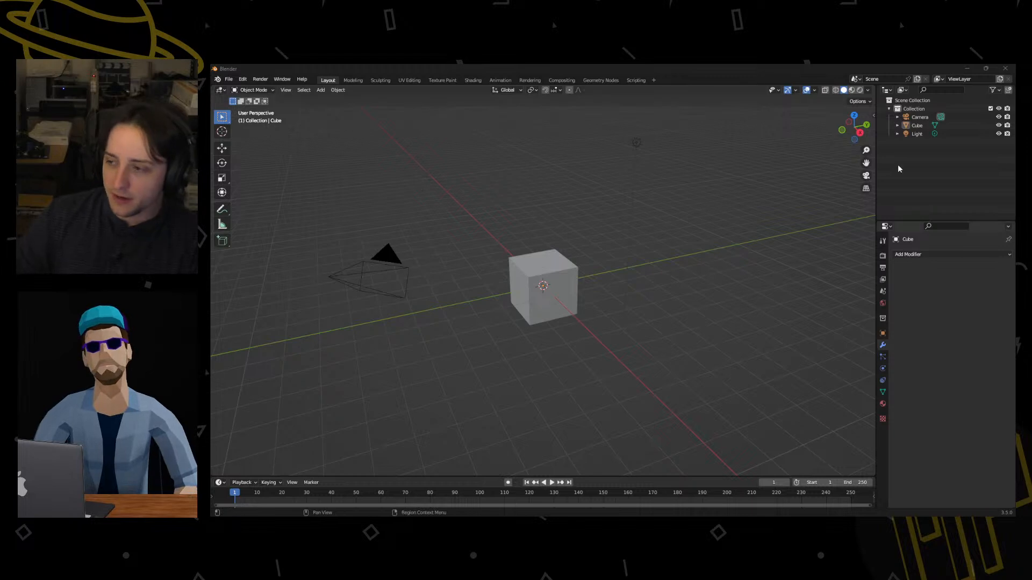
Enlarge the Properties editor by widening the side area and raising its border with the Outliner.
{"action": "left_click_drag", "start_coordinate": [876, 180], "coordinate": [767, 183]}
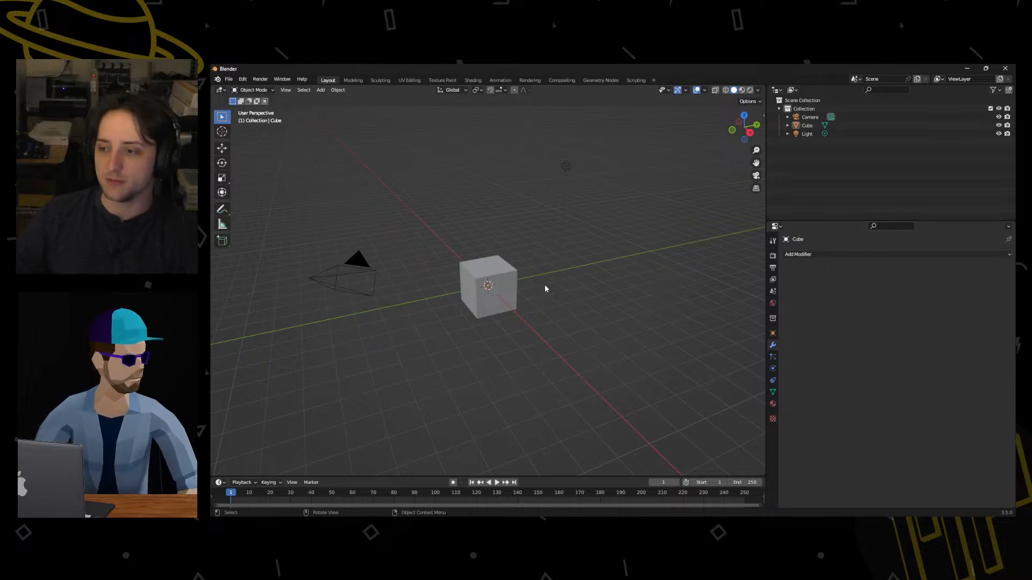
{"action": "left_click", "coordinate": [779, 227]}
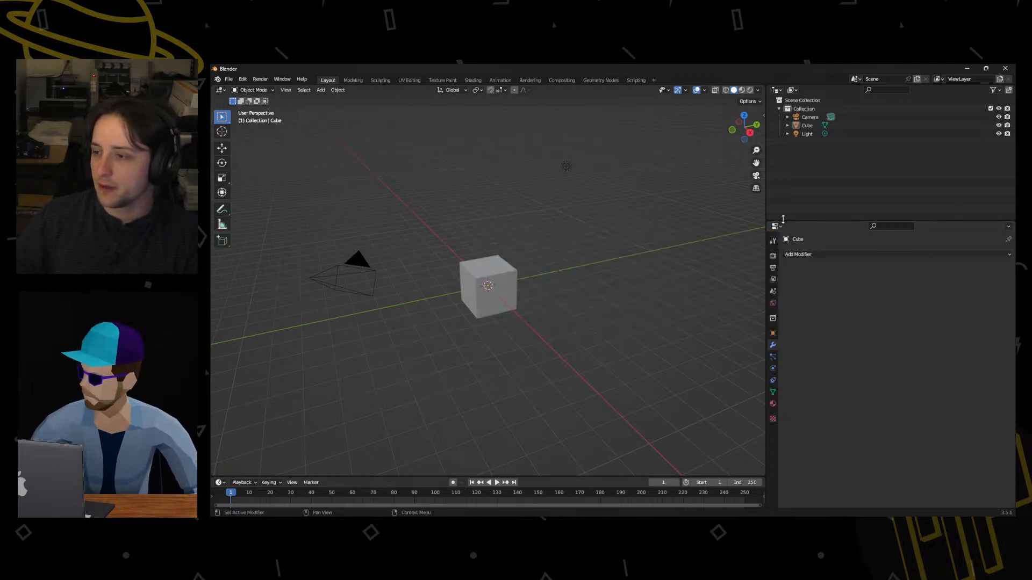
{"action": "left_click_drag", "start_coordinate": [795, 221], "coordinate": [794, 187]}
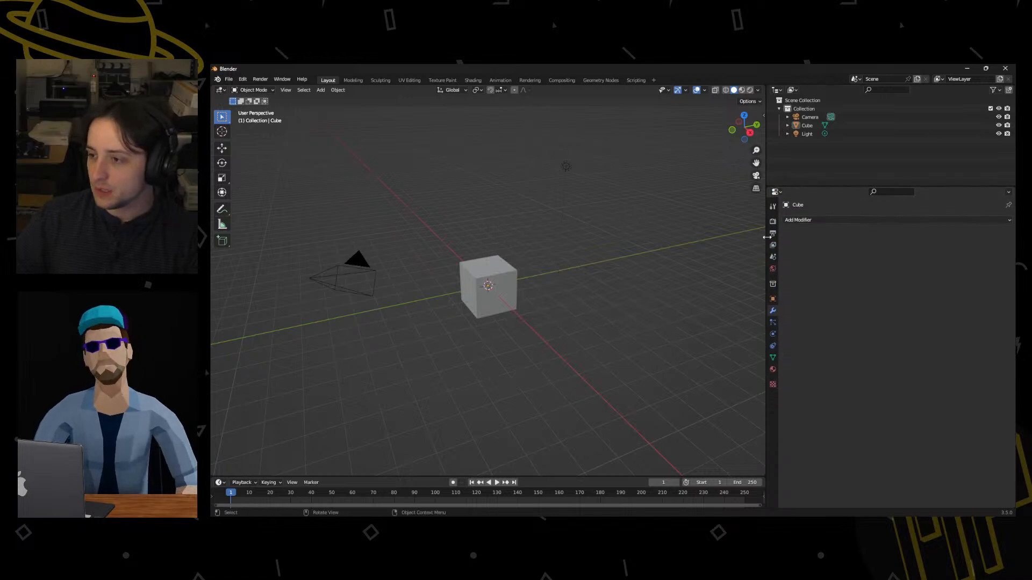
Look through the scene's render, output and world properties.
{"action": "left_click", "coordinate": [772, 222]}
{"action": "left_click", "coordinate": [773, 234]}
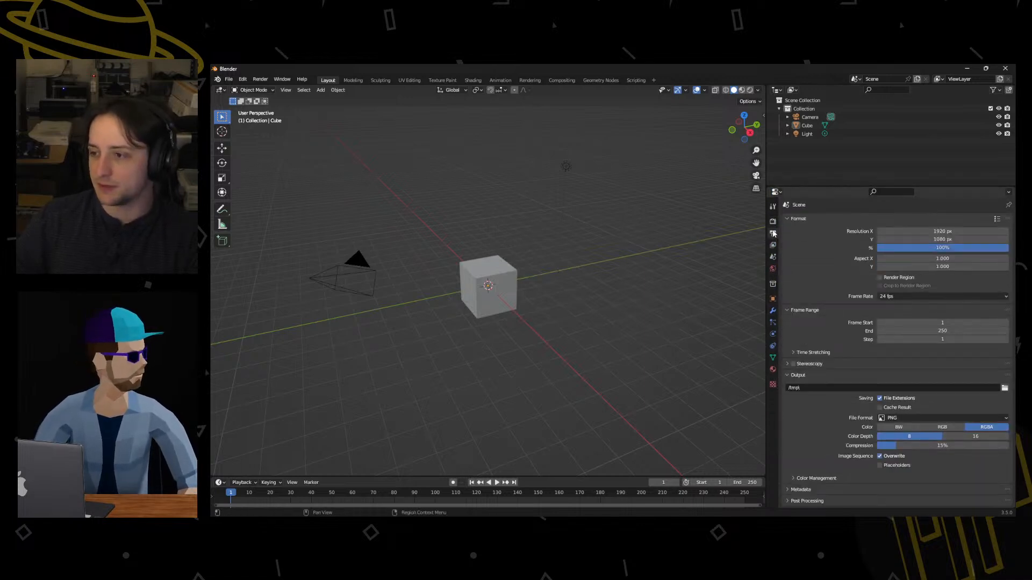
{"action": "left_click", "coordinate": [773, 271]}
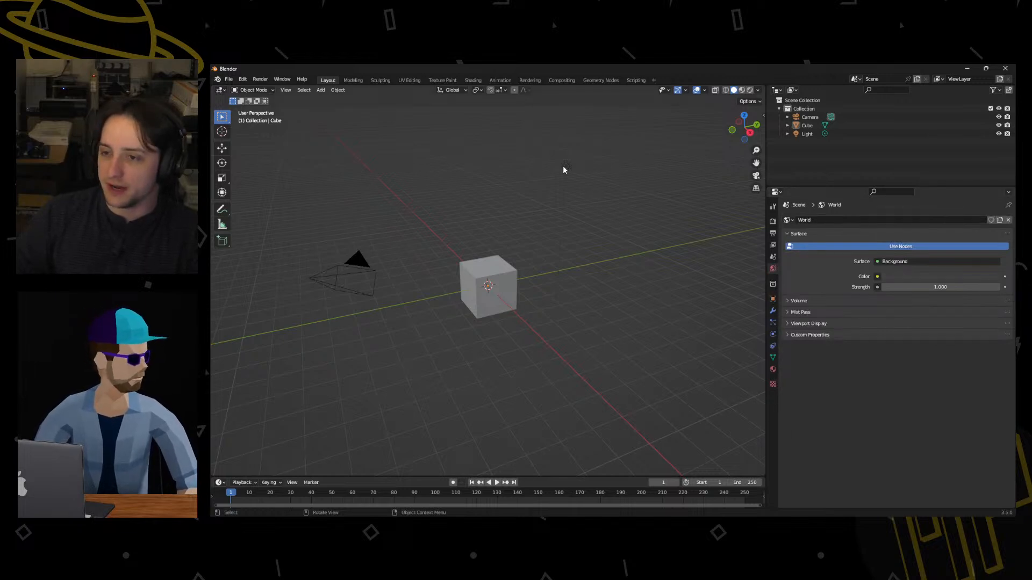
Select the camera, cube and light in turn, and view the cube's object properties.
{"action": "left_click", "coordinate": [482, 272]}
{"action": "left_click", "coordinate": [352, 266]}
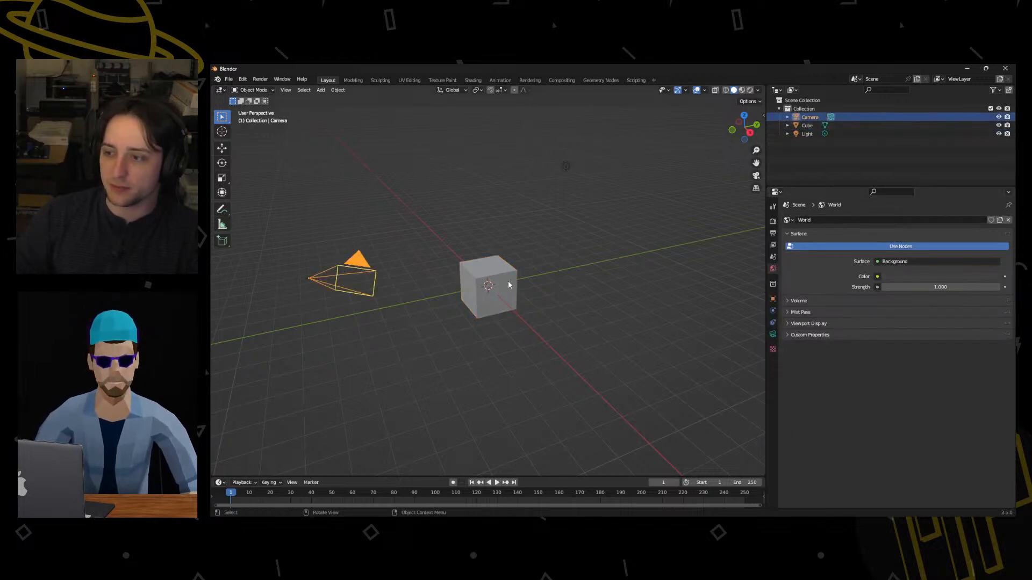
{"action": "left_click", "coordinate": [508, 280]}
{"action": "left_click", "coordinate": [568, 167]}
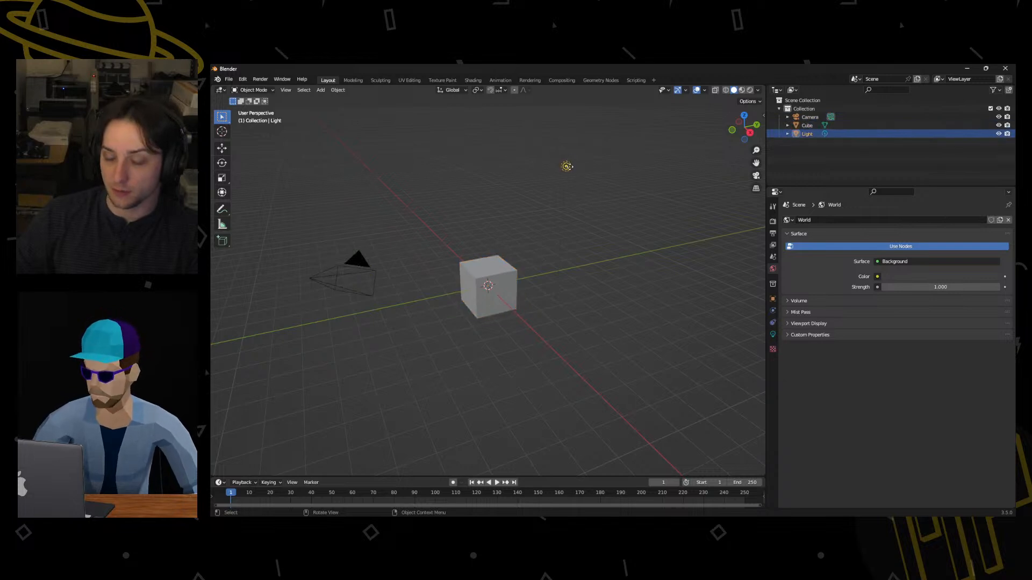
{"action": "left_click", "coordinate": [494, 280]}
{"action": "left_click", "coordinate": [773, 298]}
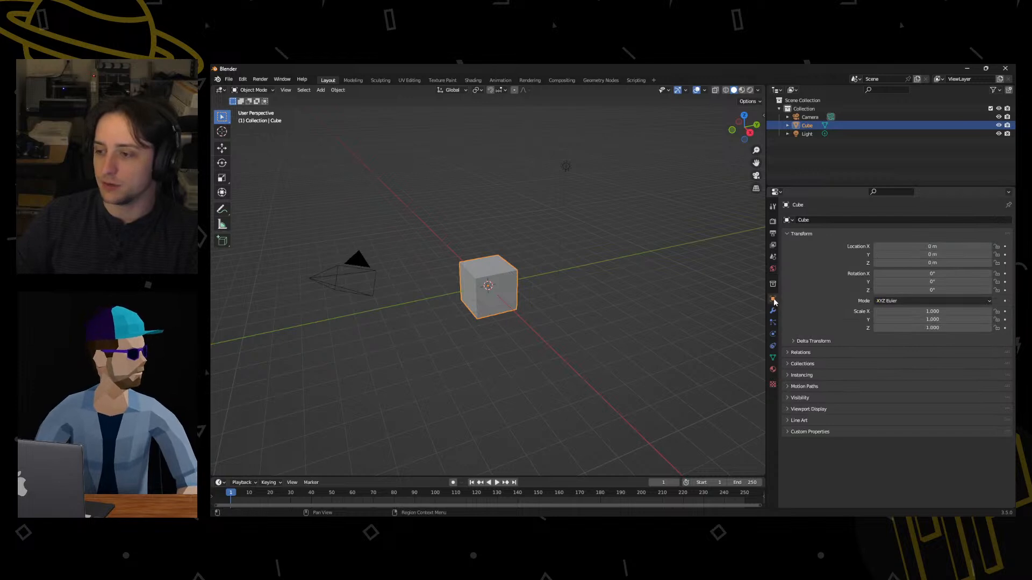
Compare the object data properties of the camera, the light and the cube.
{"action": "left_click", "coordinate": [370, 274]}
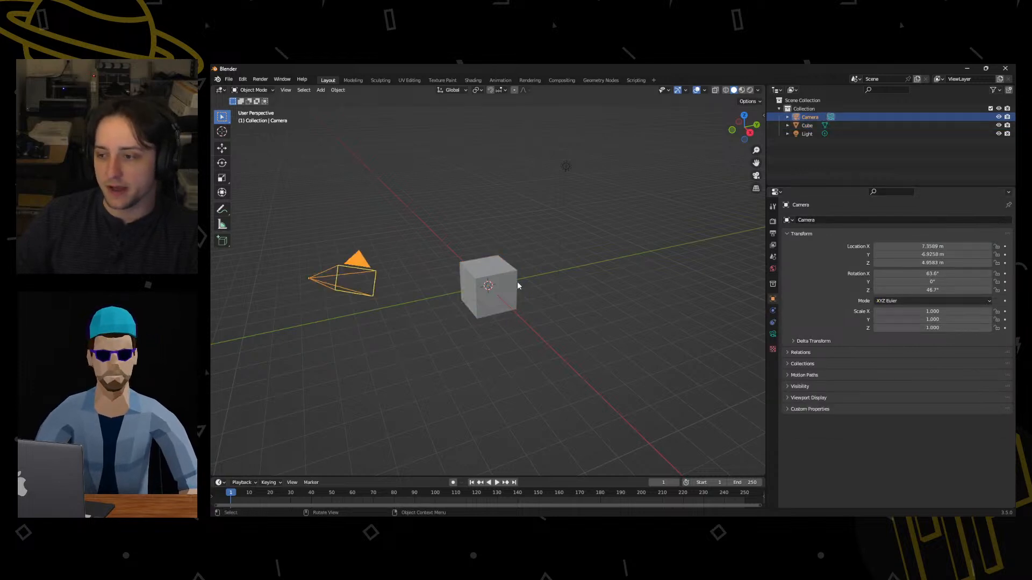
{"action": "left_click", "coordinate": [773, 335]}
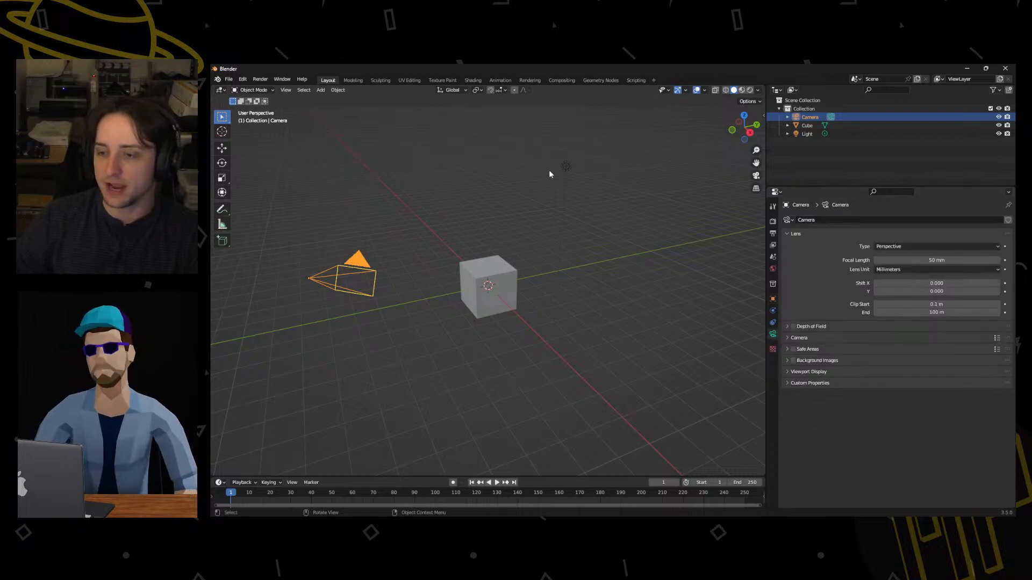
{"action": "left_click", "coordinate": [566, 167]}
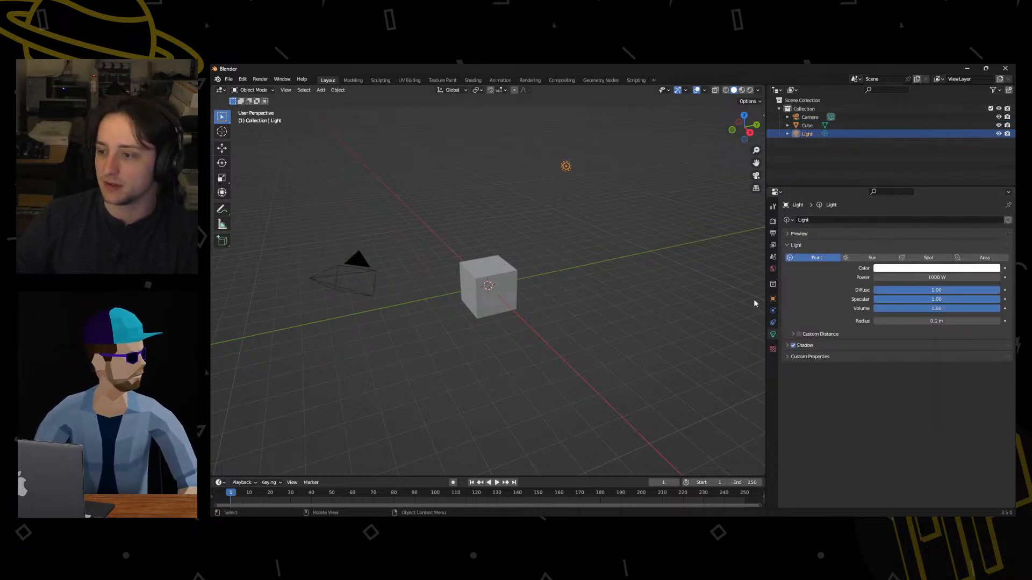
{"action": "left_click", "coordinate": [499, 269]}
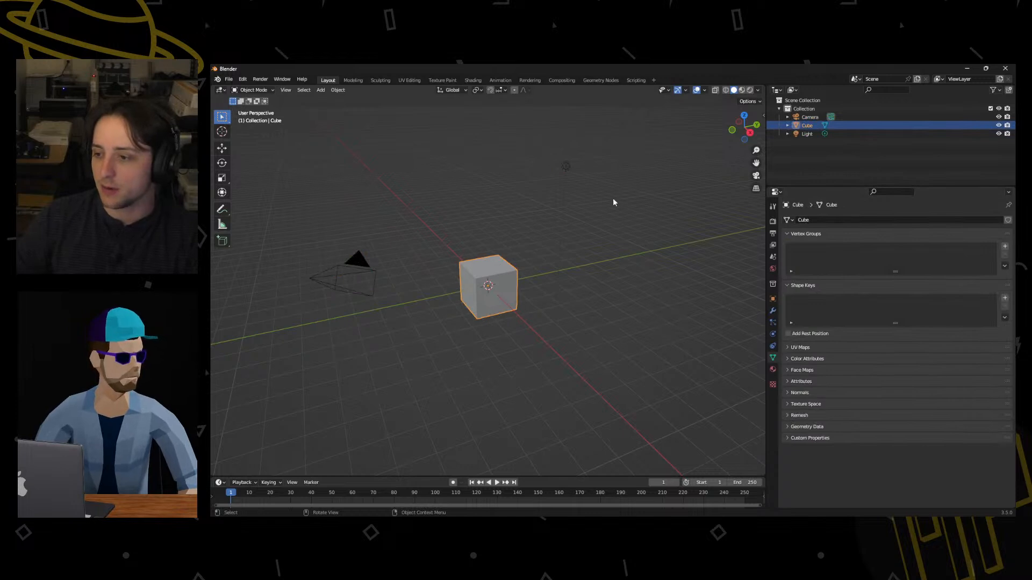
Look at the cube's material properties and return to its modifier properties.
{"action": "left_click", "coordinate": [772, 312]}
{"action": "left_click", "coordinate": [773, 369]}
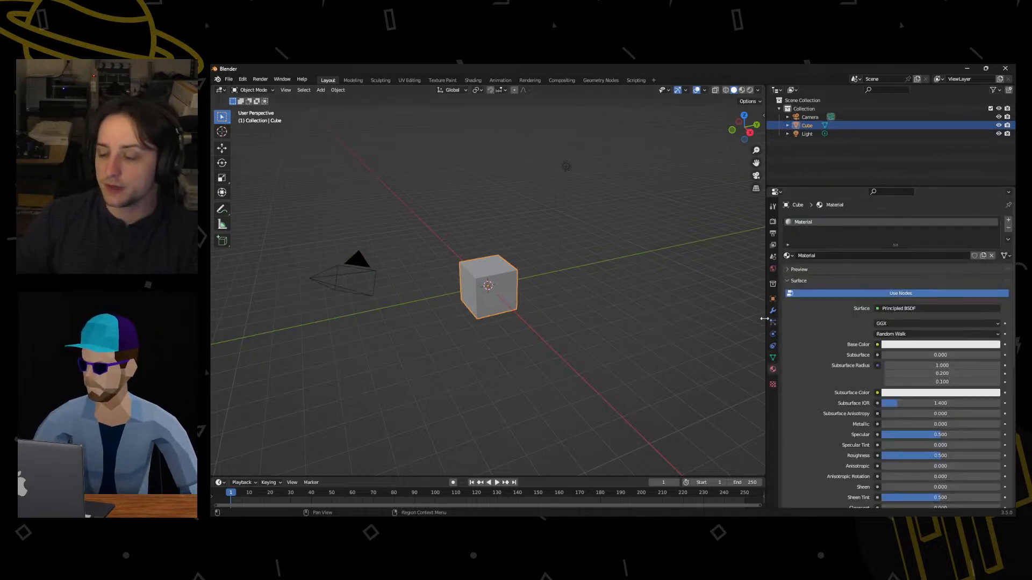
{"action": "left_click", "coordinate": [565, 167]}
{"action": "left_click", "coordinate": [465, 290]}
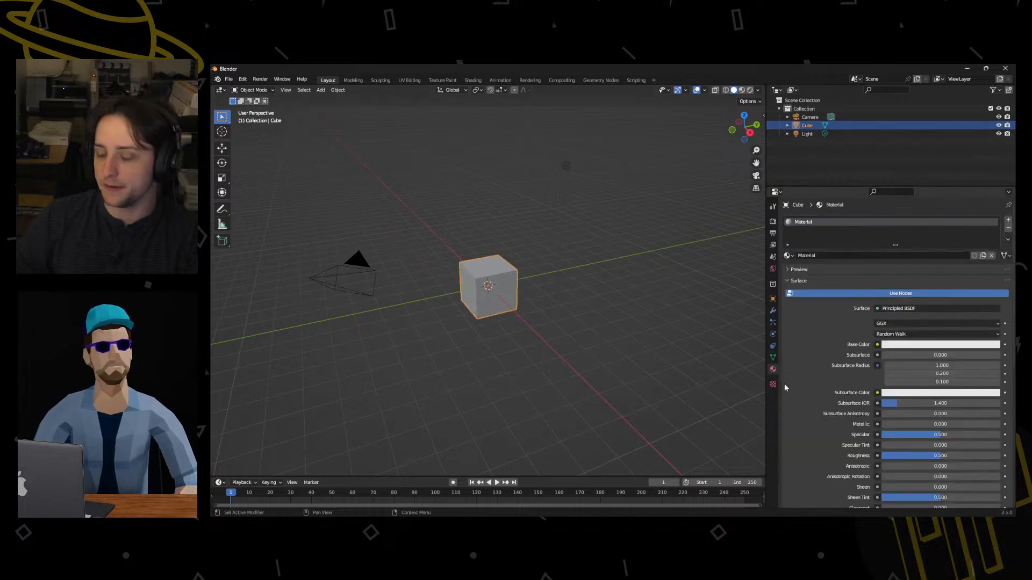
{"action": "left_click", "coordinate": [772, 312]}
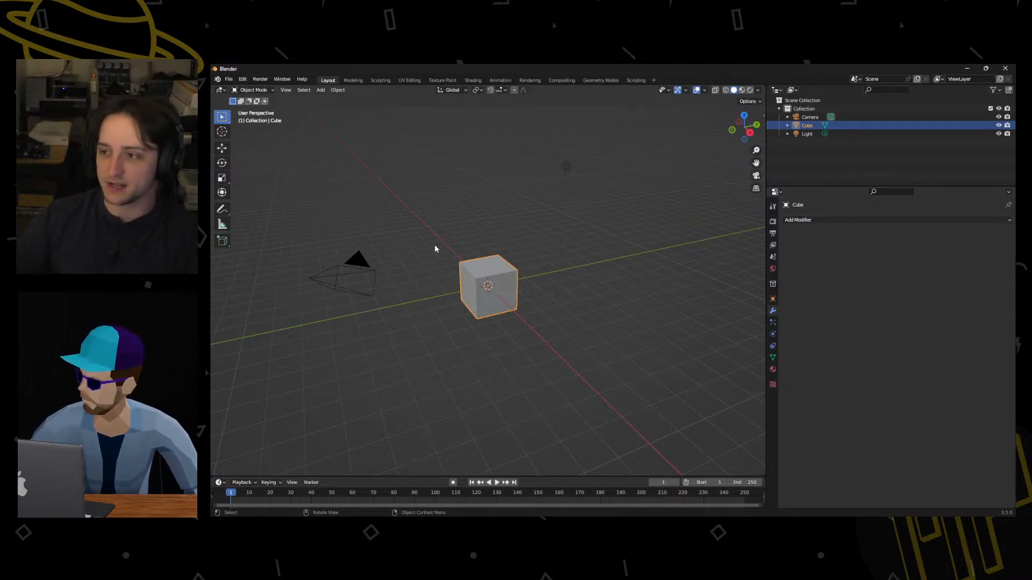
Examine the cube up close and the Modify, Generate, Deform and Physics modifiers available for it.
{"action": "middle_click_drag", "start_coordinate": [434, 249], "coordinate": [404, 237]}
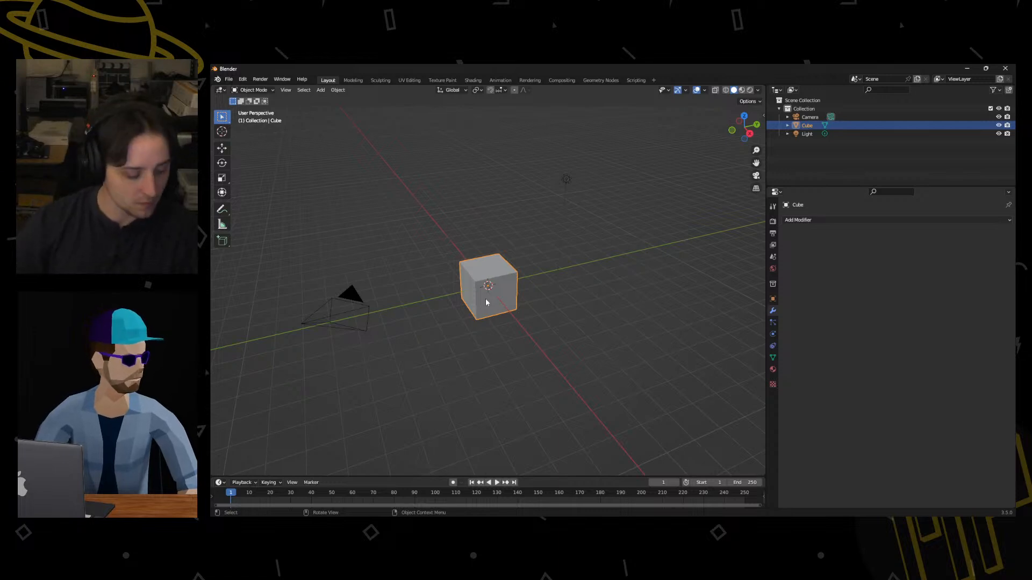
{"action": "middle_click_drag", "start_coordinate": [573, 277], "coordinate": [552, 317]}
{"action": "scroll", "coordinate": [432, 317], "scroll_direction": "up", "scroll_amount": 3}
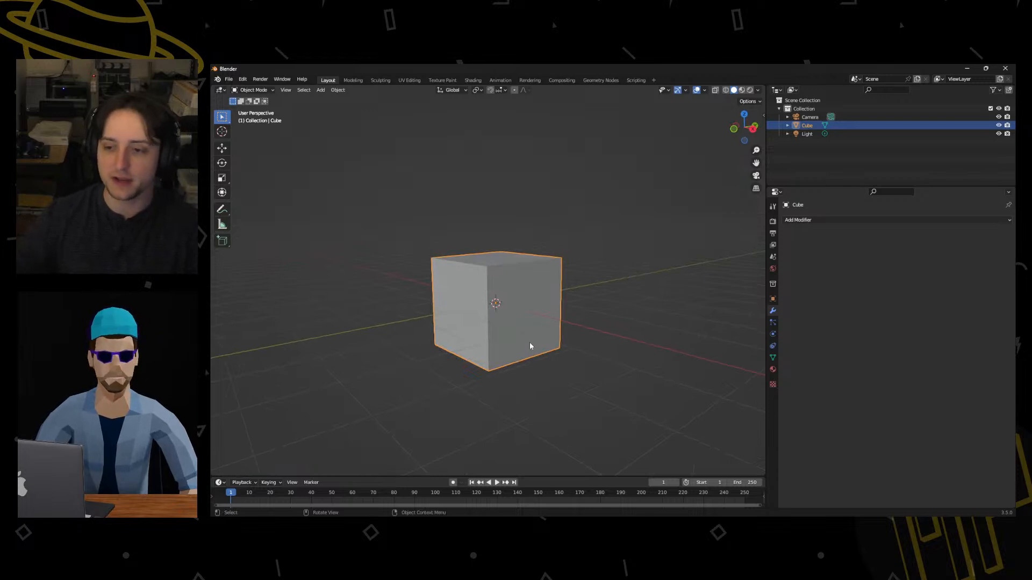
{"action": "middle_click_drag", "start_coordinate": [650, 323], "coordinate": [640, 330]}
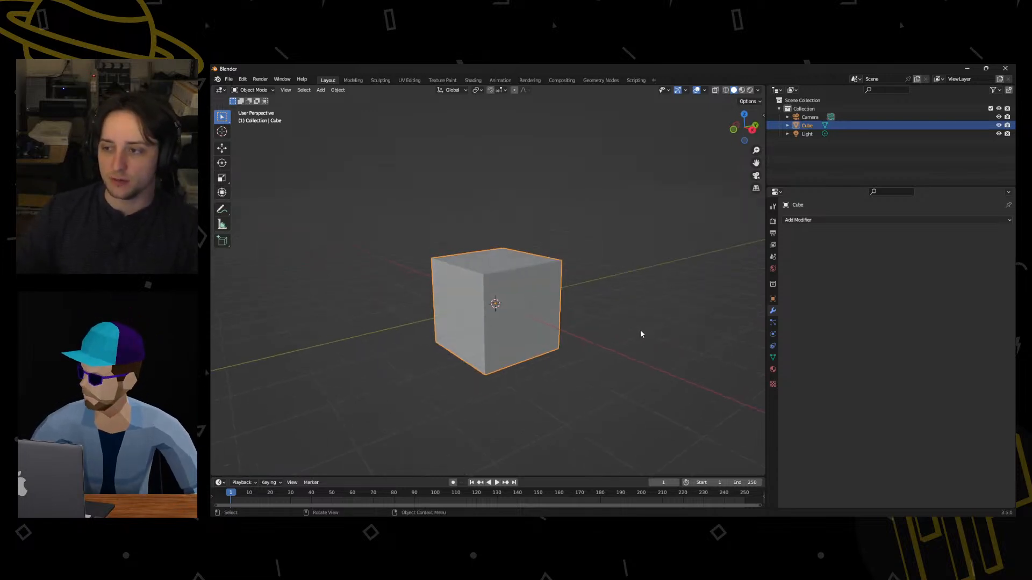
{"action": "left_click", "coordinate": [800, 222]}
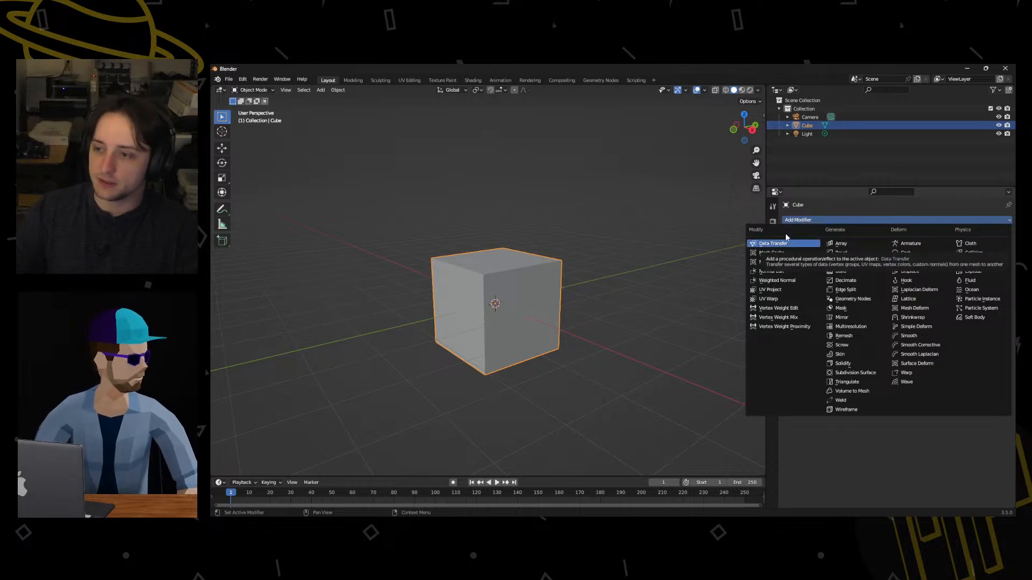
{"action": "left_click", "coordinate": [812, 214]}
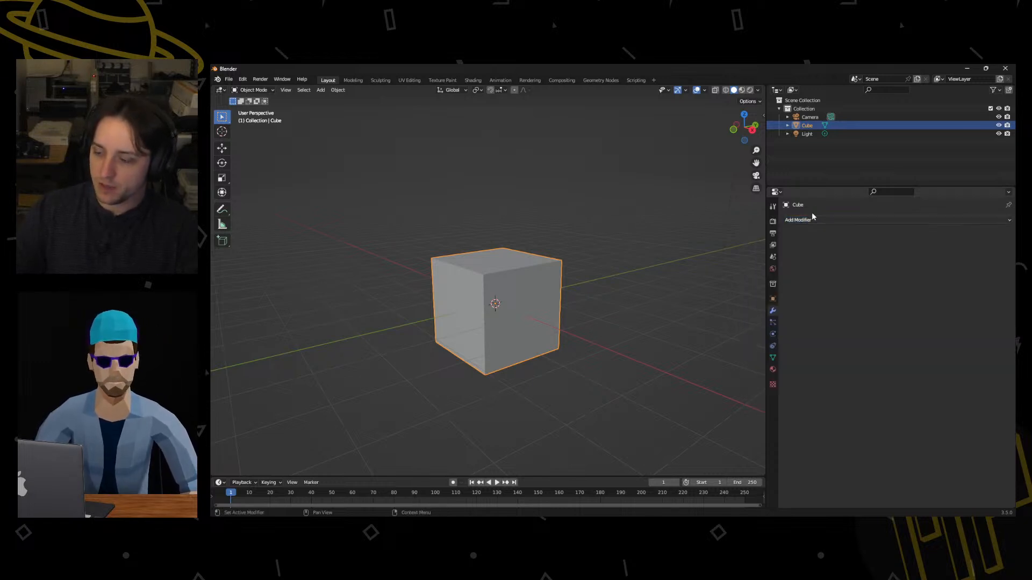
{"action": "left_click", "coordinate": [813, 221]}
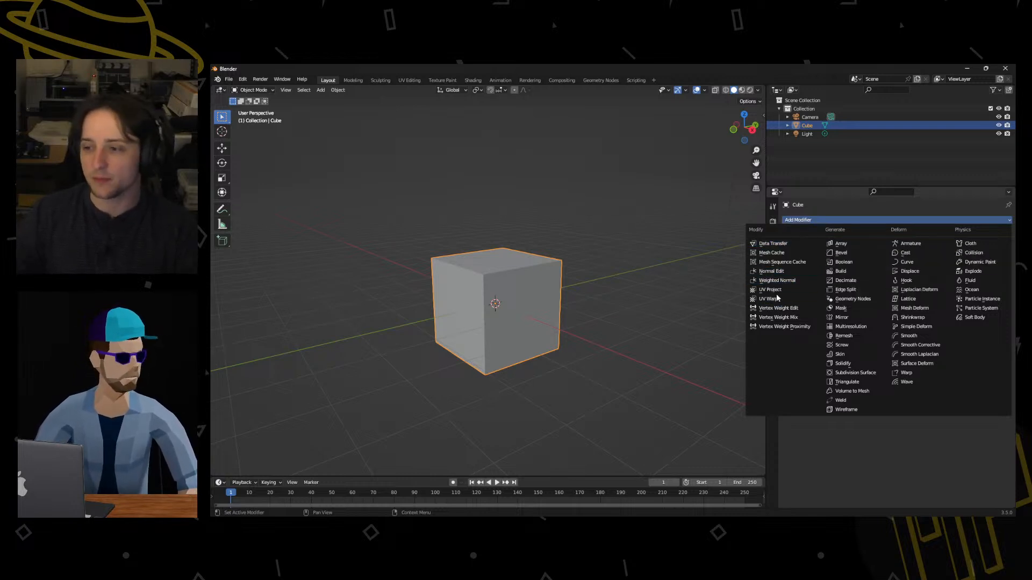
{"action": "key", "text": "Escape"}
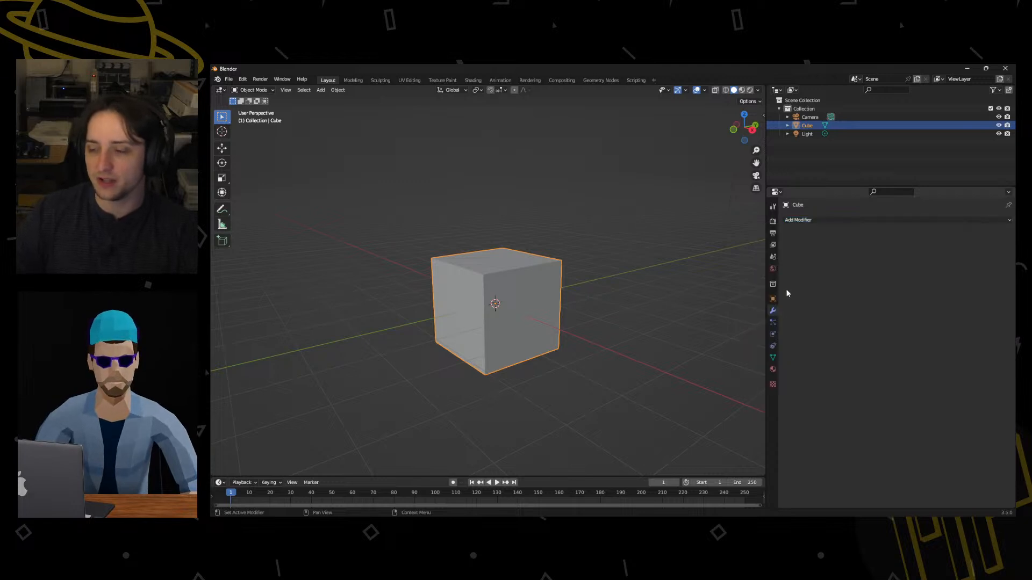
{"action": "left_click", "coordinate": [806, 220]}
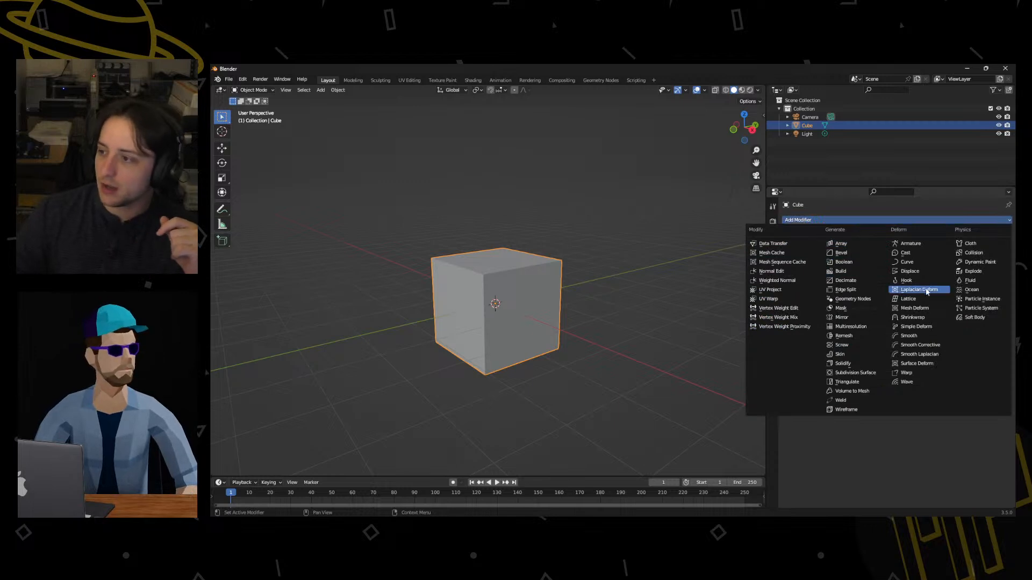
{"action": "key", "text": "Escape"}
{"action": "left_click", "coordinate": [876, 220]}
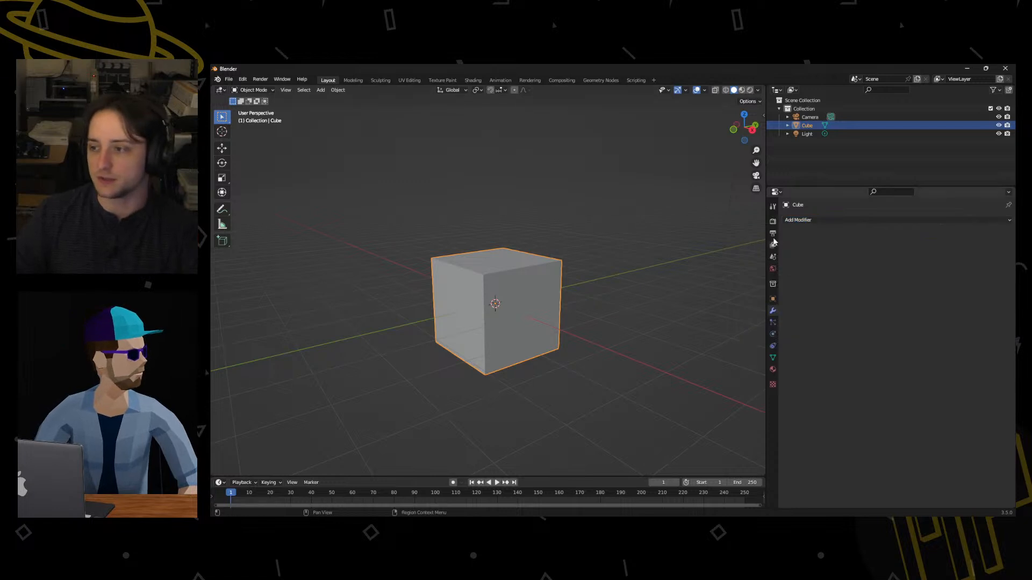
Add an Array modifier to the cube.
{"action": "left_click", "coordinate": [801, 220]}
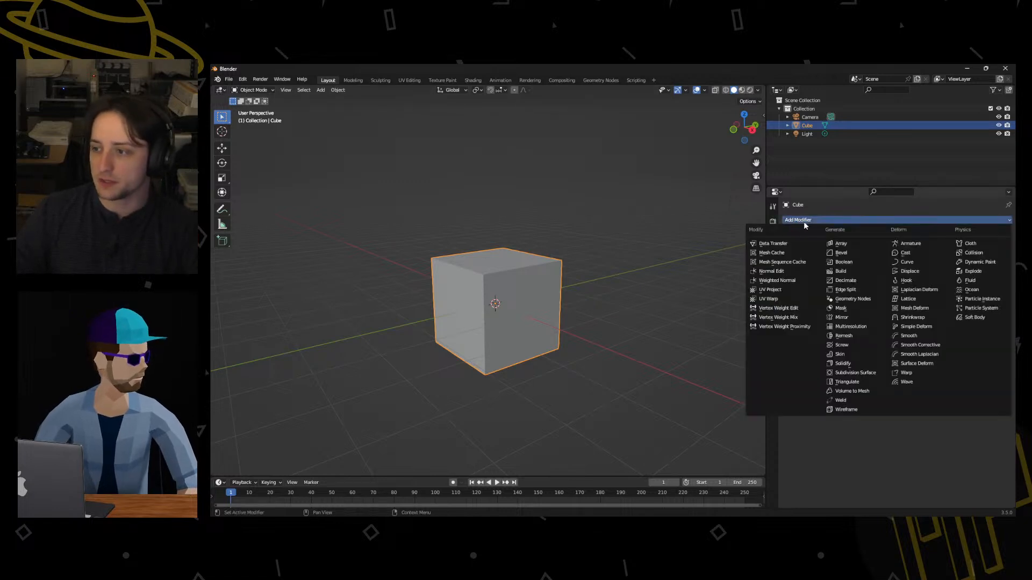
{"action": "left_click", "coordinate": [839, 246]}
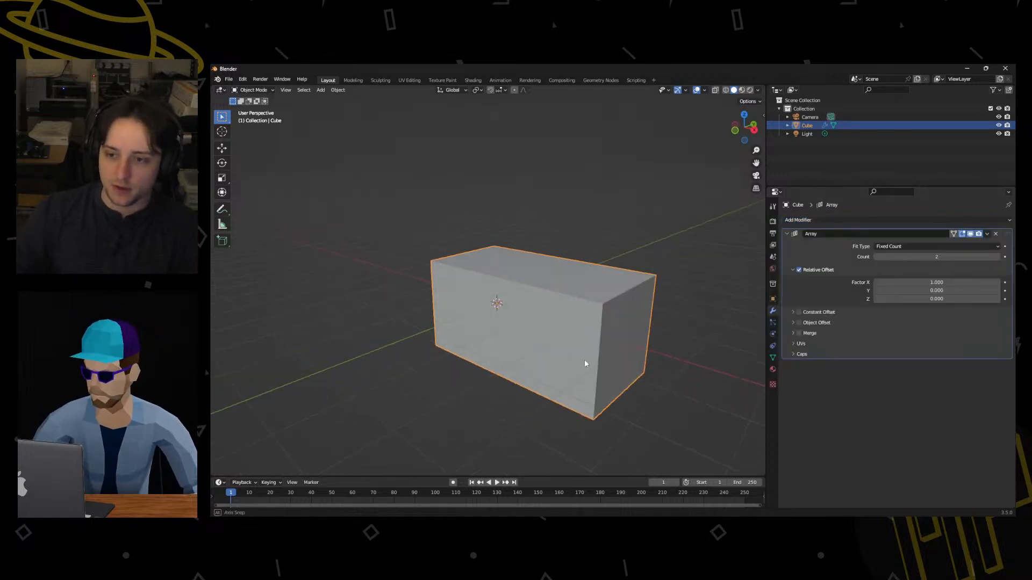
{"action": "middle_click_drag", "start_coordinate": [585, 363], "coordinate": [534, 312]}
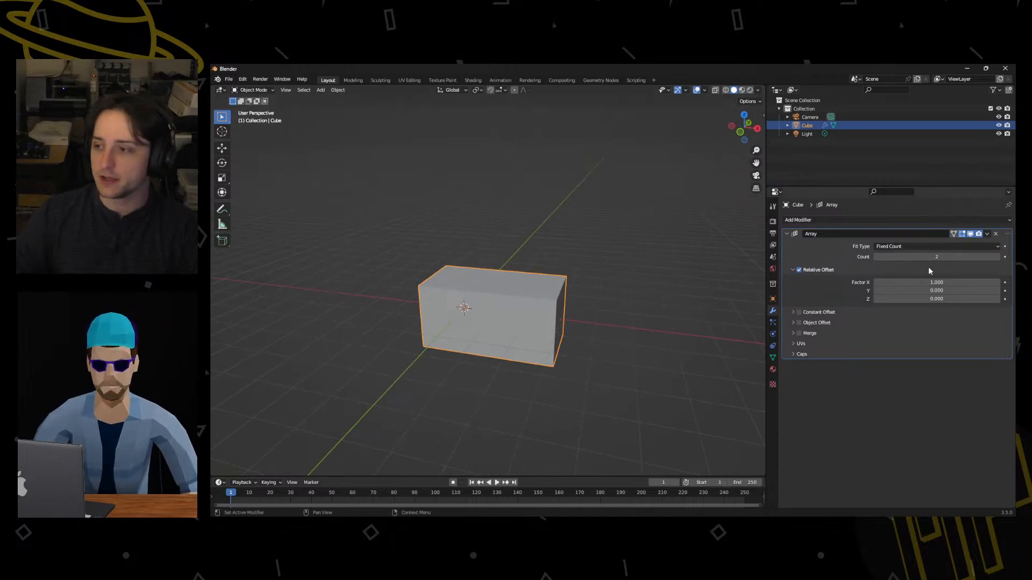
Try a relative offset X factor of 1.5 on the Array modifier and set it back to 1.
{"action": "left_click_drag", "start_coordinate": [972, 283], "coordinate": [1000, 283]}
{"action": "left_click", "coordinate": [968, 283]}
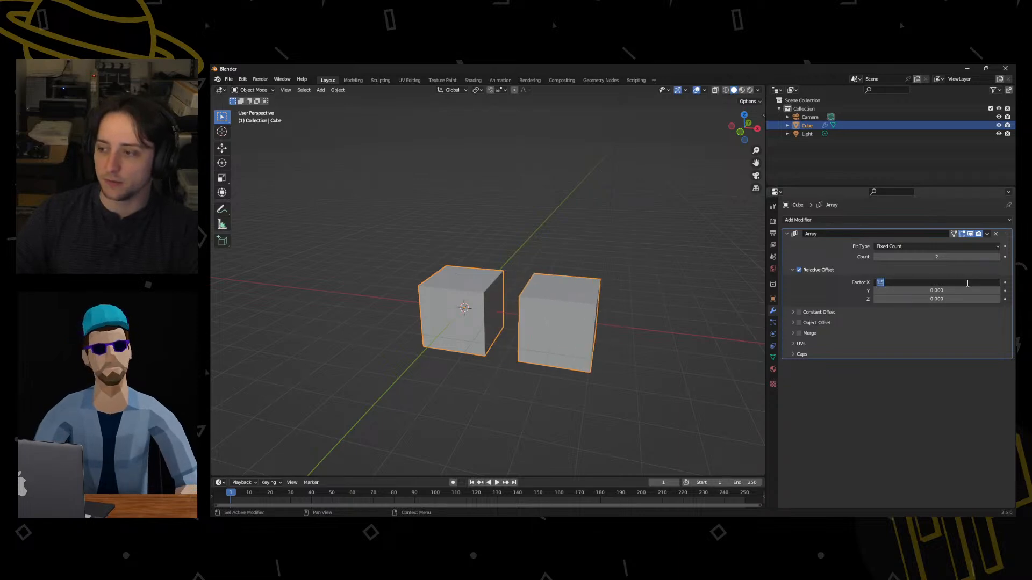
{"action": "type", "text": "1"}
{"action": "key", "text": "Return"}
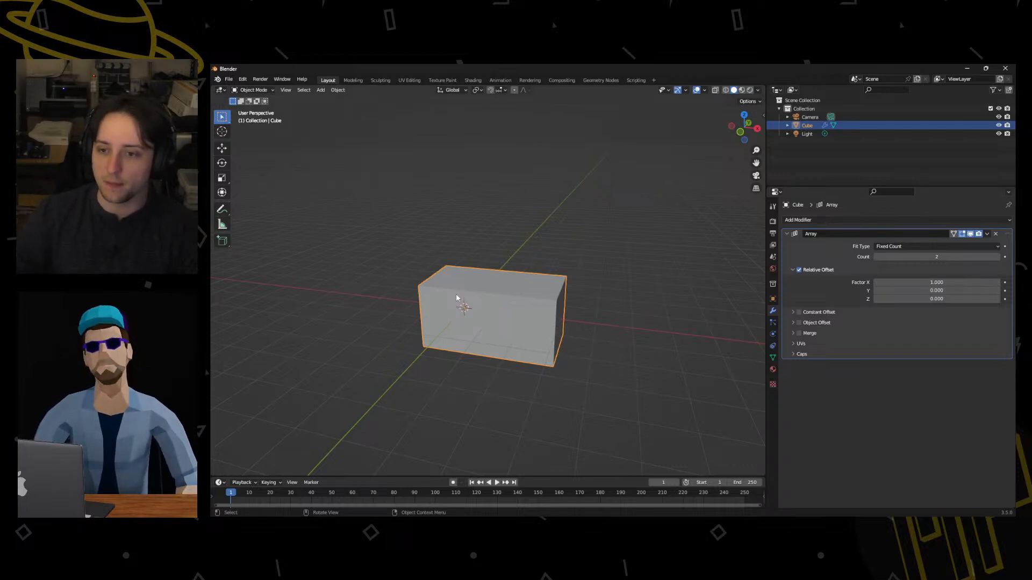
Switch the cube to Edit Mode.
{"action": "key", "text": "ctrl+Tab"}
{"action": "left_click", "coordinate": [524, 292]}
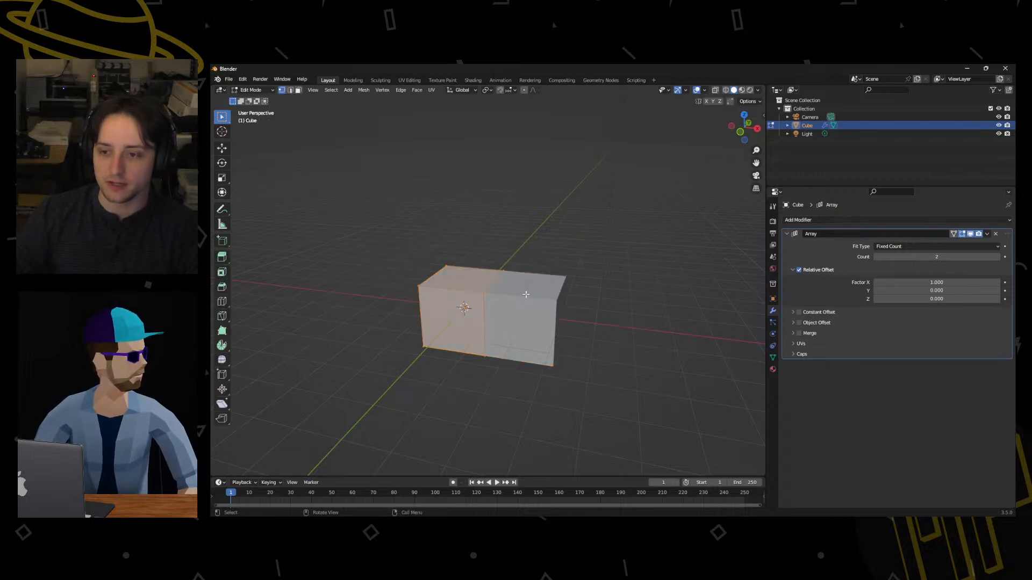
Try moving the original cube's upper front corner vertex where it meets the array copy.
{"action": "left_click", "coordinate": [480, 288]}
{"action": "key", "text": "g"}
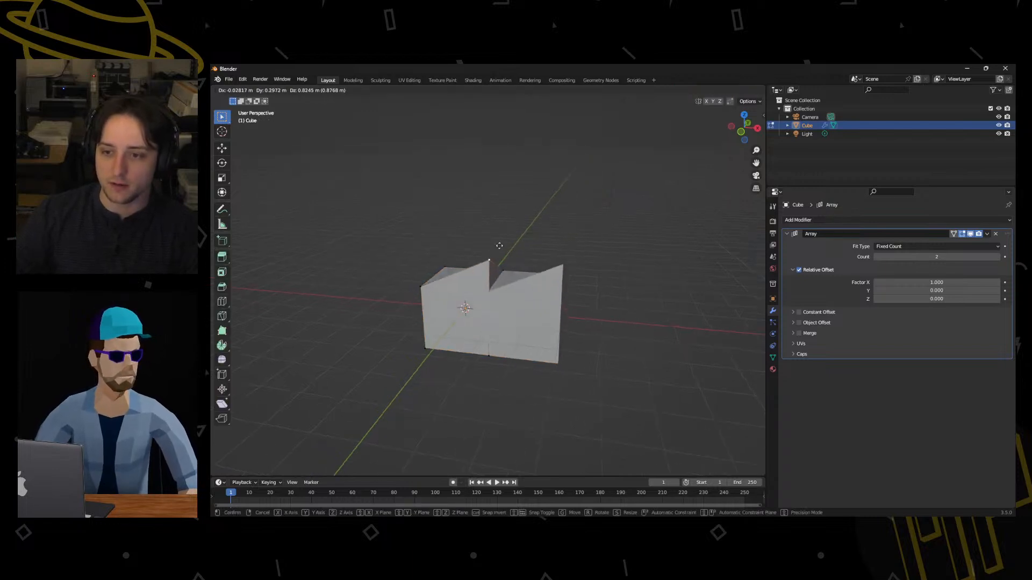
{"action": "left_click", "coordinate": [482, 251]}
Try moving the original cube's side face that adjoins the array copy to reshape both cubes.
{"action": "left_click_drag", "start_coordinate": [465, 259], "coordinate": [528, 364]}
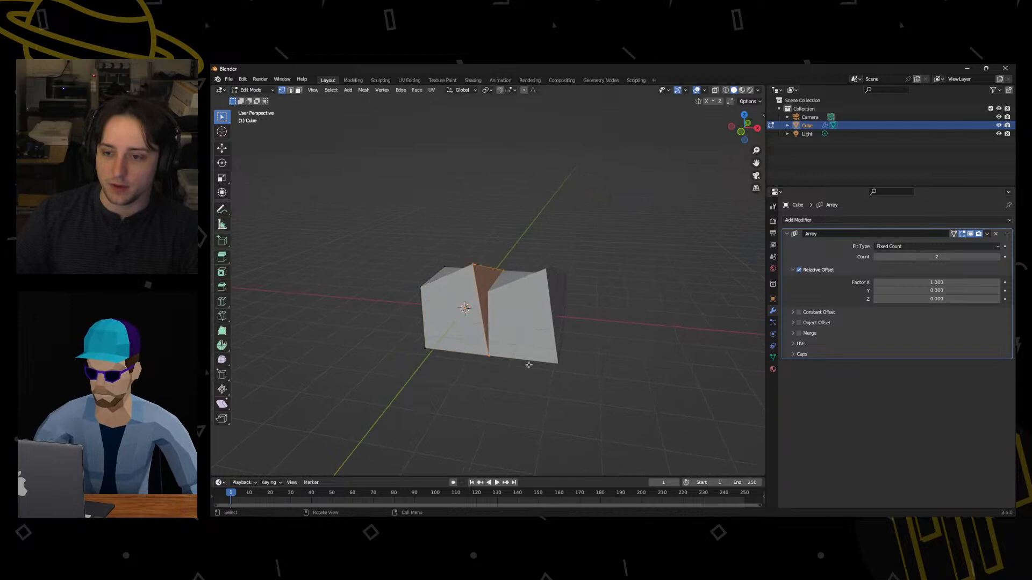
{"action": "middle_click_drag", "start_coordinate": [527, 364], "coordinate": [560, 361]}
{"action": "key", "text": "g"}
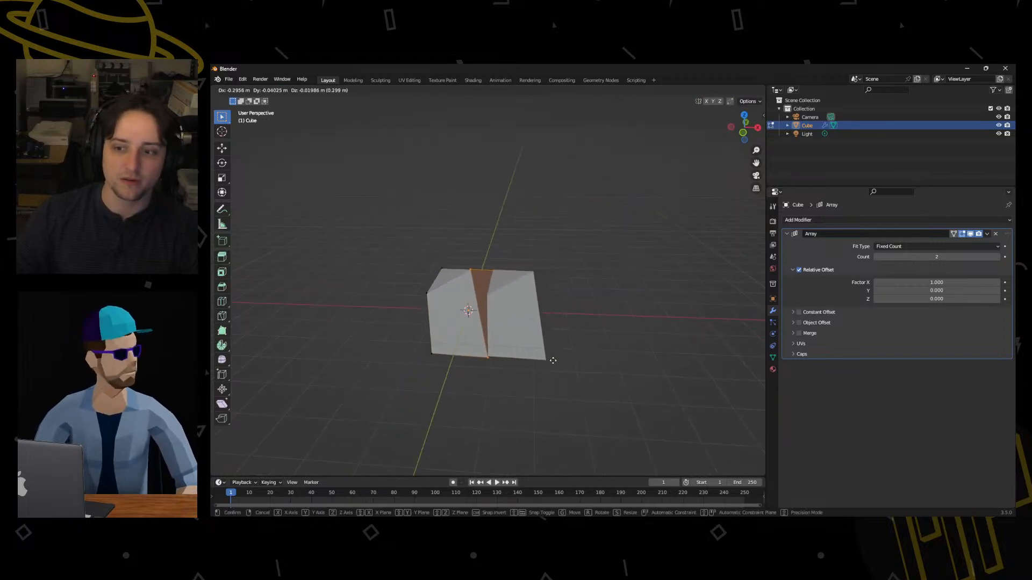
{"action": "left_click", "coordinate": [551, 364]}
{"action": "middle_click_drag", "start_coordinate": [550, 364], "coordinate": [511, 300]}
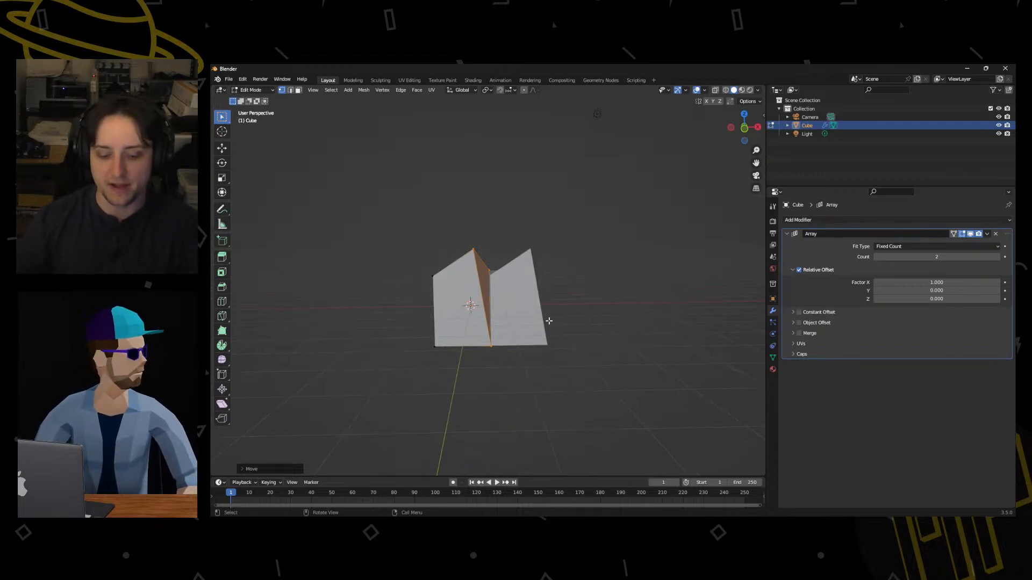
{"action": "key", "text": "g"}
{"action": "left_click", "coordinate": [516, 312]}
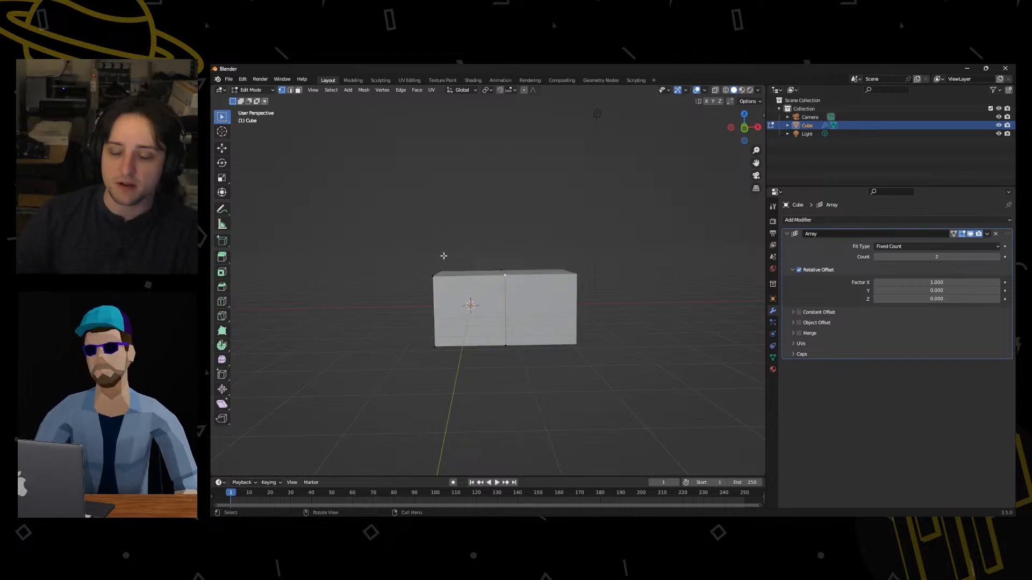
Try scaling the whole original cube thinner along the Y axis to see the array copy follow.
{"action": "left_click_drag", "start_coordinate": [395, 226], "coordinate": [539, 368]}
{"action": "middle_click_drag", "start_coordinate": [539, 368], "coordinate": [595, 347]}
{"action": "key", "text": "s"}
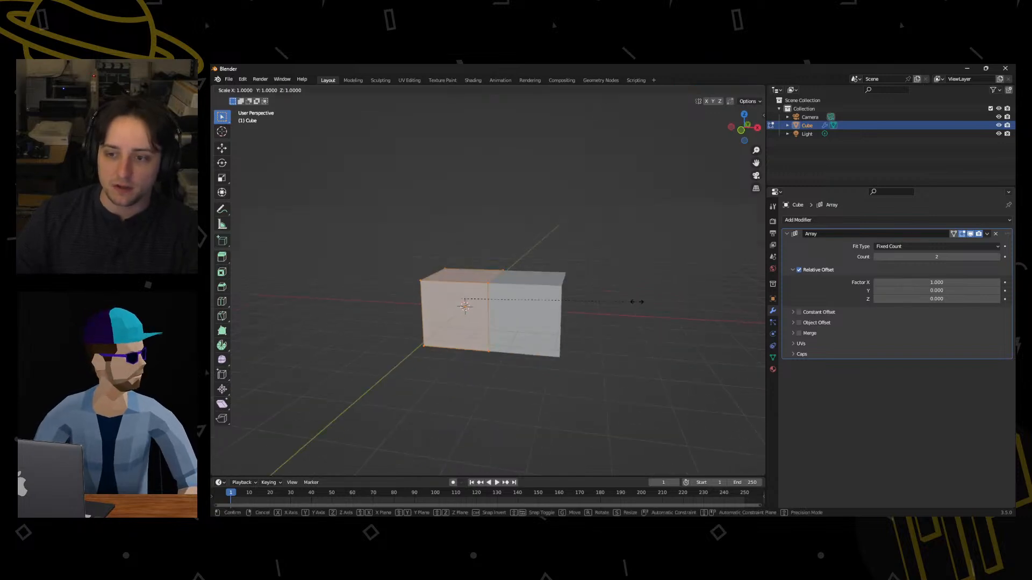
{"action": "key", "text": "x"}
{"action": "right_click", "coordinate": [544, 272]}
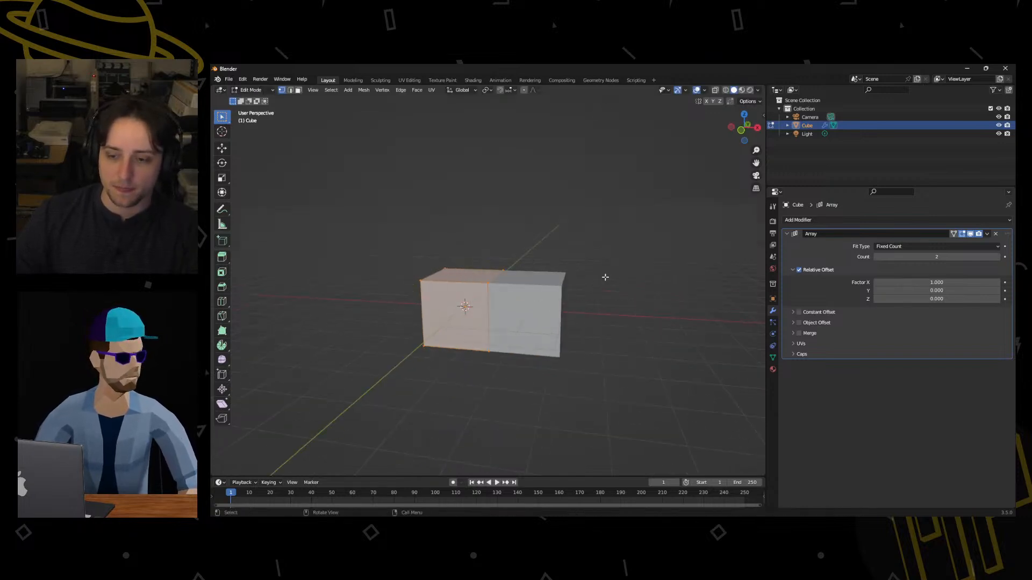
{"action": "key", "text": "s"}
{"action": "key", "text": "y"}
{"action": "left_click", "coordinate": [473, 274]}
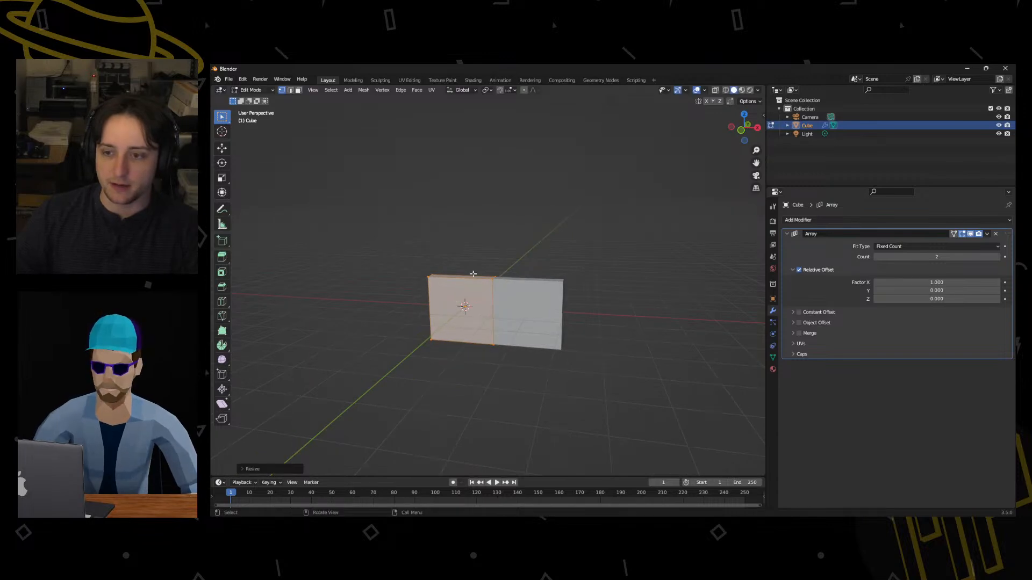
Try moving the thinned cube's side face adjoining the copy and select its upper vertices.
{"action": "left_click_drag", "start_coordinate": [479, 260], "coordinate": [523, 359]}
{"action": "middle_click_drag", "start_coordinate": [522, 359], "coordinate": [516, 320]}
{"action": "key", "text": "g"}
{"action": "right_click", "coordinate": [525, 325]}
{"action": "key", "text": "g"}
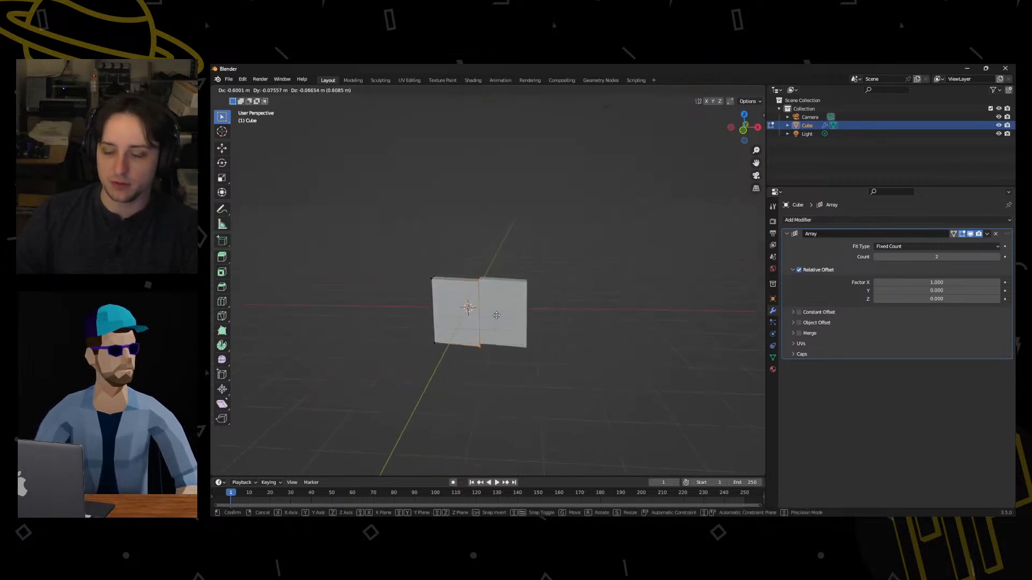
{"action": "right_click", "coordinate": [494, 306]}
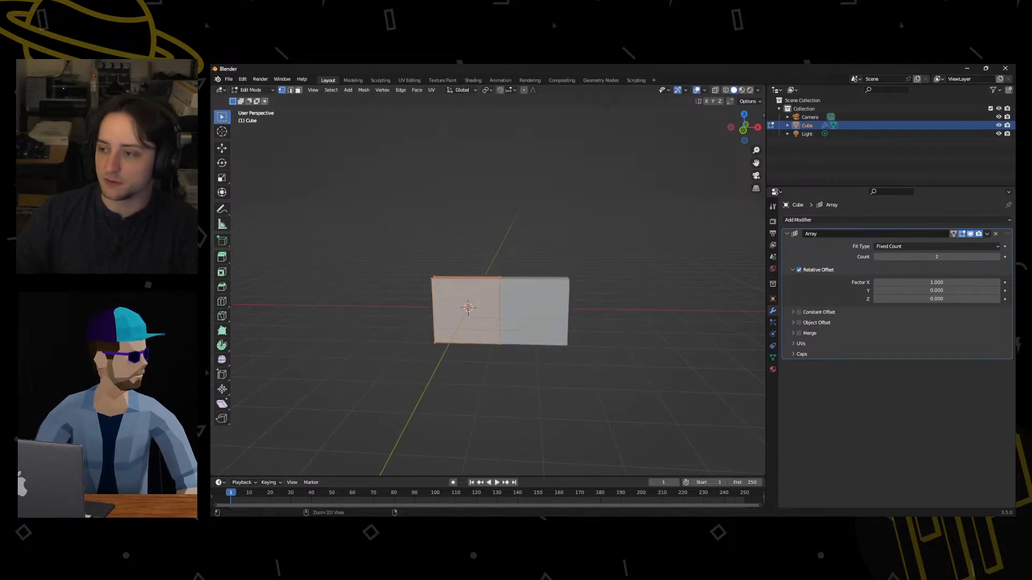
{"action": "left_click_drag", "start_coordinate": [410, 238], "coordinate": [485, 292]}
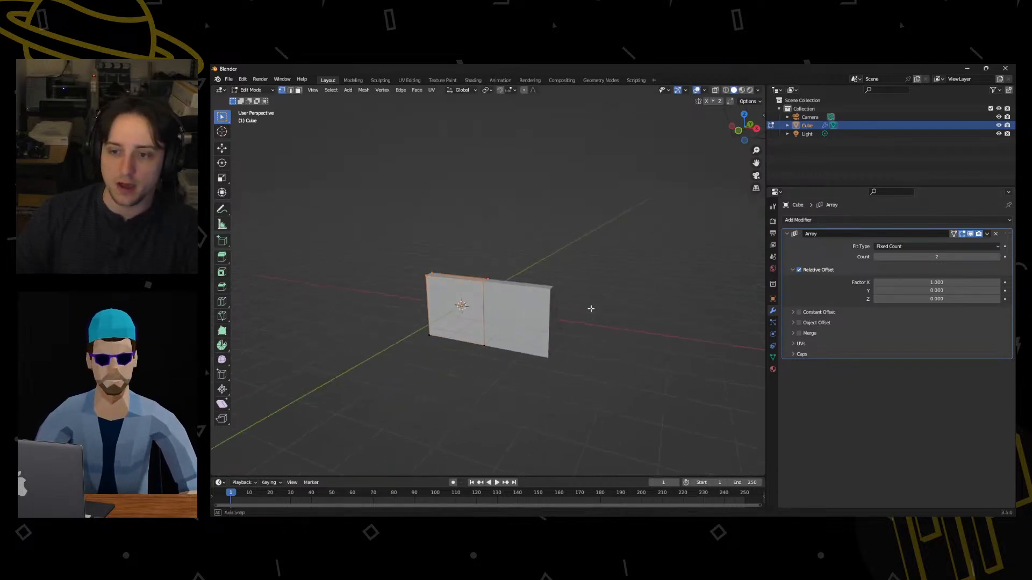
{"action": "middle_click_drag", "start_coordinate": [590, 307], "coordinate": [657, 290]}
{"action": "scroll", "coordinate": [475, 345], "scroll_direction": "down", "scroll_amount": 2}
{"action": "middle_click_drag", "start_coordinate": [475, 345], "coordinate": [591, 323]}
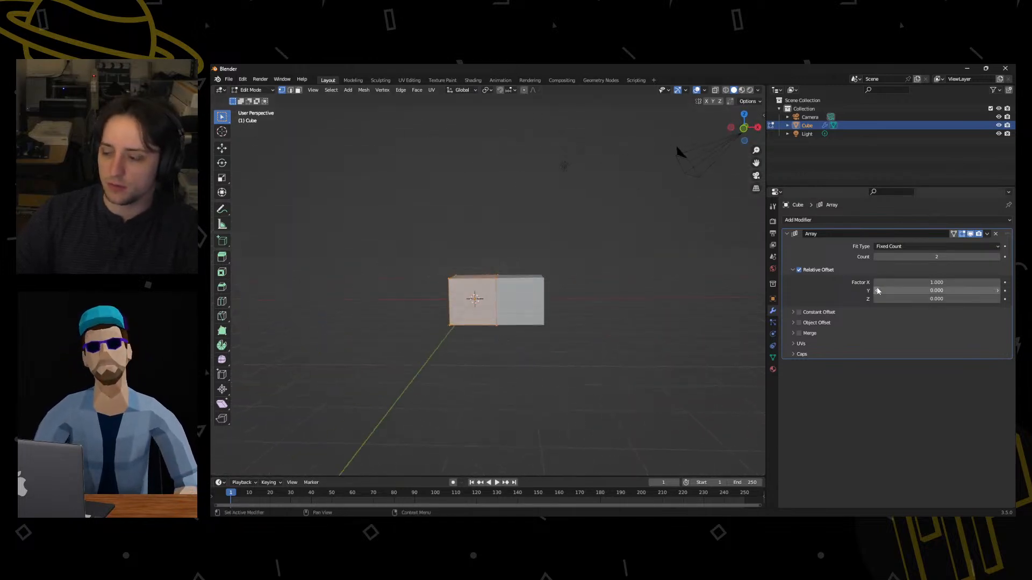
Try a relative offset Y factor of 1.4 on the Array modifier, and lower it to 0.8.
{"action": "left_click", "coordinate": [878, 291]}
{"action": "type", "text": "1.4"}
{"action": "key", "text": "Return"}
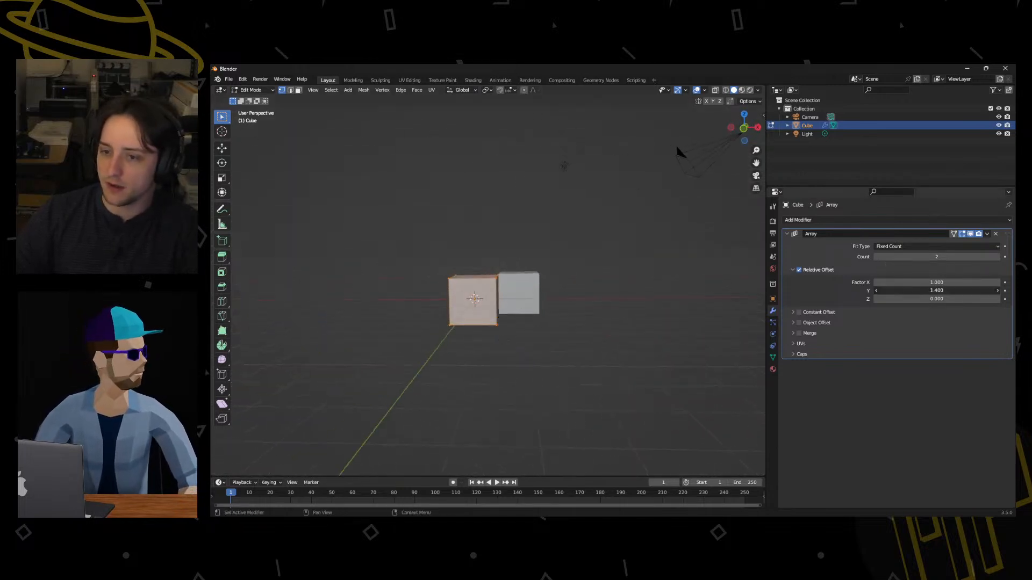
{"action": "left_click_drag", "start_coordinate": [914, 290], "coordinate": [881, 290]}
{"action": "middle_click_drag", "start_coordinate": [654, 249], "coordinate": [628, 271]}
Set the array's relative offset factors to 1 in X and 0.5 in Z, keeping Y at 0.8.
{"action": "mouse_move", "coordinate": [903, 284]}
{"action": "left_mouse_down"}
{"action": "mouse_move", "coordinate": [936, 284]}
{"action": "mouse_move", "coordinate": [920, 283]}
{"action": "left_mouse_up"}
{"action": "left_click", "coordinate": [920, 283]}
{"action": "type", "text": "1"}
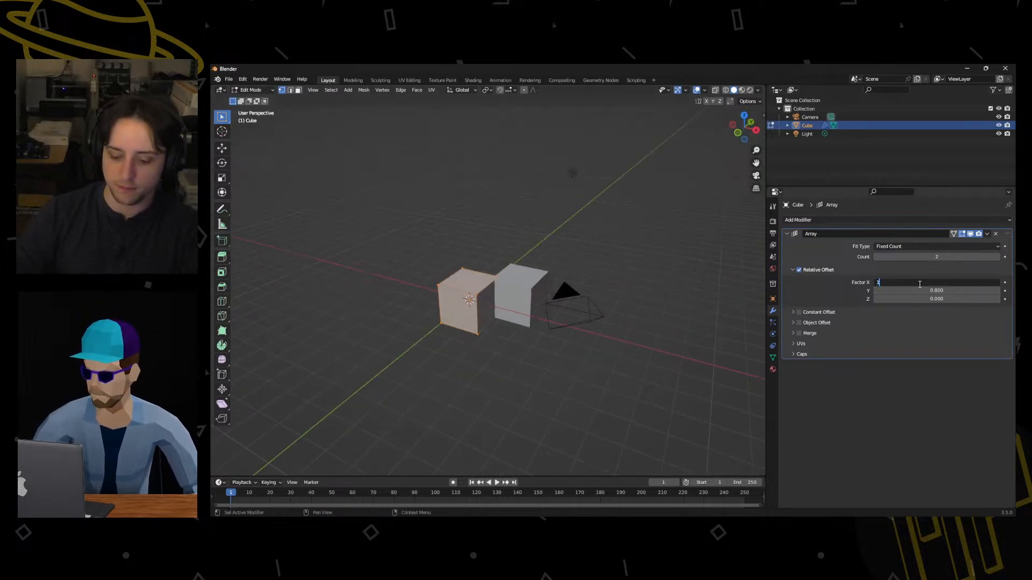
{"action": "key", "text": "Return"}
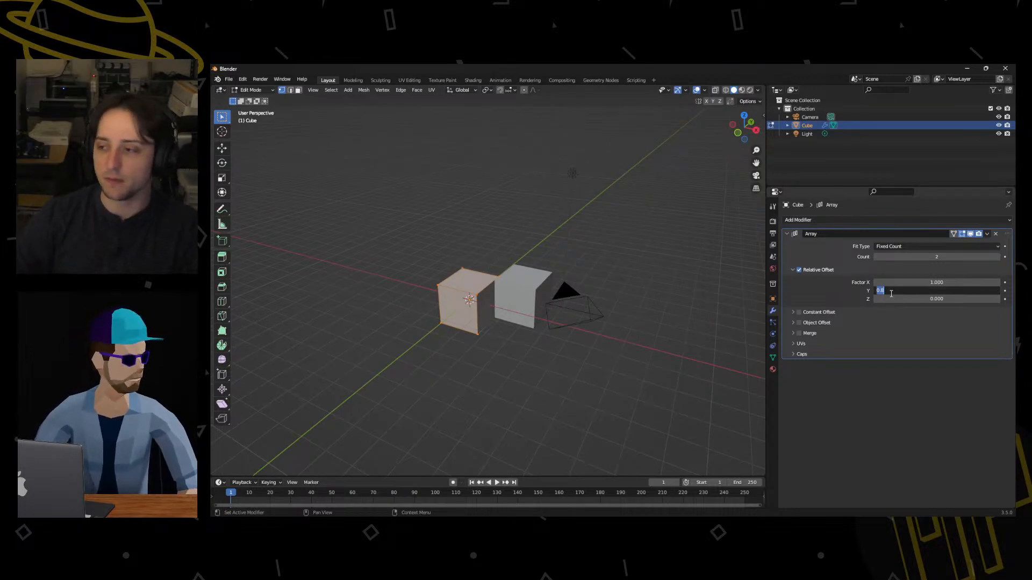
{"action": "key", "text": "Tab"}
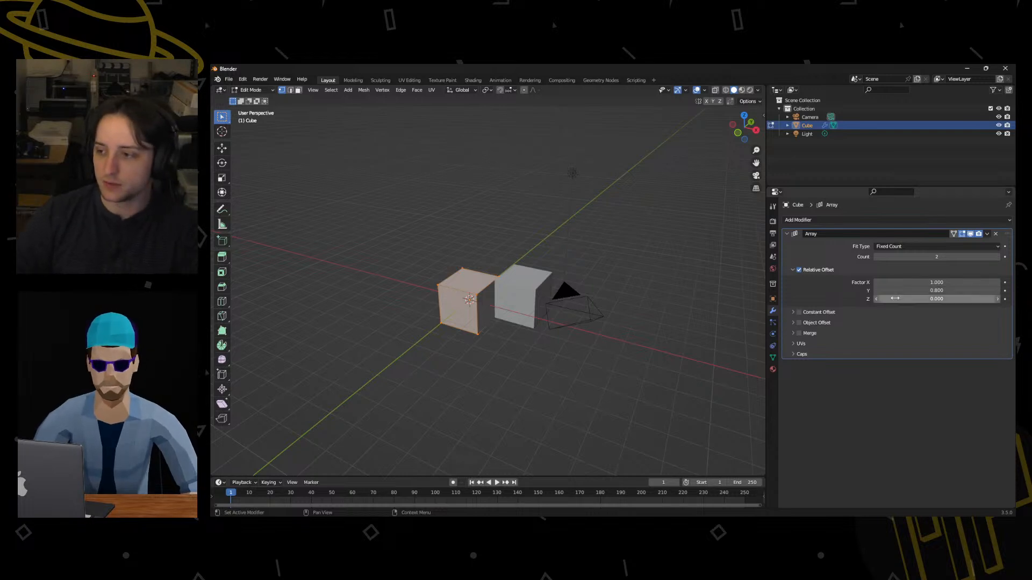
{"action": "type", "text": "0.5"}
{"action": "key", "text": "Return"}
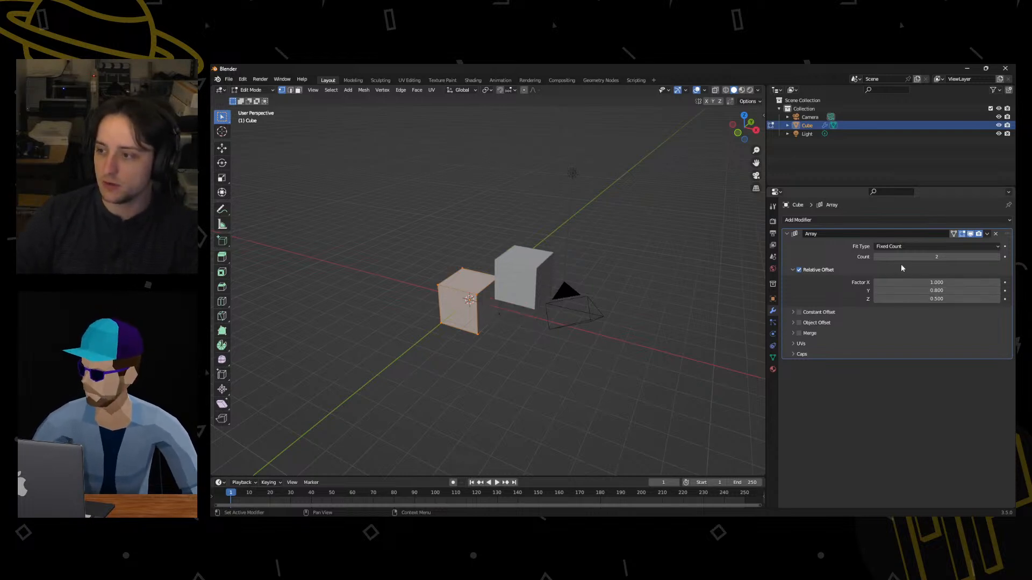
Raise the Array modifier's count to 4.
{"action": "left_click_drag", "start_coordinate": [971, 254], "coordinate": [994, 255]}
{"action": "middle_click_drag", "start_coordinate": [527, 335], "coordinate": [486, 323]}
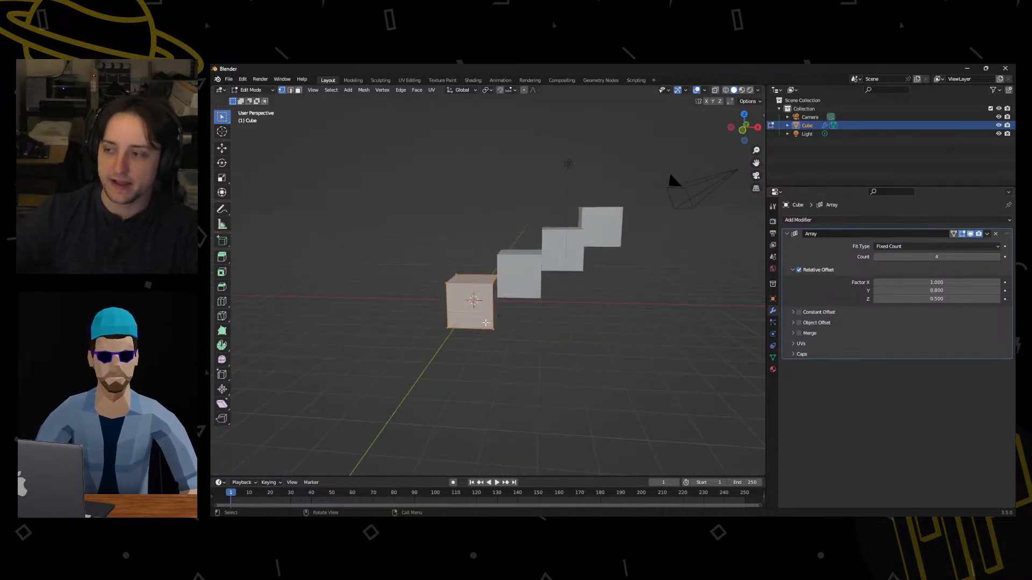
{"action": "middle_click_drag", "start_coordinate": [486, 323], "coordinate": [490, 329]}
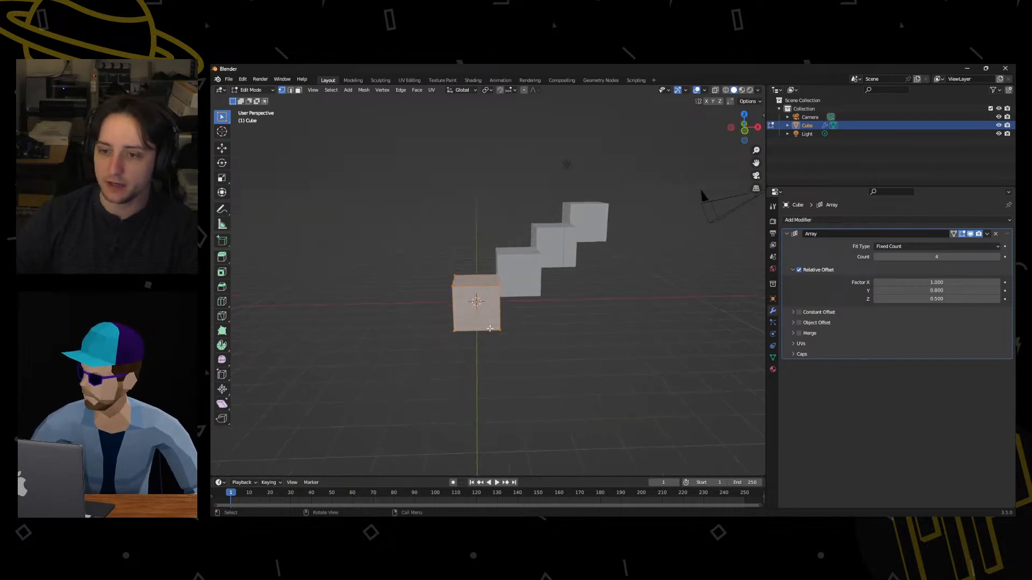
Select the original cube's linked geometry and place a duplicate of it beside the original within the same mesh.
{"action": "key", "text": "l"}
{"action": "middle_click_drag", "start_coordinate": [501, 286], "coordinate": [517, 303]}
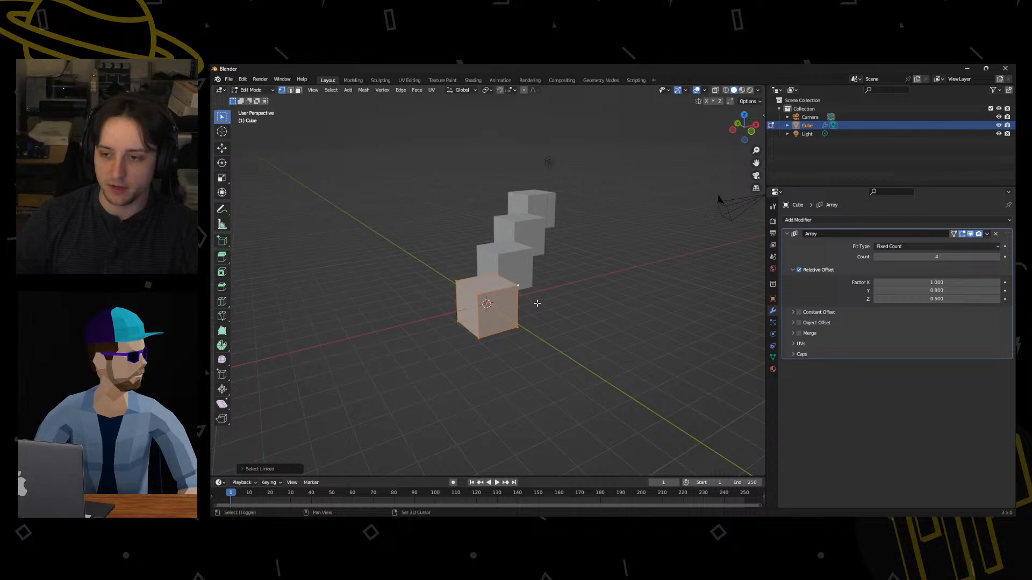
{"action": "key", "text": "shift+d"}
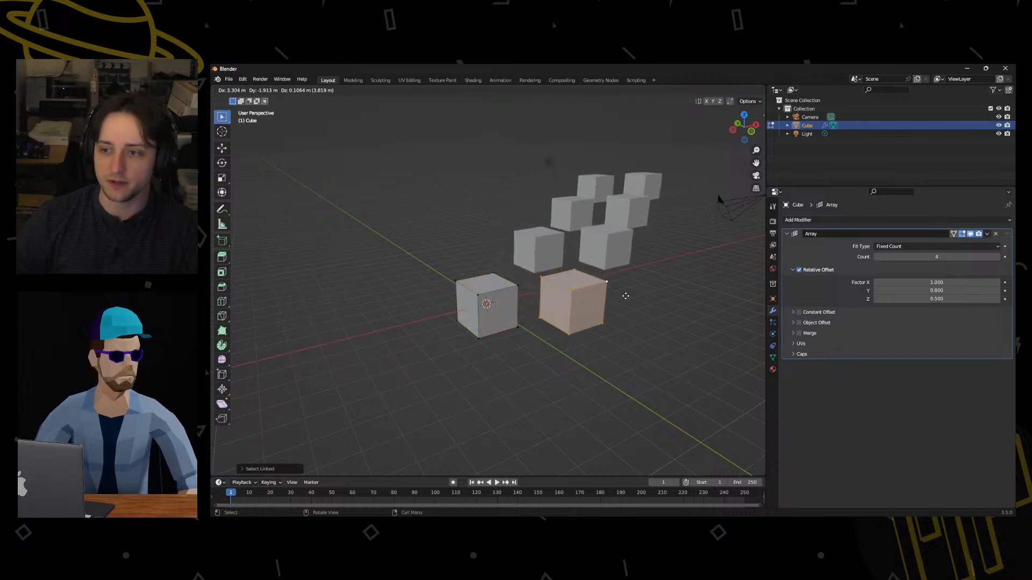
{"action": "left_click", "coordinate": [622, 306]}
Move the duplicated cube around the original and leave it in front of and below the original cube.
{"action": "middle_click_drag", "start_coordinate": [613, 307], "coordinate": [576, 283]}
{"action": "key", "text": "g"}
{"action": "left_click", "coordinate": [516, 296]}
{"action": "key", "text": "g"}
{"action": "left_click", "coordinate": [538, 350]}
{"action": "key", "text": "g"}
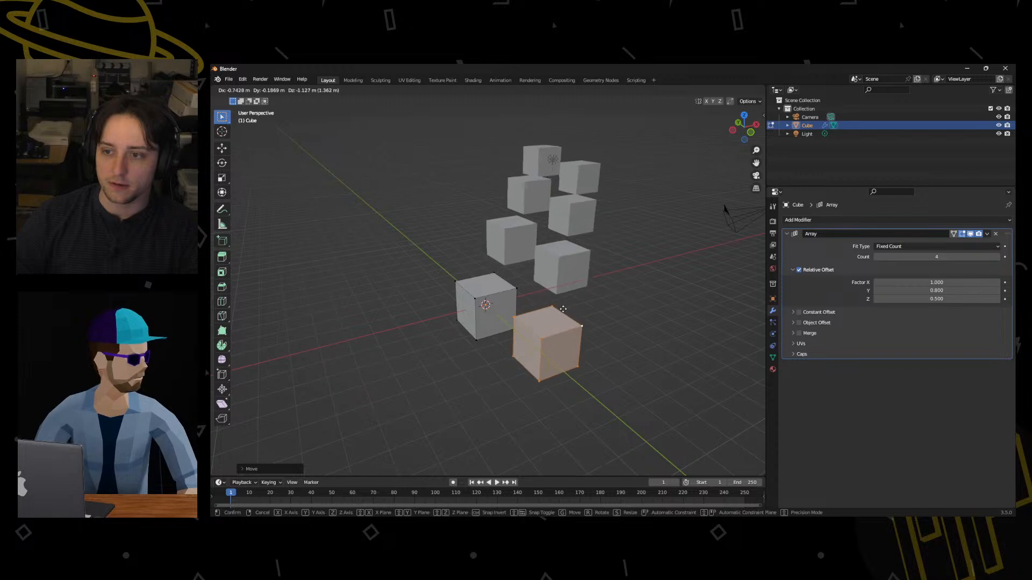
{"action": "left_click", "coordinate": [556, 325]}
{"action": "middle_click_drag", "start_coordinate": [557, 326], "coordinate": [543, 298]}
{"action": "key", "text": "g"}
{"action": "left_click", "coordinate": [505, 304]}
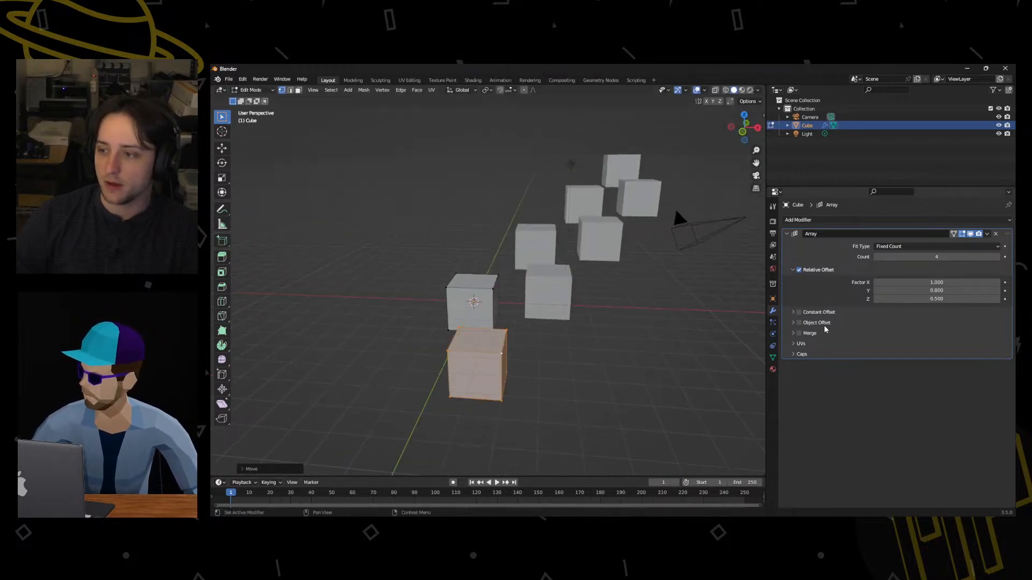
Try toggling the Array modifier's Constant Offset option on and off.
{"action": "left_click", "coordinate": [793, 312]}
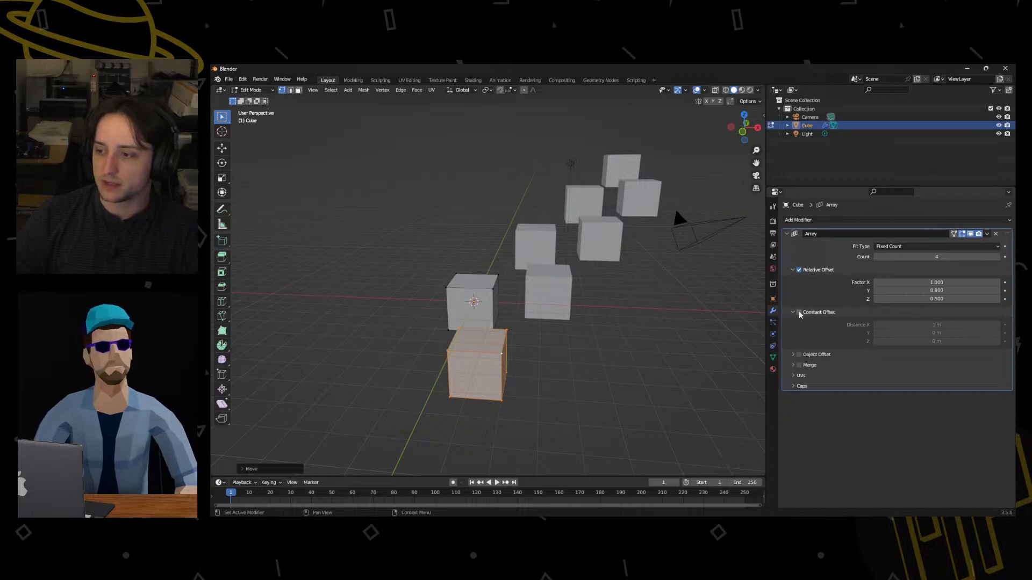
{"action": "left_click", "coordinate": [798, 312]}
{"action": "left_click", "coordinate": [799, 313]}
{"action": "left_click", "coordinate": [799, 312]}
{"action": "left_click", "coordinate": [799, 313]}
{"action": "left_click", "coordinate": [800, 315]}
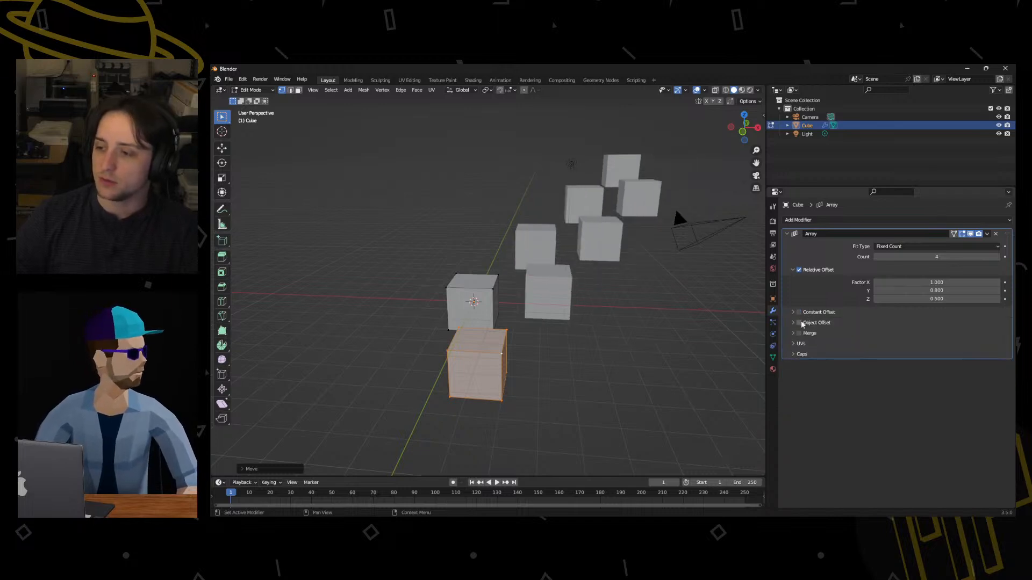
Try the Array modifier's Object Offset option without an offset object, and turn it off.
{"action": "left_click", "coordinate": [799, 325]}
{"action": "left_click", "coordinate": [799, 323]}
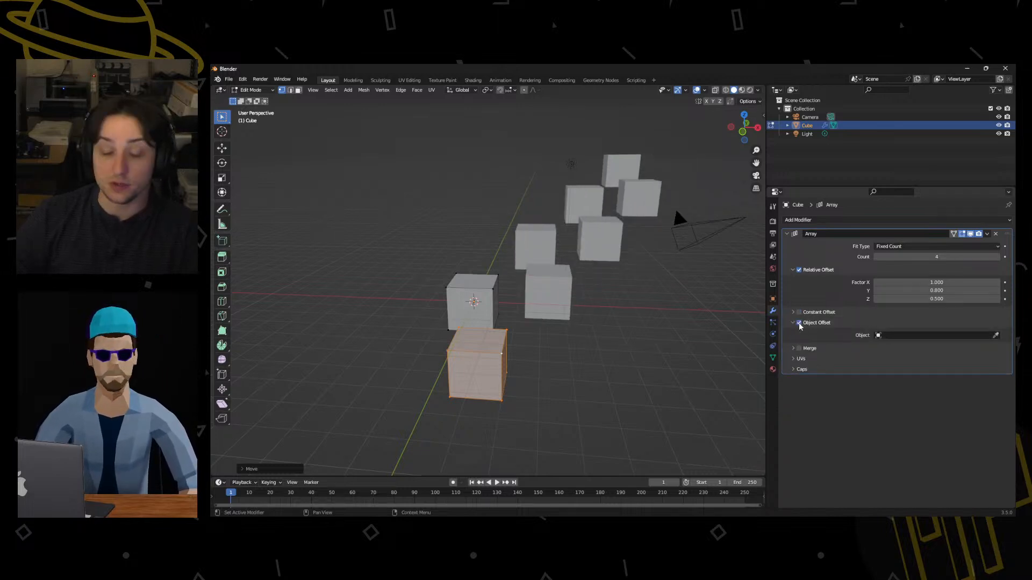
{"action": "left_click", "coordinate": [799, 324]}
{"action": "left_click", "coordinate": [792, 324]}
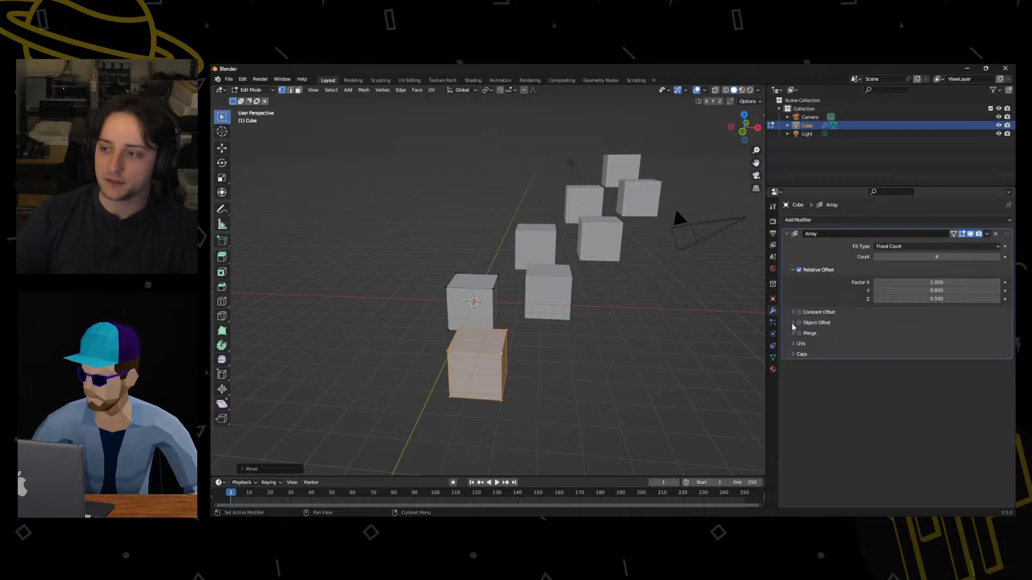
Enable the array's Merge option and move the duplicate cube up next to the original cube's side.
{"action": "left_click", "coordinate": [793, 333]}
{"action": "left_click", "coordinate": [799, 333]}
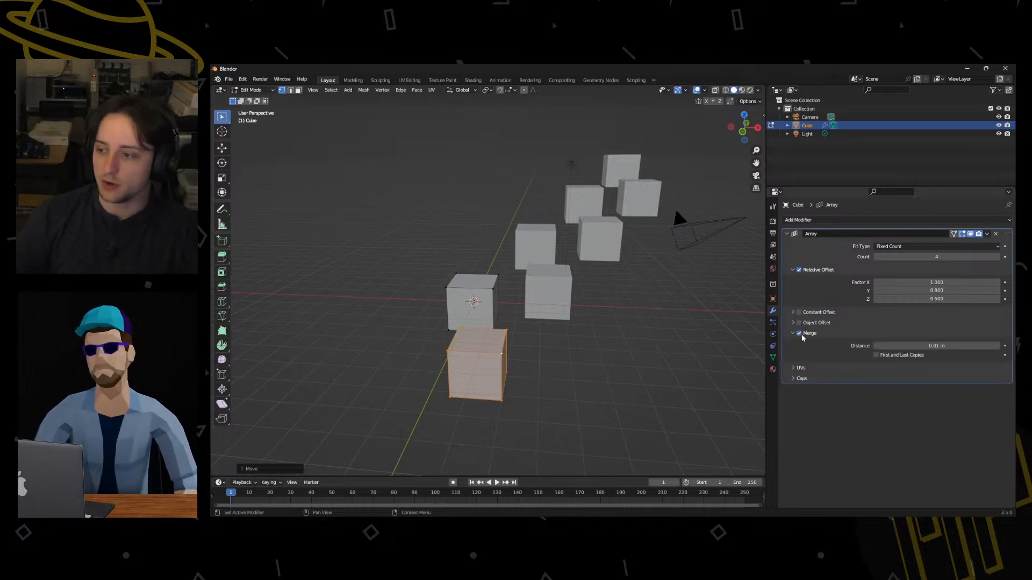
{"action": "middle_click_drag", "start_coordinate": [592, 357], "coordinate": [463, 291]}
{"action": "key", "text": "g"}
{"action": "left_click", "coordinate": [532, 372]}
{"action": "key", "text": "g"}
{"action": "left_click", "coordinate": [472, 290]}
Fine-tune the duplicate cube's position along the Y and Z axes so it sits flush against the original cube.
{"action": "key", "text": "g"}
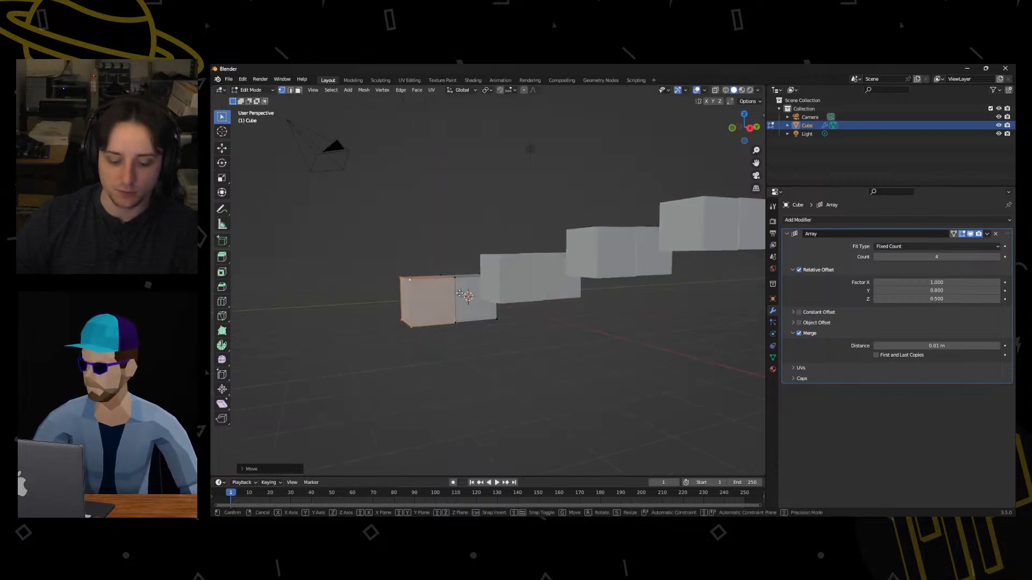
{"action": "key", "text": "y"}
{"action": "left_click", "coordinate": [454, 295]}
{"action": "key", "text": "g"}
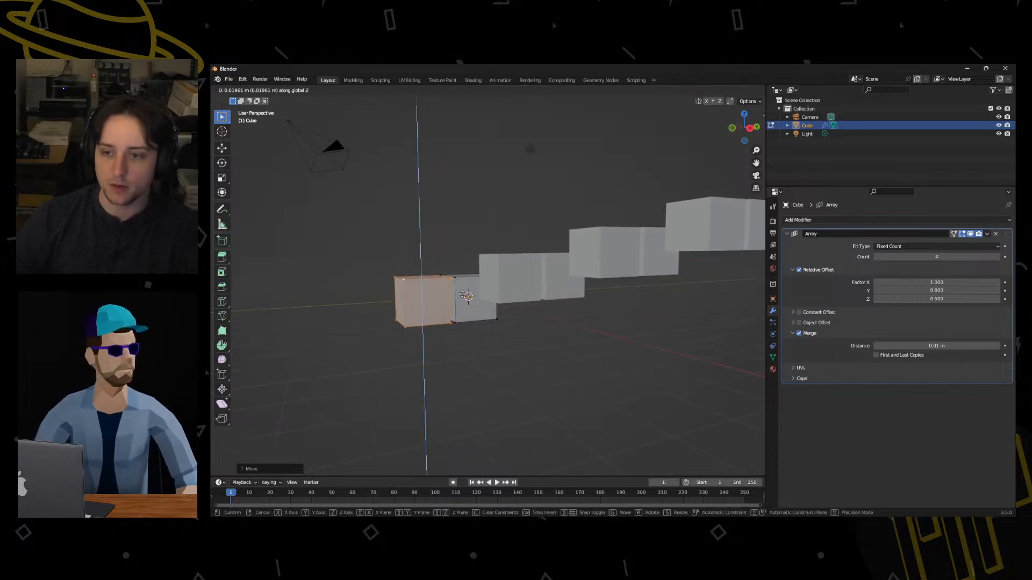
{"action": "left_click", "coordinate": [468, 295]}
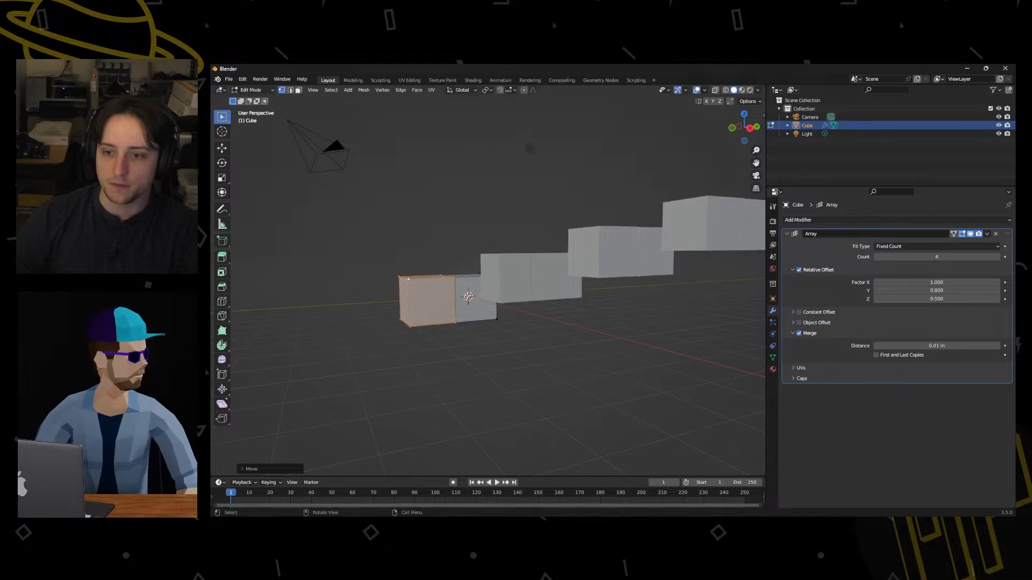
{"action": "middle_click_drag", "start_coordinate": [468, 295], "coordinate": [632, 335]}
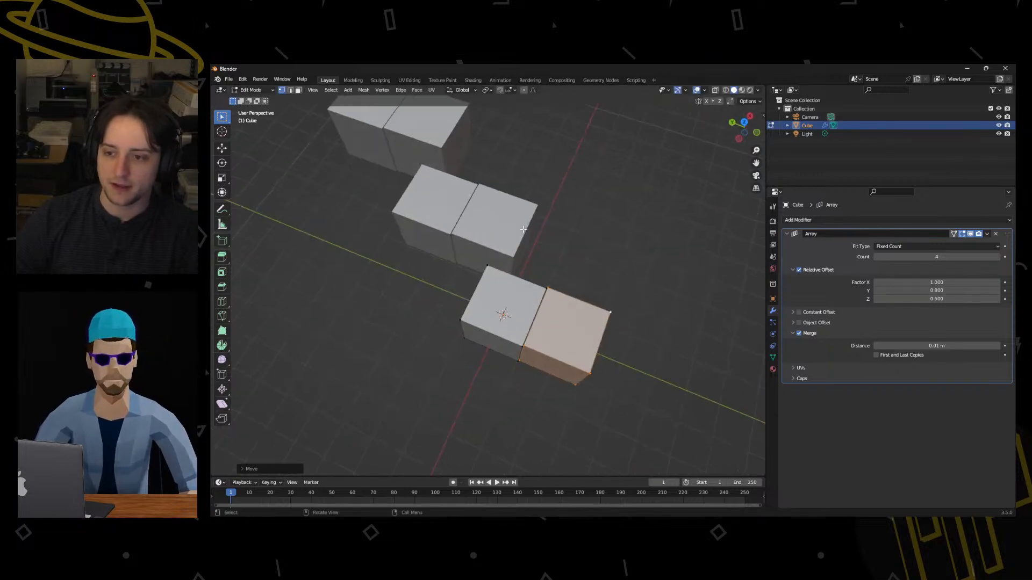
Set the array's relative offset Y and Z factors to 0.
{"action": "left_click", "coordinate": [937, 290]}
{"action": "type", "text": "0"}
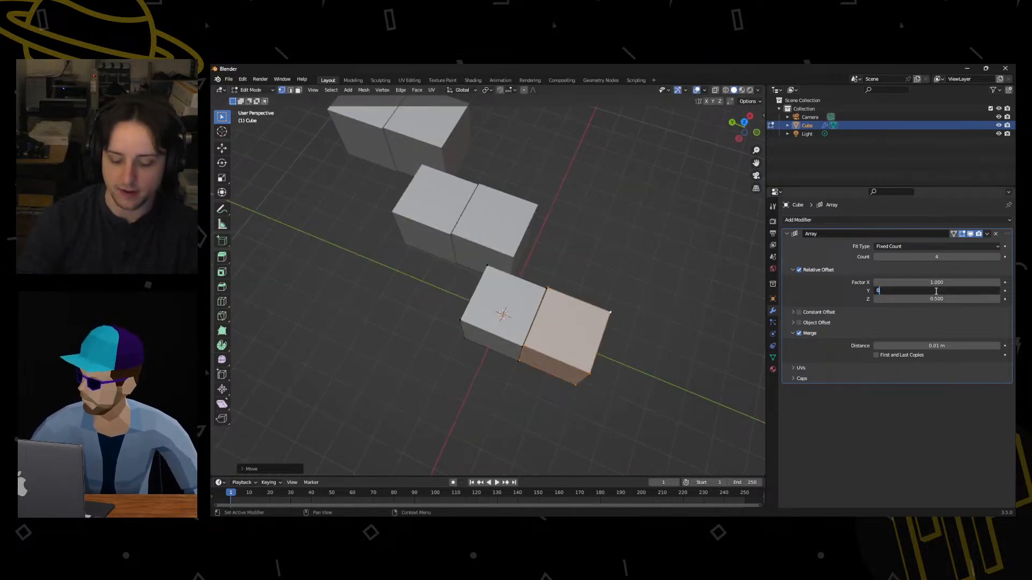
{"action": "key", "text": "Tab"}
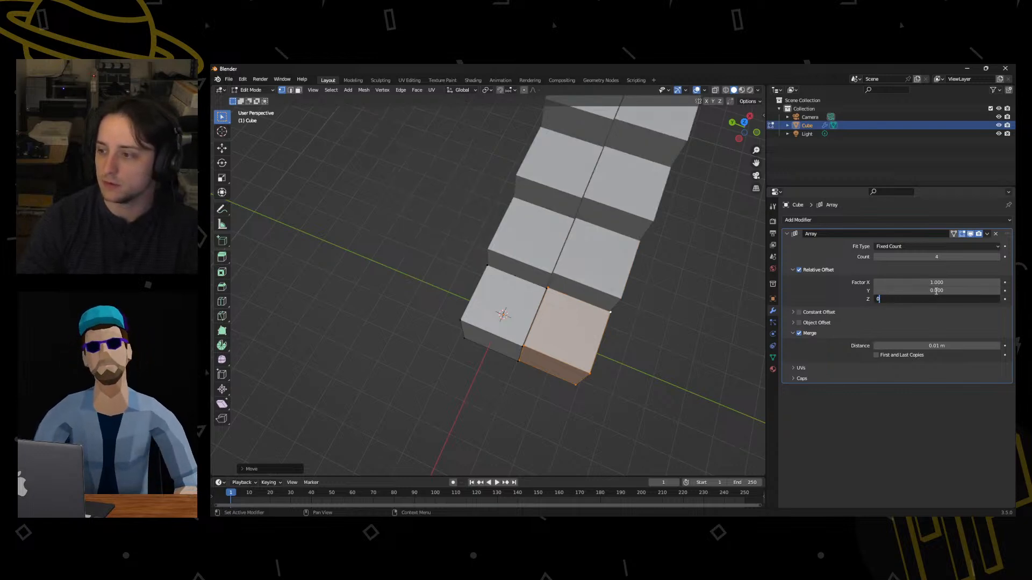
{"action": "type", "text": "0"}
{"action": "key", "text": "Return"}
Shift the duplicate cube sideways along the row so it is staggered from the original cube.
{"action": "middle_click_drag", "start_coordinate": [693, 301], "coordinate": [573, 269]}
{"action": "key", "text": "g"}
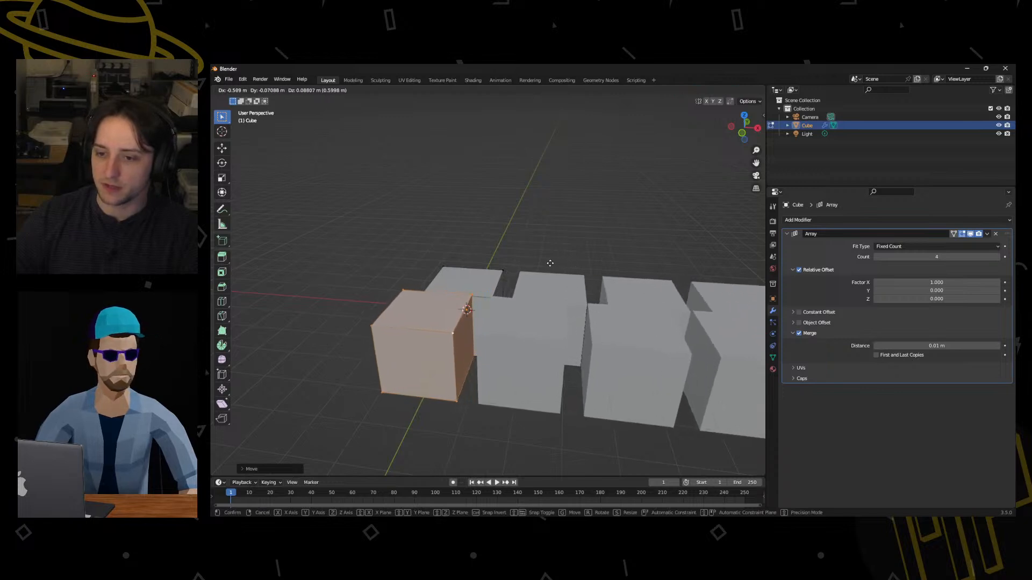
{"action": "right_click", "coordinate": [532, 265]}
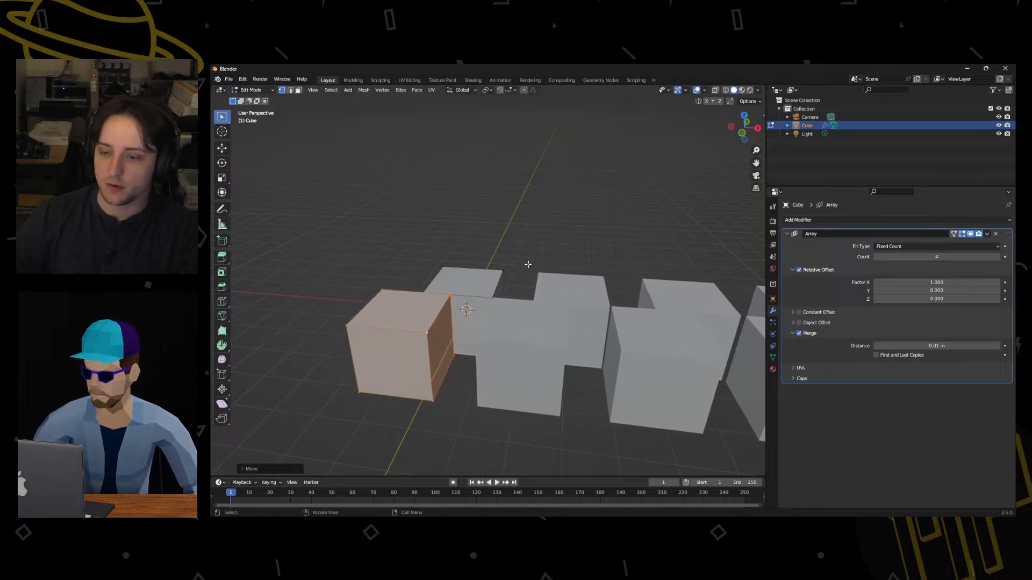
{"action": "middle_click_drag", "start_coordinate": [532, 265], "coordinate": [557, 304]}
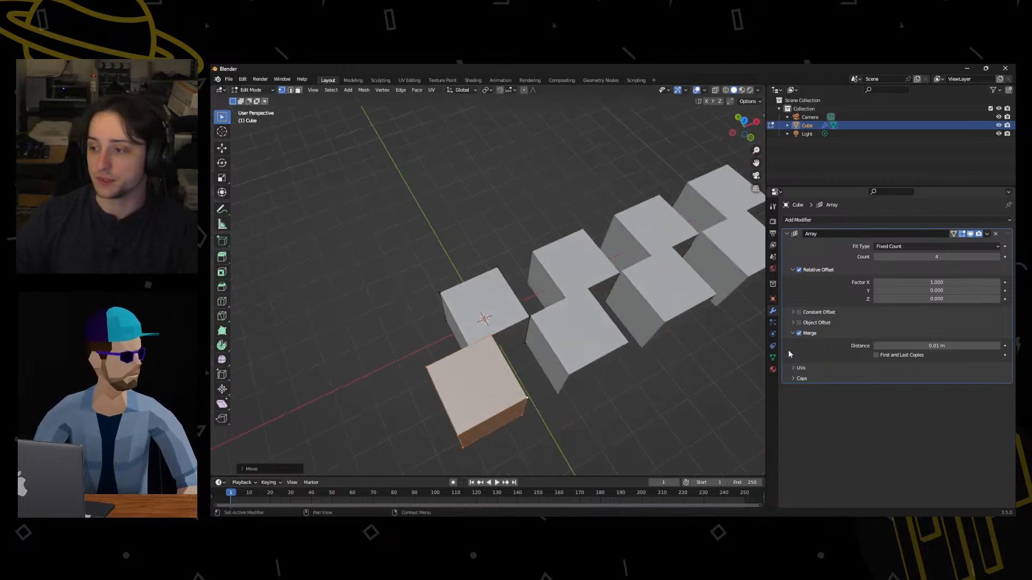
Turn off the array's Merge option and look through its Caps and UVs settings.
{"action": "left_click", "coordinate": [799, 334]}
{"action": "left_click", "coordinate": [794, 379]}
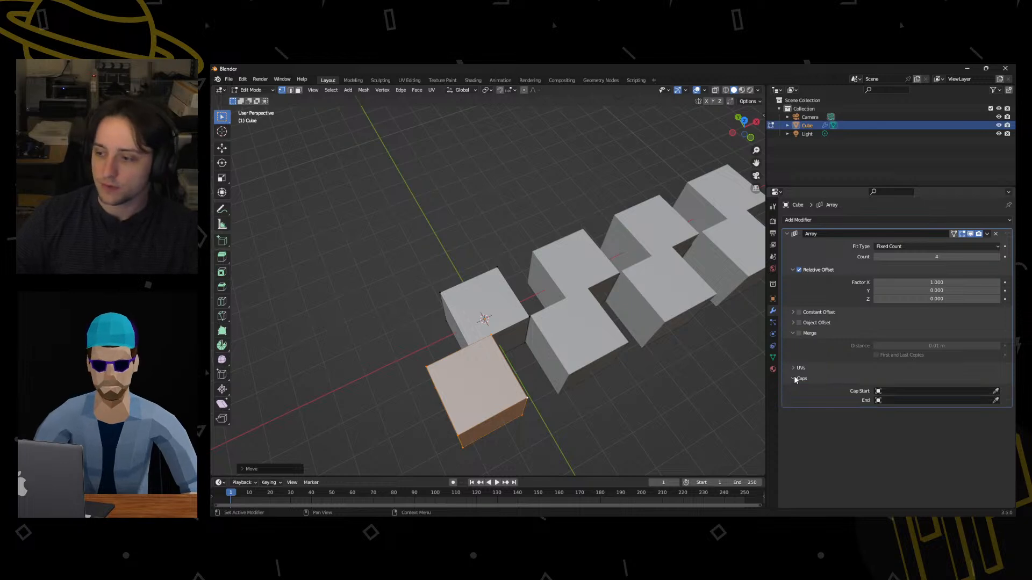
{"action": "left_click", "coordinate": [795, 379]}
{"action": "left_click", "coordinate": [803, 369]}
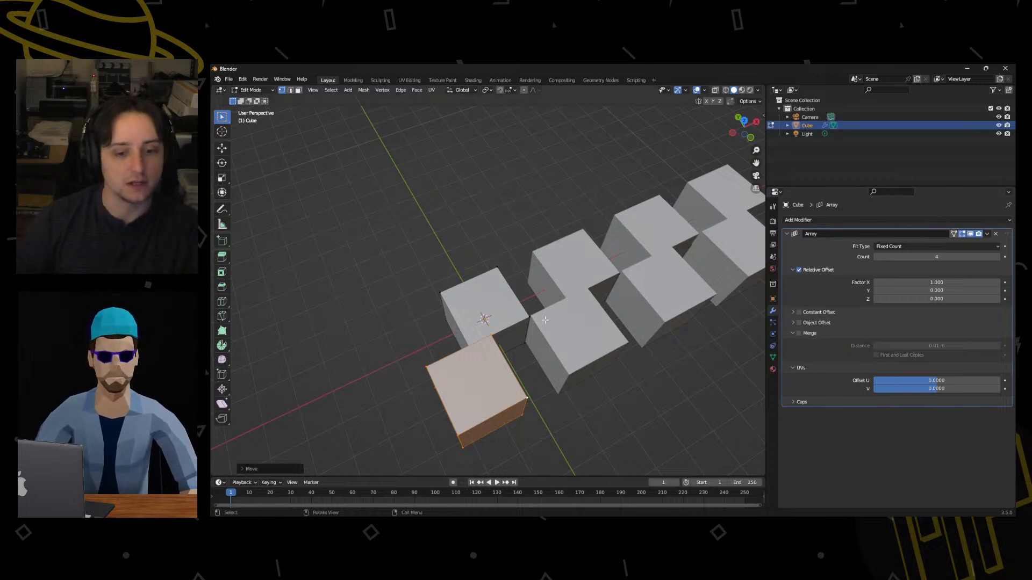
{"action": "middle_click_drag", "start_coordinate": [581, 317], "coordinate": [541, 306]}
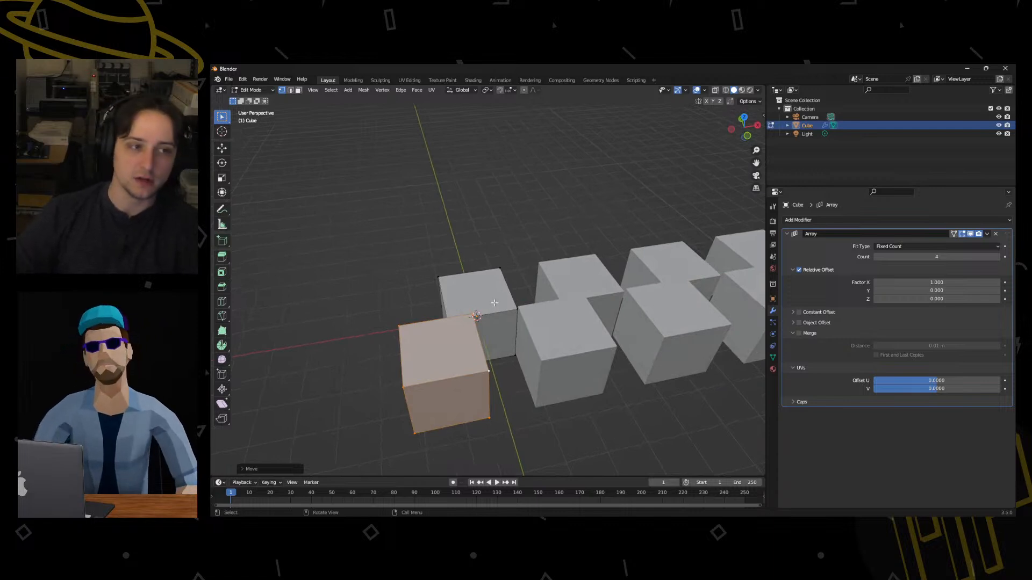
Remove the Array modifier, delete the duplicate cube's selected geometry, and return to Object Mode.
{"action": "middle_click_drag", "start_coordinate": [569, 288], "coordinate": [571, 280]}
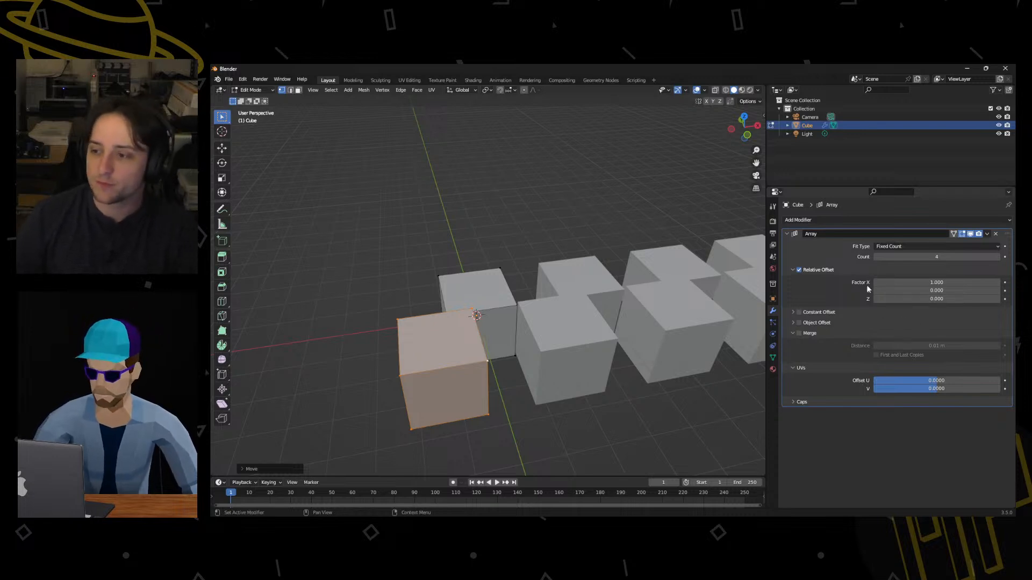
{"action": "left_click", "coordinate": [996, 235]}
{"action": "middle_click_drag", "start_coordinate": [618, 301], "coordinate": [588, 312]}
{"action": "key", "text": "x"}
{"action": "left_click", "coordinate": [545, 317]}
{"action": "key", "text": "ctrl+Tab"}
{"action": "left_click", "coordinate": [488, 317]}
Add a Bevel modifier to the cube and inspect its bevelled edges up close.
{"action": "left_click", "coordinate": [825, 221]}
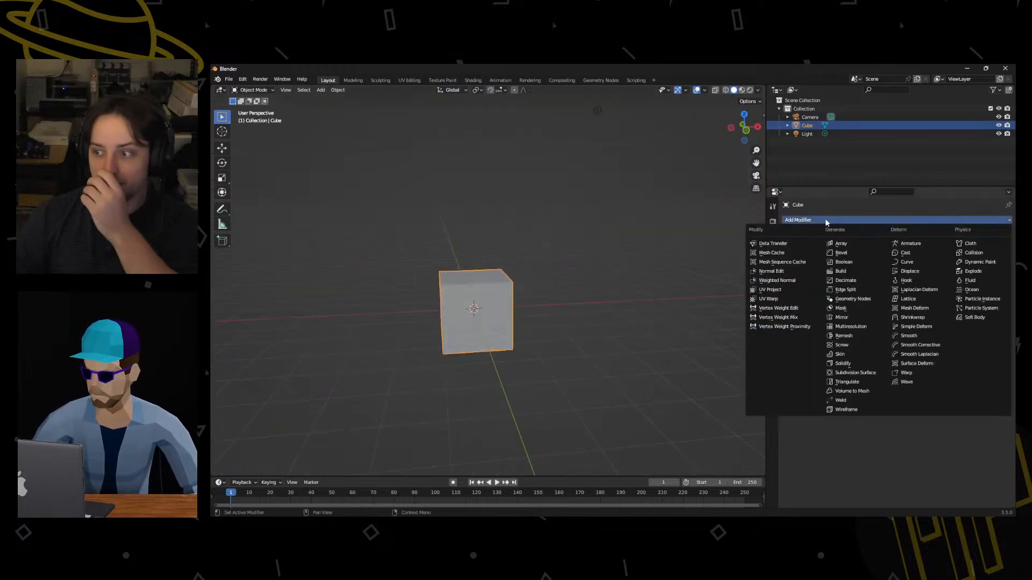
{"action": "left_click", "coordinate": [860, 255]}
{"action": "scroll", "coordinate": [534, 289], "scroll_direction": "up", "scroll_amount": 7}
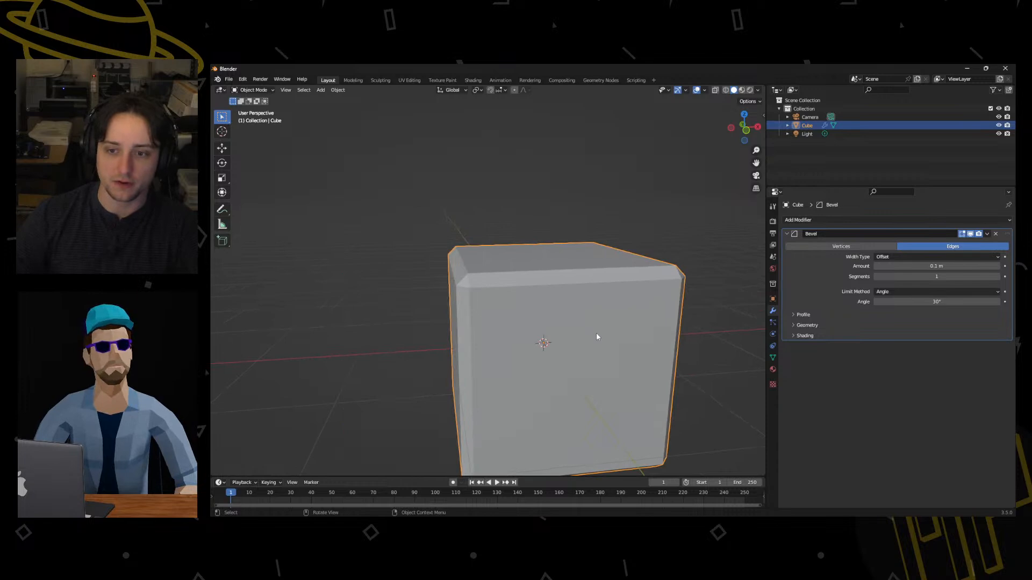
{"action": "scroll", "coordinate": [571, 356], "scroll_direction": "down", "scroll_amount": 4}
{"action": "middle_click_drag", "start_coordinate": [562, 361], "coordinate": [580, 359]}
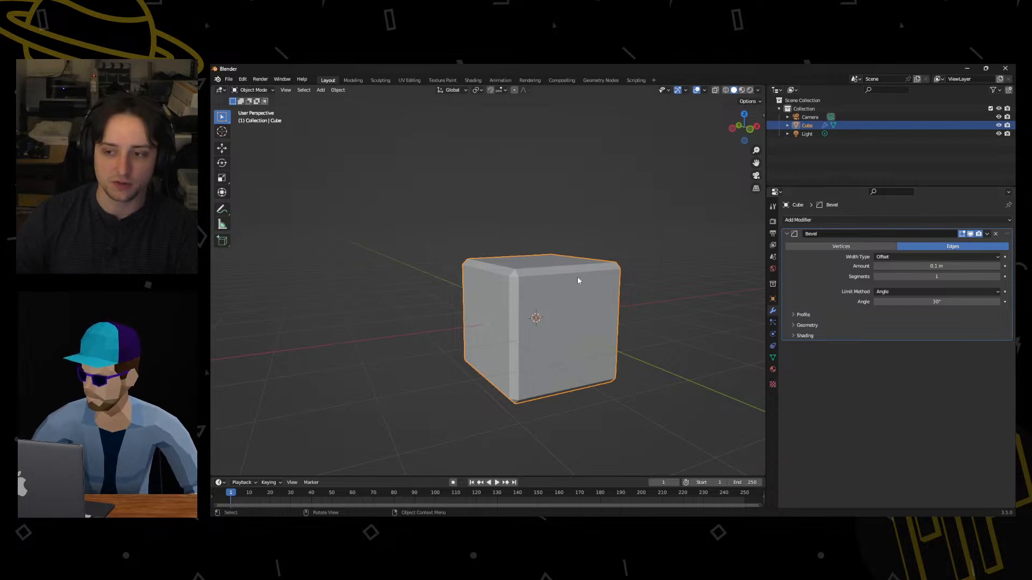
In Edit Mode, move two adjacent top corner vertices about 0.4 m, mostly downward, so the cube's top slants.
{"action": "key", "text": "ctrl+Tab"}
{"action": "left_click", "coordinate": [628, 277]}
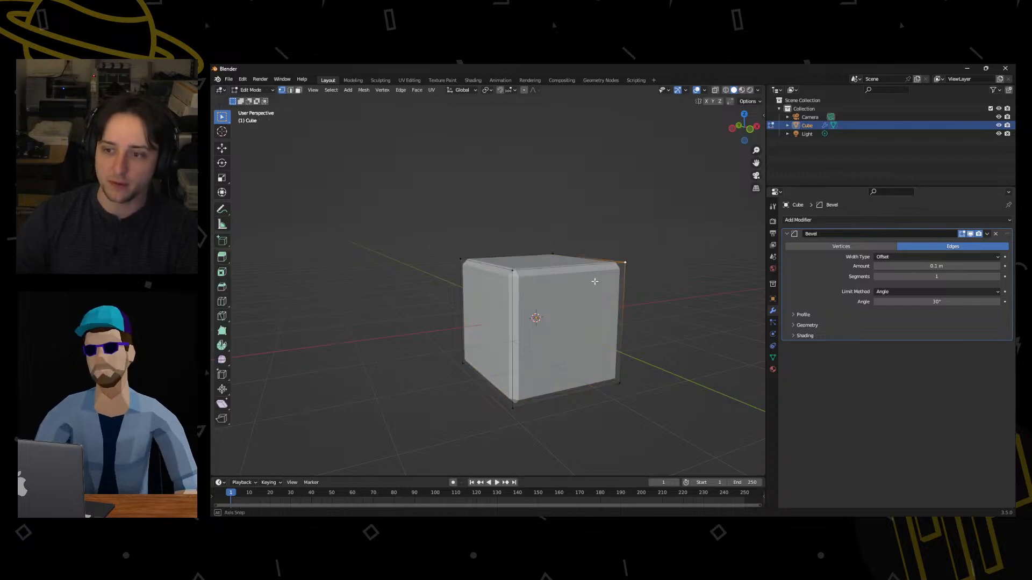
{"action": "middle_click_drag", "start_coordinate": [595, 281], "coordinate": [623, 275]}
{"action": "scroll", "coordinate": [639, 273], "scroll_direction": "up", "scroll_amount": 4}
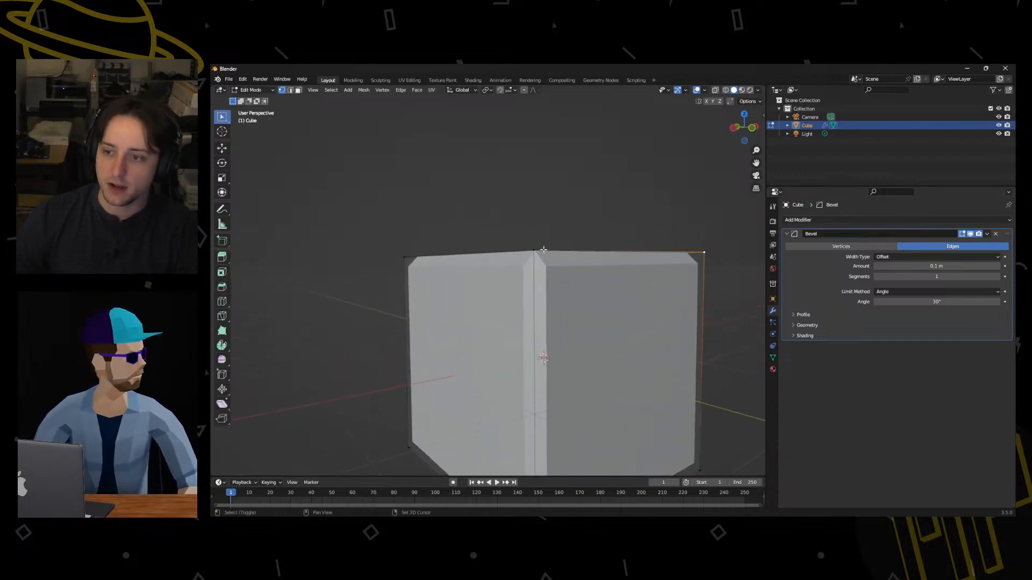
{"action": "key", "text": "g"}
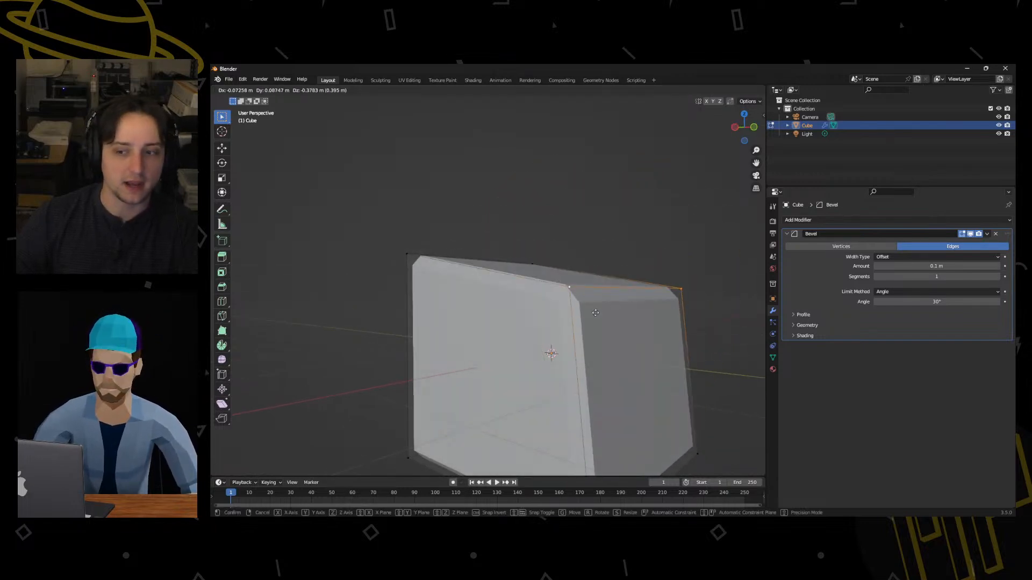
{"action": "left_click", "coordinate": [595, 313]}
{"action": "middle_click_drag", "start_coordinate": [595, 249], "coordinate": [516, 263]}
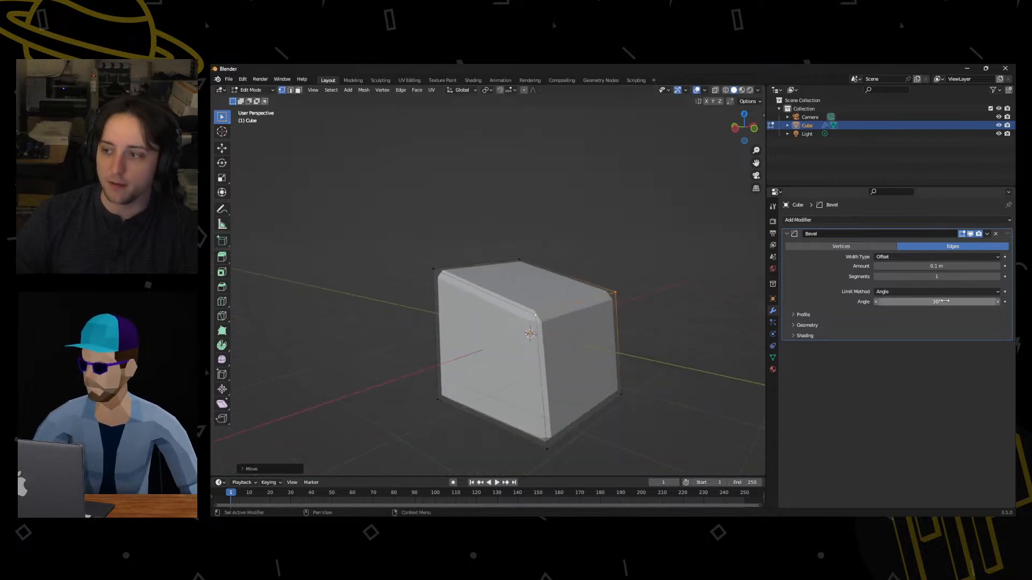
Remove the Bevel modifier and bevel all of the cube's edges directly in the mesh.
{"action": "left_click", "coordinate": [995, 235]}
{"action": "key", "text": "a"}
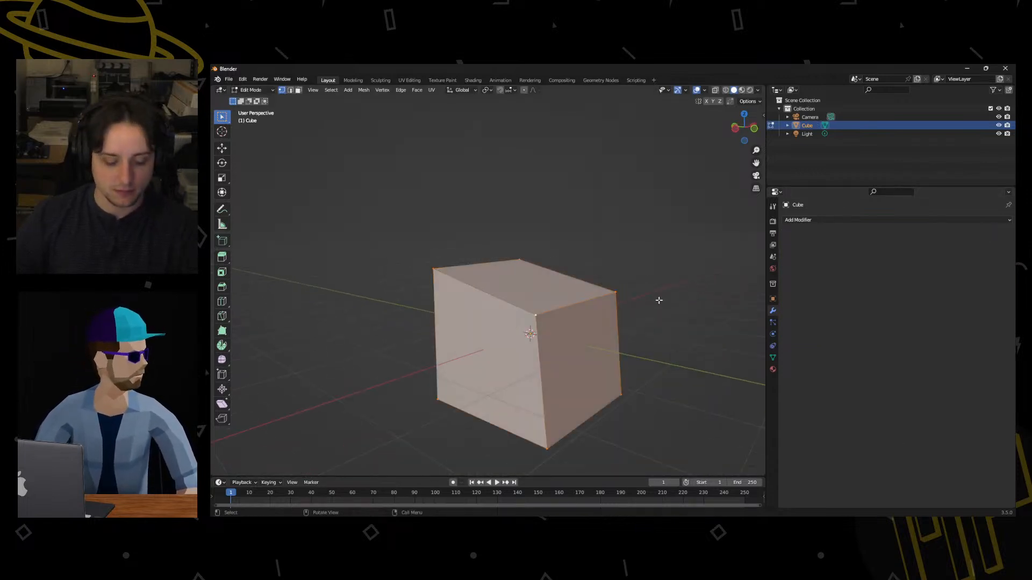
{"action": "key", "text": "ctrl+b"}
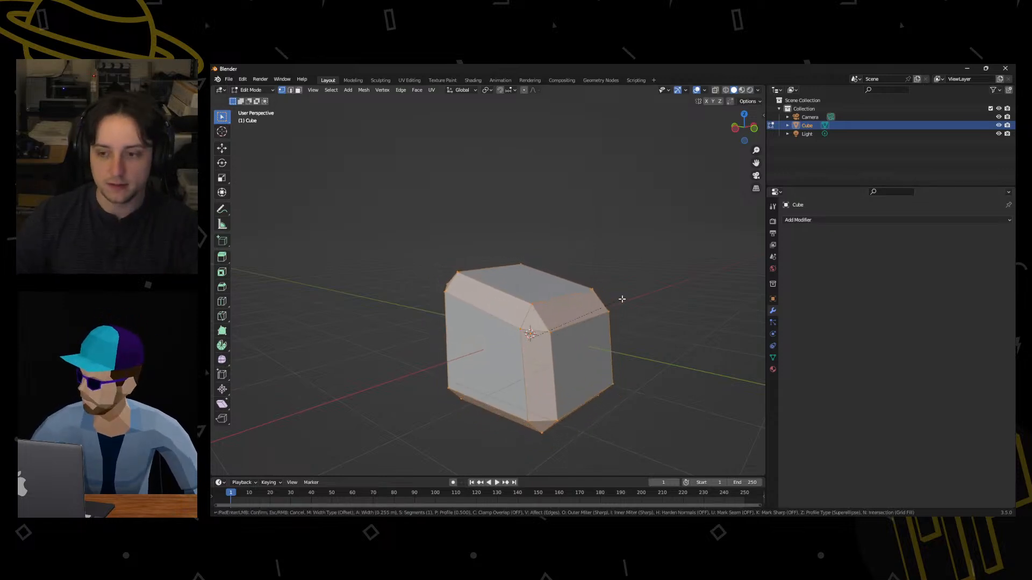
{"action": "left_click", "coordinate": [534, 313]}
{"action": "middle_click_drag", "start_coordinate": [532, 332], "coordinate": [618, 311]}
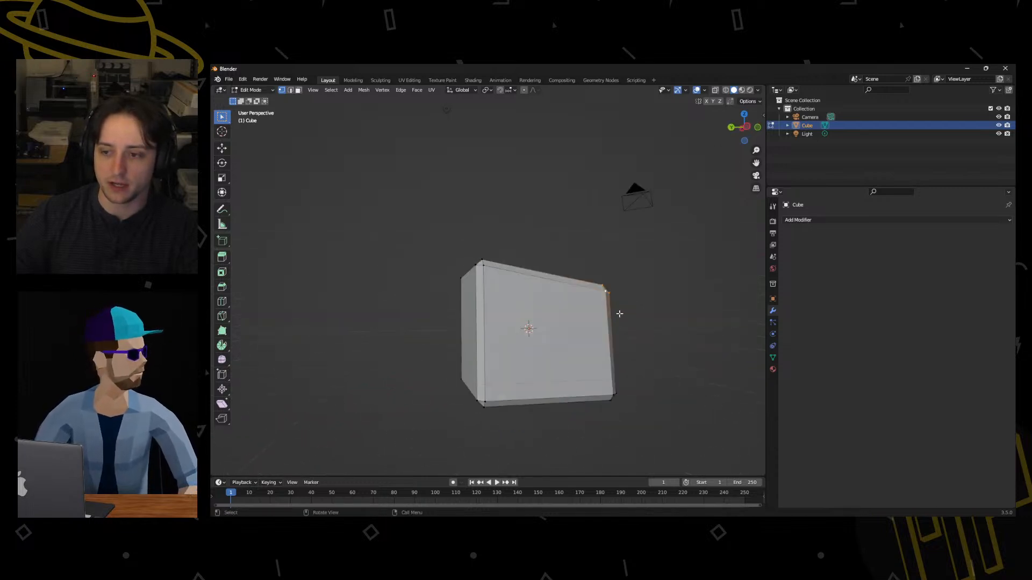
Try scaling up one bevelled corner's vertices, and undo back to the unbevelled mesh.
{"action": "key", "text": "s"}
{"action": "left_click", "coordinate": [460, 293]}
{"action": "middle_click_drag", "start_coordinate": [460, 293], "coordinate": [369, 318]}
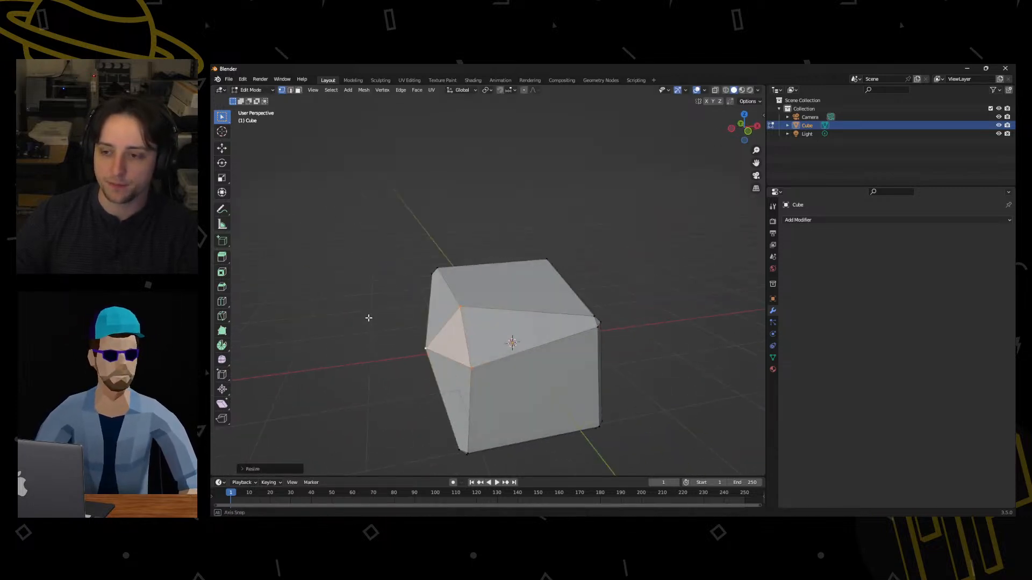
{"action": "key", "text": "ctrl+z"}
{"action": "key", "text": "ctrl+z"}
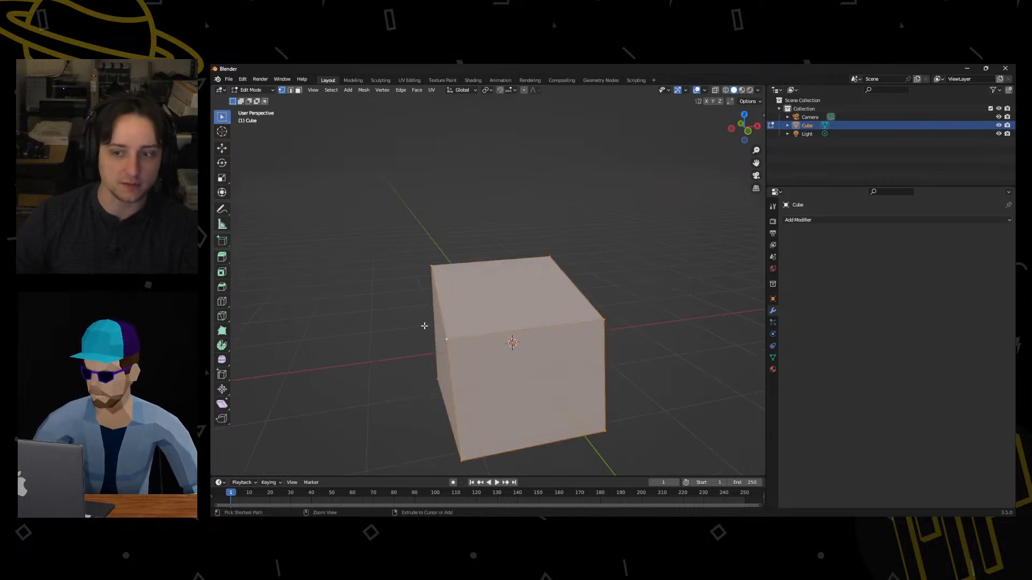
Add a Bevel modifier to the slanted cube.
{"action": "middle_click_drag", "start_coordinate": [472, 316], "coordinate": [538, 301]}
{"action": "left_click", "coordinate": [845, 220]}
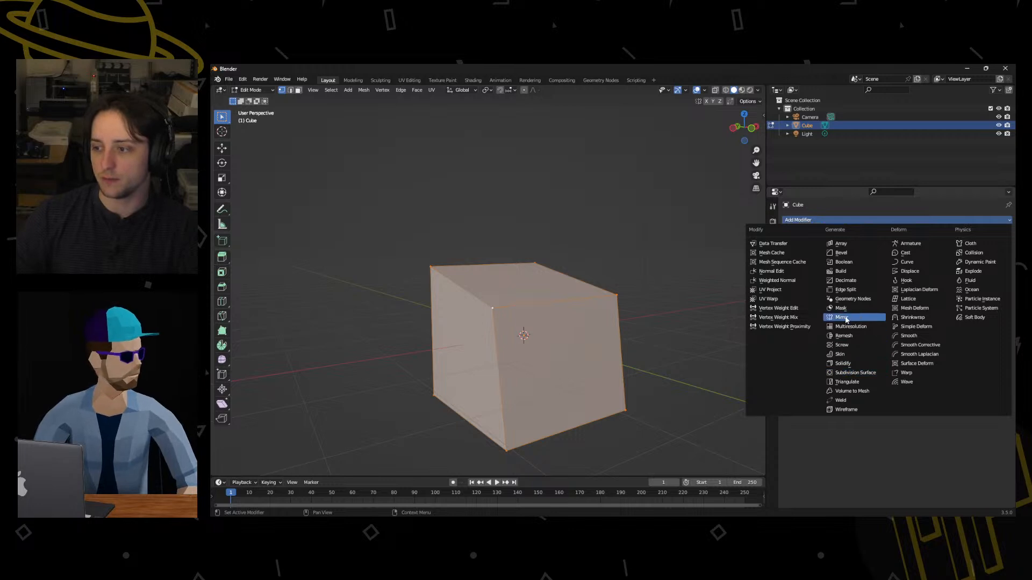
{"action": "left_click", "coordinate": [842, 254]}
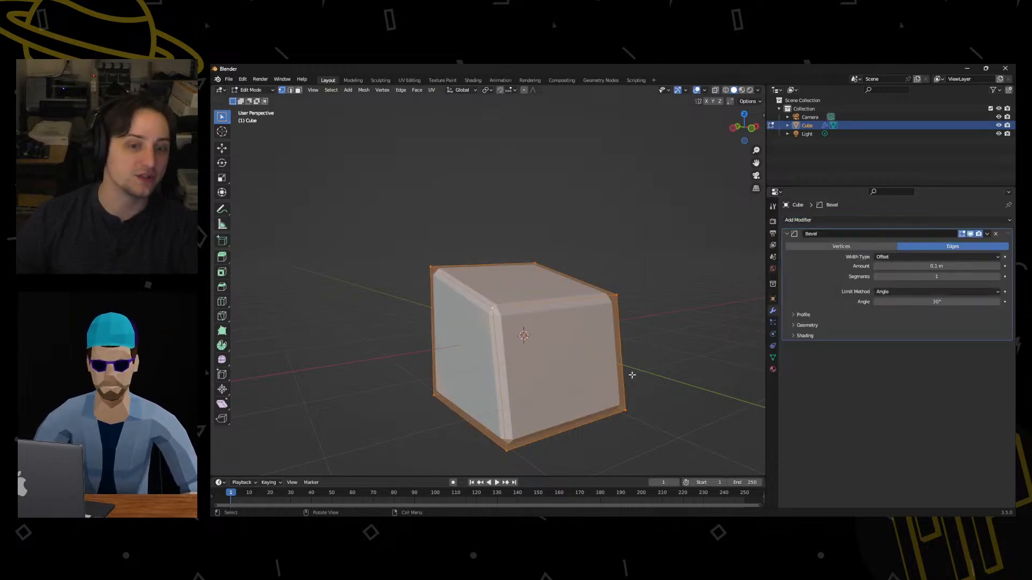
{"action": "middle_click_drag", "start_coordinate": [553, 380], "coordinate": [580, 376]}
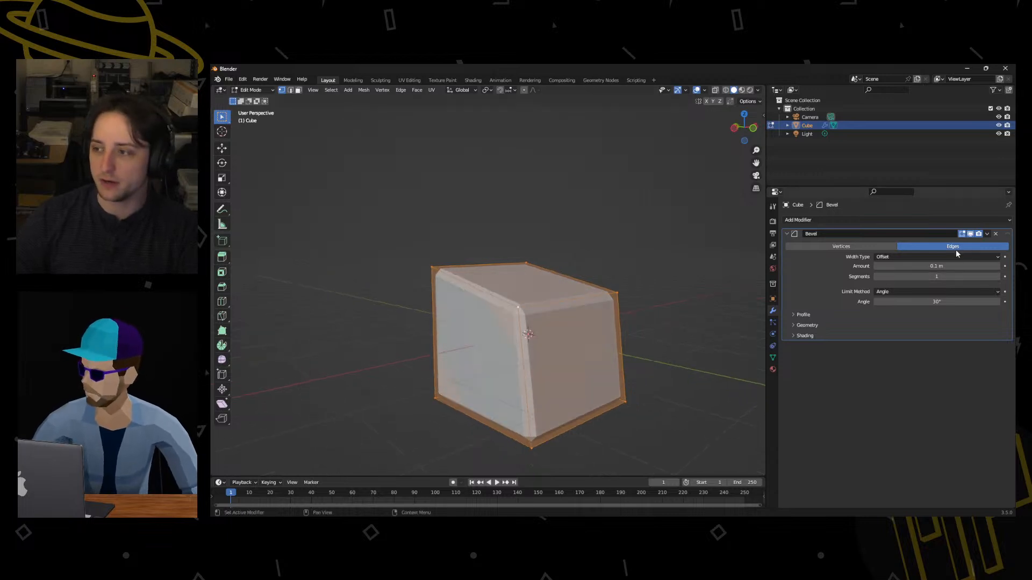
Apply the Bevel modifier in Object Mode and return to Edit Mode to work on the resulting mesh.
{"action": "left_click", "coordinate": [988, 234]}
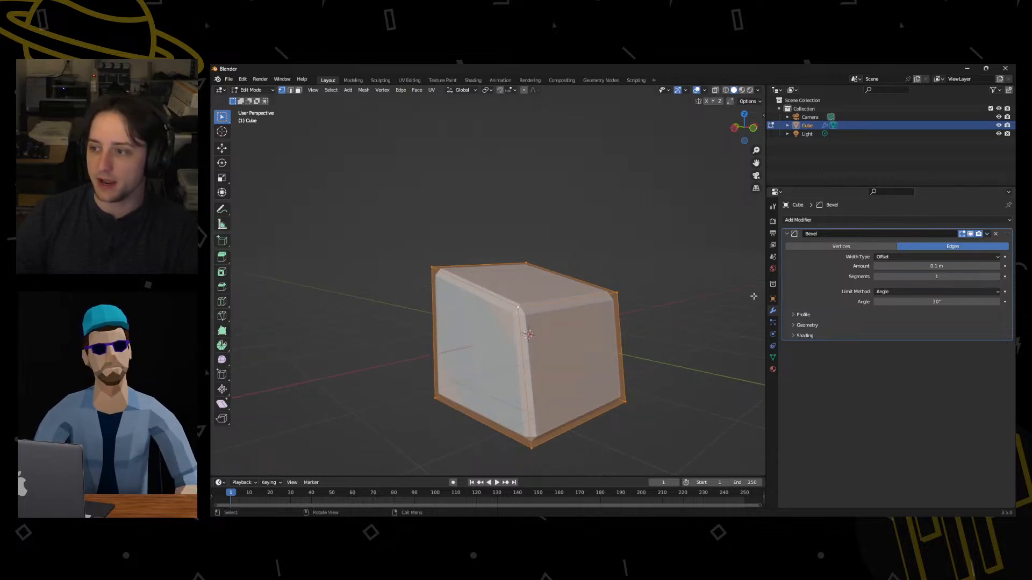
{"action": "key", "text": "ctrl+Tab"}
{"action": "left_click", "coordinate": [647, 299]}
{"action": "left_click", "coordinate": [988, 234]}
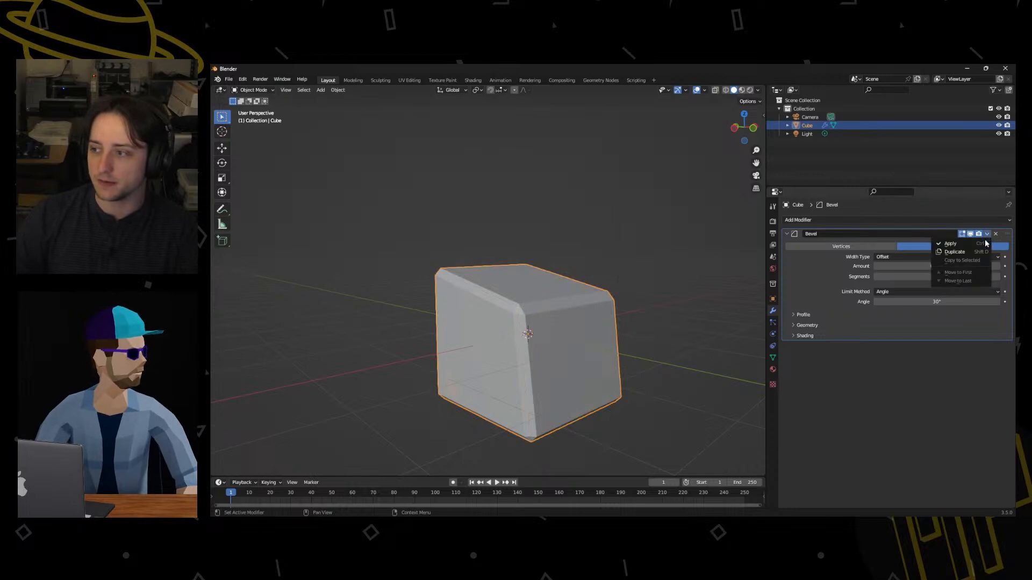
{"action": "left_click", "coordinate": [957, 245]}
{"action": "key", "text": "ctrl+Tab"}
{"action": "left_click", "coordinate": [634, 322]}
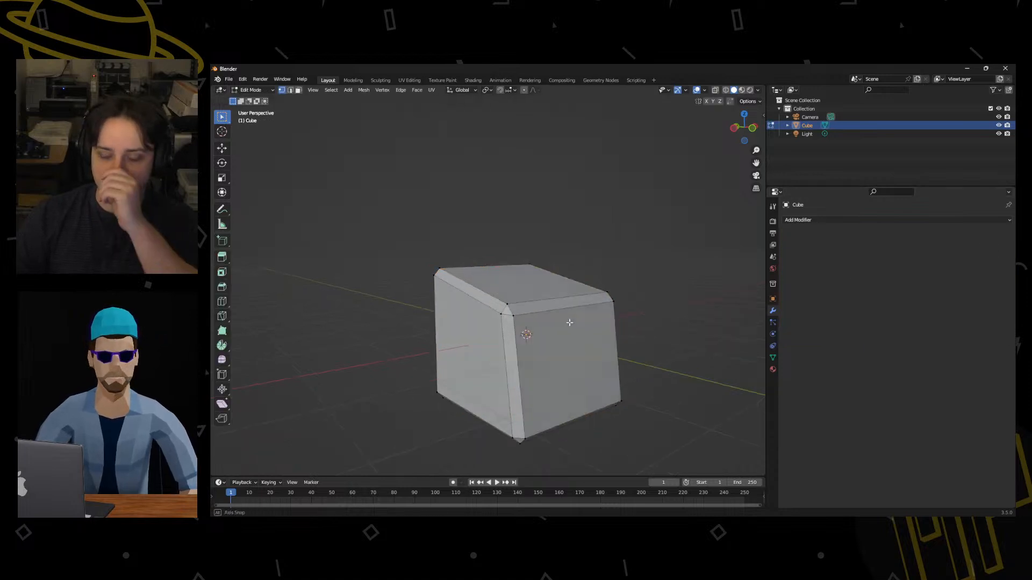
Try scaling up the vertices of the bevelled top front corner, and undo the scaling.
{"action": "left_click_drag", "start_coordinate": [480, 329], "coordinate": [513, 297]}
{"action": "middle_click_drag", "start_coordinate": [643, 314], "coordinate": [664, 312]}
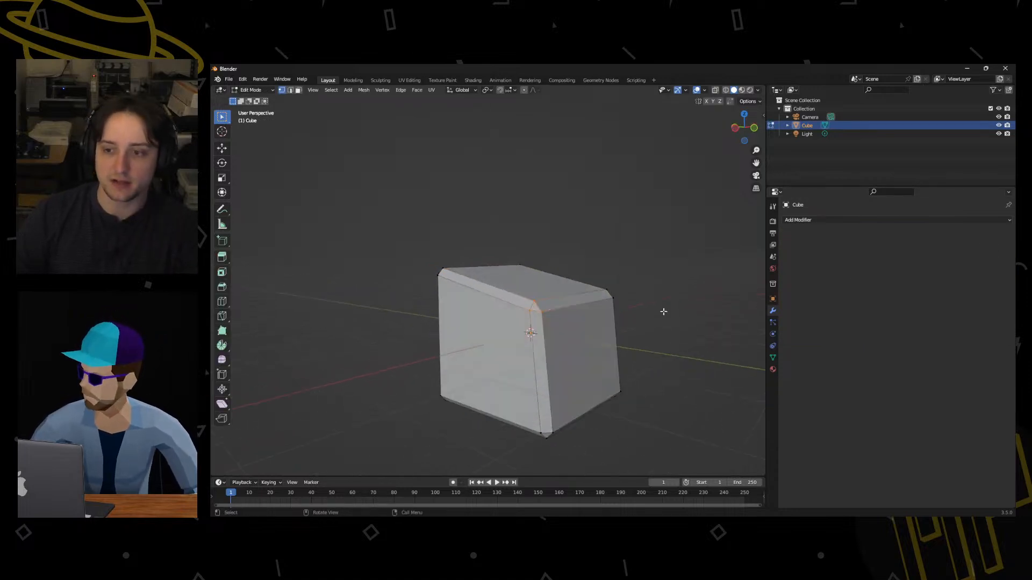
{"action": "key", "text": "s"}
{"action": "left_click", "coordinate": [656, 338]}
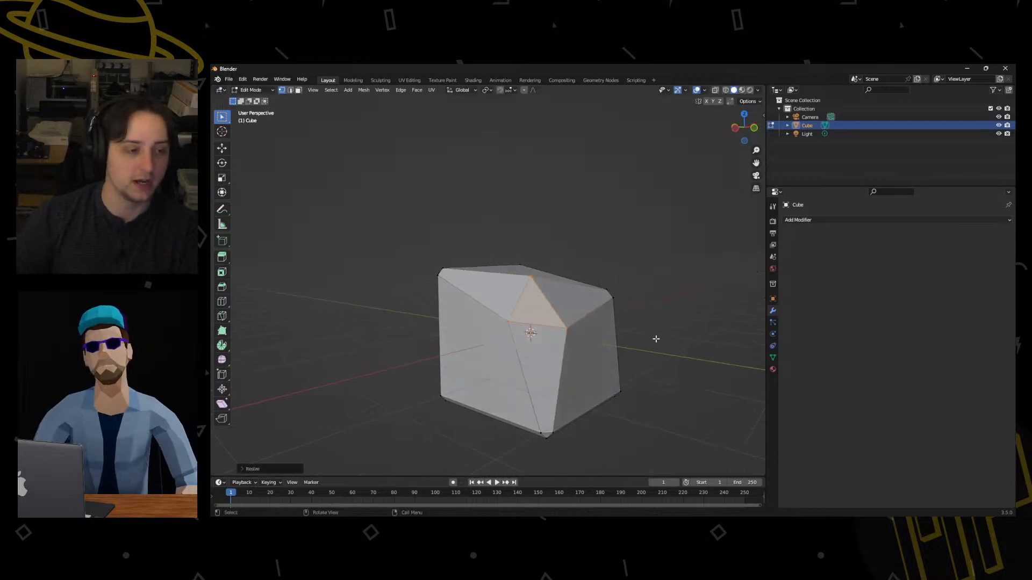
{"action": "key", "text": "ctrl+z"}
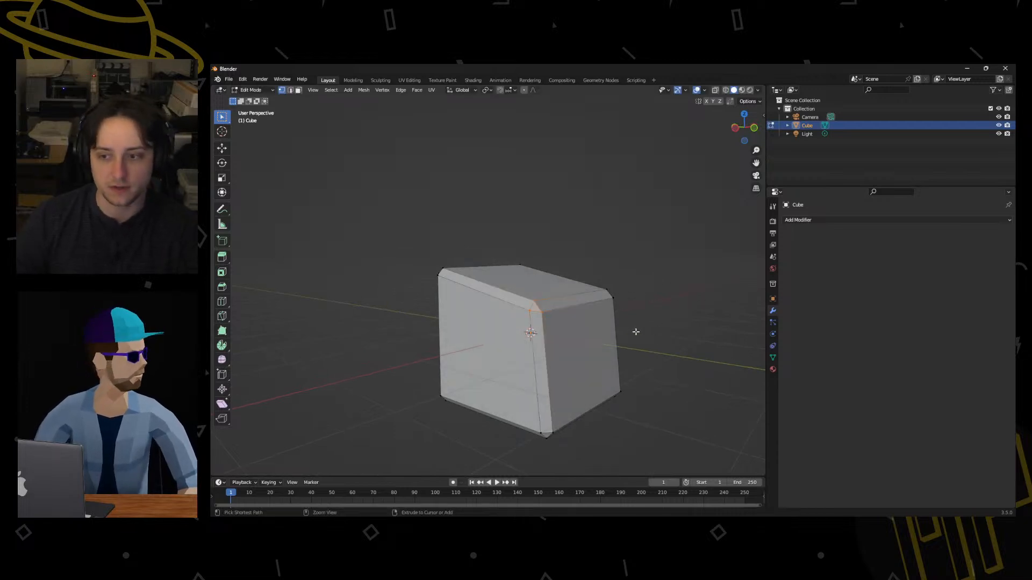
Return to Object Mode and undo the application of the Bevel modifier.
{"action": "key", "text": "Tab"}
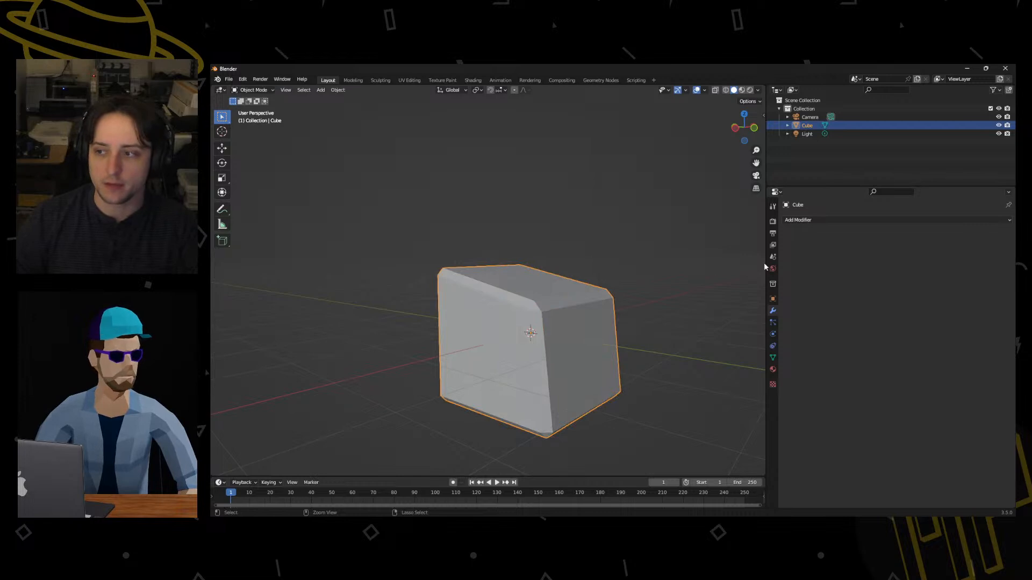
{"action": "key", "text": "ctrl+z"}
{"action": "middle_click_drag", "start_coordinate": [691, 290], "coordinate": [677, 339]}
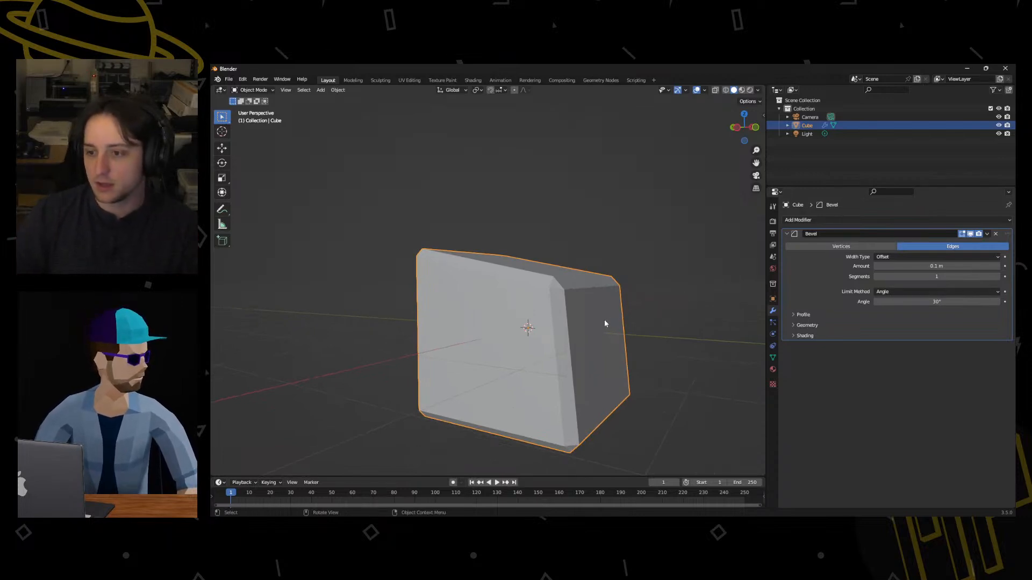
{"action": "middle_click_drag", "start_coordinate": [604, 320], "coordinate": [587, 343]}
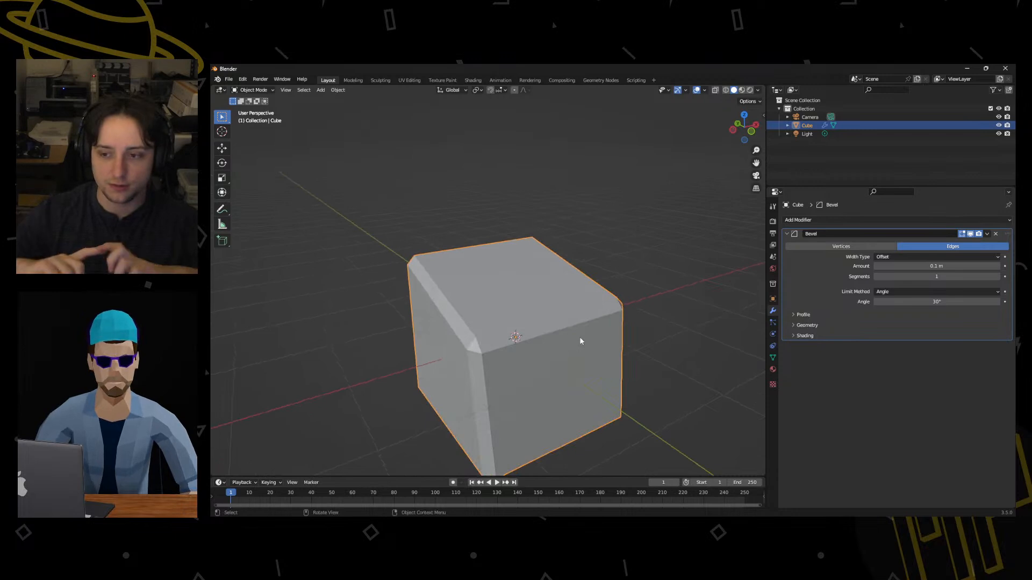
{"action": "middle_click_drag", "start_coordinate": [580, 337], "coordinate": [607, 297]}
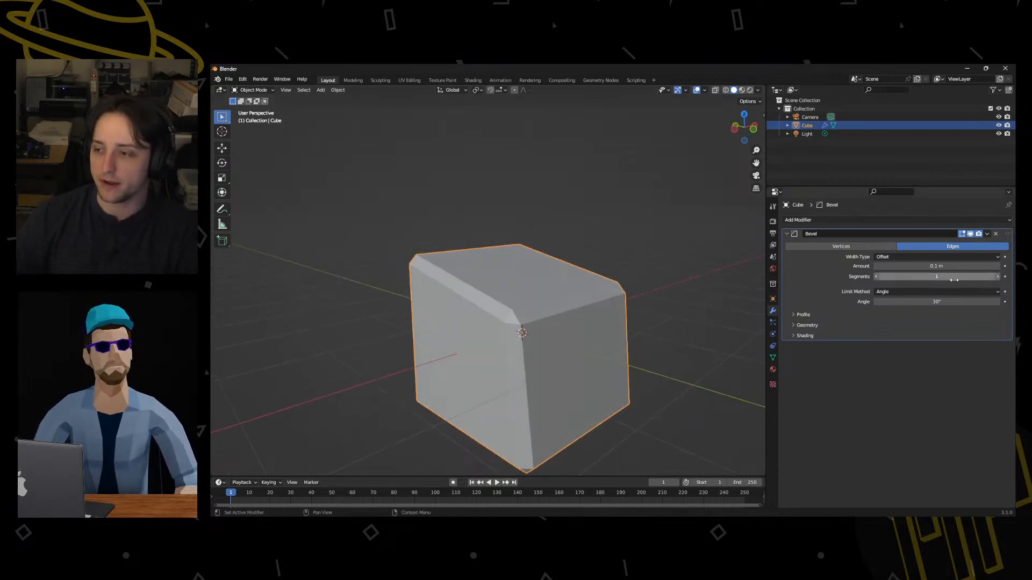
Try the Bevel modifier's Width type, switch it to Depth, and set the amount to 0.34 m.
{"action": "middle_click_drag", "start_coordinate": [504, 286], "coordinate": [523, 274]}
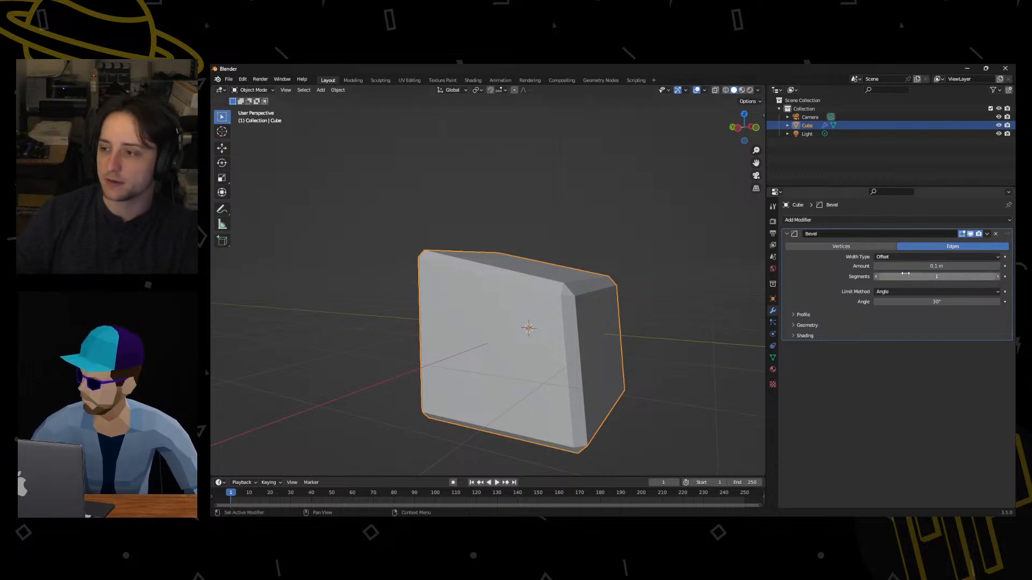
{"action": "left_click", "coordinate": [913, 257]}
{"action": "left_click", "coordinate": [899, 276]}
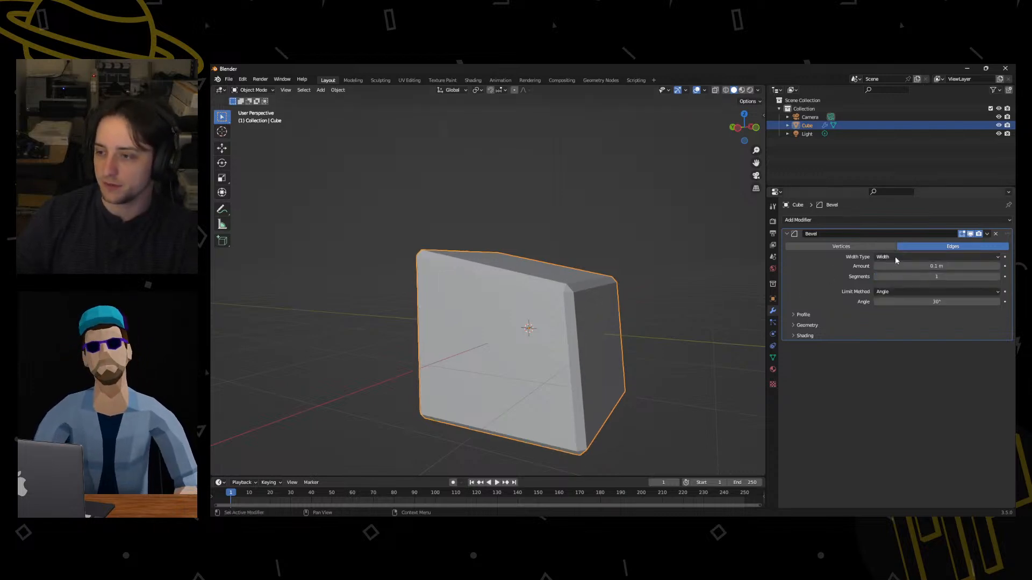
{"action": "left_click", "coordinate": [894, 256]}
{"action": "left_click", "coordinate": [894, 285]}
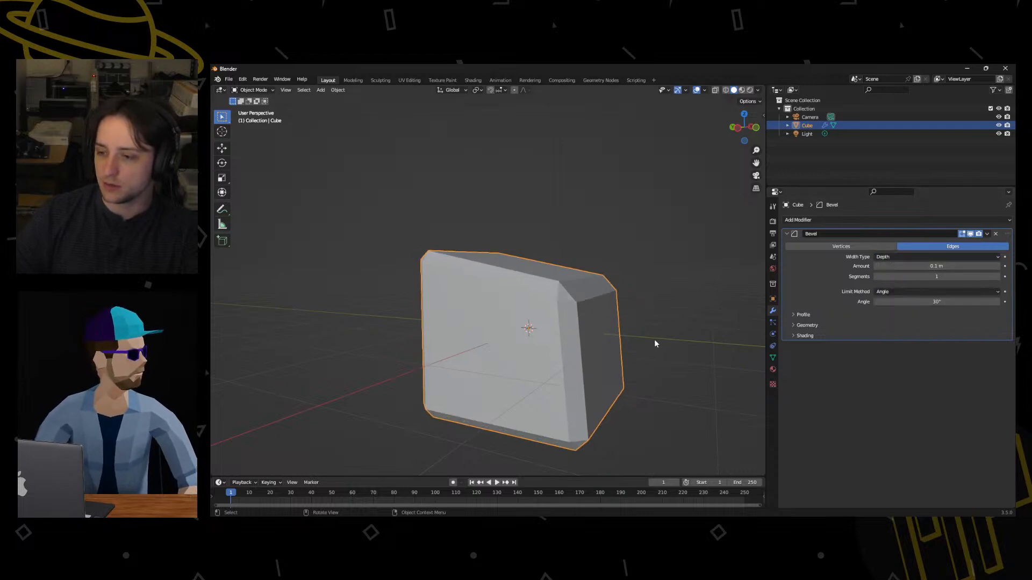
{"action": "left_click_drag", "start_coordinate": [895, 266], "coordinate": [965, 266]}
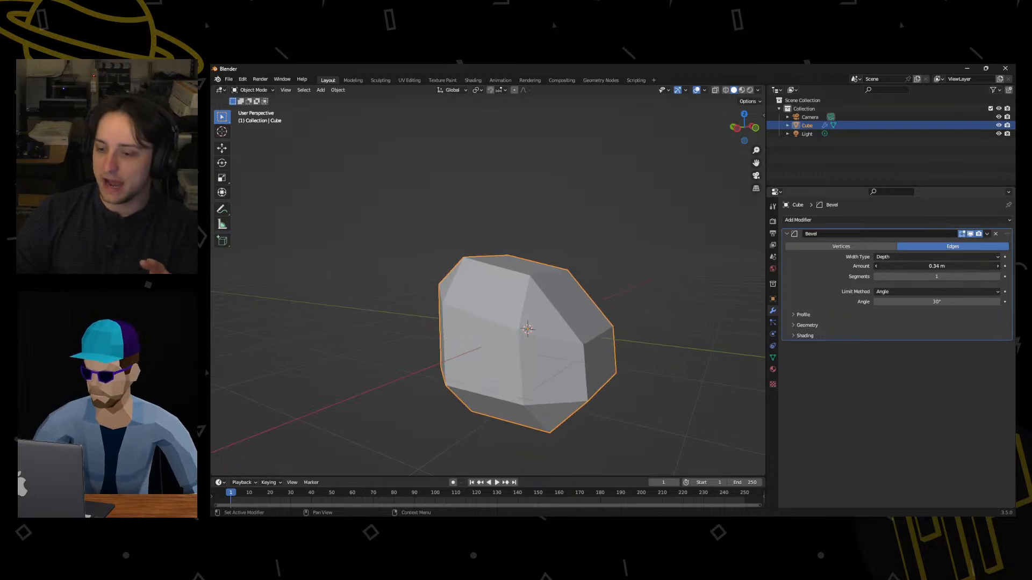
Increase the Bevel modifier's segments to 4 to round off the cube's edges.
{"action": "left_click", "coordinate": [996, 276]}
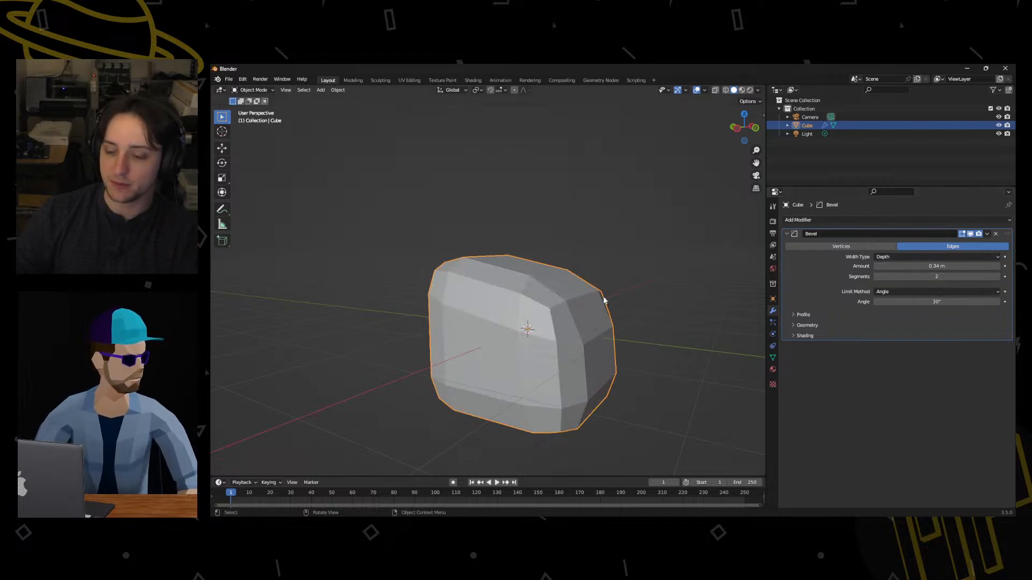
{"action": "middle_click_drag", "start_coordinate": [604, 300], "coordinate": [623, 295]}
{"action": "left_click", "coordinate": [997, 277]}
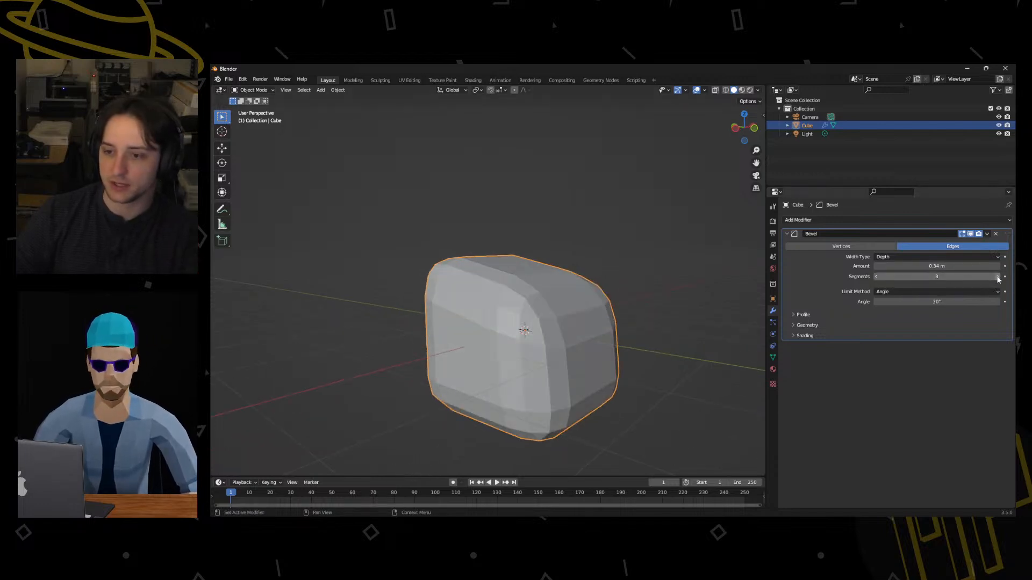
{"action": "left_click", "coordinate": [997, 278]}
{"action": "mouse_move", "coordinate": [678, 392]}
{"action": "middle_mouse_down"}
{"action": "mouse_move", "coordinate": [701, 379]}
{"action": "mouse_move", "coordinate": [681, 402]}
{"action": "middle_mouse_up"}
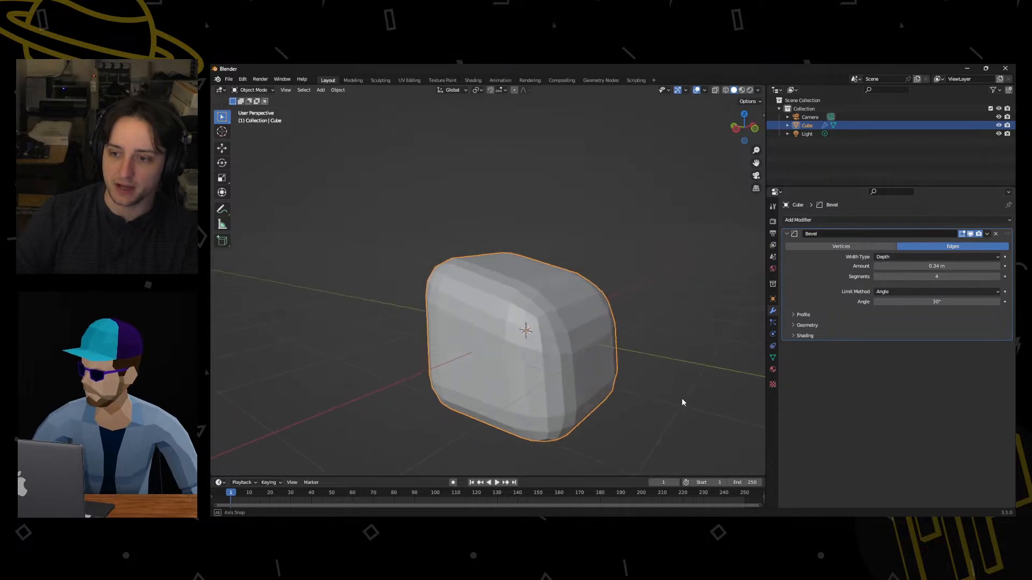
Undo the increases to the Bevel modifier's segments.
{"action": "key", "text": "ctrl+z"}
{"action": "key", "text": "ctrl+z"}
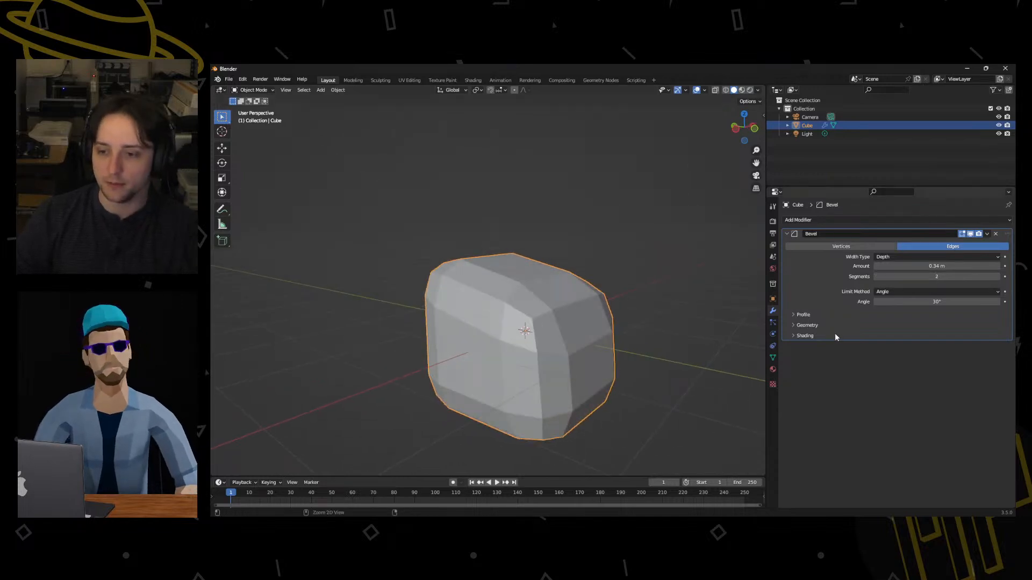
{"action": "key", "text": "ctrl+z"}
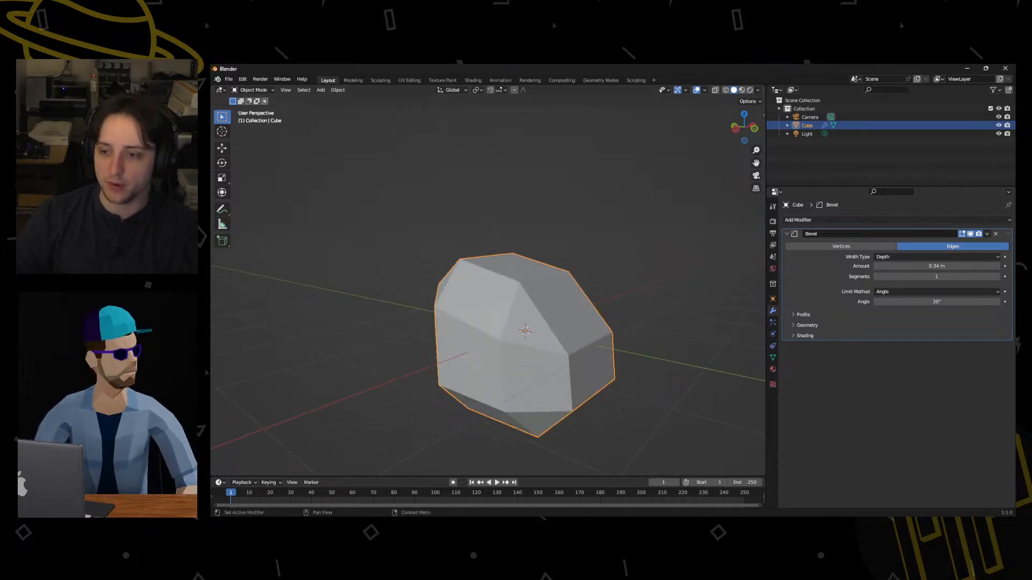
Keep the Bevel modifier's limit method on Angle and try limit angles of 82°, 91° and 80°.
{"action": "left_click", "coordinate": [885, 292]}
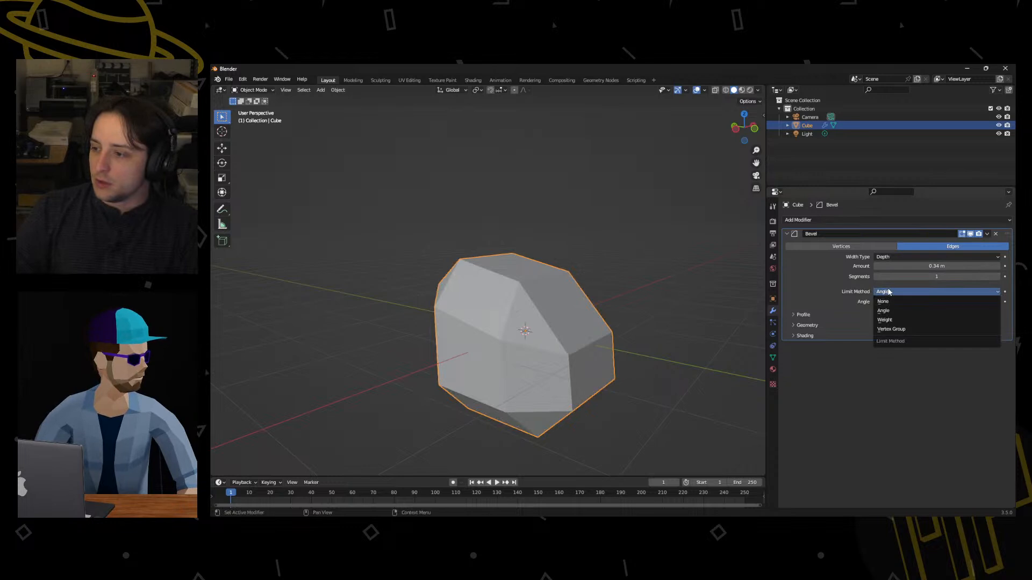
{"action": "left_click", "coordinate": [840, 296]}
{"action": "left_click_drag", "start_coordinate": [894, 302], "coordinate": [916, 301]}
{"action": "middle_click_drag", "start_coordinate": [651, 323], "coordinate": [569, 315]}
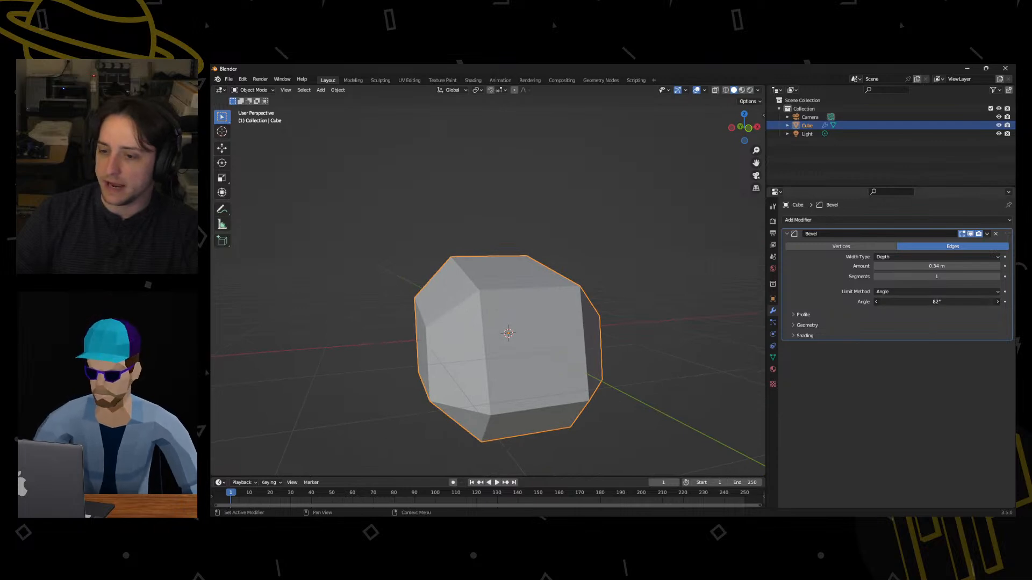
{"action": "mouse_move", "coordinate": [936, 301]}
{"action": "left_mouse_down"}
{"action": "mouse_move", "coordinate": [960, 302]}
{"action": "mouse_move", "coordinate": [949, 301]}
{"action": "left_mouse_up"}
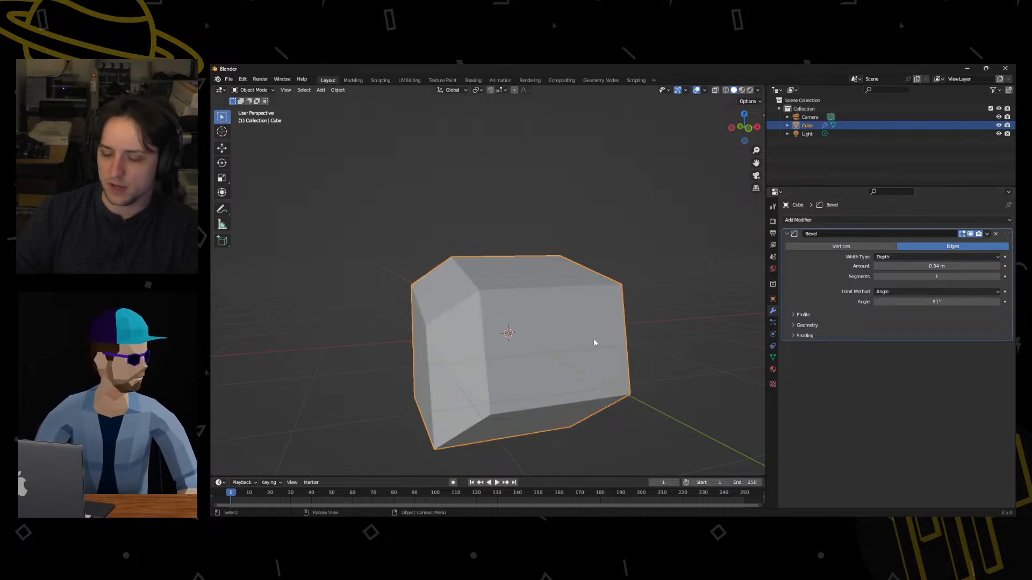
{"action": "middle_click_drag", "start_coordinate": [593, 338], "coordinate": [621, 337]}
{"action": "left_click_drag", "start_coordinate": [926, 302], "coordinate": [920, 302]}
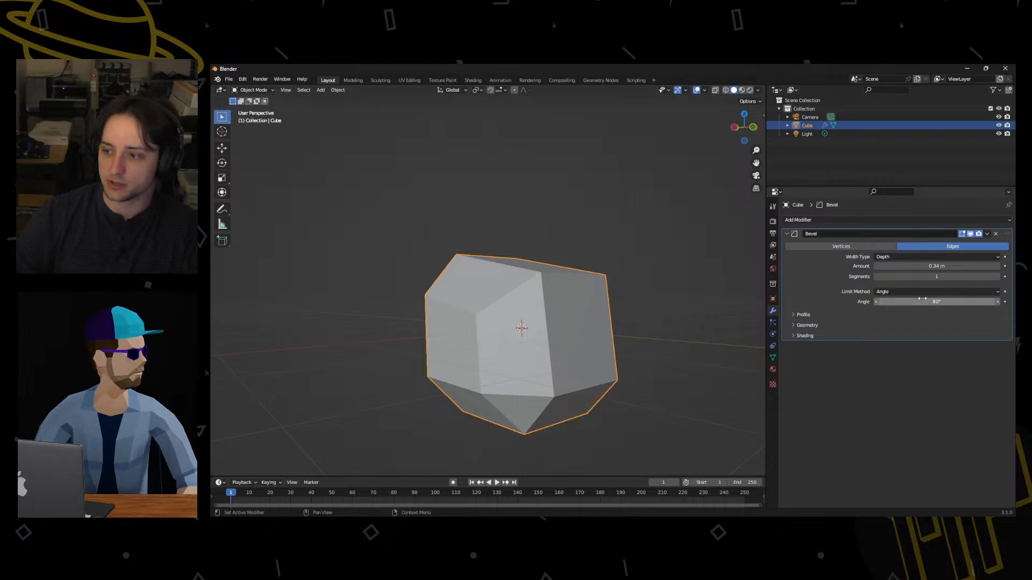
{"action": "left_click", "coordinate": [796, 317]}
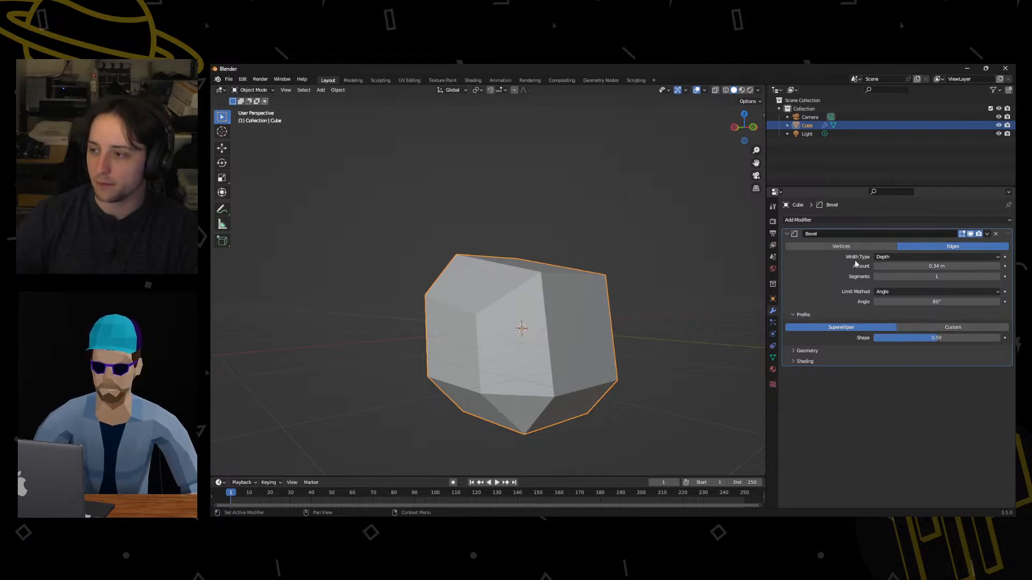
Delete the bevelled cube and add a fresh mesh cube in its place.
{"action": "key", "text": "ctrl+Tab"}
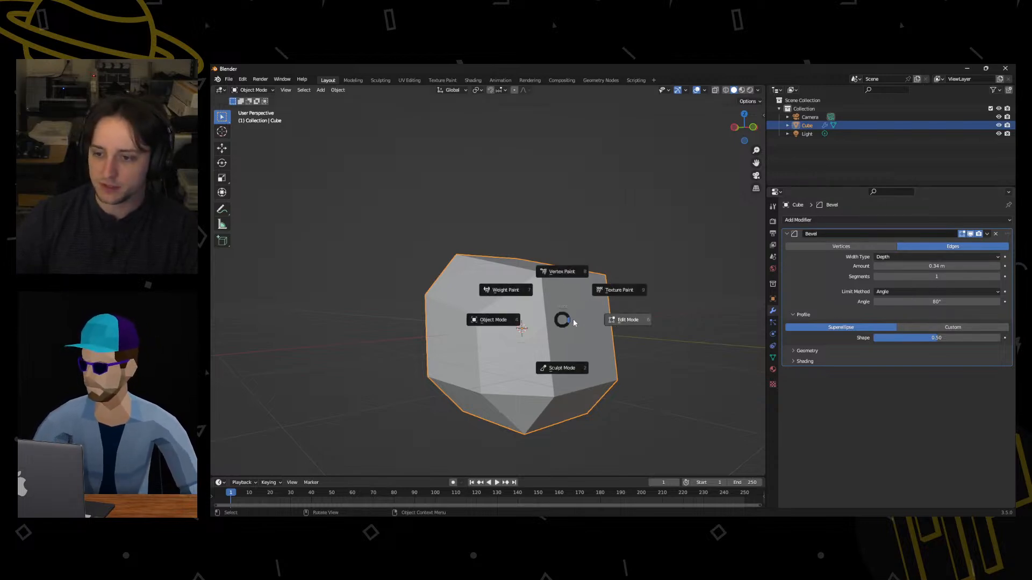
{"action": "key", "text": "Escape"}
{"action": "key", "text": "Delete"}
{"action": "key", "text": "shift+a"}
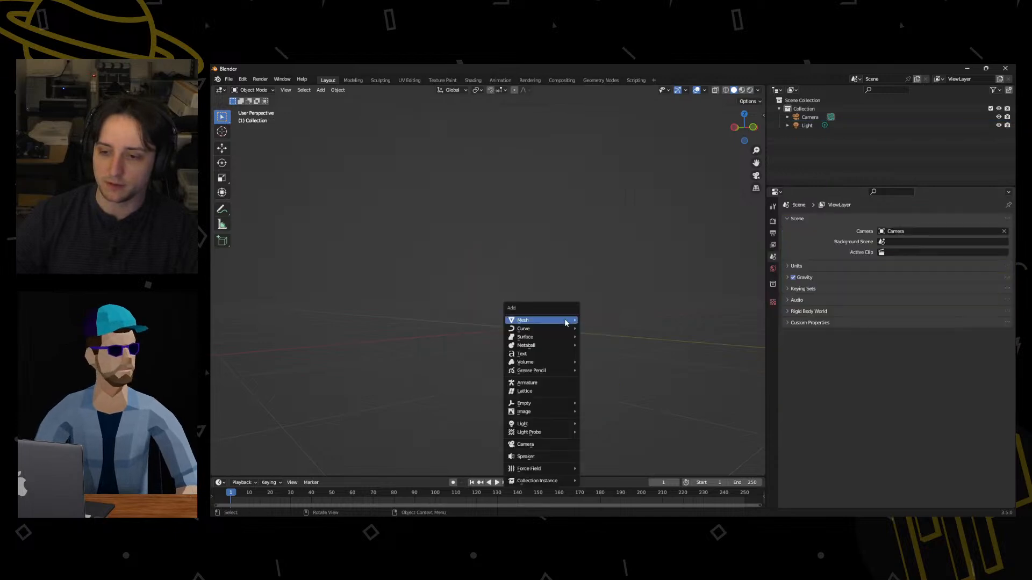
{"action": "left_click", "coordinate": [597, 327]}
Add a Bevel modifier to the new cube and set its profile type to Custom.
{"action": "left_click", "coordinate": [848, 220]}
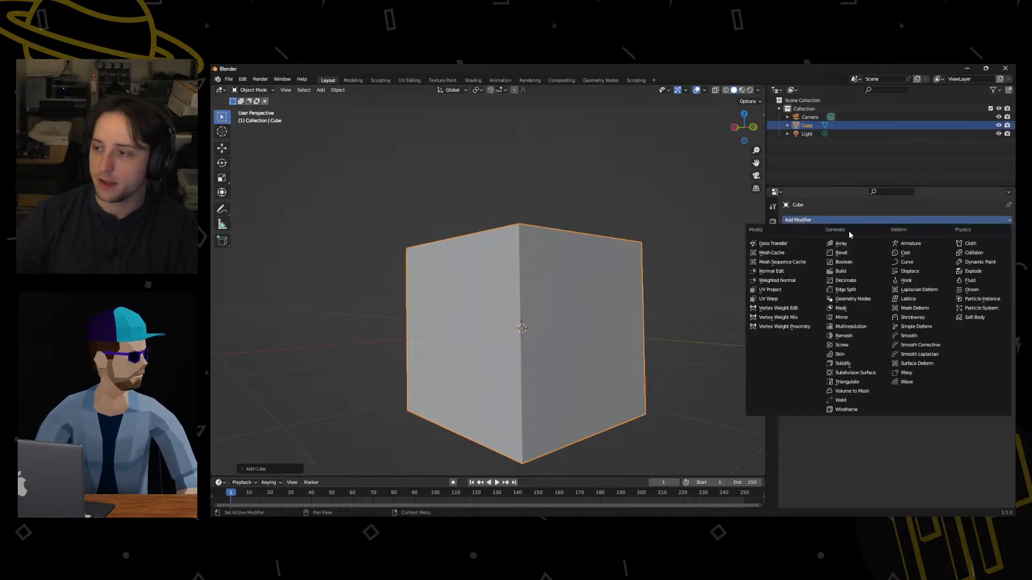
{"action": "left_click", "coordinate": [848, 254]}
{"action": "left_click", "coordinate": [800, 325]}
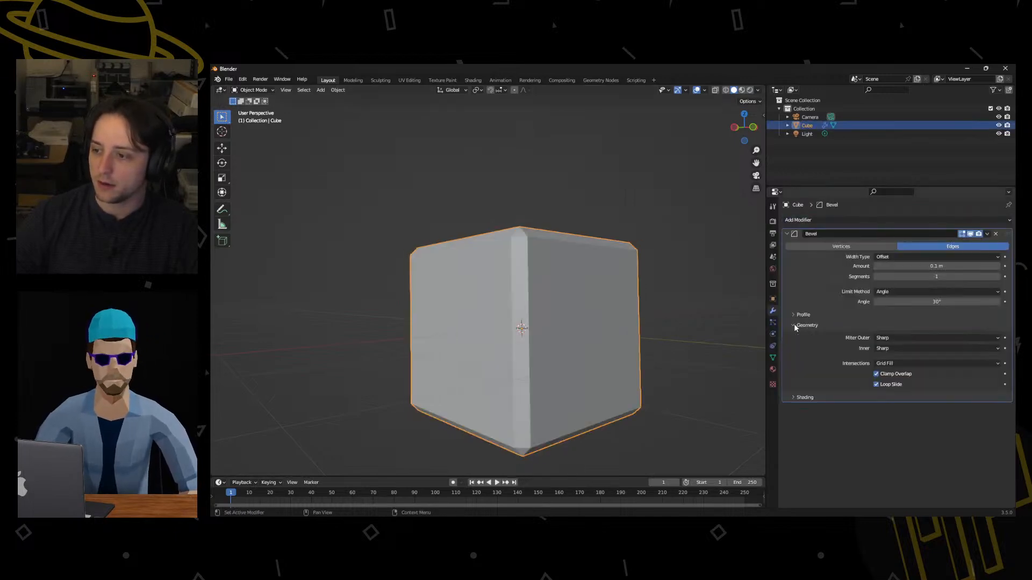
{"action": "left_click", "coordinate": [792, 316]}
{"action": "left_click", "coordinate": [930, 327]}
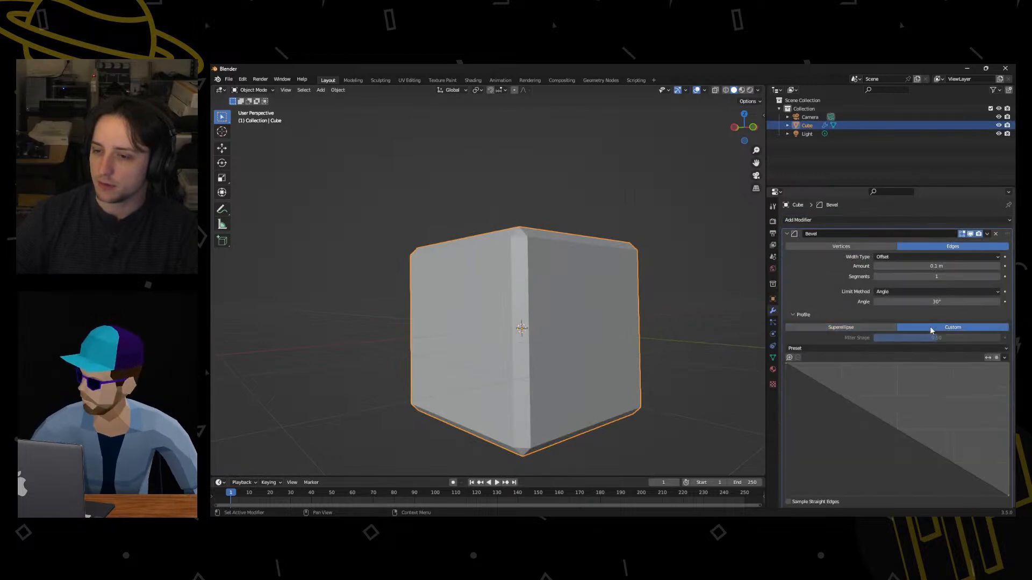
Shape the custom bevel profile into a wavy curve with three control points, including X 0.195, Y 0.794 and X 0.618, Y 0.491.
{"action": "scroll", "coordinate": [886, 414], "scroll_direction": "down", "scroll_amount": 1}
{"action": "left_click_drag", "start_coordinate": [885, 411], "coordinate": [852, 424]}
{"action": "left_click_drag", "start_coordinate": [918, 452], "coordinate": [924, 414]}
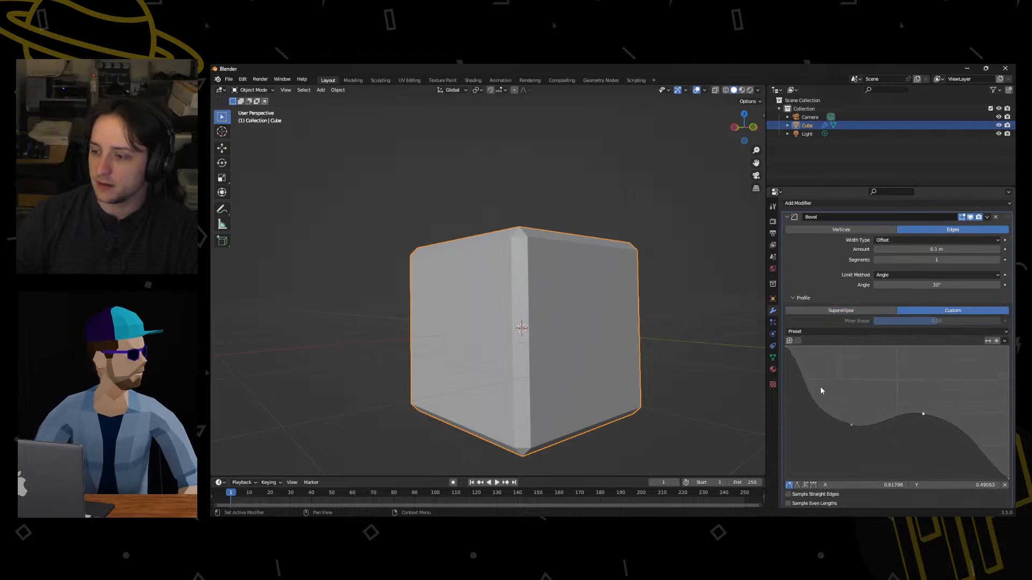
{"action": "left_click_drag", "start_coordinate": [815, 383], "coordinate": [829, 374]}
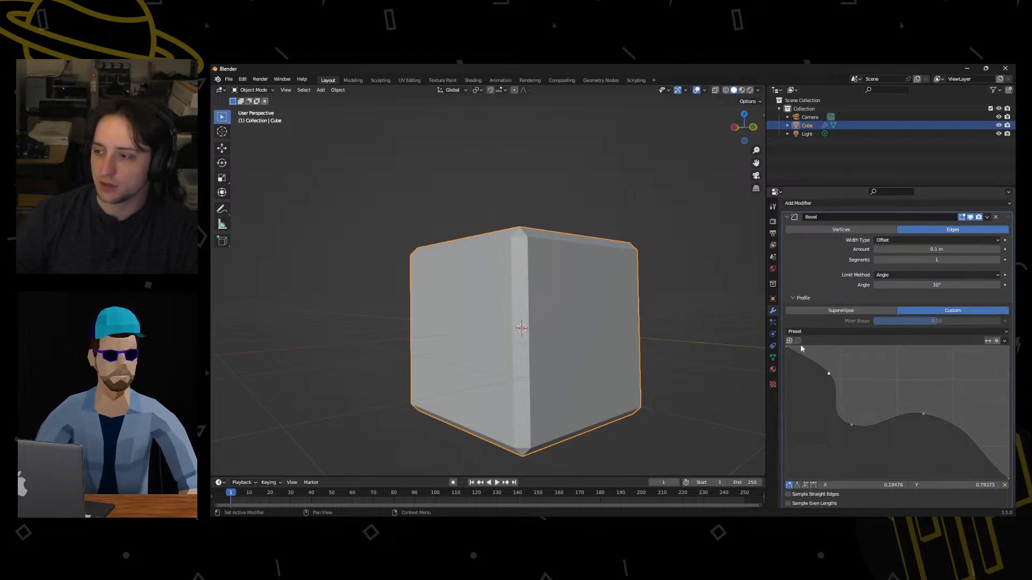
{"action": "middle_click_drag", "start_coordinate": [597, 300], "coordinate": [547, 317]}
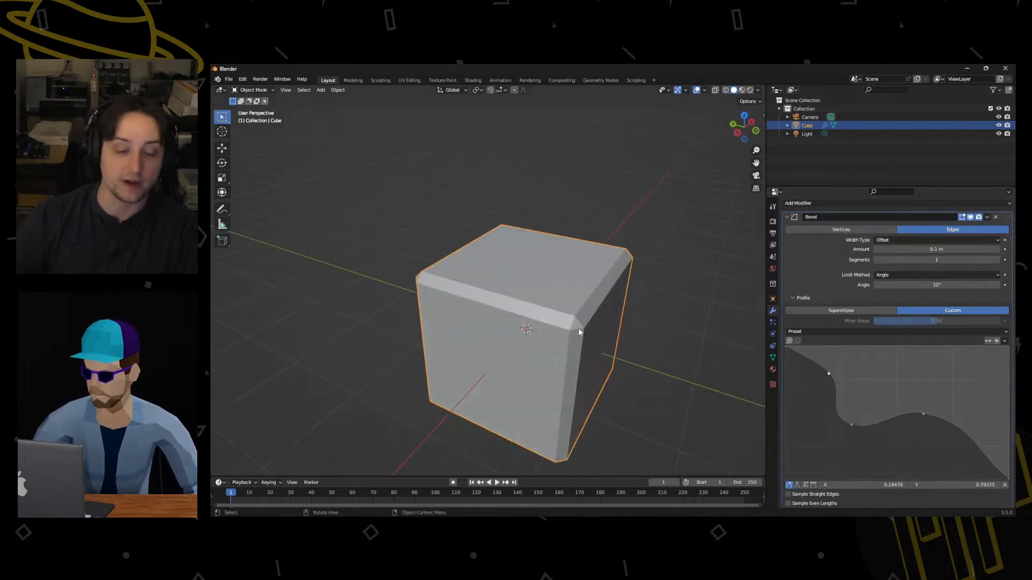
Increase the Bevel modifier's segments to 8 so the custom profile shapes the cube's edges.
{"action": "scroll", "coordinate": [870, 289], "scroll_direction": "up", "scroll_amount": 2}
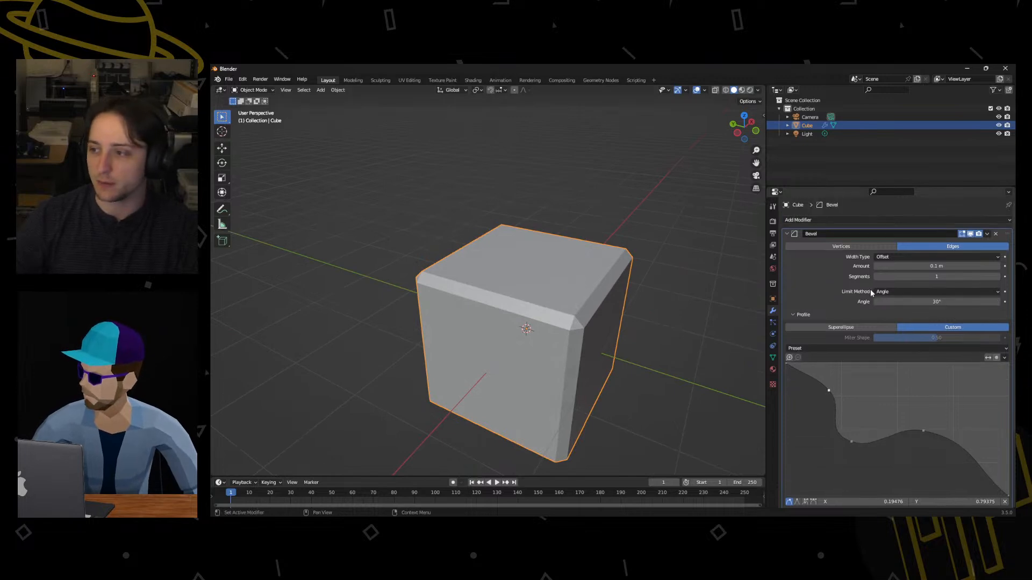
{"action": "left_click", "coordinate": [998, 278]}
{"action": "left_click", "coordinate": [998, 277]}
{"action": "left_click", "coordinate": [998, 278]}
{"action": "left_click", "coordinate": [998, 277]}
{"action": "left_click", "coordinate": [998, 278]}
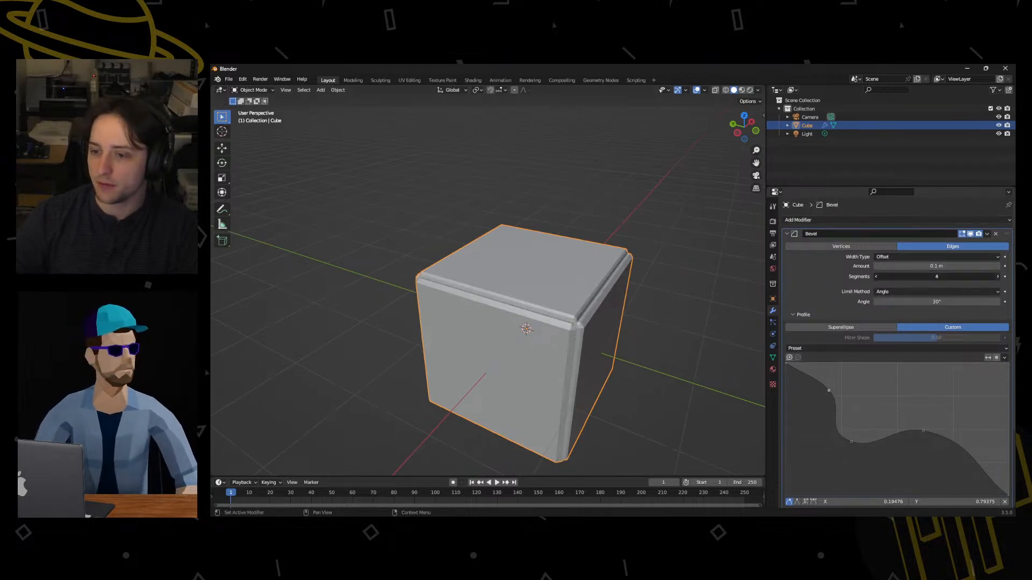
{"action": "left_click", "coordinate": [998, 278]}
{"action": "left_click", "coordinate": [998, 278]}
Reshape the custom bevel profile by moving control points to X 0.195, Y 0.222 and X 0.654, Y 0.344, and inspect the cube's edges.
{"action": "middle_click_drag", "start_coordinate": [709, 379], "coordinate": [597, 336]}
{"action": "scroll", "coordinate": [613, 327], "scroll_direction": "up", "scroll_amount": 6}
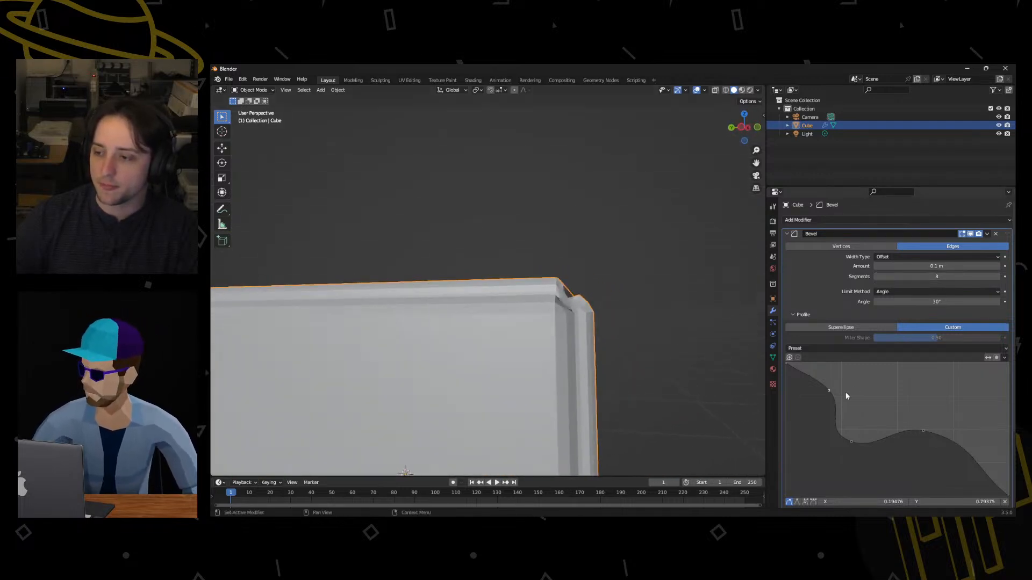
{"action": "left_click_drag", "start_coordinate": [832, 395], "coordinate": [829, 466]}
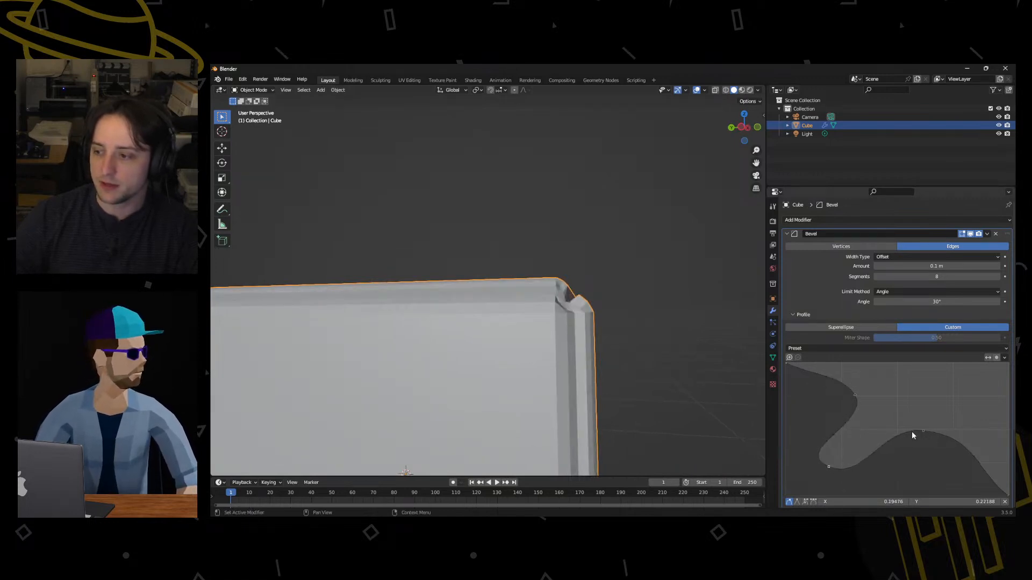
{"action": "left_click_drag", "start_coordinate": [923, 431], "coordinate": [931, 450]}
{"action": "middle_click_drag", "start_coordinate": [606, 356], "coordinate": [630, 357]}
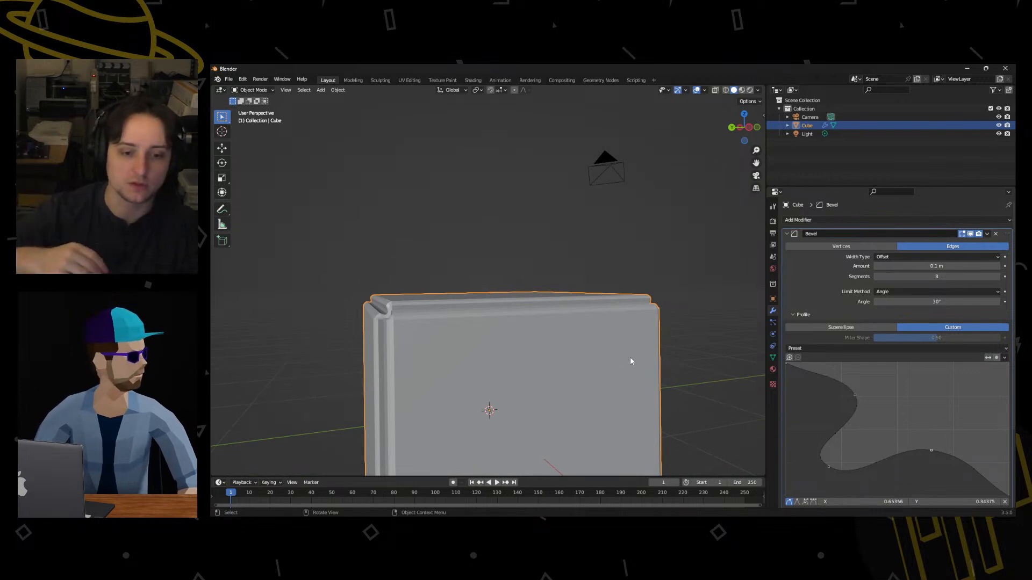
{"action": "middle_click_drag", "start_coordinate": [682, 353], "coordinate": [532, 350]}
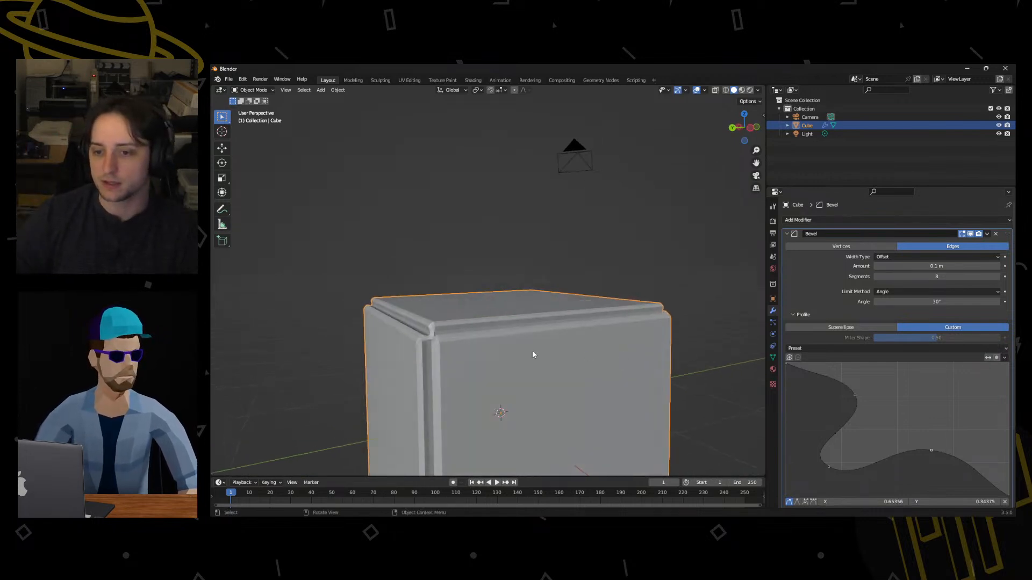
{"action": "middle_click_drag", "start_coordinate": [615, 334], "coordinate": [752, 349]}
Expand the Bevel modifier's Shading settings and look over its Geometry and Shading options.
{"action": "scroll", "coordinate": [878, 417], "scroll_direction": "down", "scroll_amount": 5}
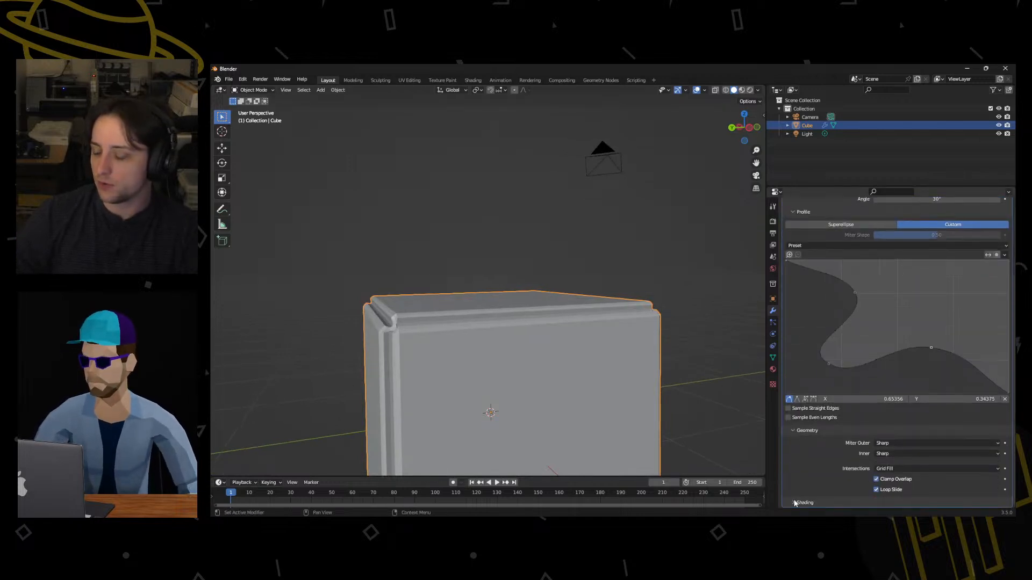
{"action": "left_click", "coordinate": [796, 503]}
{"action": "scroll", "coordinate": [795, 502], "scroll_direction": "down", "scroll_amount": 3}
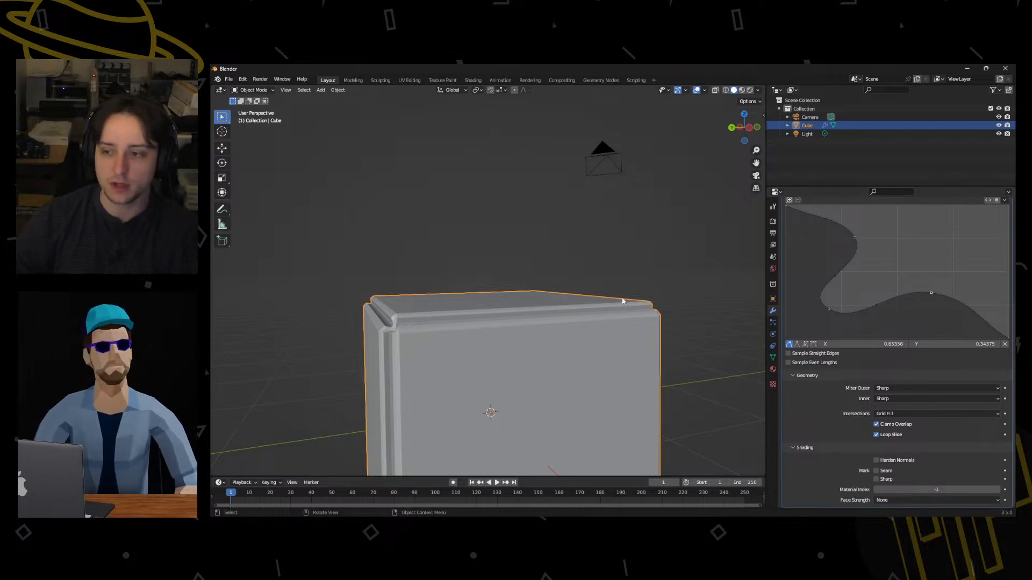
{"action": "middle_click_drag", "start_coordinate": [622, 301], "coordinate": [666, 302]}
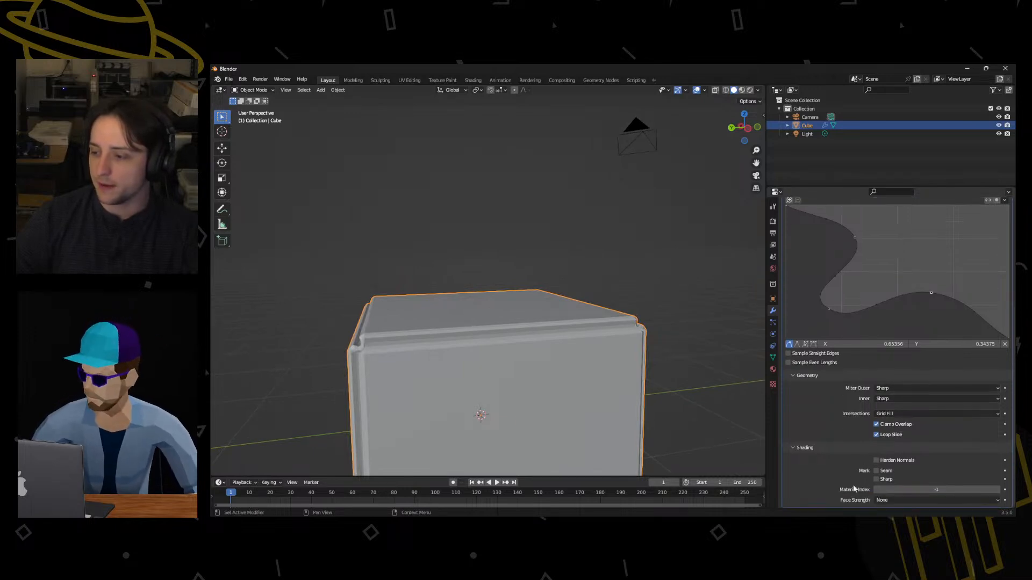
{"action": "scroll", "coordinate": [821, 409], "scroll_direction": "up", "scroll_amount": 6}
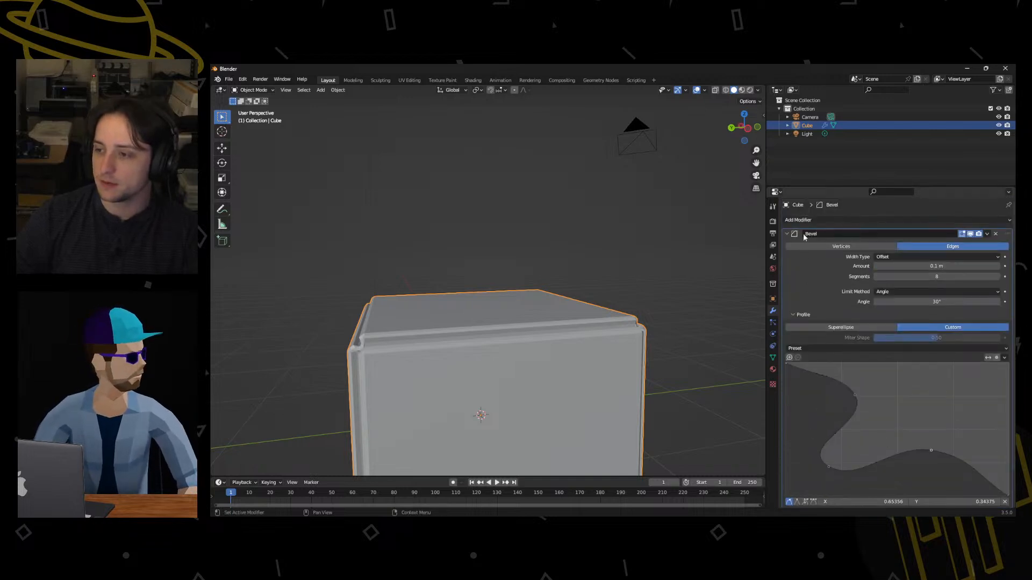
Remove the Bevel modifier from the cube and add a Boolean modifier instead.
{"action": "left_click", "coordinate": [995, 234]}
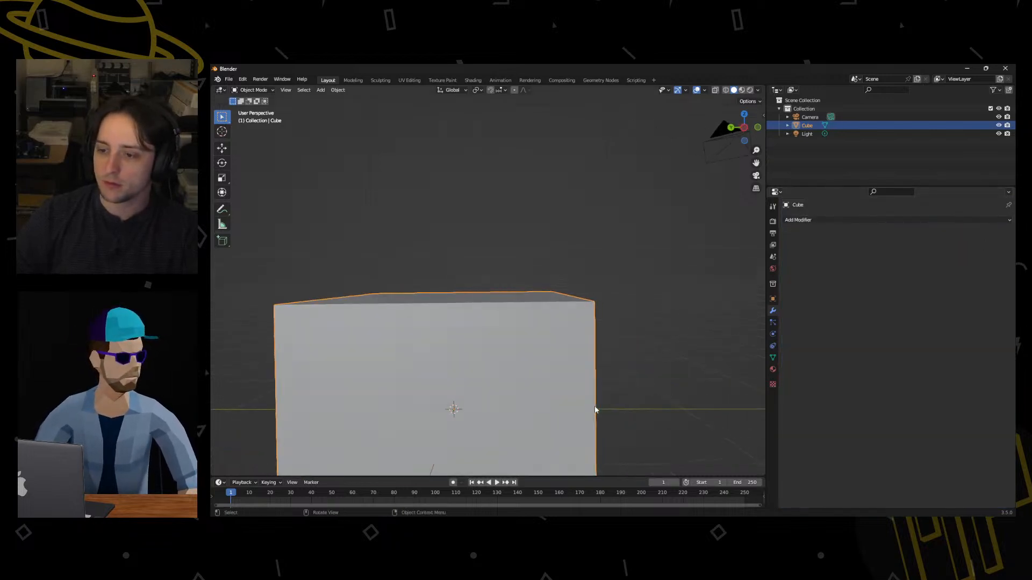
{"action": "left_click", "coordinate": [824, 221]}
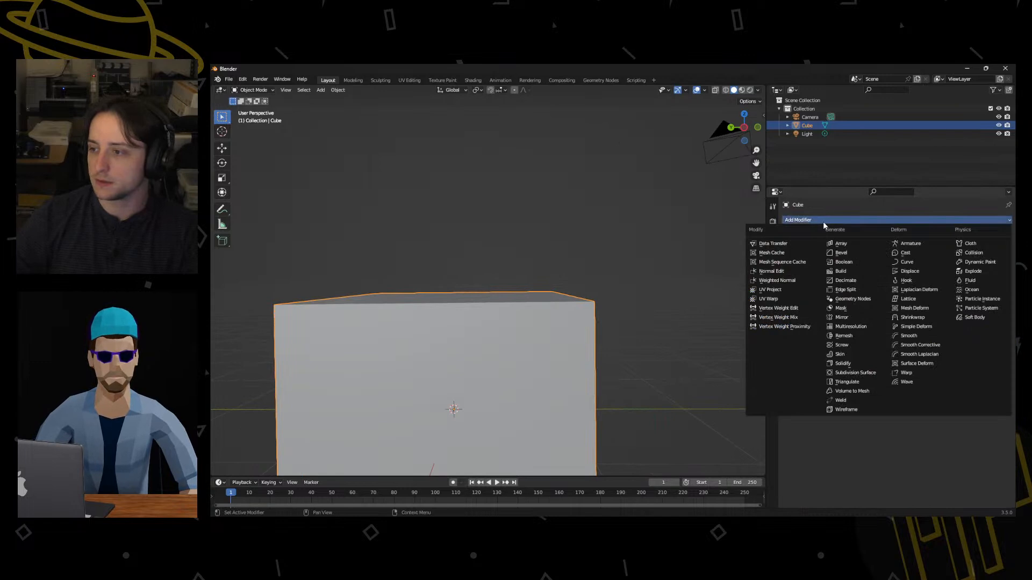
{"action": "left_click", "coordinate": [867, 261]}
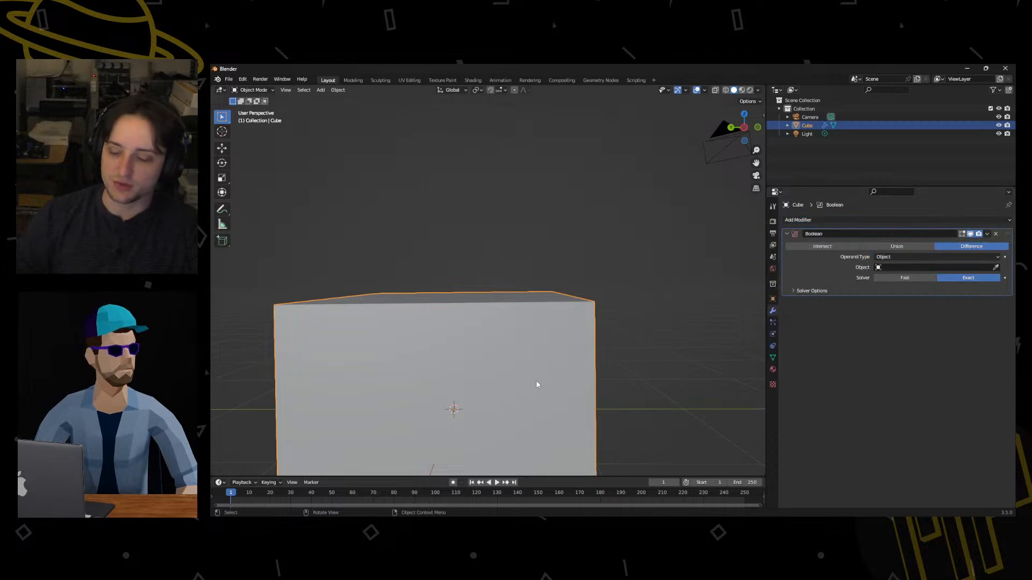
{"action": "scroll", "coordinate": [643, 327], "scroll_direction": "down", "scroll_amount": 5}
{"action": "middle_click_drag", "start_coordinate": [642, 327], "coordinate": [562, 349]}
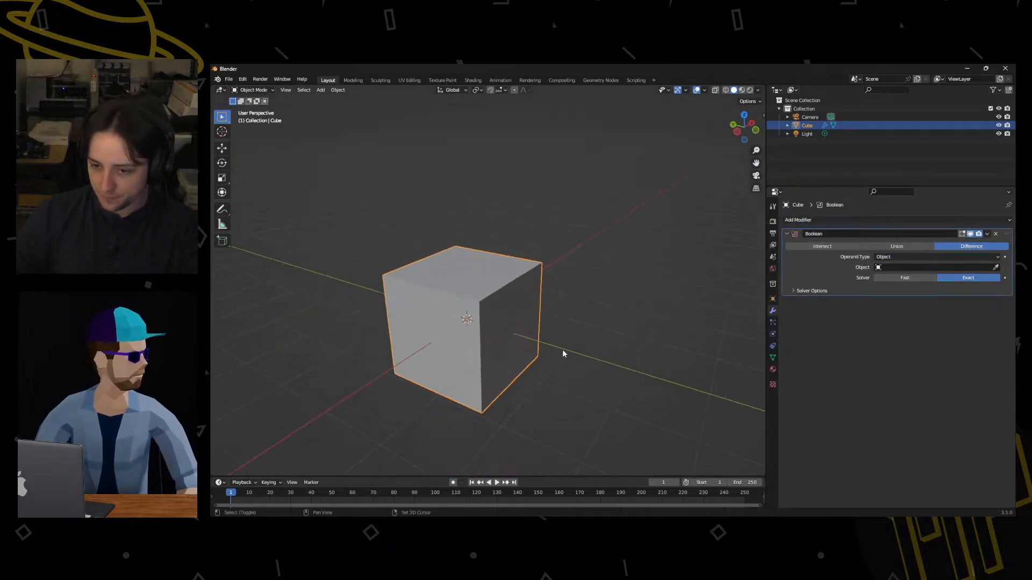
{"action": "key", "text": "shift+a"}
{"action": "key", "text": "Escape"}
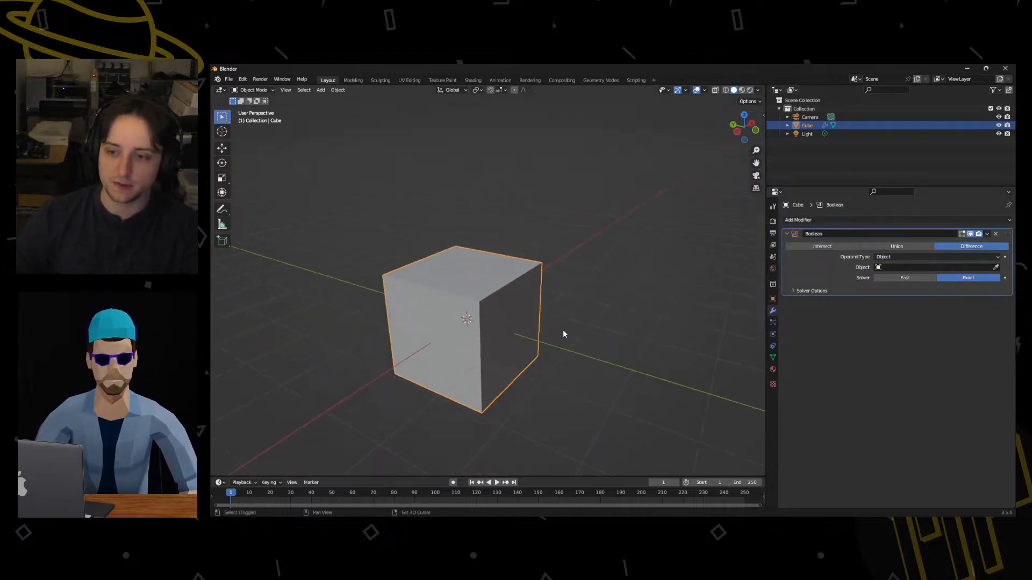
{"action": "key", "text": "shift+a"}
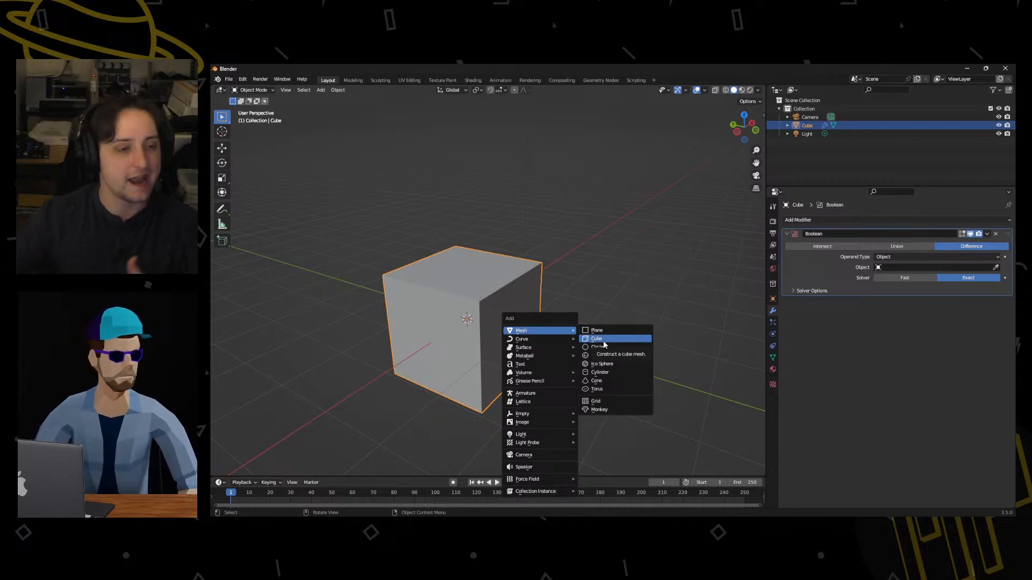
{"action": "key", "text": "Escape"}
{"action": "key", "text": "shift+s"}
{"action": "key", "text": "Escape"}
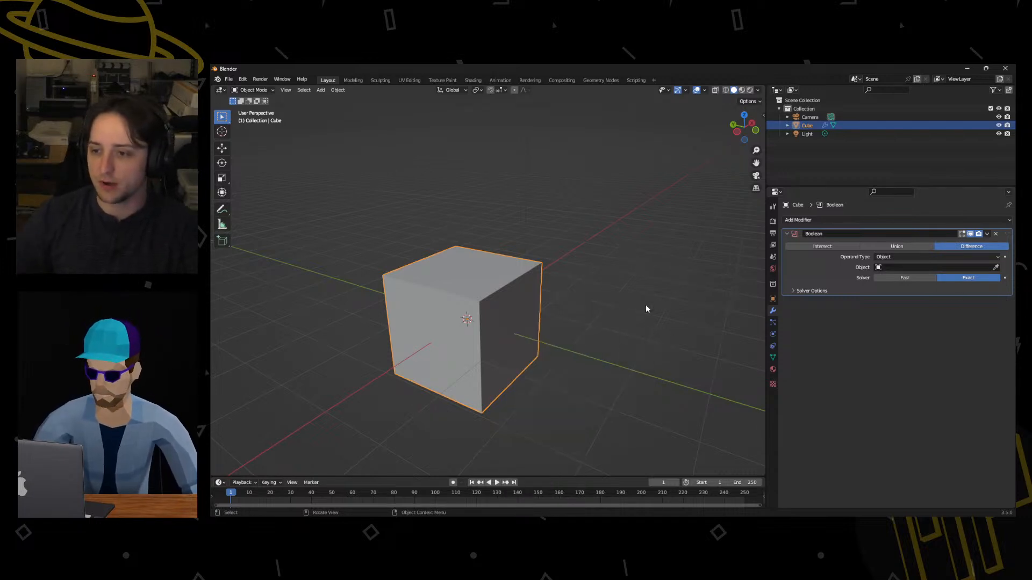
Add a UV sphere and move it clear of the cube, up and to one side.
{"action": "key", "text": "shift+a"}
{"action": "mouse_move", "coordinate": [589, 328]}
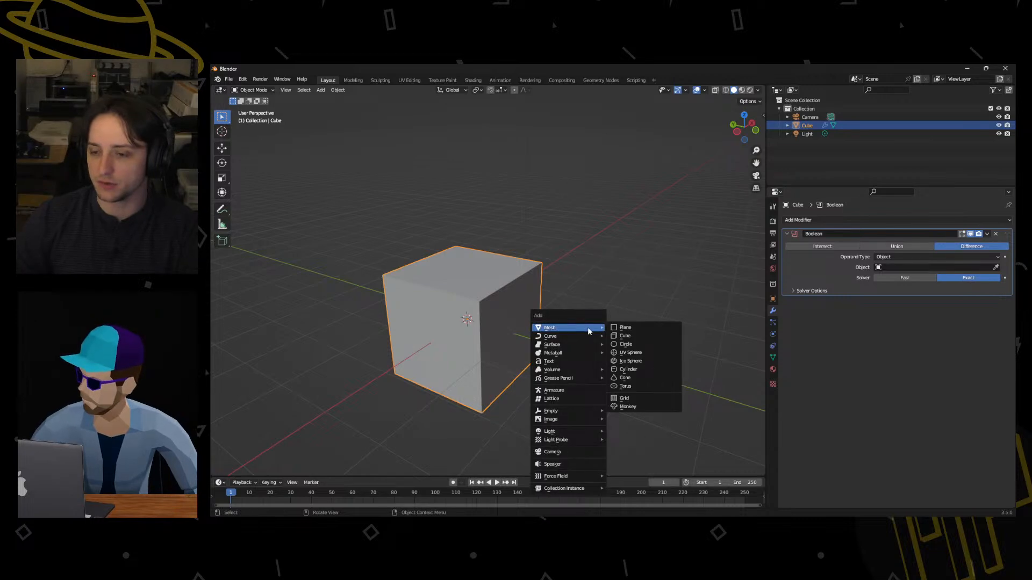
{"action": "left_click", "coordinate": [622, 353]}
{"action": "key", "text": "g"}
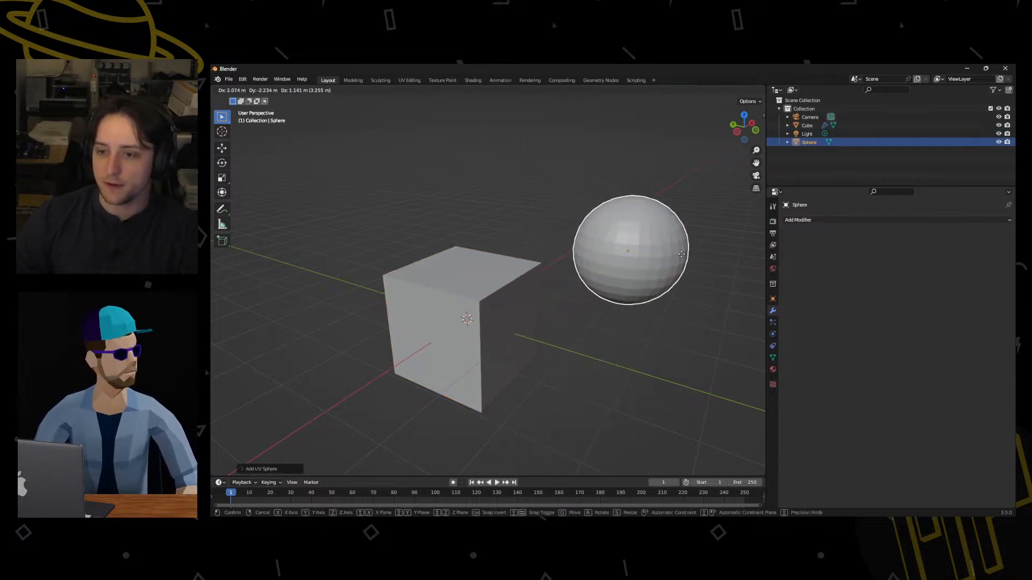
{"action": "left_click", "coordinate": [493, 287]}
Set the sphere as the target object of the cube's Boolean modifier, keeping the Difference operation.
{"action": "left_click", "coordinate": [493, 289]}
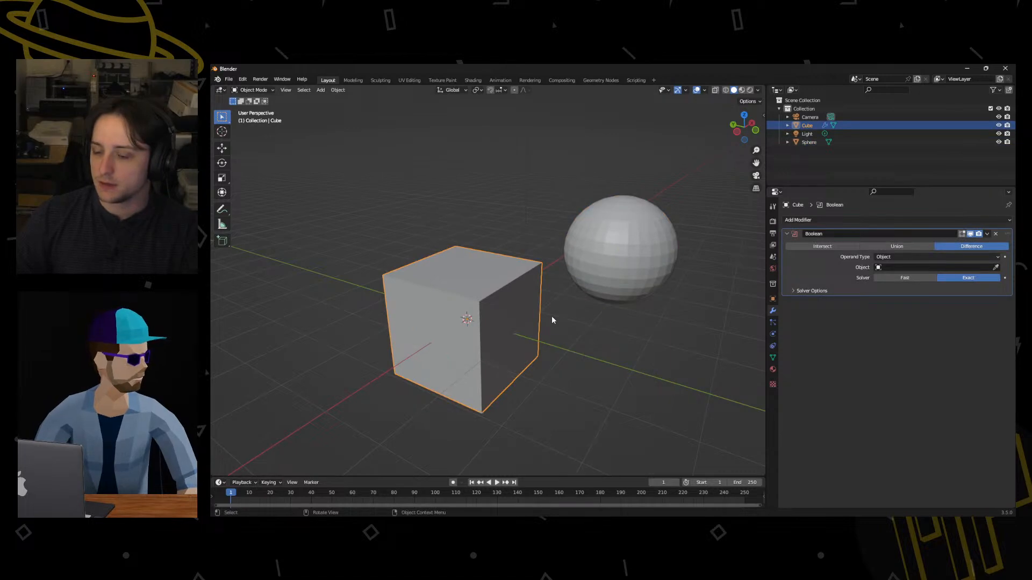
{"action": "left_click", "coordinate": [996, 268]}
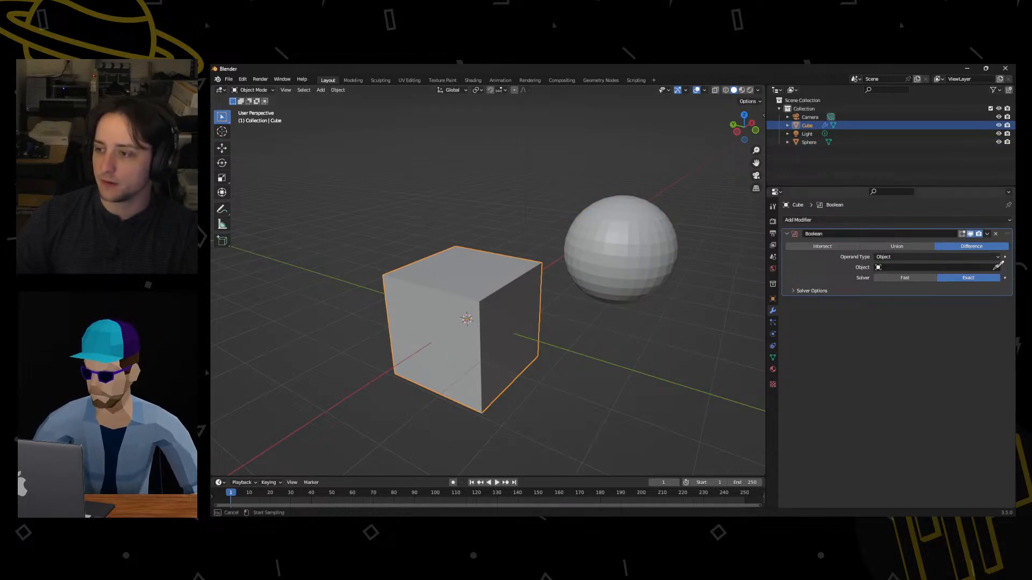
{"action": "left_click", "coordinate": [616, 258]}
Move the sphere so it overlaps the cube's upper corner.
{"action": "left_click", "coordinate": [643, 270]}
{"action": "key", "text": "g"}
{"action": "left_click", "coordinate": [567, 290]}
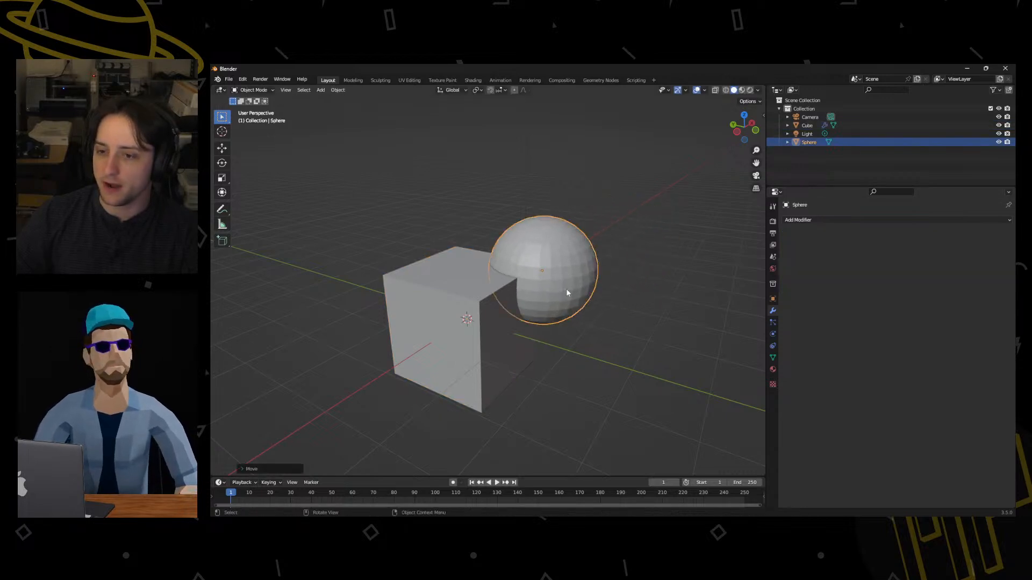
Hide the sphere in the viewport to reveal the spherical cut it makes in the cube's corner.
{"action": "middle_click_drag", "start_coordinate": [566, 301], "coordinate": [697, 301]}
{"action": "left_click", "coordinate": [511, 350]}
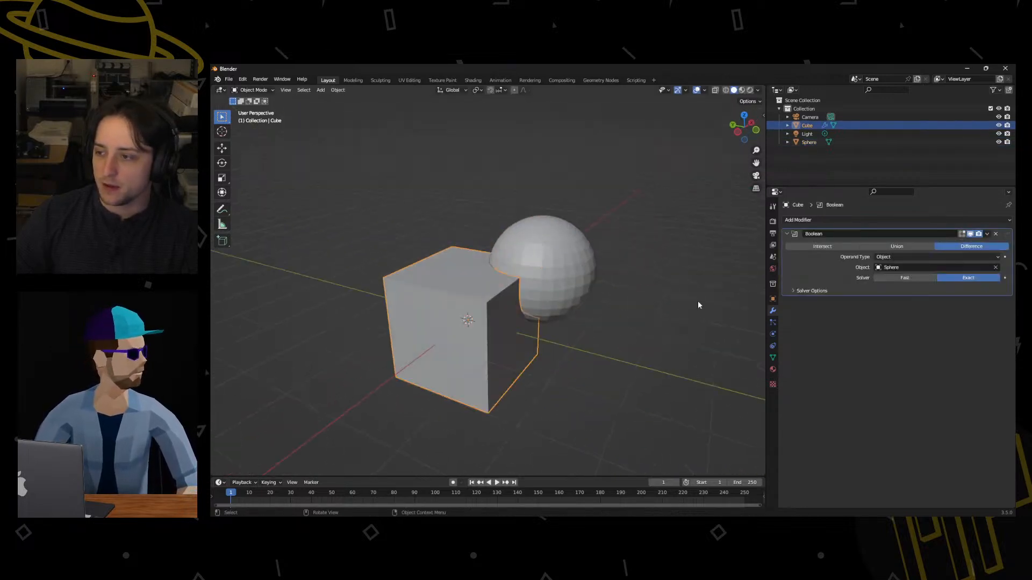
{"action": "left_click", "coordinate": [544, 285]}
{"action": "key", "text": "h"}
{"action": "middle_click_drag", "start_coordinate": [560, 280], "coordinate": [635, 341]}
{"action": "scroll", "coordinate": [502, 285], "scroll_direction": "up", "scroll_amount": 5}
{"action": "scroll", "coordinate": [526, 317], "scroll_direction": "down", "scroll_amount": 5}
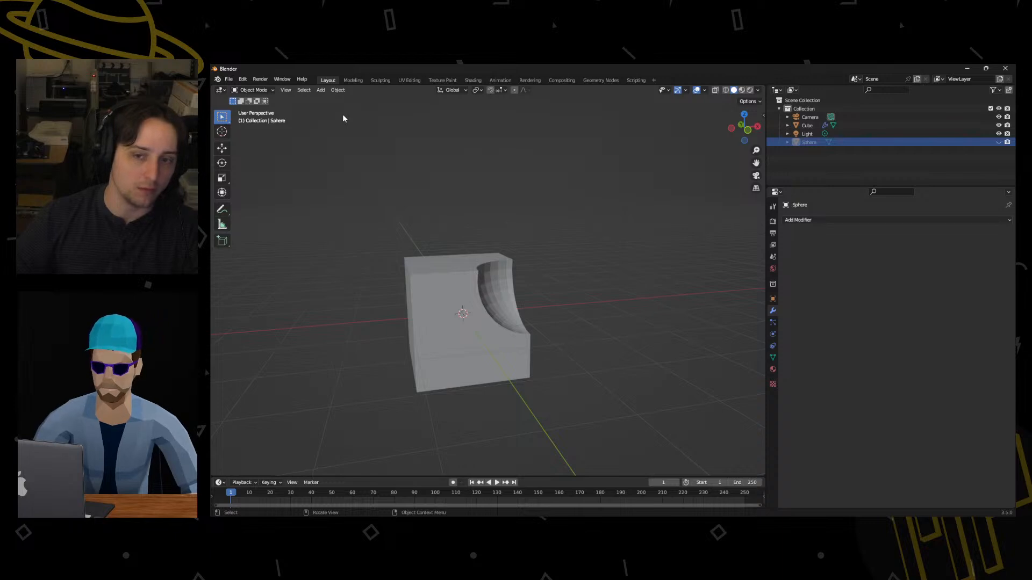
Search the add-ons in the preferences for BOO, enable Object: Bool Tool, and close the preferences.
{"action": "left_click", "coordinate": [246, 79]}
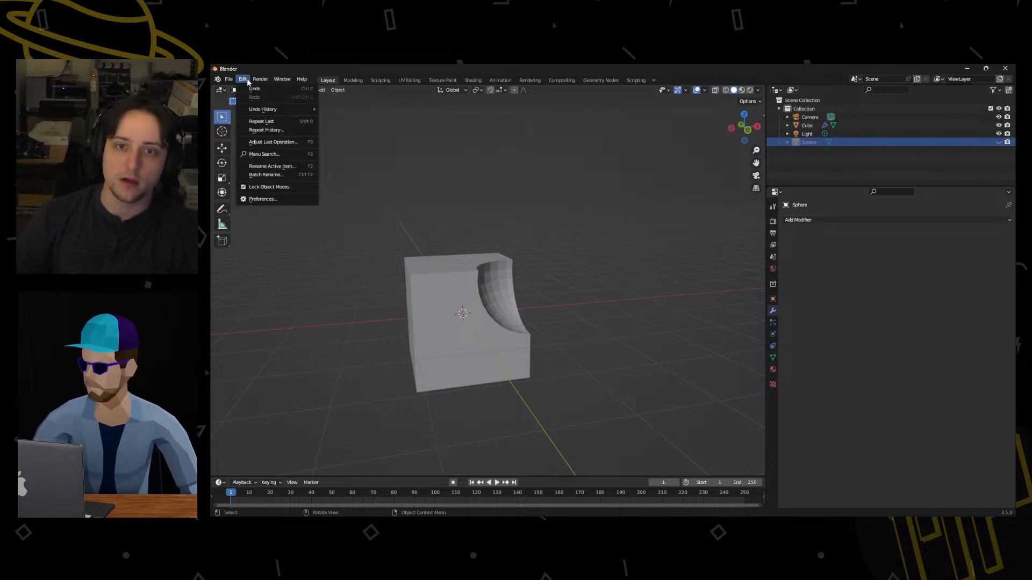
{"action": "left_click", "coordinate": [263, 199]}
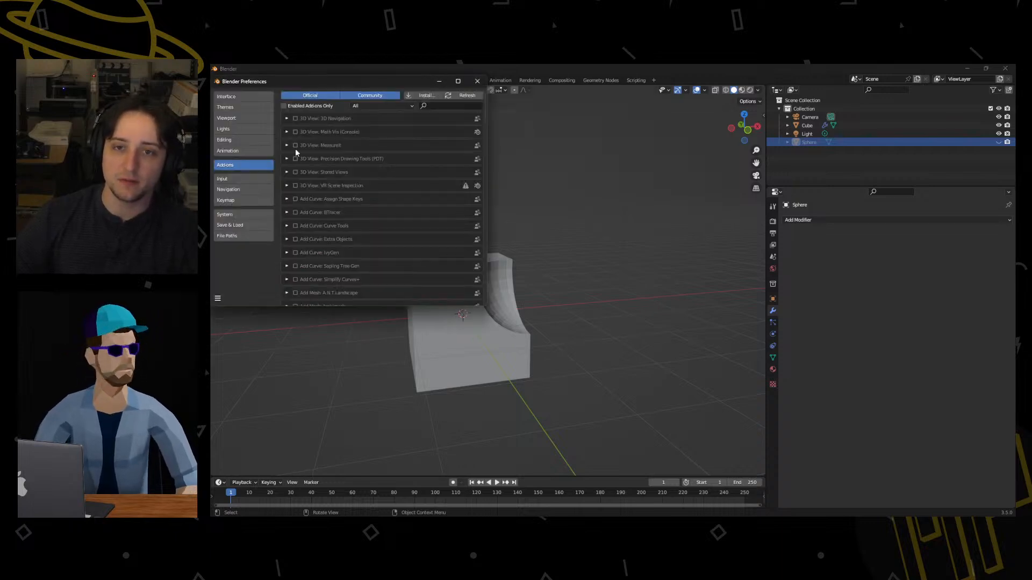
{"action": "type", "text": "BOO"}
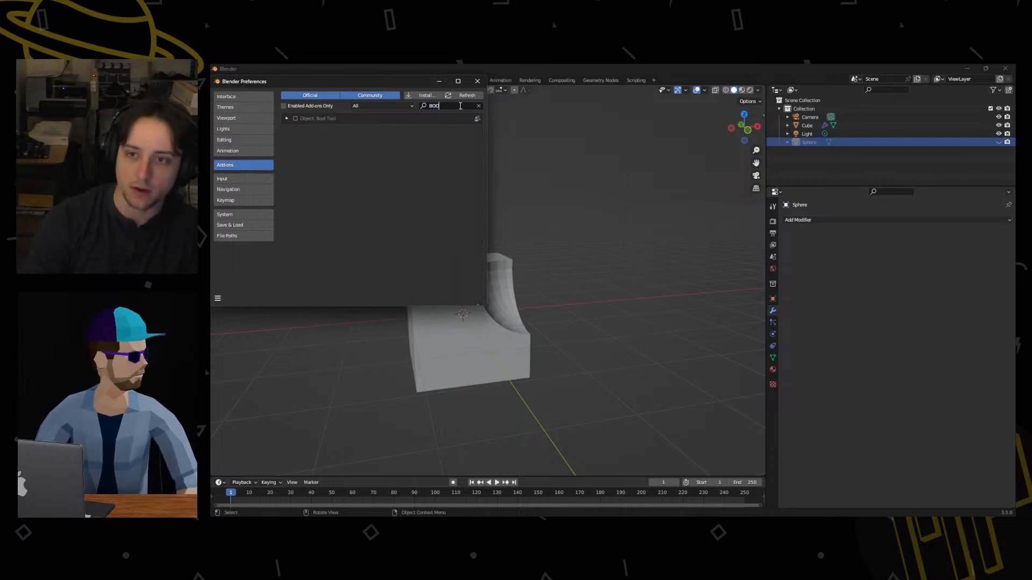
{"action": "left_click", "coordinate": [287, 119]}
{"action": "left_click", "coordinate": [295, 118]}
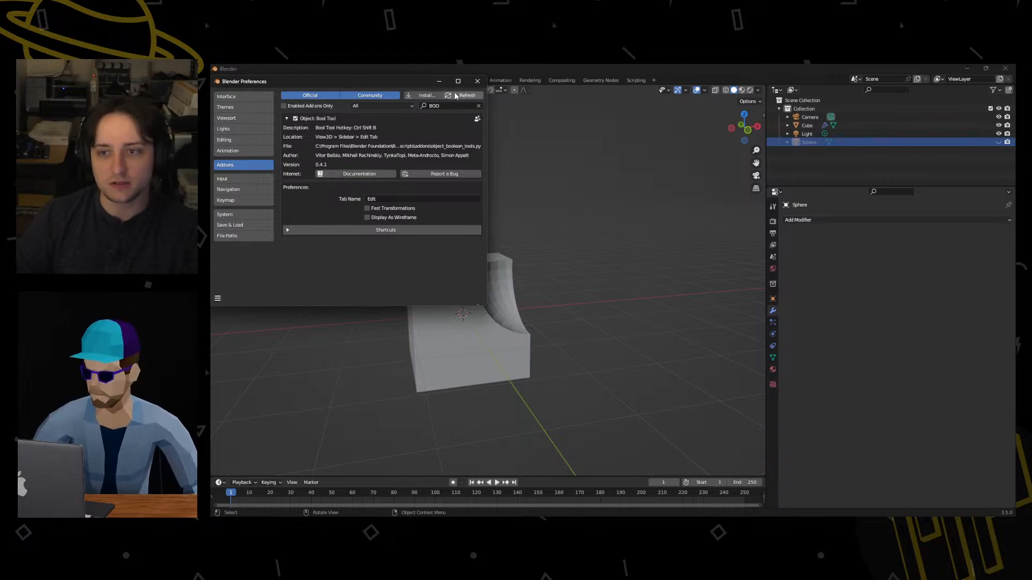
{"action": "left_click", "coordinate": [477, 81]}
Show the 3D viewport's sidebar and look through its categories for the Bool Tool options.
{"action": "key", "text": "n"}
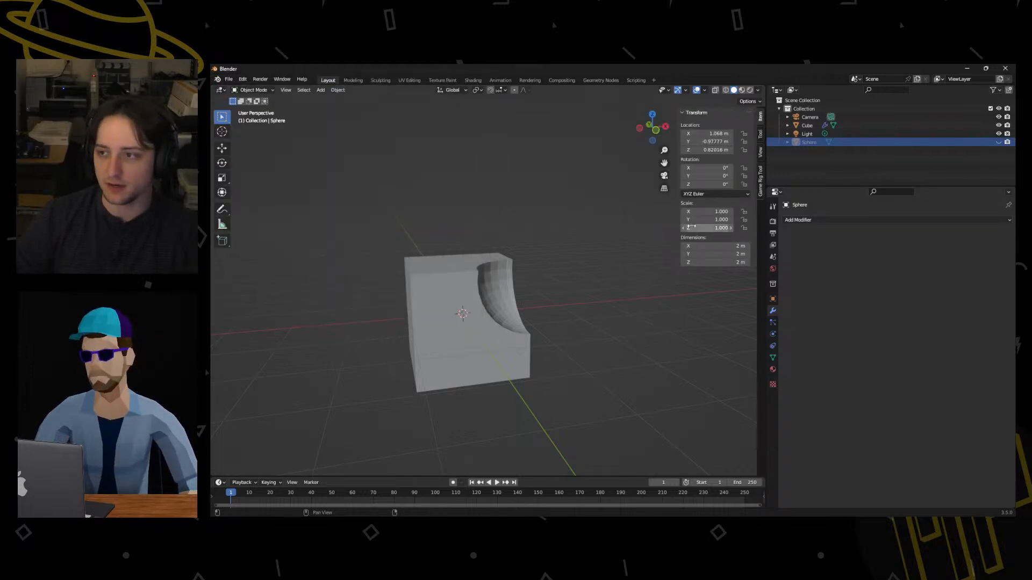
{"action": "left_click", "coordinate": [761, 134]}
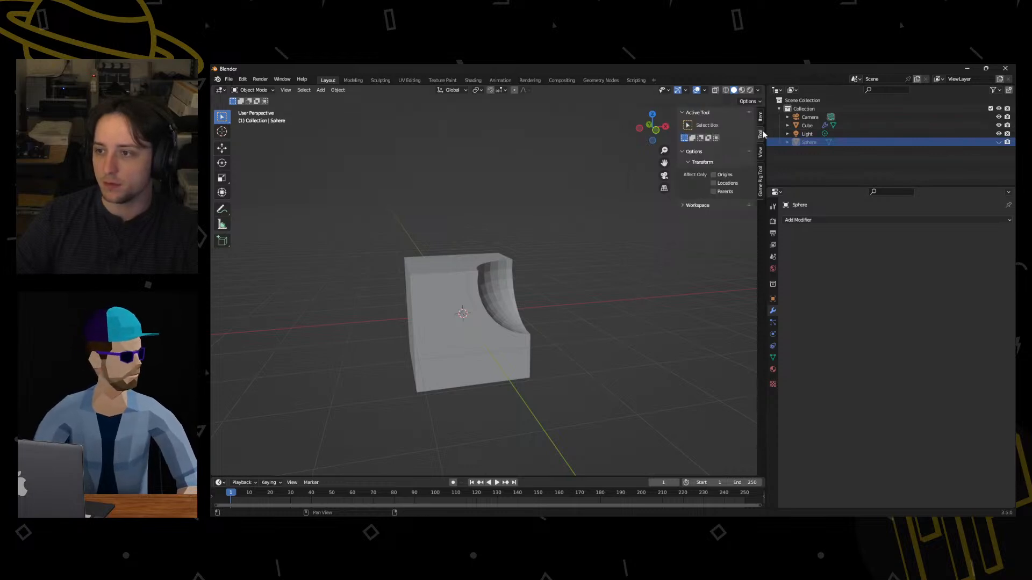
{"action": "left_click", "coordinate": [761, 183]}
{"action": "left_click", "coordinate": [761, 154]}
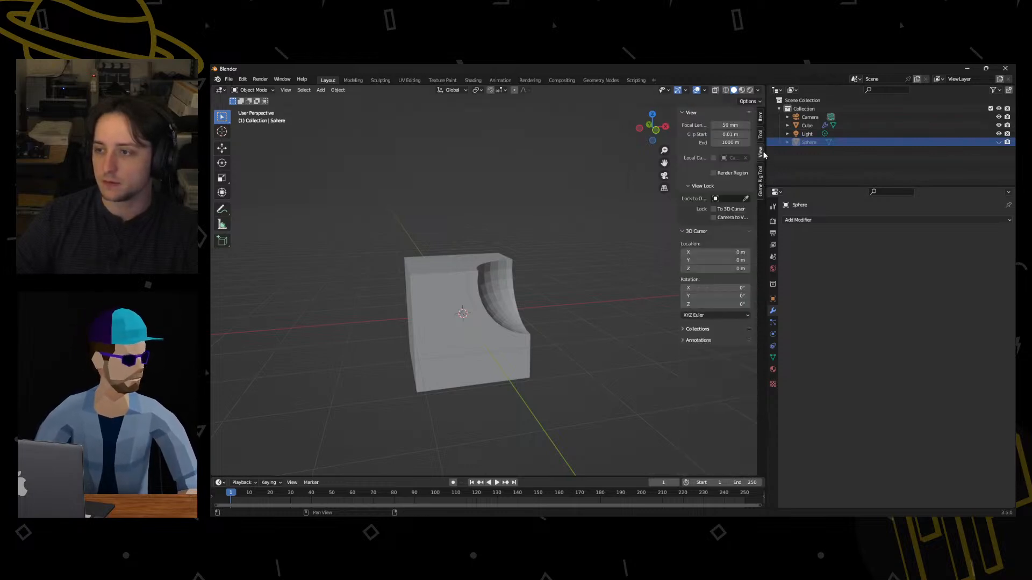
{"action": "left_click", "coordinate": [761, 119]}
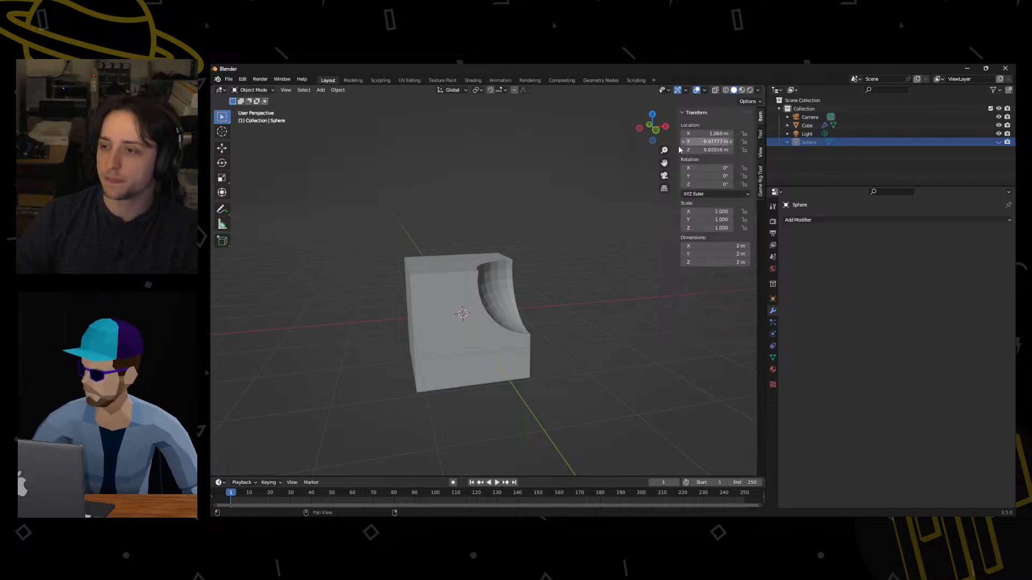
Reopen the add-on preferences to check where Bool Tool is located in the interface.
{"action": "left_click", "coordinate": [242, 79]}
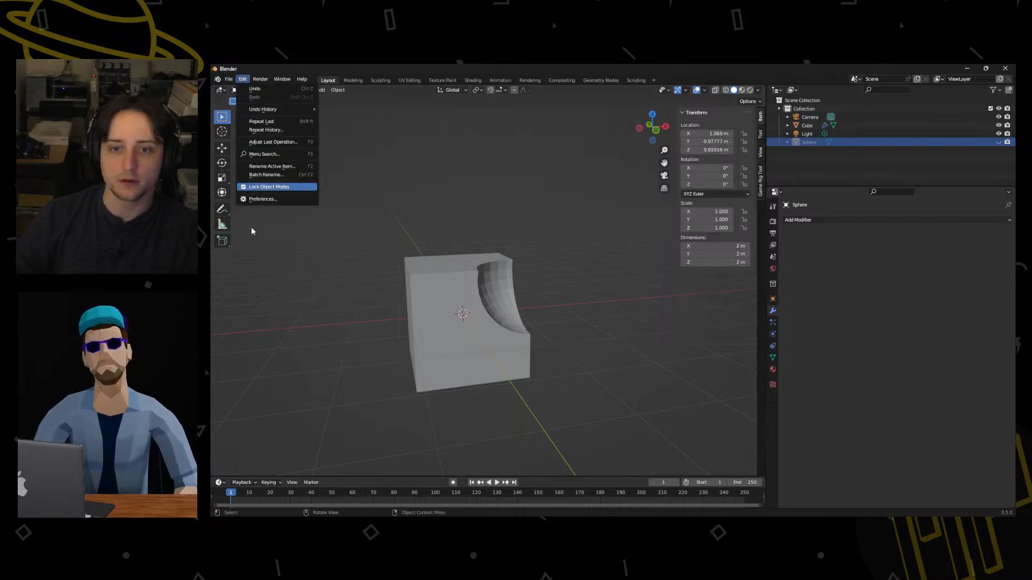
{"action": "left_click", "coordinate": [271, 199]}
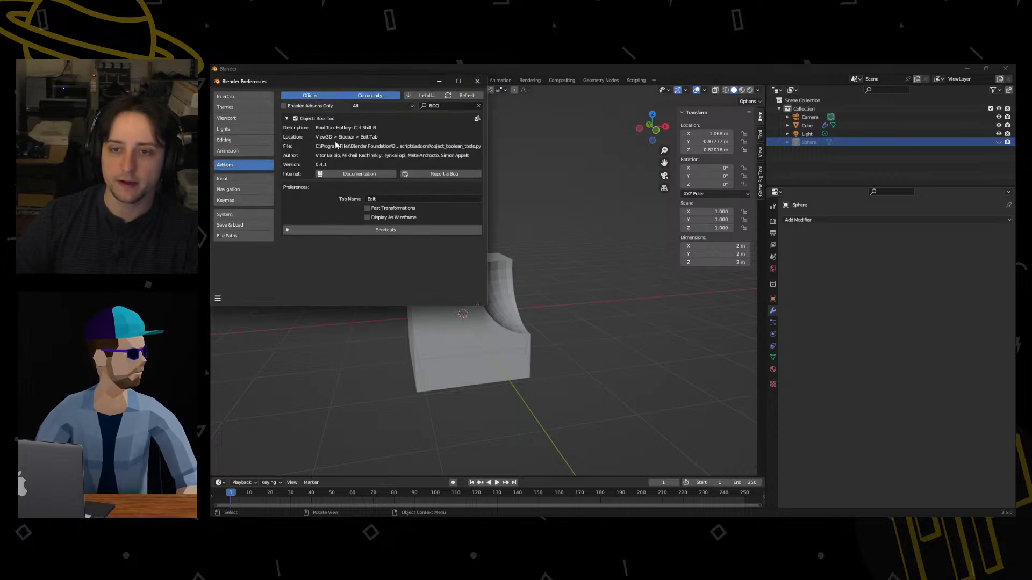
{"action": "left_click_drag", "start_coordinate": [310, 83], "coordinate": [361, 119]}
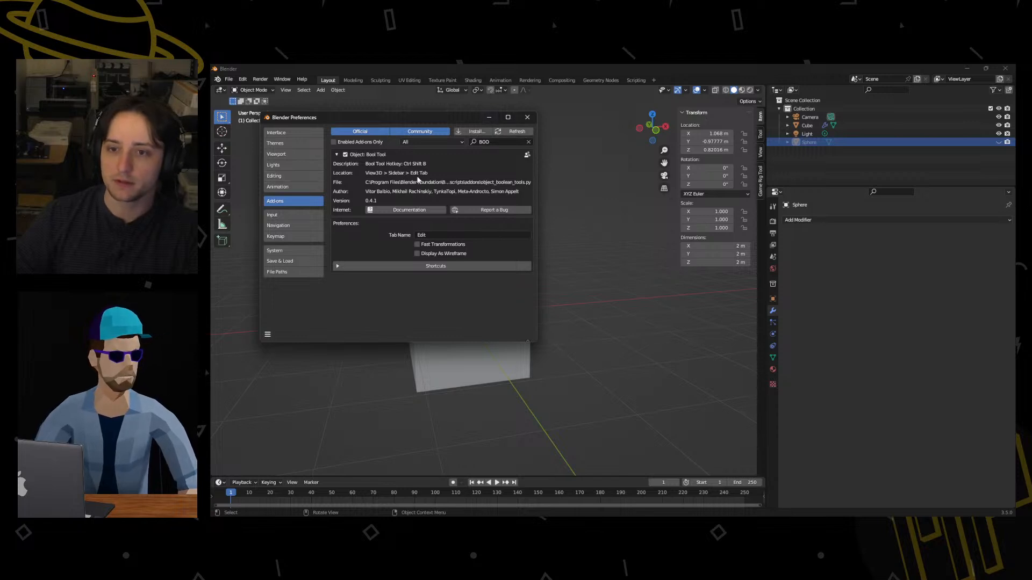
{"action": "left_click", "coordinate": [485, 118]}
Select the cube and remove its Boolean modifier.
{"action": "left_click", "coordinate": [440, 302]}
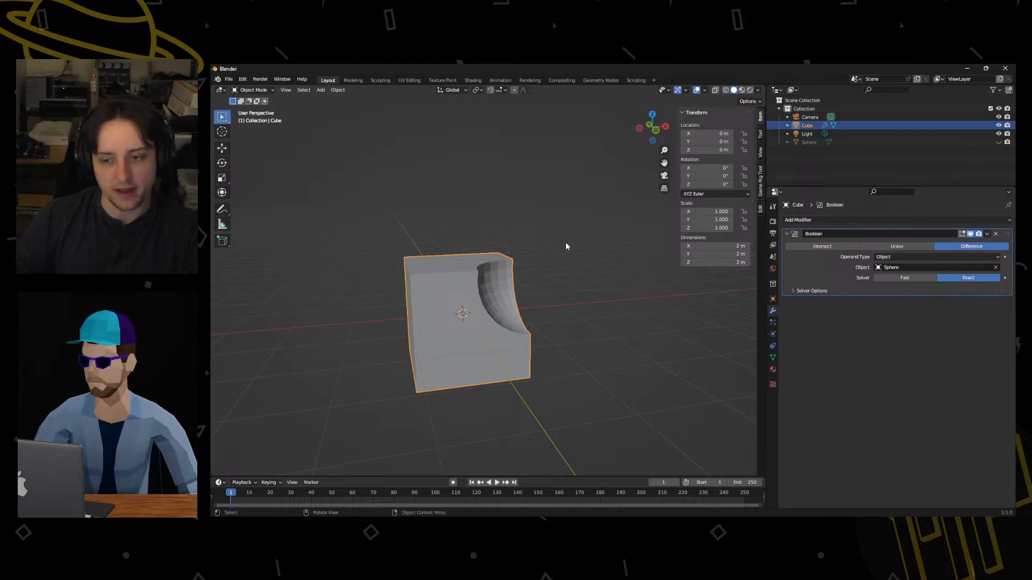
{"action": "middle_click_drag", "start_coordinate": [512, 297], "coordinate": [614, 276]}
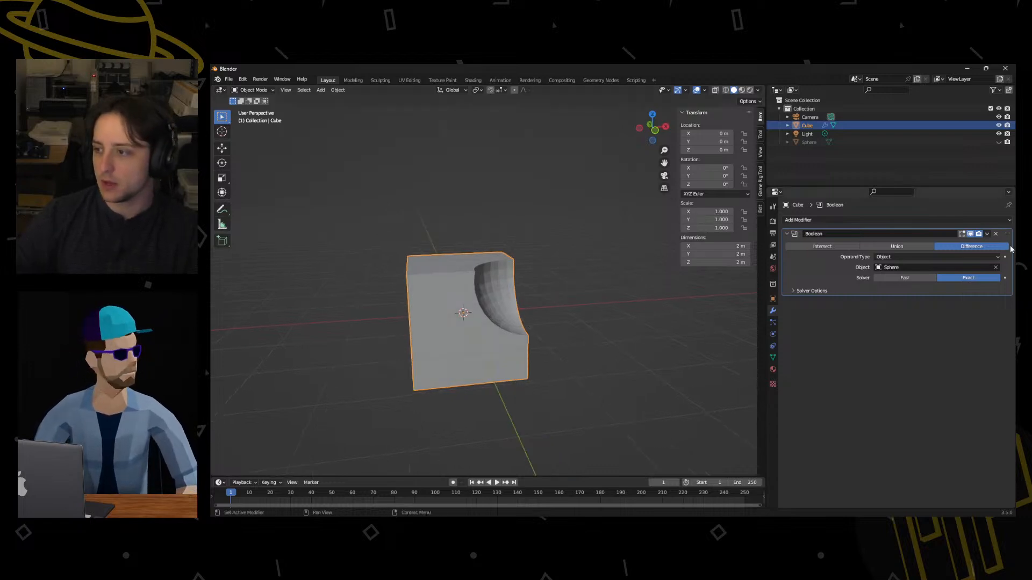
{"action": "left_click", "coordinate": [996, 236]}
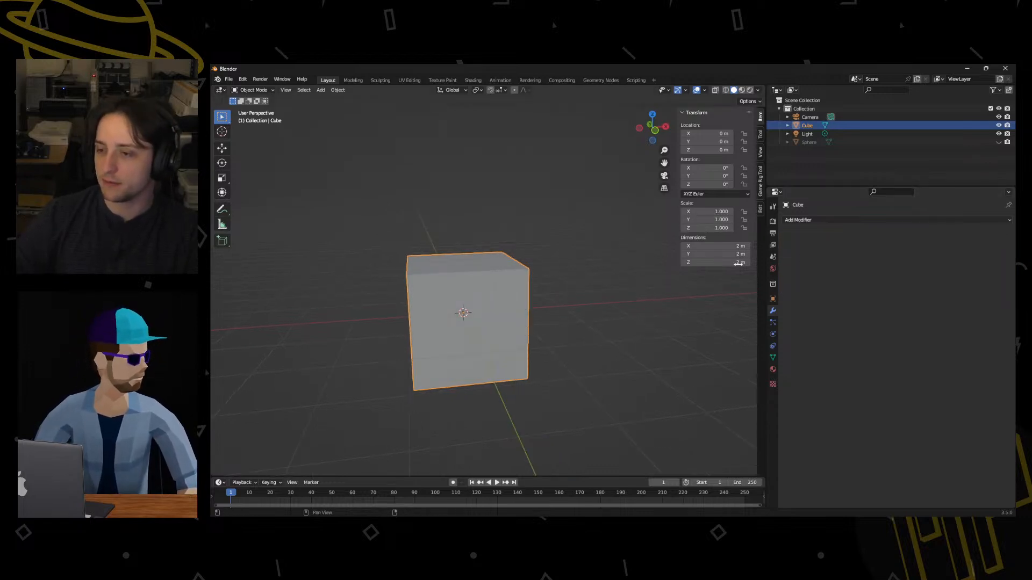
Open the Edit category of the viewport sidebar and expand the Bool Tool options.
{"action": "left_click", "coordinate": [760, 208]}
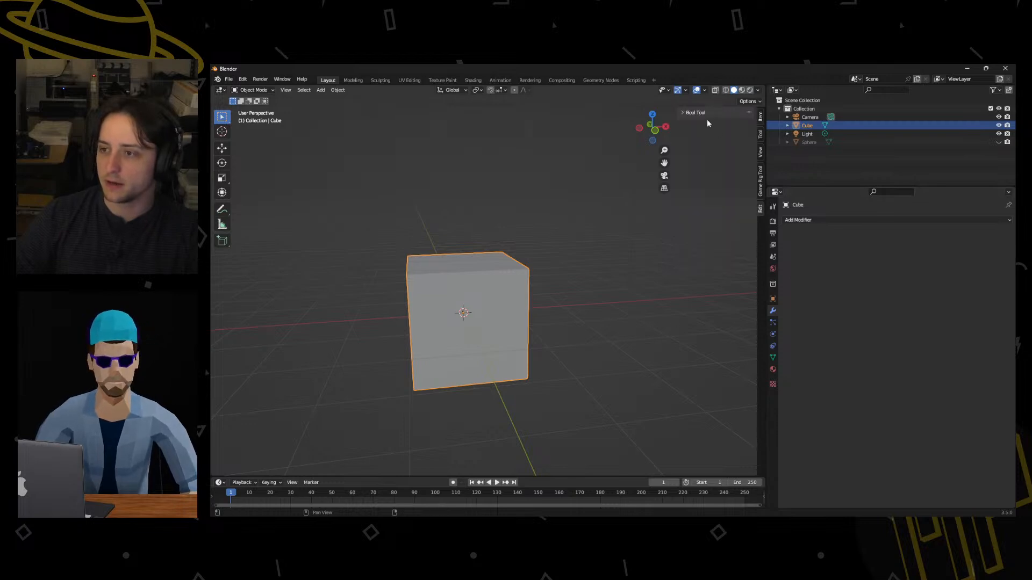
{"action": "left_click", "coordinate": [690, 112]}
{"action": "middle_click_drag", "start_coordinate": [528, 300], "coordinate": [521, 302]}
{"action": "scroll", "coordinate": [520, 303], "scroll_direction": "down", "scroll_amount": 4}
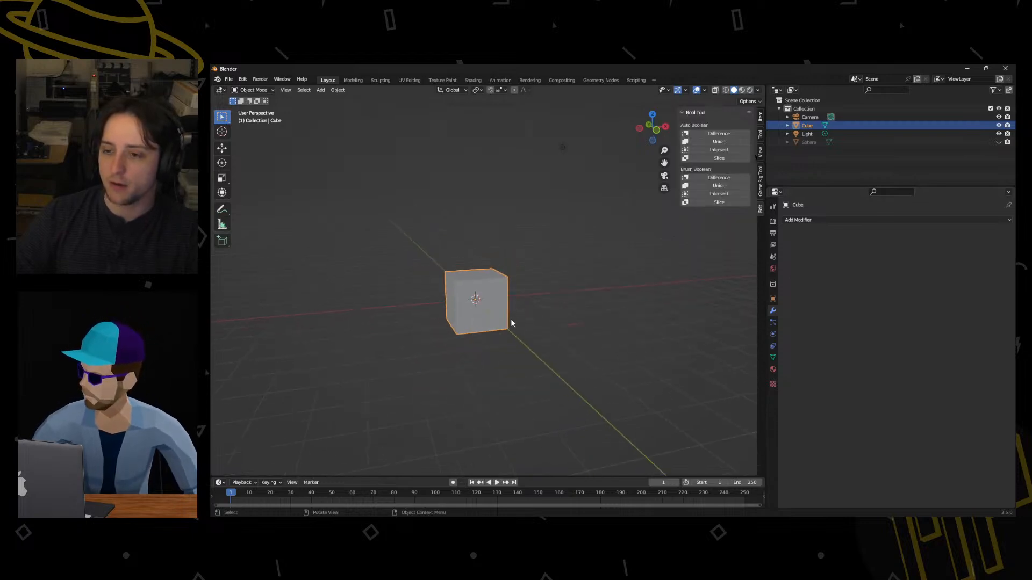
{"action": "scroll", "coordinate": [540, 307], "scroll_direction": "up", "scroll_amount": 3}
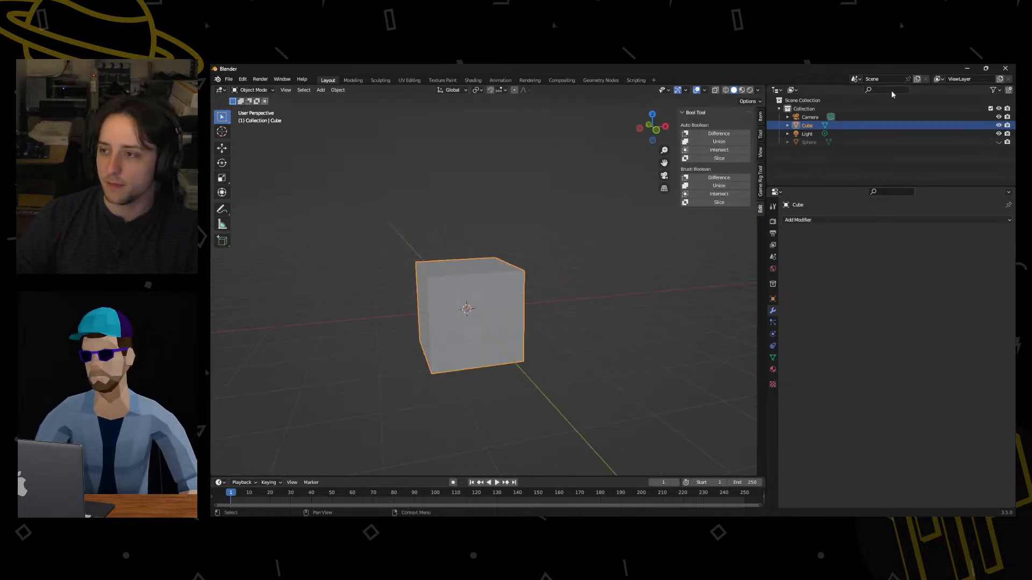
Unhide the sphere and add it to the cube's selection as the active object.
{"action": "left_click", "coordinate": [998, 142]}
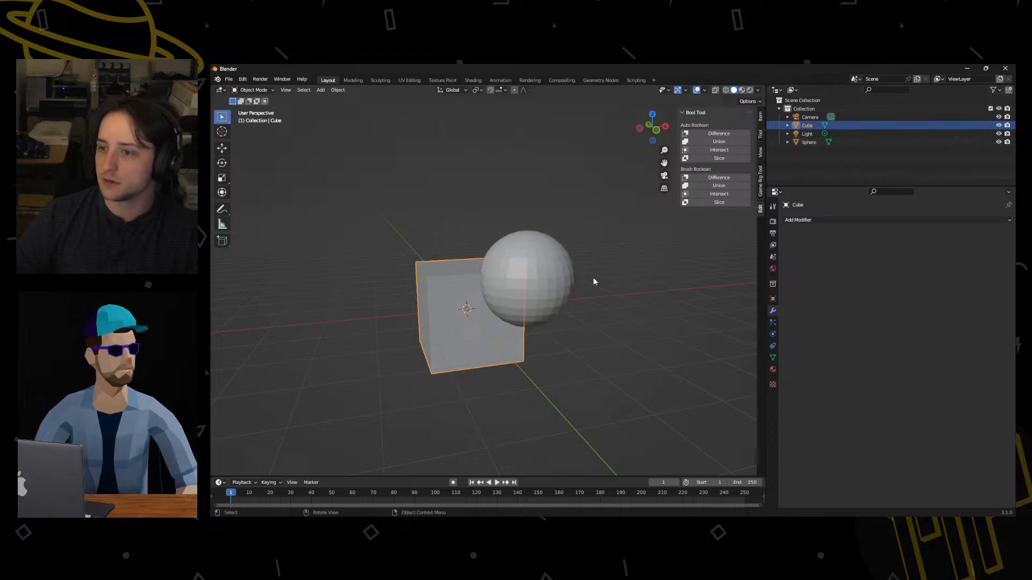
{"action": "left_click", "coordinate": [543, 249], "text": "shift"}
{"action": "middle_click_drag", "start_coordinate": [531, 206], "coordinate": [601, 218]}
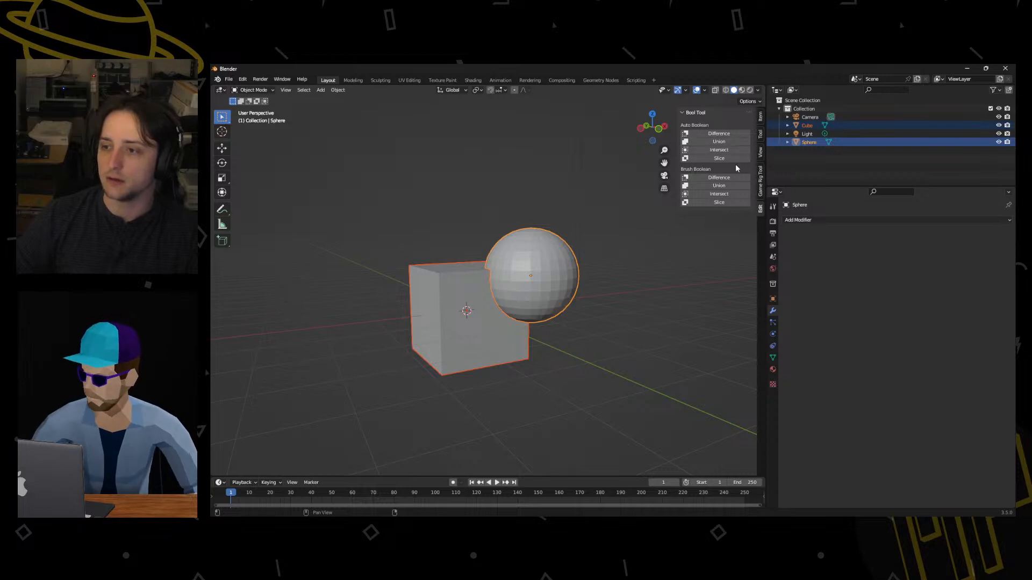
Apply Bool Tool's Auto Boolean Intersect to the cube and the sphere.
{"action": "left_click", "coordinate": [704, 148]}
{"action": "mouse_move", "coordinate": [643, 300]}
{"action": "middle_mouse_down"}
{"action": "mouse_move", "coordinate": [473, 307]}
{"action": "mouse_move", "coordinate": [518, 319]}
{"action": "mouse_move", "coordinate": [571, 293]}
{"action": "mouse_move", "coordinate": [504, 294]}
{"action": "mouse_move", "coordinate": [524, 269]}
{"action": "mouse_move", "coordinate": [655, 288]}
{"action": "middle_mouse_up"}
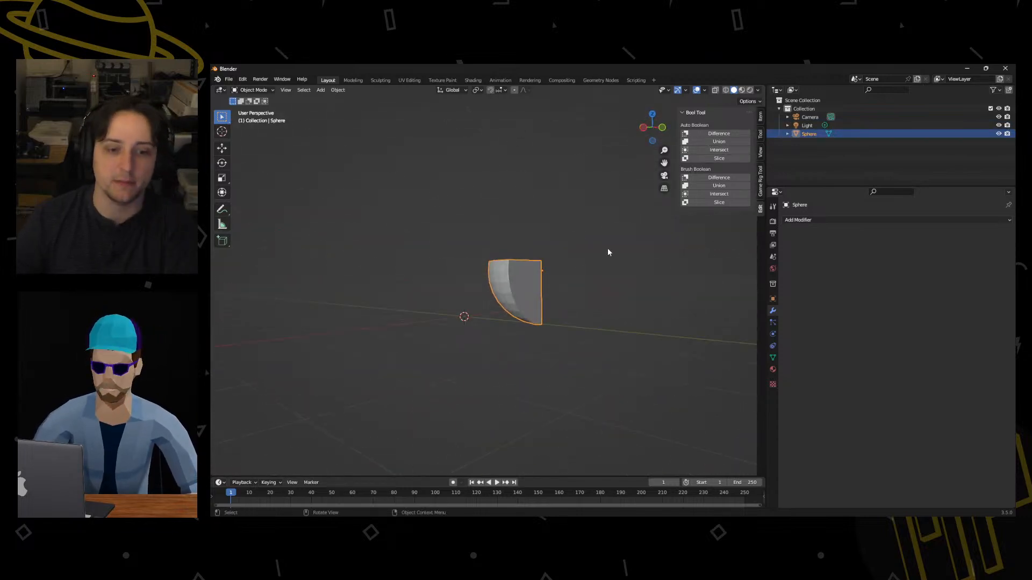
{"action": "middle_click_drag", "start_coordinate": [553, 263], "coordinate": [521, 315]}
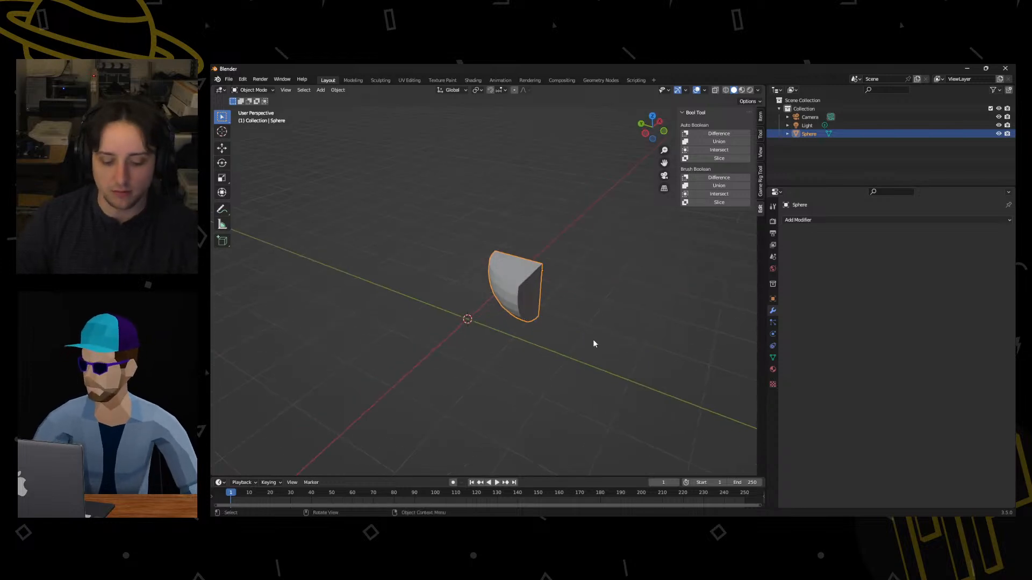
{"action": "key", "text": "g"}
{"action": "right_click", "coordinate": [578, 305]}
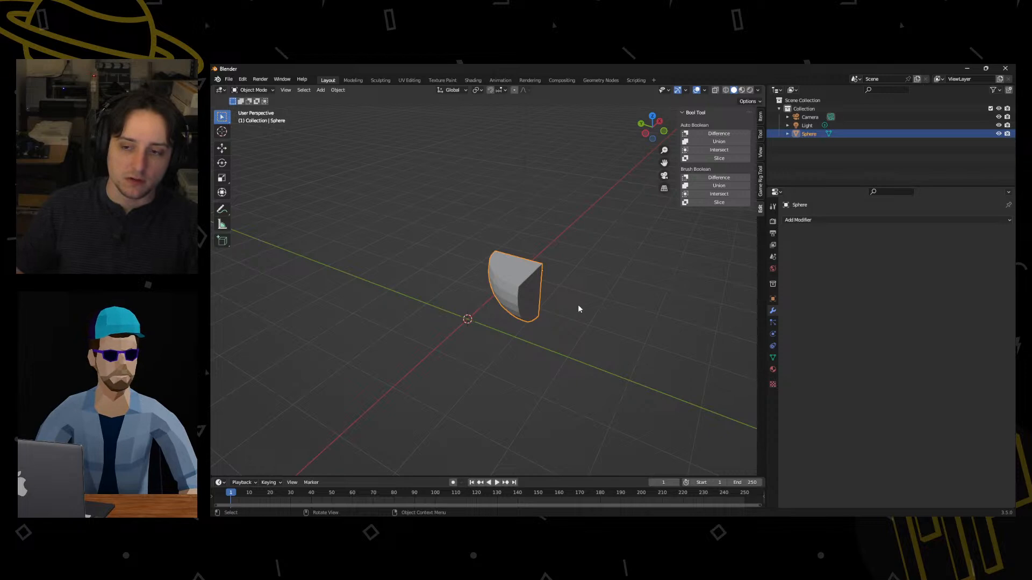
Examine the intersected piece's mesh in Edit Mode, including its flat faces and curved side.
{"action": "mouse_move", "coordinate": [559, 297]}
{"action": "middle_mouse_down"}
{"action": "mouse_move", "coordinate": [515, 293]}
{"action": "mouse_move", "coordinate": [582, 288]}
{"action": "mouse_move", "coordinate": [509, 315]}
{"action": "mouse_move", "coordinate": [509, 284]}
{"action": "middle_mouse_up"}
{"action": "scroll", "coordinate": [515, 294], "scroll_direction": "up", "scroll_amount": 3}
{"action": "key", "text": "ctrl+Tab"}
{"action": "left_click", "coordinate": [551, 293]}
{"action": "scroll", "coordinate": [584, 288], "scroll_direction": "up", "scroll_amount": 3}
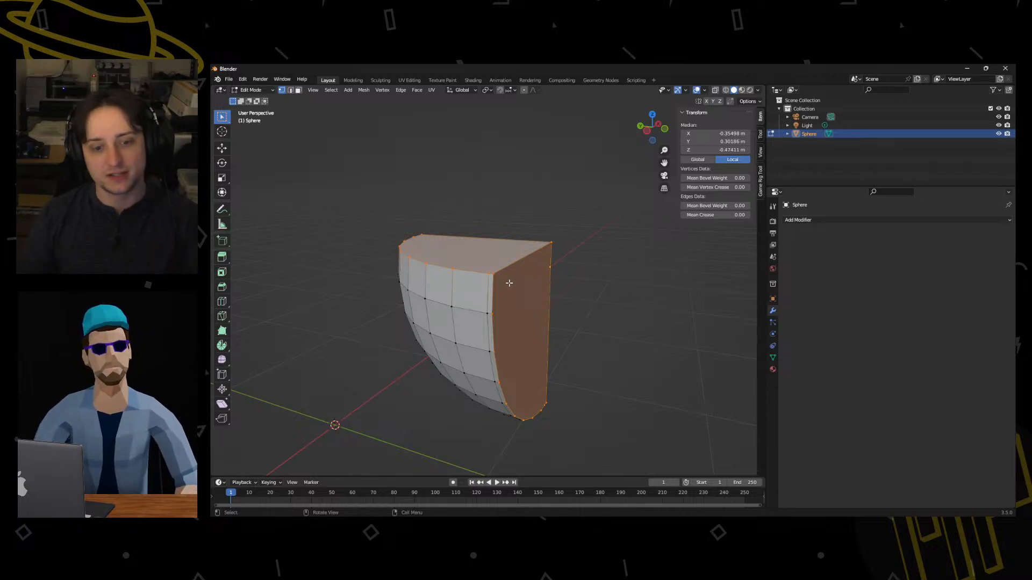
{"action": "middle_click_drag", "start_coordinate": [510, 329], "coordinate": [428, 364]}
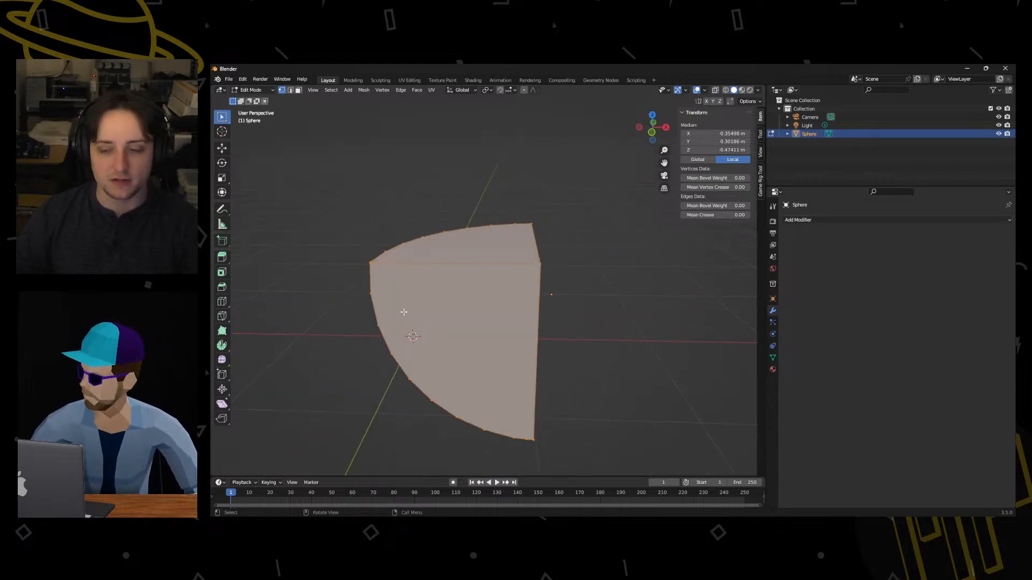
{"action": "middle_click_drag", "start_coordinate": [455, 305], "coordinate": [515, 304]}
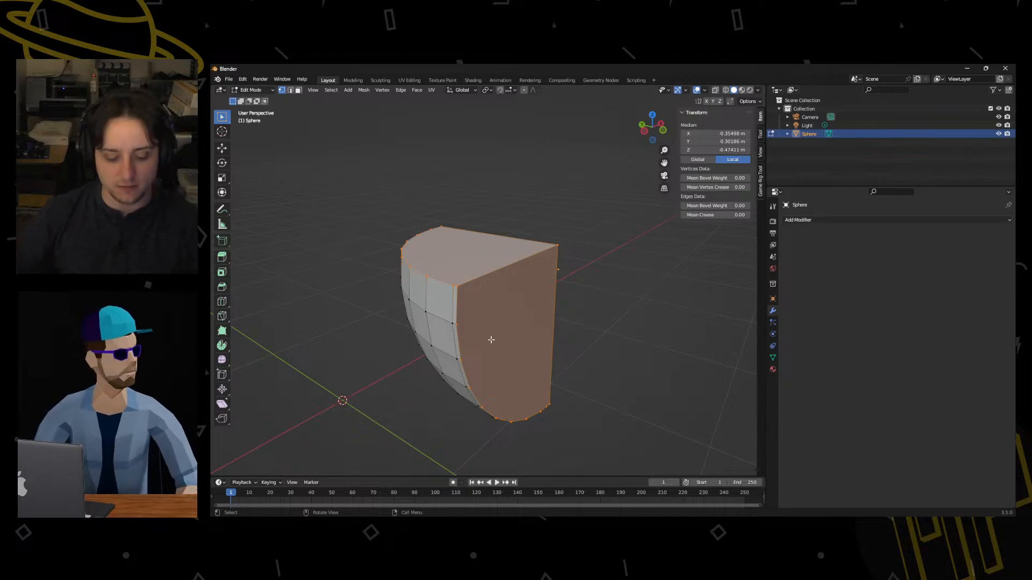
Return to Object Mode and undo the Auto Boolean intersection of the cube and sphere.
{"action": "key", "text": "Tab"}
{"action": "middle_click_drag", "start_coordinate": [536, 331], "coordinate": [570, 318]}
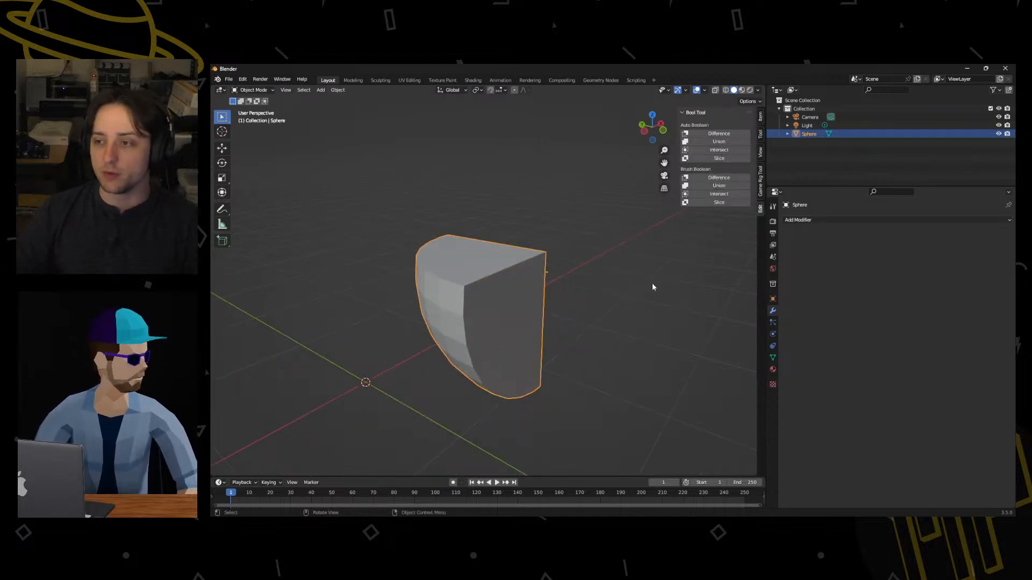
{"action": "key", "text": "ctrl+z"}
{"action": "scroll", "coordinate": [602, 266], "scroll_direction": "down", "scroll_amount": 5}
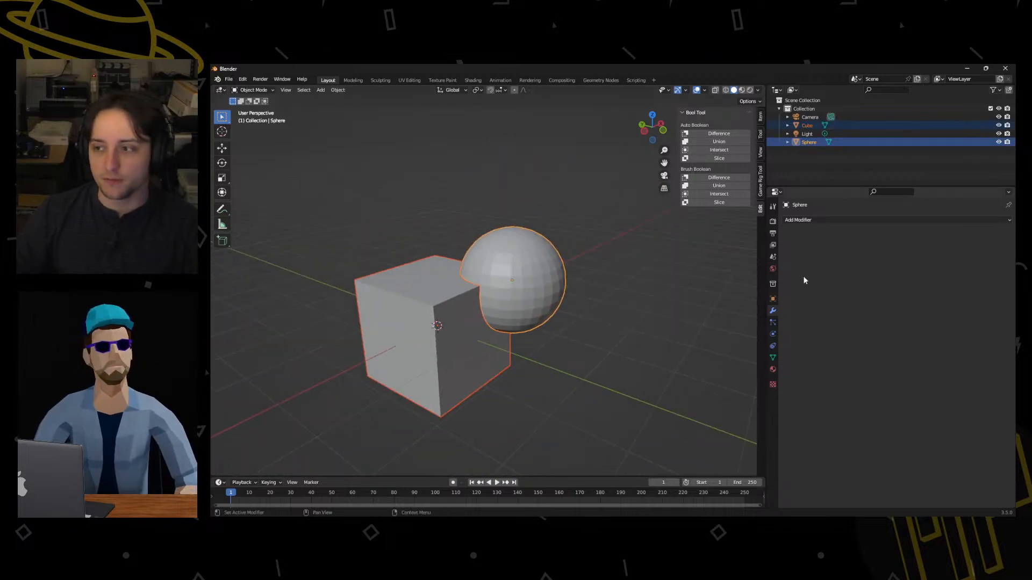
Shrink the sphere, stretch it along Y into a long ellipsoid, and move it so it passes through the cube.
{"action": "left_click", "coordinate": [549, 277]}
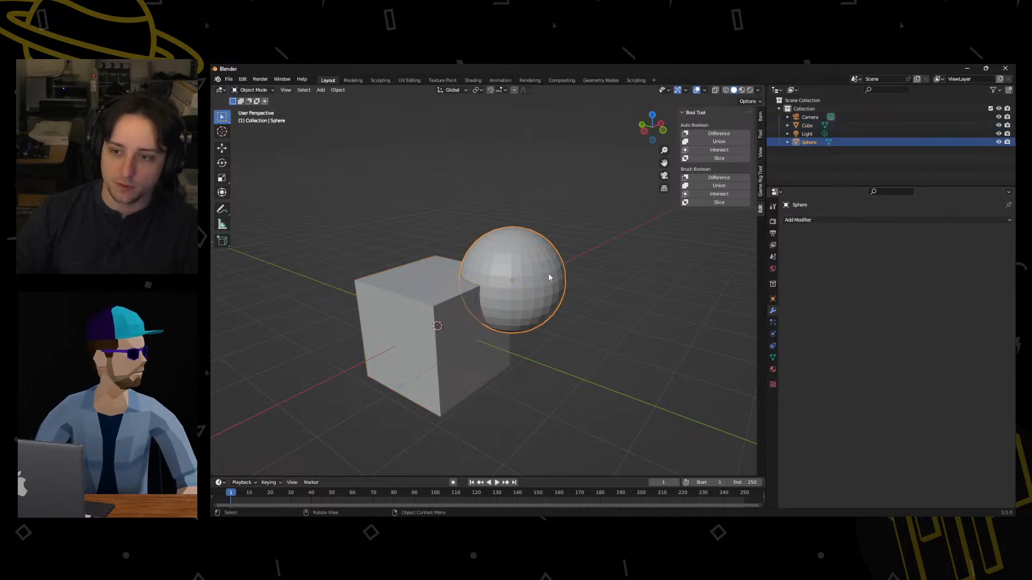
{"action": "key", "text": "s"}
{"action": "key", "text": "y"}
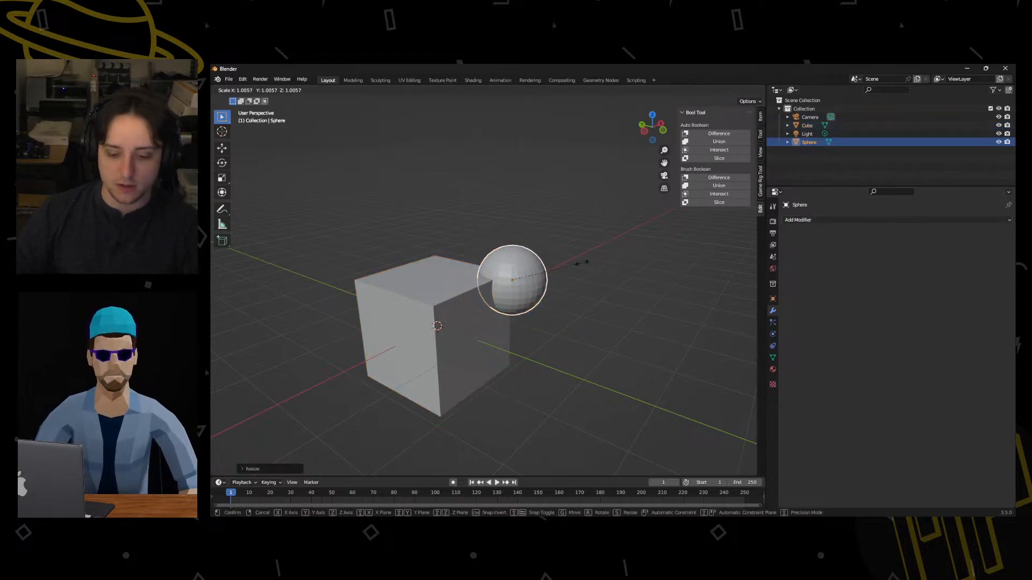
{"action": "left_click", "coordinate": [279, 267]}
{"action": "key", "text": "g"}
{"action": "left_click", "coordinate": [334, 308]}
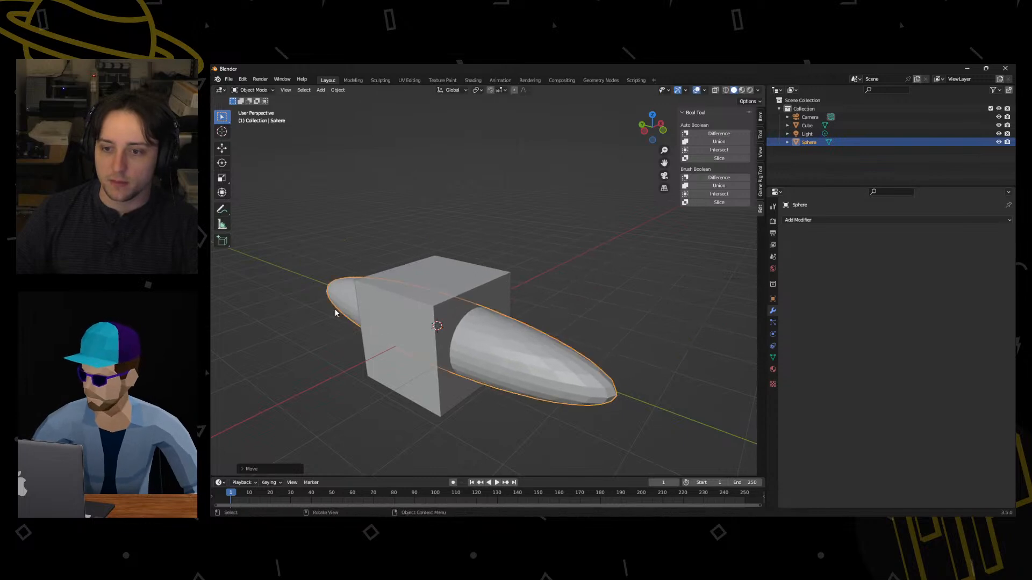
Try Bool Tool's Auto Boolean Difference with the cube selected and the stretched sphere active, and undo it.
{"action": "left_click", "coordinate": [408, 276]}
{"action": "left_click", "coordinate": [491, 323], "text": "shift"}
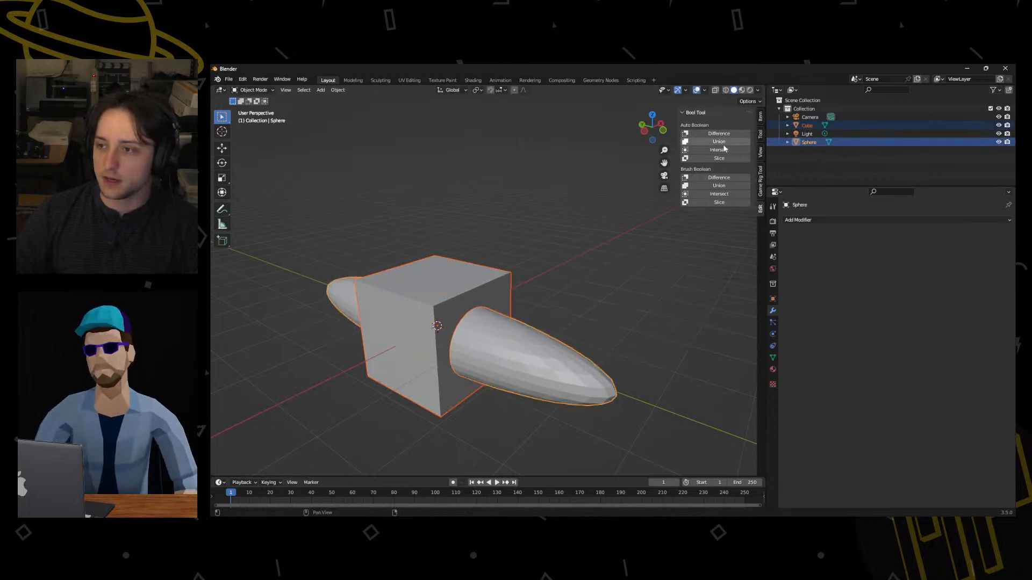
{"action": "left_click", "coordinate": [701, 132]}
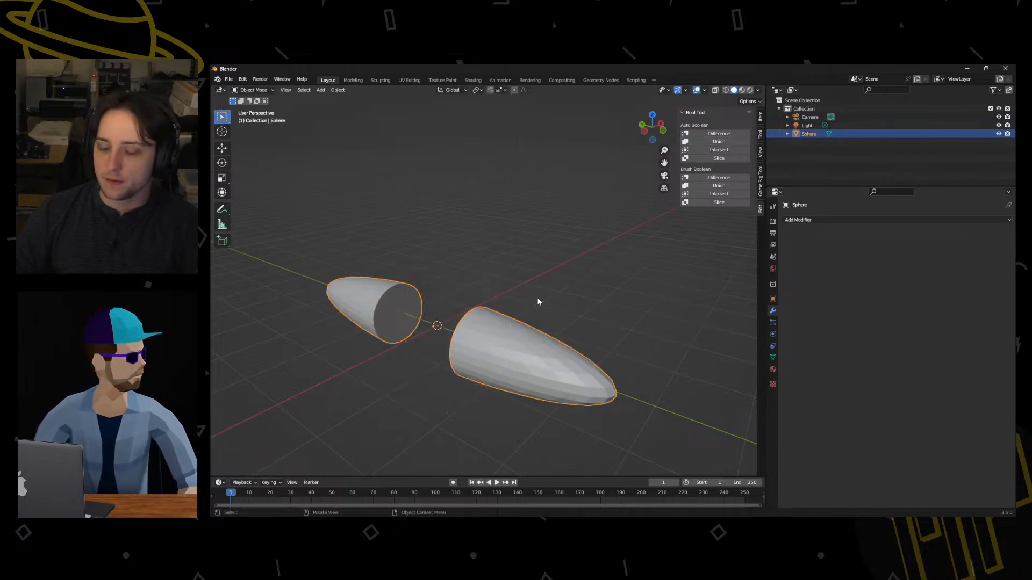
{"action": "key", "text": "ctrl+z"}
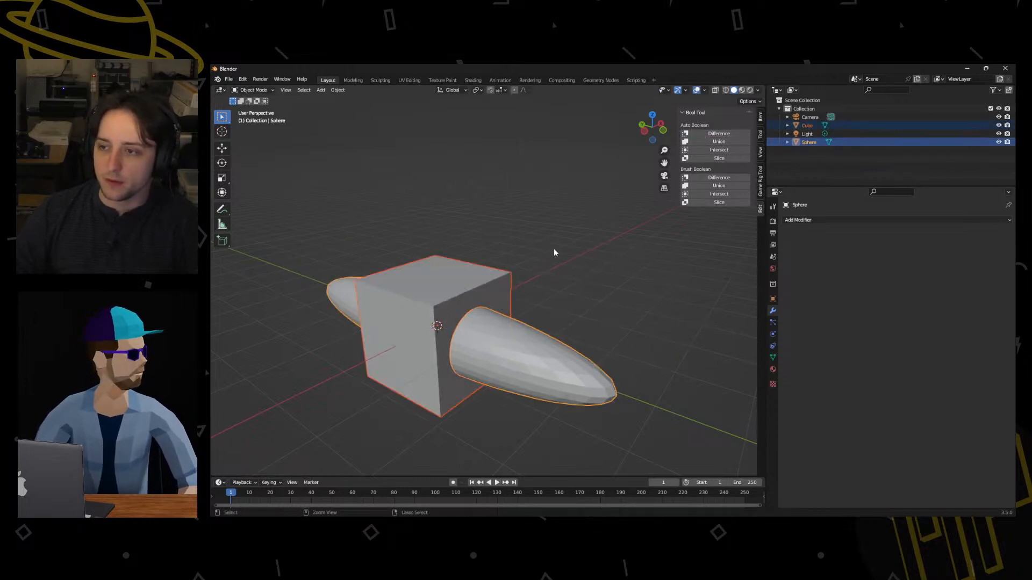
Try Bool Tool's Auto Boolean Slice with the stretched sphere active, undo it, and clear the selection.
{"action": "left_click", "coordinate": [700, 157]}
{"action": "key", "text": "ctrl+z"}
{"action": "left_click", "coordinate": [582, 325]}
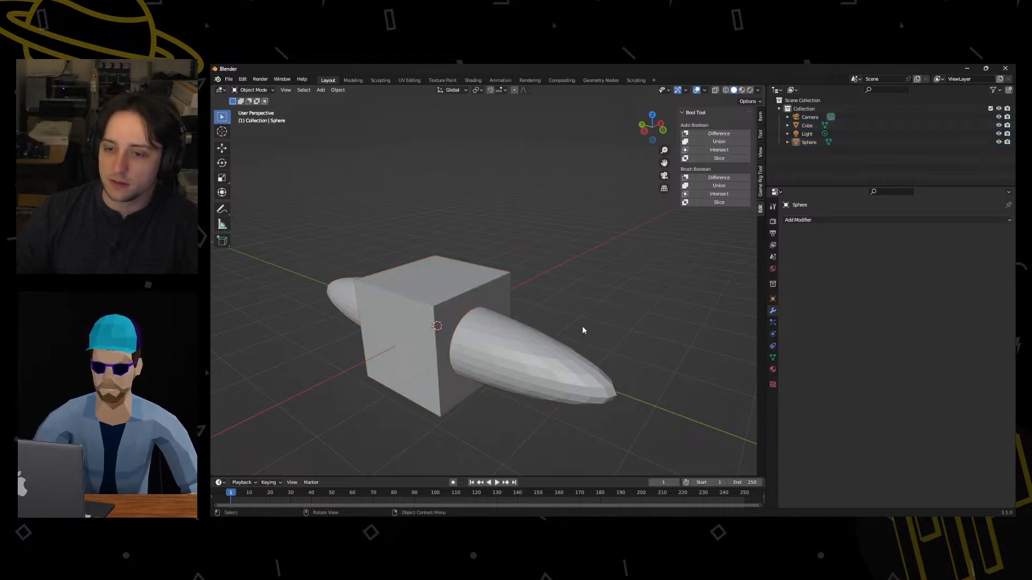
Select the stretched sphere, add the cube as the active object, and run Bool Tool's Auto Boolean Slice.
{"action": "left_click", "coordinate": [527, 330]}
{"action": "left_click", "coordinate": [467, 282], "text": "shift"}
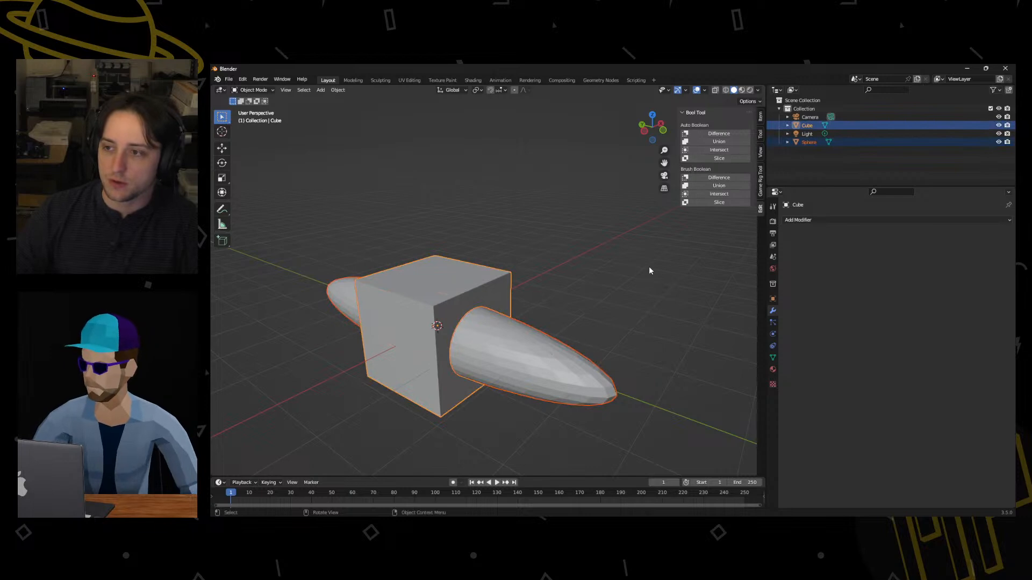
{"action": "left_click", "coordinate": [649, 270]}
{"action": "left_click", "coordinate": [551, 373]}
{"action": "left_click", "coordinate": [499, 278], "text": "shift"}
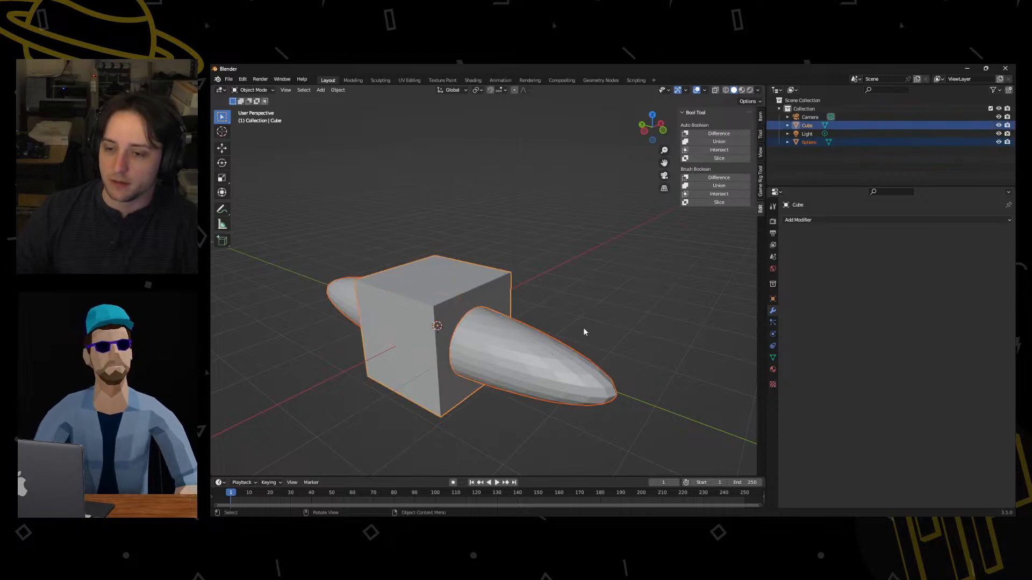
{"action": "left_click", "coordinate": [718, 158]}
{"action": "middle_click_drag", "start_coordinate": [610, 346], "coordinate": [511, 311]}
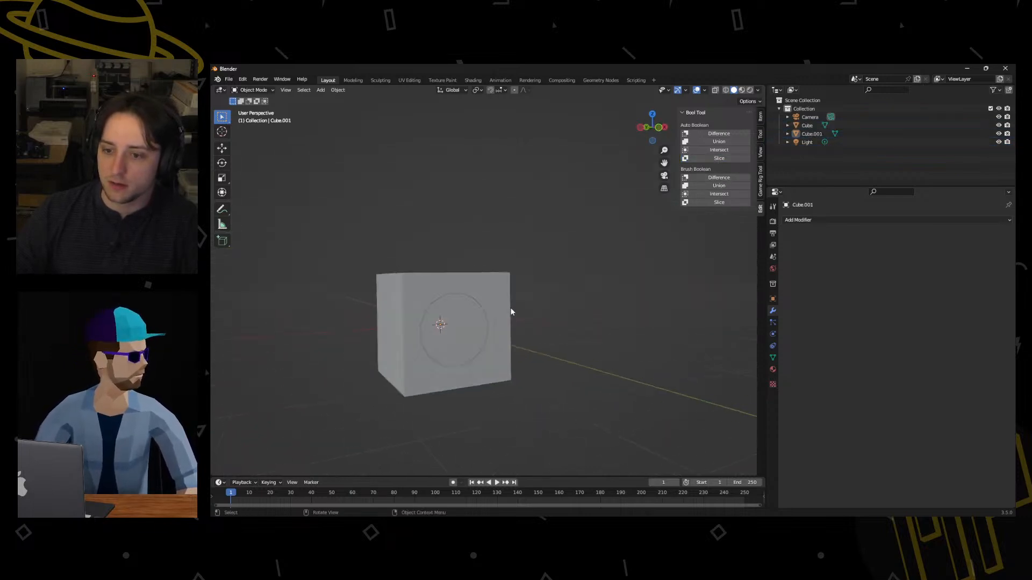
Move the sliced cylindrical piece out of the cube and place it in the open space beside and above it.
{"action": "left_click", "coordinate": [471, 324]}
{"action": "key", "text": "g"}
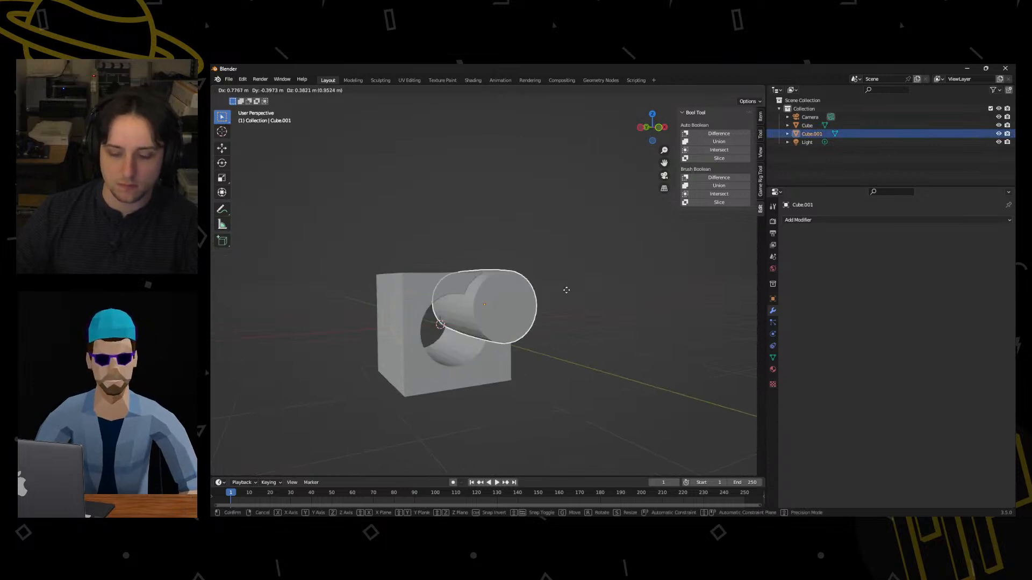
{"action": "left_click", "coordinate": [626, 320]}
{"action": "mouse_move", "coordinate": [626, 321]}
{"action": "middle_mouse_down"}
{"action": "mouse_move", "coordinate": [568, 330]}
{"action": "mouse_move", "coordinate": [615, 307]}
{"action": "middle_mouse_up"}
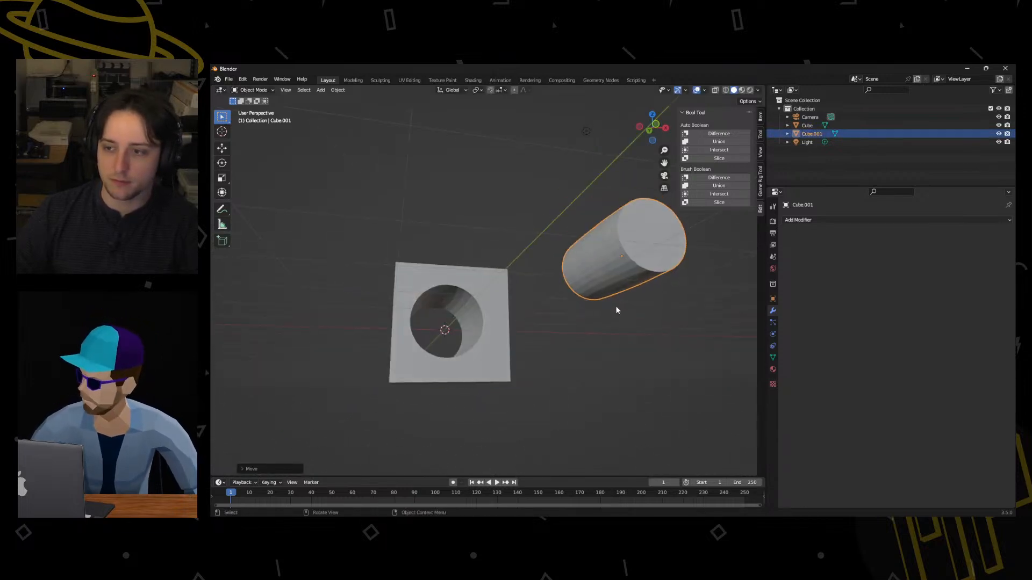
{"action": "key", "text": "g"}
{"action": "left_click", "coordinate": [567, 357]}
{"action": "middle_click_drag", "start_coordinate": [567, 357], "coordinate": [516, 317]}
{"action": "key", "text": "g"}
{"action": "left_click", "coordinate": [544, 272]}
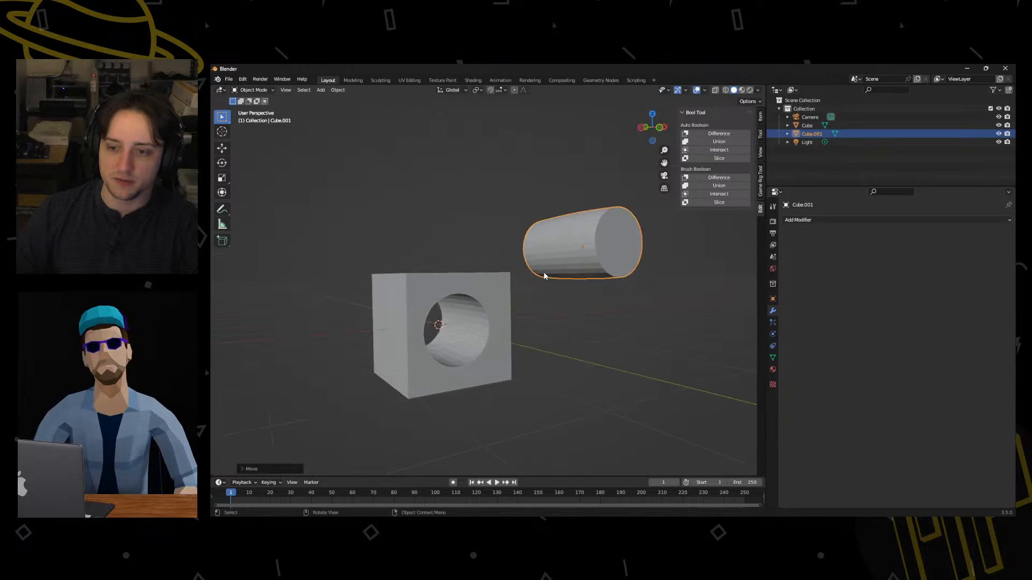
Examine the holed cube's mesh in Edit Mode by selecting the faces around its round opening.
{"action": "middle_click_drag", "start_coordinate": [543, 272], "coordinate": [473, 296]}
{"action": "left_click", "coordinate": [482, 294]}
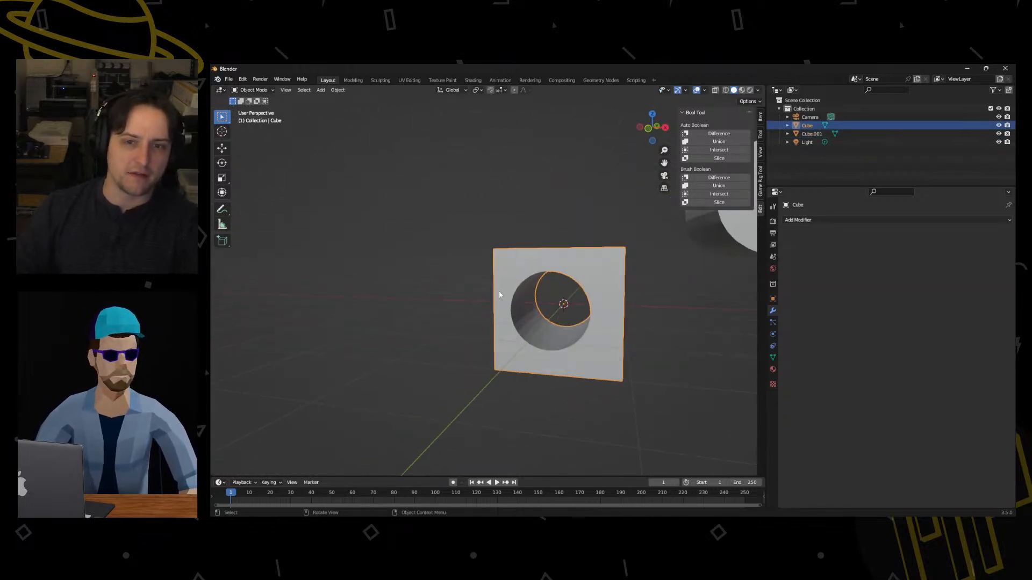
{"action": "middle_click_drag", "start_coordinate": [544, 335], "coordinate": [450, 321]}
{"action": "key", "text": "ctrl+Tab"}
{"action": "left_click", "coordinate": [565, 314]}
{"action": "key", "text": "3"}
{"action": "left_click", "coordinate": [527, 299]}
{"action": "left_click", "coordinate": [450, 321], "text": "shift"}
{"action": "middle_click_drag", "start_coordinate": [466, 356], "coordinate": [541, 355]}
{"action": "scroll", "coordinate": [512, 380], "scroll_direction": "up", "scroll_amount": 5}
{"action": "scroll", "coordinate": [609, 338], "scroll_direction": "down", "scroll_amount": 4}
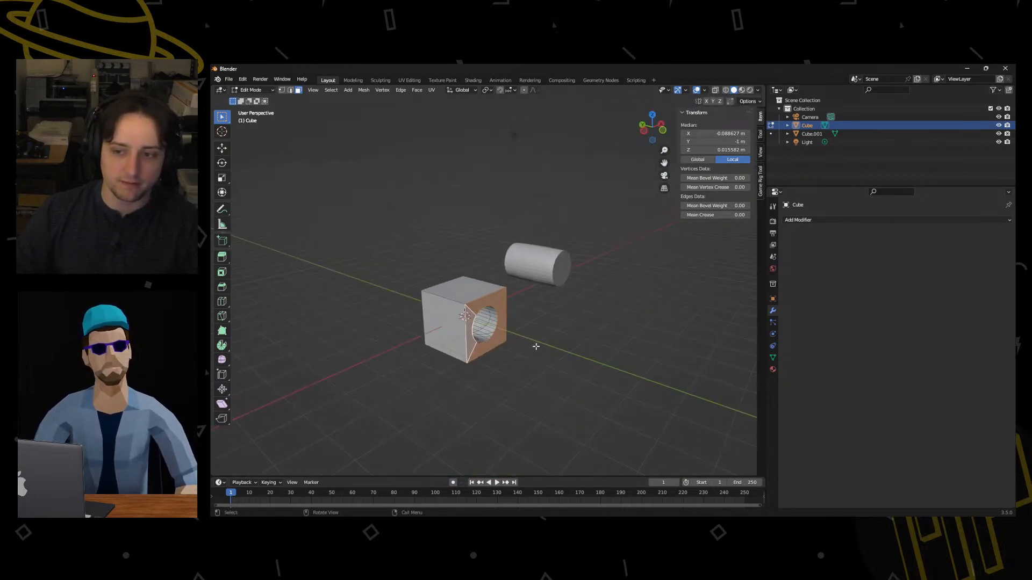
Return to Object Mode and delete every object in the scene.
{"action": "key", "text": "ctrl+Tab"}
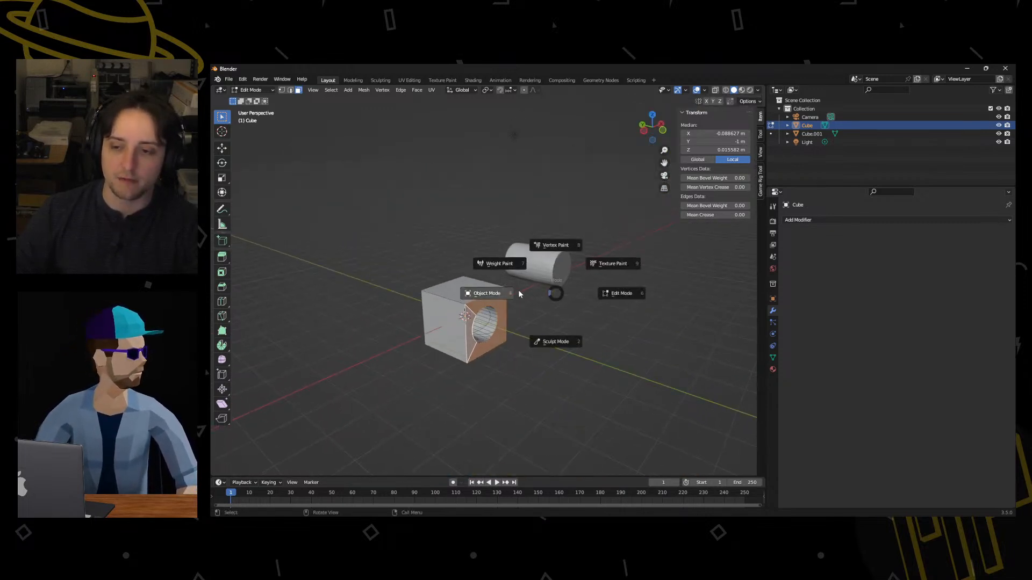
{"action": "left_click", "coordinate": [518, 289]}
{"action": "left_click", "coordinate": [540, 276]}
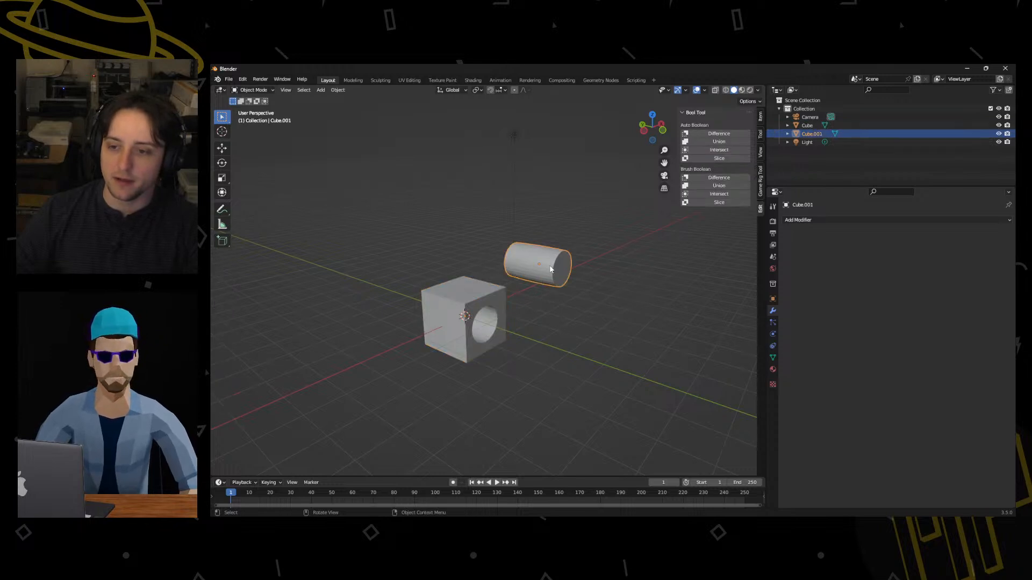
{"action": "middle_click_drag", "start_coordinate": [551, 269], "coordinate": [585, 274]}
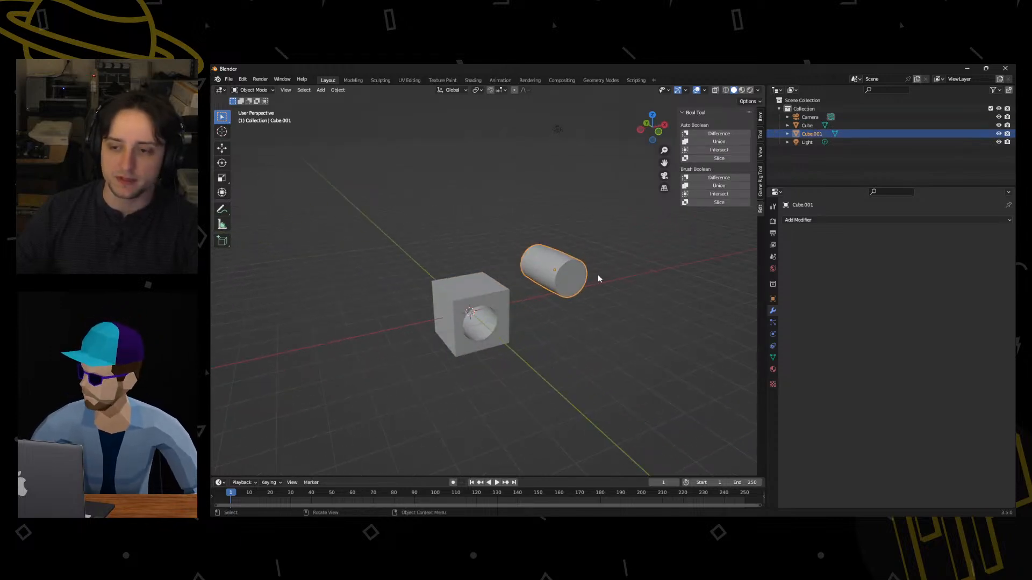
{"action": "key", "text": "a"}
{"action": "key", "text": "Delete"}
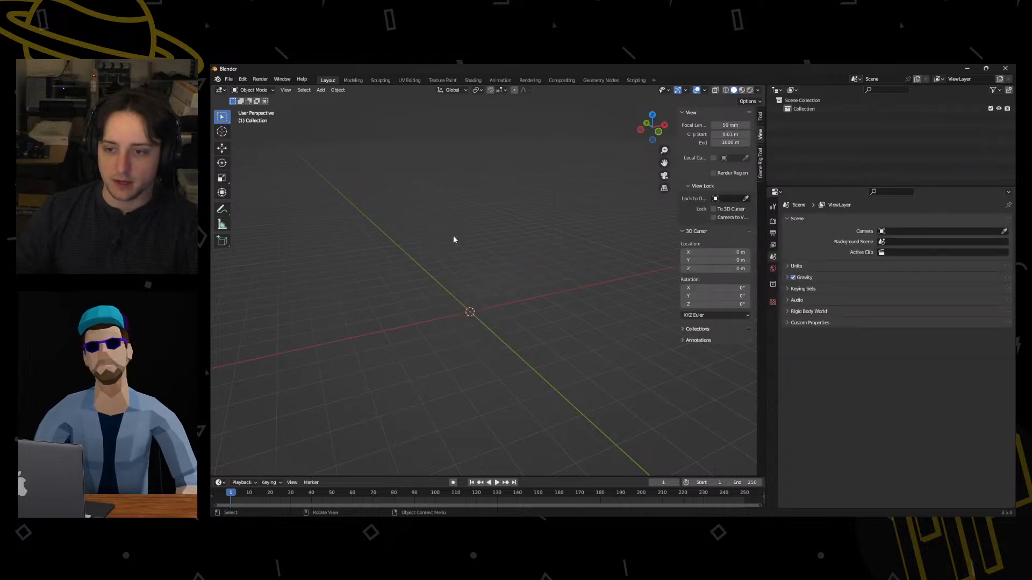
Add a cube to the empty scene and give it a Build modifier.
{"action": "key", "text": "shift+a"}
{"action": "left_click", "coordinate": [486, 246]}
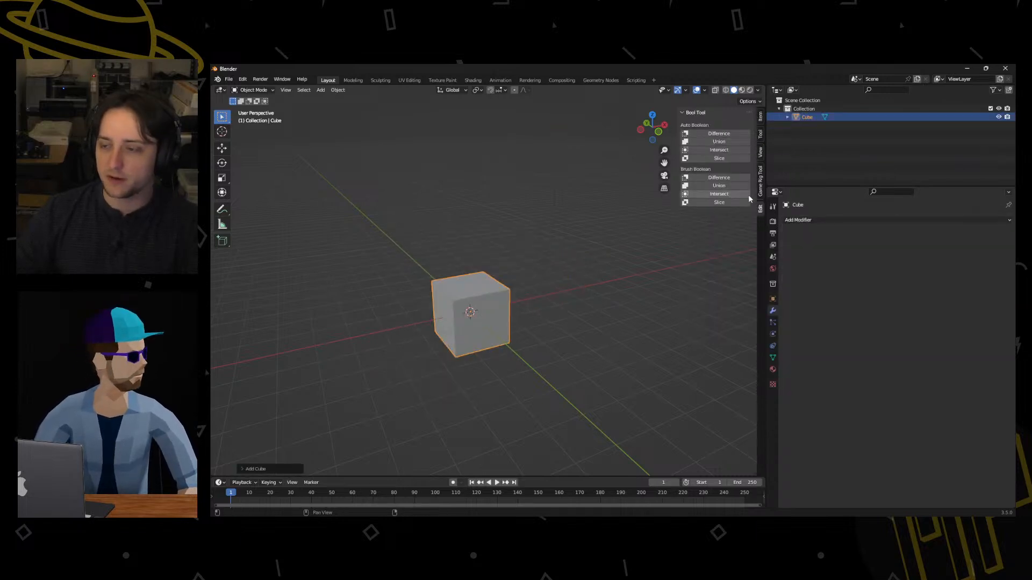
{"action": "key", "text": "a"}
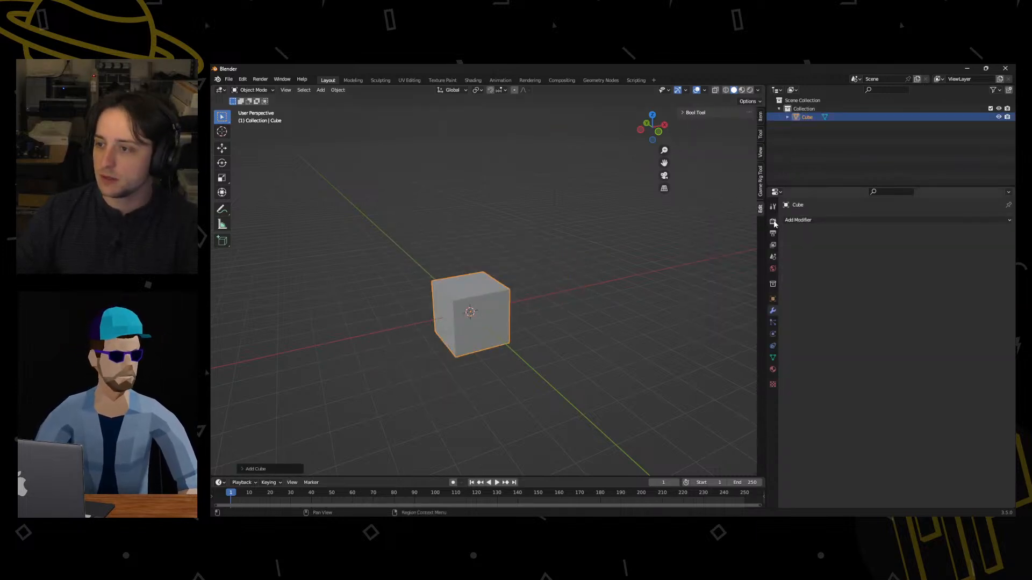
{"action": "left_click", "coordinate": [800, 220]}
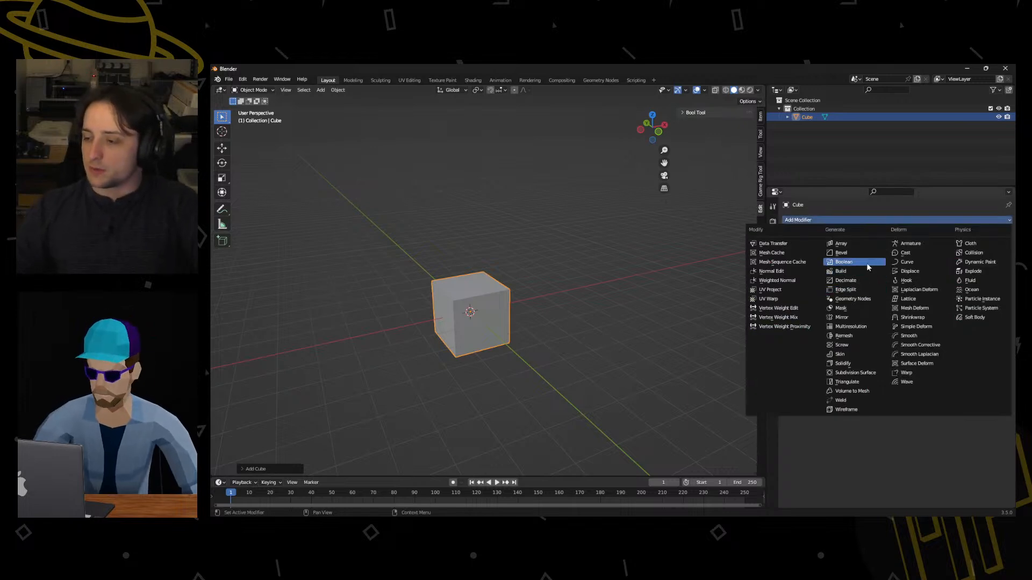
{"action": "left_click", "coordinate": [855, 270]}
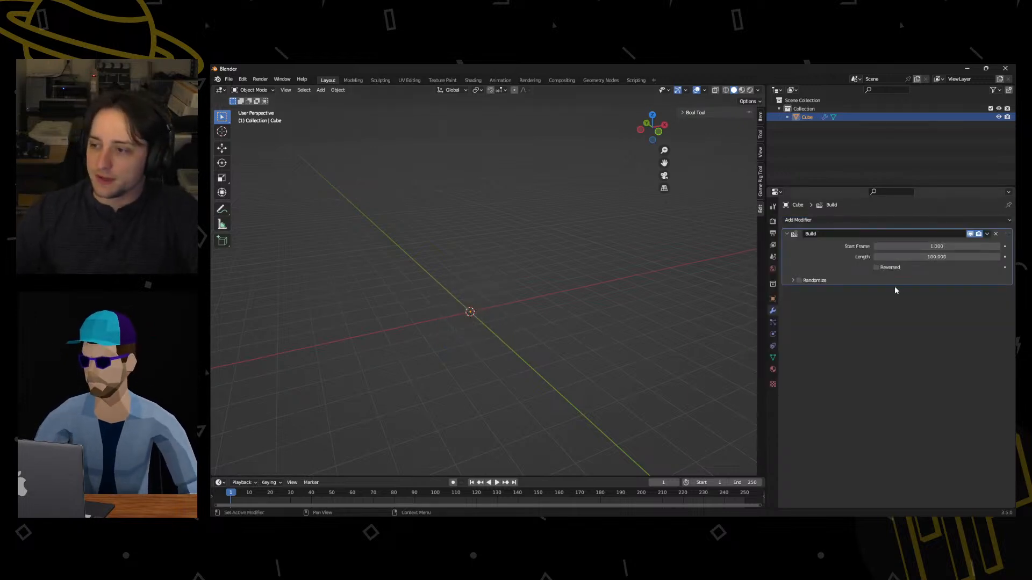
Set the Build modifier's start frame to 0.5 and its length to 1.
{"action": "left_click_drag", "start_coordinate": [936, 246], "coordinate": [953, 246]}
{"action": "mouse_move", "coordinate": [936, 257]}
{"action": "left_mouse_down"}
{"action": "mouse_move", "coordinate": [904, 257]}
{"action": "mouse_move", "coordinate": [930, 246]}
{"action": "mouse_move", "coordinate": [920, 246]}
{"action": "left_mouse_up"}
{"action": "middle_click_drag", "start_coordinate": [645, 282], "coordinate": [598, 327]}
{"action": "scroll", "coordinate": [559, 293], "scroll_direction": "up", "scroll_amount": 3}
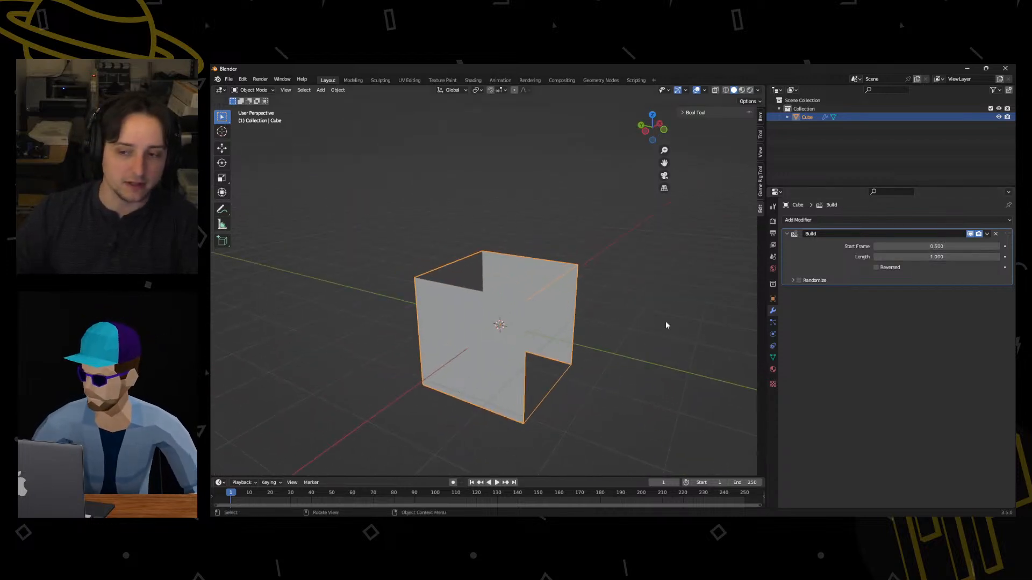
Vary the Build modifier's start frame to make the cube's faces appear and disappear, ending at 0.7.
{"action": "mouse_move", "coordinate": [936, 247]}
{"action": "left_mouse_down"}
{"action": "mouse_move", "coordinate": [908, 247]}
{"action": "mouse_move", "coordinate": [954, 246]}
{"action": "left_mouse_up"}
{"action": "middle_click_drag", "start_coordinate": [632, 373], "coordinate": [602, 333]}
{"action": "mouse_move", "coordinate": [913, 247]}
{"action": "left_mouse_down"}
{"action": "mouse_move", "coordinate": [854, 246]}
{"action": "mouse_move", "coordinate": [914, 247]}
{"action": "left_mouse_up"}
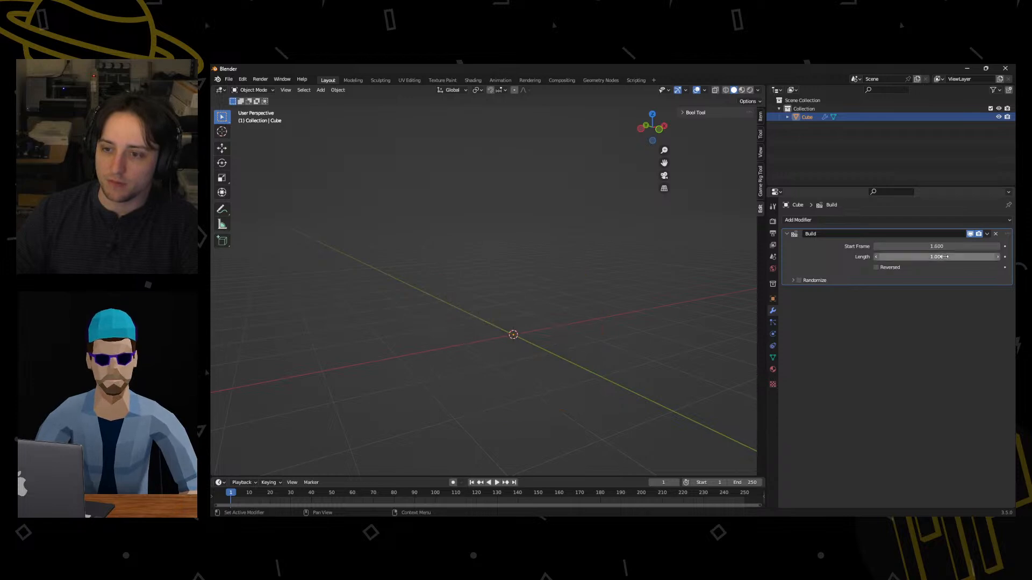
{"action": "middle_click_drag", "start_coordinate": [700, 333], "coordinate": [682, 325]}
{"action": "left_click_drag", "start_coordinate": [884, 247], "coordinate": [879, 246]}
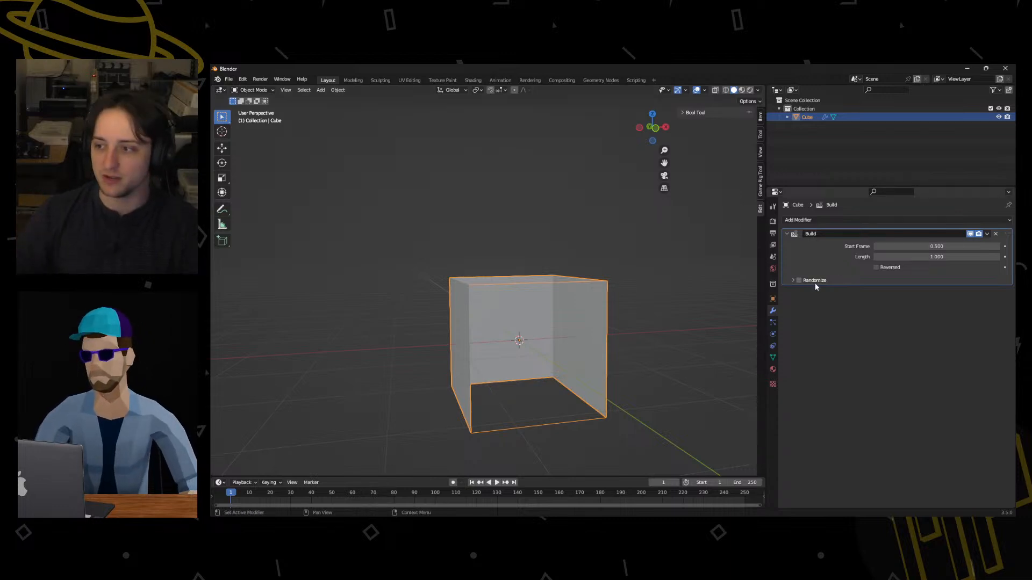
{"action": "mouse_move", "coordinate": [879, 248]}
{"action": "left_mouse_down"}
{"action": "mouse_move", "coordinate": [854, 248]}
{"action": "mouse_move", "coordinate": [889, 248]}
{"action": "mouse_move", "coordinate": [880, 248]}
{"action": "left_mouse_up"}
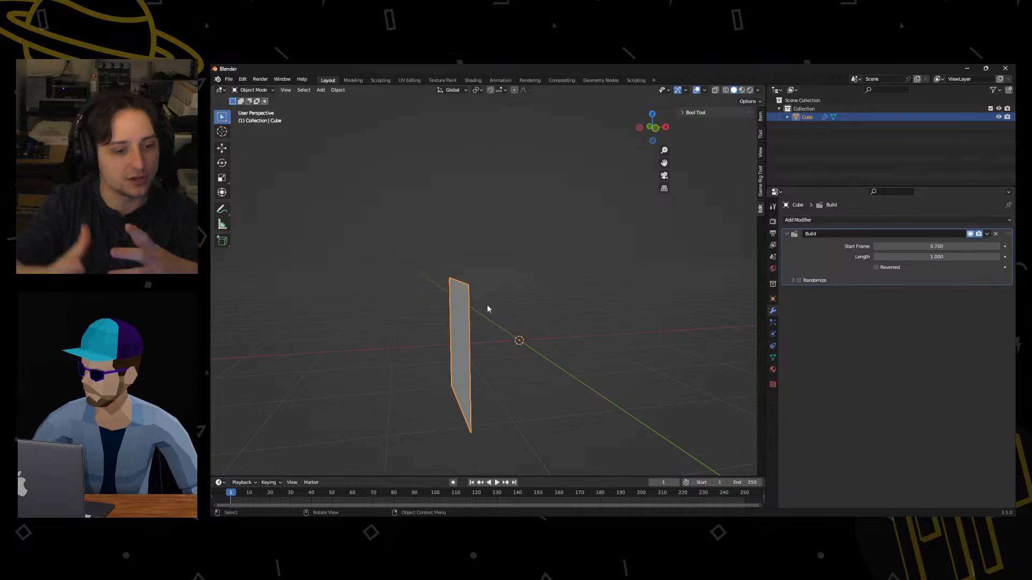
{"action": "mouse_move", "coordinate": [561, 348]}
{"action": "middle_mouse_down"}
{"action": "mouse_move", "coordinate": [615, 373]}
{"action": "mouse_move", "coordinate": [566, 365]}
{"action": "middle_mouse_up"}
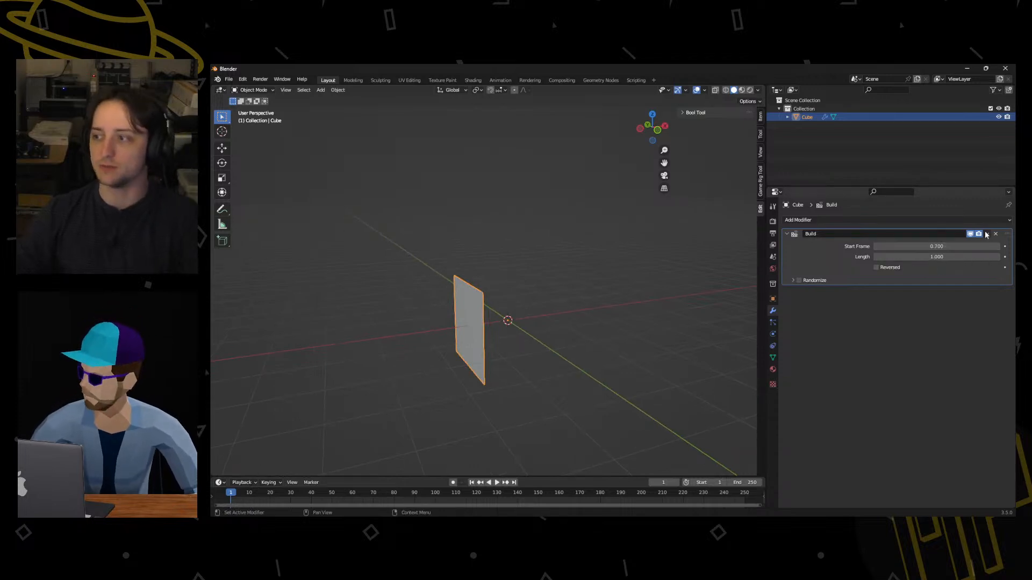
Remove the Build modifier from the cube and add a Decimate modifier instead.
{"action": "left_click", "coordinate": [997, 235]}
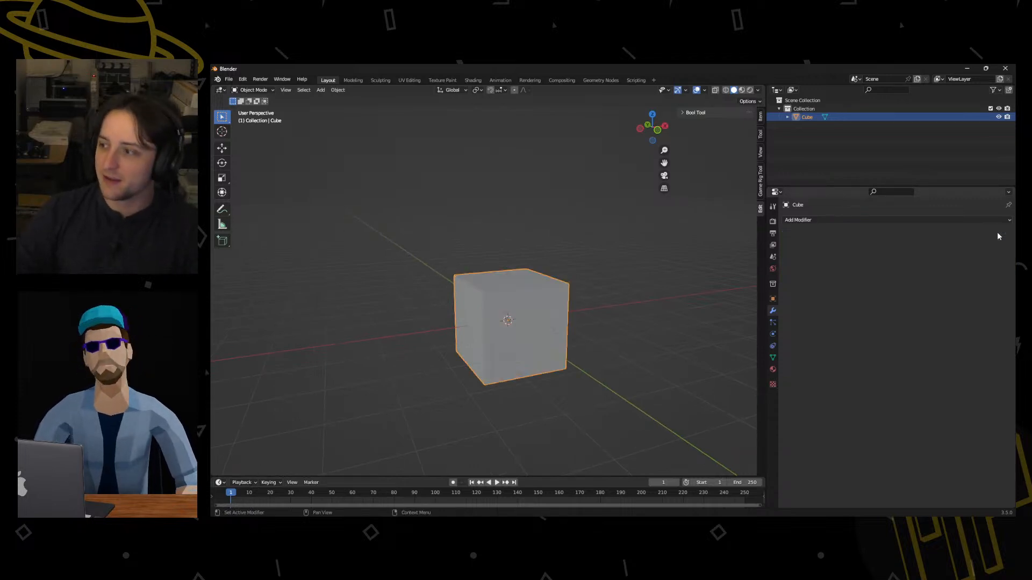
{"action": "left_click", "coordinate": [988, 220]}
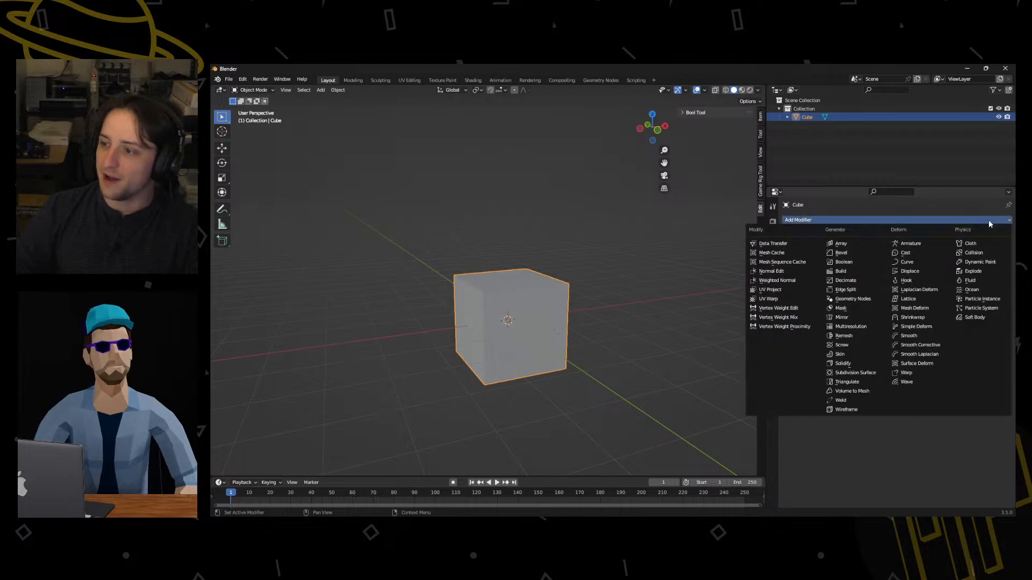
{"action": "left_click", "coordinate": [845, 280]}
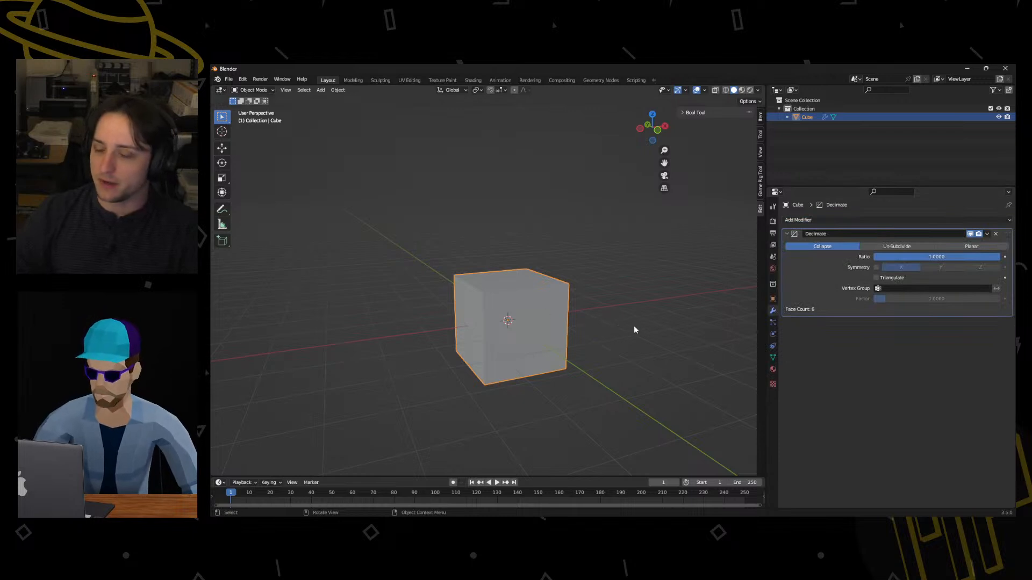
{"action": "middle_click_drag", "start_coordinate": [593, 324], "coordinate": [559, 309]}
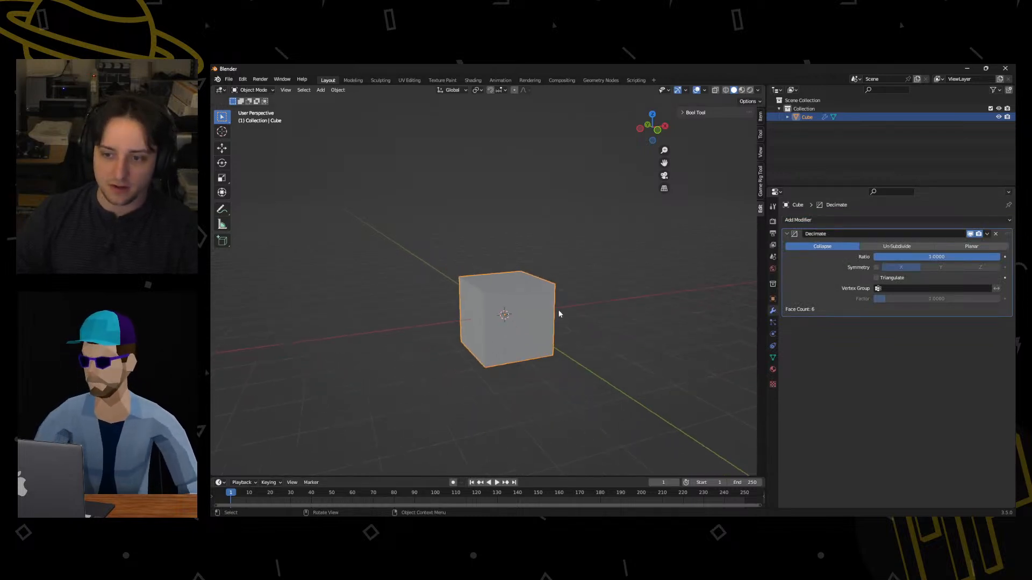
Delete the cube and add a Monkey mesh in its place.
{"action": "key", "text": "x"}
{"action": "left_click", "coordinate": [554, 307]}
{"action": "key", "text": "shift+a"}
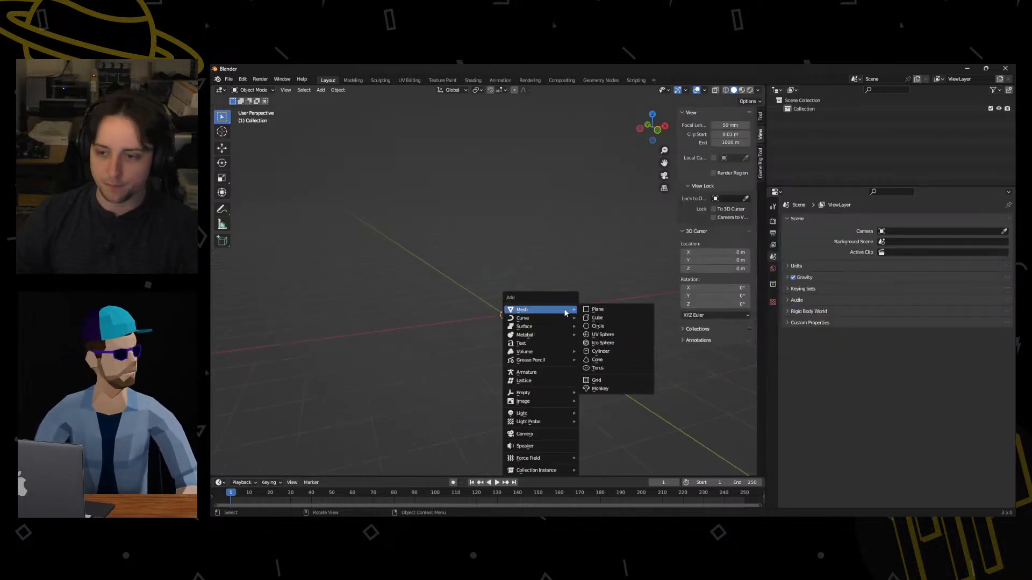
{"action": "mouse_move", "coordinate": [537, 310]}
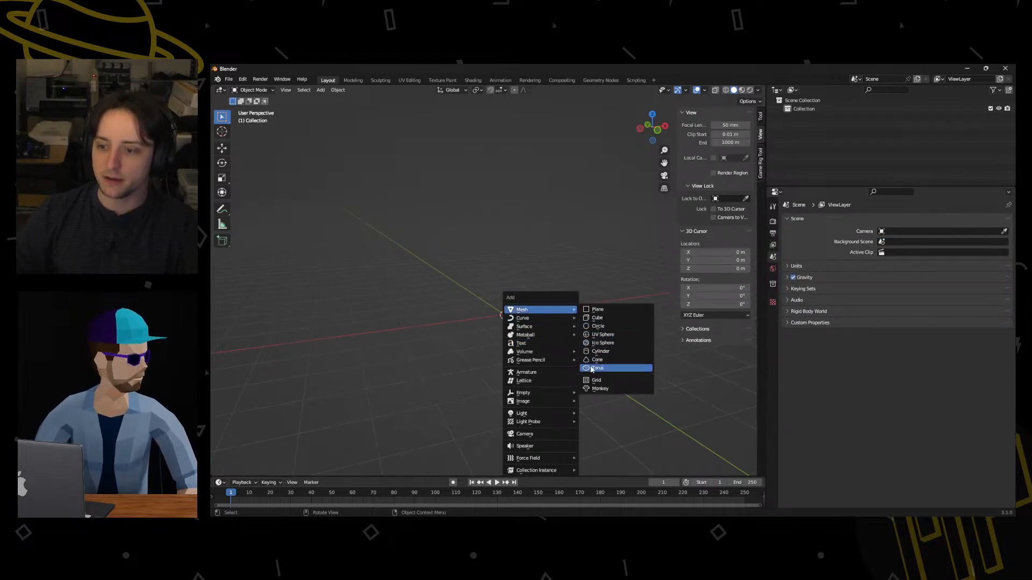
{"action": "left_click", "coordinate": [593, 390]}
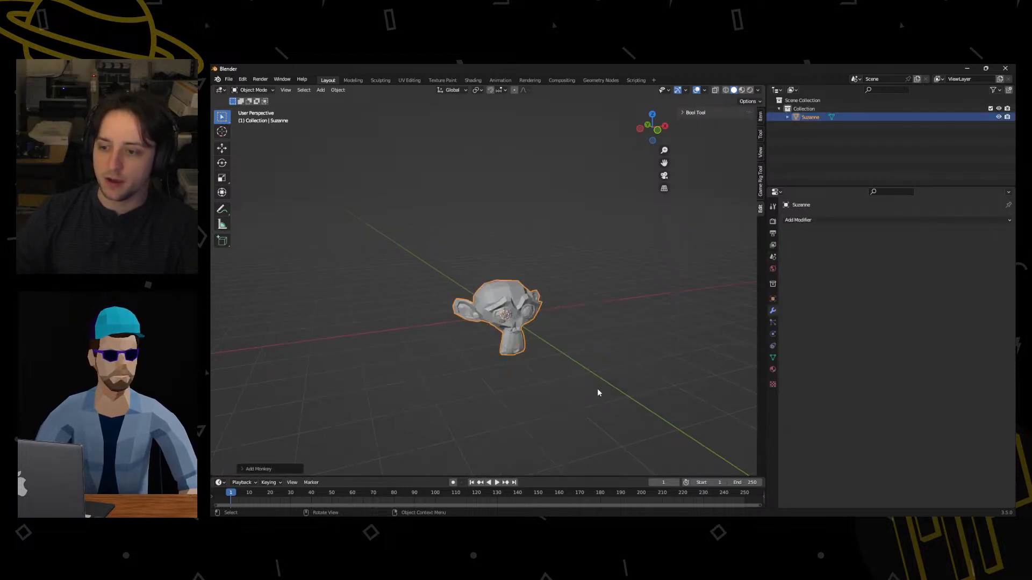
Add a Subdivision Surface modifier to the monkey head and apply it.
{"action": "left_click", "coordinate": [820, 222]}
{"action": "left_click", "coordinate": [838, 381]}
{"action": "left_click", "coordinate": [801, 219]}
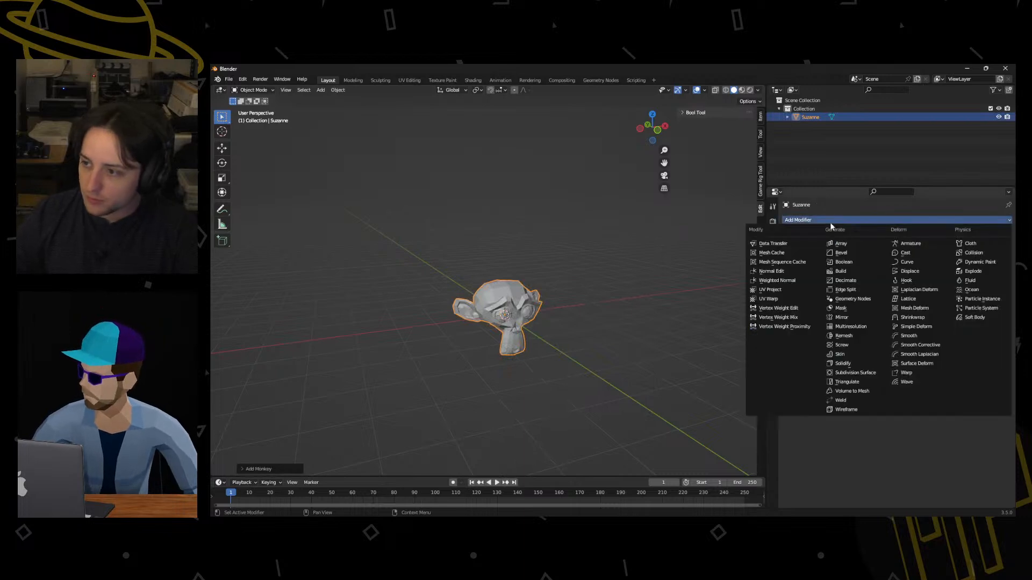
{"action": "left_click", "coordinate": [862, 375]}
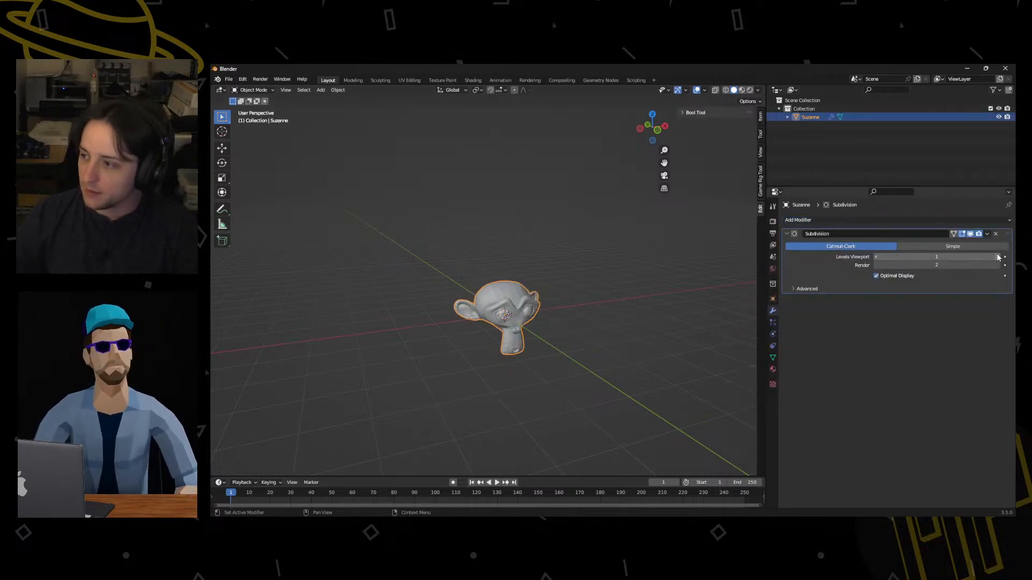
{"action": "left_click", "coordinate": [987, 235]}
{"action": "left_click", "coordinate": [957, 245]}
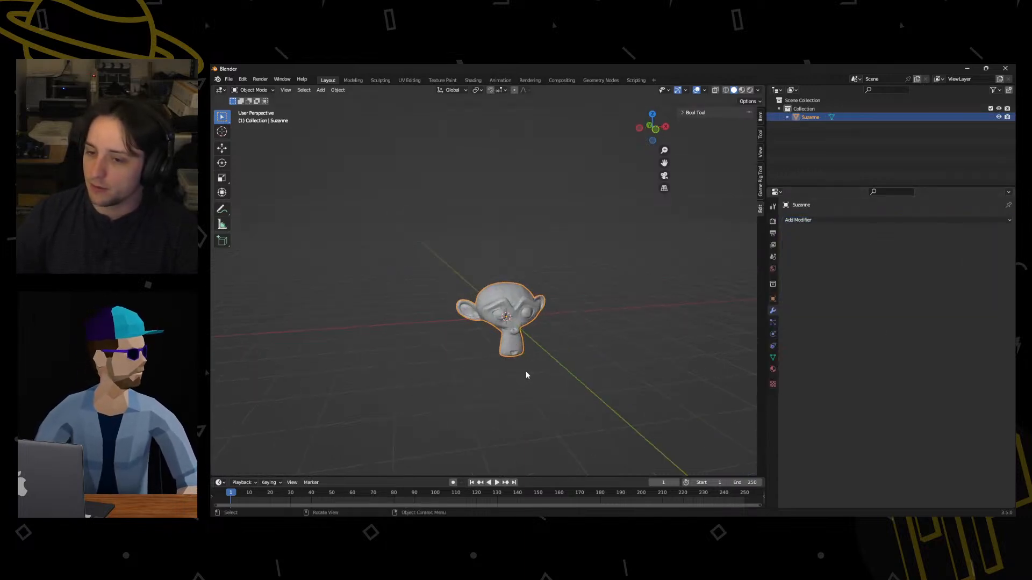
Shade the subdivided monkey head smooth.
{"action": "right_click", "coordinate": [516, 310]}
{"action": "left_click", "coordinate": [516, 310]}
{"action": "middle_click_drag", "start_coordinate": [555, 340], "coordinate": [519, 330]}
{"action": "scroll", "coordinate": [529, 357], "scroll_direction": "up", "scroll_amount": 3}
{"action": "scroll", "coordinate": [541, 380], "scroll_direction": "up", "scroll_amount": 2}
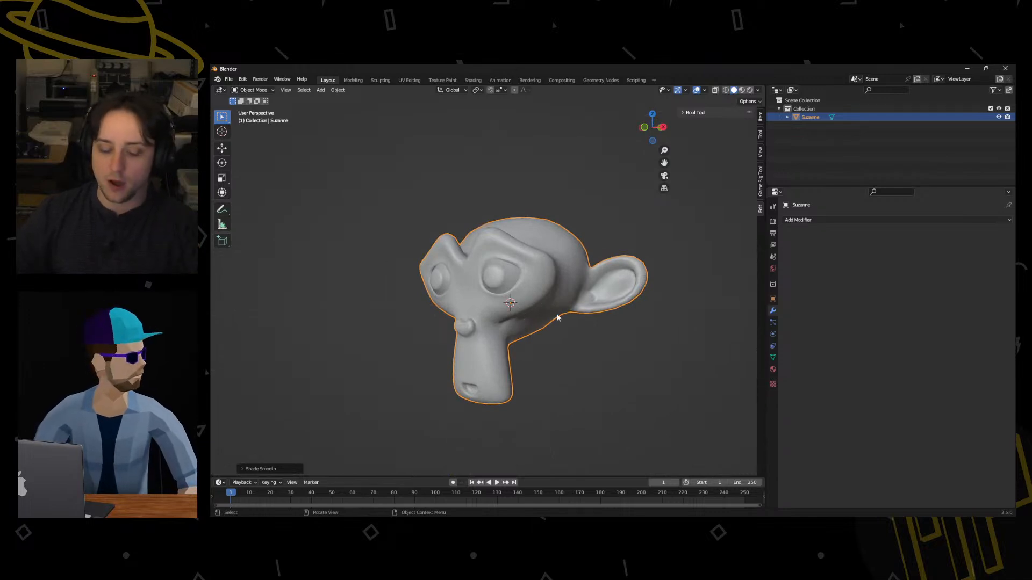
Examine the monkey head's dense mesh in Edit Mode, then return to Object Mode.
{"action": "key", "text": "ctrl+Tab"}
{"action": "left_click", "coordinate": [605, 314]}
{"action": "middle_click_drag", "start_coordinate": [558, 318], "coordinate": [481, 323]}
{"action": "scroll", "coordinate": [445, 400], "scroll_direction": "up", "scroll_amount": 3}
{"action": "scroll", "coordinate": [445, 400], "scroll_direction": "down", "scroll_amount": 4}
{"action": "middle_click_drag", "start_coordinate": [505, 282], "coordinate": [546, 276]}
{"action": "key", "text": "ctrl+Tab"}
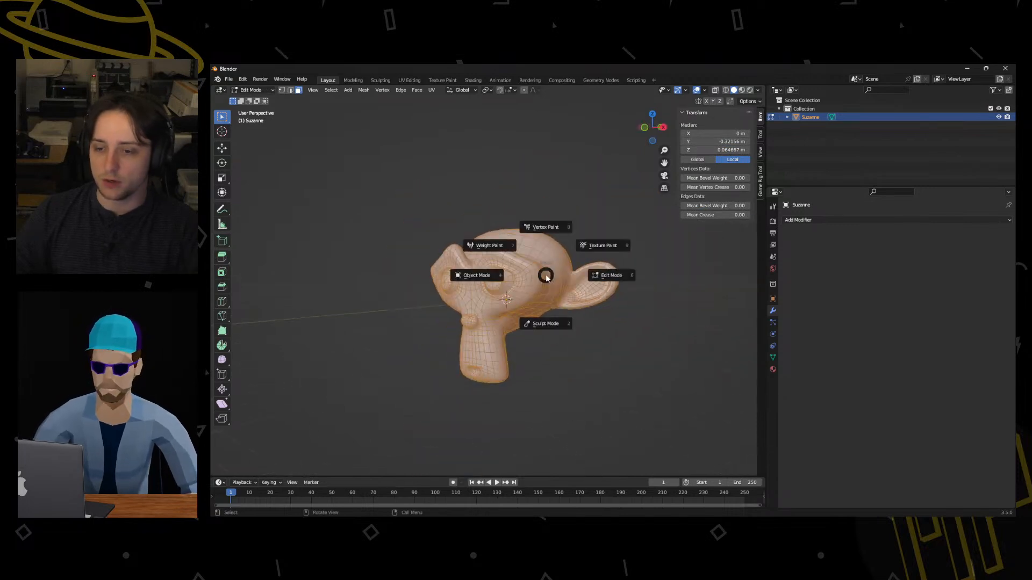
{"action": "left_click", "coordinate": [452, 274]}
{"action": "scroll", "coordinate": [451, 274], "scroll_direction": "up", "scroll_amount": 2}
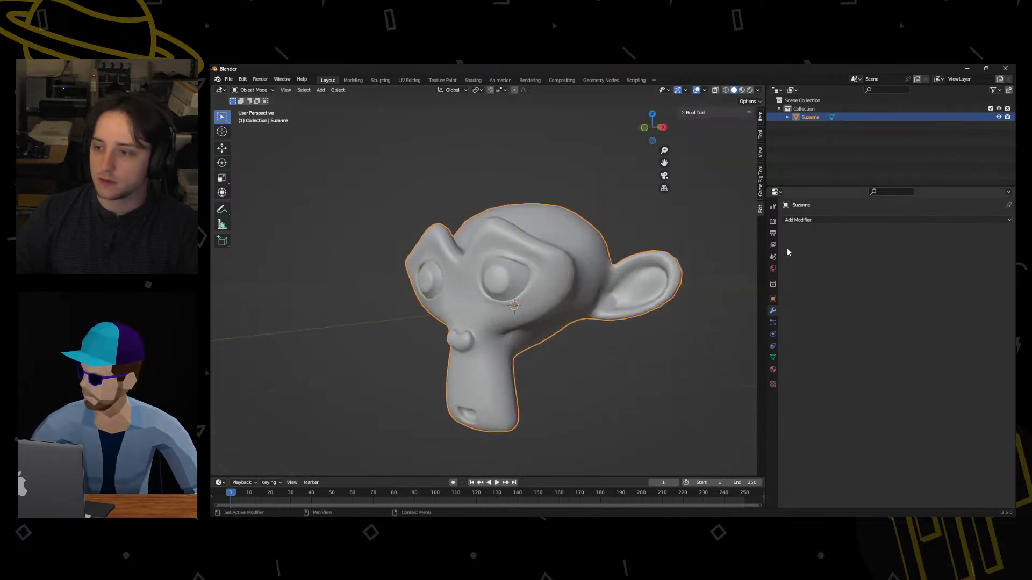
Add a Decimate modifier to the monkey head and lower its collapse ratio to 0.0625.
{"action": "left_click", "coordinate": [799, 220]}
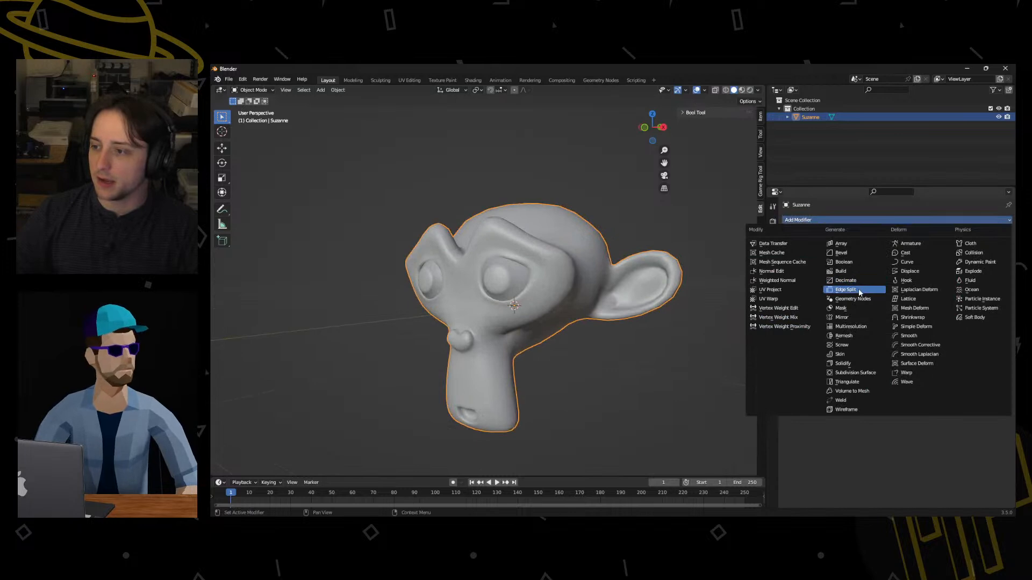
{"action": "left_click", "coordinate": [855, 281]}
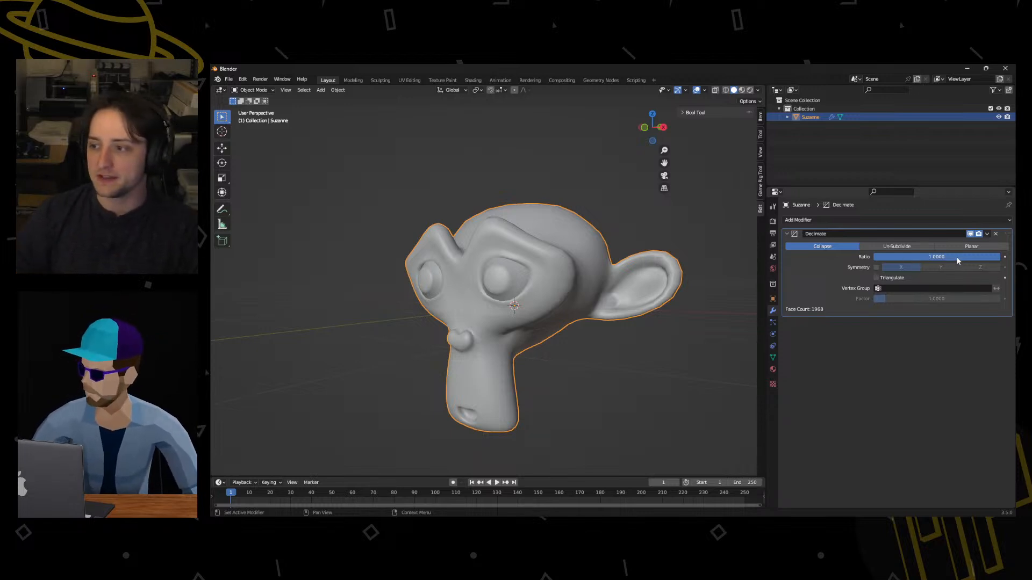
{"action": "left_click_drag", "start_coordinate": [966, 257], "coordinate": [881, 257]}
{"action": "middle_click_drag", "start_coordinate": [612, 272], "coordinate": [661, 271]}
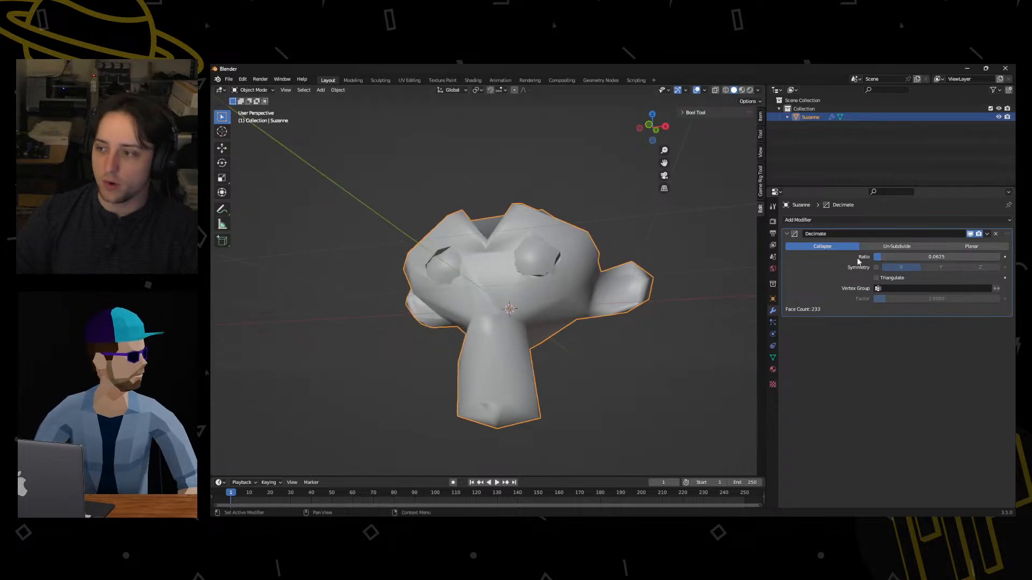
Enable X symmetry for the Decimate collapse, try low ratios, and set the ratio to 0.5296.
{"action": "left_click_drag", "start_coordinate": [882, 256], "coordinate": [875, 257]}
{"action": "middle_click_drag", "start_coordinate": [670, 324], "coordinate": [618, 322]}
{"action": "left_click_drag", "start_coordinate": [887, 254], "coordinate": [908, 255]}
{"action": "left_click", "coordinate": [876, 268]}
{"action": "mouse_move", "coordinate": [742, 266]}
{"action": "middle_mouse_down"}
{"action": "mouse_move", "coordinate": [651, 264]}
{"action": "mouse_move", "coordinate": [752, 269]}
{"action": "middle_mouse_up"}
{"action": "left_click_drag", "start_coordinate": [913, 257], "coordinate": [901, 257]}
{"action": "middle_click_drag", "start_coordinate": [592, 299], "coordinate": [645, 304]}
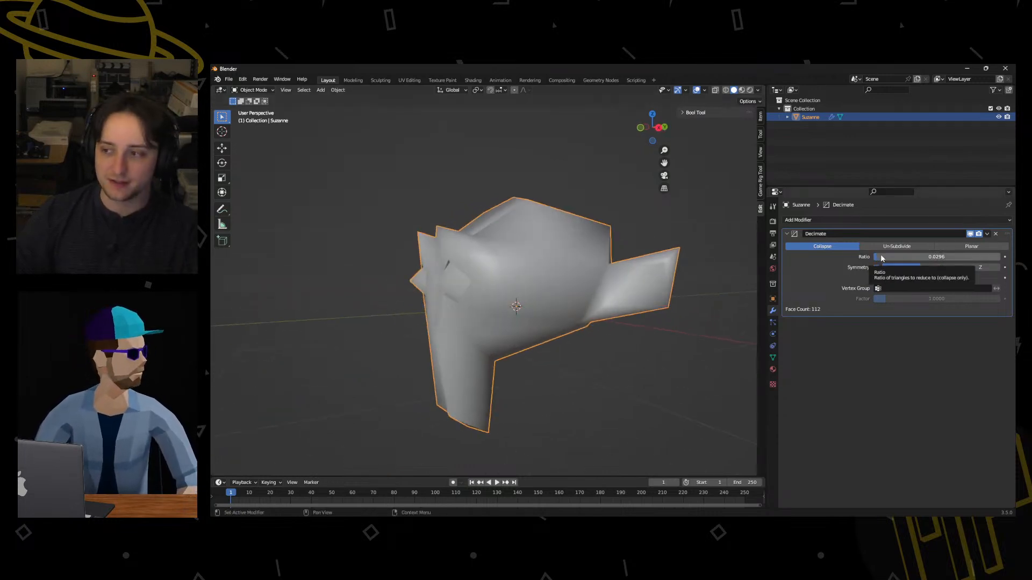
{"action": "left_click_drag", "start_coordinate": [881, 258], "coordinate": [941, 260]}
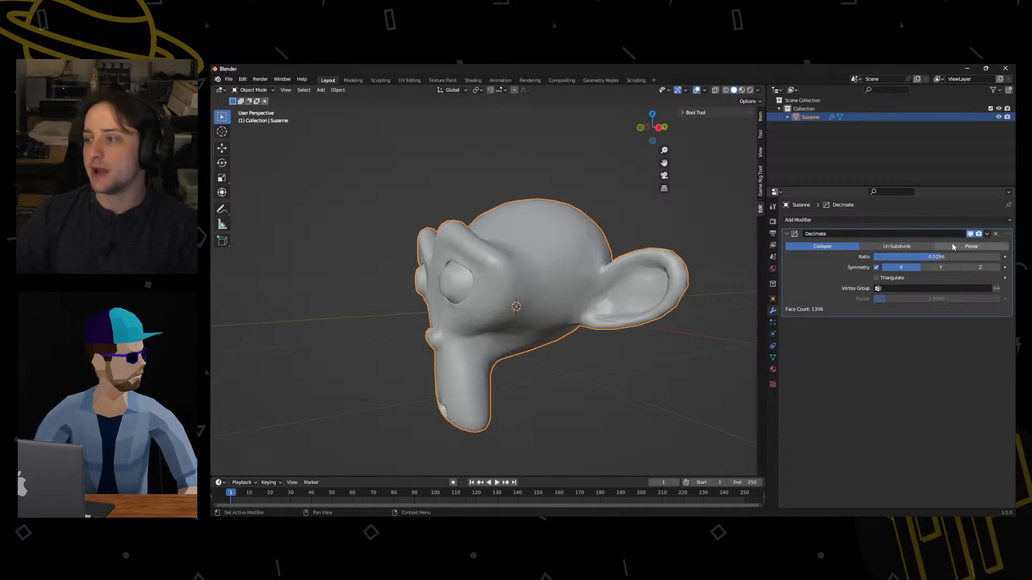
{"action": "middle_click_drag", "start_coordinate": [742, 282], "coordinate": [750, 306]}
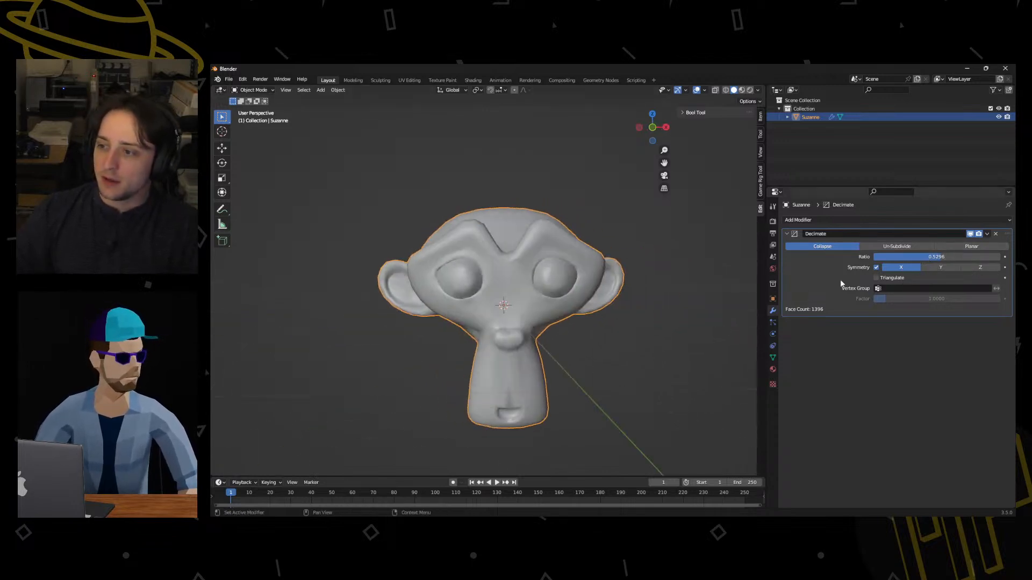
Switch the Decimate modifier to Un-Subdivide and raise the iterations step by step to 8.
{"action": "left_click", "coordinate": [871, 247]}
{"action": "middle_click_drag", "start_coordinate": [701, 366], "coordinate": [834, 301]}
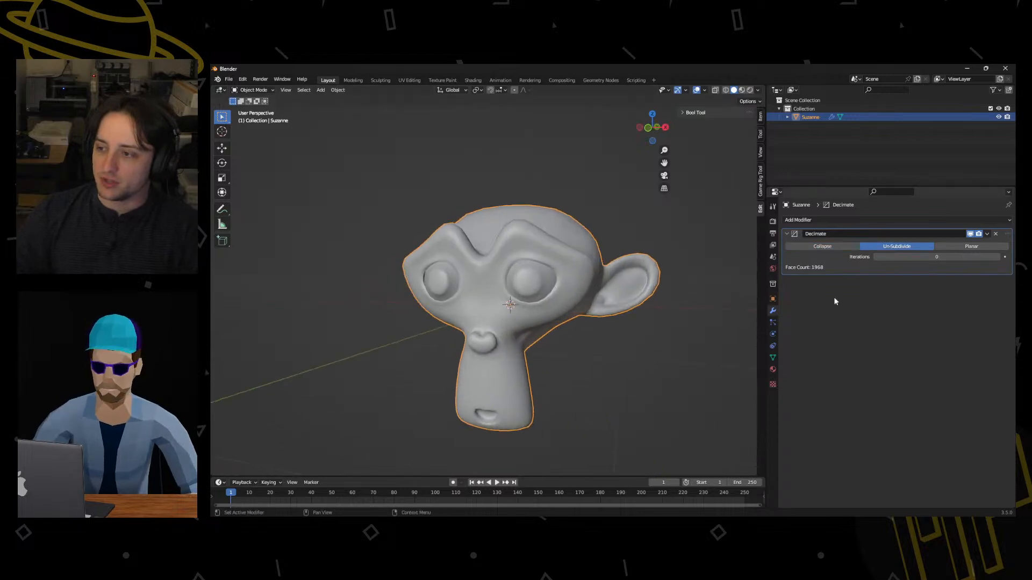
{"action": "left_click", "coordinate": [998, 257]}
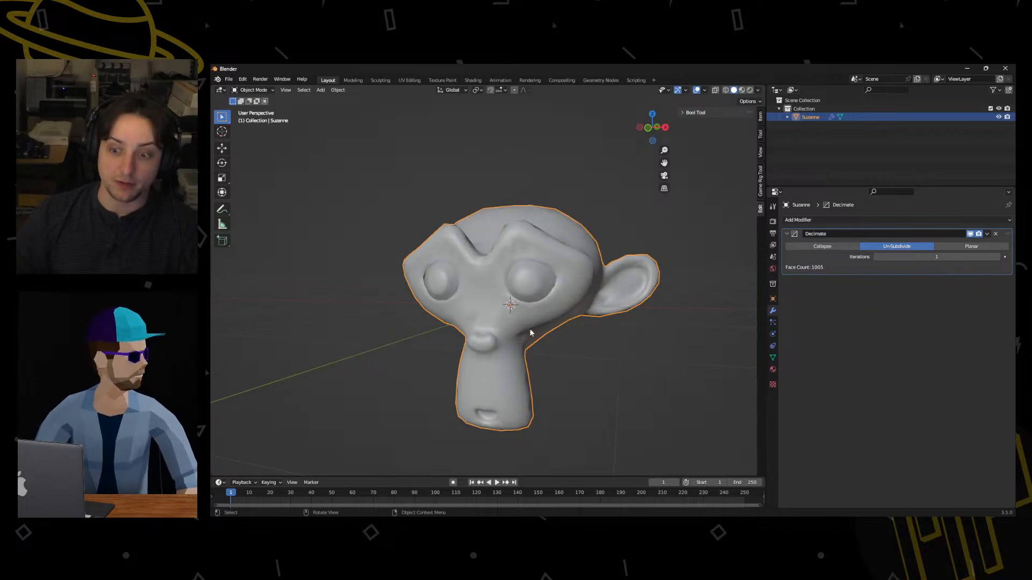
{"action": "left_click", "coordinate": [999, 257]}
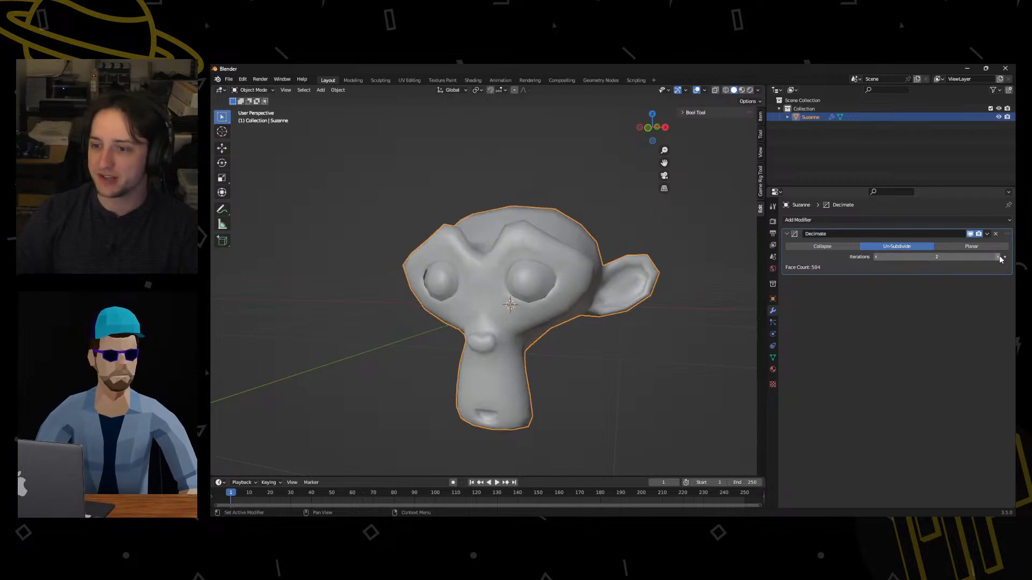
{"action": "left_click", "coordinate": [999, 256]}
{"action": "left_click", "coordinate": [998, 257]}
{"action": "left_click", "coordinate": [998, 256]}
{"action": "left_click", "coordinate": [999, 256]}
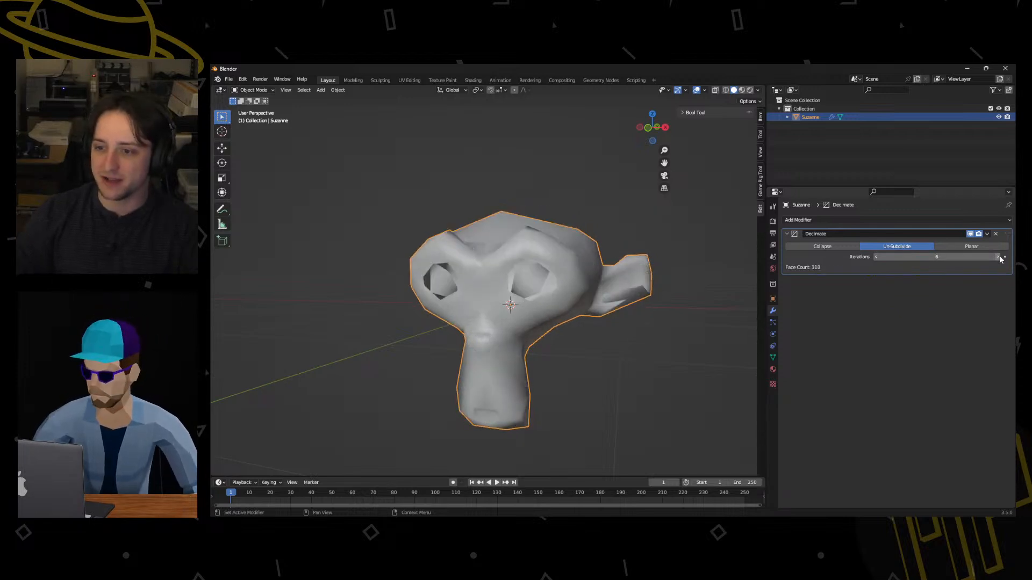
{"action": "left_click", "coordinate": [999, 256]}
{"action": "left_click", "coordinate": [999, 256]}
Inspect the monkey head's unapplied mesh in Edit Mode, then return to Object Mode.
{"action": "middle_click_drag", "start_coordinate": [664, 314], "coordinate": [619, 346]}
{"action": "middle_click_drag", "start_coordinate": [528, 312], "coordinate": [572, 248]}
{"action": "key", "text": "ctrl+Tab"}
{"action": "left_click", "coordinate": [643, 255]}
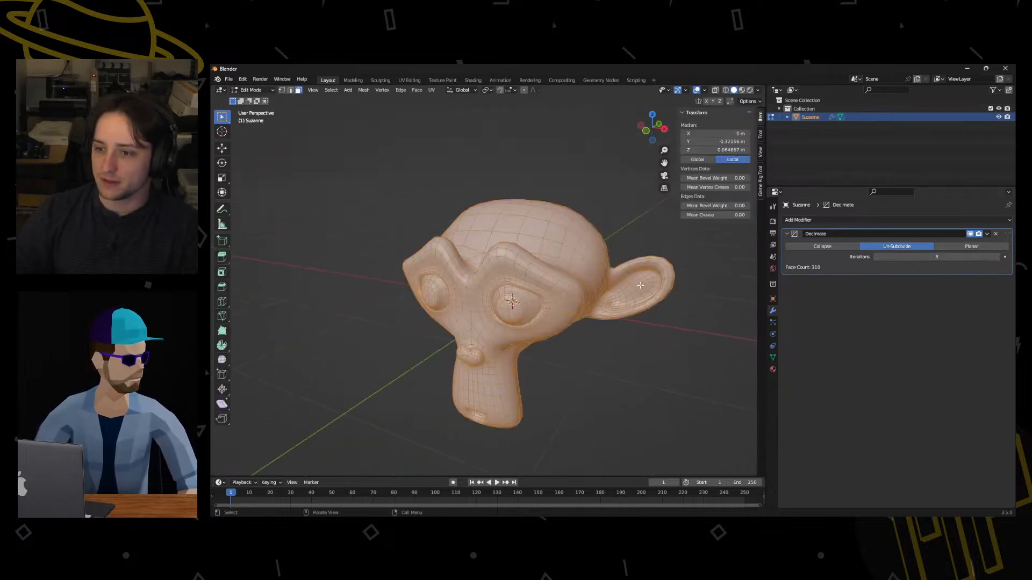
{"action": "key", "text": "ctrl+Tab"}
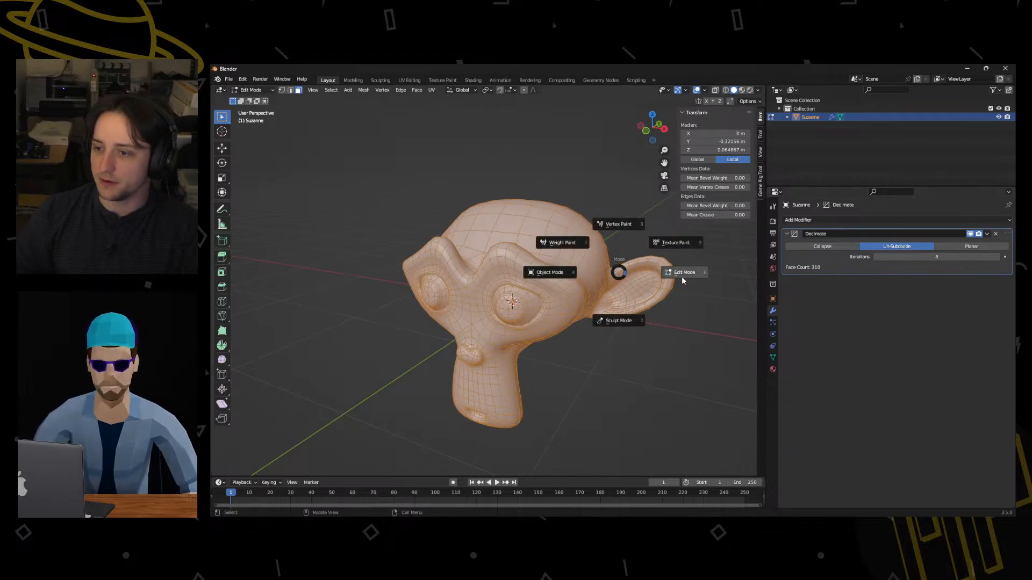
{"action": "left_click", "coordinate": [547, 272]}
Apply the Decimate modifier with 8 un-subdivide iterations and enter Edit Mode on the monkey head.
{"action": "left_click", "coordinate": [987, 234]}
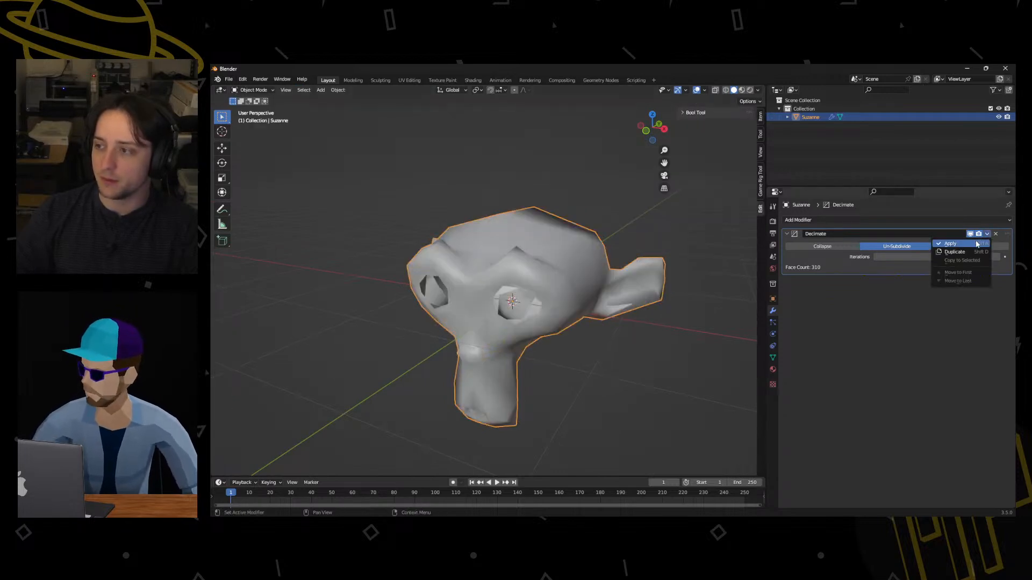
{"action": "left_click", "coordinate": [908, 243]}
{"action": "key", "text": "ctrl+Tab"}
{"action": "left_click", "coordinate": [597, 303]}
{"action": "middle_click_drag", "start_coordinate": [599, 369], "coordinate": [518, 353]}
Examine the reduced topology by selecting individual faces around the monkey's nose, brow and cheeks.
{"action": "left_click", "coordinate": [512, 295]}
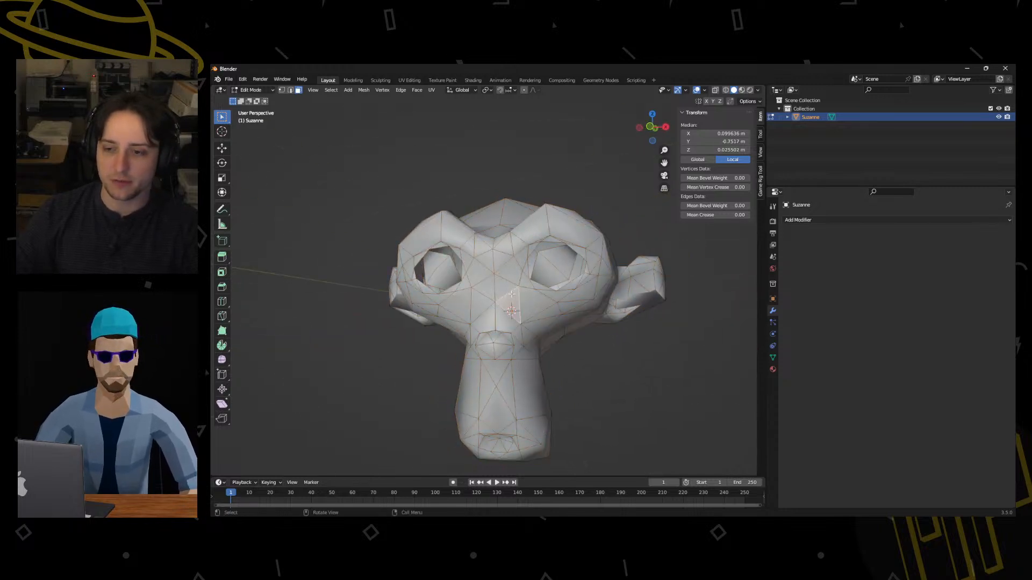
{"action": "left_click", "coordinate": [512, 269]}
{"action": "left_click", "coordinate": [519, 293], "text": "shift"}
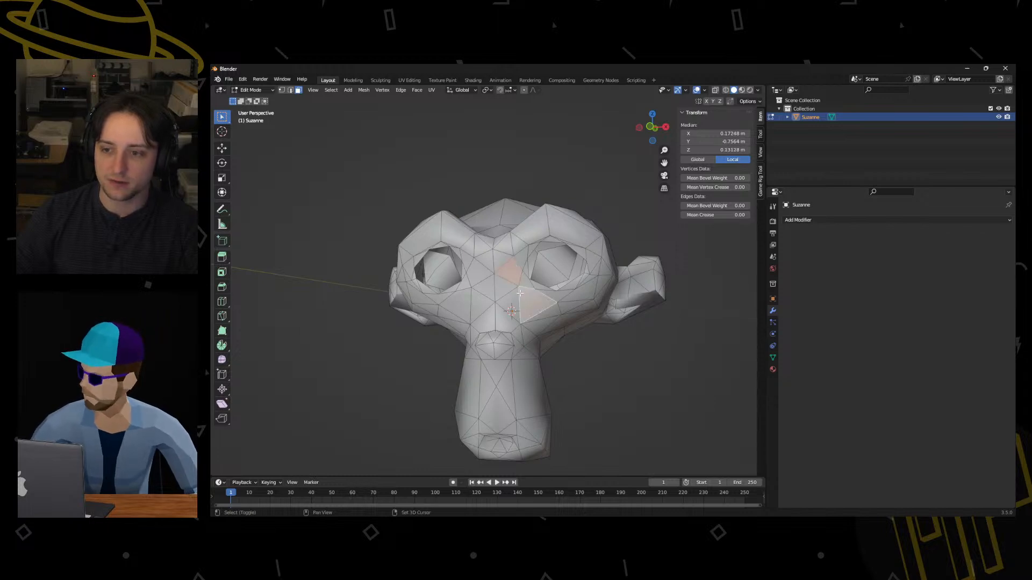
{"action": "left_click", "coordinate": [509, 288], "text": "shift"}
{"action": "left_click", "coordinate": [506, 304], "text": "shift"}
{"action": "left_click", "coordinate": [504, 317], "text": "shift"}
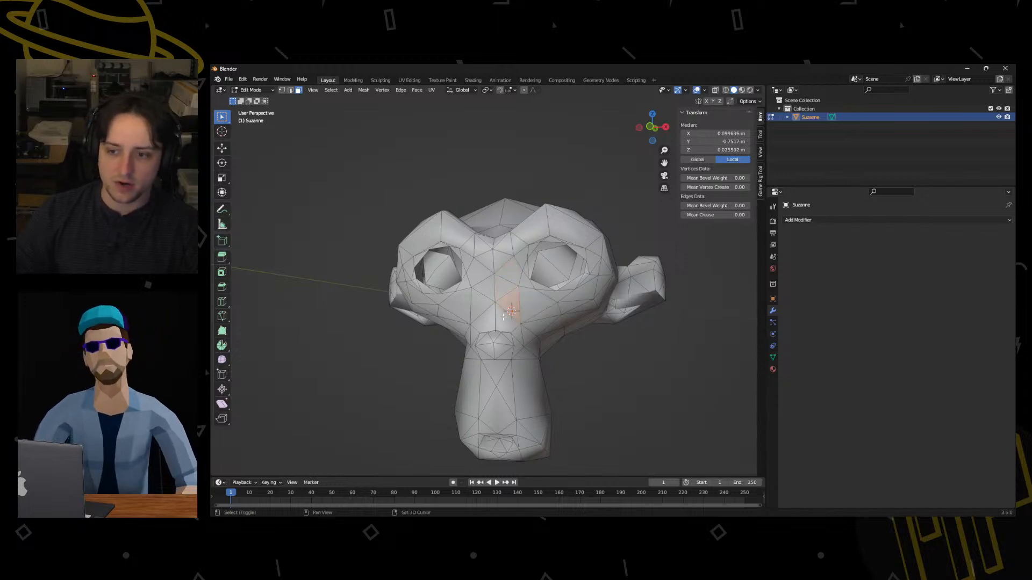
{"action": "left_click", "coordinate": [503, 324]}
{"action": "left_click", "coordinate": [486, 322], "text": "shift"}
{"action": "left_click", "coordinate": [478, 310]}
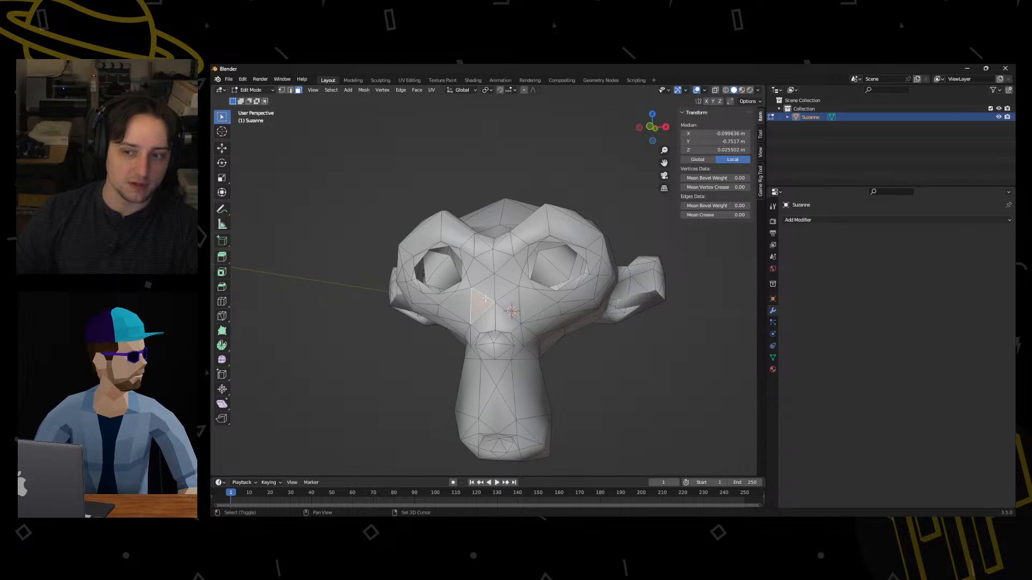
{"action": "left_click", "coordinate": [489, 294], "text": "shift"}
{"action": "left_click", "coordinate": [462, 313]}
{"action": "middle_click_drag", "start_coordinate": [457, 330], "coordinate": [470, 332]}
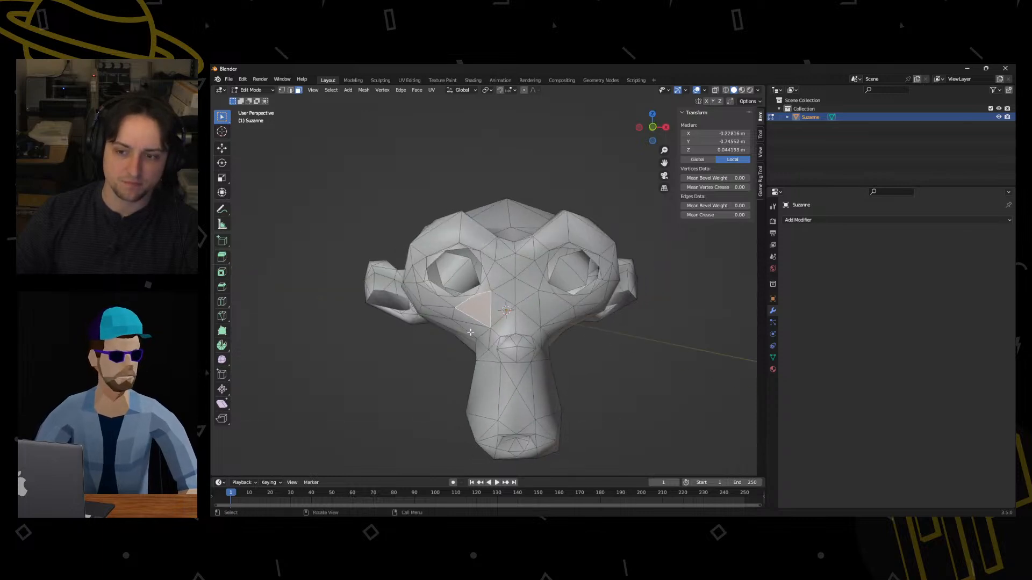
{"action": "middle_click_drag", "start_coordinate": [467, 284], "coordinate": [558, 327]}
Undo the face selections and the applied Decimate modifier to restore the dense mesh in Edit Mode.
{"action": "key", "text": "ctrl+z"}
{"action": "key", "text": "ctrl+z"}
{"action": "key", "text": "ctrl+z"}
{"action": "key", "text": "ctrl+z"}
{"action": "key", "text": "ctrl+z"}
{"action": "key", "text": "ctrl+z"}
{"action": "key", "text": "ctrl+z"}
{"action": "key", "text": "ctrl+z"}
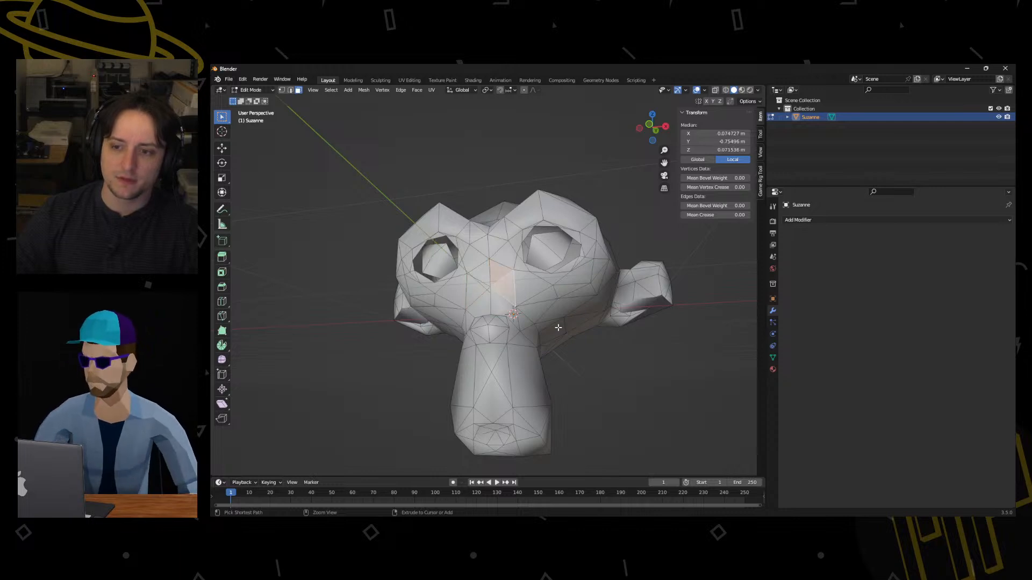
{"action": "key", "text": "ctrl+z"}
{"action": "key", "text": "ctrl+z"}
{"action": "key", "text": "ctrl+z"}
{"action": "key", "text": "ctrl+z"}
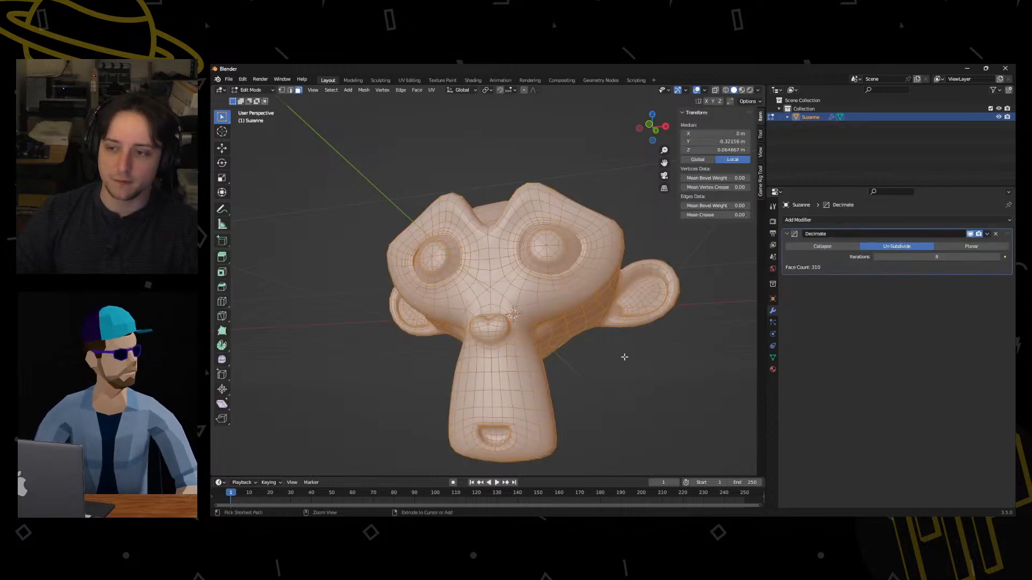
Examine the dense mesh's edge flow by selecting face loops along the side and front of the head.
{"action": "middle_click_drag", "start_coordinate": [609, 321], "coordinate": [542, 327]}
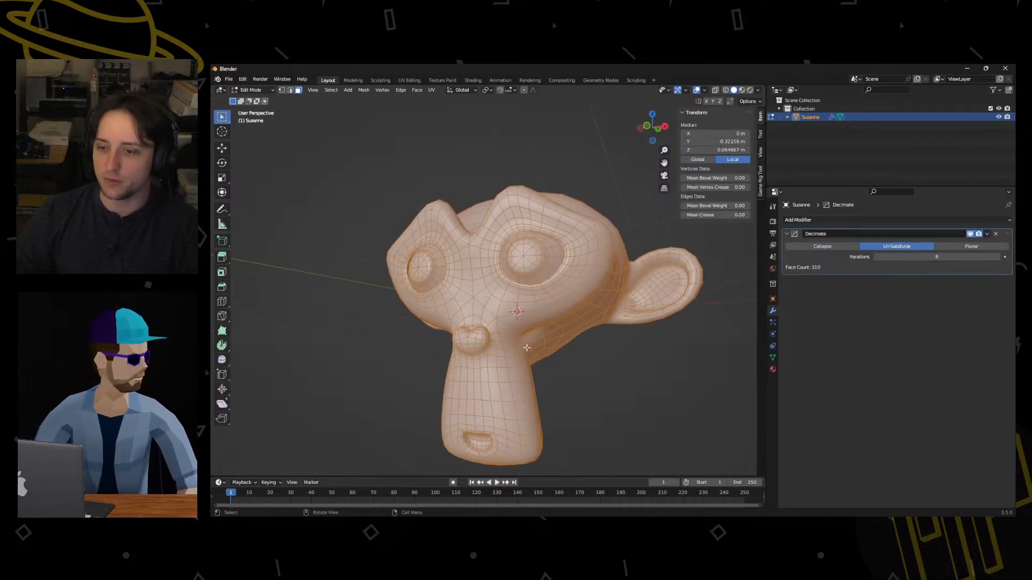
{"action": "middle_click_drag", "start_coordinate": [574, 407], "coordinate": [519, 428]}
{"action": "left_click", "coordinate": [486, 341]}
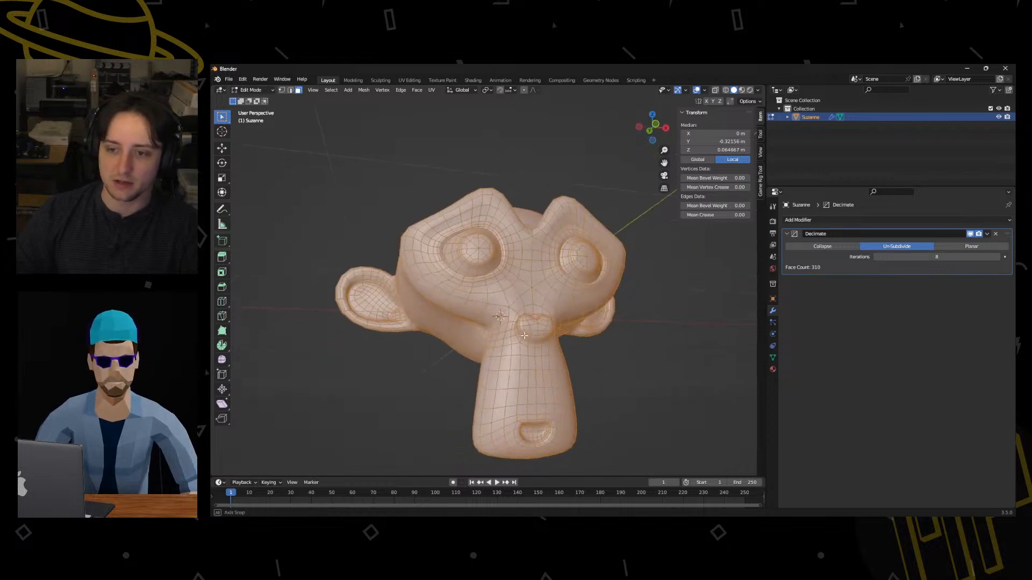
{"action": "middle_click_drag", "start_coordinate": [486, 341], "coordinate": [396, 236]}
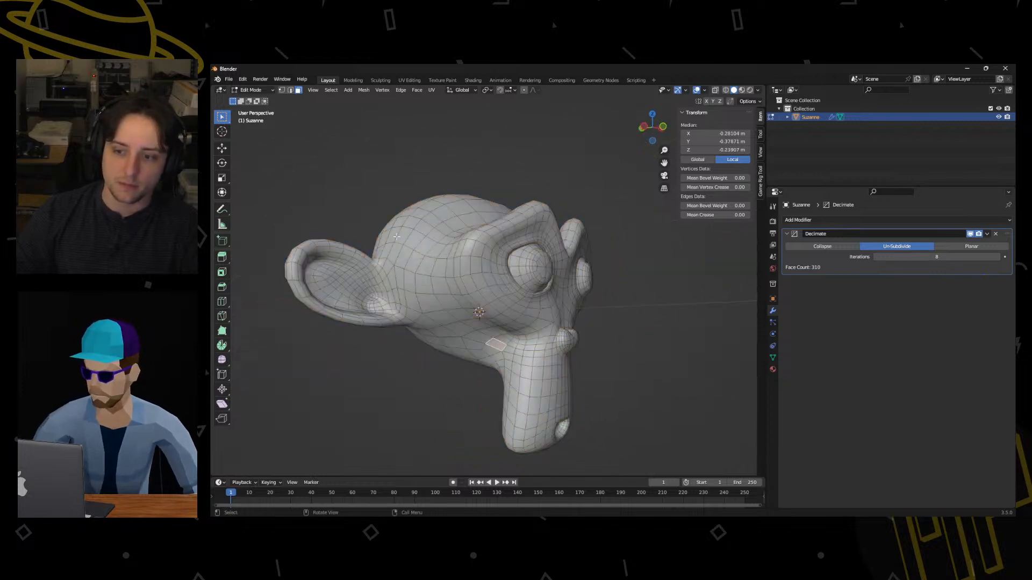
{"action": "left_click", "coordinate": [440, 282], "text": "alt"}
{"action": "middle_click_drag", "start_coordinate": [574, 360], "coordinate": [443, 339]}
{"action": "left_click", "coordinate": [494, 329], "text": "alt"}
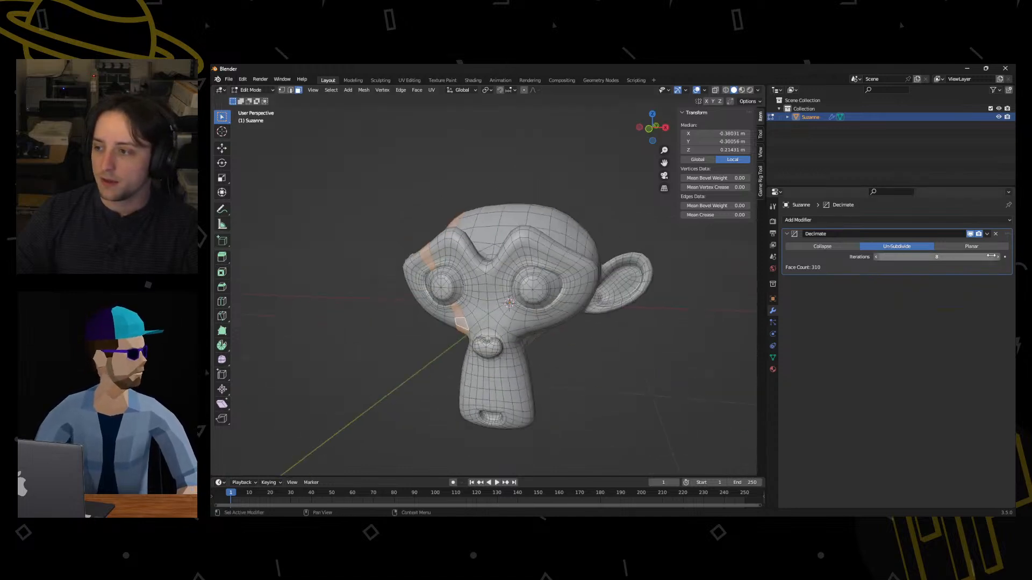
Set the Decimate modifier's Un-Subdivide iterations to 2.
{"action": "left_click", "coordinate": [878, 257]}
{"action": "left_click", "coordinate": [878, 258]}
{"action": "left_click", "coordinate": [878, 258]}
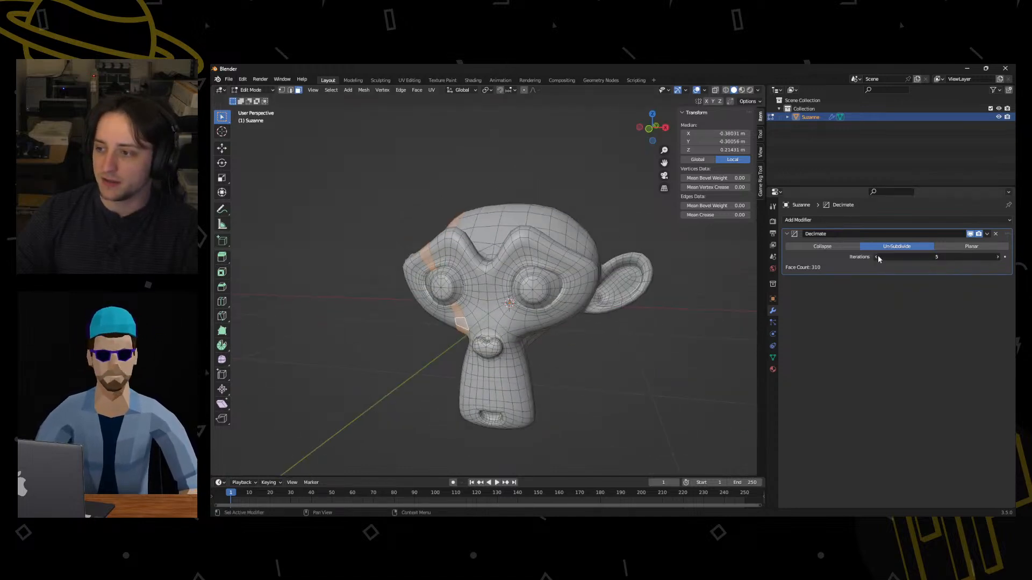
{"action": "left_click", "coordinate": [879, 258]}
{"action": "left_click", "coordinate": [878, 258]}
{"action": "left_click", "coordinate": [878, 258]}
{"action": "left_click", "coordinate": [998, 258]}
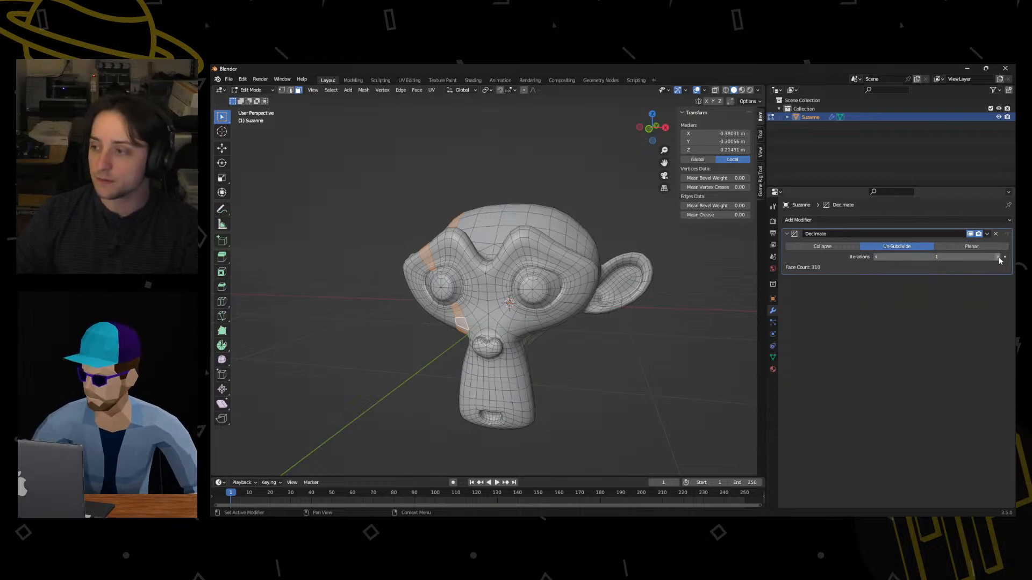
Return to Object Mode, apply the Decimate modifier with 2 iterations, and reopen the head in Edit Mode.
{"action": "left_click", "coordinate": [986, 234]}
{"action": "key", "text": "Tab"}
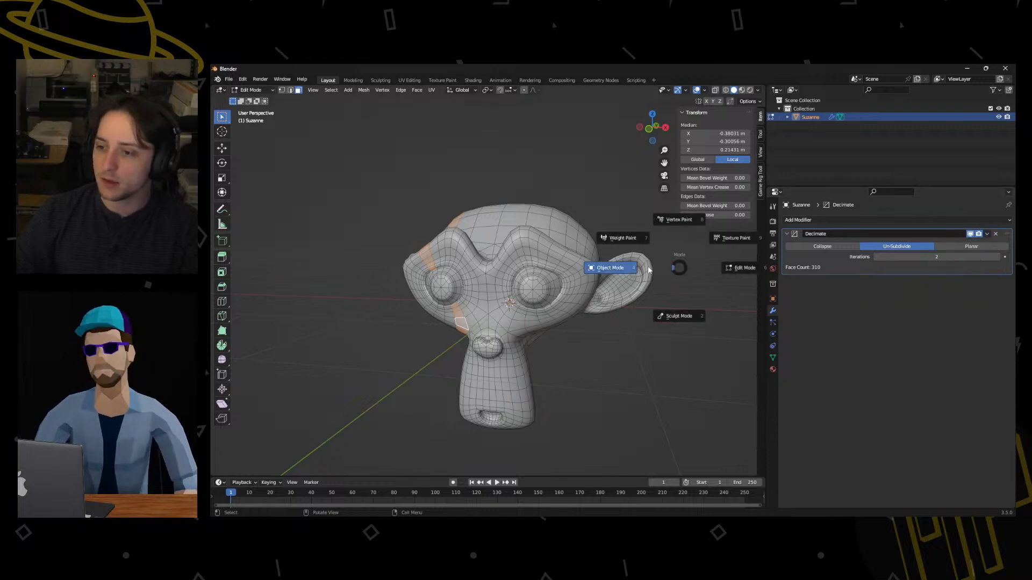
{"action": "left_click", "coordinate": [610, 268]}
{"action": "left_click", "coordinate": [987, 234]}
{"action": "left_click", "coordinate": [951, 242]}
{"action": "key", "text": "ctrl+Tab"}
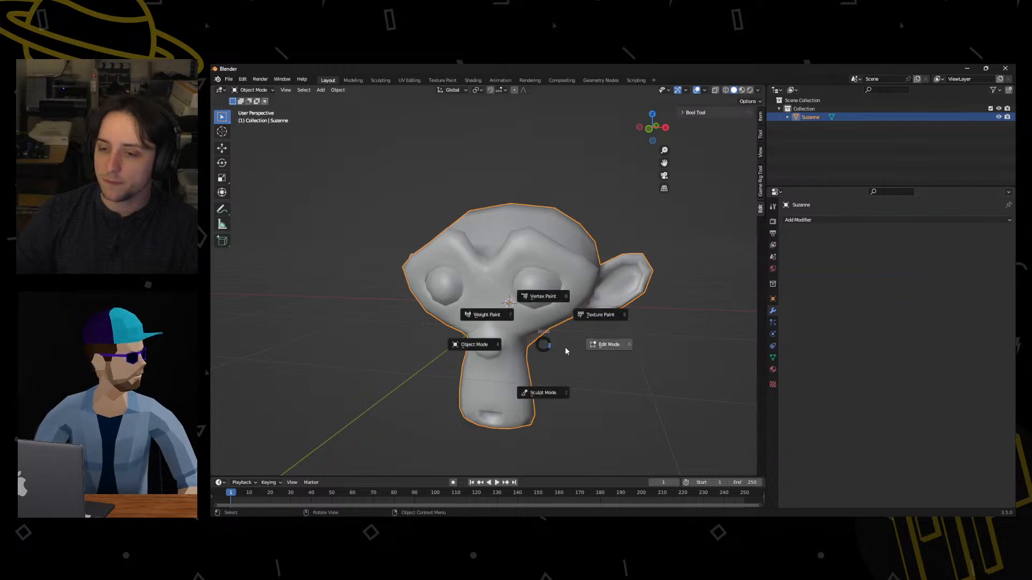
{"action": "left_click", "coordinate": [606, 348]}
Inspect the un-subdivided mesh up close around the face, then return to Object Mode.
{"action": "middle_click_drag", "start_coordinate": [603, 380], "coordinate": [534, 379]}
{"action": "scroll", "coordinate": [499, 328], "scroll_direction": "up", "scroll_amount": 3}
{"action": "key", "text": "ctrl+z"}
{"action": "scroll", "coordinate": [491, 367], "scroll_direction": "down", "scroll_amount": 1}
{"action": "scroll", "coordinate": [491, 367], "scroll_direction": "down", "scroll_amount": 5}
{"action": "scroll", "coordinate": [534, 380], "scroll_direction": "up", "scroll_amount": 5}
{"action": "key", "text": "ctrl+Tab"}
{"action": "left_click", "coordinate": [490, 347]}
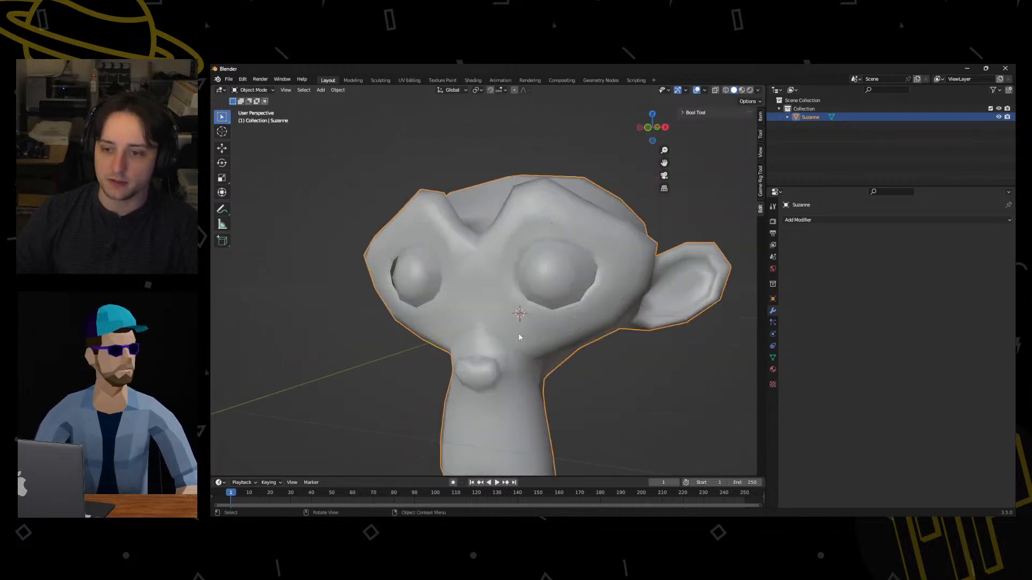
Undo applying the Decimate modifier so it is editable on the monkey head again.
{"action": "left_click", "coordinate": [846, 219]}
{"action": "key", "text": "Escape"}
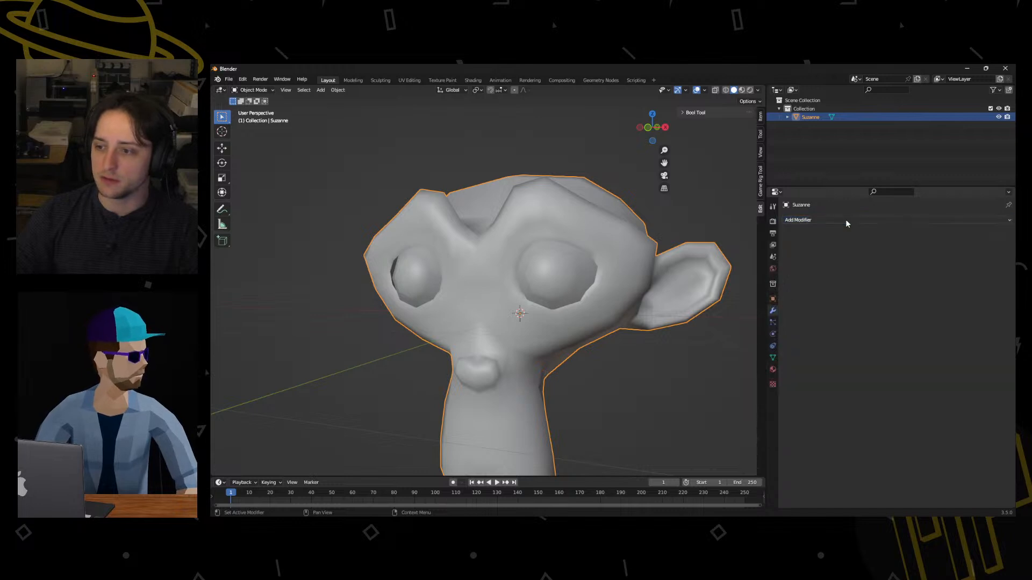
{"action": "key", "text": "Tab"}
{"action": "key", "text": "Tab"}
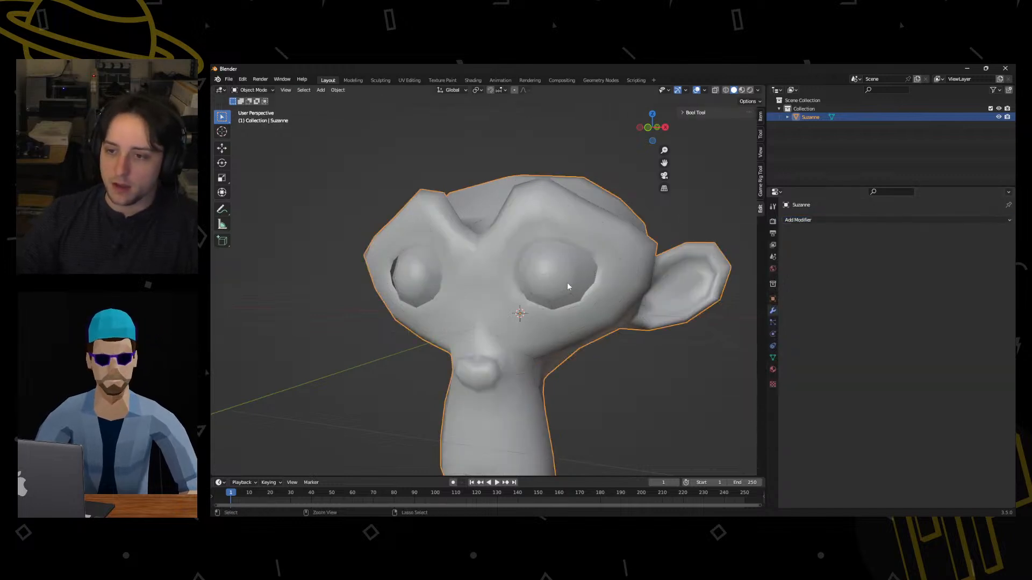
{"action": "key", "text": "ctrl+z"}
Set the Decimate modifier to Planar with a 19° angle limit and try the Seam, Material and Normal delimit options.
{"action": "left_click", "coordinate": [949, 246]}
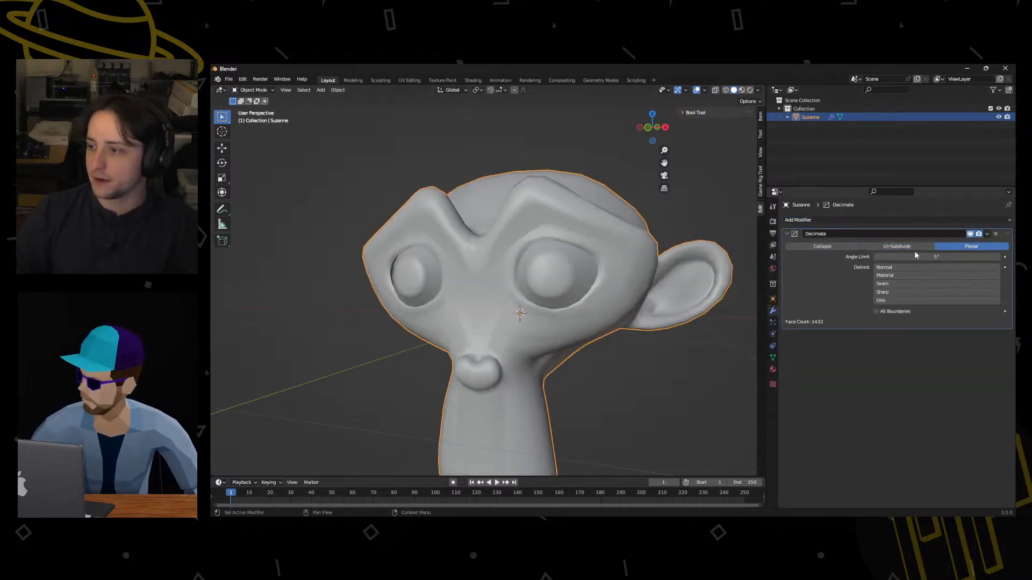
{"action": "left_click_drag", "start_coordinate": [927, 257], "coordinate": [951, 257]}
{"action": "left_click", "coordinate": [900, 285]}
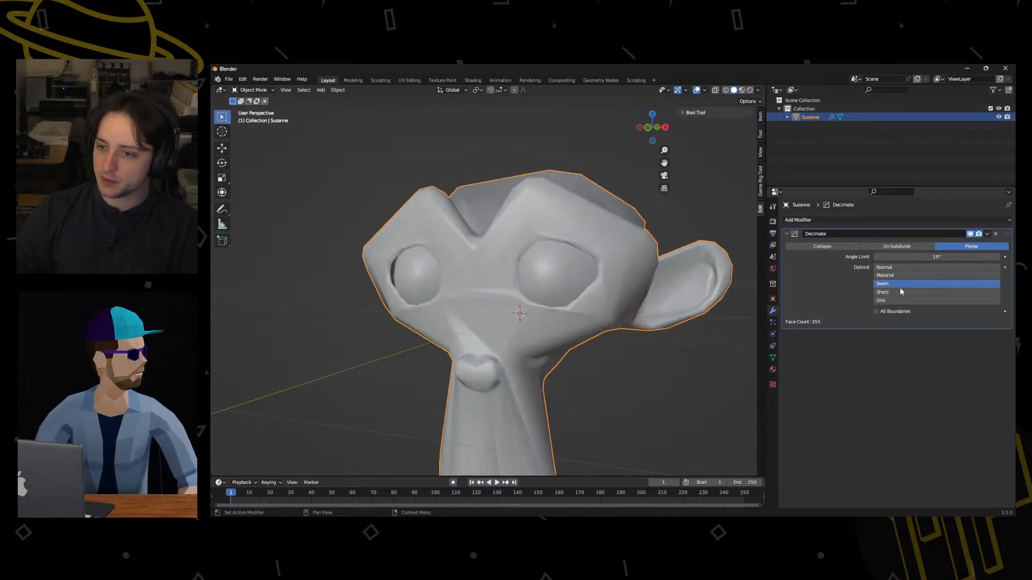
{"action": "left_click", "coordinate": [895, 276]}
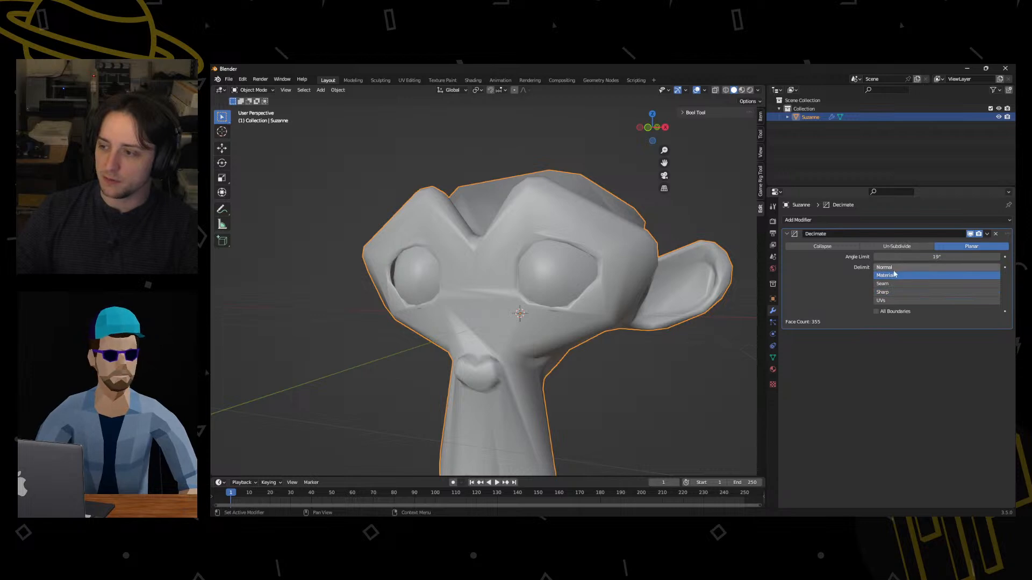
{"action": "left_click", "coordinate": [893, 267]}
Switch the Decimate modifier back to Collapse with a ratio of 0.7697.
{"action": "left_click_drag", "start_coordinate": [895, 256], "coordinate": [946, 257]}
{"action": "left_click", "coordinate": [834, 247]}
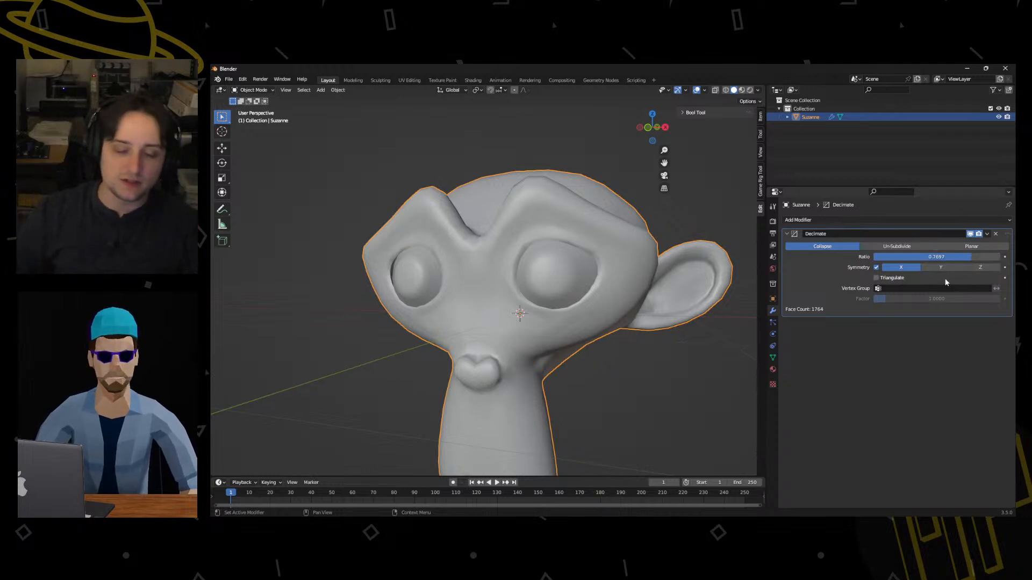
Remove the Decimate modifier from the monkey head and add an Edge Split modifier instead.
{"action": "left_click", "coordinate": [990, 236]}
{"action": "left_click", "coordinate": [987, 243]}
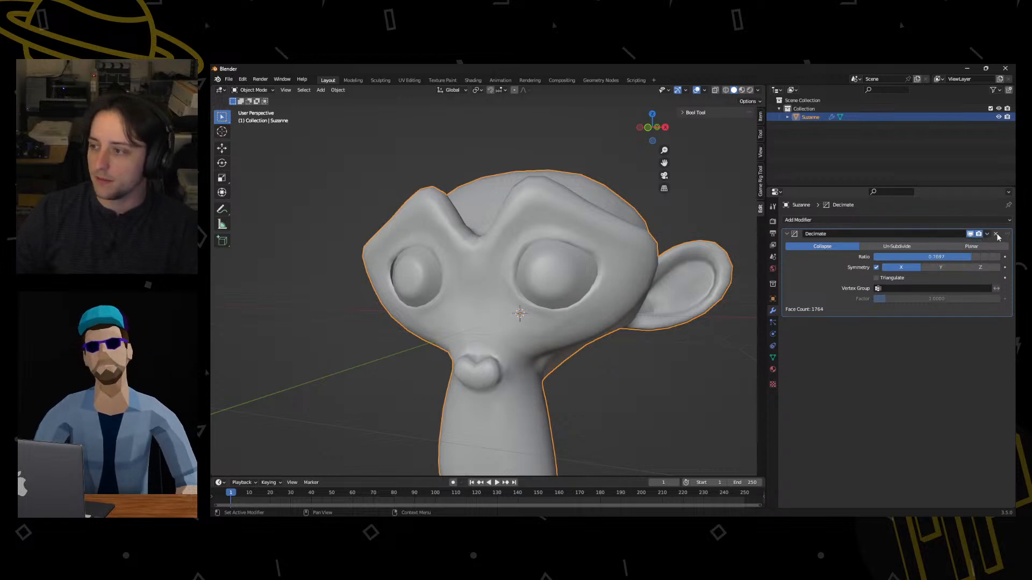
{"action": "left_click", "coordinate": [812, 221]}
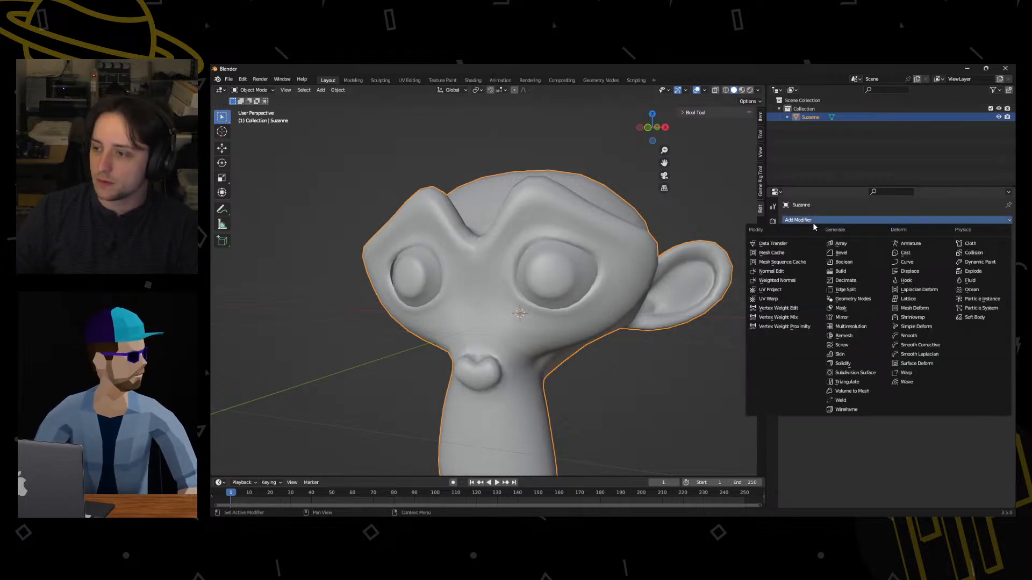
{"action": "left_click", "coordinate": [859, 292]}
{"action": "scroll", "coordinate": [565, 377], "scroll_direction": "down", "scroll_amount": 2}
{"action": "middle_click_drag", "start_coordinate": [566, 377], "coordinate": [546, 371]}
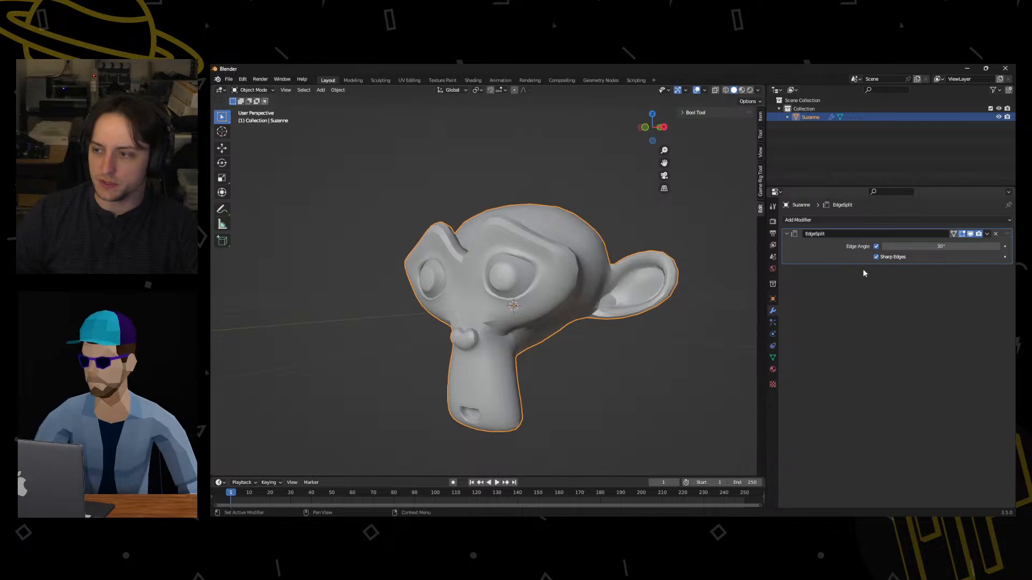
{"action": "scroll", "coordinate": [659, 335], "scroll_direction": "up", "scroll_amount": 2}
{"action": "middle_click_drag", "start_coordinate": [697, 335], "coordinate": [718, 334]}
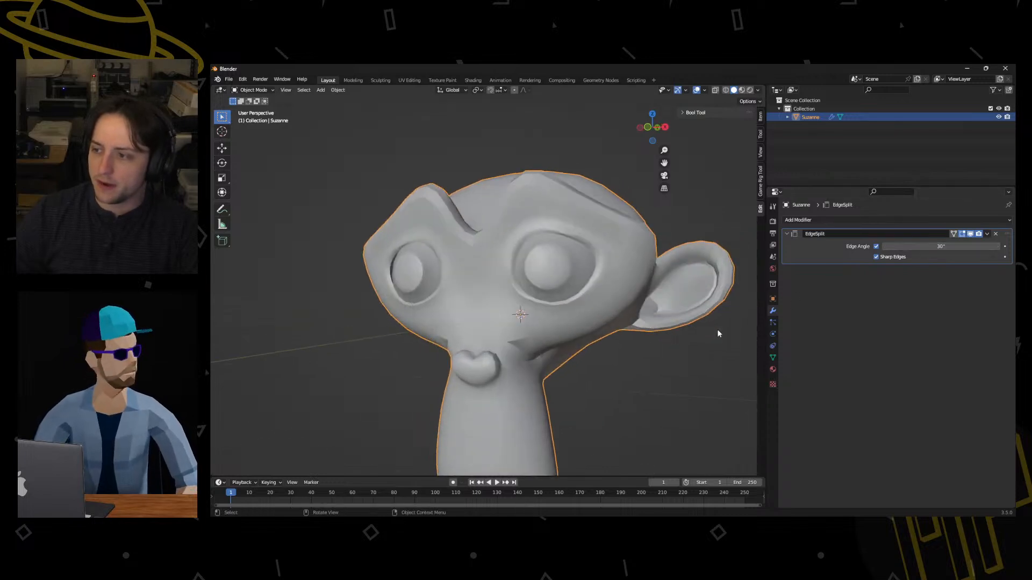
Set the Edge Split modifier's edge angle to 0° and apply the modifier to the monkey head.
{"action": "mouse_move", "coordinate": [941, 246]}
{"action": "left_mouse_down"}
{"action": "mouse_move", "coordinate": [974, 246]}
{"action": "mouse_move", "coordinate": [941, 246]}
{"action": "left_mouse_up"}
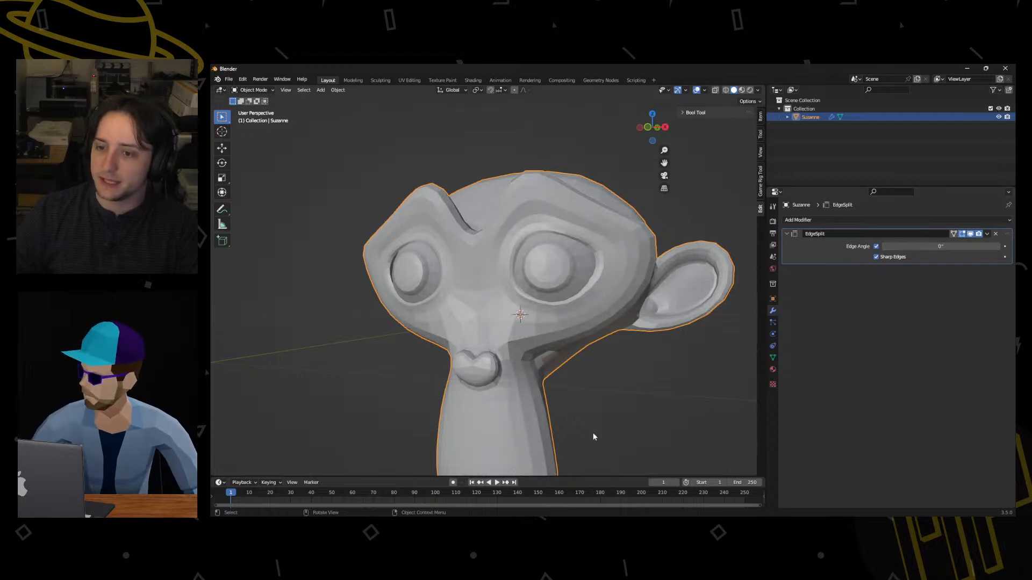
{"action": "middle_click_drag", "start_coordinate": [592, 433], "coordinate": [531, 411]}
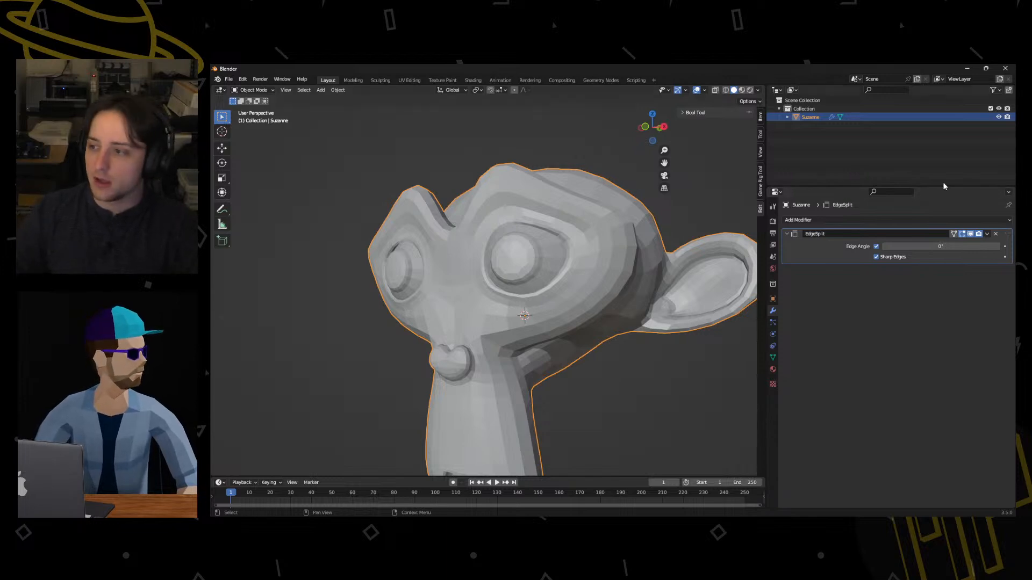
{"action": "left_click", "coordinate": [988, 234]}
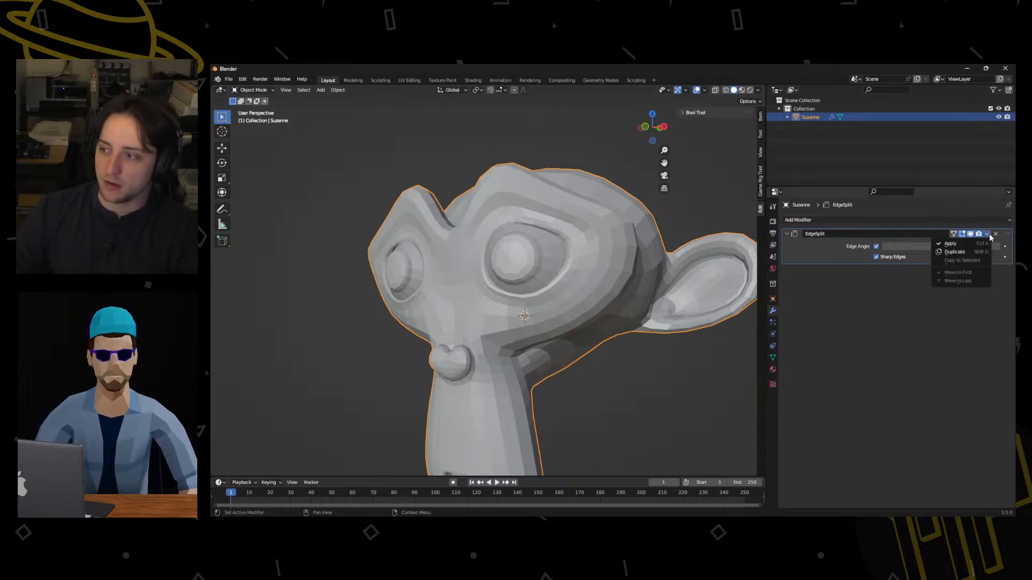
{"action": "left_click", "coordinate": [959, 244]}
In Edit Mode, try pulling one face below the monkey's eye away from the head, and undo the moves.
{"action": "key", "text": "ctrl+Tab"}
{"action": "left_click", "coordinate": [603, 332]}
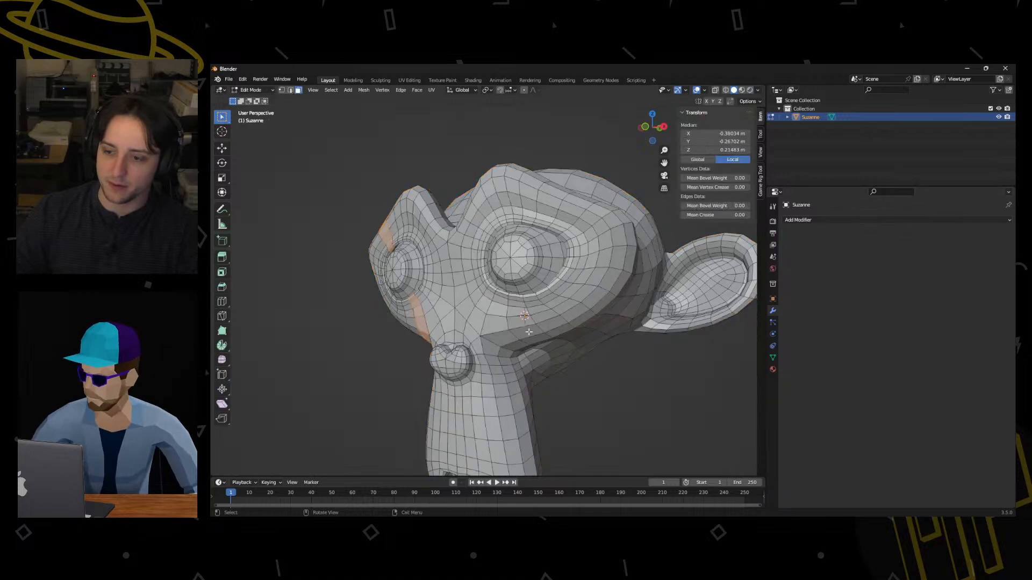
{"action": "middle_click_drag", "start_coordinate": [526, 331], "coordinate": [473, 341]}
{"action": "key", "text": "g"}
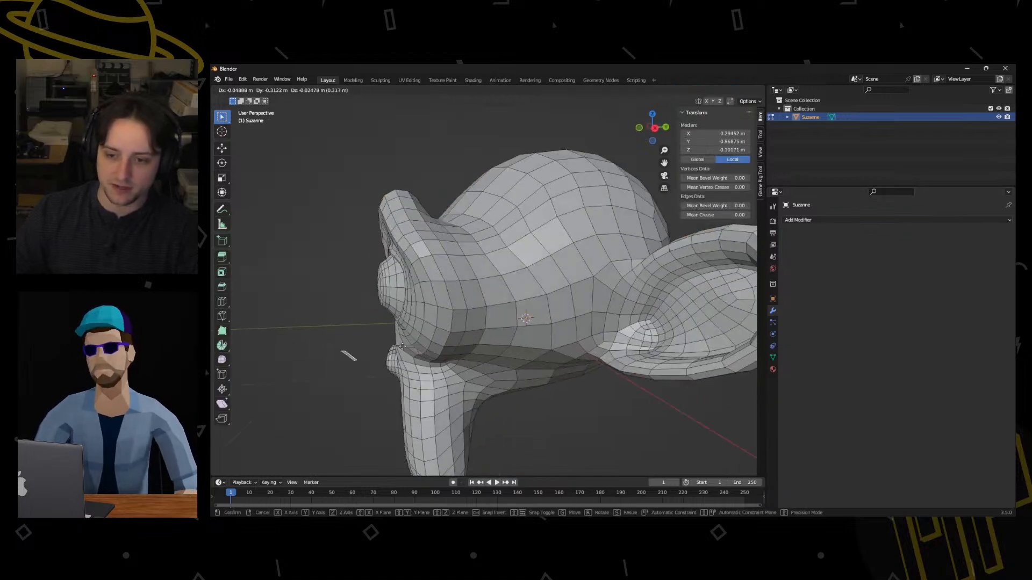
{"action": "left_click", "coordinate": [370, 350]}
{"action": "middle_click_drag", "start_coordinate": [371, 350], "coordinate": [425, 354]}
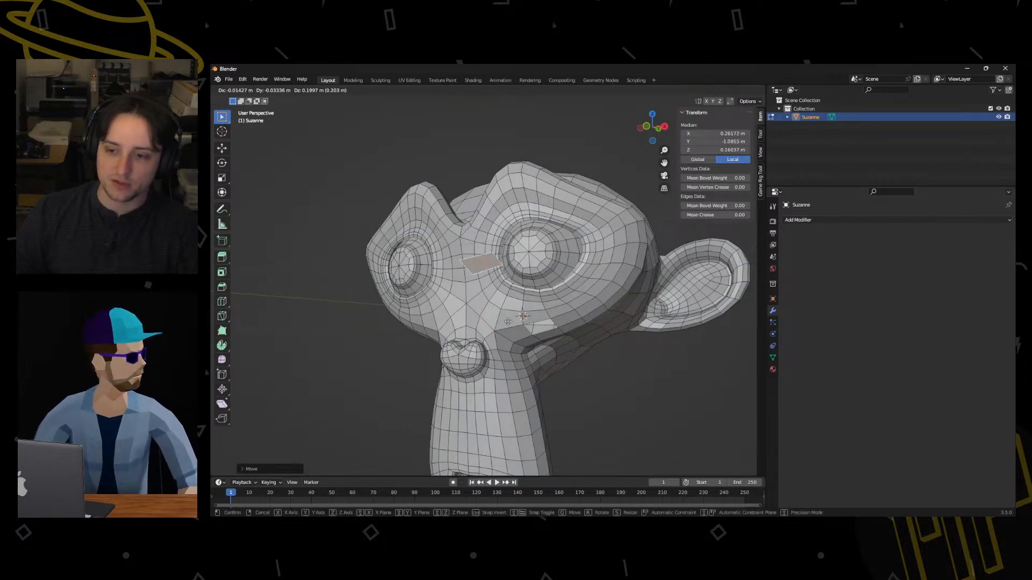
{"action": "key", "text": "ctrl+z"}
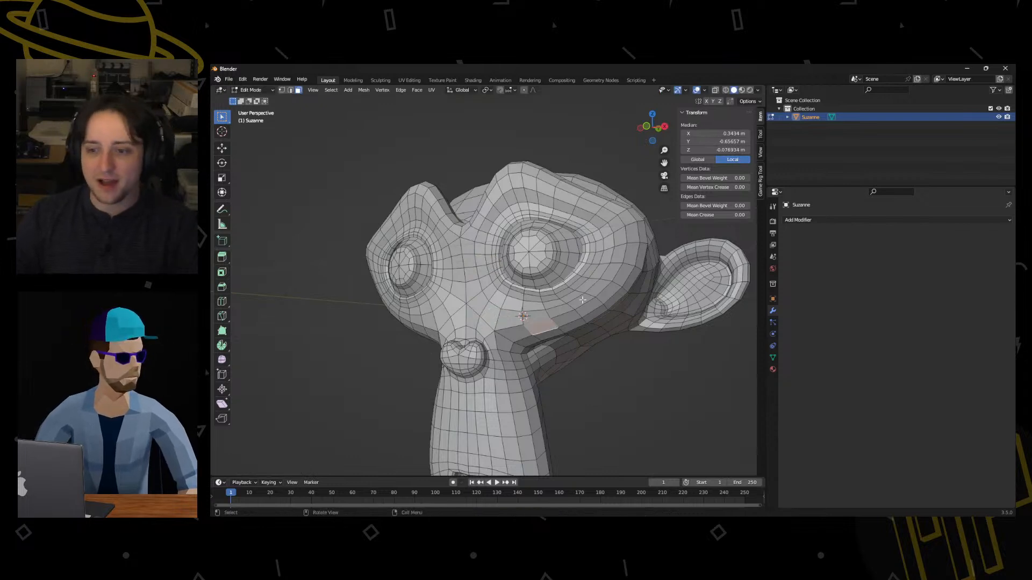
Push all faces outward along their normals with Shrink/Fatten, then return to Object Mode and inspect the separated faces.
{"action": "scroll", "coordinate": [583, 299], "scroll_direction": "down", "scroll_amount": 4}
{"action": "key", "text": "a"}
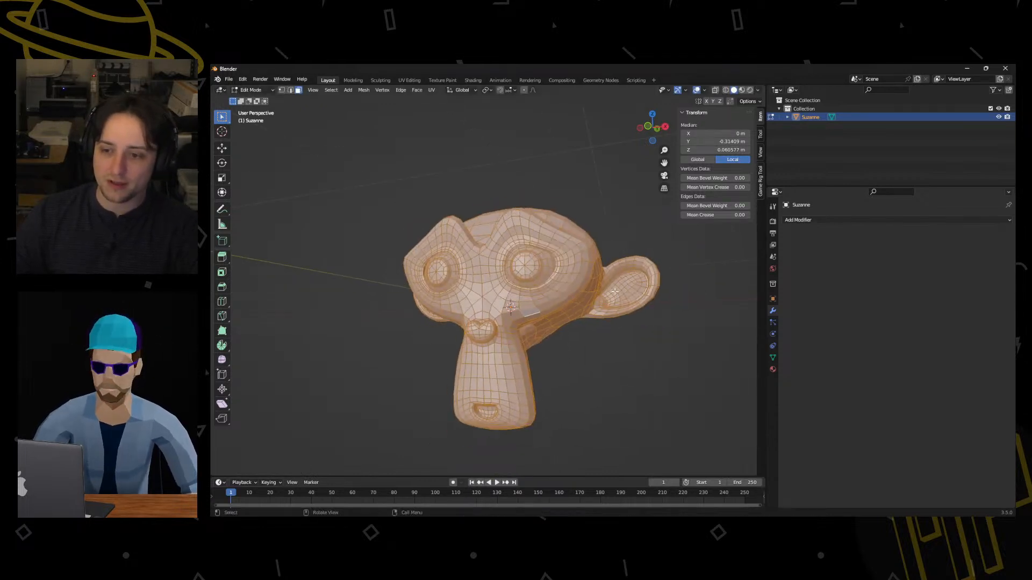
{"action": "key", "text": "alt+s"}
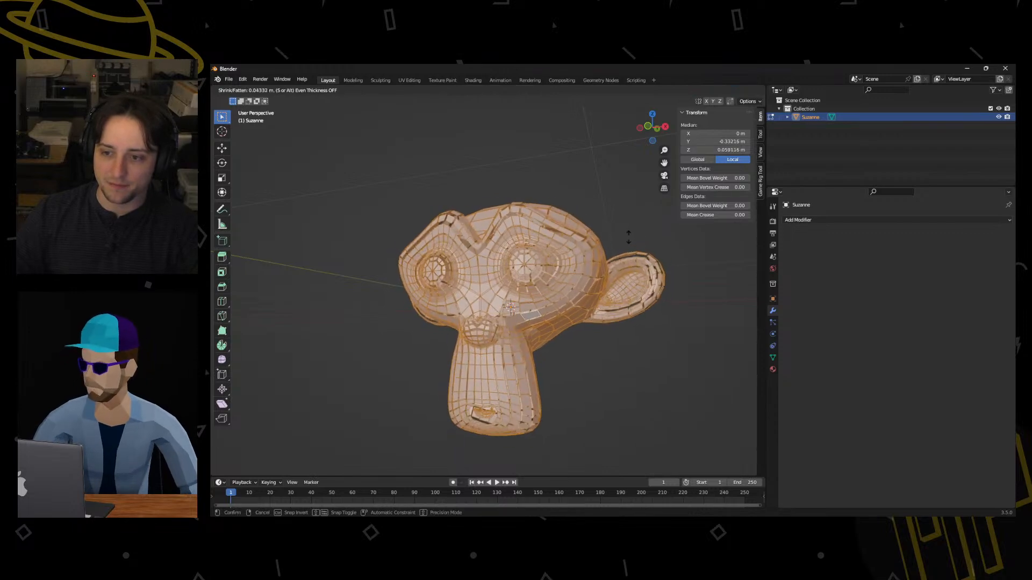
{"action": "left_click", "coordinate": [639, 235]}
{"action": "key", "text": "ctrl+Tab"}
{"action": "left_click", "coordinate": [580, 236]}
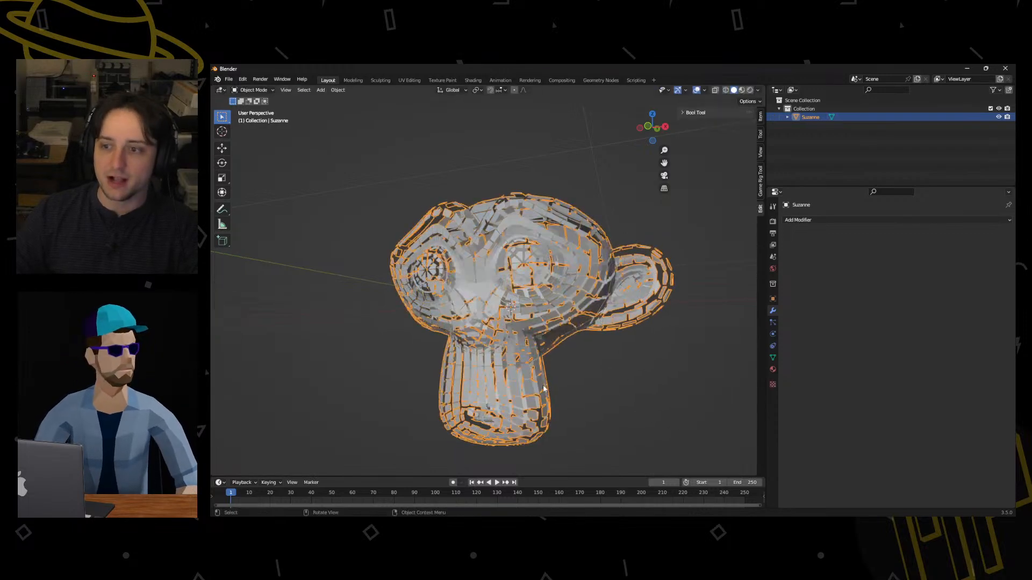
{"action": "left_click", "coordinate": [588, 381]}
{"action": "middle_click_drag", "start_coordinate": [587, 380], "coordinate": [533, 388]}
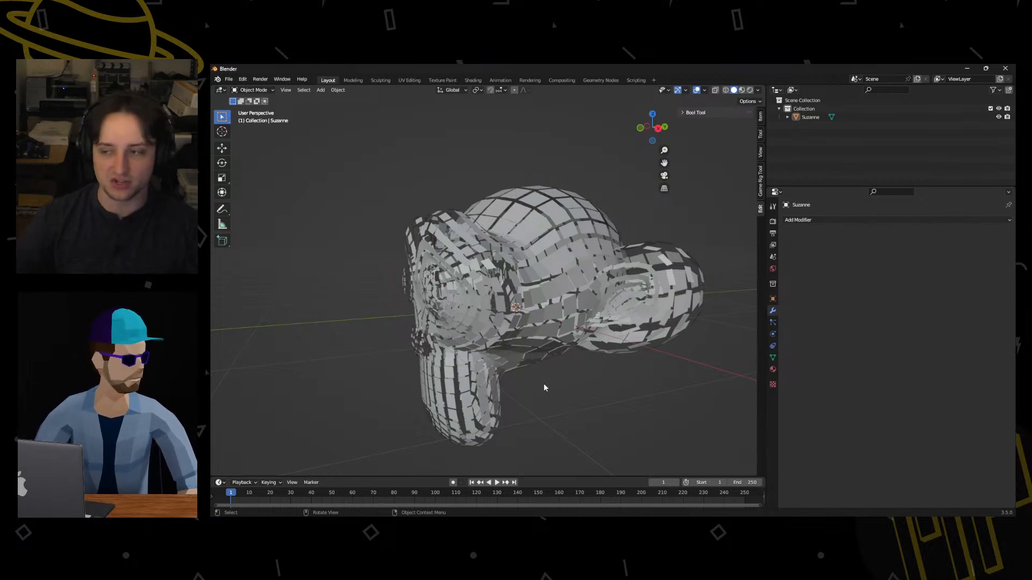
Undo the face separation and the applied Edge Split so the modifier is editable on the monkey head again.
{"action": "key", "text": "a"}
{"action": "key", "text": "Tab"}
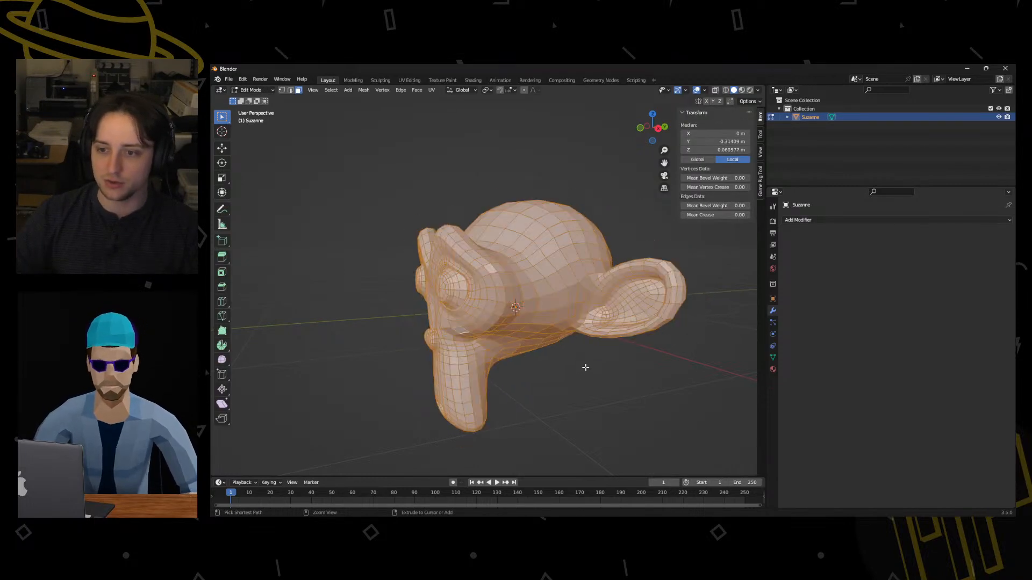
{"action": "key", "text": "alt+a"}
{"action": "left_click", "coordinate": [531, 294], "text": "ctrl"}
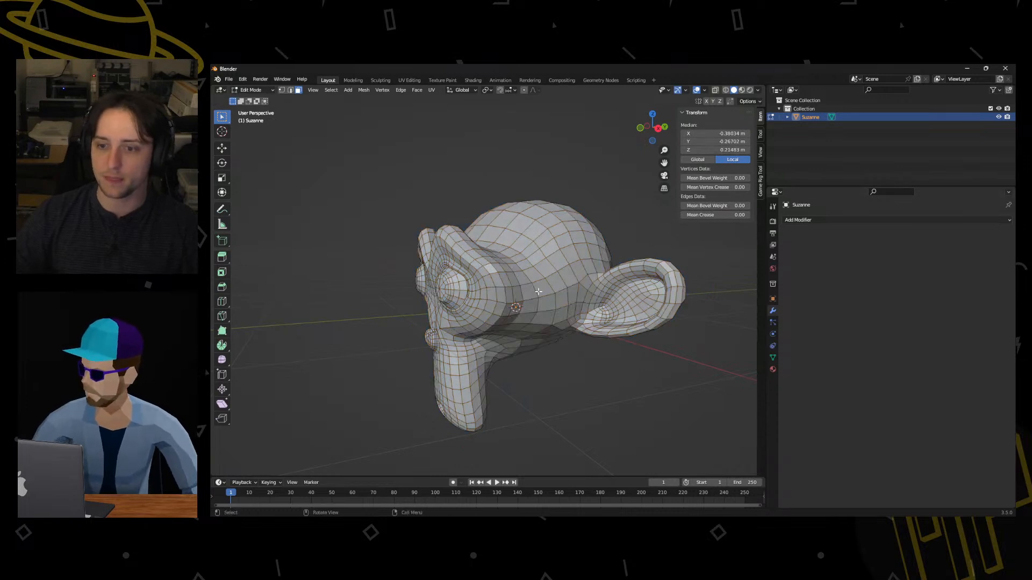
{"action": "middle_click_drag", "start_coordinate": [539, 292], "coordinate": [572, 263]}
{"action": "key", "text": "ctrl+z"}
{"action": "key", "text": "ctrl+z"}
{"action": "key", "text": "ctrl+z"}
{"action": "key", "text": "ctrl+z"}
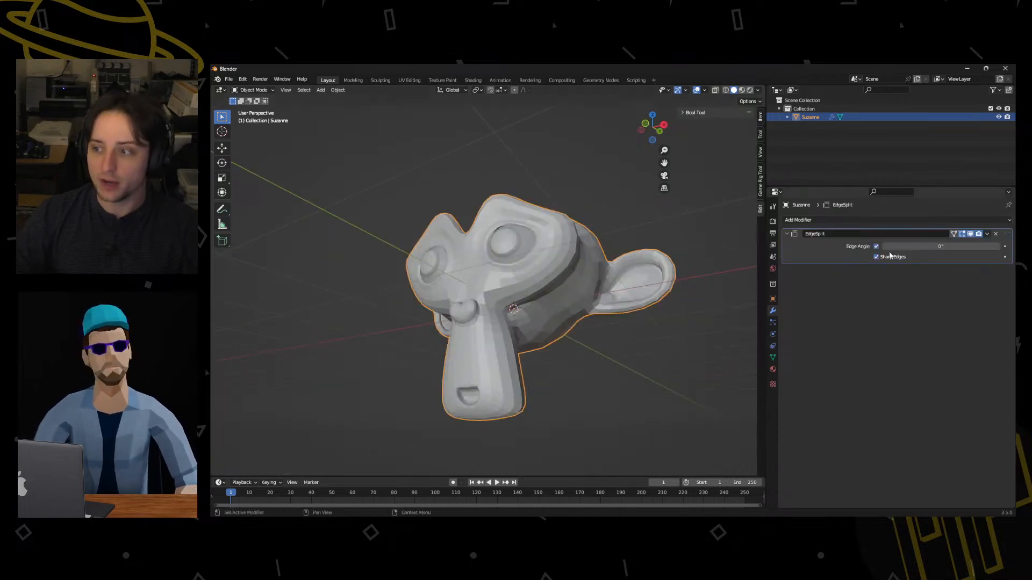
Set the Edge Split modifier's edge angle to 19° and apply it to the monkey head.
{"action": "left_click", "coordinate": [903, 247]}
{"action": "type", "text": "19"}
{"action": "key", "text": "Return"}
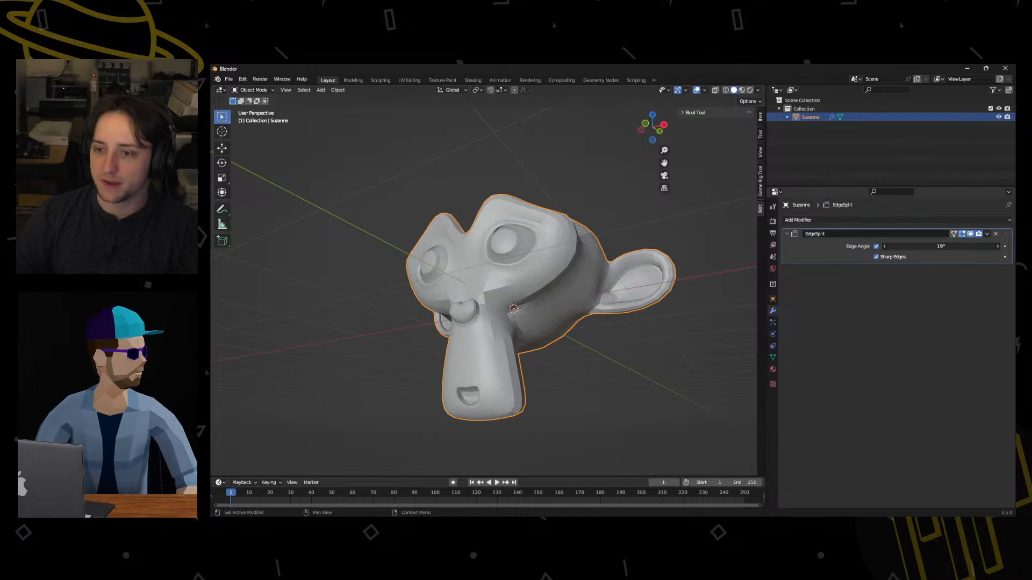
{"action": "key", "text": "ctrl+Tab"}
{"action": "left_click", "coordinate": [664, 276]}
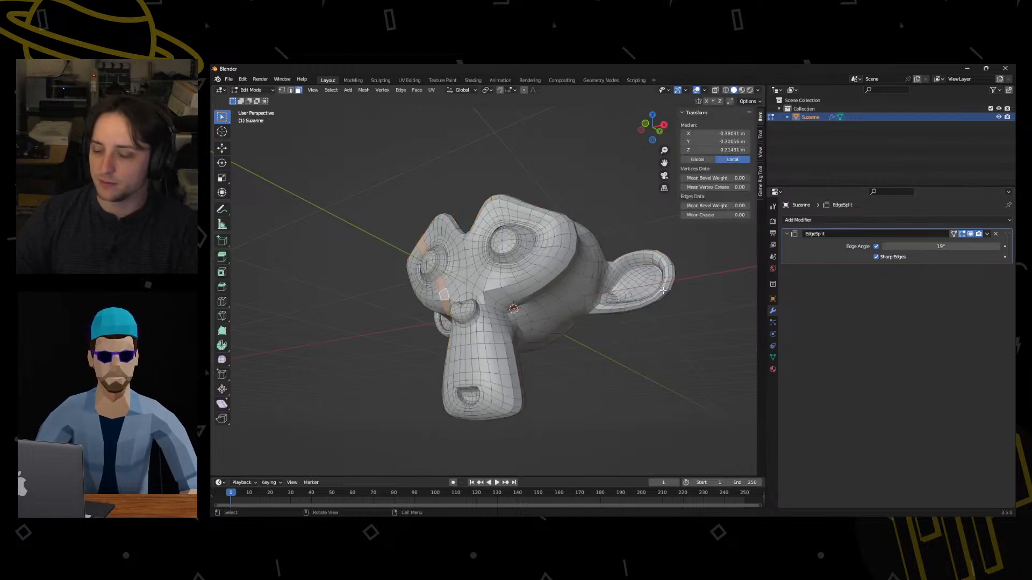
{"action": "key", "text": "Tab"}
{"action": "left_click", "coordinate": [986, 234]}
{"action": "left_click", "coordinate": [977, 246]}
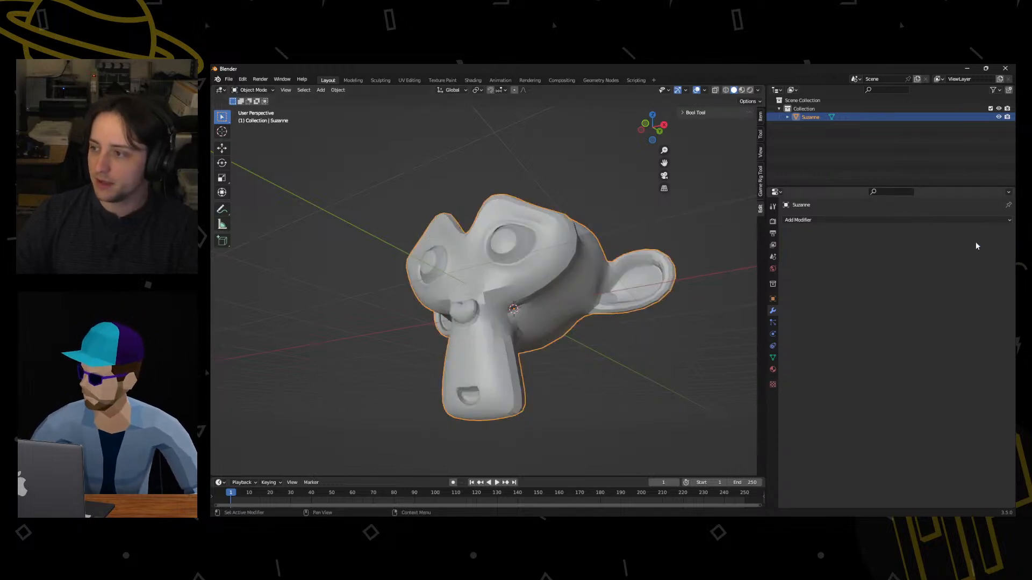
Switch the monkey head to Edit Mode with its whole mesh selected.
{"action": "key", "text": "ctrl+Tab"}
{"action": "left_click", "coordinate": [567, 306]}
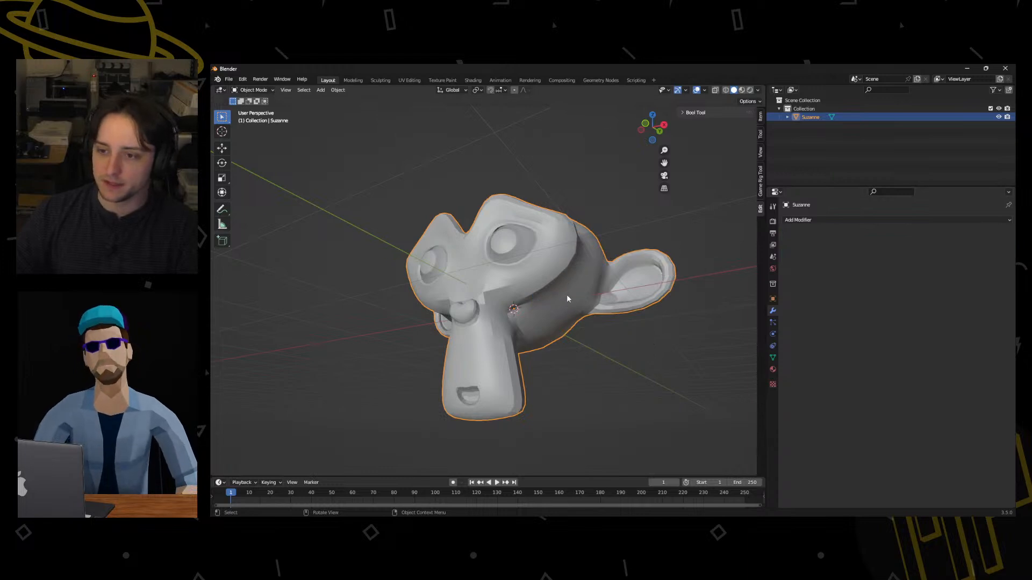
{"action": "key", "text": "ctrl+Tab"}
{"action": "left_click", "coordinate": [615, 313]}
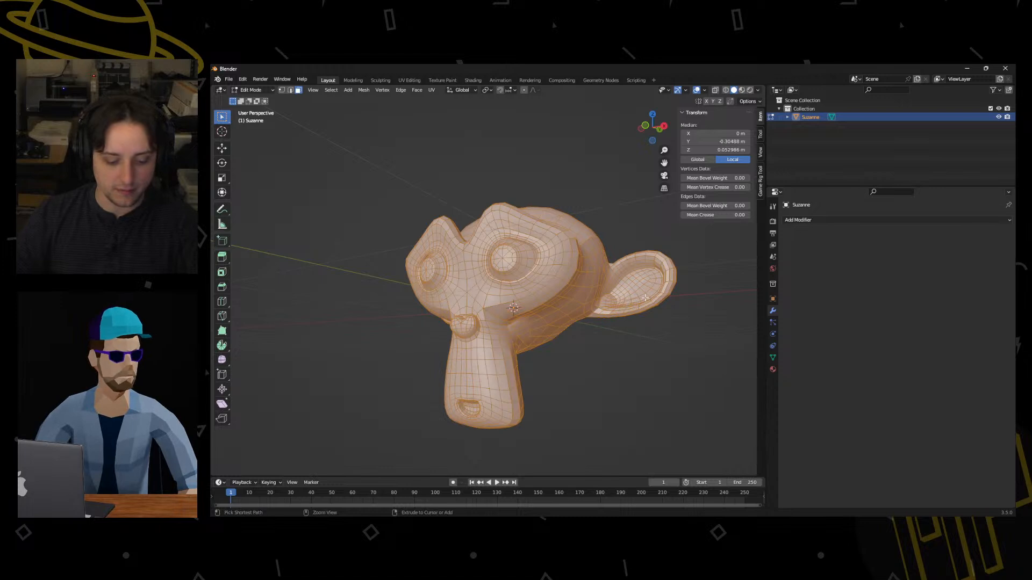
{"action": "key", "text": "ctrl+o"}
{"action": "left_click", "coordinate": [805, 414]}
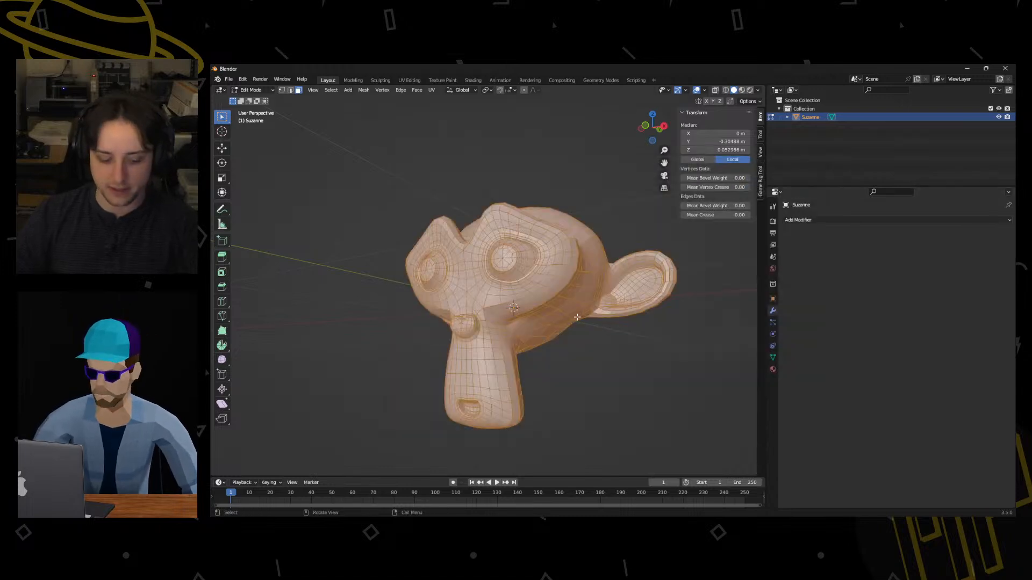
{"action": "key", "text": "ctrl+Tab"}
{"action": "left_click", "coordinate": [644, 313]}
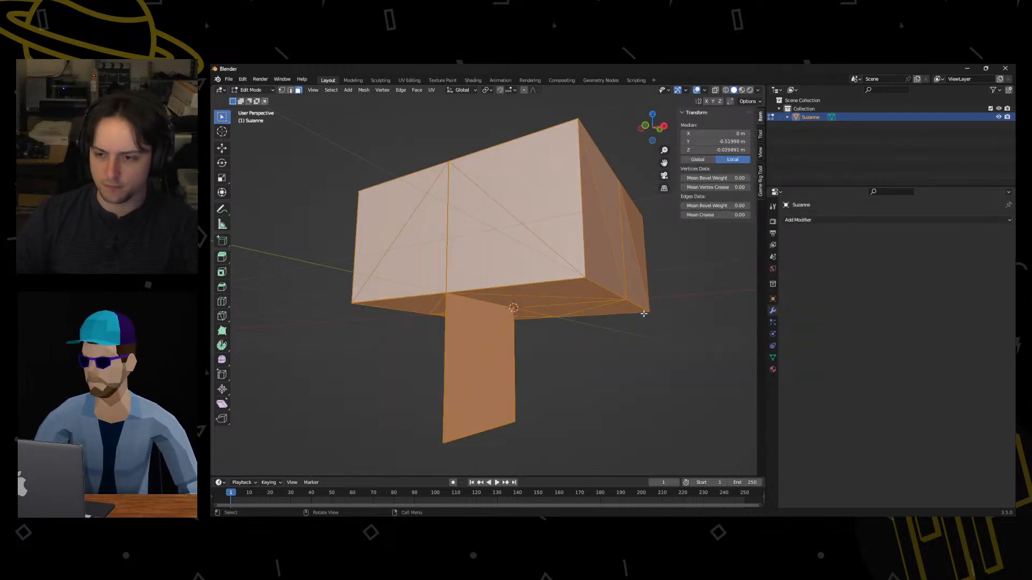
{"action": "key", "text": "ctrl+z"}
Inflate the whole mesh by about 0.1 m with Shrink/Fatten and inspect the gaps along its sharp edges.
{"action": "key", "text": "alt+s"}
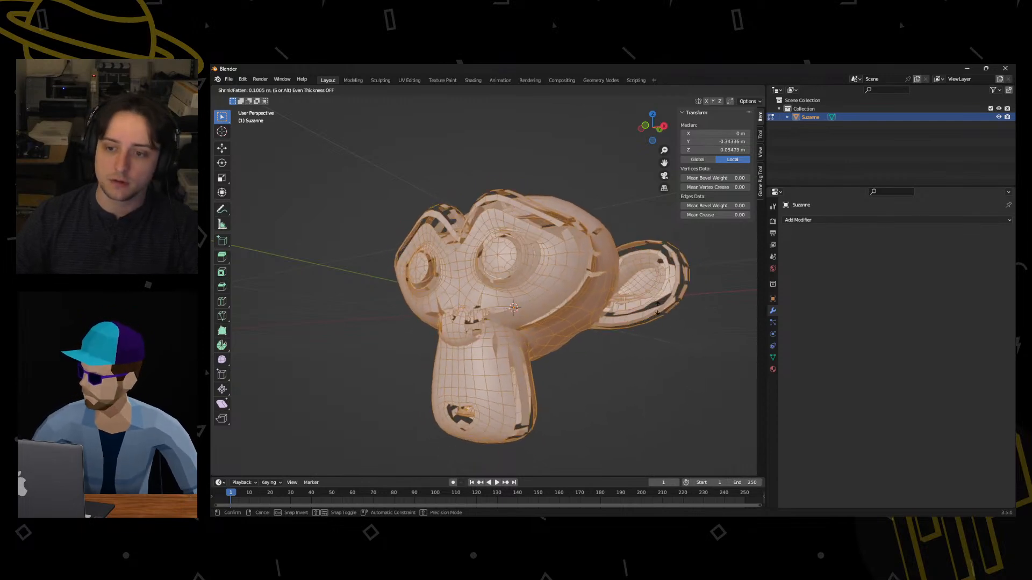
{"action": "left_click", "coordinate": [663, 308]}
{"action": "middle_click_drag", "start_coordinate": [662, 307], "coordinate": [683, 337]}
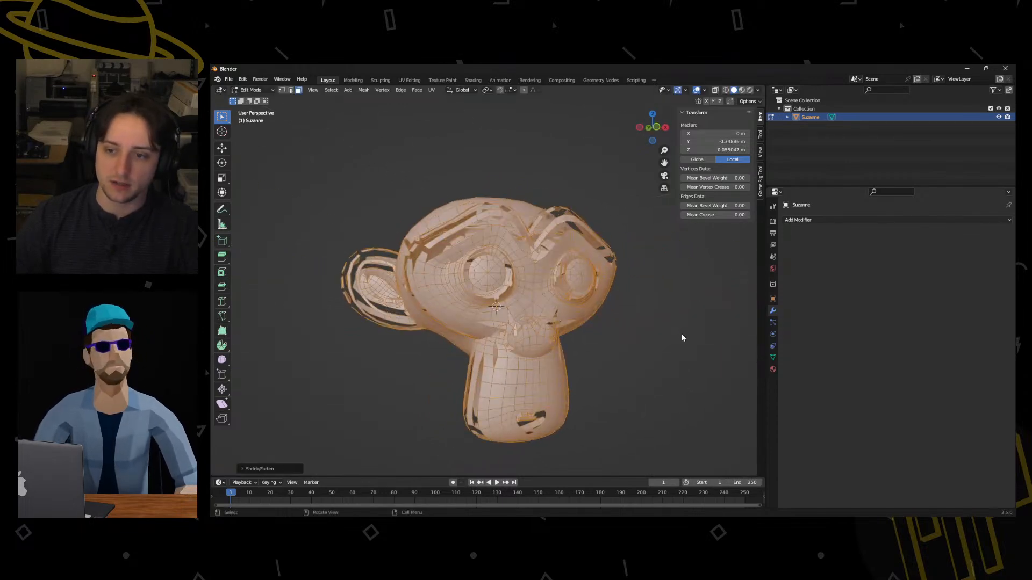
{"action": "left_click", "coordinate": [632, 334]}
{"action": "key", "text": "Tab"}
{"action": "middle_click_drag", "start_coordinate": [587, 334], "coordinate": [516, 344]}
Undo the inflation and the applied Edge Split so the modifier is back on the monkey head.
{"action": "key", "text": "Tab"}
{"action": "key", "text": "a"}
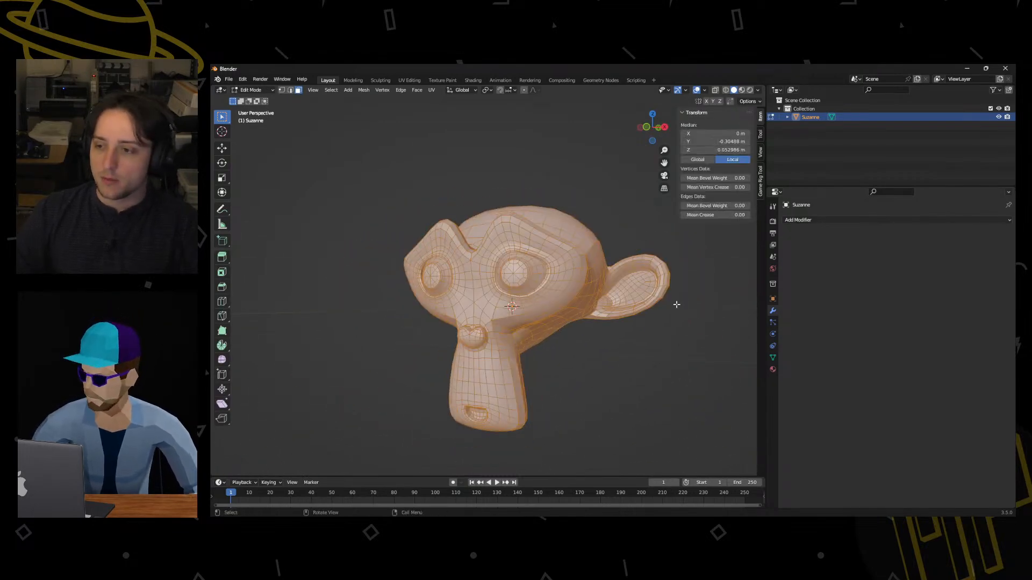
{"action": "key", "text": "ctrl+z"}
{"action": "key", "text": "ctrl+z"}
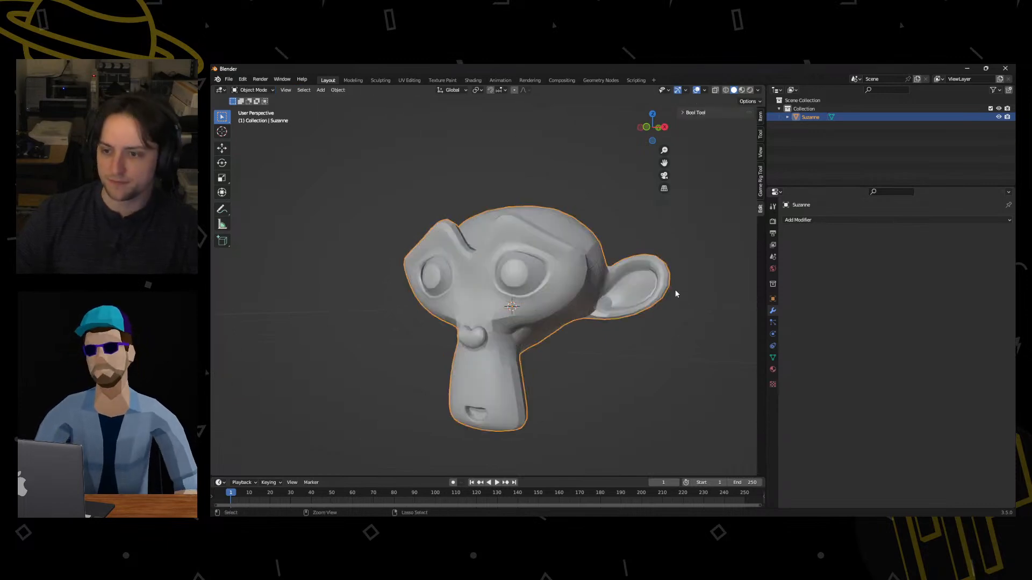
{"action": "key", "text": "ctrl+z"}
Remove the Edge Split modifier and add a Geometry Nodes modifier to the monkey head.
{"action": "left_click", "coordinate": [996, 234]}
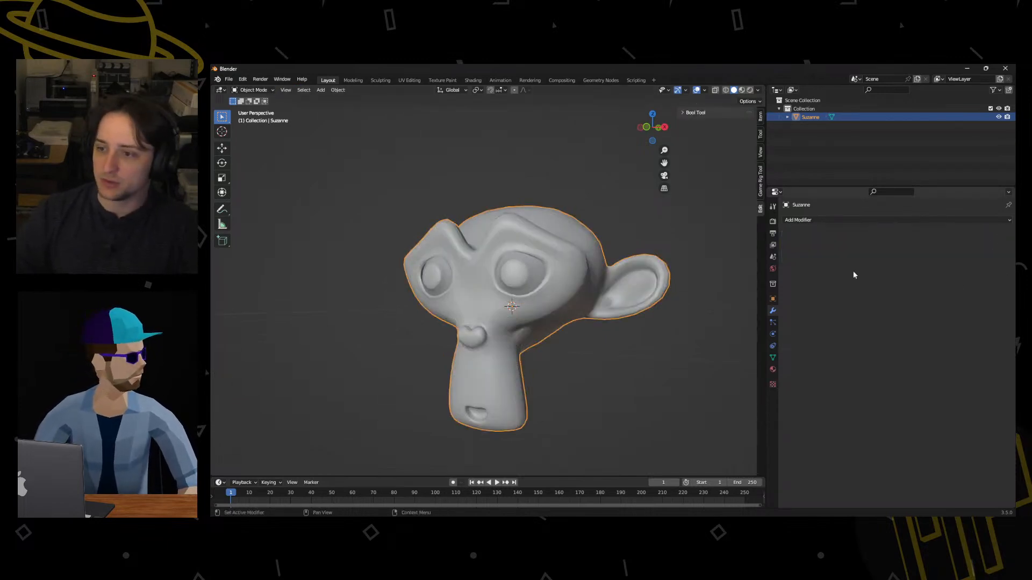
{"action": "left_click", "coordinate": [864, 219]}
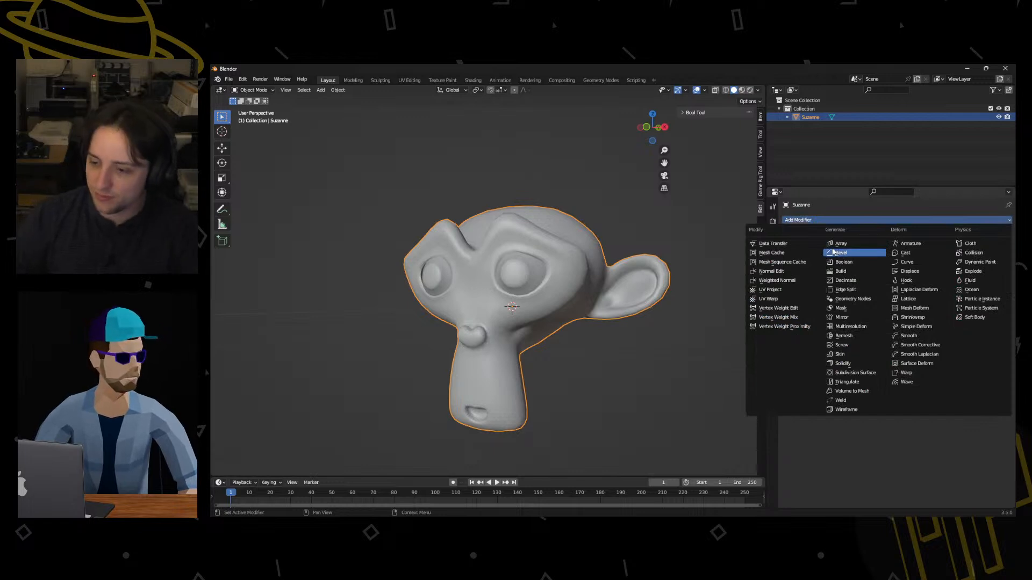
{"action": "left_click", "coordinate": [845, 300]}
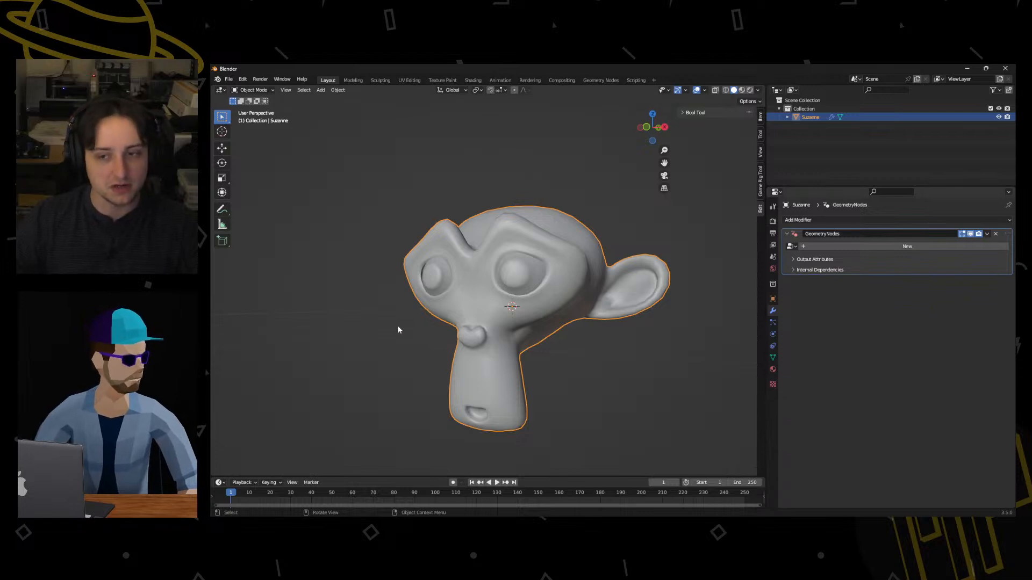
Replace the Geometry Nodes modifier with a Mask modifier and check its vertex group choices.
{"action": "left_click", "coordinate": [996, 235]}
{"action": "left_click", "coordinate": [916, 219]}
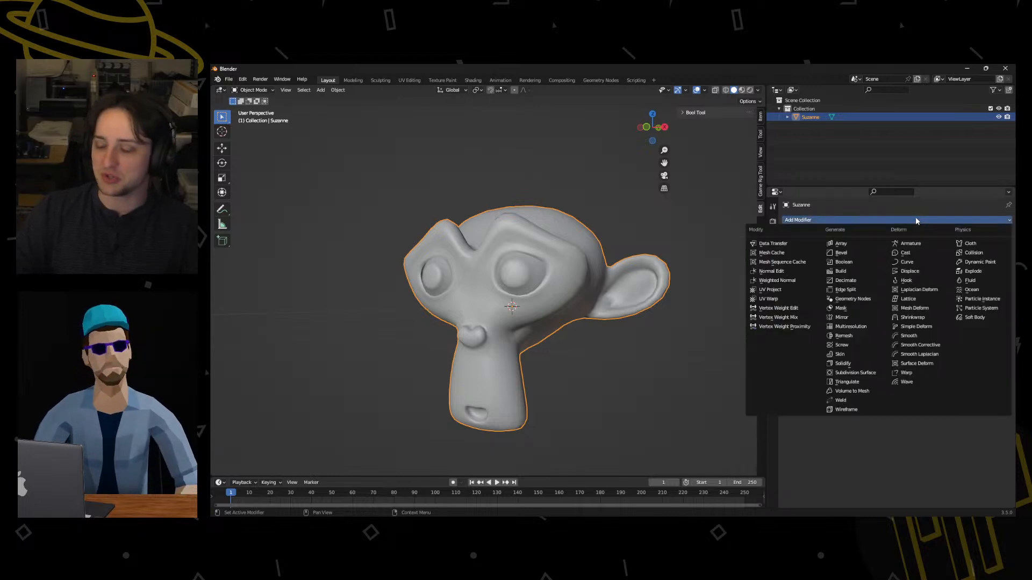
{"action": "left_click", "coordinate": [842, 310]}
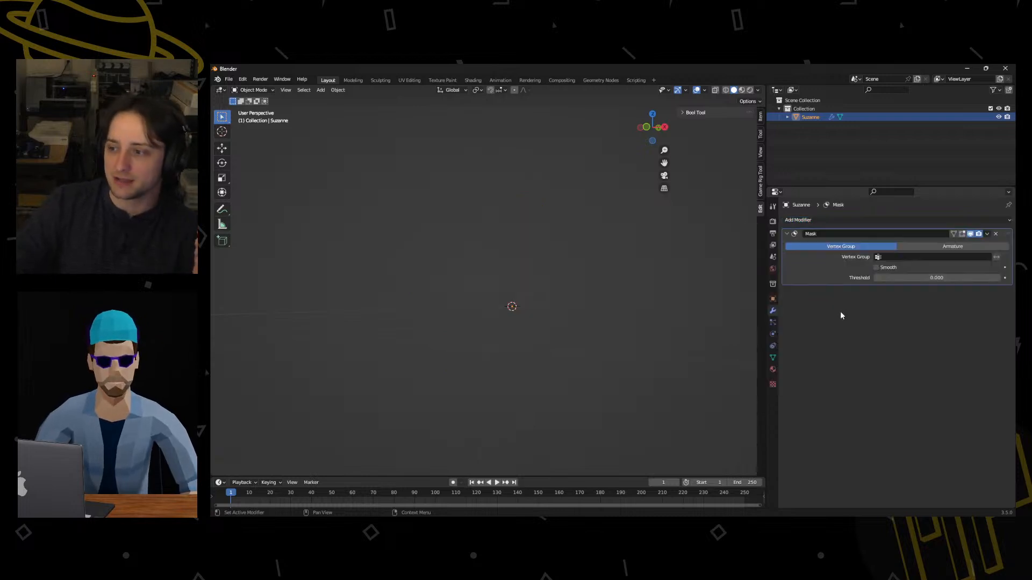
{"action": "left_click", "coordinate": [884, 258]}
{"action": "left_click", "coordinate": [867, 257]}
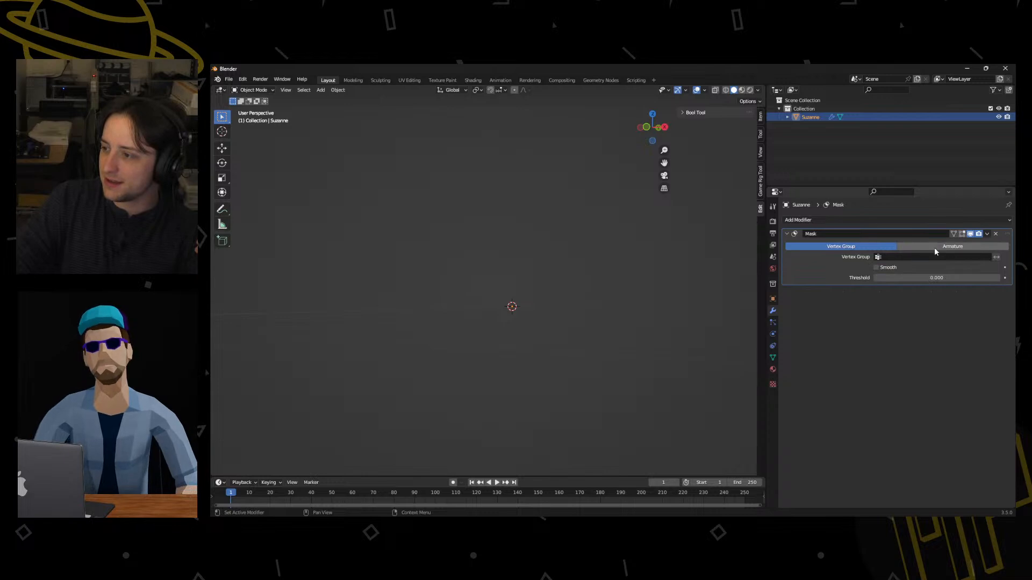
Try the Mask modifier's Armature mode and threshold, returning it to Vertex Group mode.
{"action": "left_click", "coordinate": [933, 248]}
{"action": "left_click", "coordinate": [883, 247]}
{"action": "mouse_move", "coordinate": [888, 278]}
{"action": "left_mouse_down"}
{"action": "mouse_move", "coordinate": [909, 279]}
{"action": "mouse_move", "coordinate": [873, 278]}
{"action": "left_mouse_up"}
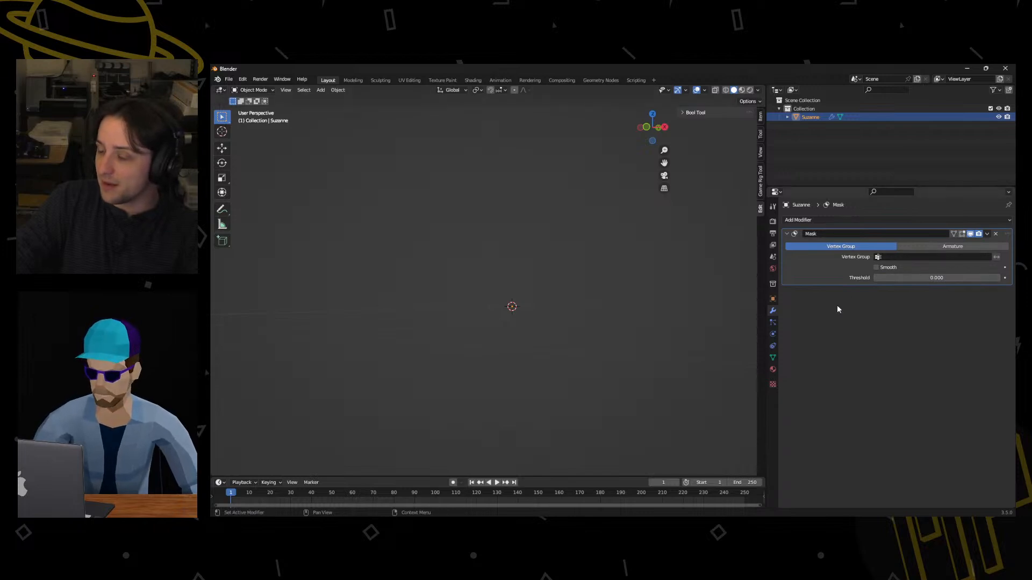
Select all head faces linked together without the eyeballs in Edit Mode and assign them to a new vertex group with weight 1.
{"action": "key", "text": "Tab"}
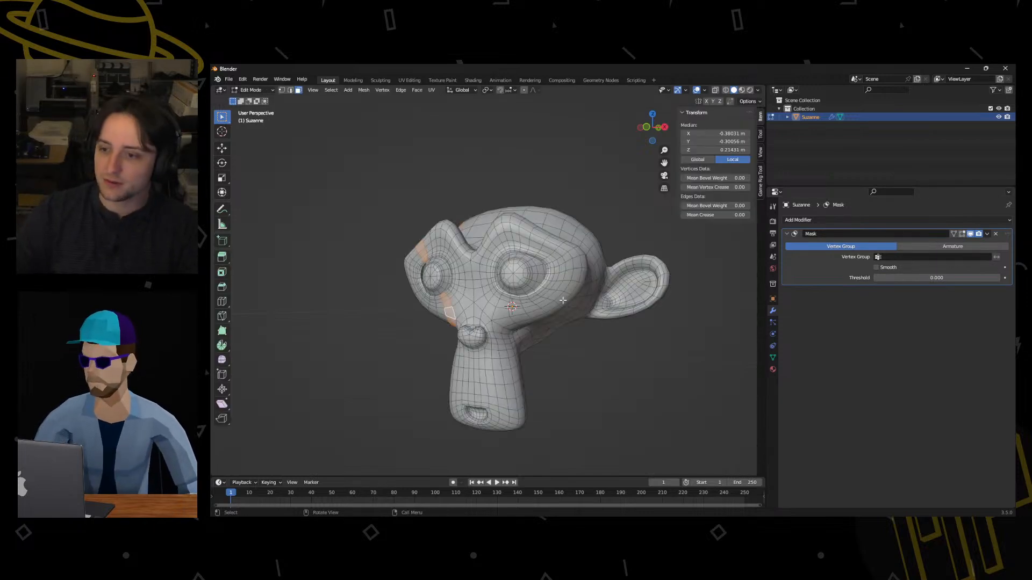
{"action": "key", "text": "l"}
{"action": "middle_click_drag", "start_coordinate": [594, 324], "coordinate": [559, 317]}
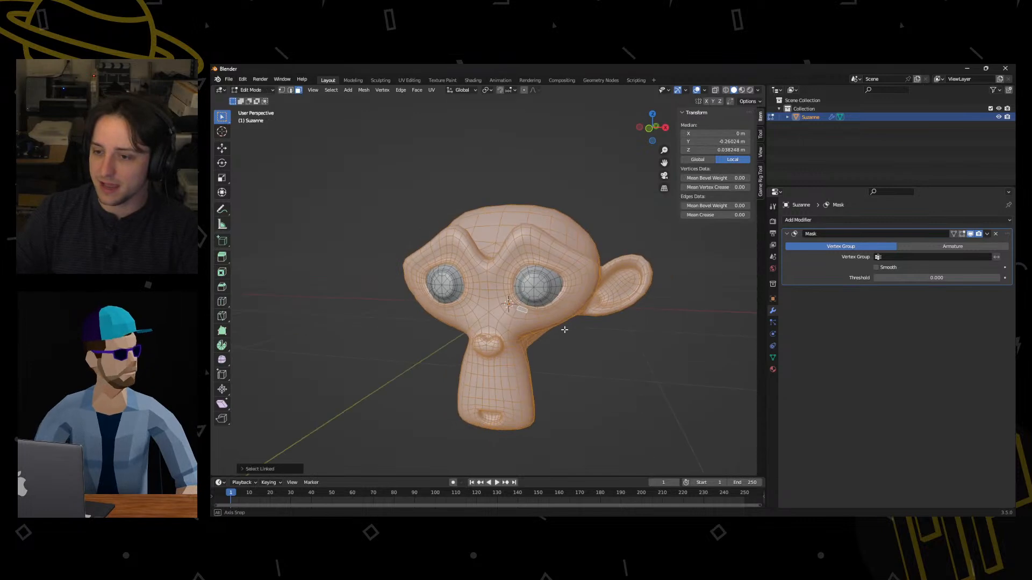
{"action": "scroll", "coordinate": [559, 317], "scroll_direction": "up", "scroll_amount": 3}
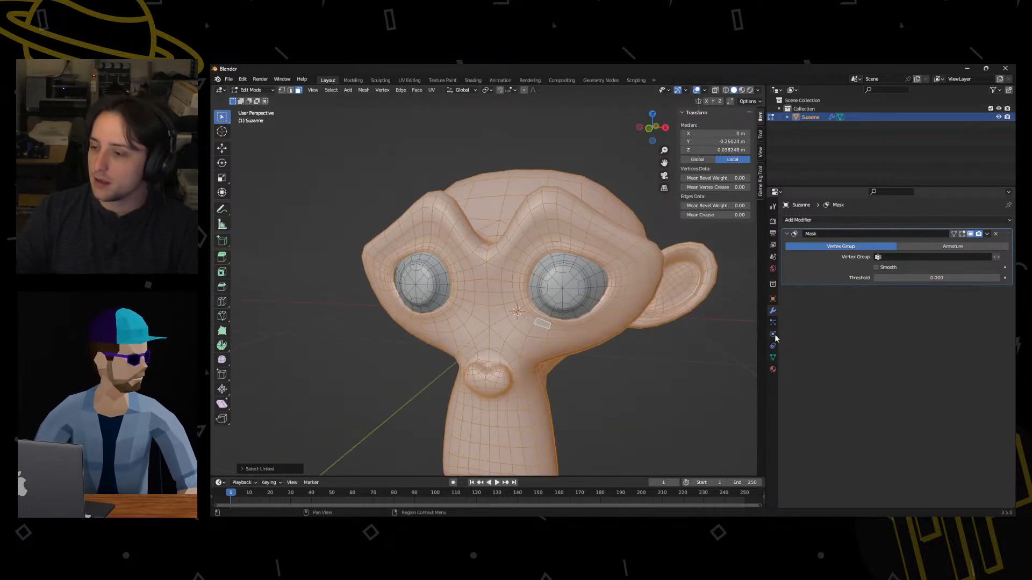
{"action": "left_click", "coordinate": [773, 357]}
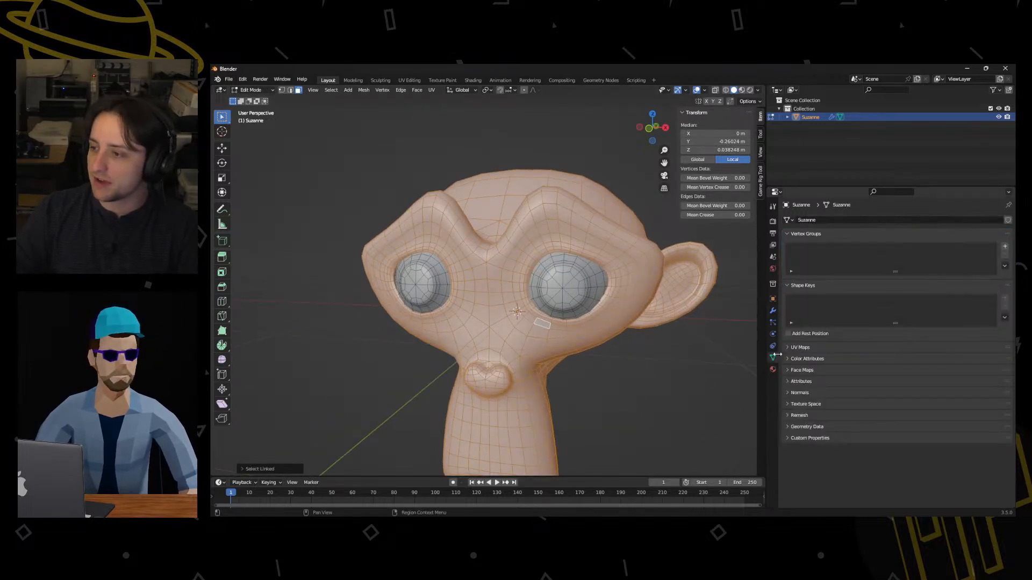
{"action": "left_click", "coordinate": [1005, 247]}
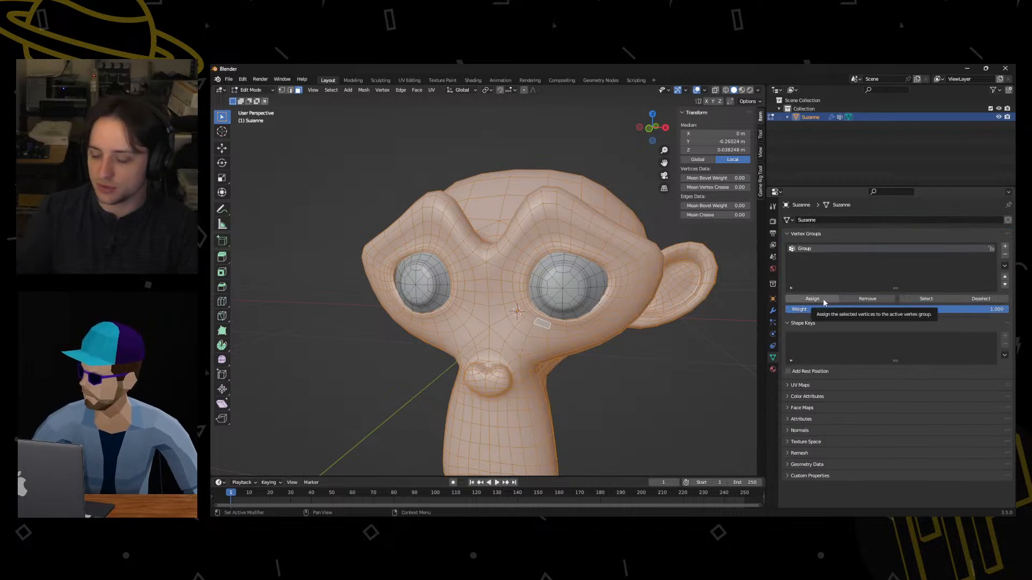
{"action": "left_click", "coordinate": [824, 303]}
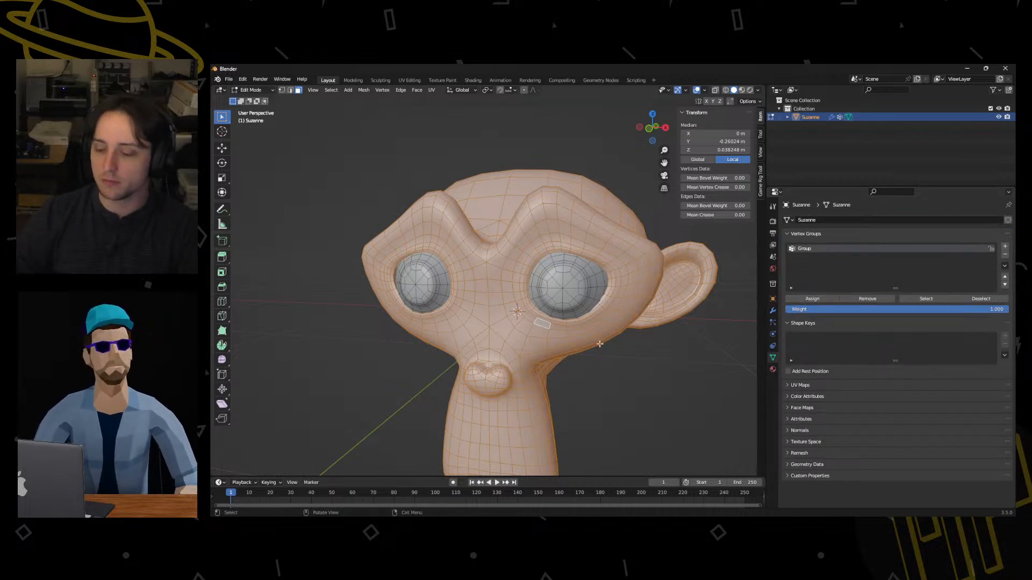
{"action": "key", "text": "ctrl+Tab"}
{"action": "key", "text": "Escape"}
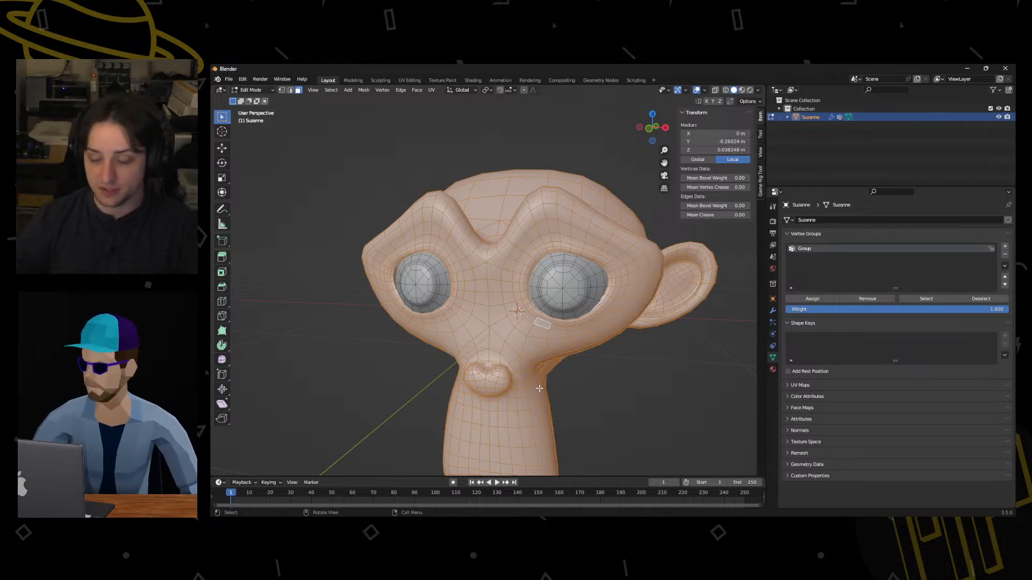
{"action": "middle_click_drag", "start_coordinate": [649, 437], "coordinate": [466, 425]}
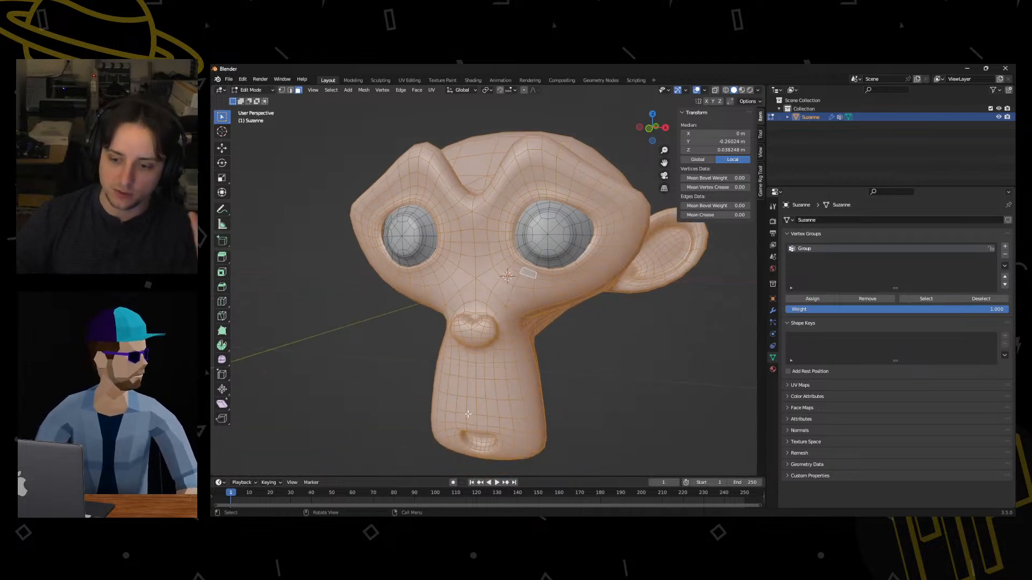
Set the Mask modifier's vertex group to Group and inspect the masked head in Object Mode.
{"action": "left_click", "coordinate": [772, 311]}
{"action": "left_click", "coordinate": [942, 258]}
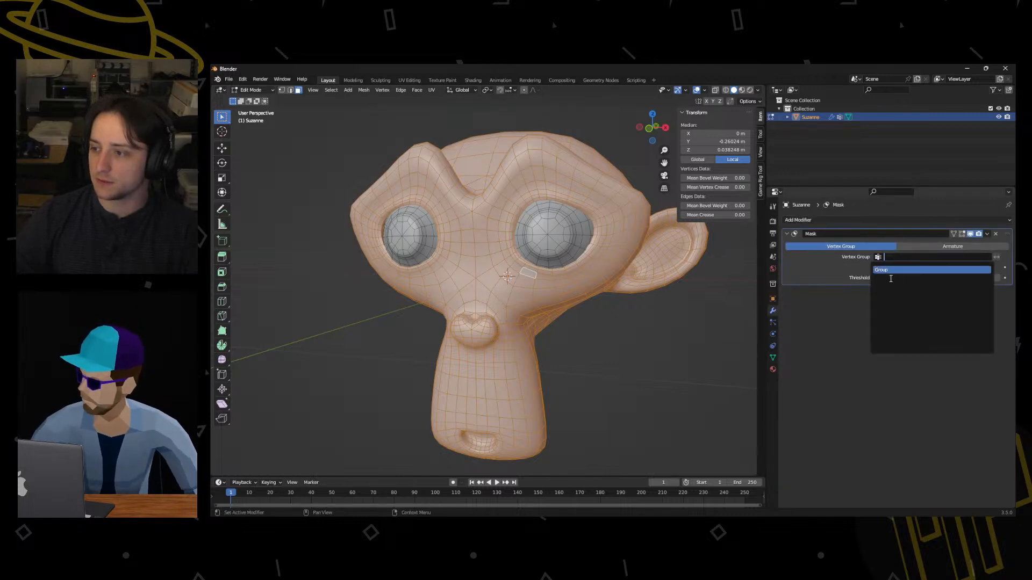
{"action": "left_click", "coordinate": [889, 274]}
{"action": "key", "text": "ctrl+Tab"}
{"action": "left_click", "coordinate": [654, 289]}
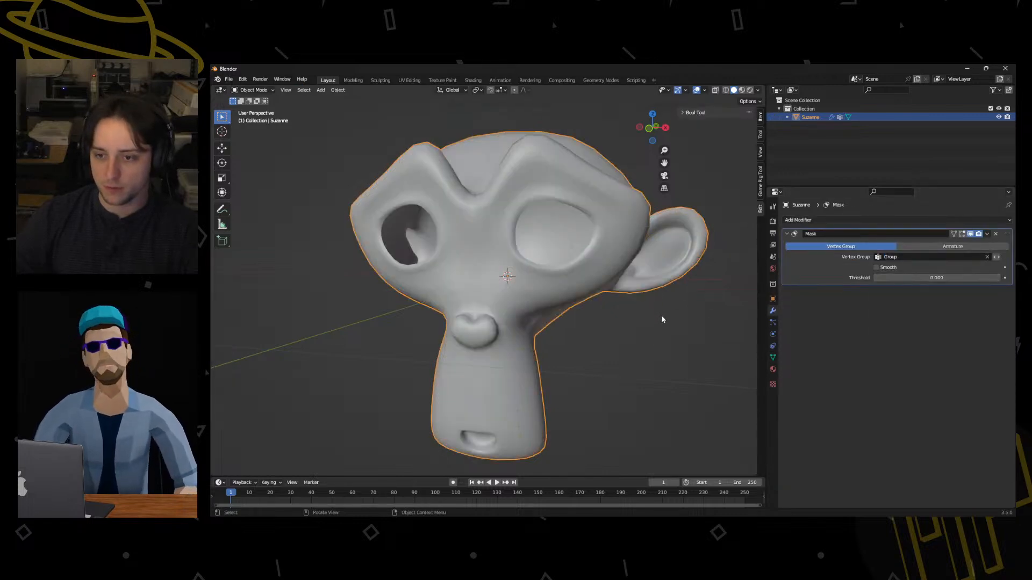
{"action": "middle_click_drag", "start_coordinate": [661, 315], "coordinate": [626, 332]}
{"action": "scroll", "coordinate": [653, 311], "scroll_direction": "down", "scroll_amount": 3}
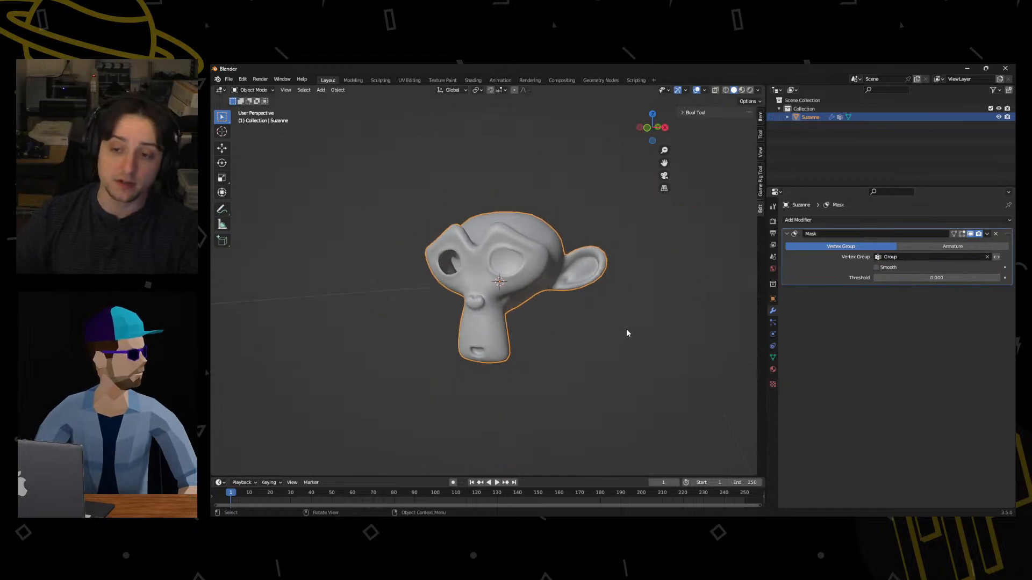
{"action": "scroll", "coordinate": [629, 332], "scroll_direction": "up", "scroll_amount": 3}
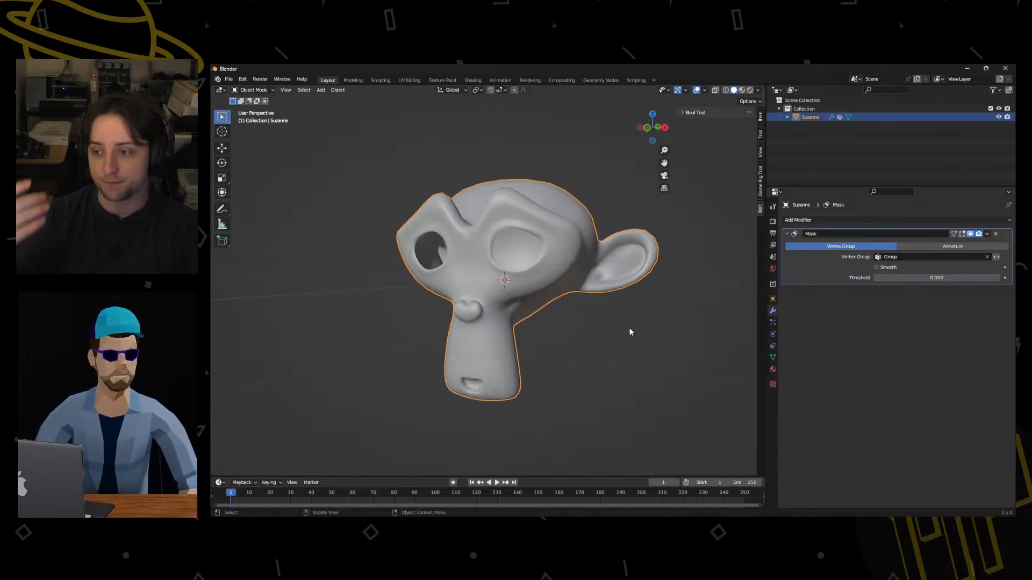
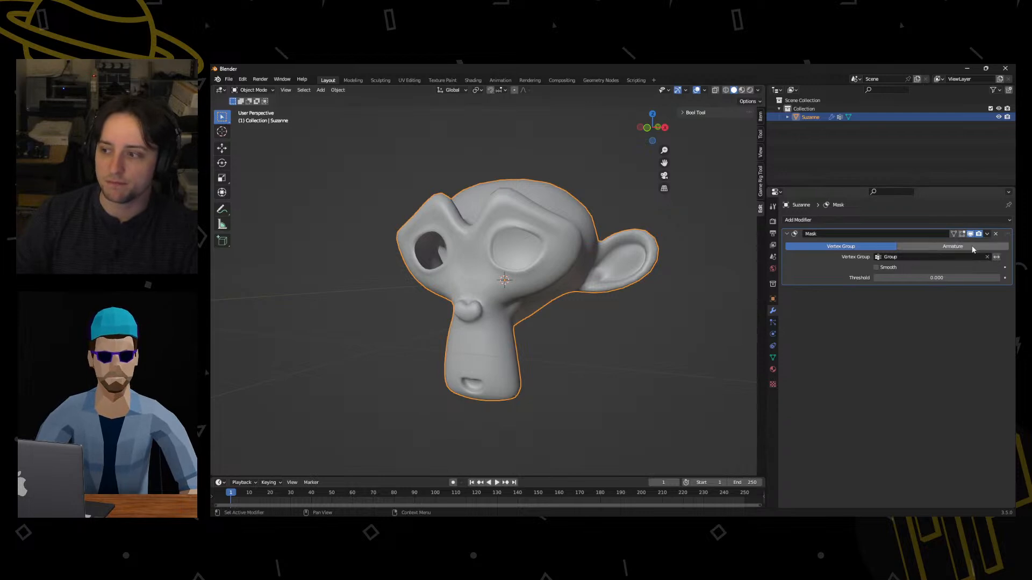
Compare the Mask modifier's Armature and Vertex Group modes and remove the modifier from the monkey head.
{"action": "left_click", "coordinate": [898, 246]}
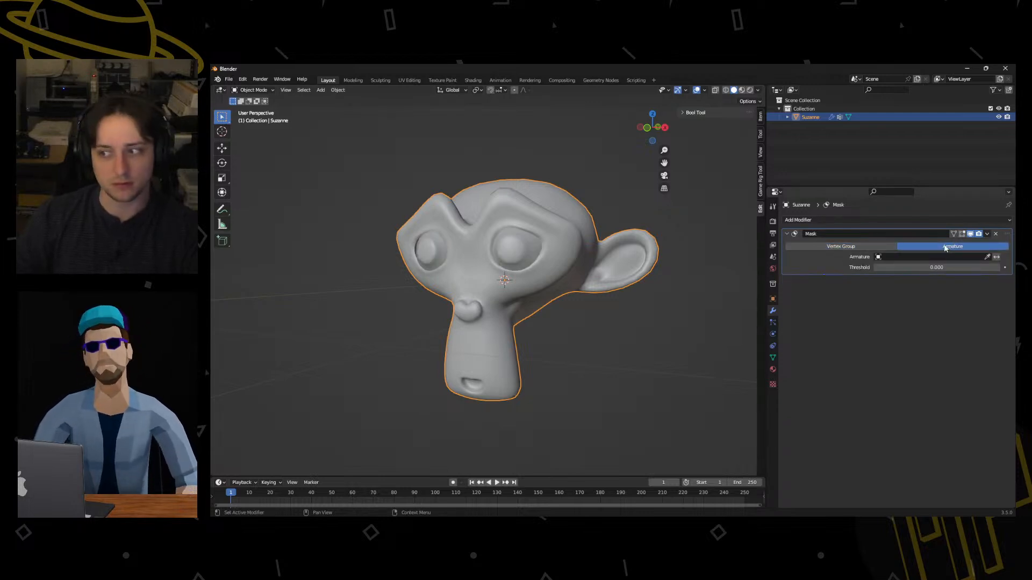
{"action": "left_click", "coordinate": [866, 247]}
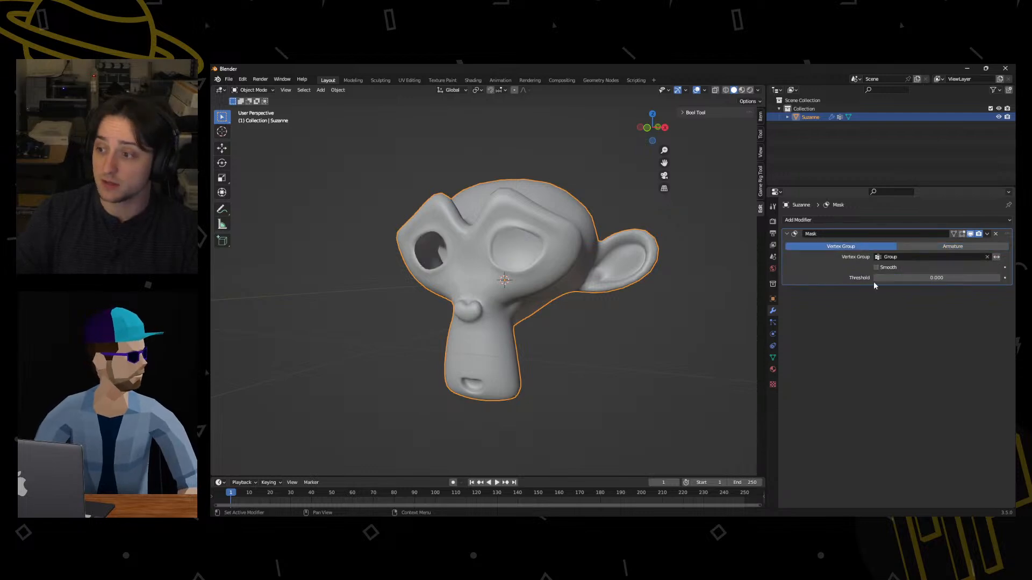
{"action": "left_click", "coordinate": [996, 234]}
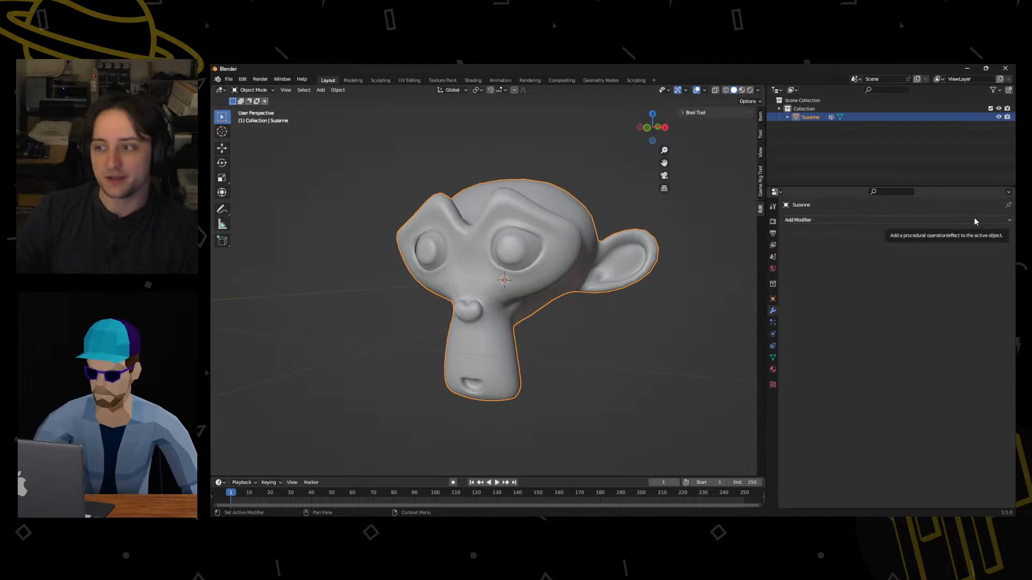
{"action": "left_click", "coordinate": [853, 220]}
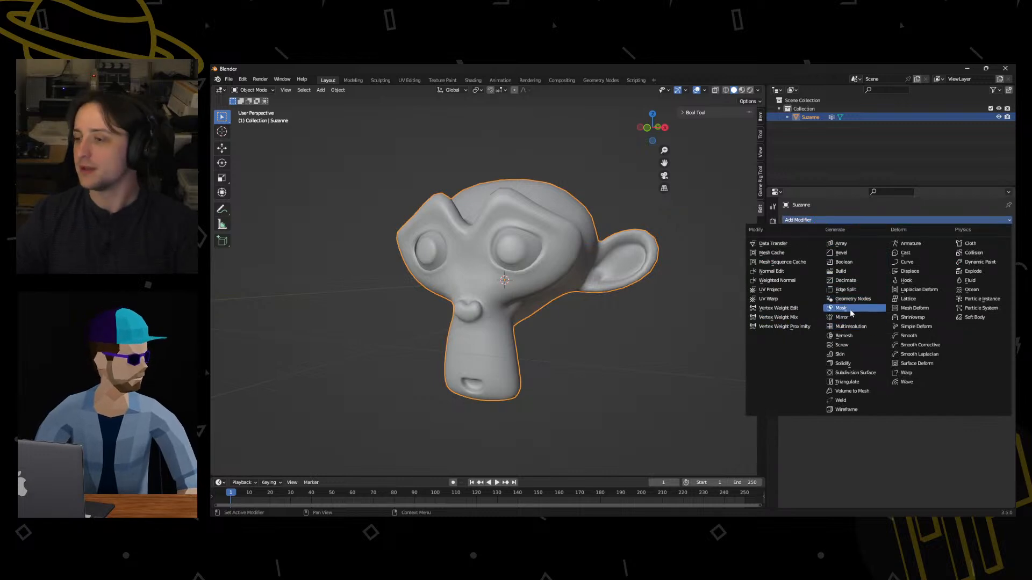
View the monkey head from the front in Edit Mode with nothing selected and vertex selection active.
{"action": "key", "text": "KP_1"}
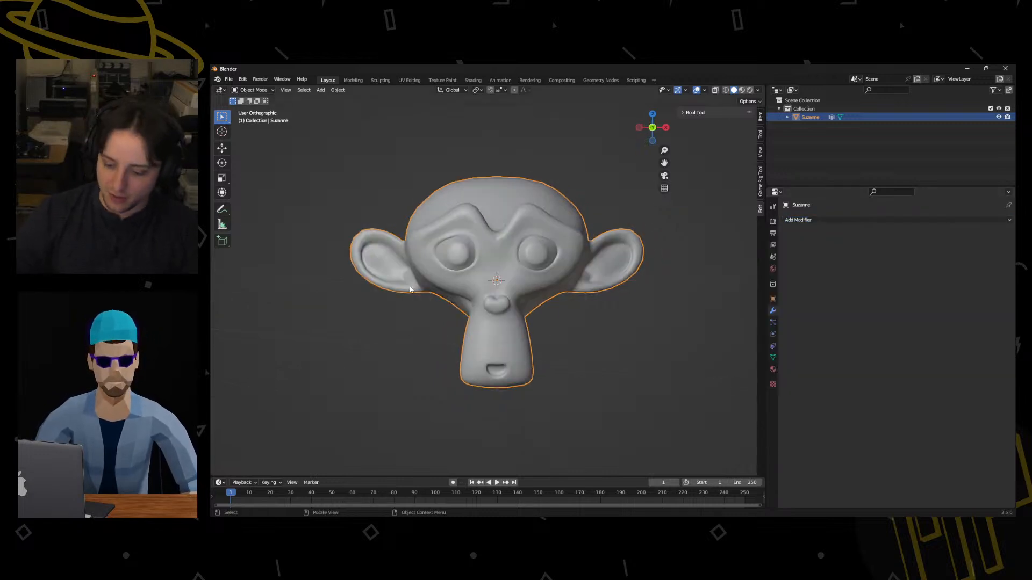
{"action": "left_click", "coordinate": [498, 279]}
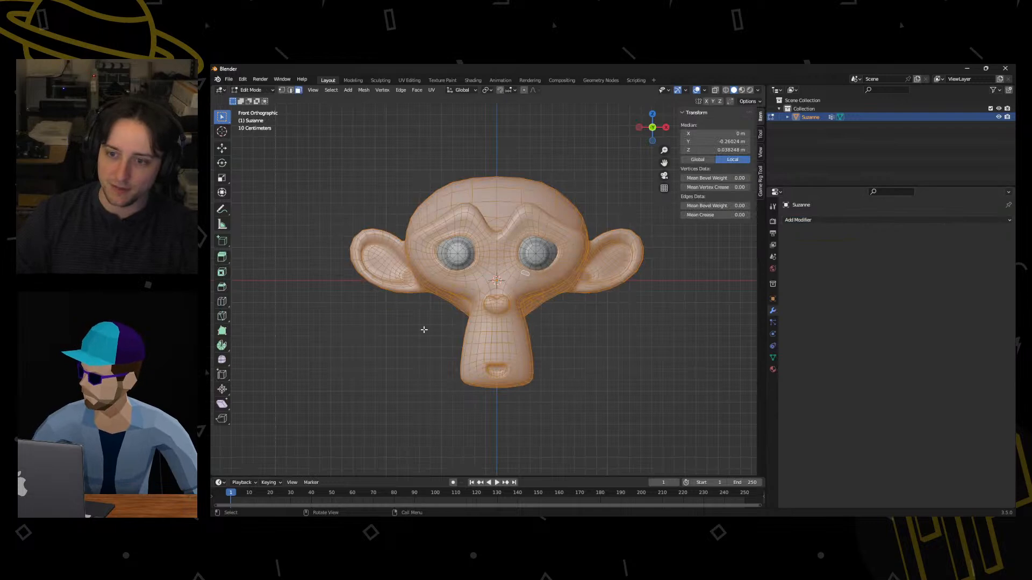
{"action": "scroll", "coordinate": [424, 329], "scroll_direction": "down", "scroll_amount": 2}
{"action": "left_click", "coordinate": [430, 324]}
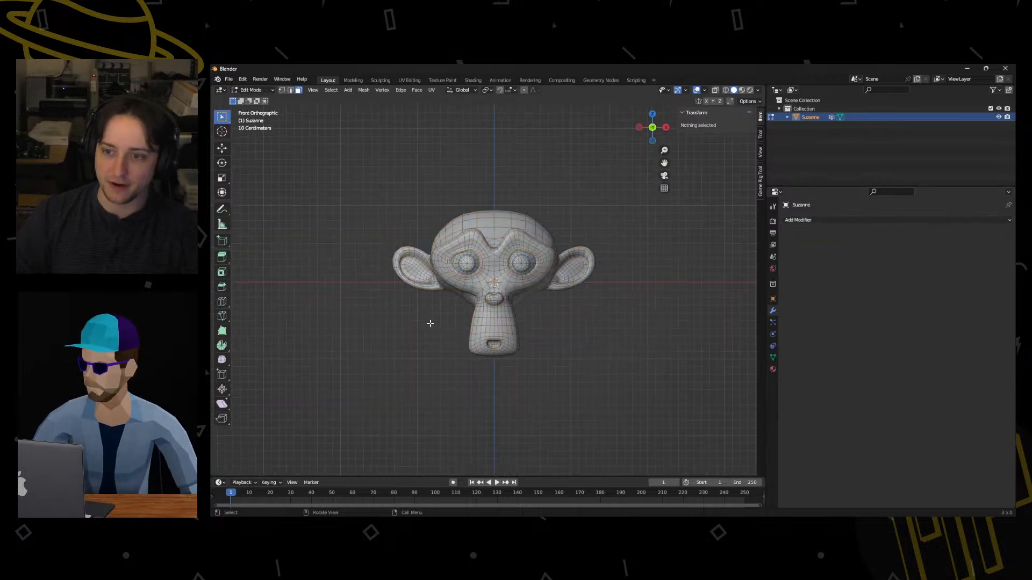
{"action": "left_click", "coordinate": [281, 90]}
{"action": "left_click_drag", "start_coordinate": [308, 167], "coordinate": [492, 440]}
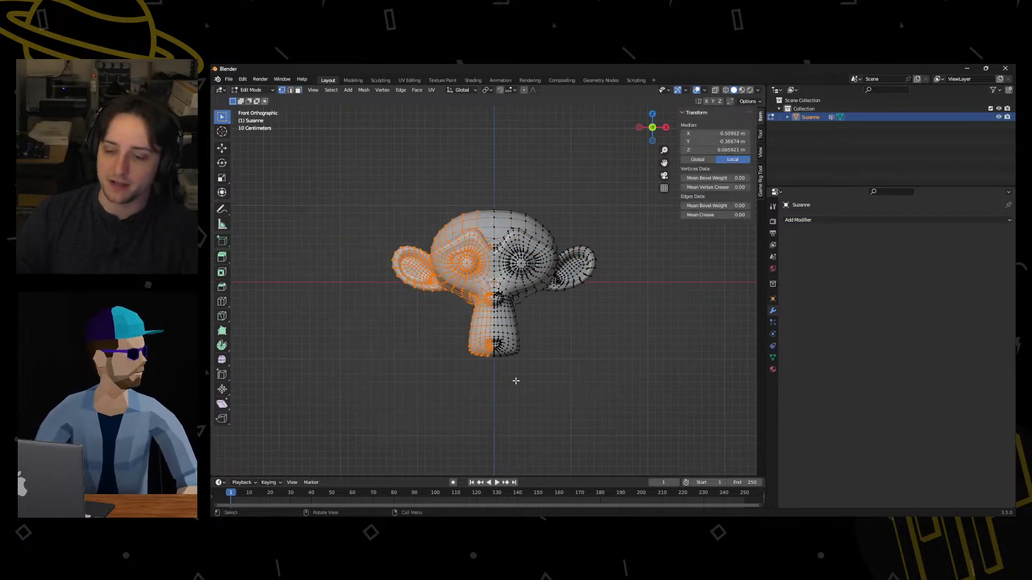
{"action": "scroll", "coordinate": [535, 284], "scroll_direction": "up", "scroll_amount": 4}
{"action": "scroll", "coordinate": [535, 283], "scroll_direction": "down", "scroll_amount": 1}
{"action": "key", "text": "x"}
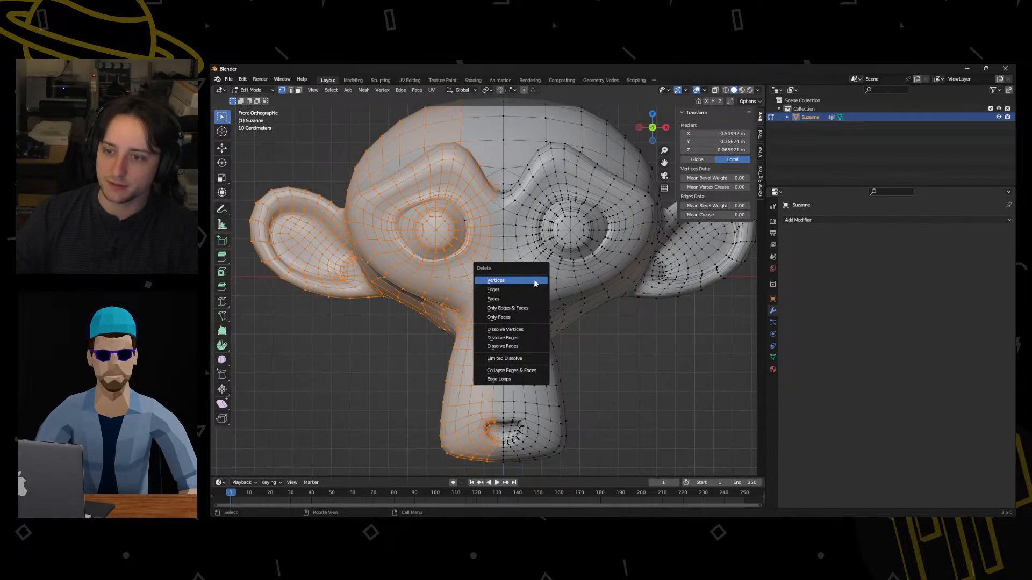
{"action": "scroll", "coordinate": [334, 173], "scroll_direction": "down", "scroll_amount": 2}
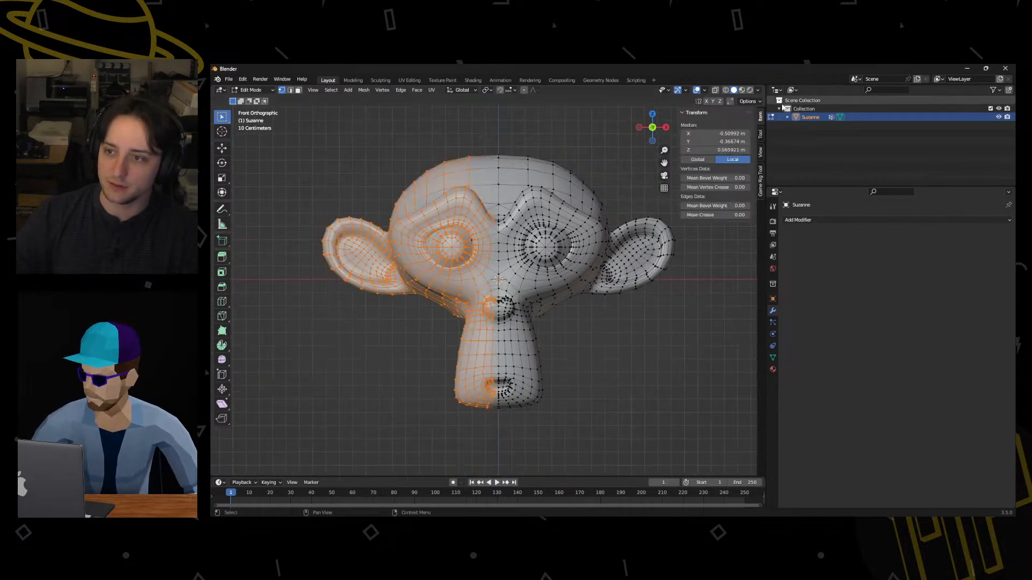
{"action": "left_click", "coordinate": [707, 102]}
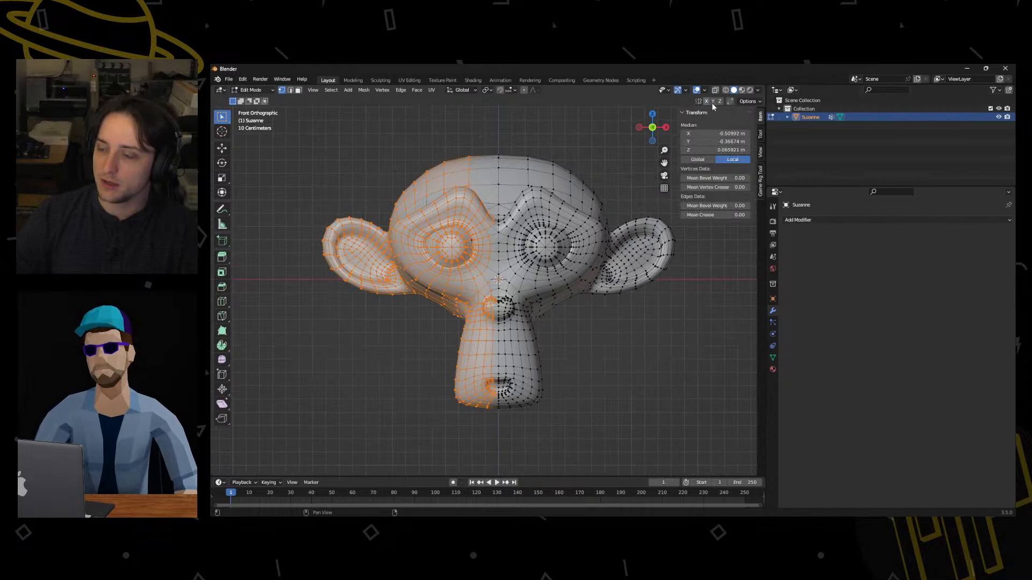
{"action": "left_click", "coordinate": [755, 101]}
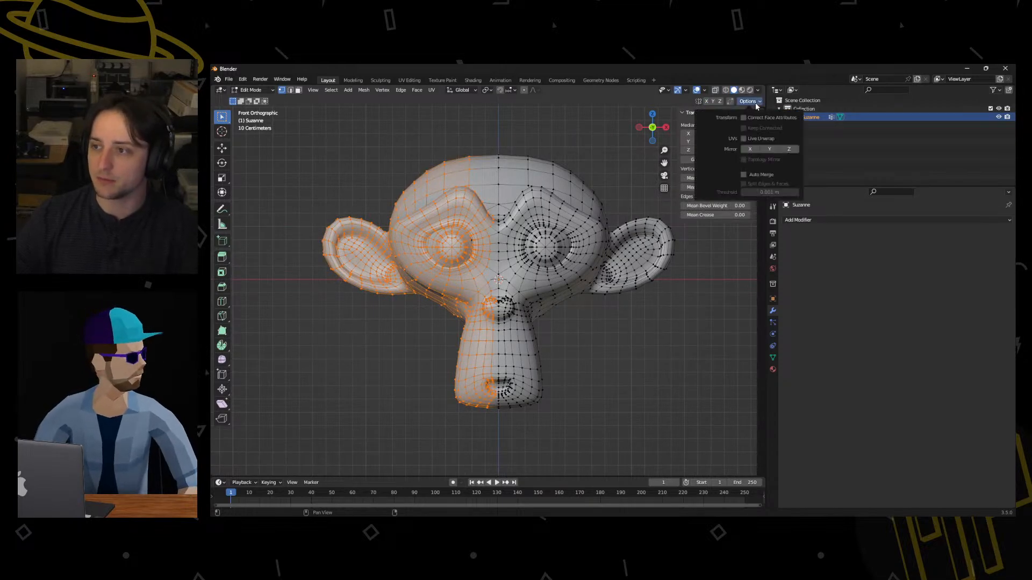
{"action": "left_click", "coordinate": [755, 104]}
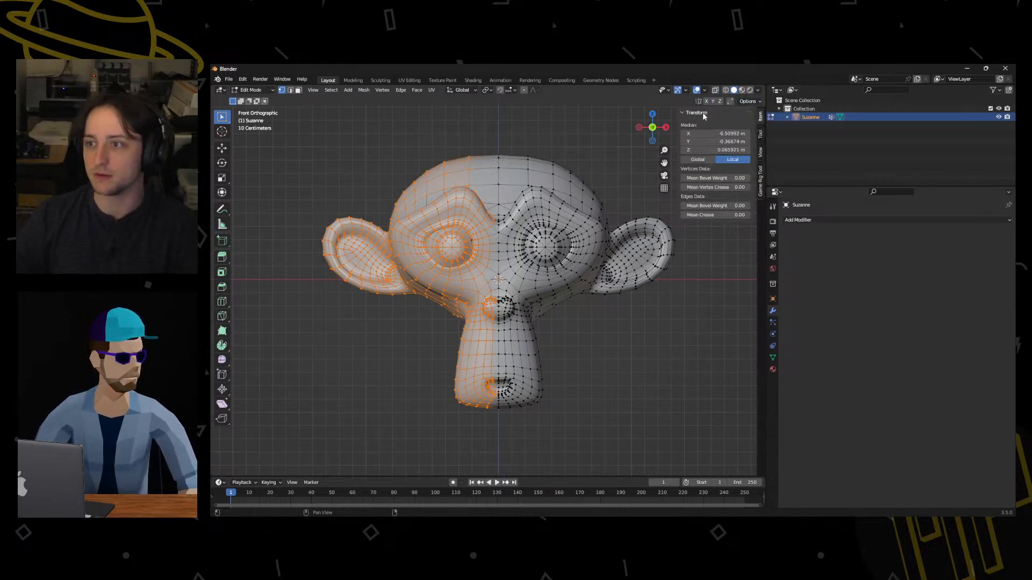
{"action": "key", "text": "alt+a"}
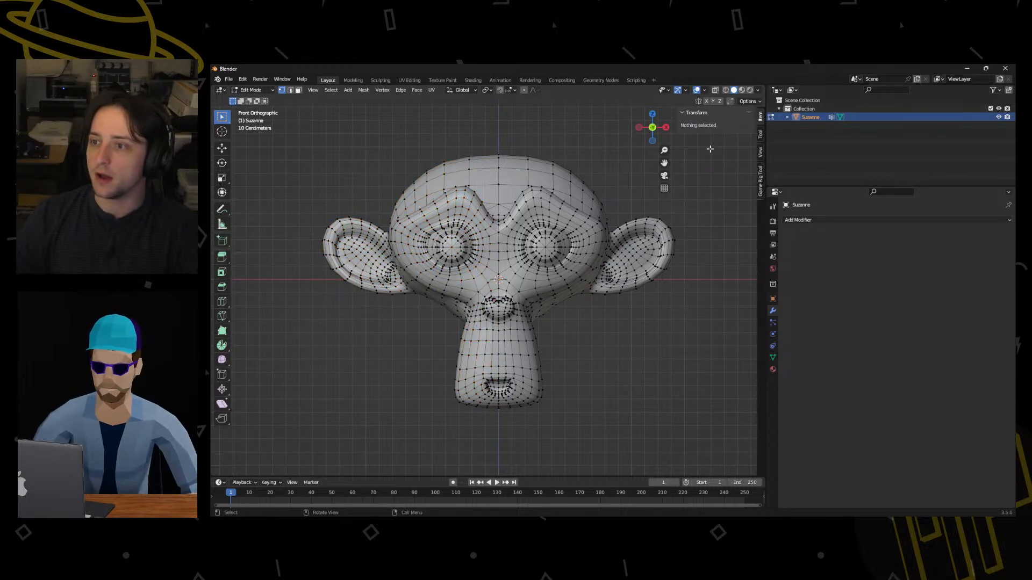
Hide the sidebar, turn on X-ray and delete all vertices of the head's negative X half.
{"action": "key", "text": "n"}
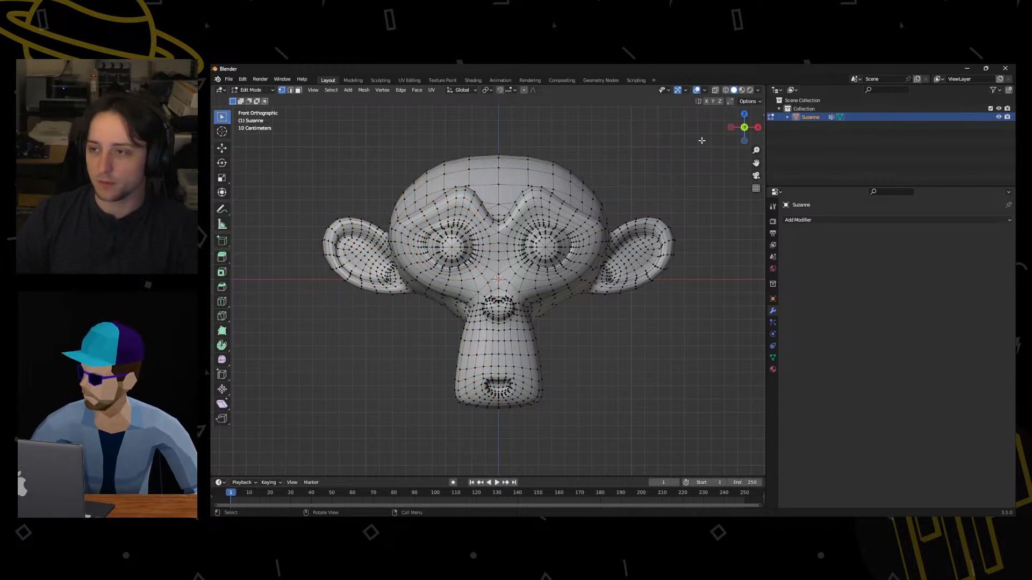
{"action": "left_click", "coordinate": [716, 91]}
{"action": "left_click_drag", "start_coordinate": [284, 138], "coordinate": [495, 434]}
{"action": "key", "text": "x"}
{"action": "left_click", "coordinate": [591, 401]}
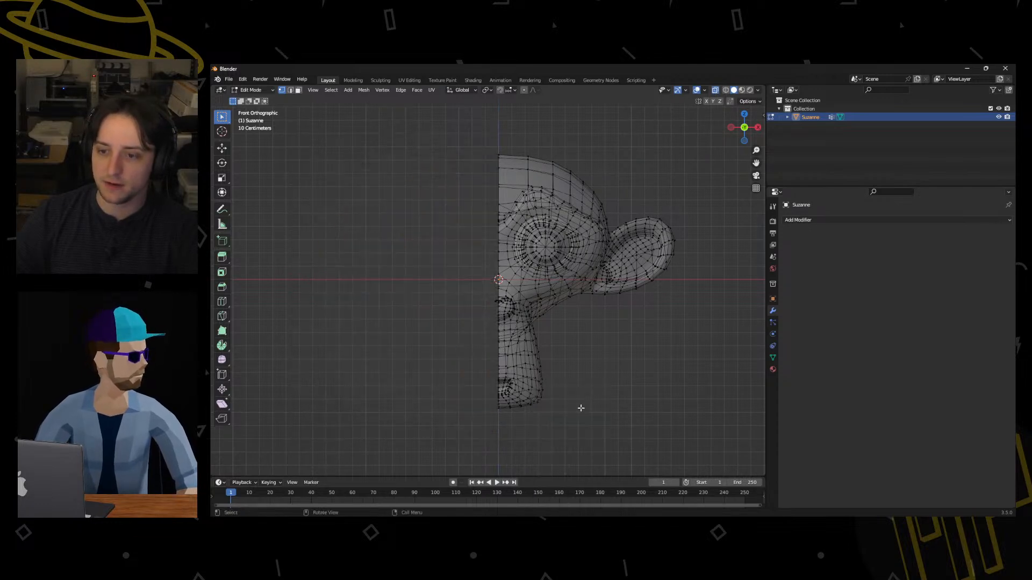
Delete the stray vertices left across the centre line beside the monkey's nose.
{"action": "scroll", "coordinate": [488, 336], "scroll_direction": "up", "scroll_amount": 3}
{"action": "left_click_drag", "start_coordinate": [470, 261], "coordinate": [504, 330]}
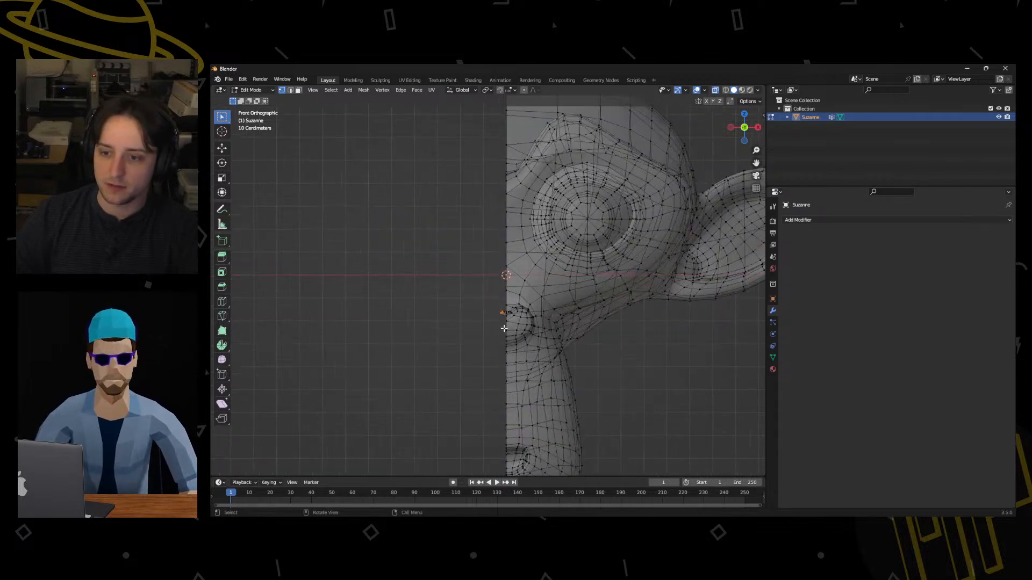
{"action": "key", "text": "x"}
{"action": "left_click", "coordinate": [500, 325]}
{"action": "left_click_drag", "start_coordinate": [492, 294], "coordinate": [505, 323]}
{"action": "scroll", "coordinate": [496, 327], "scroll_direction": "up", "scroll_amount": 2}
{"action": "key", "text": "x"}
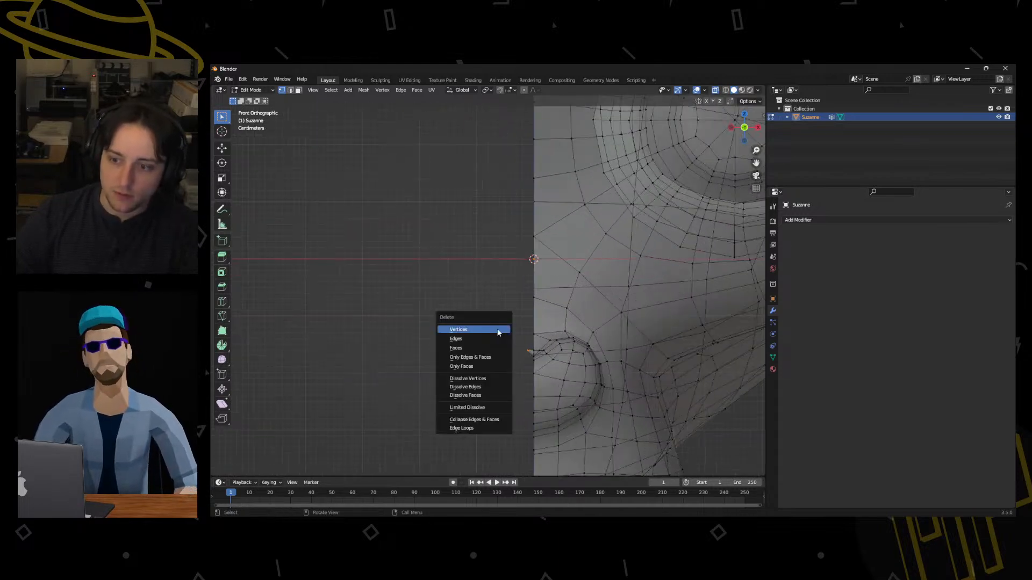
{"action": "left_click", "coordinate": [524, 338]}
{"action": "scroll", "coordinate": [457, 370], "scroll_direction": "down", "scroll_amount": 4}
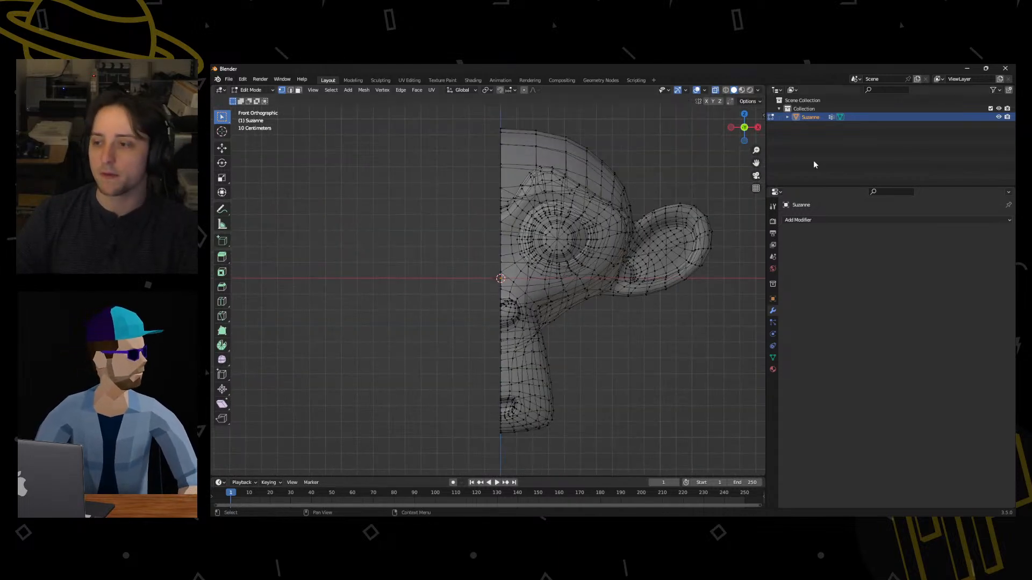
Switch the half head to Object Mode and add a Mirror modifier to it.
{"action": "left_click", "coordinate": [800, 221]}
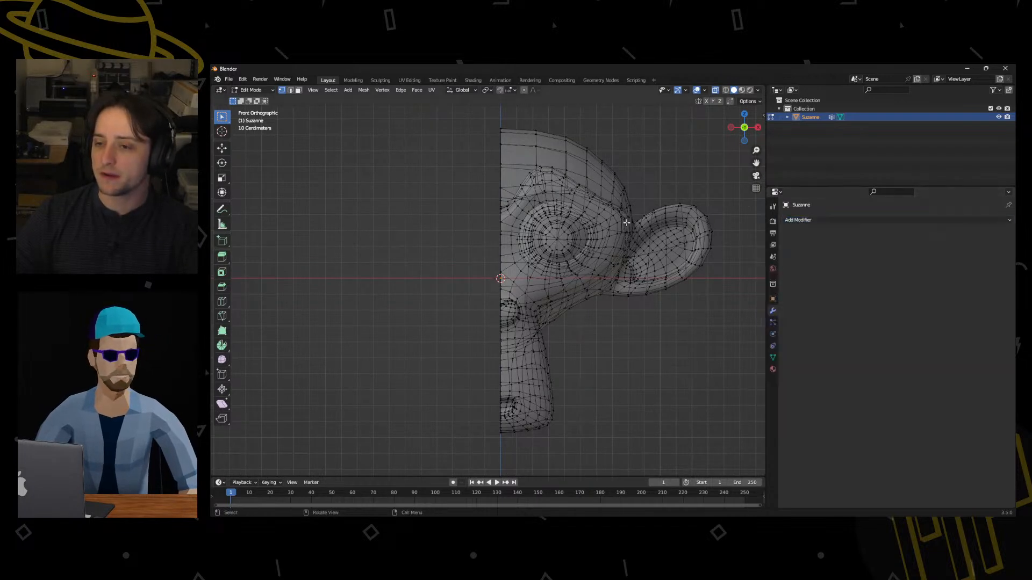
{"action": "key", "text": "ctrl+Tab"}
{"action": "left_click", "coordinate": [648, 319]}
{"action": "middle_click_drag", "start_coordinate": [648, 322], "coordinate": [607, 317]}
{"action": "left_click", "coordinate": [812, 221]}
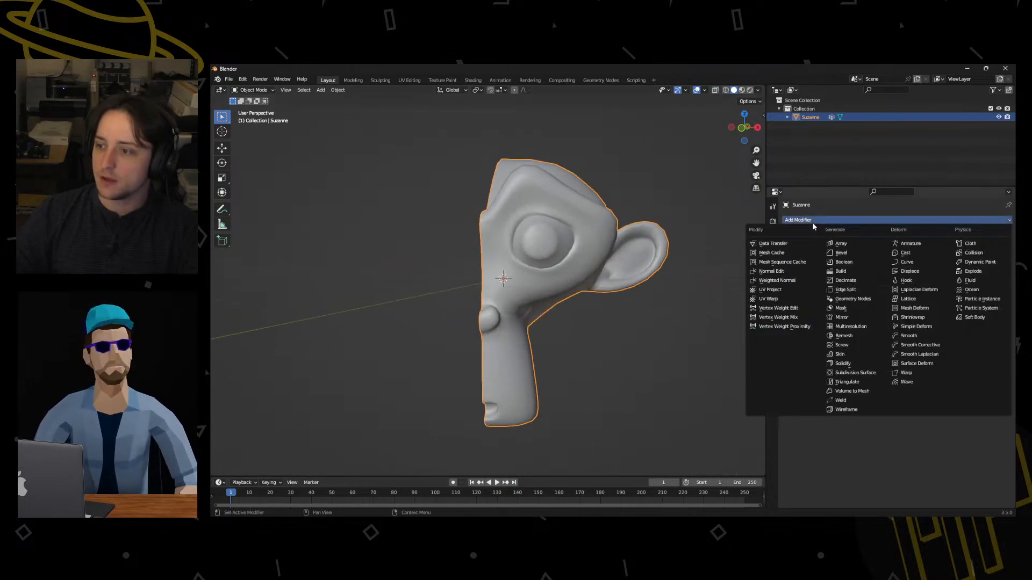
{"action": "left_click", "coordinate": [840, 318]}
{"action": "middle_click_drag", "start_coordinate": [717, 334], "coordinate": [415, 202]}
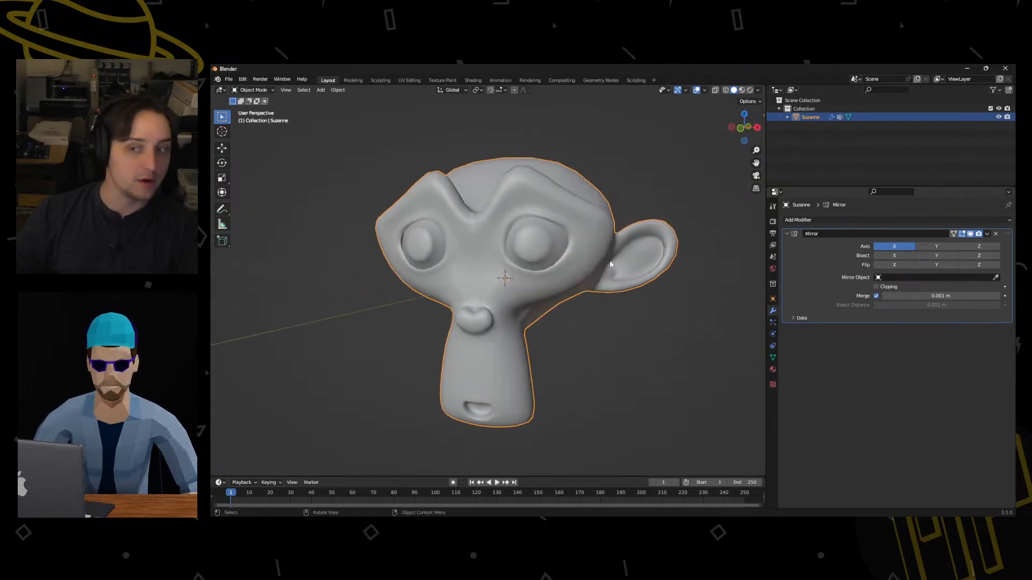
In Edit Mode, enable proportional editing and pull the tip of the monkey's ear outward into a long ear.
{"action": "key", "text": "ctrl+Tab"}
{"action": "left_click", "coordinate": [686, 221]}
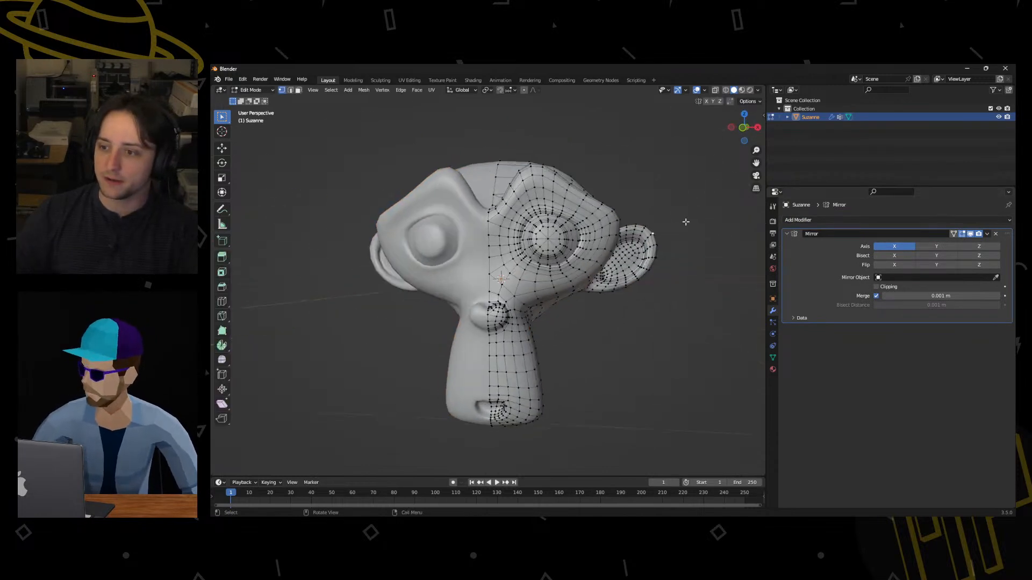
{"action": "left_click", "coordinate": [524, 90]}
{"action": "scroll", "coordinate": [611, 217], "scroll_direction": "down", "scroll_amount": 3}
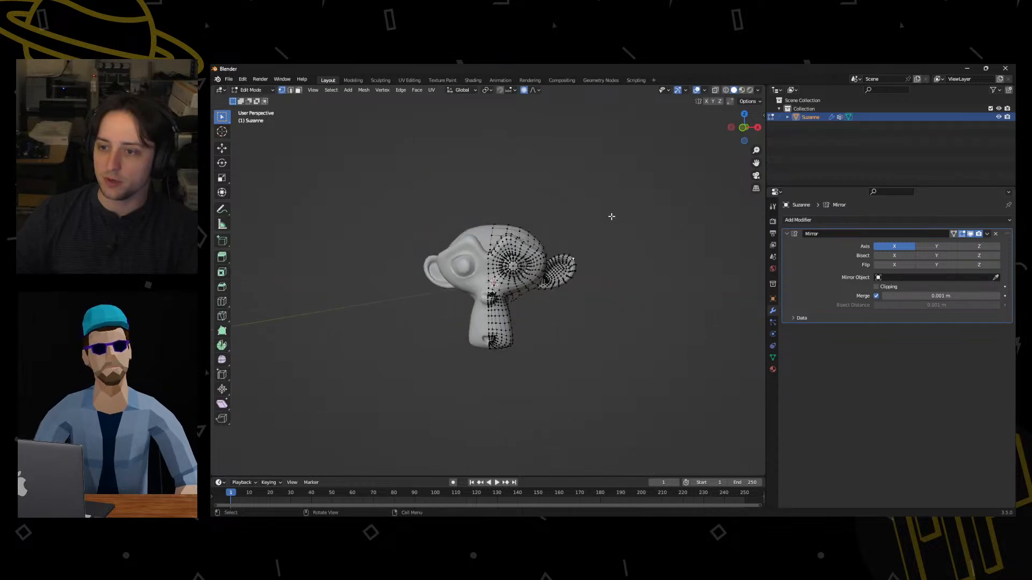
{"action": "key", "text": "g"}
{"action": "mouse_move", "coordinate": [610, 216]}
{"action": "middle_mouse_down"}
{"action": "mouse_move", "coordinate": [634, 217]}
{"action": "mouse_move", "coordinate": [629, 225]}
{"action": "middle_mouse_up"}
{"action": "left_click", "coordinate": [618, 210]}
{"action": "key", "text": "g"}
{"action": "left_click", "coordinate": [653, 220]}
{"action": "scroll", "coordinate": [618, 228], "scroll_direction": "down", "scroll_amount": 1}
Return to Object Mode and examine the mirrored ears from the front and from above.
{"action": "key", "text": "ctrl+Tab"}
{"action": "left_click", "coordinate": [562, 227]}
{"action": "middle_click_drag", "start_coordinate": [443, 260], "coordinate": [446, 315]}
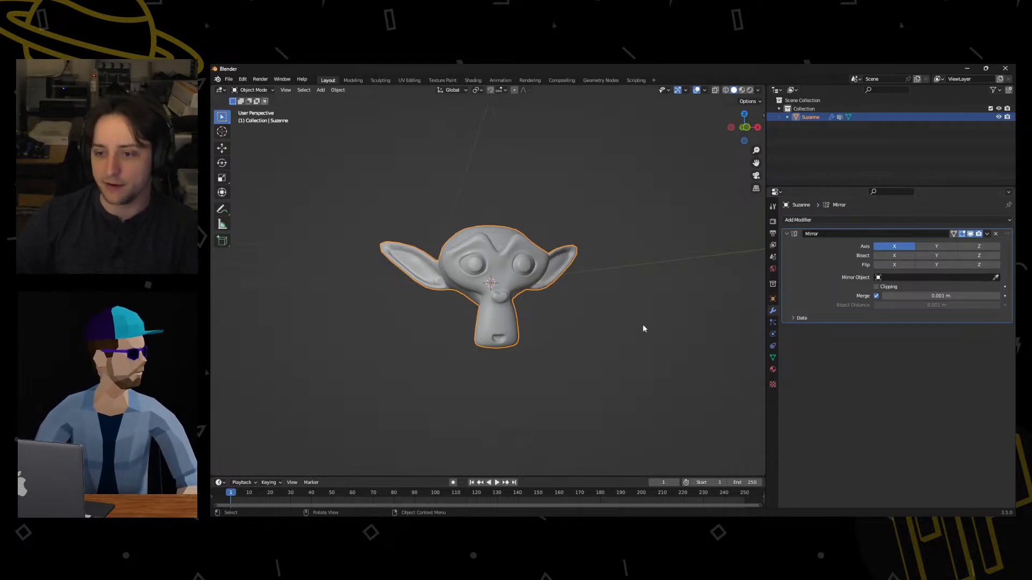
{"action": "middle_click_drag", "start_coordinate": [643, 325], "coordinate": [492, 334]}
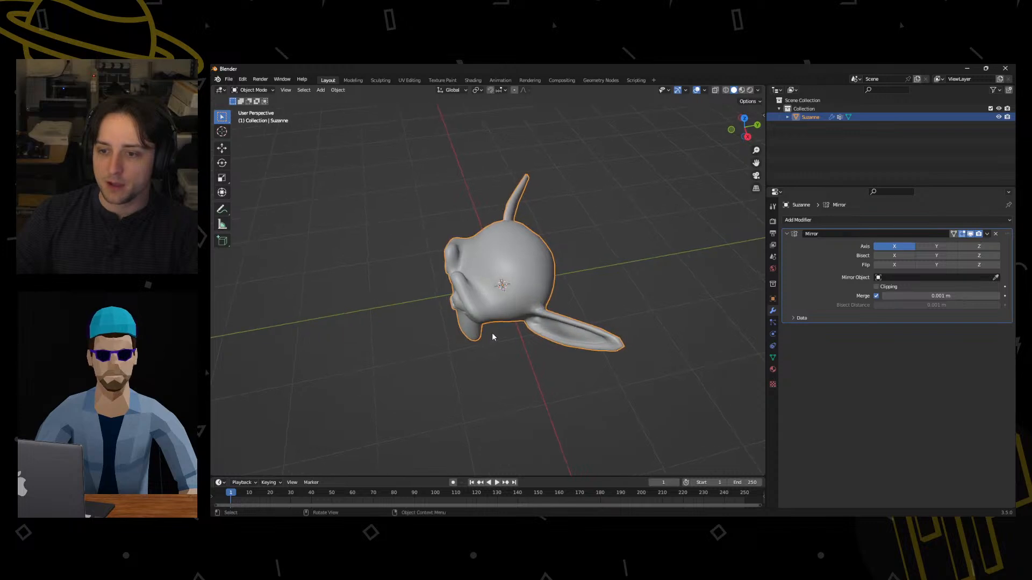
Go back into Edit Mode and enable the Y axis of the Mirror modifier in addition to X.
{"action": "key", "text": "ctrl+Tab"}
{"action": "left_click", "coordinate": [528, 308]}
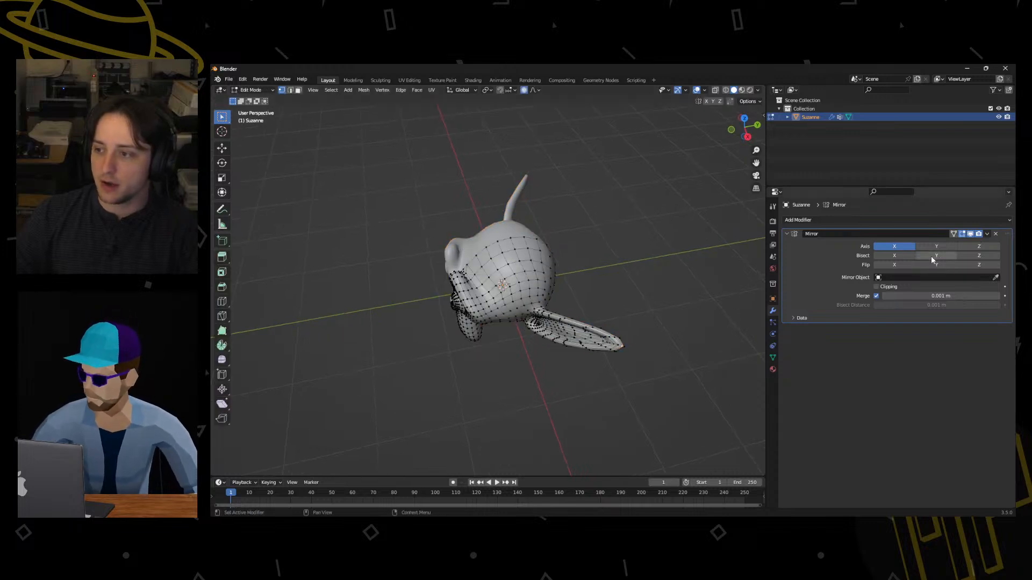
{"action": "middle_click_drag", "start_coordinate": [699, 301], "coordinate": [551, 291]}
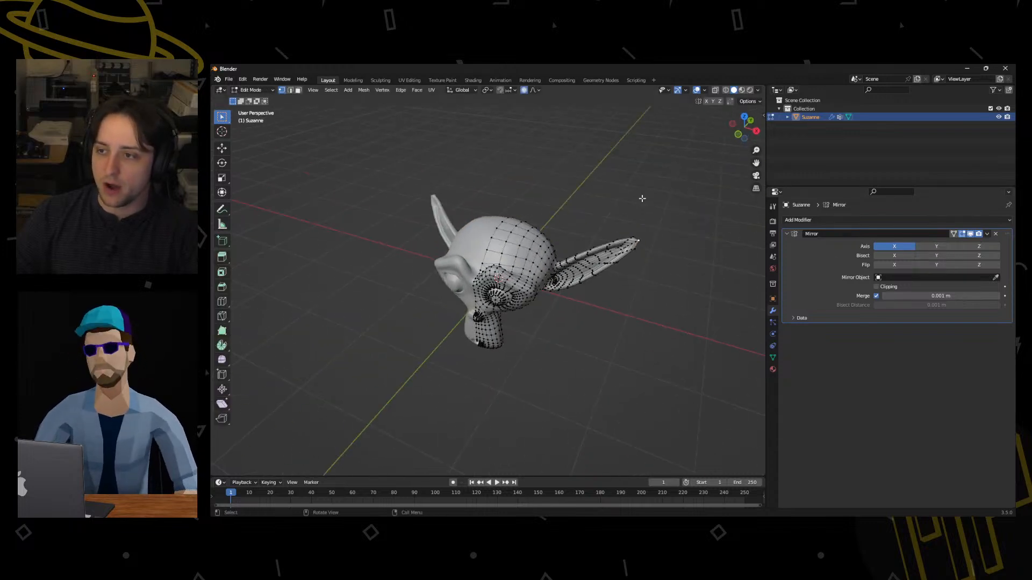
{"action": "left_click", "coordinate": [936, 247]}
{"action": "middle_click_drag", "start_coordinate": [543, 291], "coordinate": [503, 293]}
Select all vertices of the half head and move them along Y, clear of the mirrored copy.
{"action": "key", "text": "a"}
{"action": "key", "text": "g"}
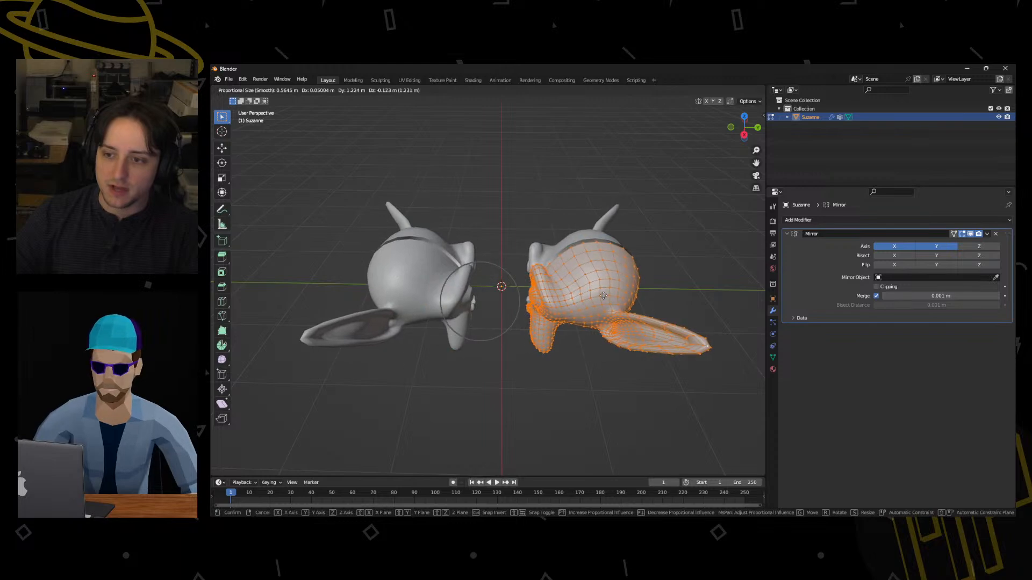
{"action": "key", "text": "g"}
{"action": "middle_click_drag", "start_coordinate": [600, 316], "coordinate": [553, 276]}
{"action": "left_click", "coordinate": [629, 311]}
{"action": "key", "text": "g"}
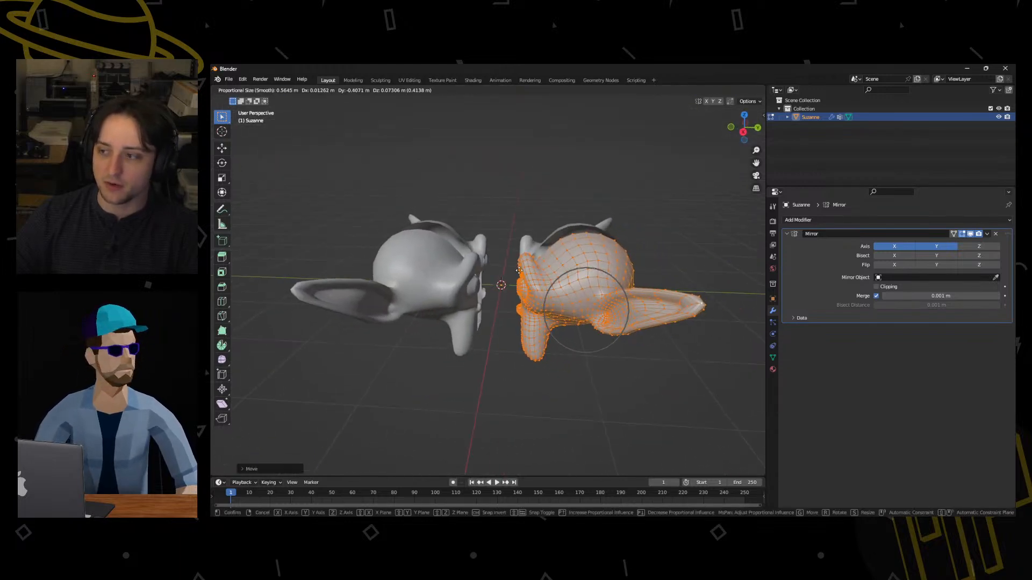
{"action": "left_click", "coordinate": [516, 271]}
Compare the result with the mirror's Y axis off and on, leaving it on, and return to Object Mode.
{"action": "left_click", "coordinate": [950, 246]}
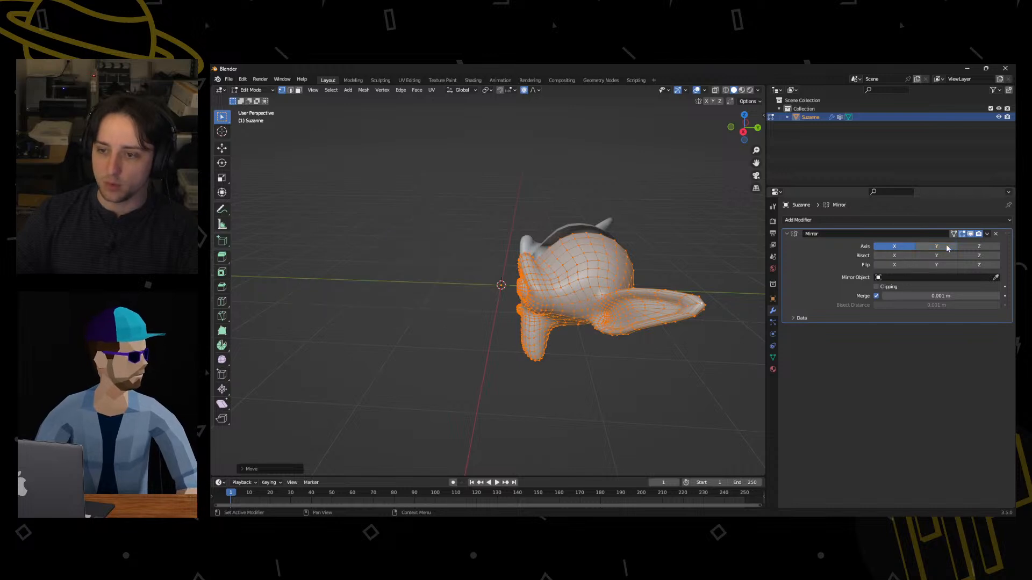
{"action": "left_click", "coordinate": [946, 245]}
{"action": "key", "text": "Tab"}
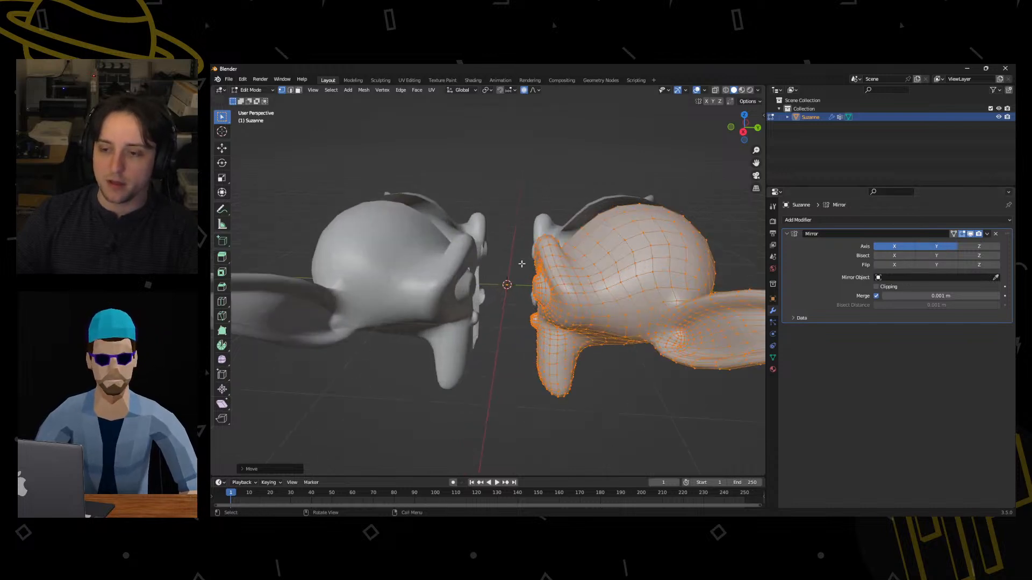
{"action": "mouse_move", "coordinate": [480, 330]}
{"action": "middle_mouse_down"}
{"action": "mouse_move", "coordinate": [530, 305]}
{"action": "mouse_move", "coordinate": [491, 316]}
{"action": "middle_mouse_up"}
{"action": "scroll", "coordinate": [490, 311], "scroll_direction": "down", "scroll_amount": 6}
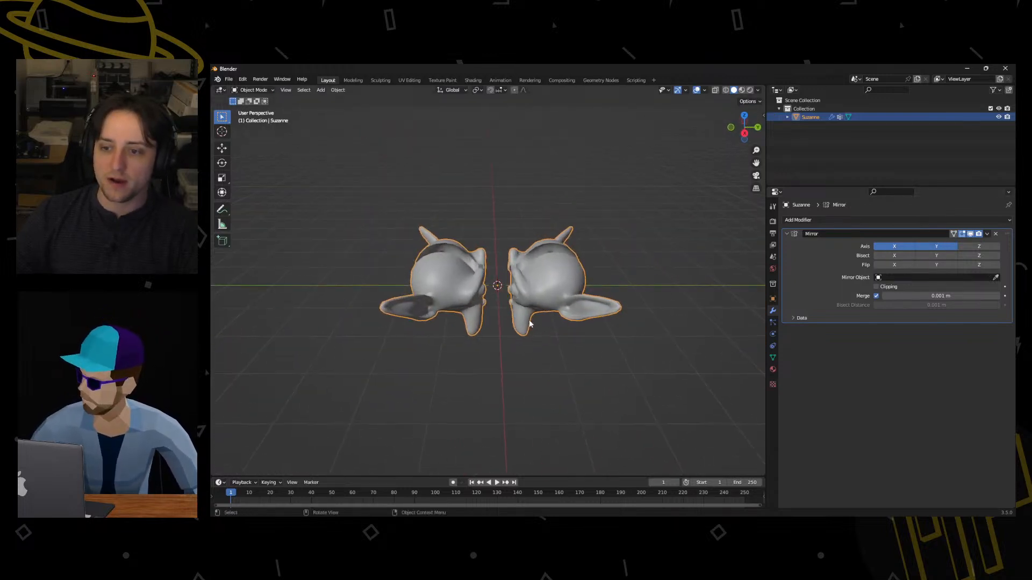
Move the whole mirrored object up and sideways, away from the world origin.
{"action": "key", "text": "g"}
{"action": "left_click", "coordinate": [542, 396]}
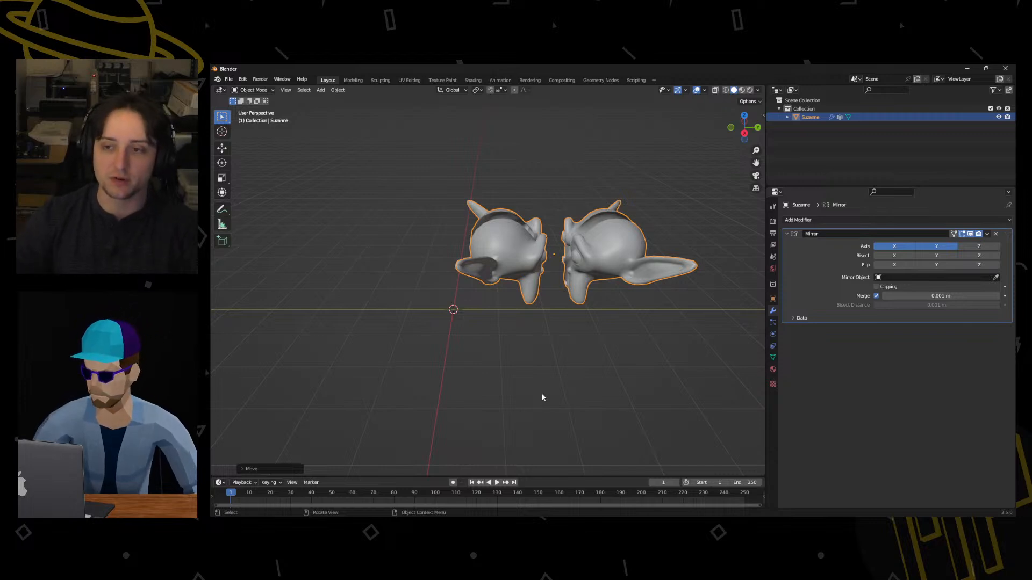
{"action": "middle_click_drag", "start_coordinate": [541, 397], "coordinate": [569, 321]}
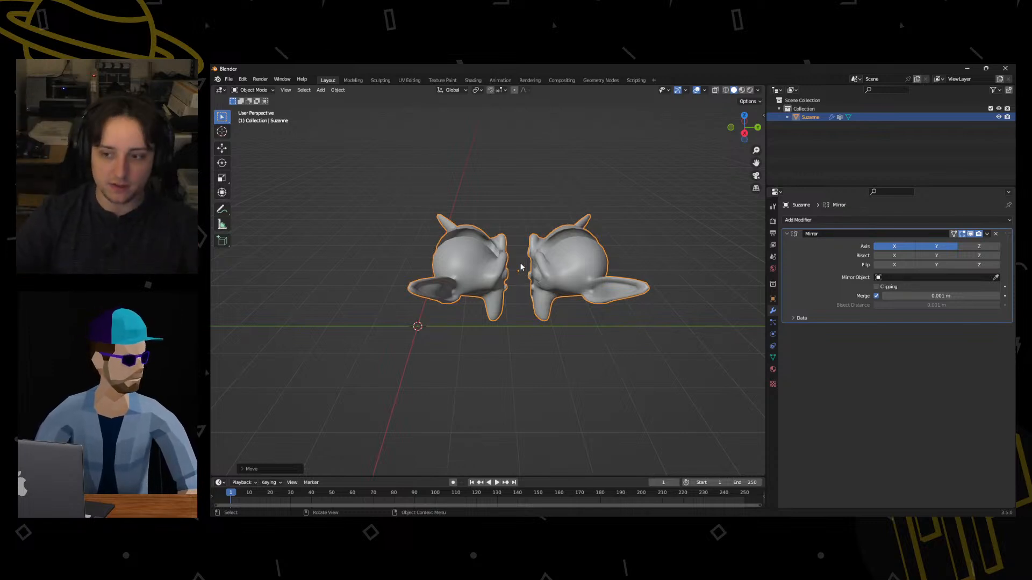
Try rotating the mirrored heads about the global Z axis.
{"action": "key", "text": "r"}
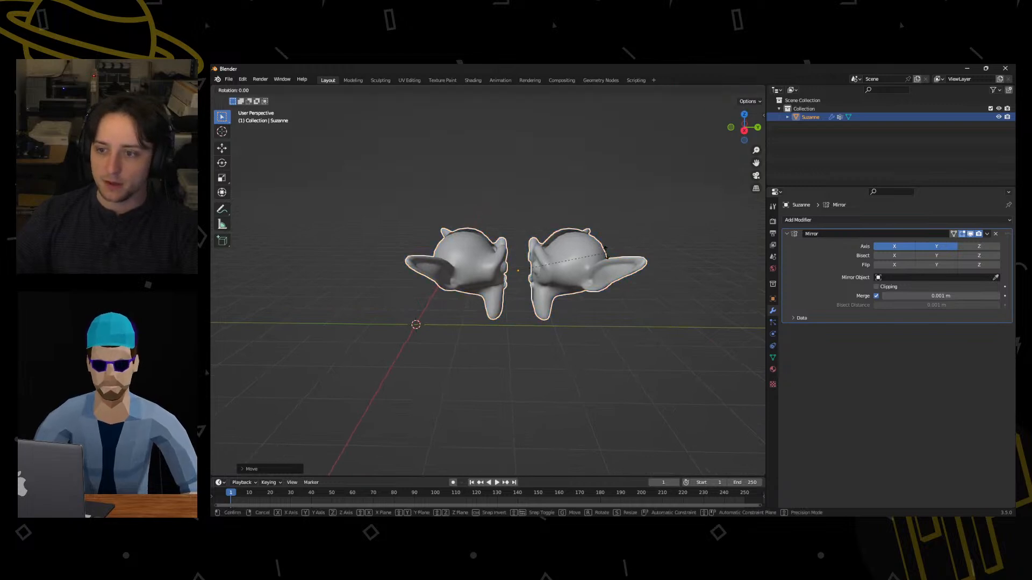
{"action": "key", "text": "z"}
{"action": "left_click", "coordinate": [631, 239]}
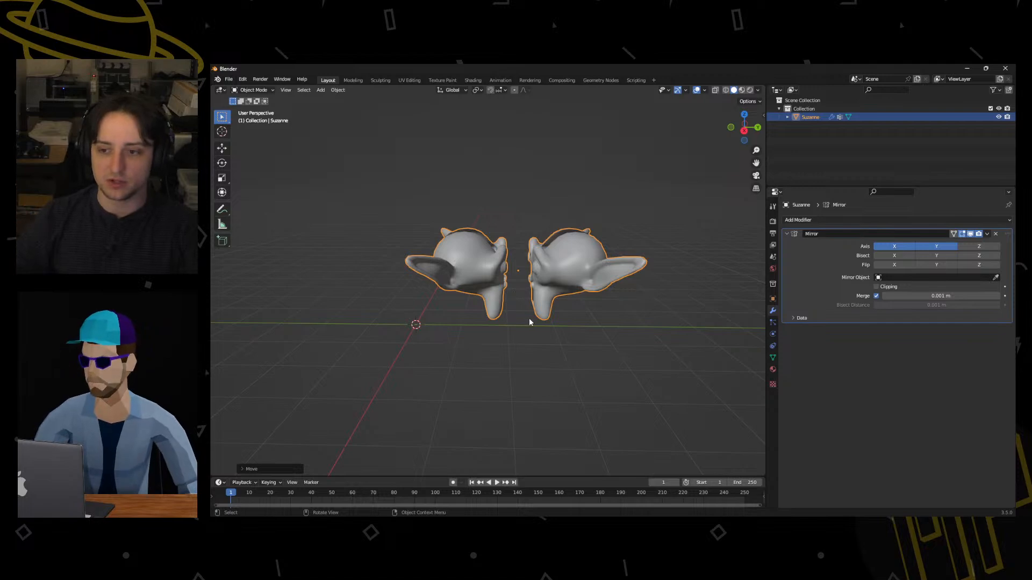
{"action": "middle_click_drag", "start_coordinate": [458, 286], "coordinate": [610, 304]}
{"action": "key", "text": "r"}
{"action": "key", "text": "z"}
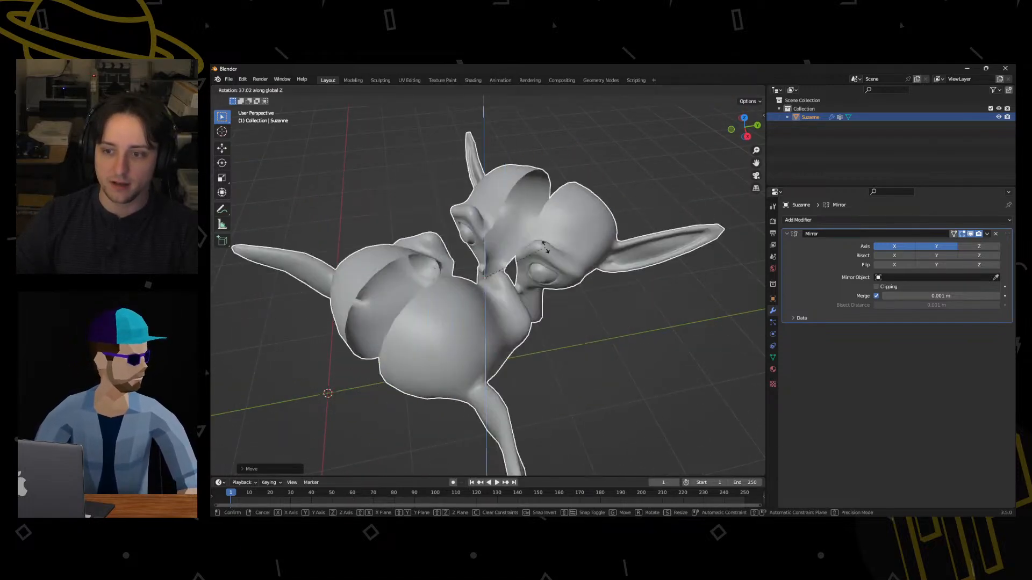
{"action": "left_click", "coordinate": [606, 289]}
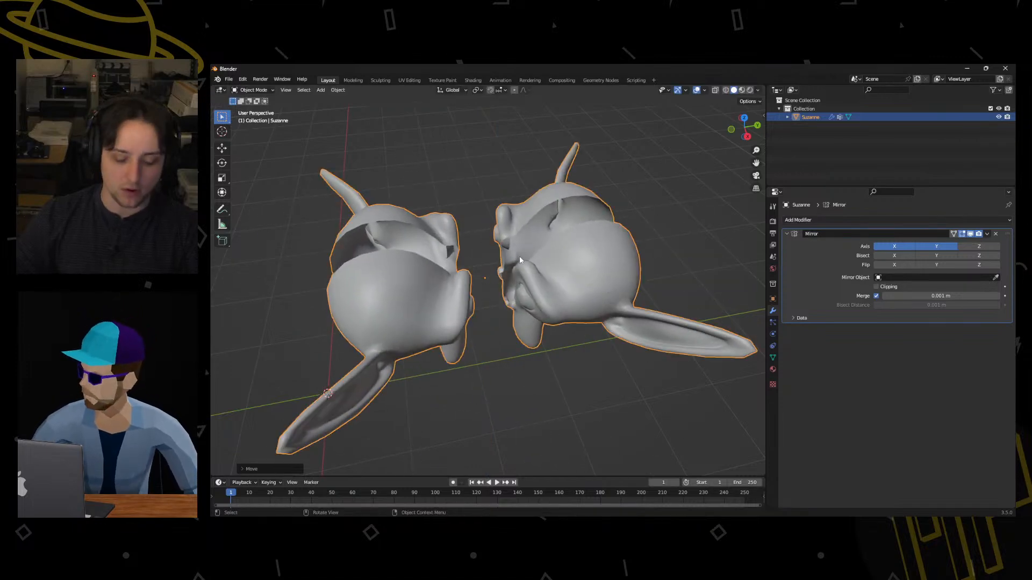
Examine the object's location, rotation and scale values, and hide the sidebar again.
{"action": "key", "text": "n"}
{"action": "left_click", "coordinate": [760, 119]}
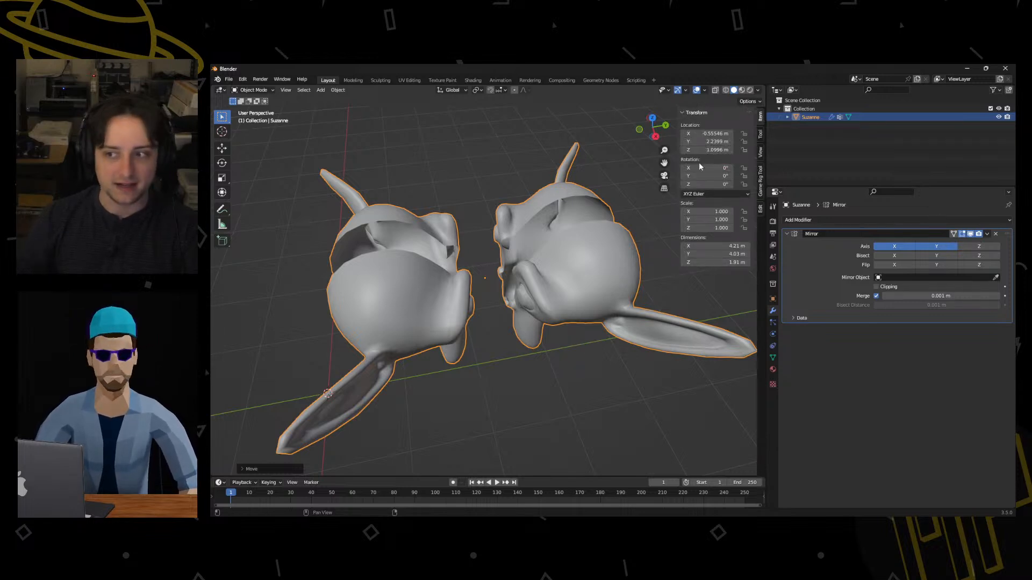
{"action": "key", "text": "n"}
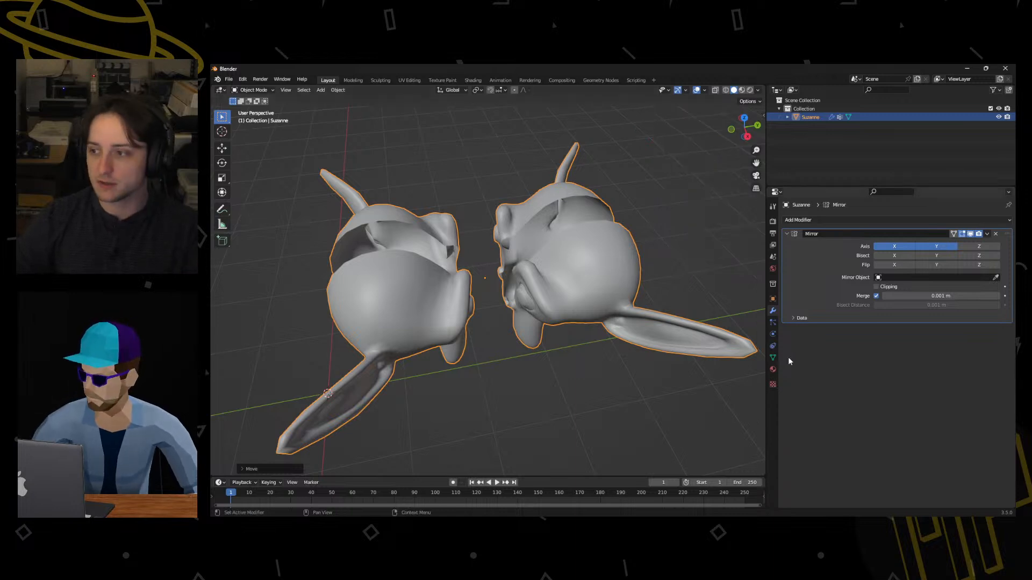
Enable the Mirror modifier's Z axis and move the half head's mesh down below the object origin in Edit Mode.
{"action": "left_click", "coordinate": [967, 246]}
{"action": "middle_click_drag", "start_coordinate": [570, 333], "coordinate": [548, 292]}
{"action": "key", "text": "ctrl+Tab"}
{"action": "left_click", "coordinate": [543, 340]}
{"action": "key", "text": "g"}
{"action": "left_click", "coordinate": [483, 295]}
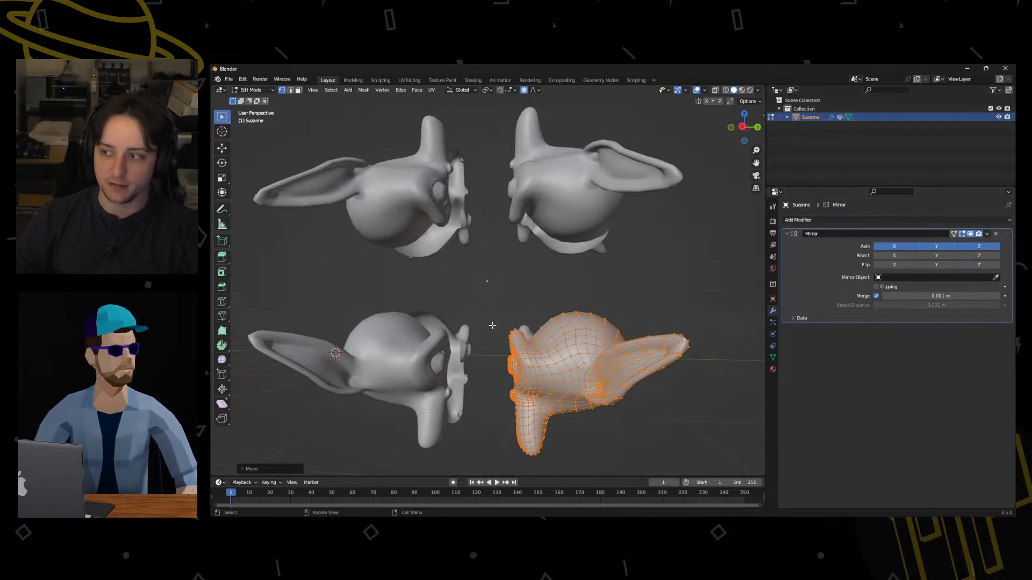
Disable the Mirror modifier's Z axis and examine the halves mirrored across X and Y from several angles.
{"action": "left_click", "coordinate": [977, 246]}
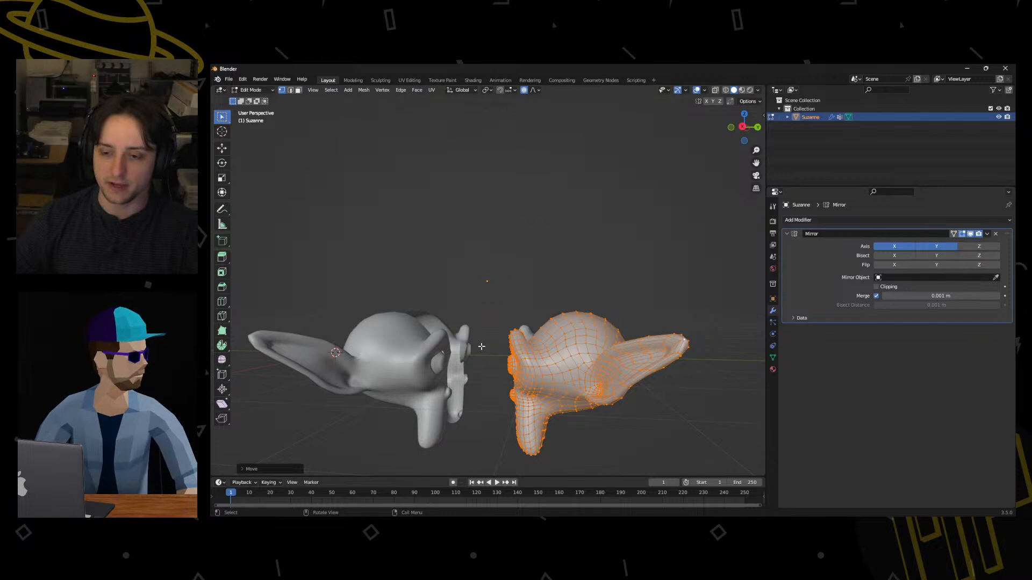
{"action": "middle_click_drag", "start_coordinate": [481, 347], "coordinate": [514, 354]}
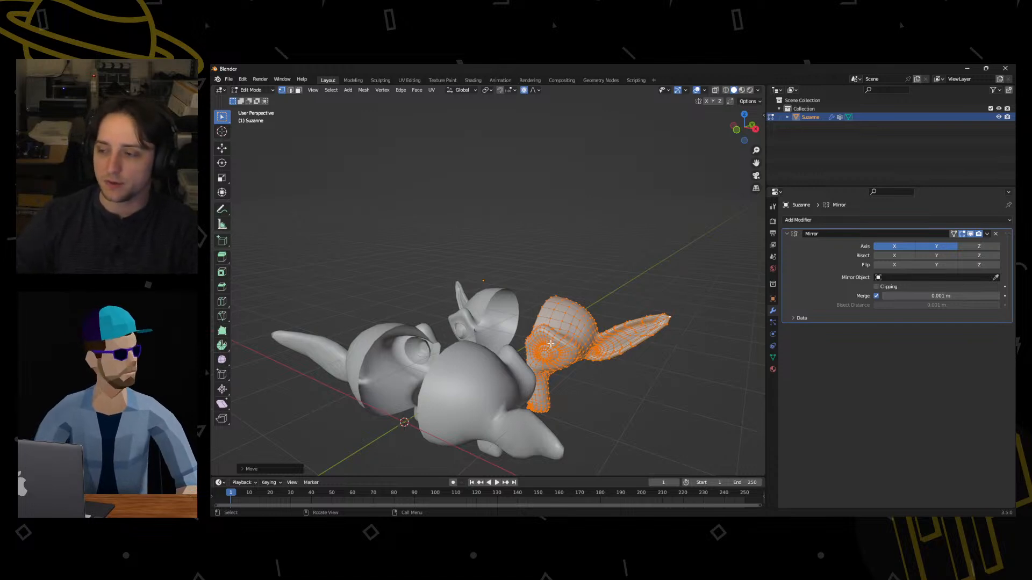
{"action": "scroll", "coordinate": [551, 344], "scroll_direction": "down", "scroll_amount": 4}
{"action": "middle_click_drag", "start_coordinate": [551, 344], "coordinate": [537, 365]}
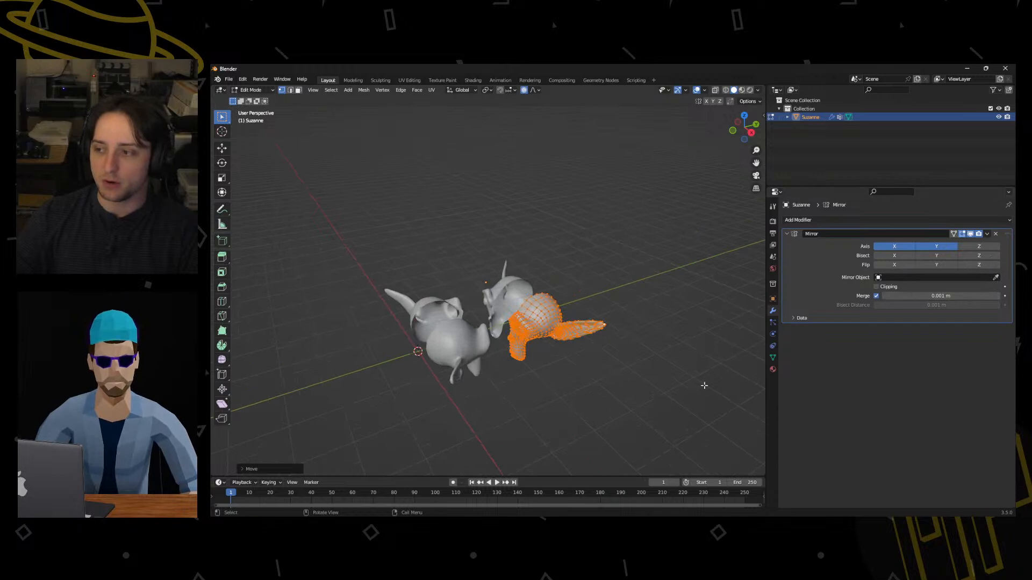
{"action": "middle_click_drag", "start_coordinate": [608, 385], "coordinate": [590, 366]}
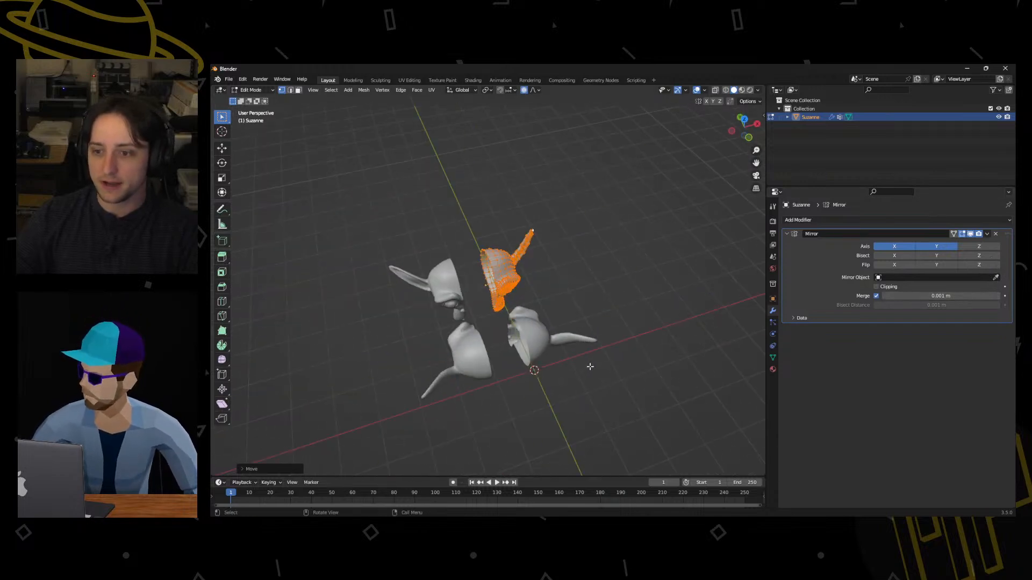
{"action": "scroll", "coordinate": [586, 355], "scroll_direction": "up", "scroll_amount": 4}
{"action": "middle_click_drag", "start_coordinate": [565, 306], "coordinate": [540, 309]}
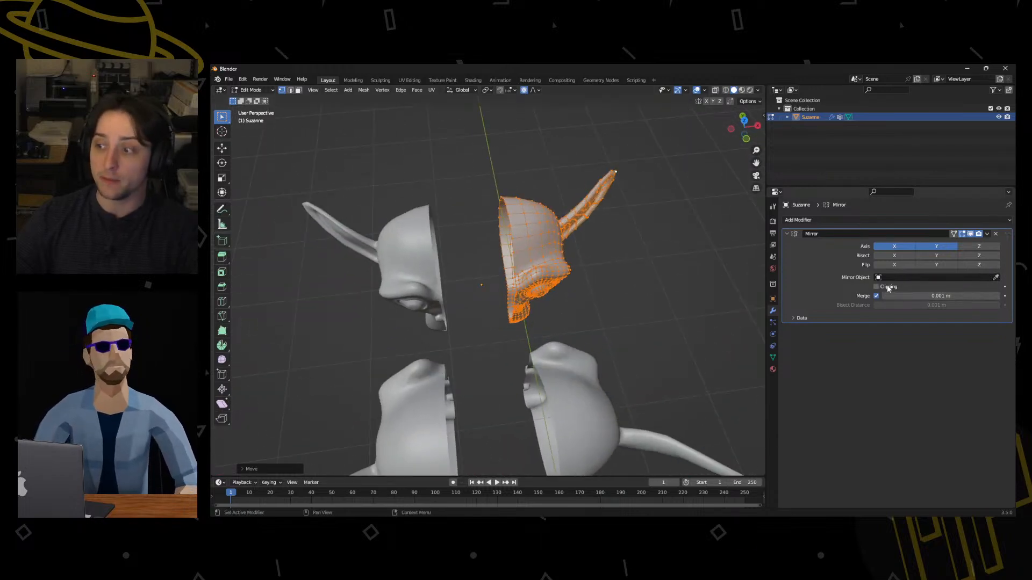
Enable Clipping, move the half head about 1 m in negative X into the mirror plane, and return to Object Mode.
{"action": "middle_click_drag", "start_coordinate": [541, 240], "coordinate": [586, 326]}
{"action": "key", "text": "g"}
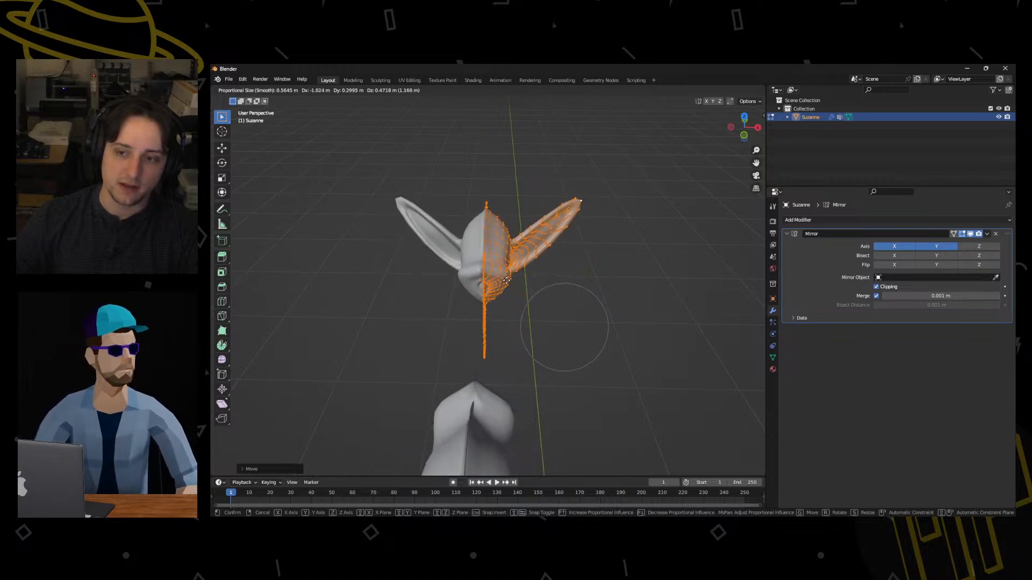
{"action": "left_click", "coordinate": [512, 280]}
{"action": "middle_click_drag", "start_coordinate": [512, 280], "coordinate": [511, 325]}
{"action": "key", "text": "Tab"}
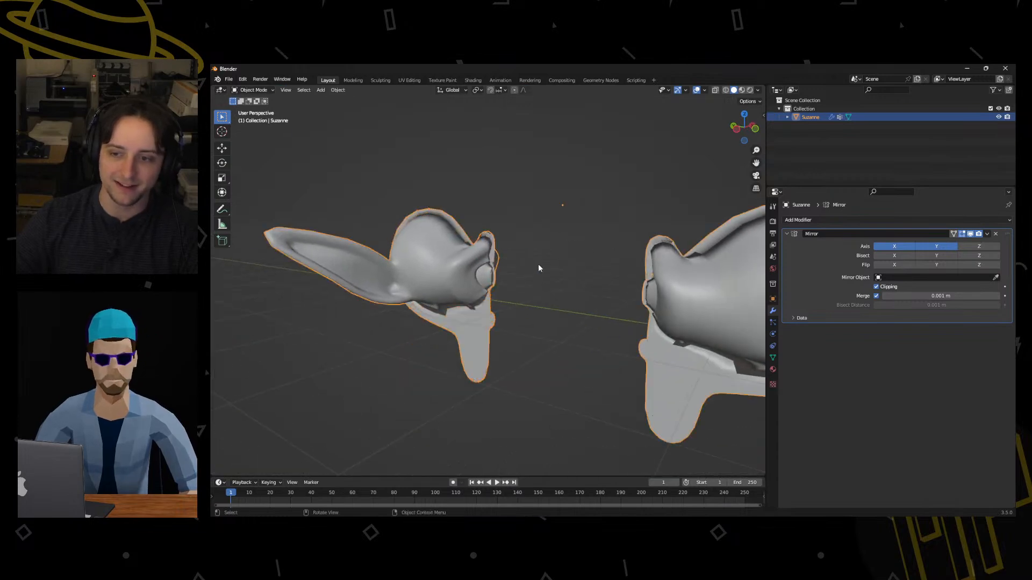
{"action": "middle_click_drag", "start_coordinate": [537, 263], "coordinate": [404, 271]}
In Edit Mode, move the clipped half head about 0.83 m up and away from the mirror plane and examine its stretched centre.
{"action": "key", "text": "ctrl+Tab"}
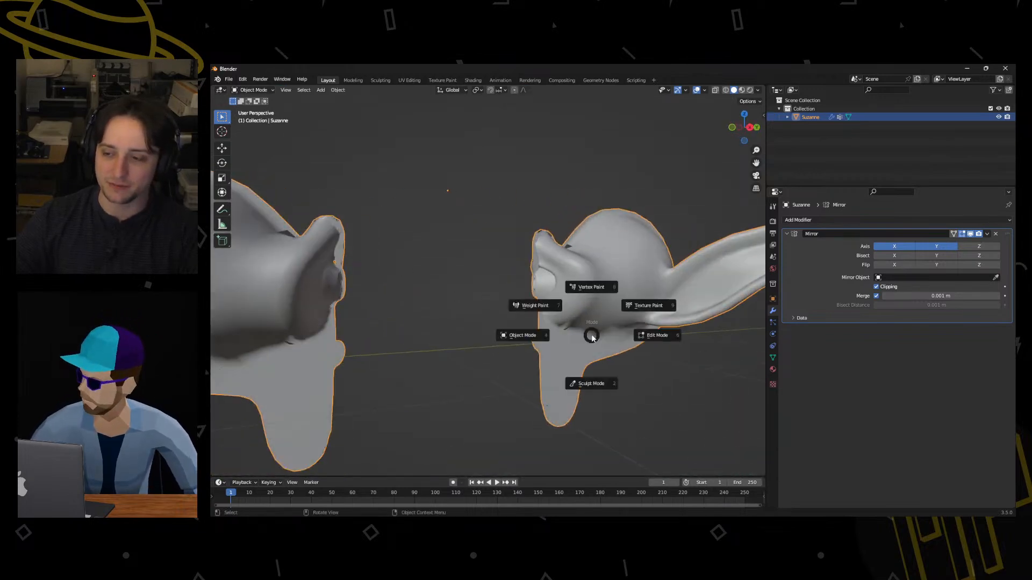
{"action": "left_click", "coordinate": [659, 333]}
{"action": "middle_click_drag", "start_coordinate": [613, 339], "coordinate": [609, 290]}
{"action": "key", "text": "g"}
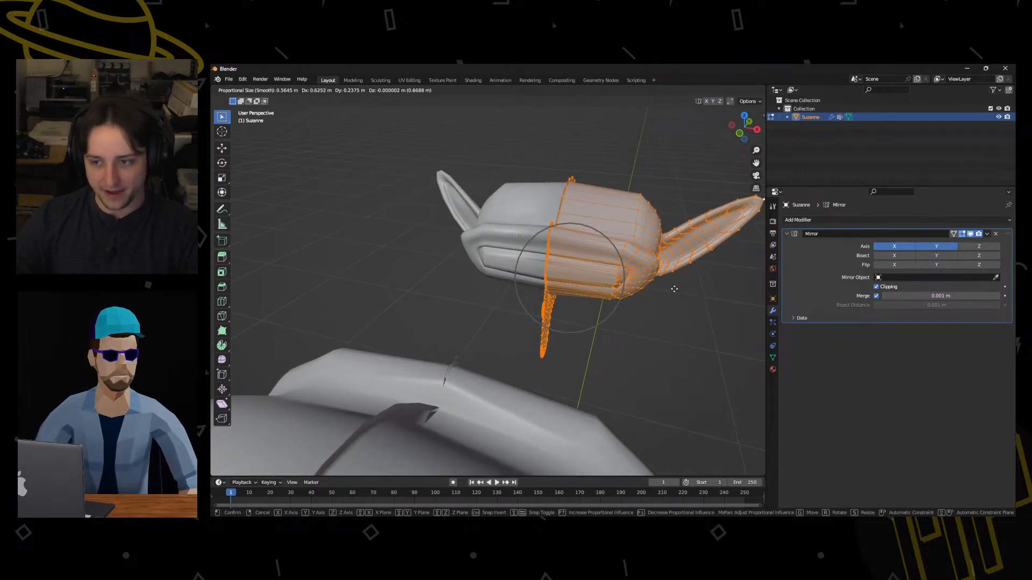
{"action": "middle_click_drag", "start_coordinate": [670, 285], "coordinate": [670, 228]}
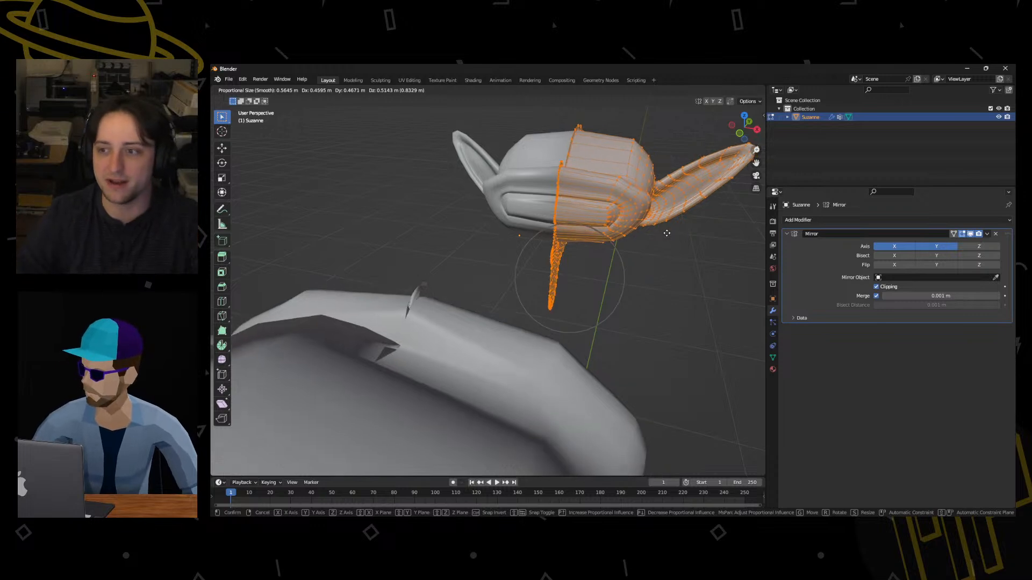
{"action": "left_click", "coordinate": [667, 234]}
{"action": "middle_click_drag", "start_coordinate": [661, 238], "coordinate": [608, 243]}
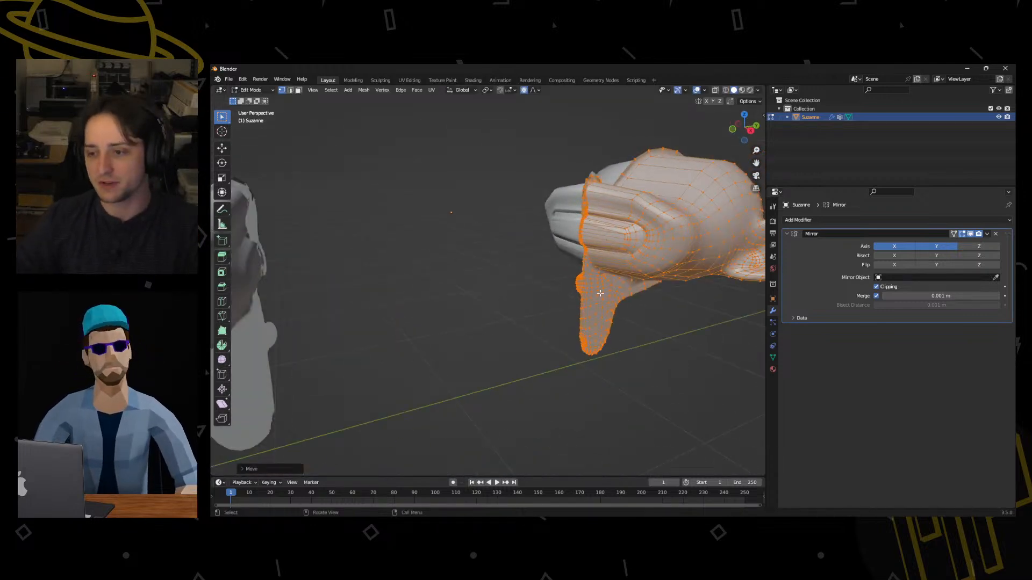
{"action": "middle_click_drag", "start_coordinate": [627, 323], "coordinate": [592, 321]}
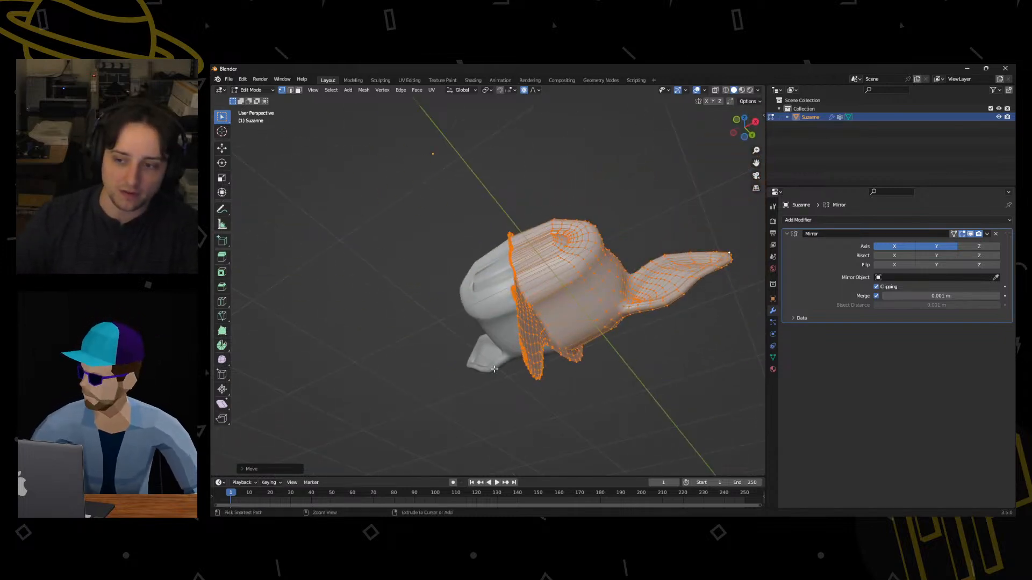
Undo the latest clipped moves of the half head.
{"action": "key", "text": "ctrl+z"}
{"action": "key", "text": "ctrl+z"}
{"action": "key", "text": "ctrl+z"}
{"action": "key", "text": "ctrl+z"}
{"action": "key", "text": "ctrl+z"}
{"action": "key", "text": "ctrl+z"}
Move the half head's mesh about 0.49 m, mainly in negative X, toward the mirror plane and enable the Mirror modifier's Clipping.
{"action": "middle_click_drag", "start_coordinate": [494, 369], "coordinate": [587, 329]}
{"action": "key", "text": "g"}
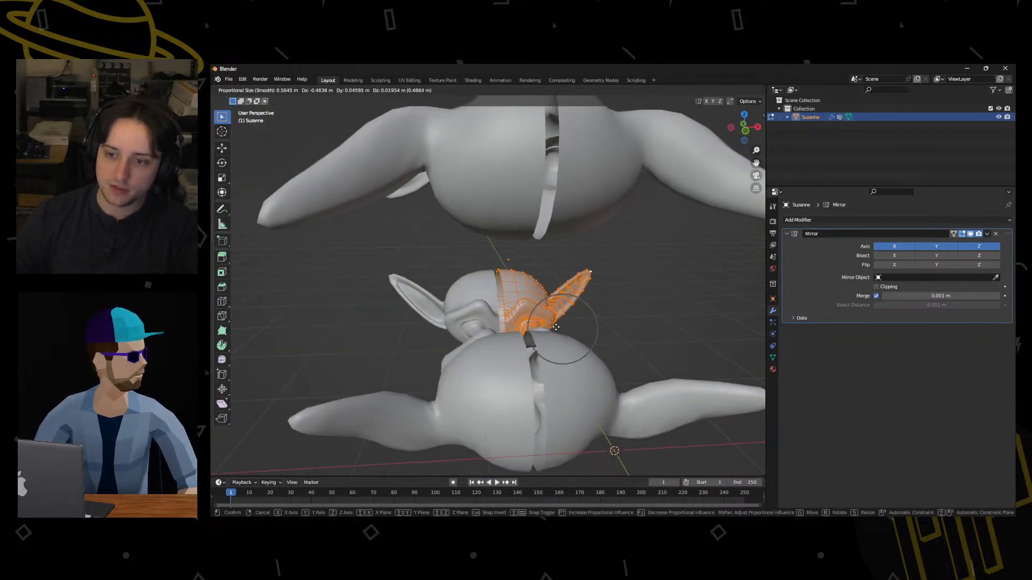
{"action": "left_click", "coordinate": [555, 327]}
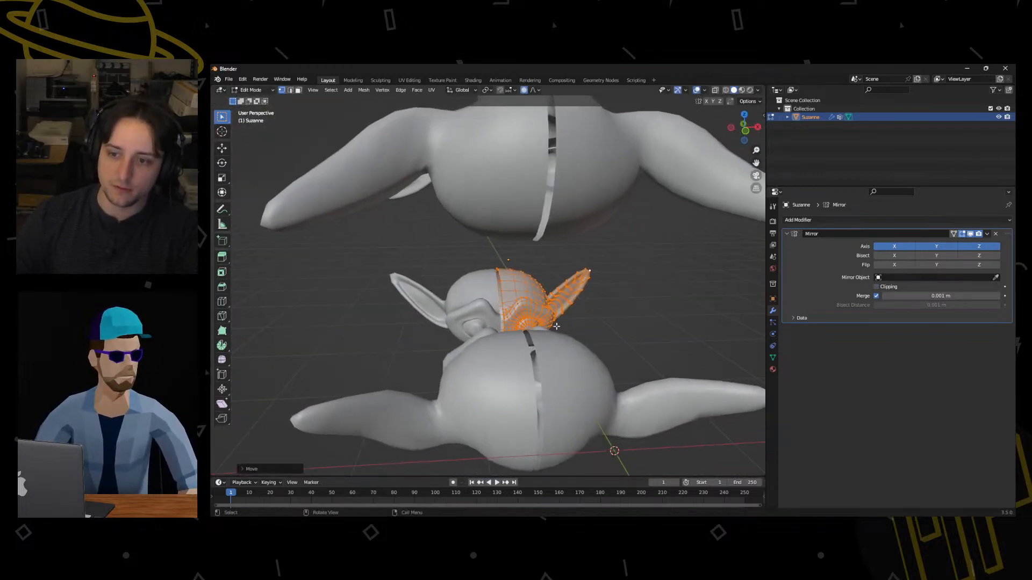
{"action": "middle_click_drag", "start_coordinate": [543, 277], "coordinate": [583, 283]}
{"action": "scroll", "coordinate": [475, 296], "scroll_direction": "up", "scroll_amount": 4}
{"action": "scroll", "coordinate": [520, 294], "scroll_direction": "down", "scroll_amount": 5}
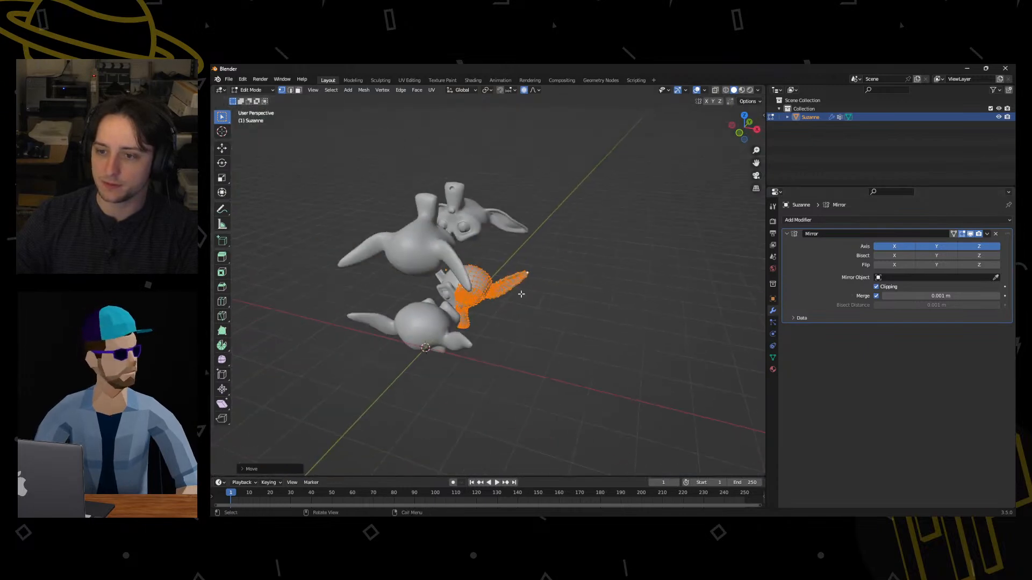
Disable the Mirror modifier's Y and Z axes, leaving only X, and move the half head's mesh in negative Y.
{"action": "left_click", "coordinate": [939, 249]}
{"action": "middle_click_drag", "start_coordinate": [455, 263], "coordinate": [395, 264]}
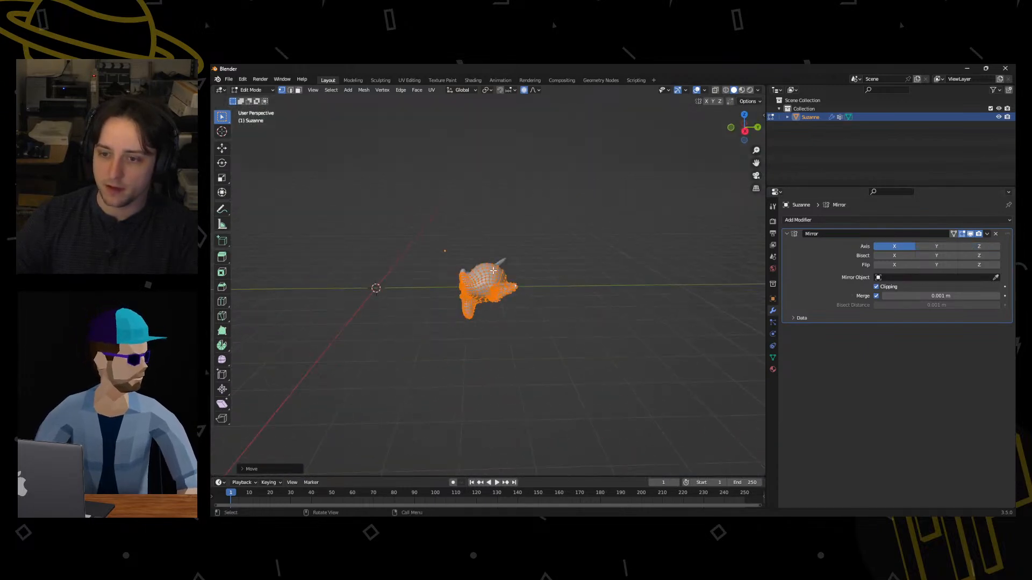
{"action": "scroll", "coordinate": [486, 266], "scroll_direction": "up", "scroll_amount": 5}
{"action": "middle_click_drag", "start_coordinate": [486, 266], "coordinate": [561, 317]}
{"action": "key", "text": "g"}
{"action": "key", "text": "y"}
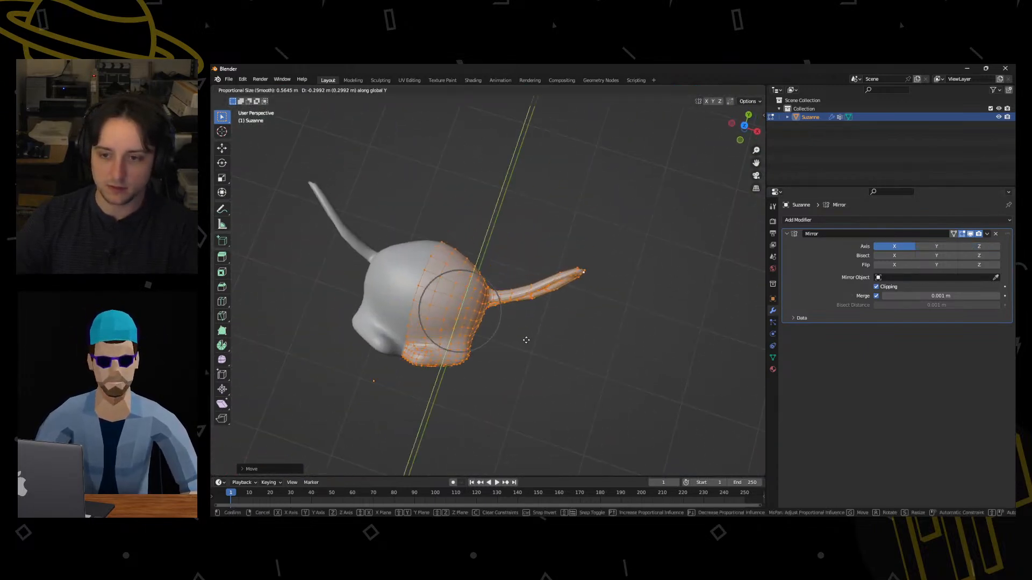
{"action": "left_click", "coordinate": [473, 391]}
Select a block of six faces on top of the head, directly beside the mirror seam.
{"action": "middle_click_drag", "start_coordinate": [473, 392], "coordinate": [550, 359], "text": "shift"}
{"action": "scroll", "coordinate": [551, 359], "scroll_direction": "up", "scroll_amount": 5}
{"action": "left_click", "coordinate": [551, 358]}
{"action": "scroll", "coordinate": [559, 354], "scroll_direction": "down", "scroll_amount": 3}
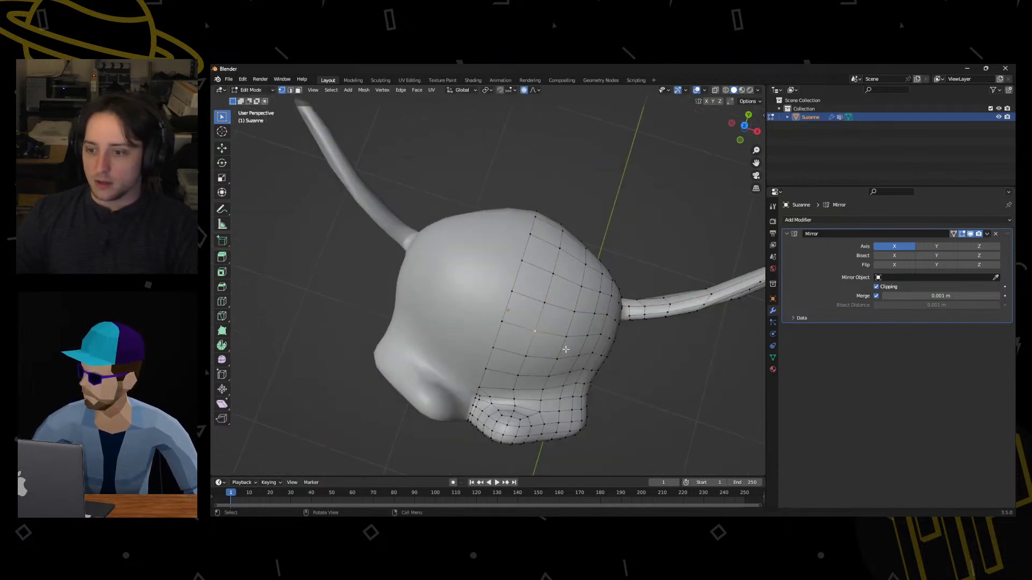
{"action": "left_click", "coordinate": [561, 297]}
{"action": "left_click", "coordinate": [559, 322], "text": "shift"}
{"action": "left_click", "coordinate": [546, 287], "text": "shift"}
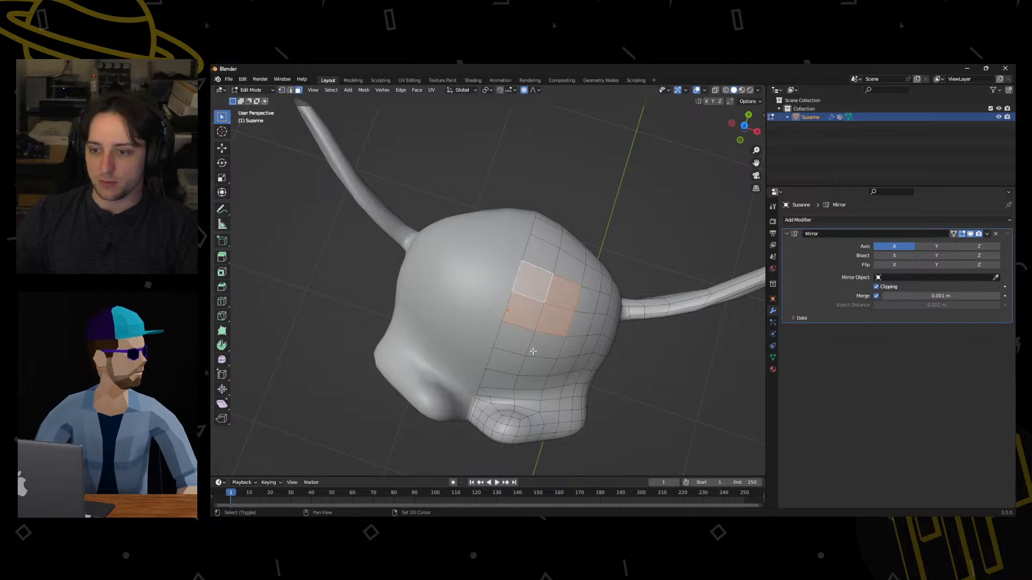
{"action": "left_click", "coordinate": [513, 344], "text": "shift"}
{"action": "left_click", "coordinate": [544, 340], "text": "shift"}
{"action": "middle_click_drag", "start_coordinate": [543, 341], "coordinate": [666, 277]}
Try extruding and shrinking the six faces and sinking them into the head across the mirror seam, and undo it.
{"action": "key", "text": "s"}
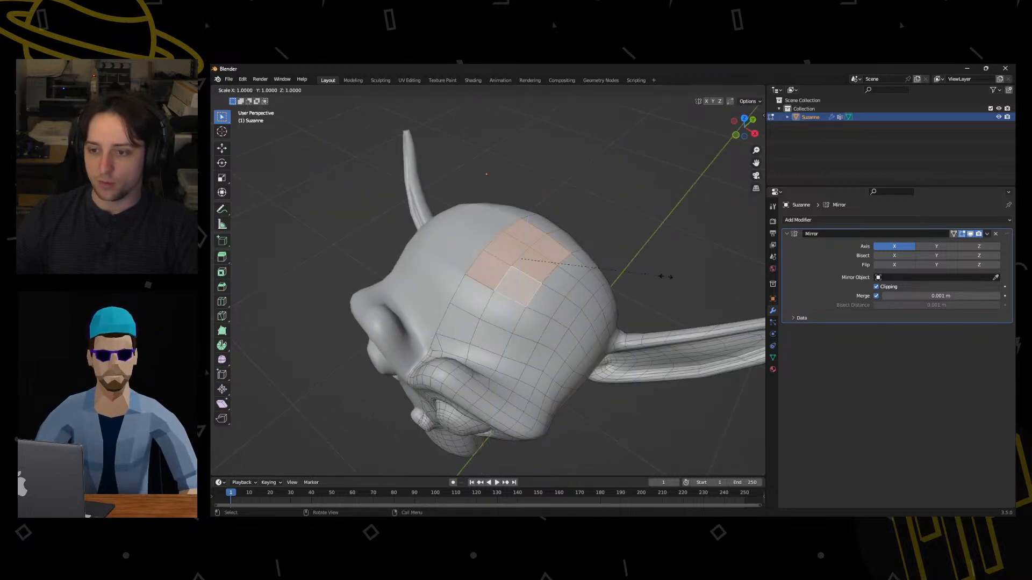
{"action": "left_click", "coordinate": [589, 278]}
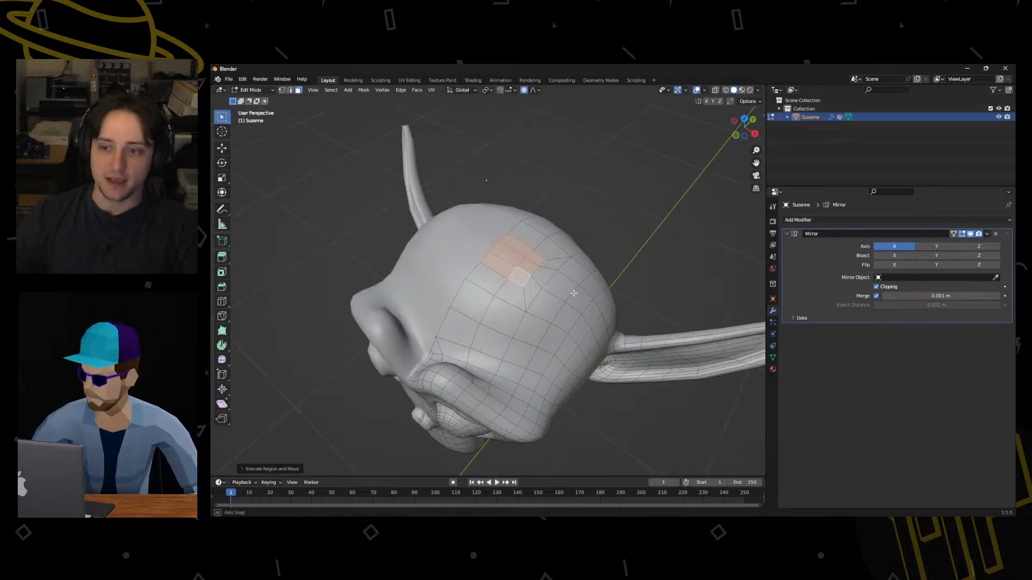
{"action": "key", "text": "g"}
{"action": "middle_click_drag", "start_coordinate": [590, 278], "coordinate": [500, 262]}
{"action": "left_click", "coordinate": [572, 311]}
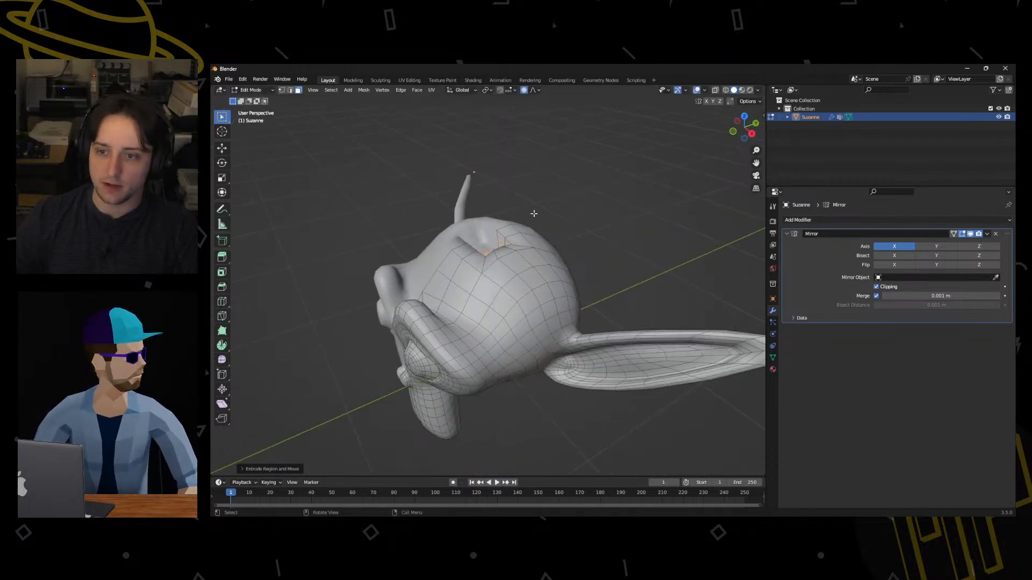
{"action": "middle_click_drag", "start_coordinate": [534, 214], "coordinate": [526, 293]}
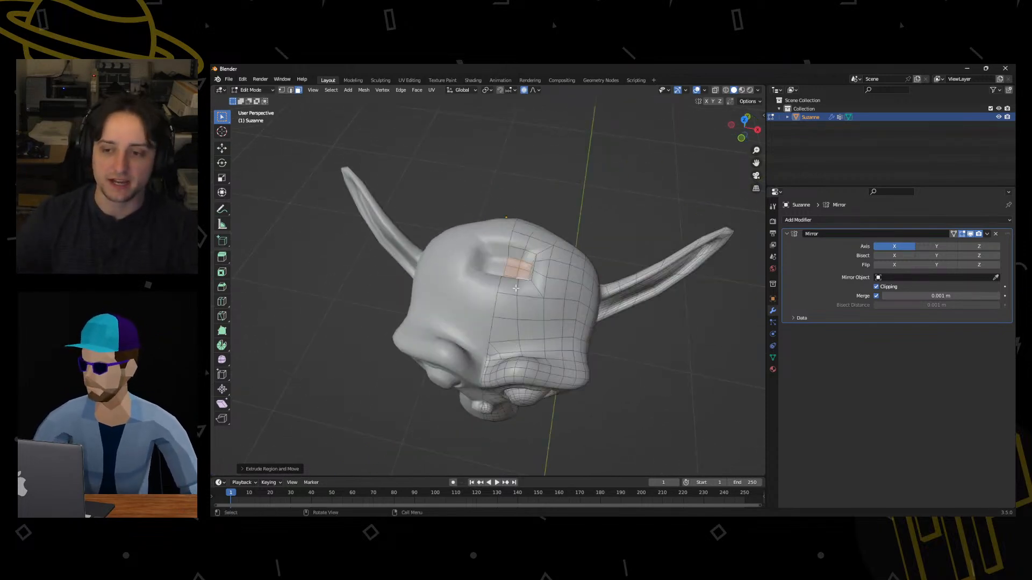
{"action": "scroll", "coordinate": [515, 289], "scroll_direction": "up", "scroll_amount": 4}
{"action": "key", "text": "ctrl+z"}
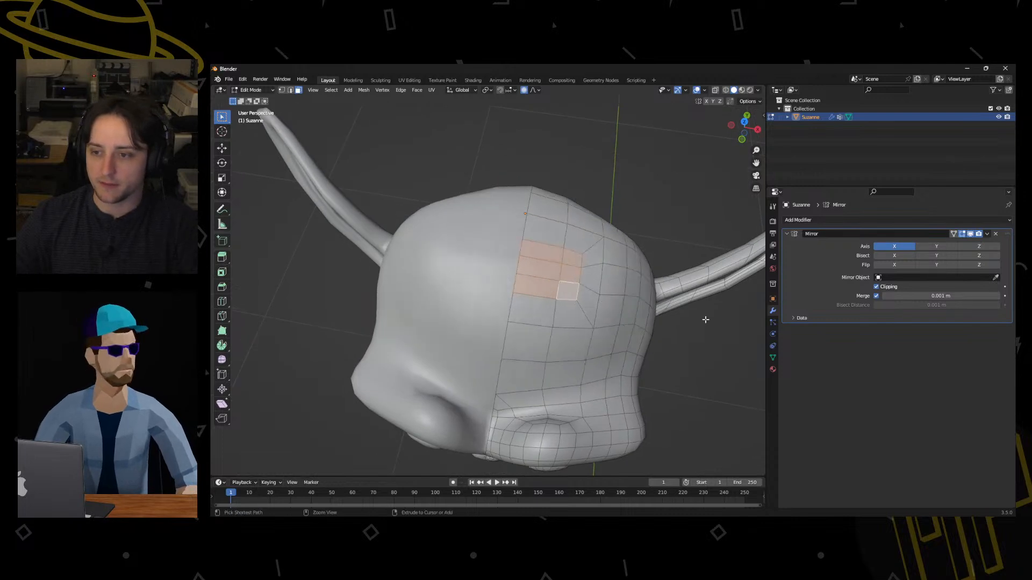
{"action": "key", "text": "ctrl+z"}
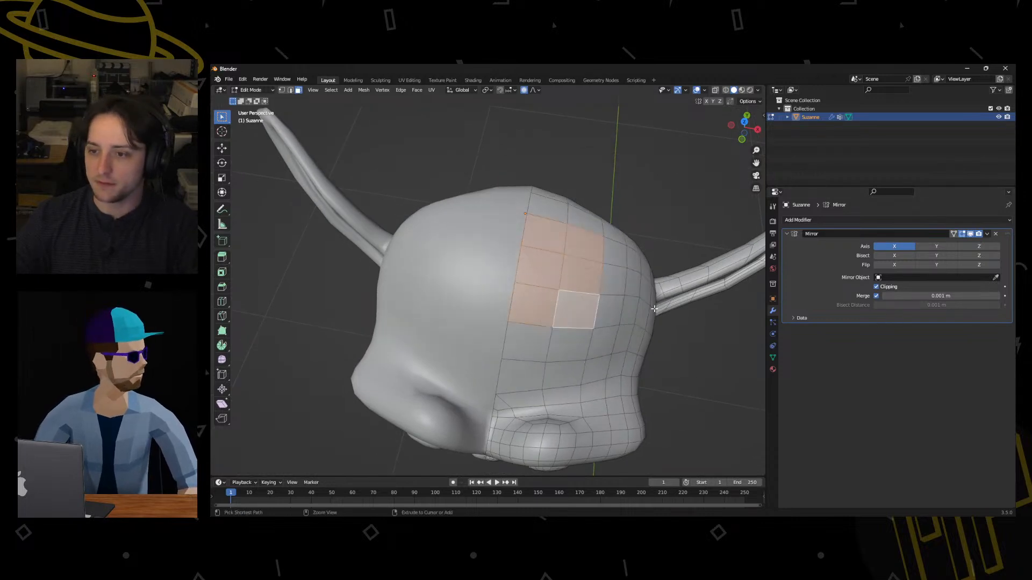
Disable Clipping, extrude the six selected faces in place and scale them down.
{"action": "left_click", "coordinate": [877, 287]}
{"action": "middle_click_drag", "start_coordinate": [645, 343], "coordinate": [605, 365]}
{"action": "key", "text": "e"}
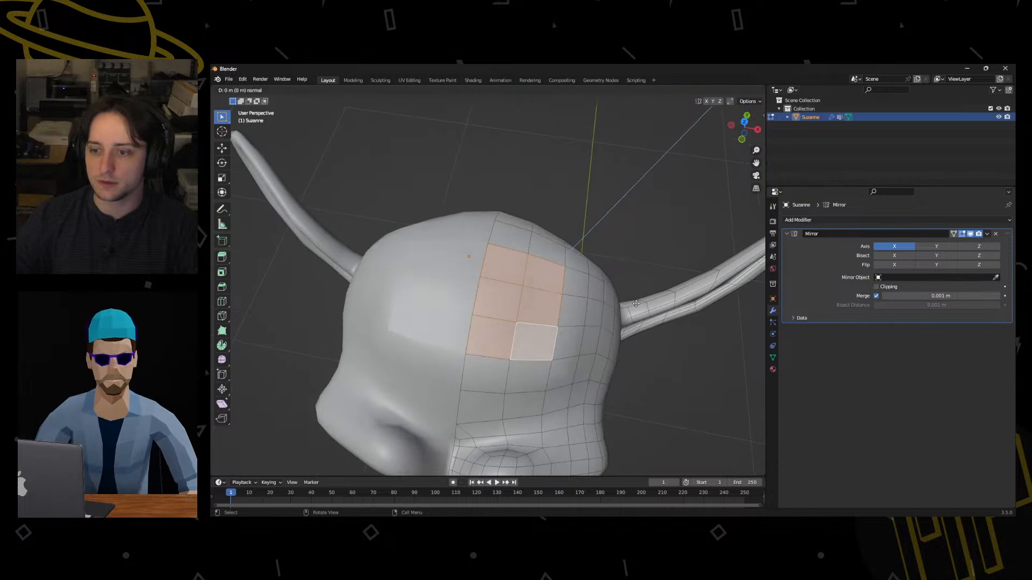
{"action": "key", "text": "s"}
{"action": "left_click", "coordinate": [579, 312]}
{"action": "middle_click_drag", "start_coordinate": [579, 312], "coordinate": [540, 238]}
Try moving the shrunken faces away from the mirror plane with Clipping disabled and a smaller proportional size.
{"action": "key", "text": "g"}
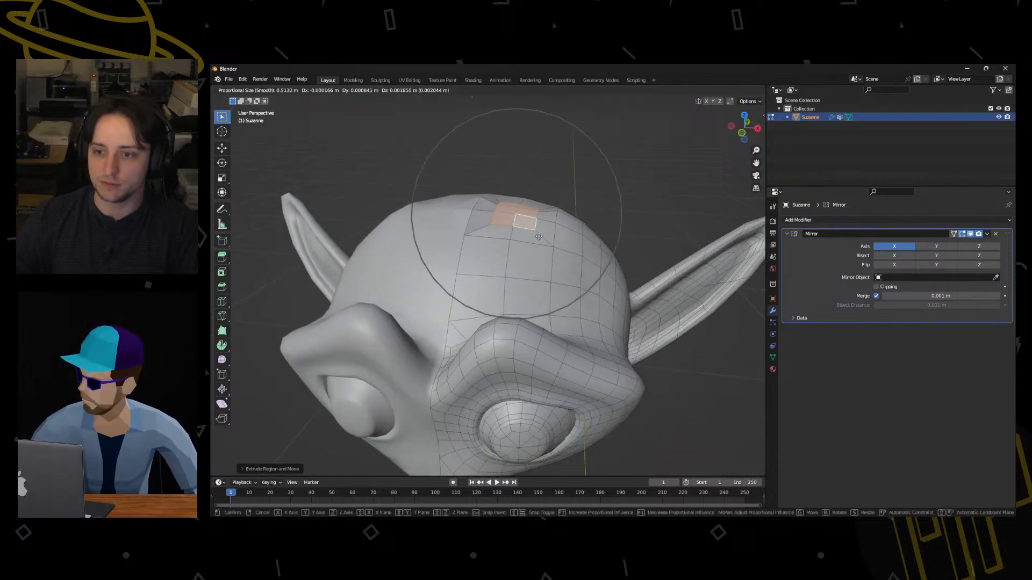
{"action": "scroll", "coordinate": [545, 232], "scroll_direction": "up", "scroll_amount": 4}
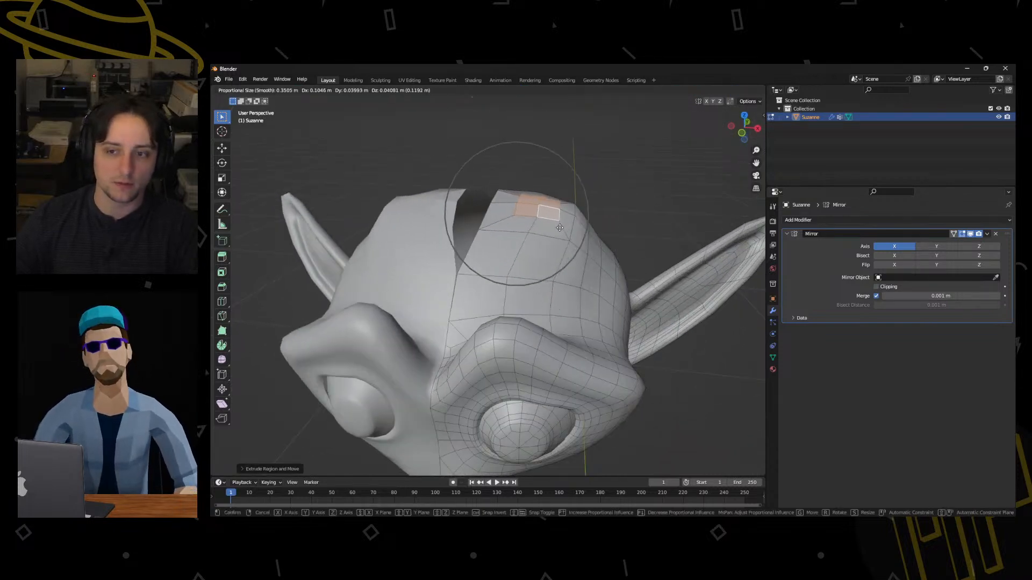
{"action": "left_click", "coordinate": [579, 225]}
Enable Clipping, move the shrunken faces about 0.29 m up and away from the seam, and extrude them upward into a horn.
{"action": "left_click", "coordinate": [876, 287]}
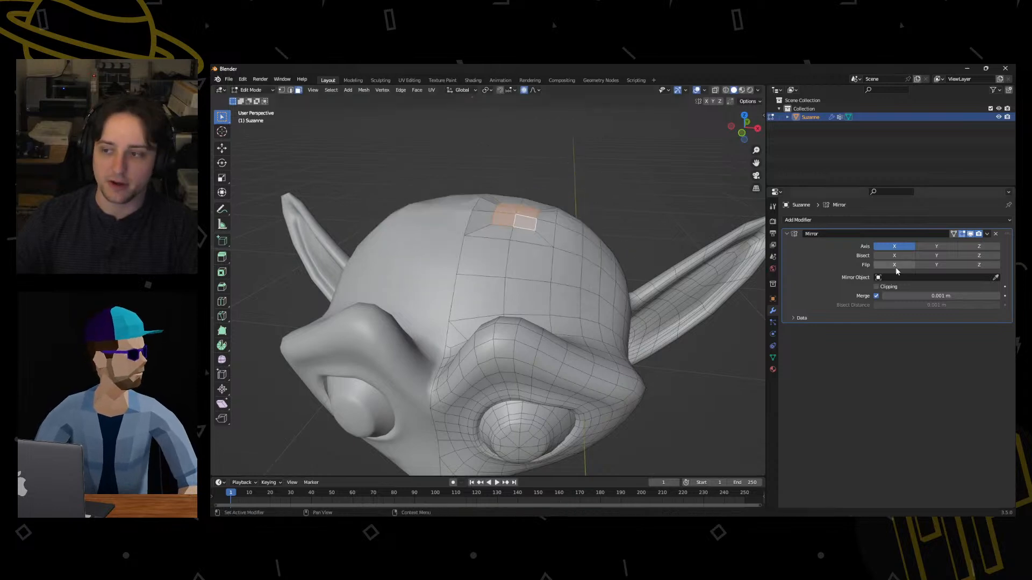
{"action": "key", "text": "g"}
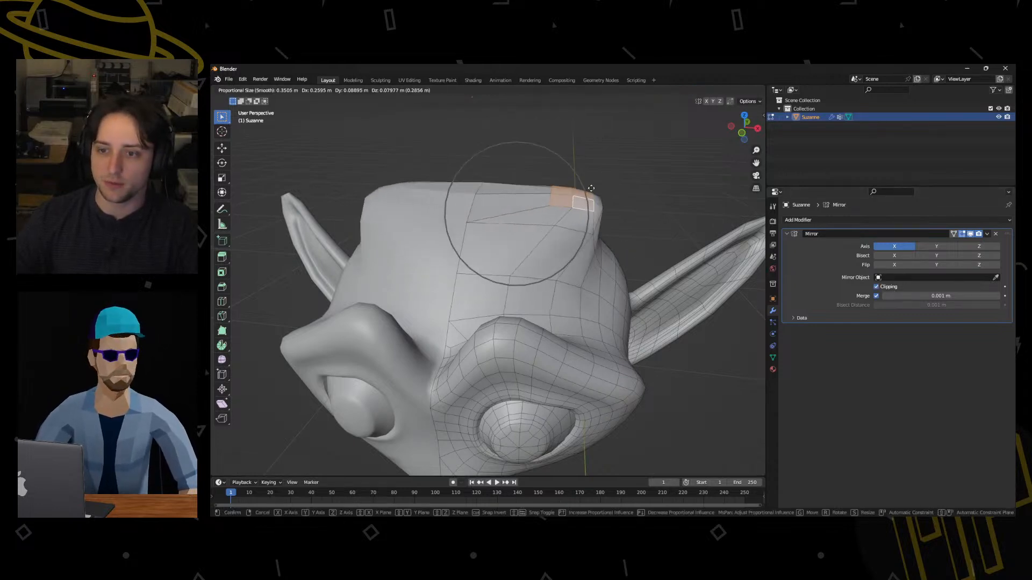
{"action": "left_click", "coordinate": [591, 188]}
{"action": "key", "text": "e"}
{"action": "left_click", "coordinate": [625, 146]}
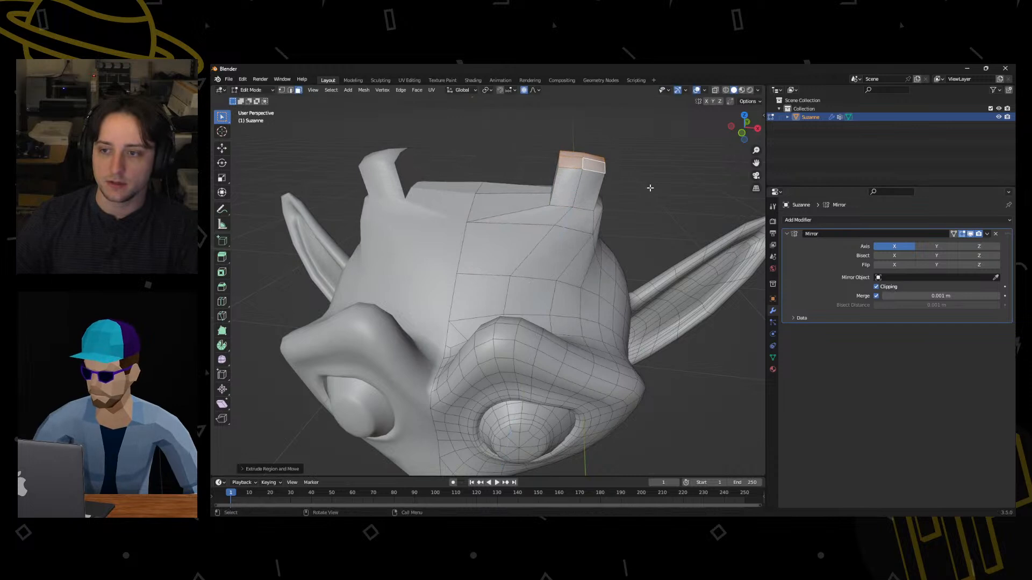
Return to Object Mode and examine the mirrored horned head from several angles, leaving it selected.
{"action": "key", "text": "a"}
{"action": "middle_click_drag", "start_coordinate": [665, 216], "coordinate": [587, 256]}
{"action": "key", "text": "ctrl+Tab"}
{"action": "left_click", "coordinate": [553, 256]}
{"action": "scroll", "coordinate": [580, 323], "scroll_direction": "down", "scroll_amount": 5}
{"action": "left_click", "coordinate": [596, 355]}
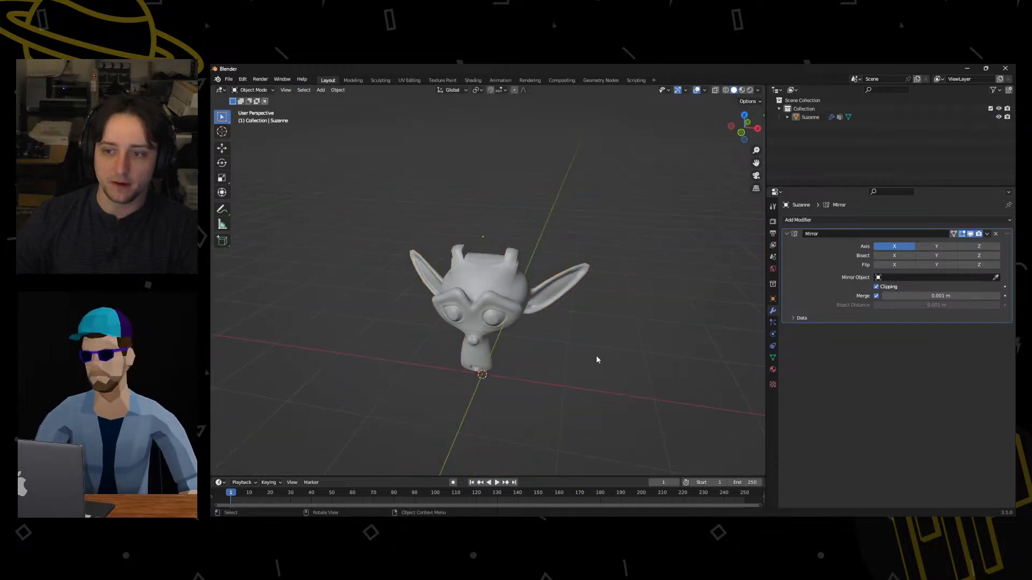
{"action": "mouse_move", "coordinate": [595, 356]}
{"action": "middle_mouse_down"}
{"action": "mouse_move", "coordinate": [543, 333]}
{"action": "mouse_move", "coordinate": [558, 323]}
{"action": "mouse_move", "coordinate": [679, 385]}
{"action": "mouse_move", "coordinate": [608, 357]}
{"action": "middle_mouse_up"}
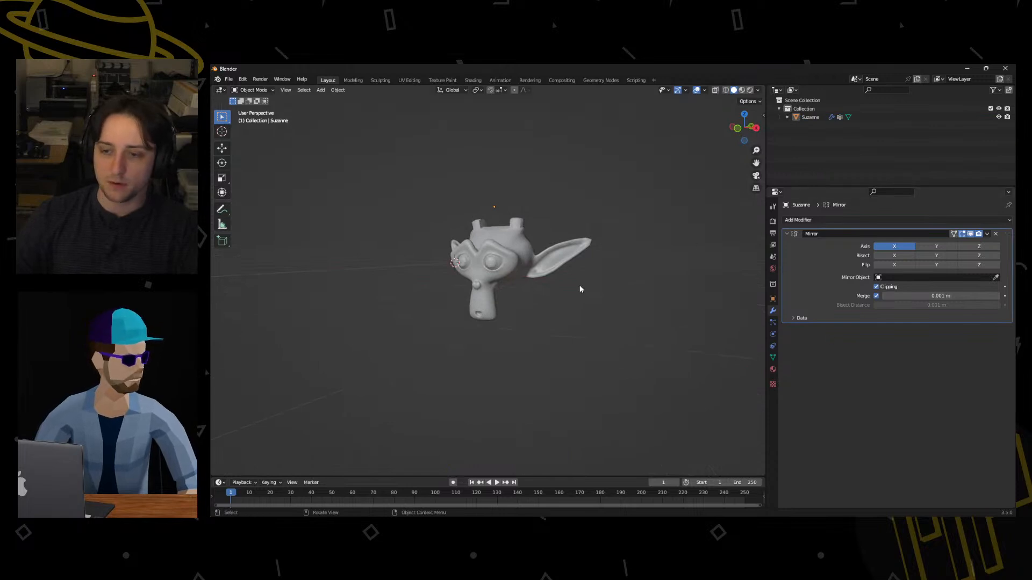
{"action": "left_click", "coordinate": [497, 231]}
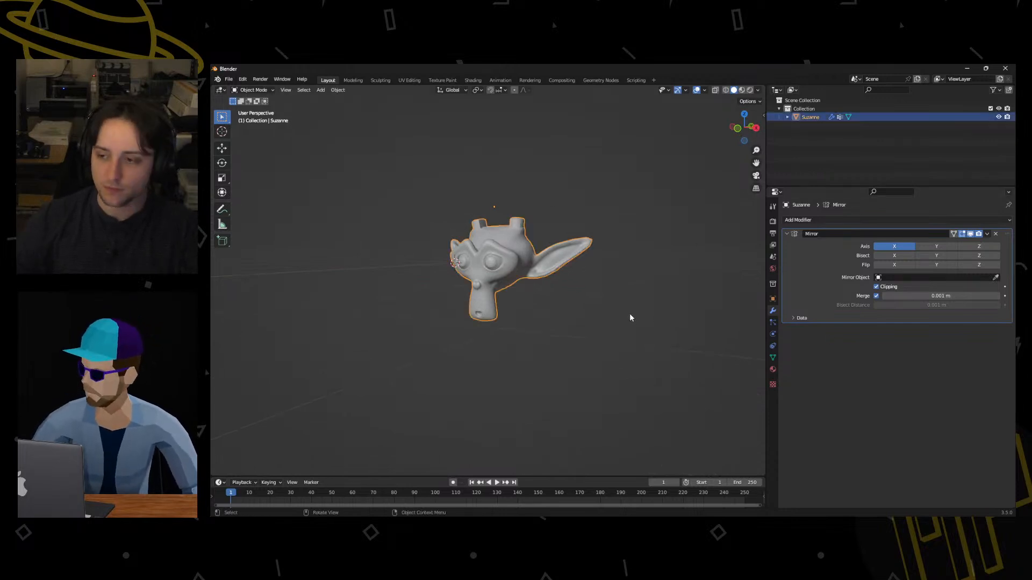
{"action": "middle_click_drag", "start_coordinate": [533, 274], "coordinate": [601, 268]}
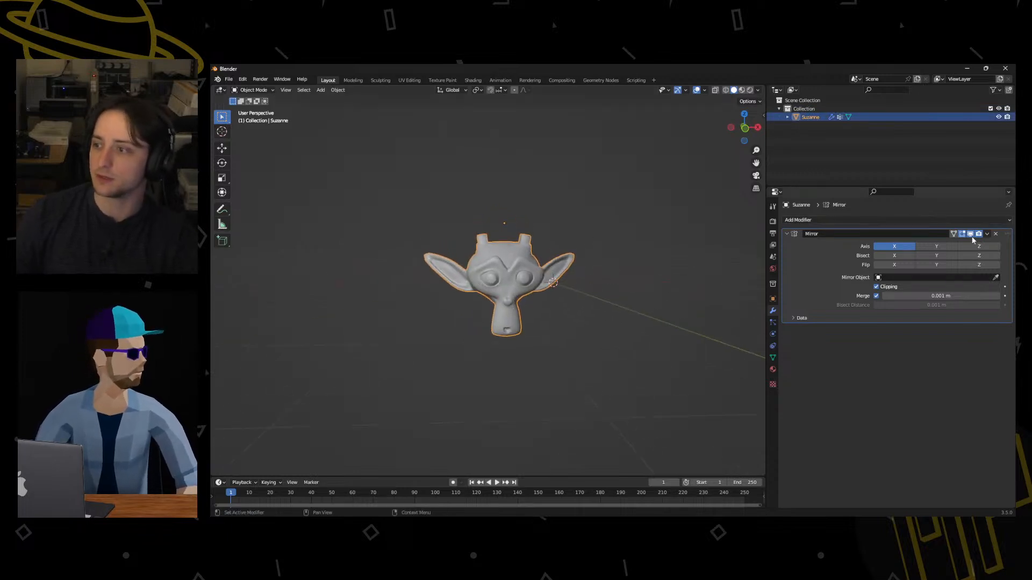
Apply the Mirror modifier to the monkey head.
{"action": "left_click", "coordinate": [988, 218]}
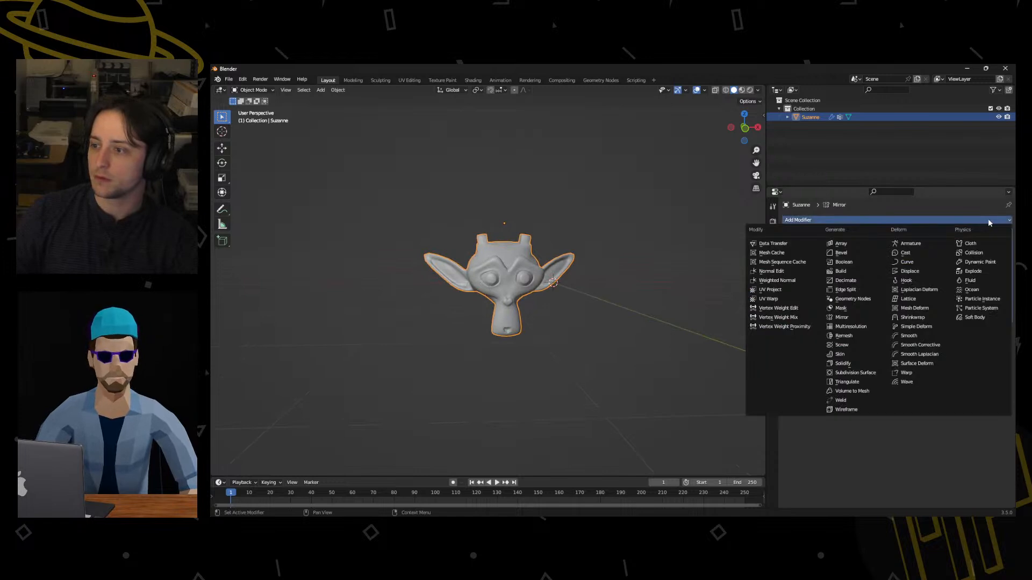
{"action": "left_click", "coordinate": [988, 218]}
{"action": "left_click", "coordinate": [987, 235]}
{"action": "left_click", "coordinate": [982, 245]}
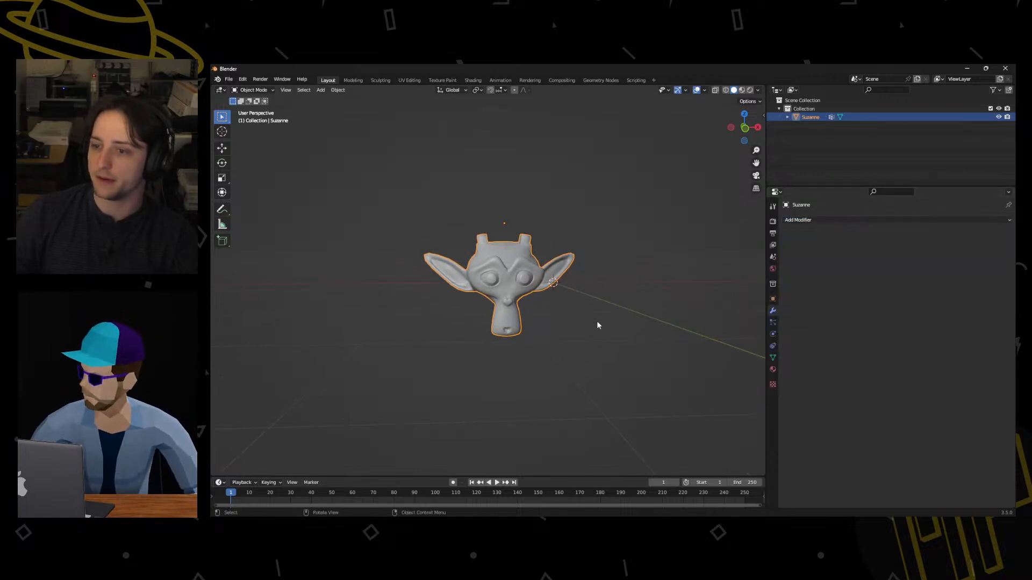
In the right side view, move the head object in negative Y close to the world origin.
{"action": "middle_click_drag", "start_coordinate": [598, 322], "coordinate": [540, 333]}
{"action": "key", "text": "KP_3"}
{"action": "key", "text": "g"}
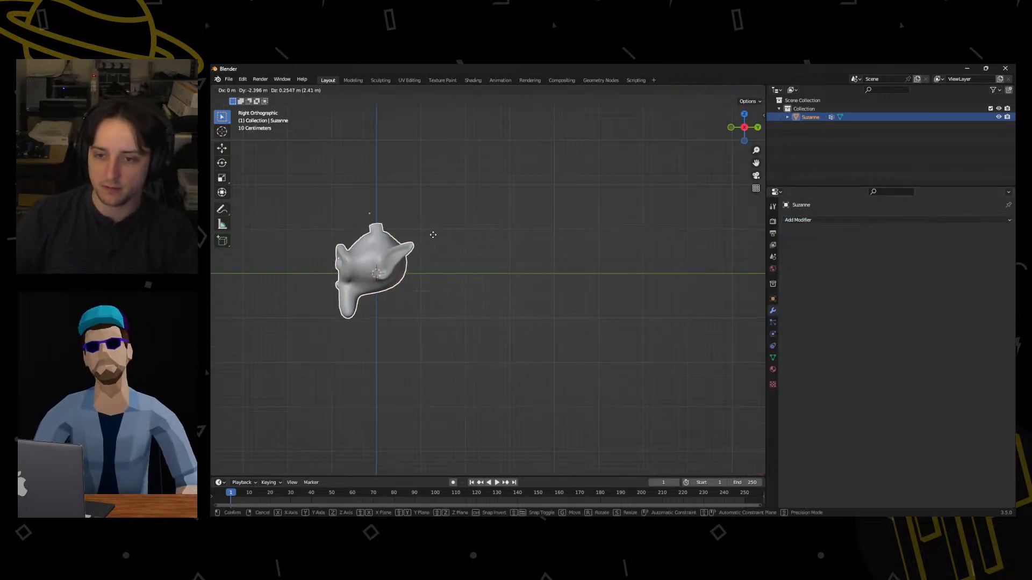
{"action": "left_click", "coordinate": [444, 234]}
In Edit Mode, raise the head's whole mesh about 1.17 m along Z to the object's origin.
{"action": "key", "text": "Tab"}
{"action": "key", "text": "g"}
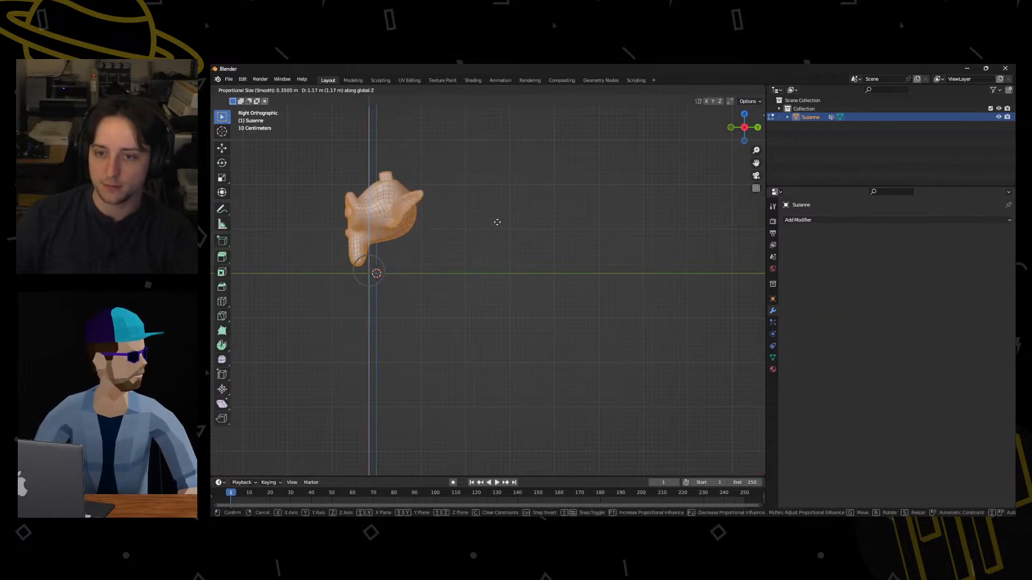
{"action": "left_click", "coordinate": [498, 222]}
In the front view, return to Object Mode, move the head toward the world origin and clear its location.
{"action": "key", "text": "KP_1"}
{"action": "key", "text": "ctrl+Tab"}
{"action": "left_click", "coordinate": [471, 225]}
{"action": "key", "text": "g"}
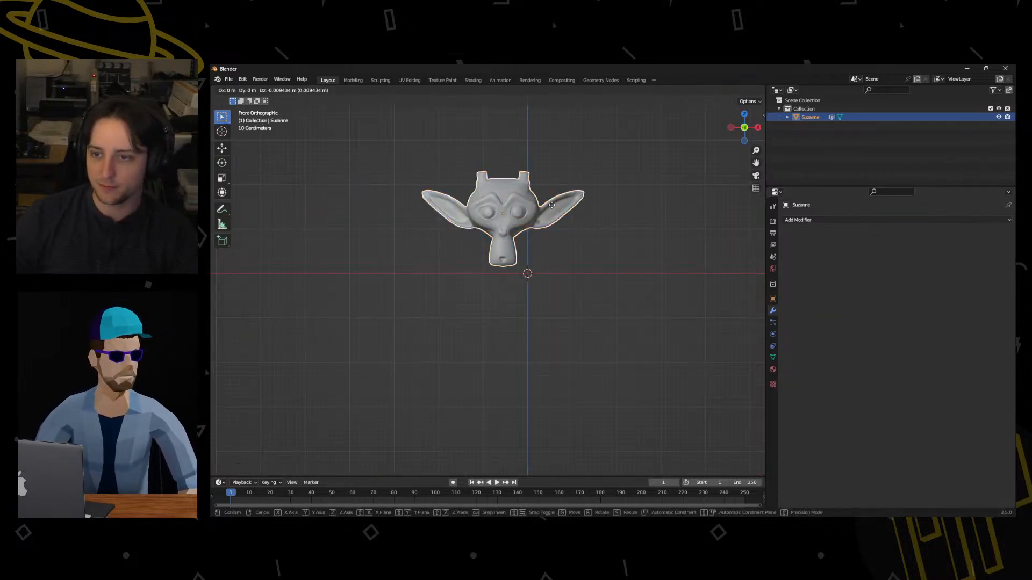
{"action": "left_click", "coordinate": [570, 224]}
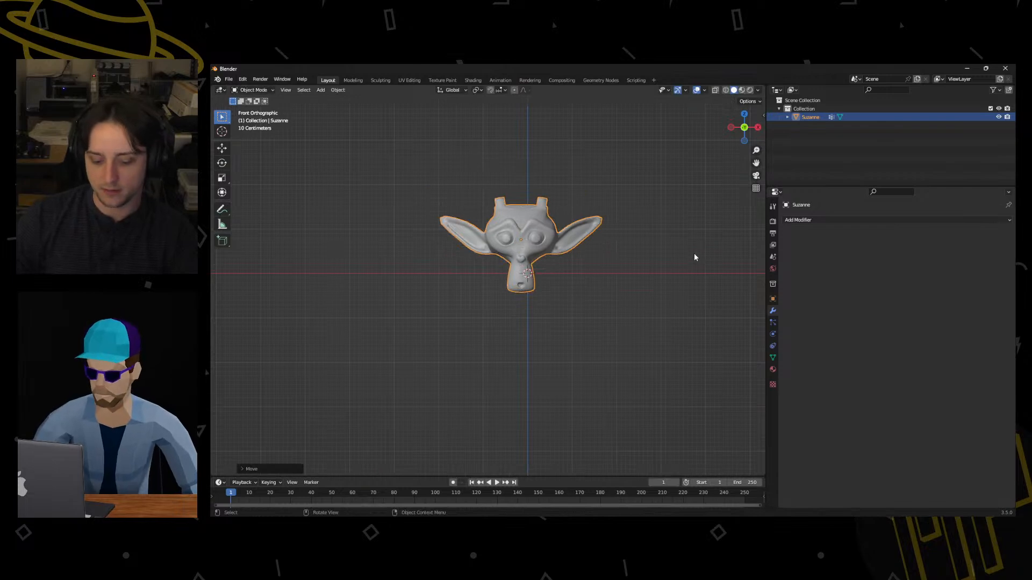
{"action": "left_click", "coordinate": [338, 90]}
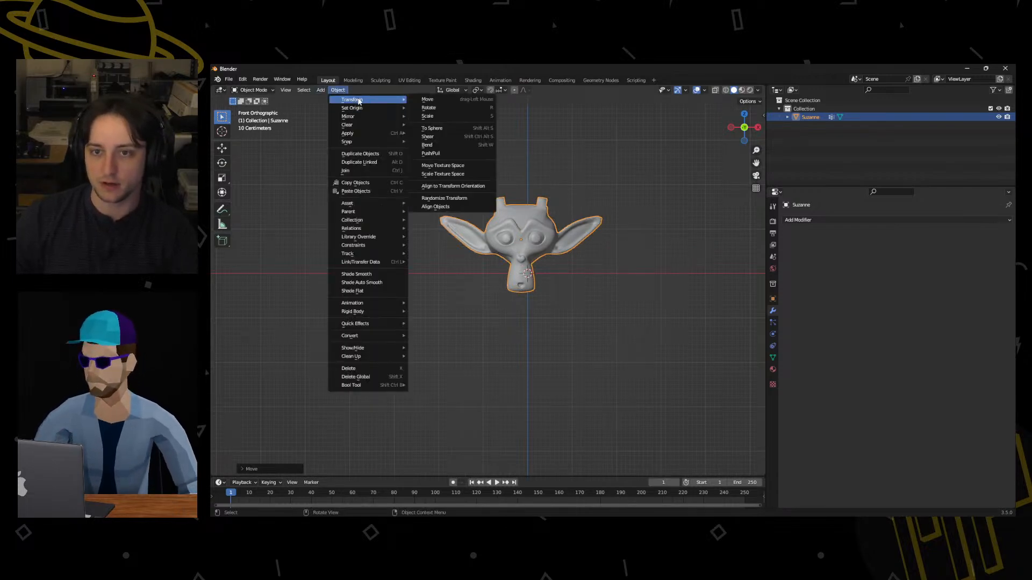
{"action": "mouse_move", "coordinate": [348, 124]}
{"action": "left_click", "coordinate": [433, 125]}
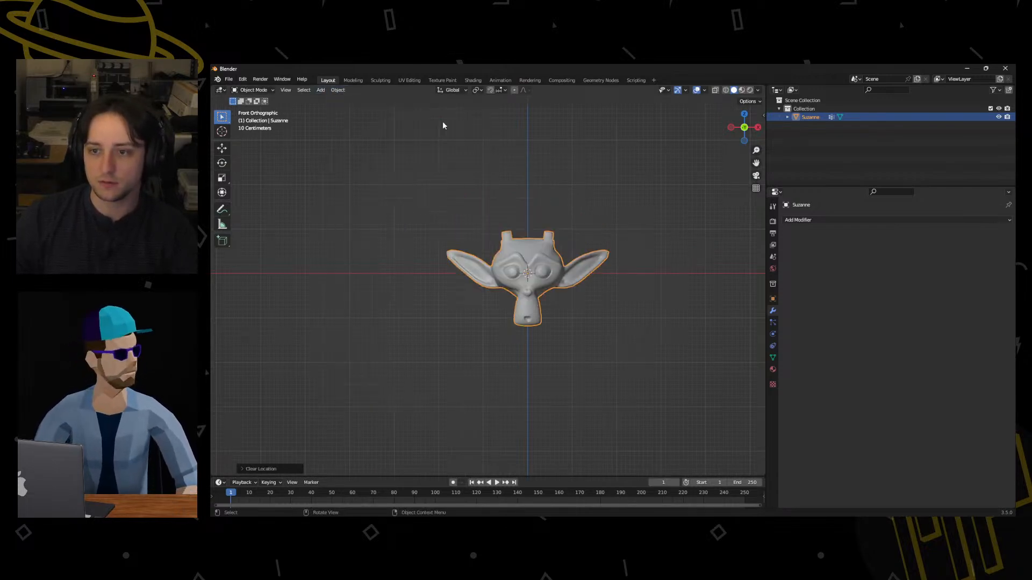
Add a Multiresolution modifier to the monkey head and view the head up close.
{"action": "key", "text": "ctrl+Tab"}
{"action": "middle_click_drag", "start_coordinate": [573, 292], "coordinate": [618, 350]}
{"action": "left_click", "coordinate": [863, 220]}
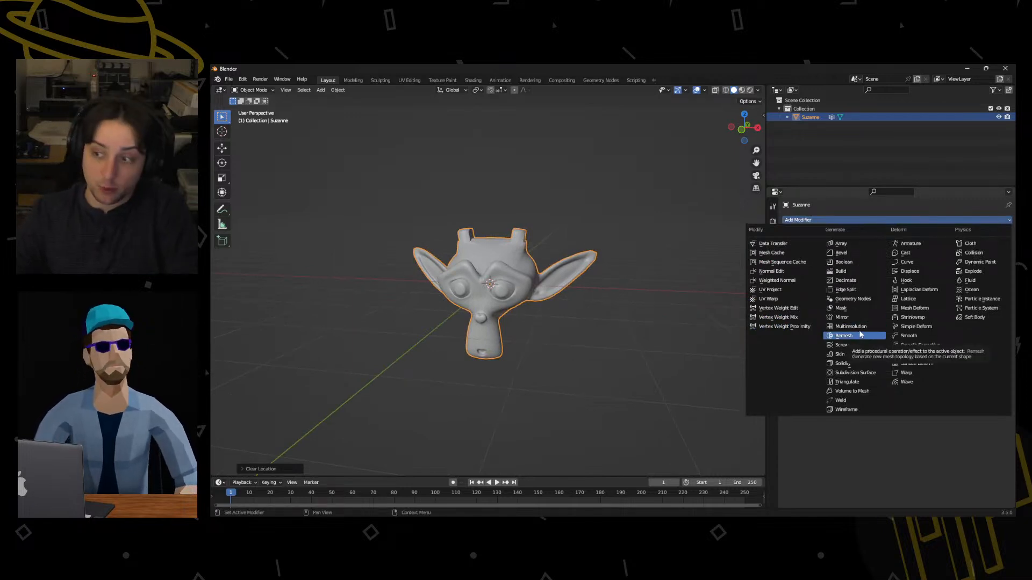
{"action": "left_click", "coordinate": [852, 327]}
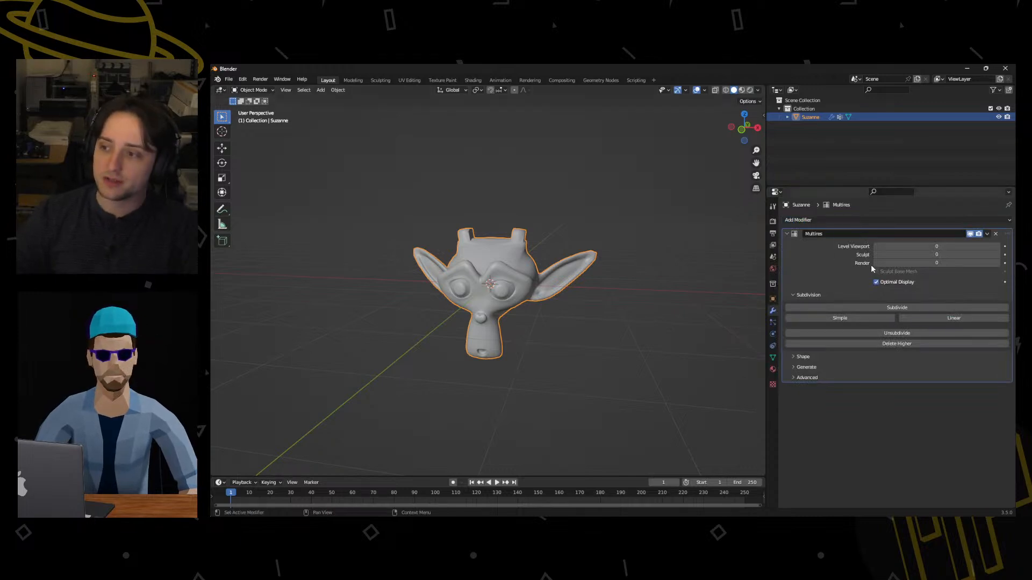
{"action": "scroll", "coordinate": [574, 292], "scroll_direction": "up", "scroll_amount": 3}
{"action": "middle_click_drag", "start_coordinate": [573, 291], "coordinate": [557, 296]}
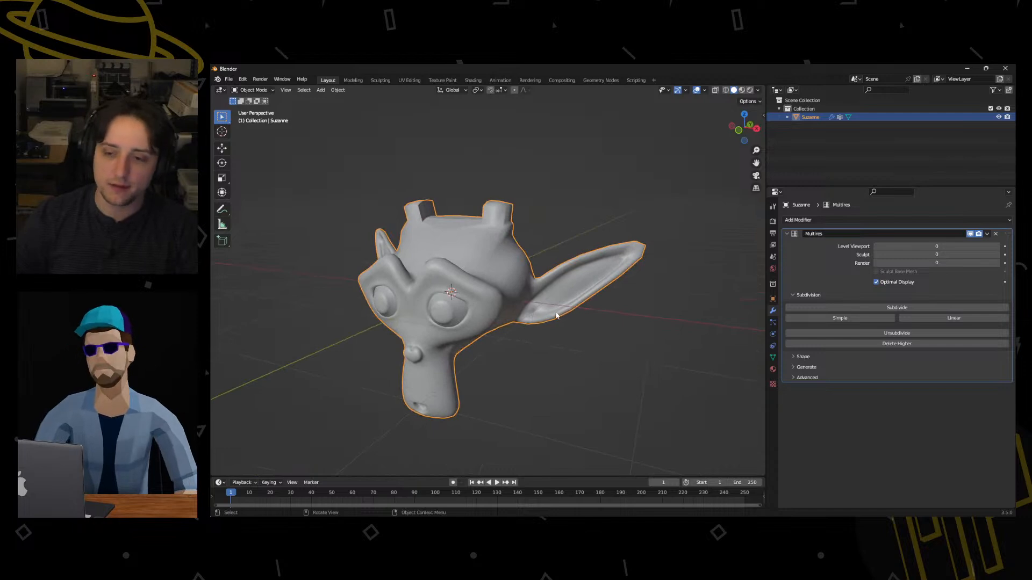
Subdivide the monkey head once with its Multires modifier.
{"action": "middle_click_drag", "start_coordinate": [557, 316], "coordinate": [592, 320]}
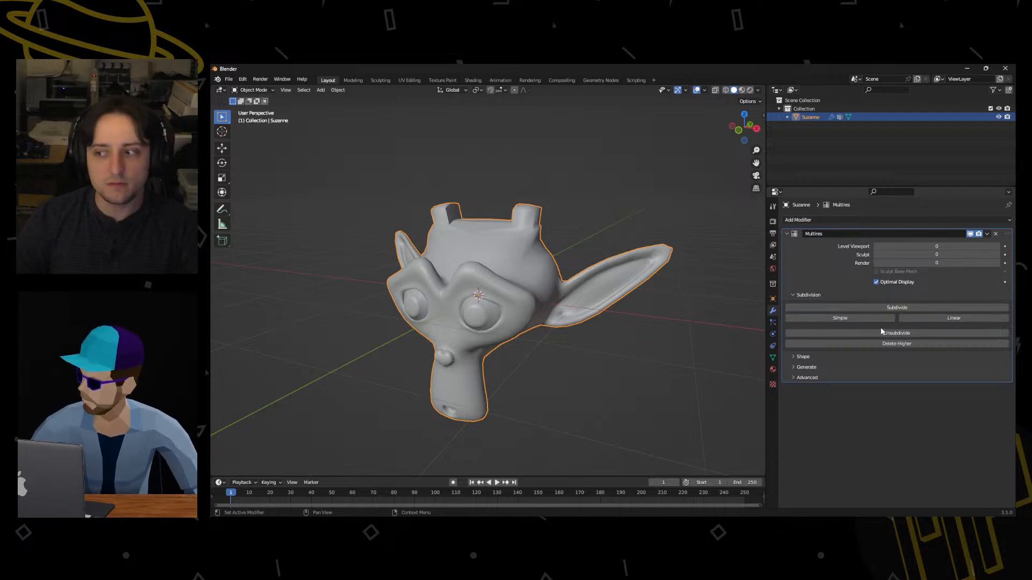
{"action": "left_click", "coordinate": [859, 307]}
{"action": "scroll", "coordinate": [524, 274], "scroll_direction": "up", "scroll_amount": 8}
{"action": "scroll", "coordinate": [523, 274], "scroll_direction": "down", "scroll_amount": 3}
{"action": "middle_click_drag", "start_coordinate": [523, 275], "coordinate": [518, 276]}
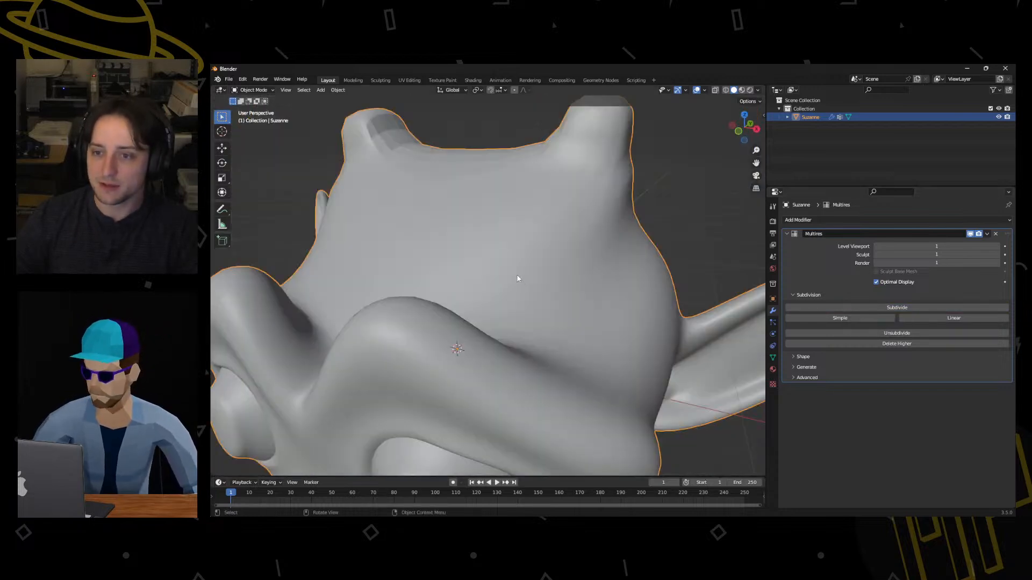
Apply Shade Smooth to the subdivided monkey head and check the rounded horns and face.
{"action": "key", "text": "ctrl+Tab"}
{"action": "key", "text": "Escape"}
{"action": "right_click", "coordinate": [504, 247]}
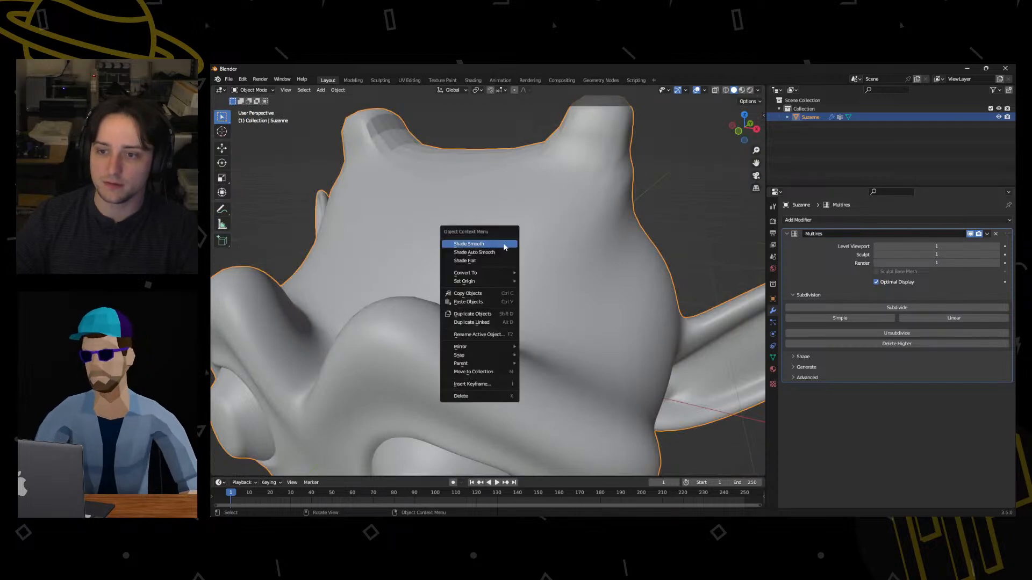
{"action": "left_click", "coordinate": [508, 241]}
{"action": "scroll", "coordinate": [514, 252], "scroll_direction": "down", "scroll_amount": 6}
{"action": "middle_click_drag", "start_coordinate": [518, 270], "coordinate": [520, 267]}
{"action": "scroll", "coordinate": [522, 265], "scroll_direction": "up", "scroll_amount": 4}
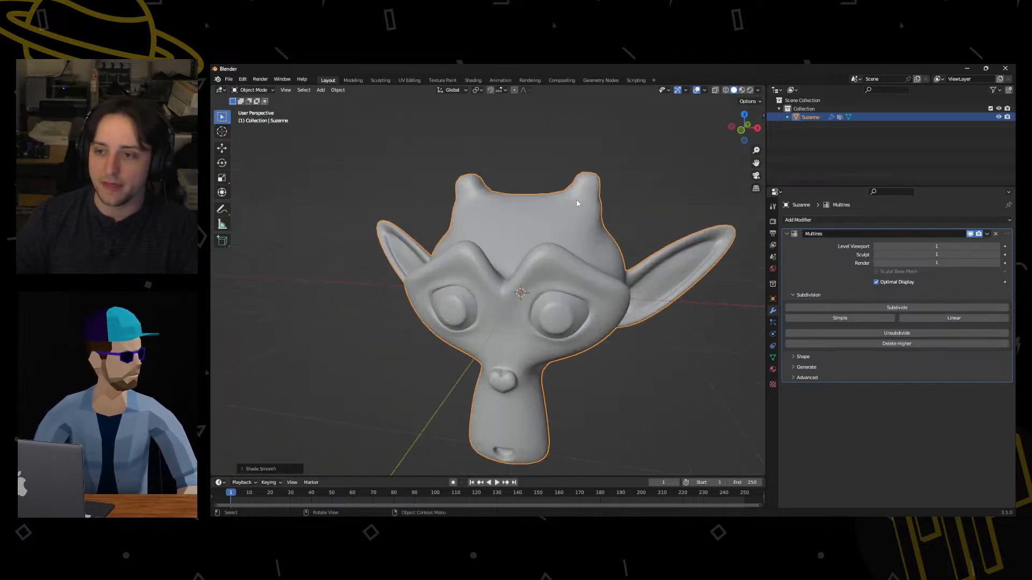
{"action": "middle_click_drag", "start_coordinate": [577, 204], "coordinate": [576, 190]}
Undo the smooth shading and the Multires subdivision, and apply Shade Smooth to the unsubdivided monkey head.
{"action": "key", "text": "ctrl+z"}
{"action": "key", "text": "ctrl+z"}
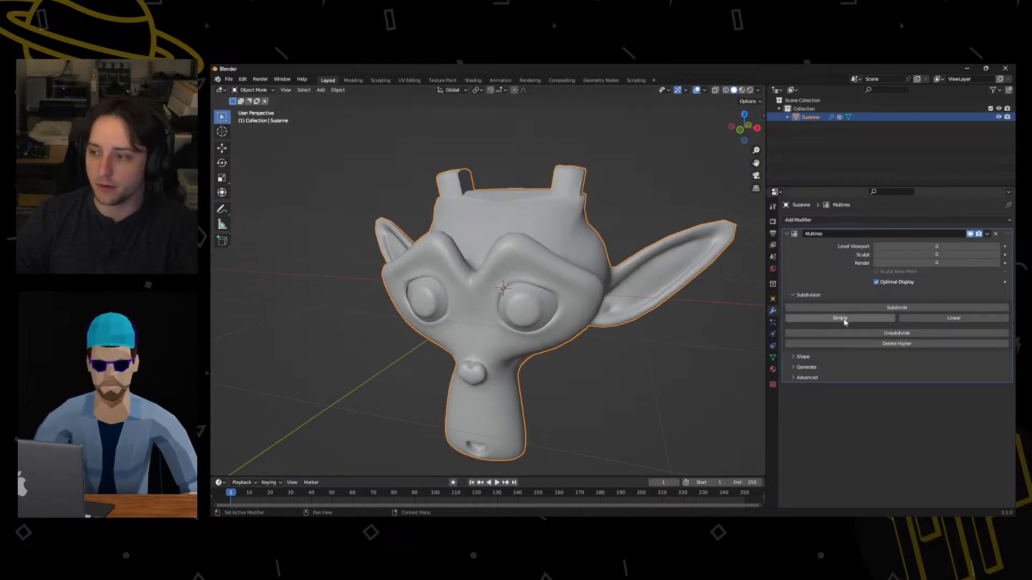
{"action": "right_click", "coordinate": [548, 266]}
{"action": "left_click", "coordinate": [551, 269]}
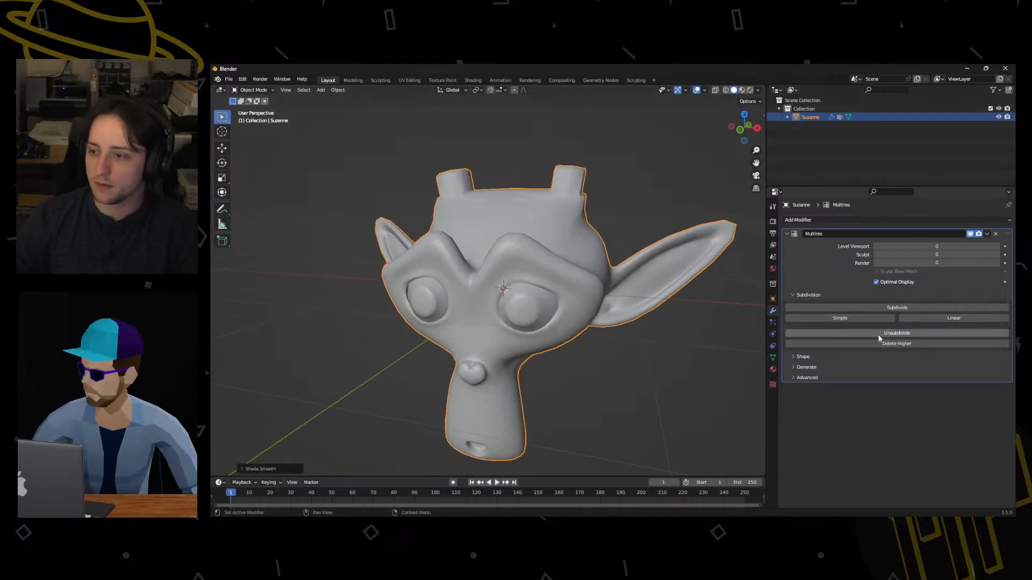
Subdivide the smooth-shaded head twice with the Multires modifier and undo both subdivisions.
{"action": "left_click", "coordinate": [865, 308]}
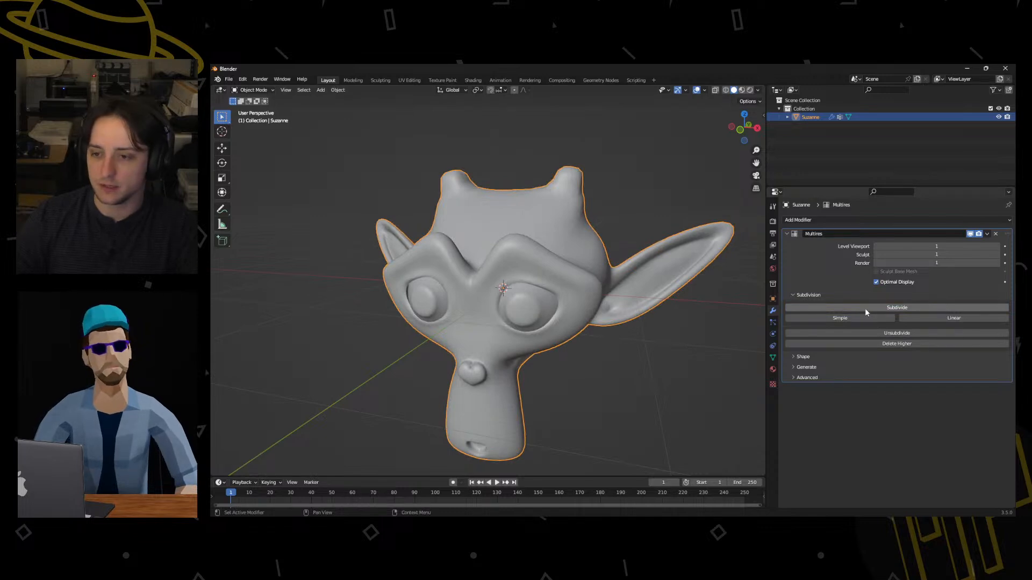
{"action": "left_click", "coordinate": [865, 308]}
{"action": "key", "text": "ctrl+z"}
{"action": "key", "text": "ctrl+z"}
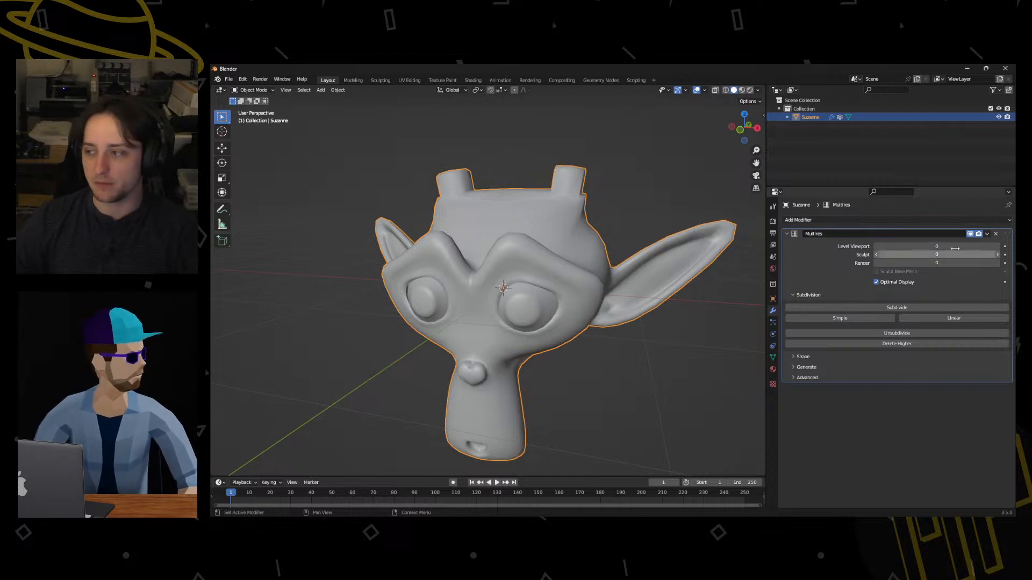
Replace the monkey head's Multires modifier with a Remesh modifier.
{"action": "left_click", "coordinate": [996, 233]}
{"action": "left_click", "coordinate": [888, 221]}
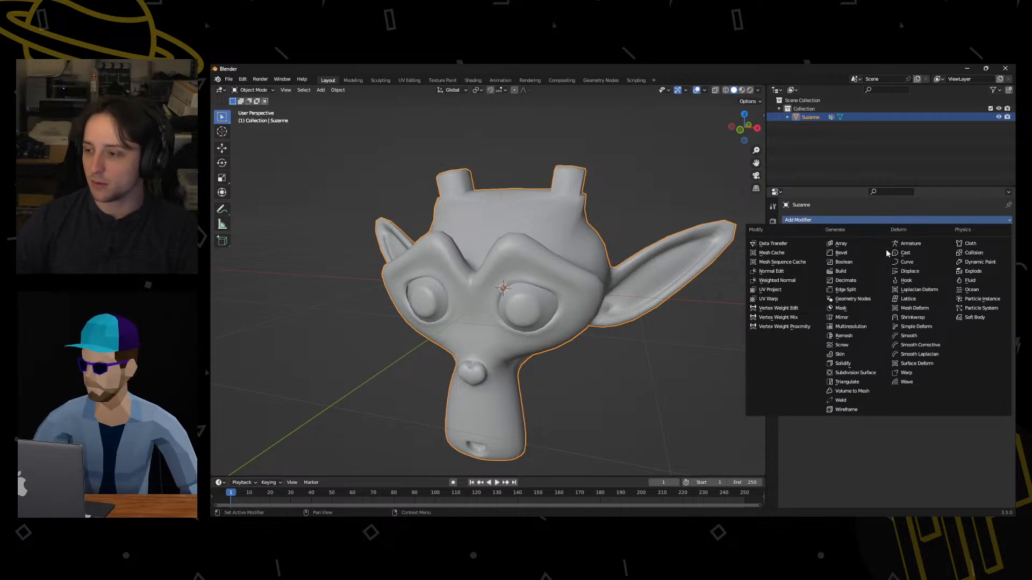
{"action": "left_click", "coordinate": [843, 336]}
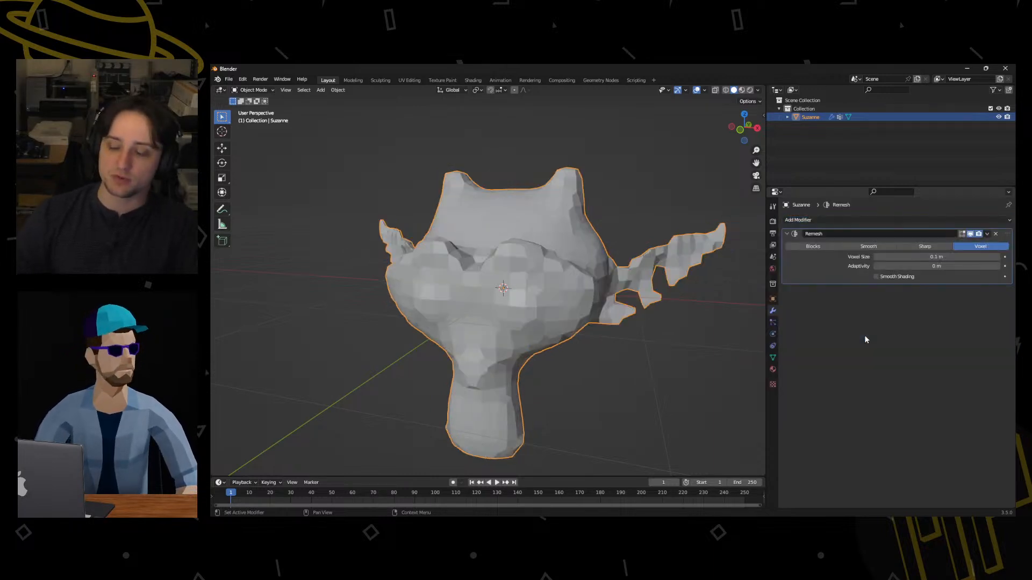
Set the voxel size of the Remesh modifier to 0.032 m.
{"action": "scroll", "coordinate": [586, 359], "scroll_direction": "down", "scroll_amount": 3}
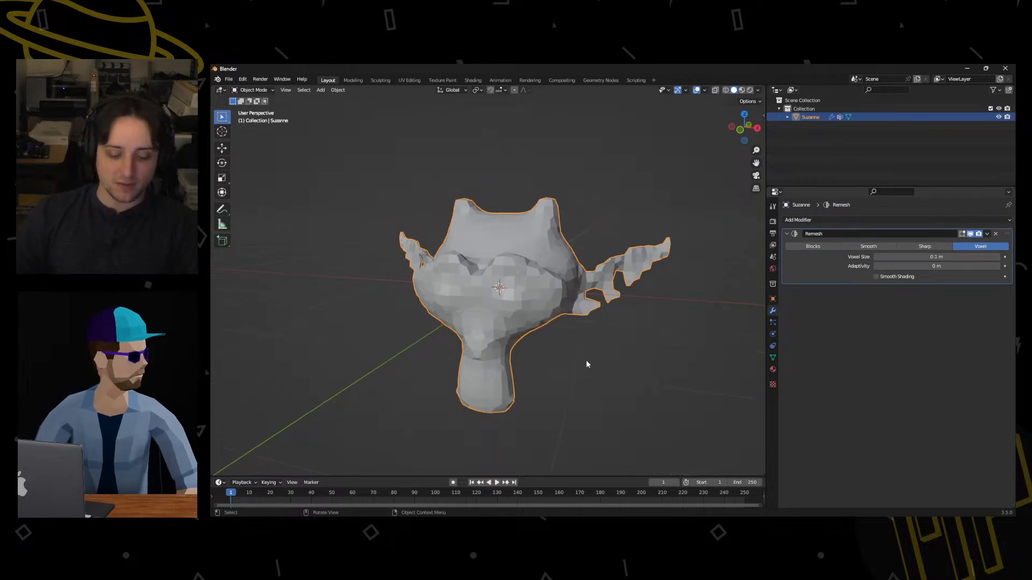
{"action": "mouse_move", "coordinate": [589, 374]}
{"action": "middle_mouse_down"}
{"action": "mouse_move", "coordinate": [574, 369]}
{"action": "mouse_move", "coordinate": [604, 373]}
{"action": "mouse_move", "coordinate": [601, 382]}
{"action": "middle_mouse_up"}
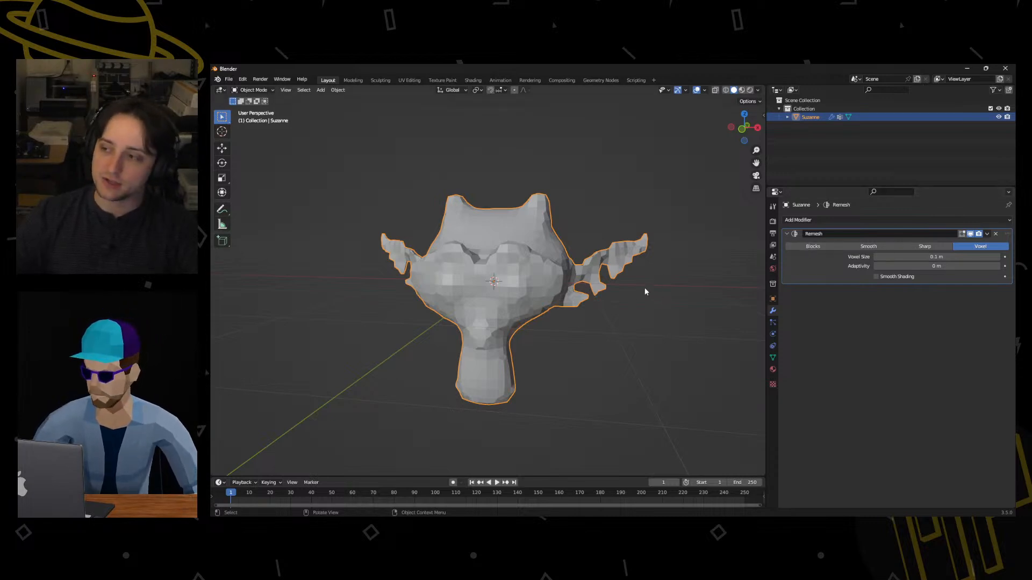
{"action": "middle_click_drag", "start_coordinate": [645, 290], "coordinate": [637, 286]}
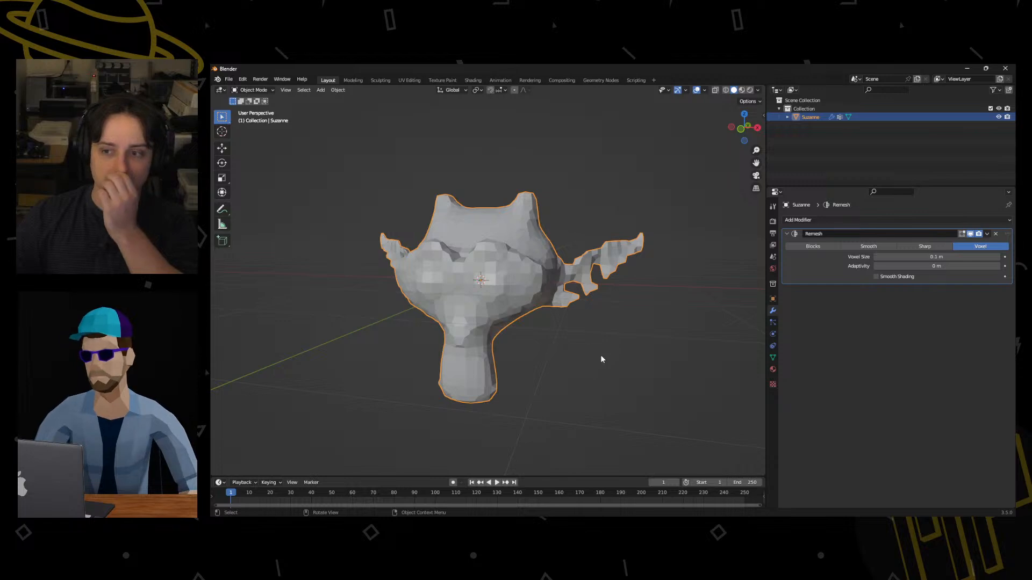
{"action": "middle_click_drag", "start_coordinate": [556, 314], "coordinate": [749, 327]}
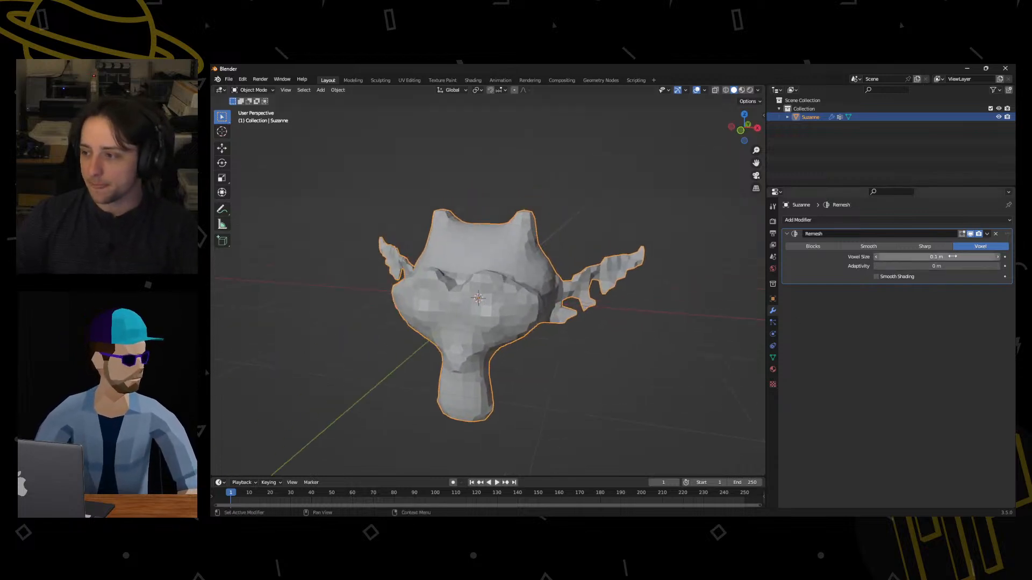
{"action": "left_click_drag", "start_coordinate": [952, 256], "coordinate": [916, 256]}
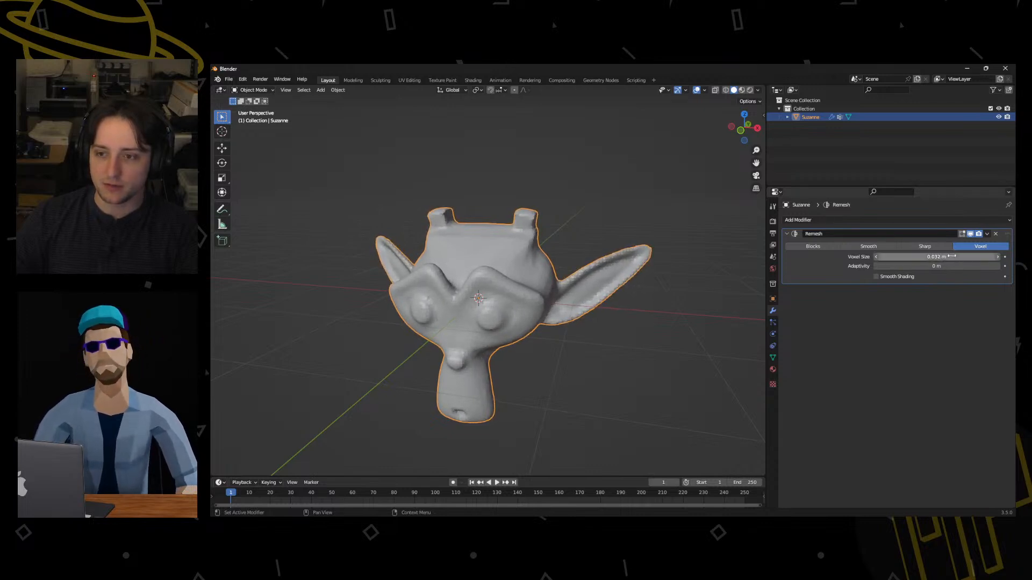
Examine the remeshed head up close, checking it in Edit Mode before returning to Object Mode.
{"action": "middle_click_drag", "start_coordinate": [480, 314], "coordinate": [469, 357]}
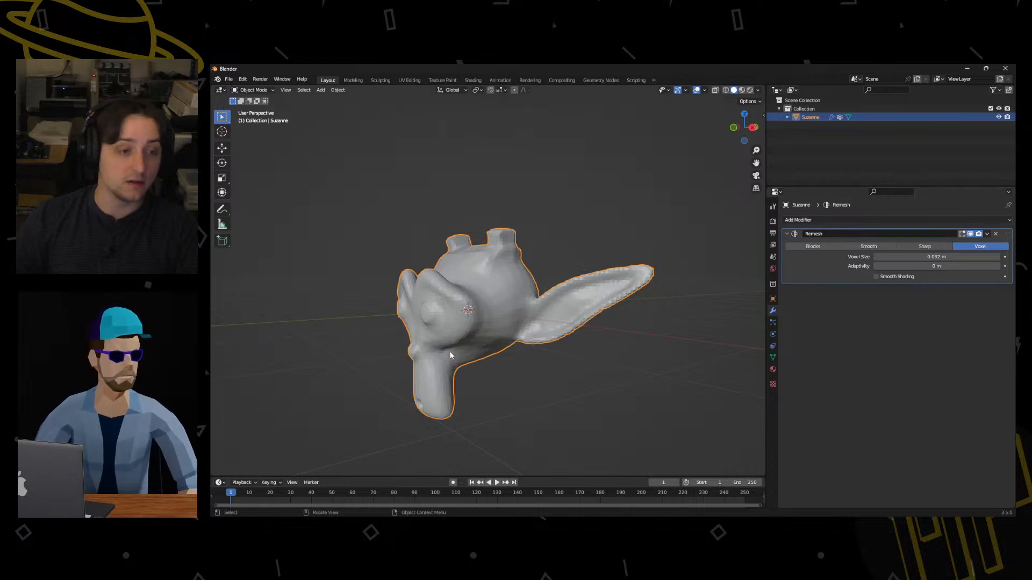
{"action": "scroll", "coordinate": [464, 360], "scroll_direction": "up", "scroll_amount": 4}
{"action": "scroll", "coordinate": [464, 362], "scroll_direction": "down", "scroll_amount": 1}
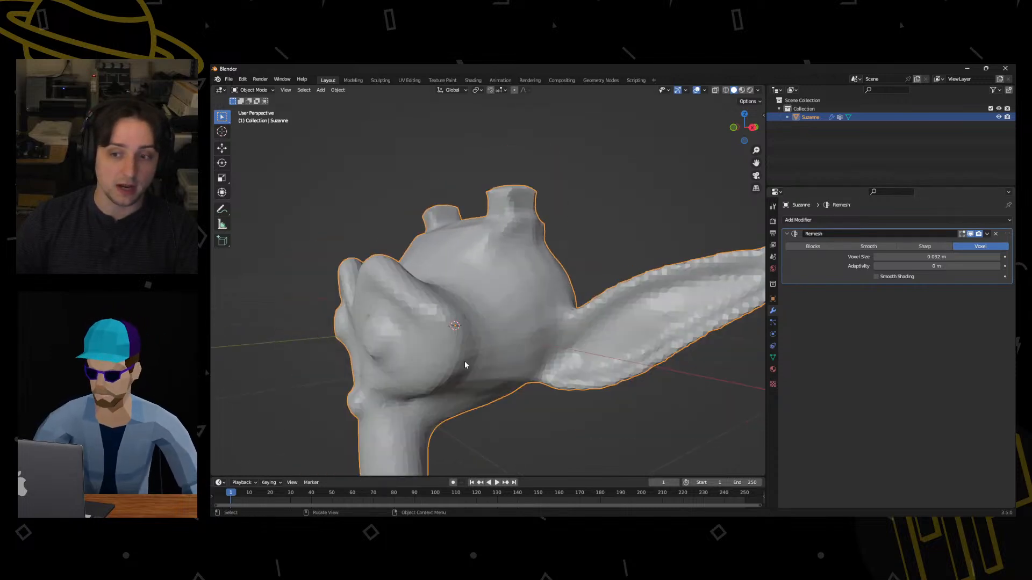
{"action": "key", "text": "ctrl+Tab"}
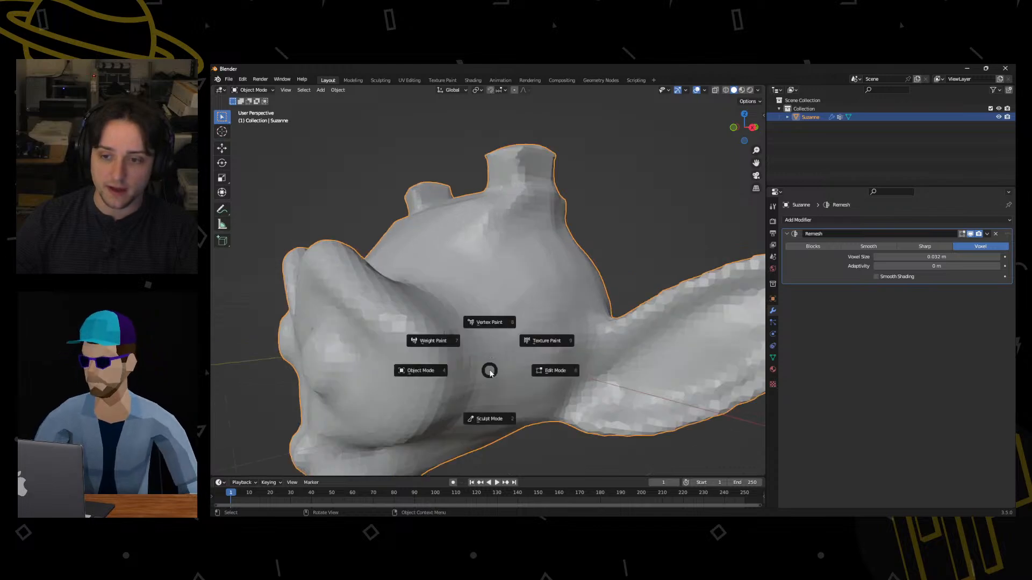
{"action": "left_click", "coordinate": [536, 370]}
{"action": "key", "text": "ctrl+Tab"}
{"action": "left_click", "coordinate": [467, 364]}
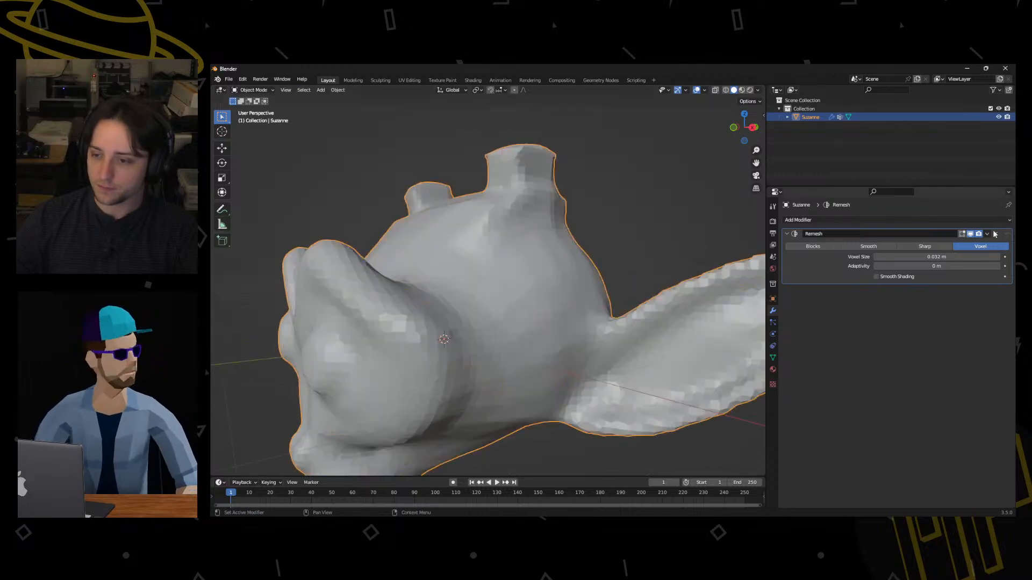
Apply the Remesh modifier and inspect the resulting mesh topology in Edit Mode.
{"action": "left_click", "coordinate": [986, 234]}
{"action": "left_click", "coordinate": [985, 244]}
{"action": "key", "text": "Tab"}
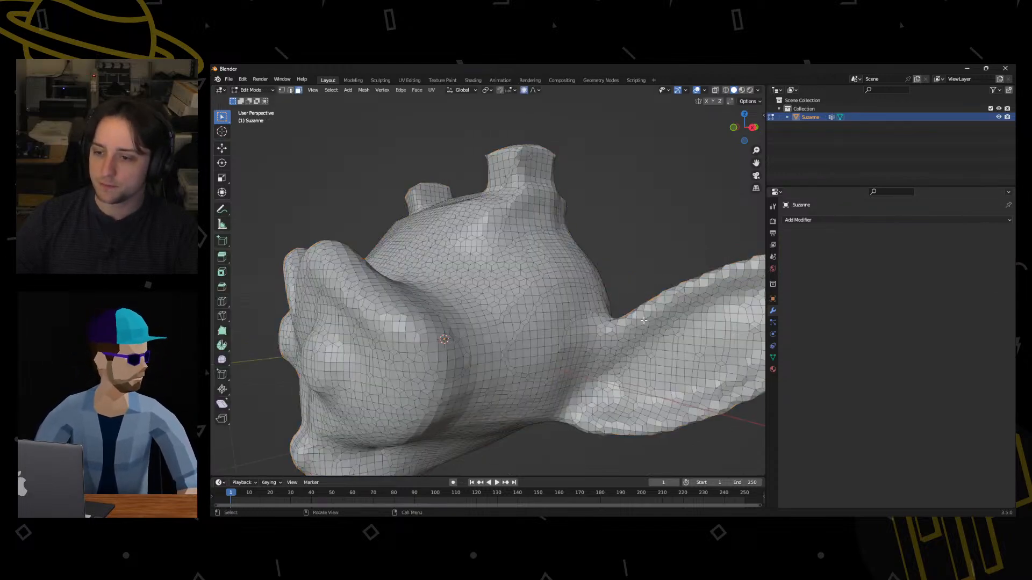
{"action": "middle_click_drag", "start_coordinate": [516, 301], "coordinate": [547, 301]}
{"action": "scroll", "coordinate": [568, 281], "scroll_direction": "down", "scroll_amount": 10}
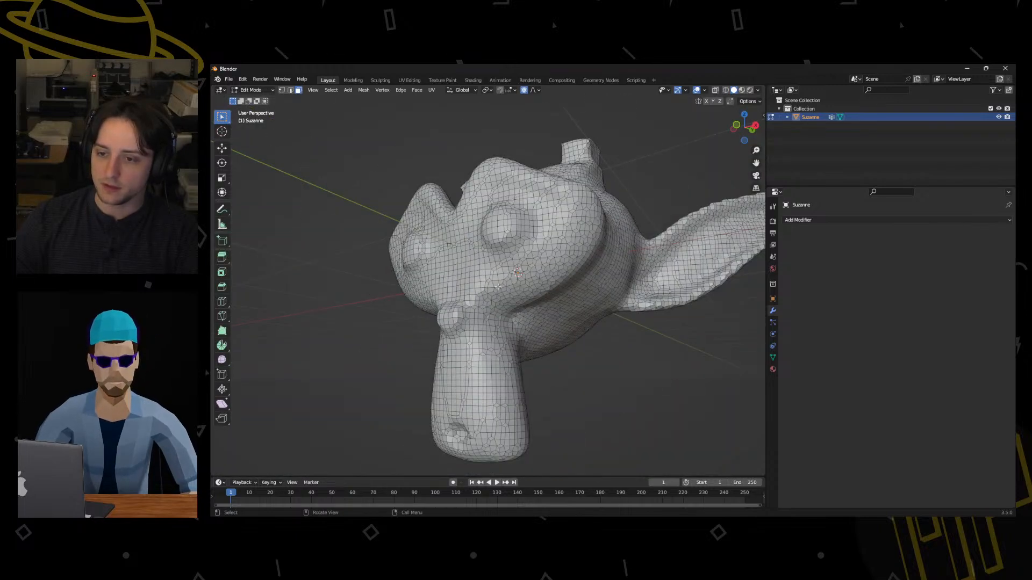
{"action": "middle_click_drag", "start_coordinate": [498, 287], "coordinate": [422, 318]}
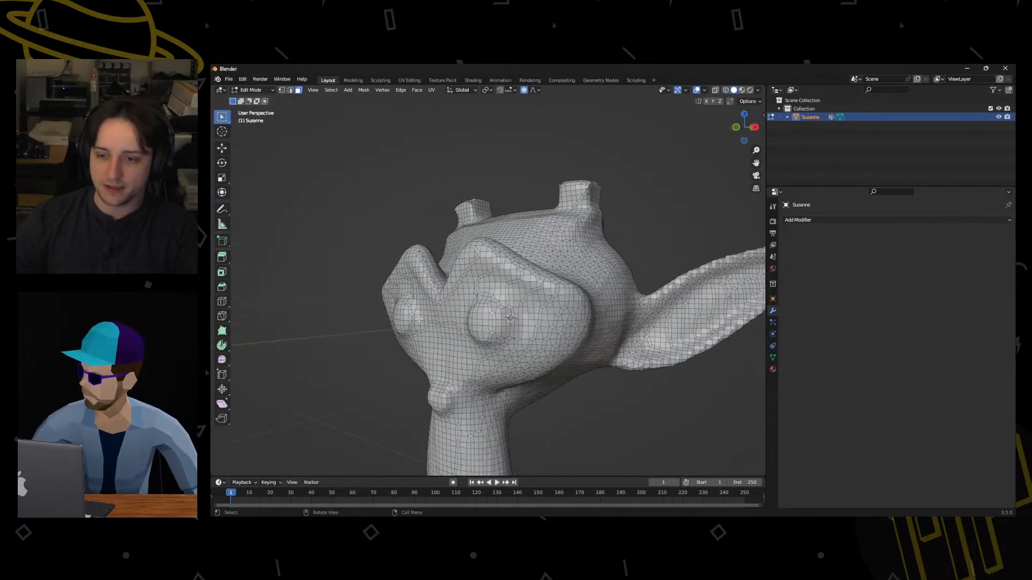
Return to Object Mode and undo the application of the Remesh modifier.
{"action": "key", "text": "ctrl+Tab"}
{"action": "left_click", "coordinate": [385, 323]}
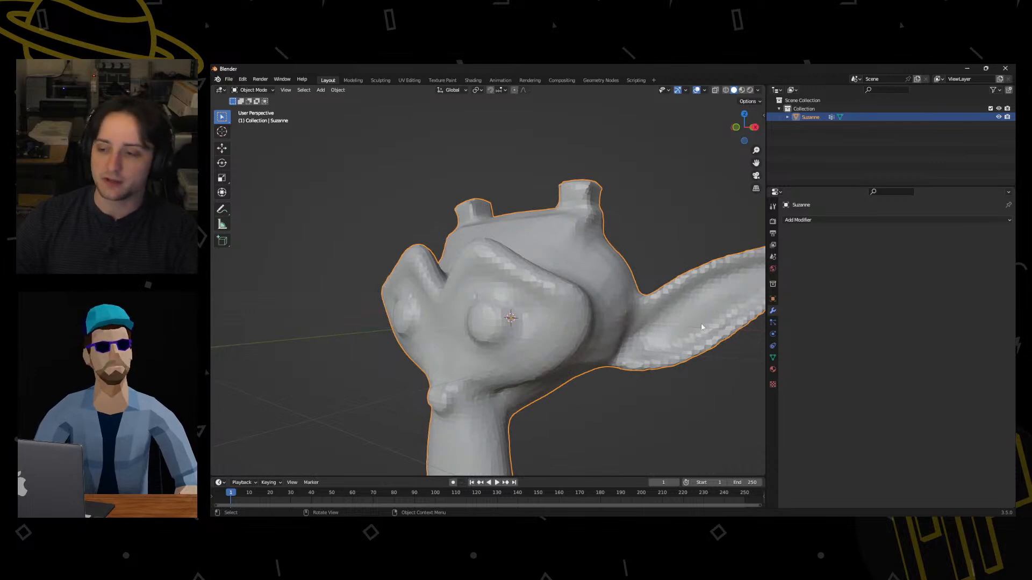
{"action": "left_click", "coordinate": [839, 221]}
{"action": "left_click", "coordinate": [826, 222]}
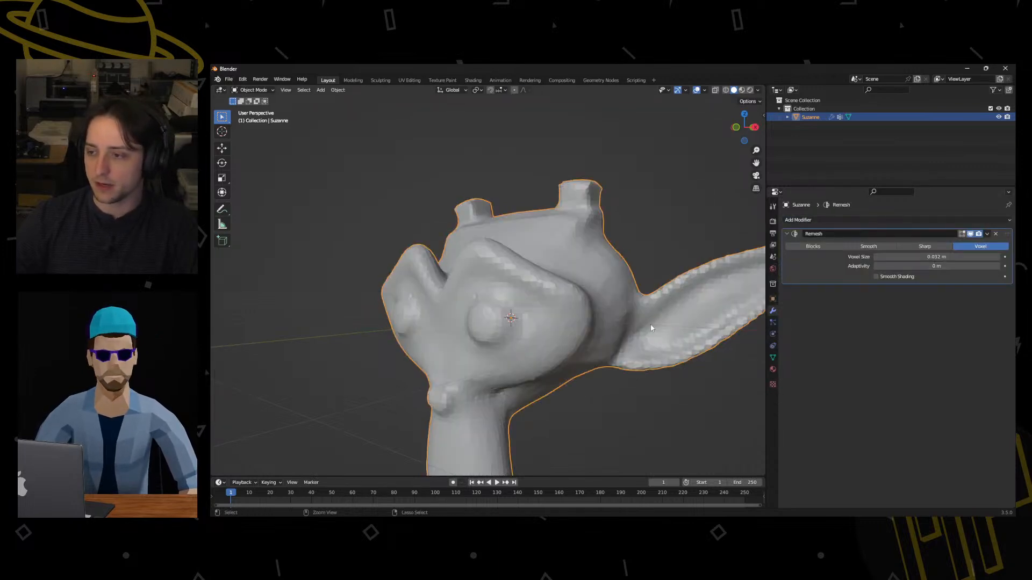
Switch the Remesh modifier to Blocks mode and set its octree depth to 7.
{"action": "scroll", "coordinate": [572, 399], "scroll_direction": "down", "scroll_amount": 5}
{"action": "scroll", "coordinate": [579, 387], "scroll_direction": "up", "scroll_amount": 3}
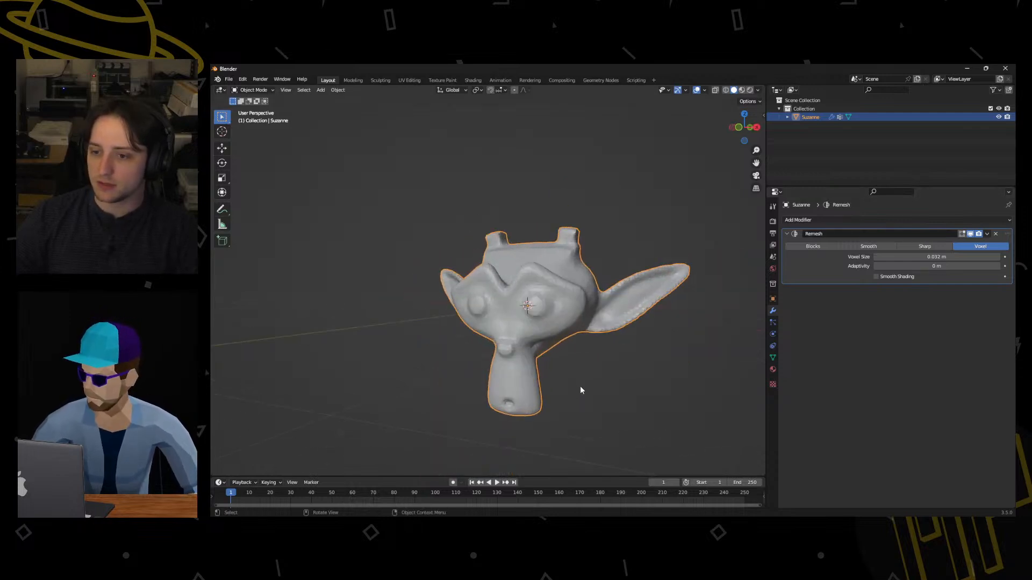
{"action": "middle_click_drag", "start_coordinate": [580, 390], "coordinate": [521, 336]}
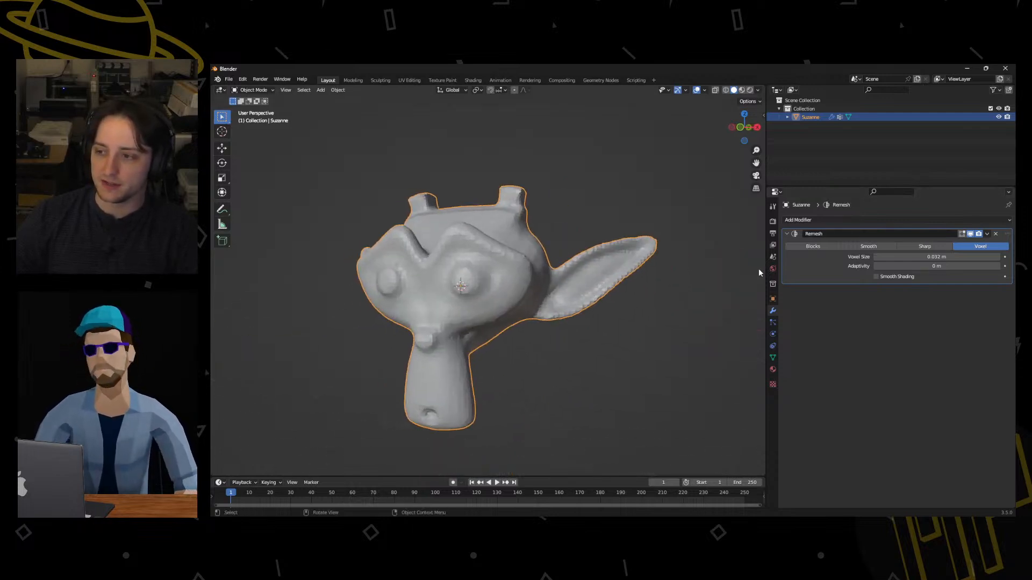
{"action": "left_click", "coordinate": [828, 246]}
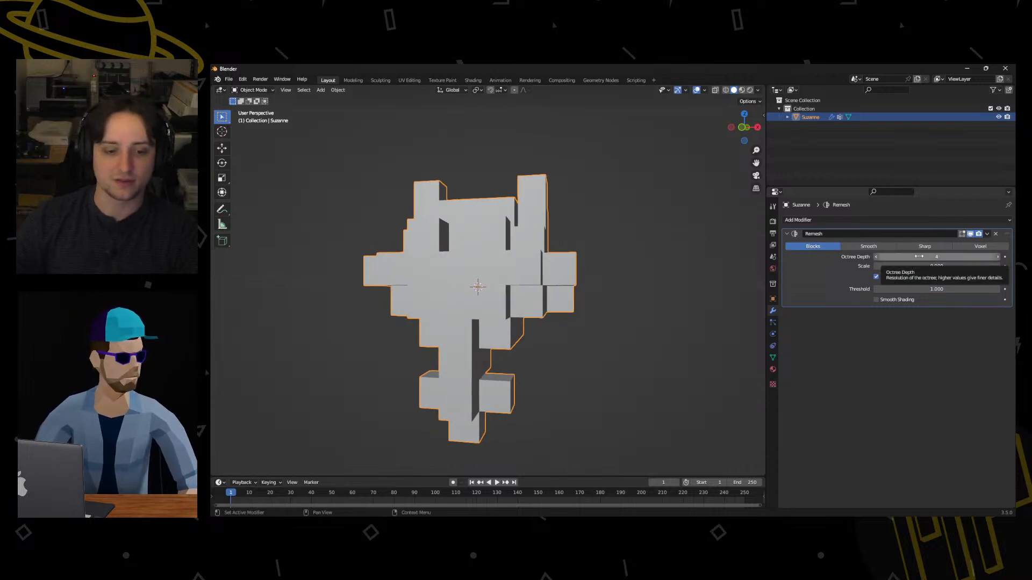
{"action": "left_click", "coordinate": [998, 256]}
{"action": "left_click", "coordinate": [998, 256]}
{"action": "left_click", "coordinate": [998, 257]}
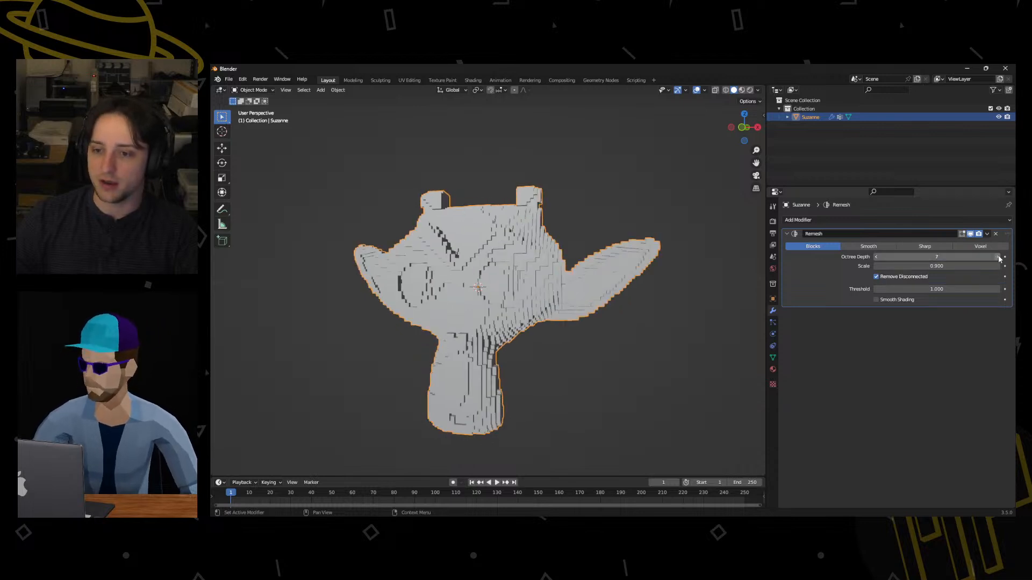
Enable Cavity in the viewport shading options, staying in Object Mode.
{"action": "middle_click_drag", "start_coordinate": [672, 371], "coordinate": [605, 289]}
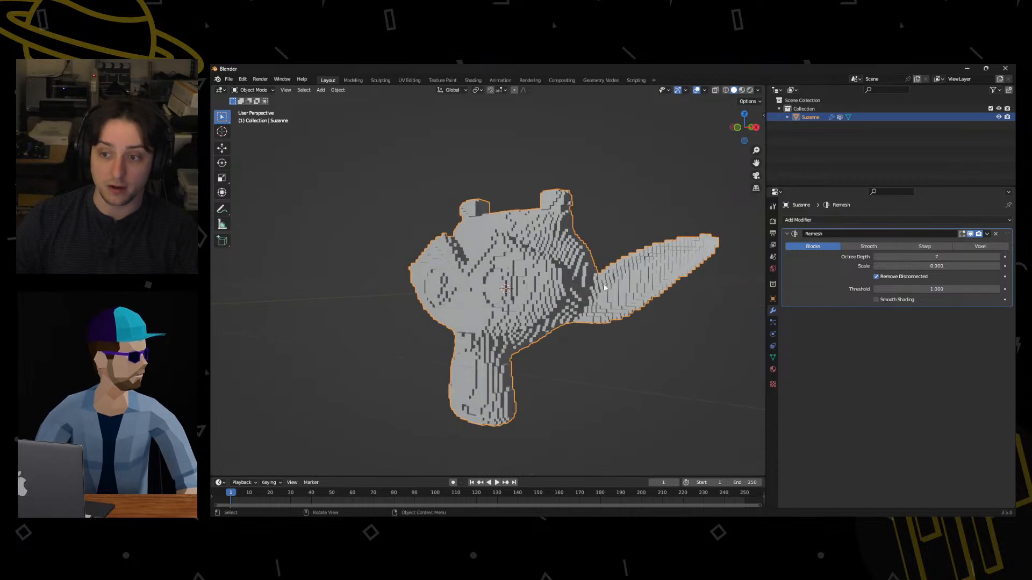
{"action": "middle_click_drag", "start_coordinate": [546, 269], "coordinate": [568, 240]}
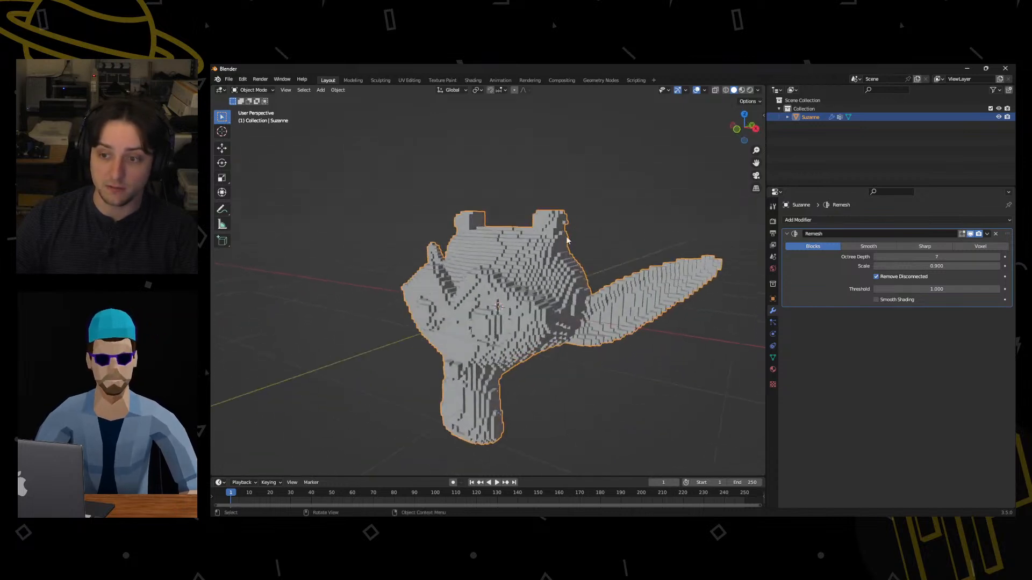
{"action": "left_click", "coordinate": [758, 90]}
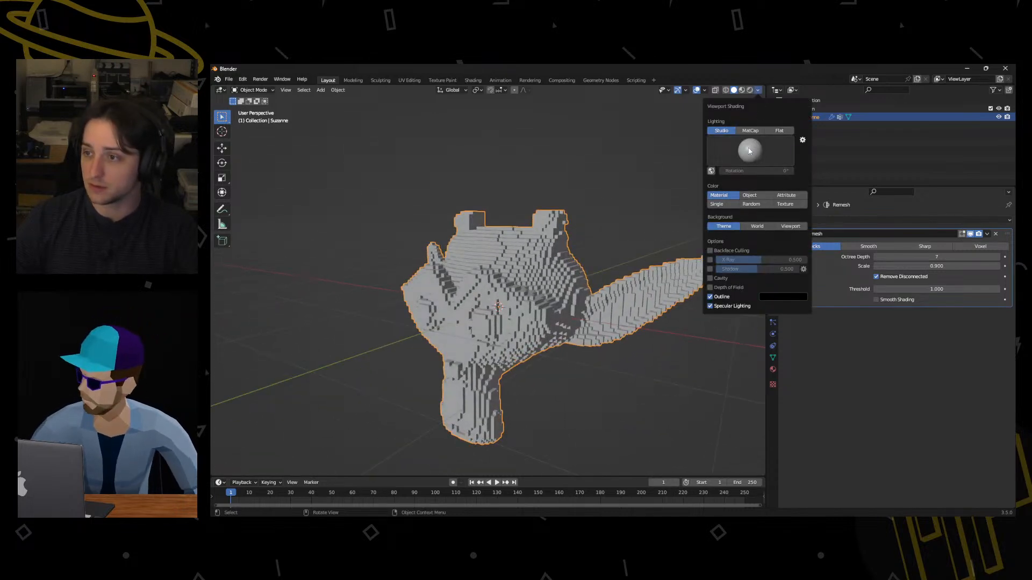
{"action": "left_click", "coordinate": [712, 280]}
{"action": "key", "text": "ctrl+Tab"}
{"action": "left_click", "coordinate": [582, 361]}
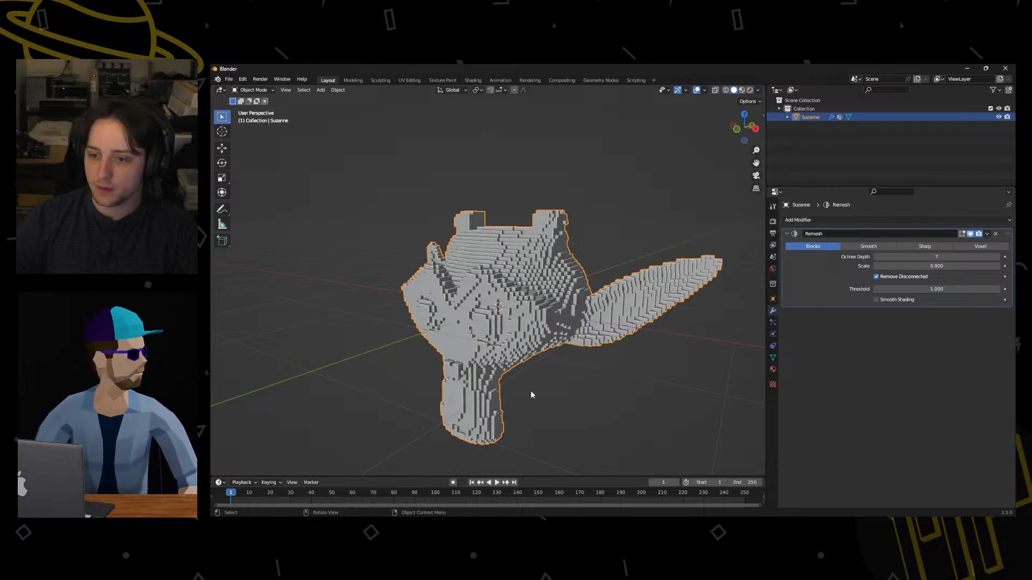
Set the viewport lighting to MatCap and pick the matte brown clay MatCap.
{"action": "mouse_move", "coordinate": [530, 390]}
{"action": "middle_mouse_down"}
{"action": "mouse_move", "coordinate": [546, 349]}
{"action": "mouse_move", "coordinate": [571, 346]}
{"action": "mouse_move", "coordinate": [715, 121]}
{"action": "middle_mouse_up"}
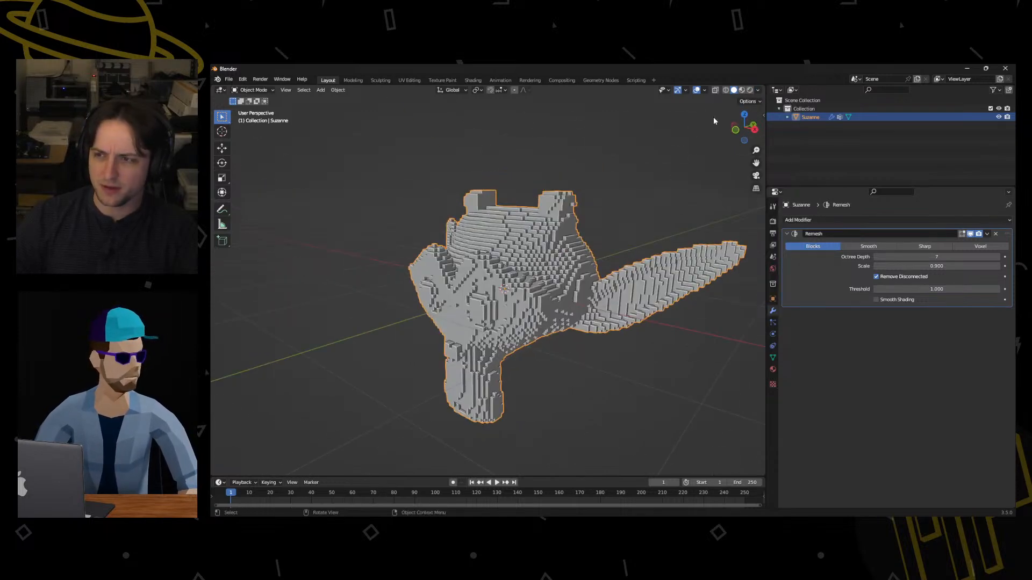
{"action": "left_click", "coordinate": [758, 91]}
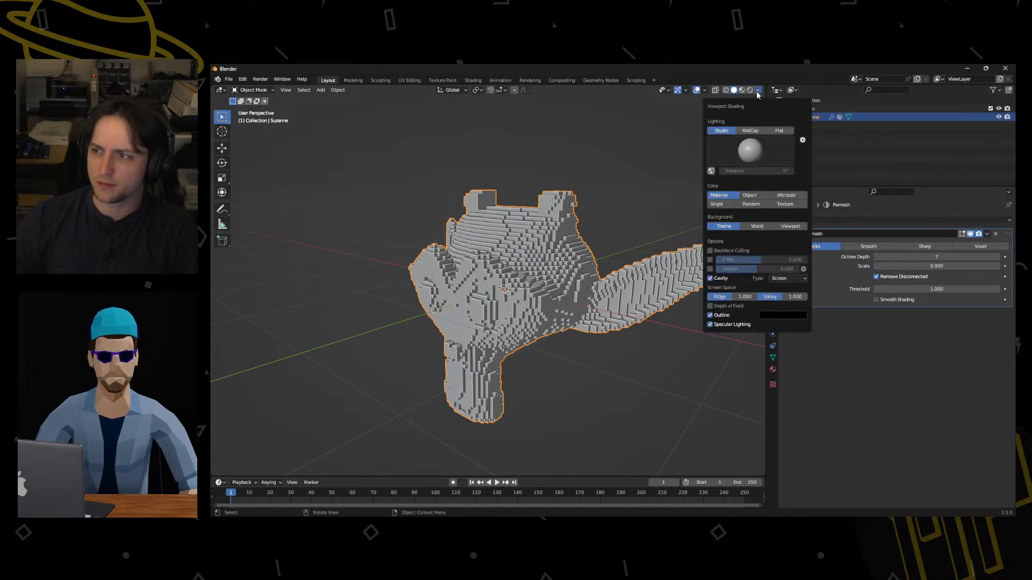
{"action": "left_click", "coordinate": [750, 131]}
{"action": "left_click", "coordinate": [750, 150]}
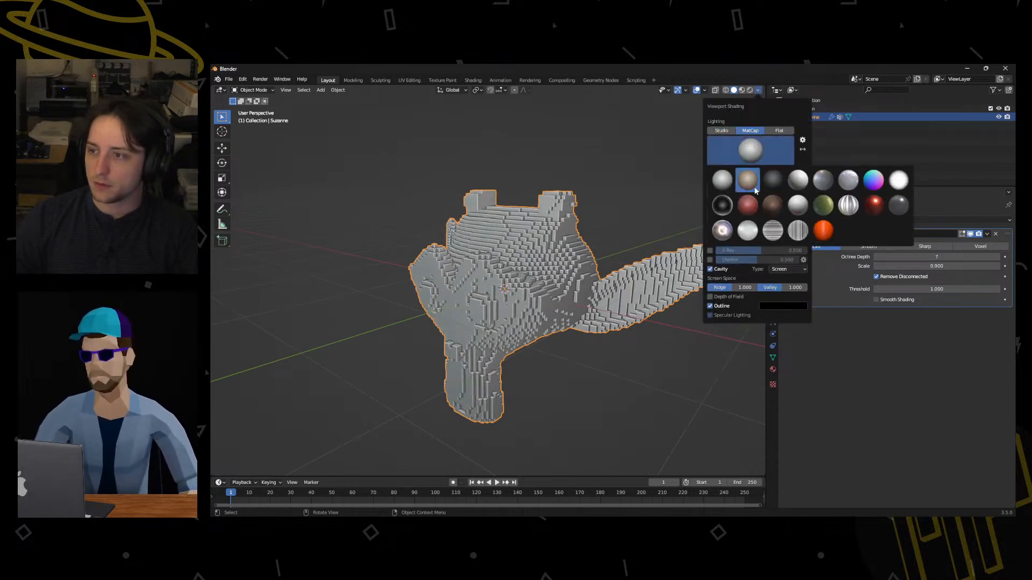
{"action": "left_click", "coordinate": [752, 187]}
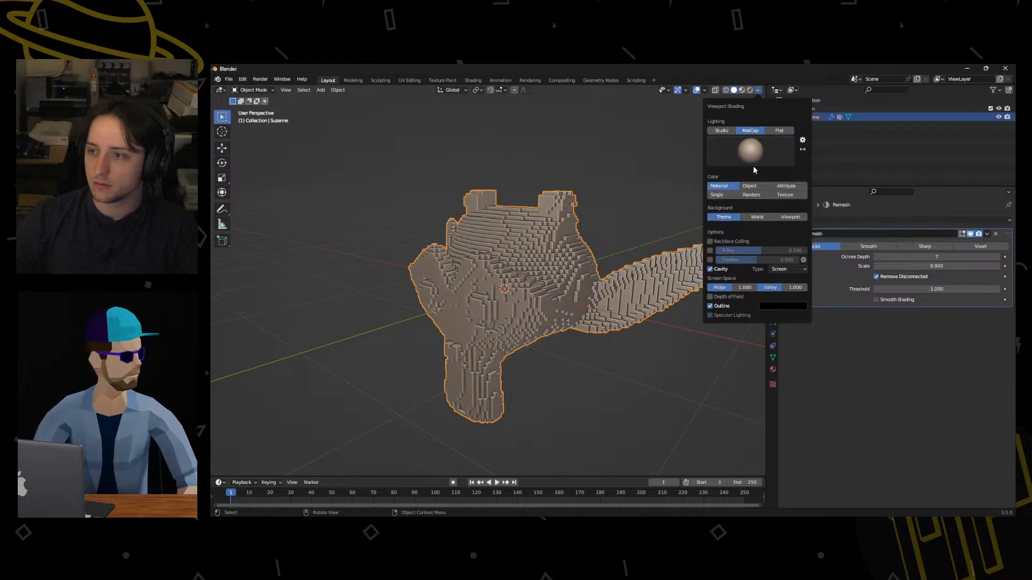
{"action": "middle_click_drag", "start_coordinate": [463, 387], "coordinate": [535, 357]}
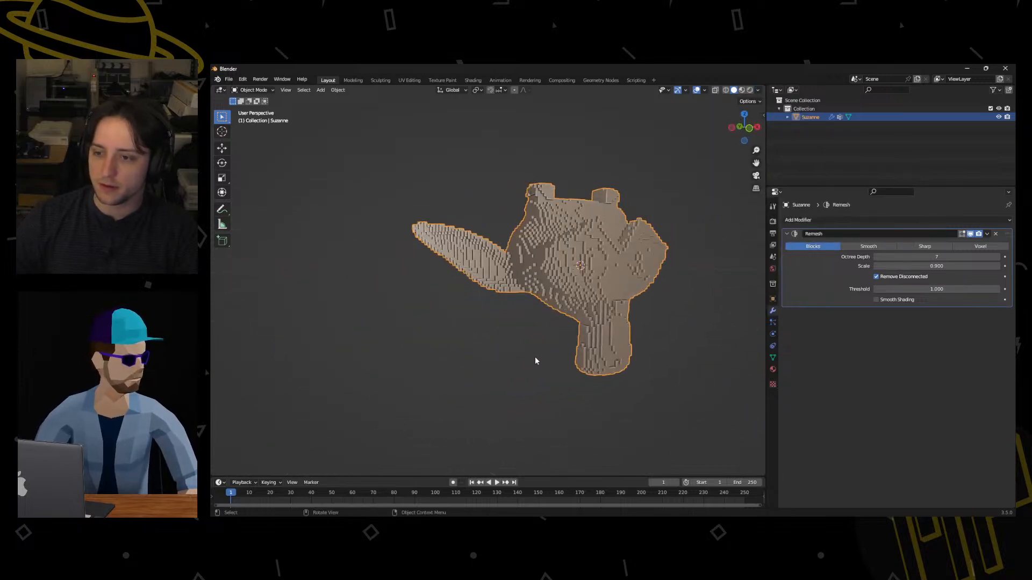
Try the World viewport background, go back to Theme, and enable Shadow in the shading options.
{"action": "left_click", "coordinate": [744, 102]}
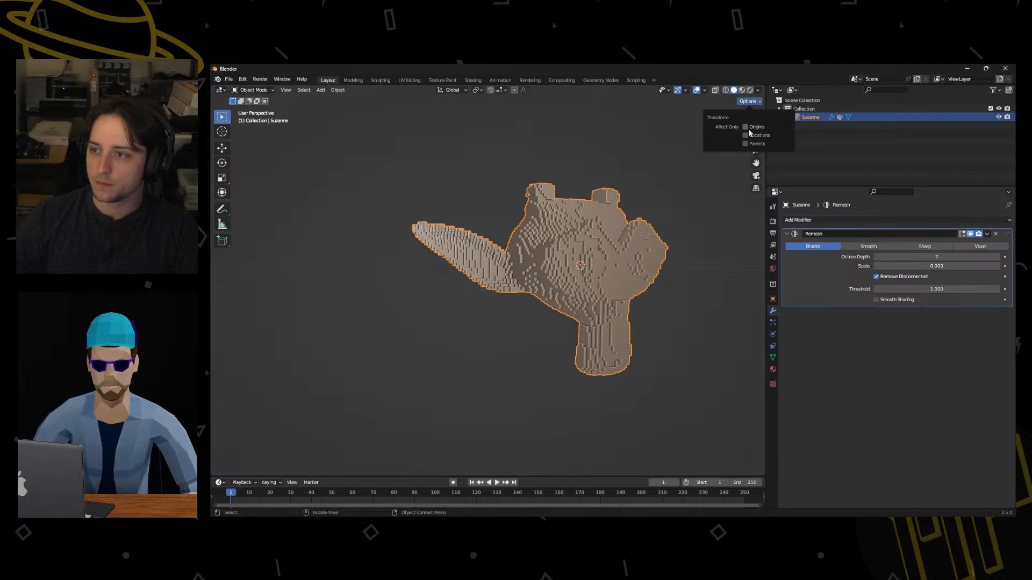
{"action": "left_click", "coordinate": [758, 91]}
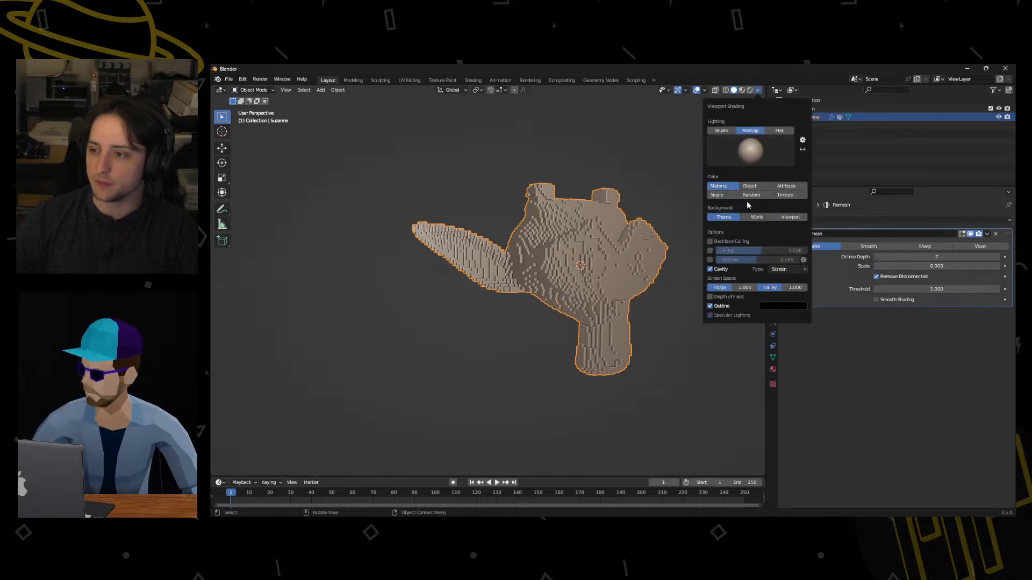
{"action": "left_click", "coordinate": [756, 217]}
{"action": "left_click", "coordinate": [724, 217]}
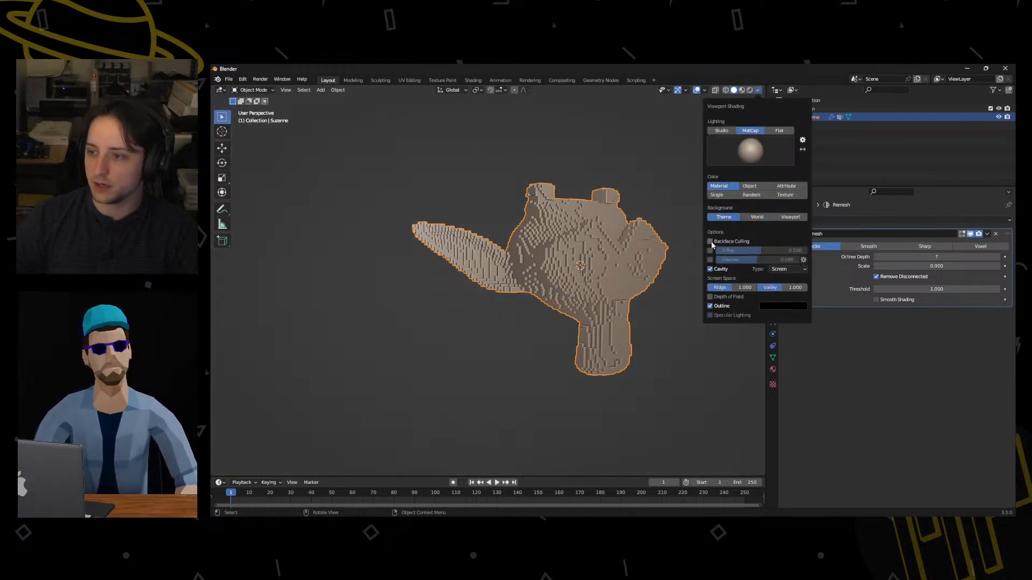
{"action": "left_click", "coordinate": [710, 259]}
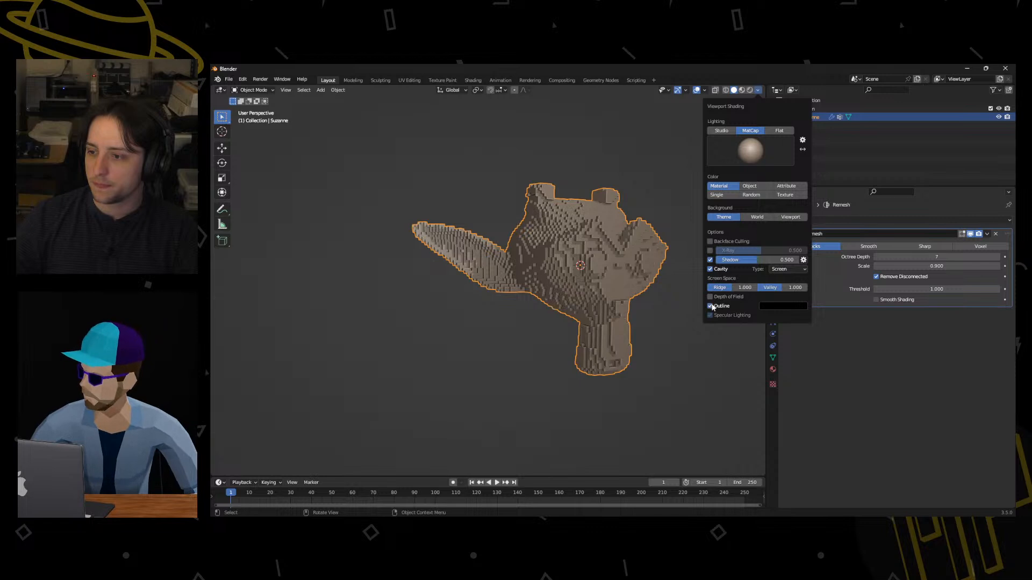
Change the MatCap to the glossy light grey one and view the blocky monkey head from another angle.
{"action": "left_click", "coordinate": [750, 156]}
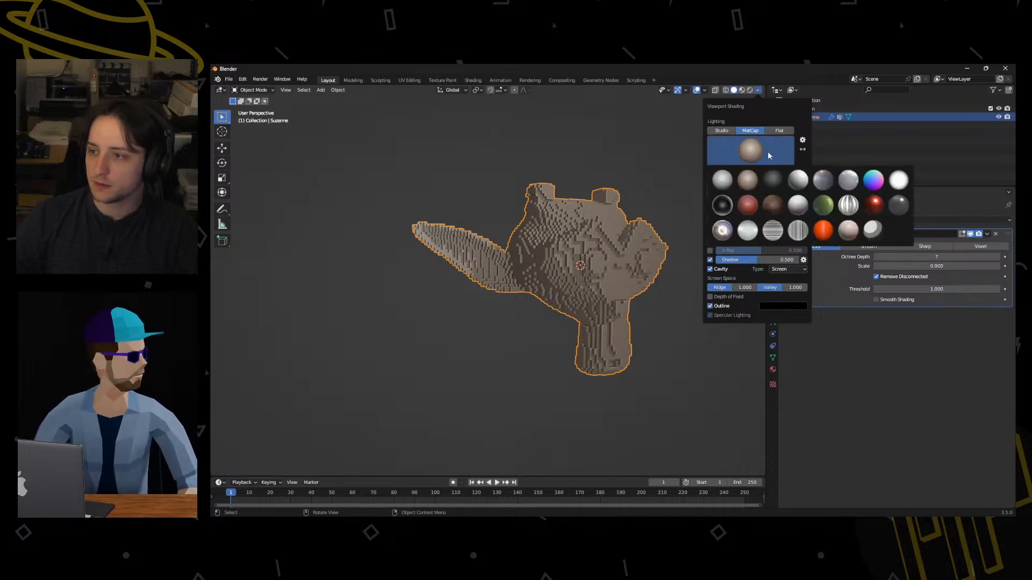
{"action": "left_click", "coordinate": [797, 180]}
{"action": "mouse_move", "coordinate": [630, 301]}
{"action": "middle_mouse_down"}
{"action": "mouse_move", "coordinate": [573, 315]}
{"action": "mouse_move", "coordinate": [551, 293]}
{"action": "middle_mouse_up"}
{"action": "middle_click_drag", "start_coordinate": [694, 150], "coordinate": [596, 271]}
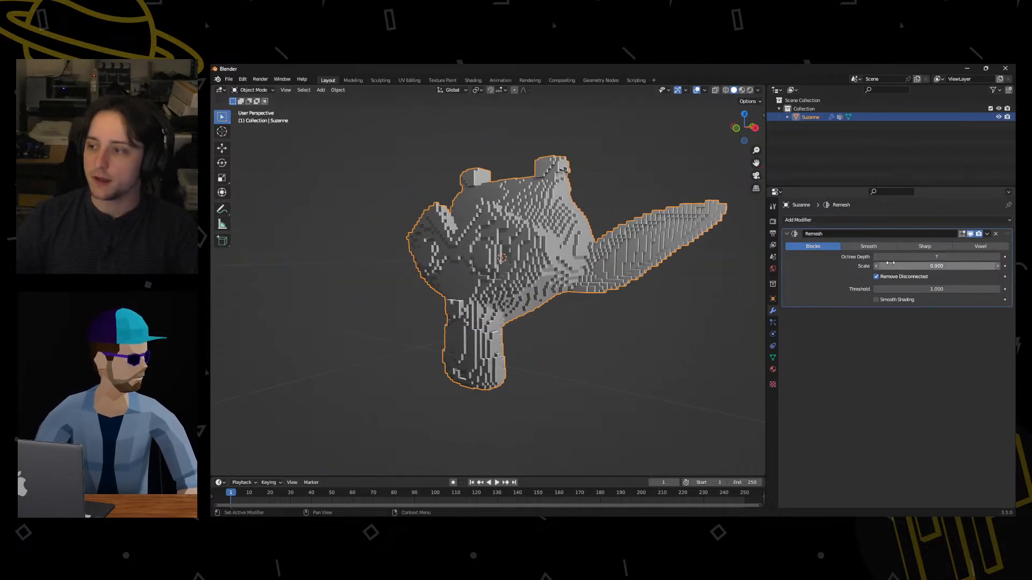
Try an octree depth of 5 on the Blocks remesh and restore it to 7.
{"action": "left_click", "coordinate": [876, 256]}
{"action": "left_click", "coordinate": [876, 256]}
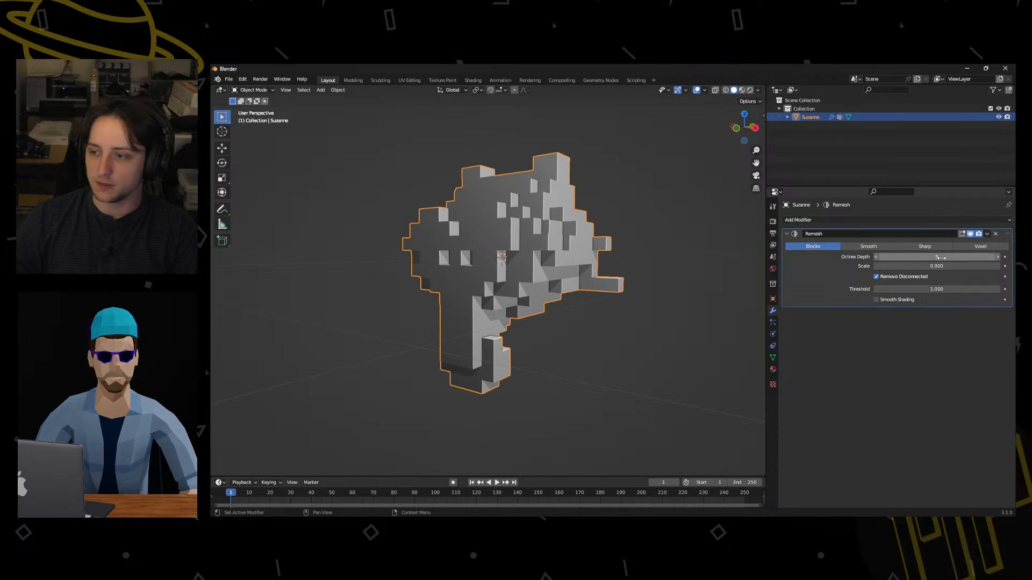
{"action": "left_click", "coordinate": [998, 257]}
{"action": "left_click", "coordinate": [998, 257]}
Compare the Smooth, Sharp and Voxel modes of the Remesh modifier and return it to Blocks.
{"action": "left_click", "coordinate": [884, 247]}
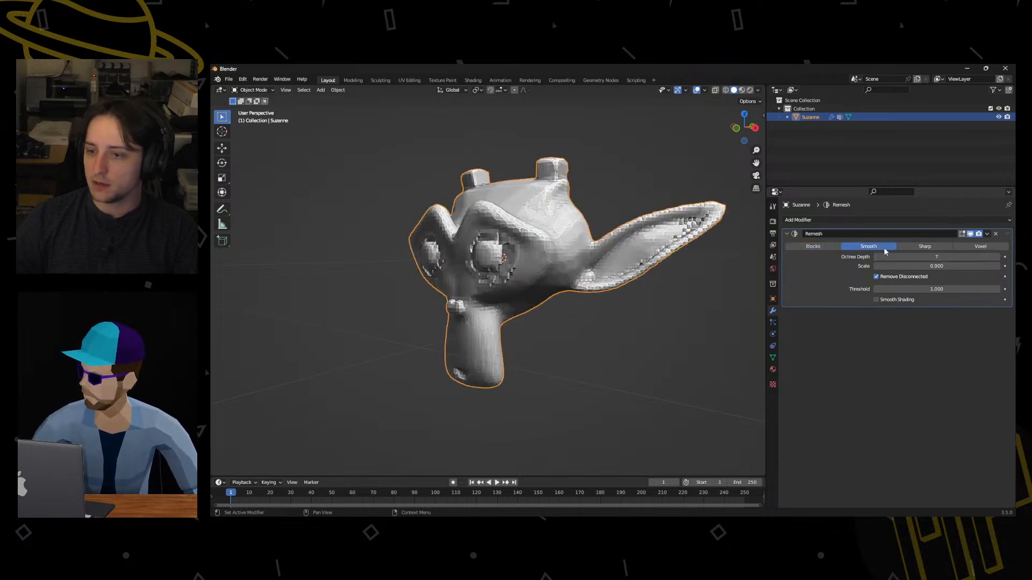
{"action": "middle_click_drag", "start_coordinate": [645, 280], "coordinate": [575, 285]}
{"action": "left_click", "coordinate": [921, 246]}
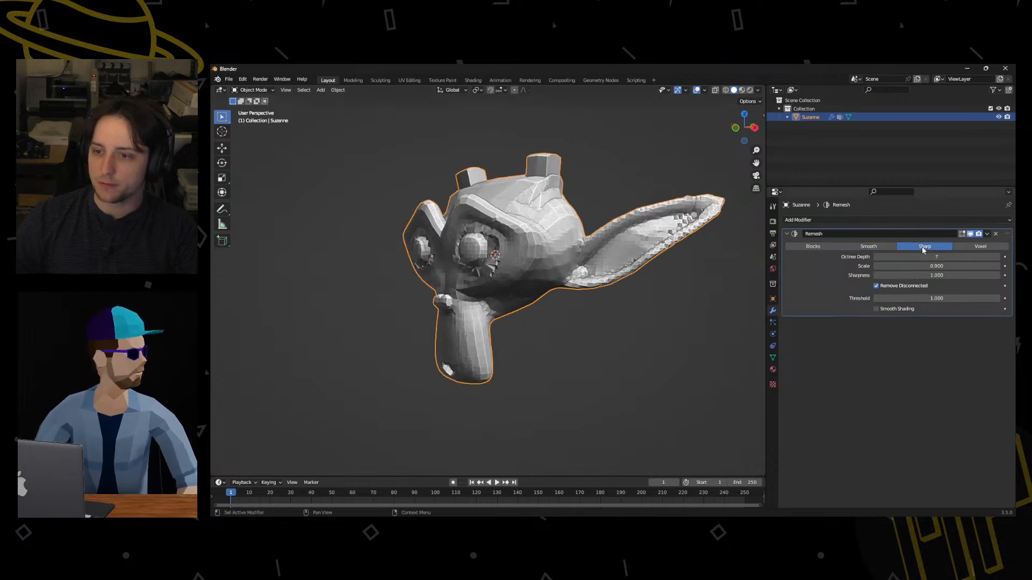
{"action": "left_click", "coordinate": [975, 247]}
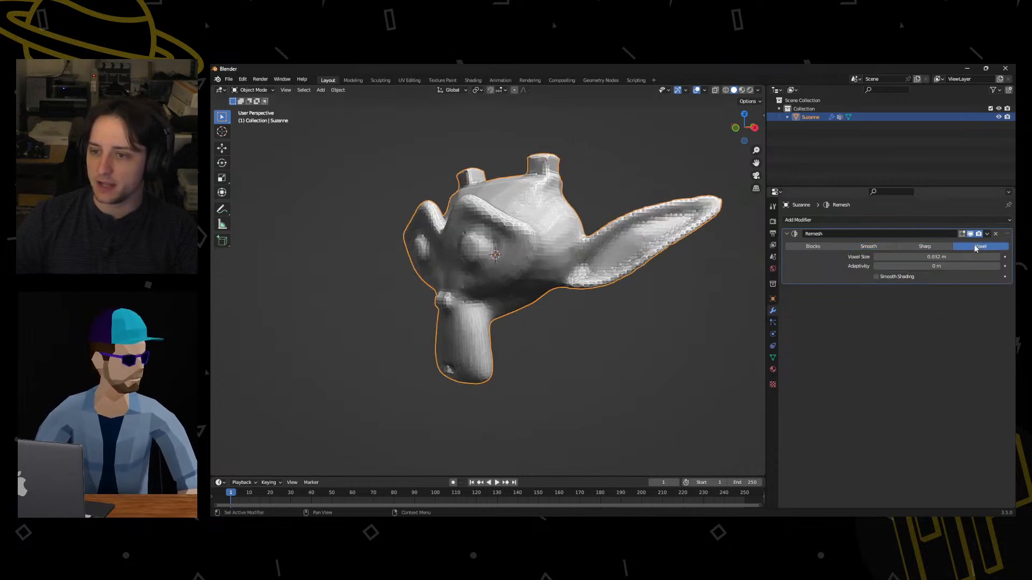
{"action": "left_click", "coordinate": [925, 247]}
{"action": "left_click", "coordinate": [870, 247]}
{"action": "left_click", "coordinate": [817, 246]}
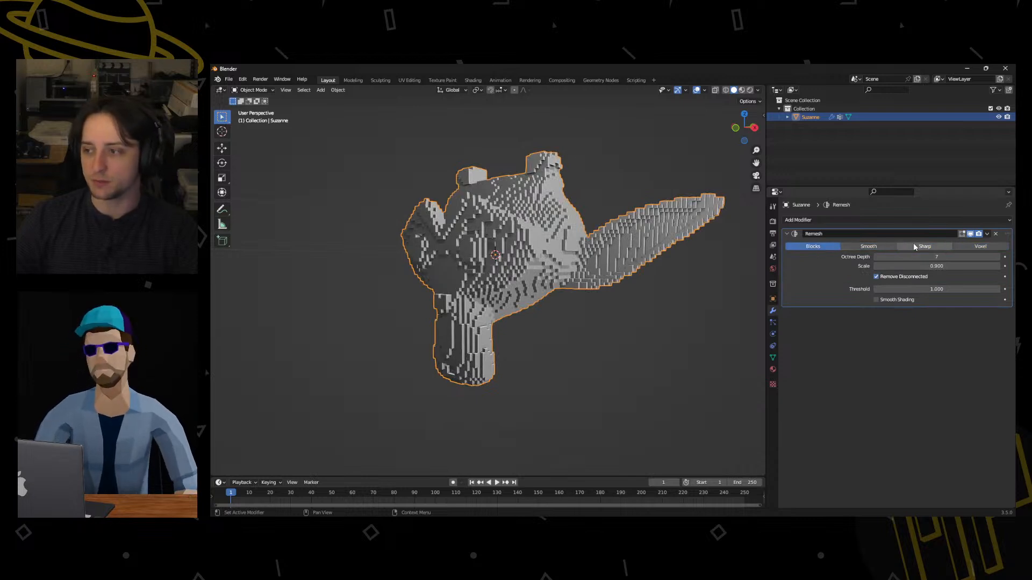
Cycle through the Remesh modifier's other modes once more, finishing on Blocks.
{"action": "left_click", "coordinate": [866, 246]}
{"action": "left_click", "coordinate": [920, 247]}
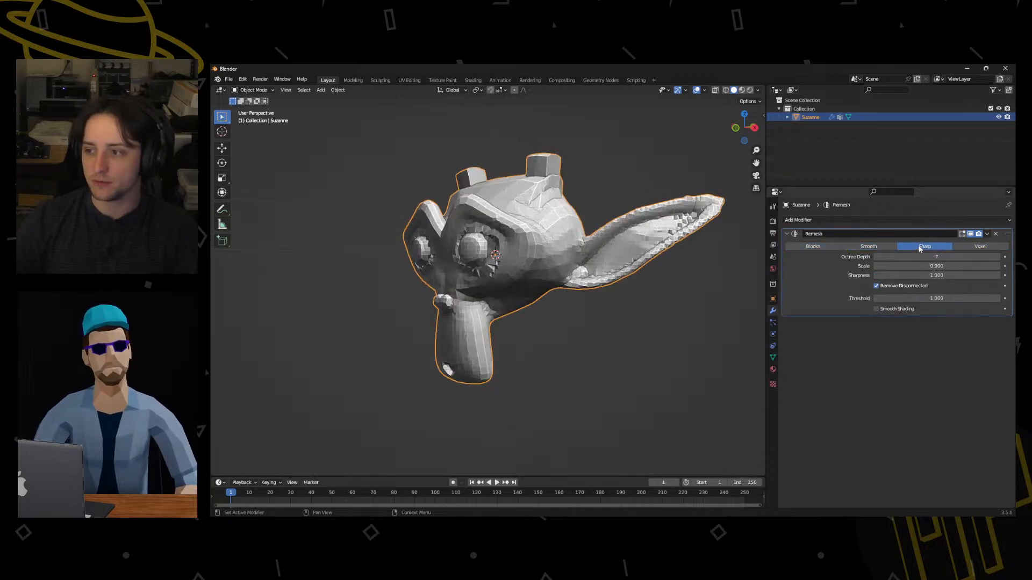
{"action": "left_click", "coordinate": [965, 247]}
{"action": "left_click", "coordinate": [882, 246]}
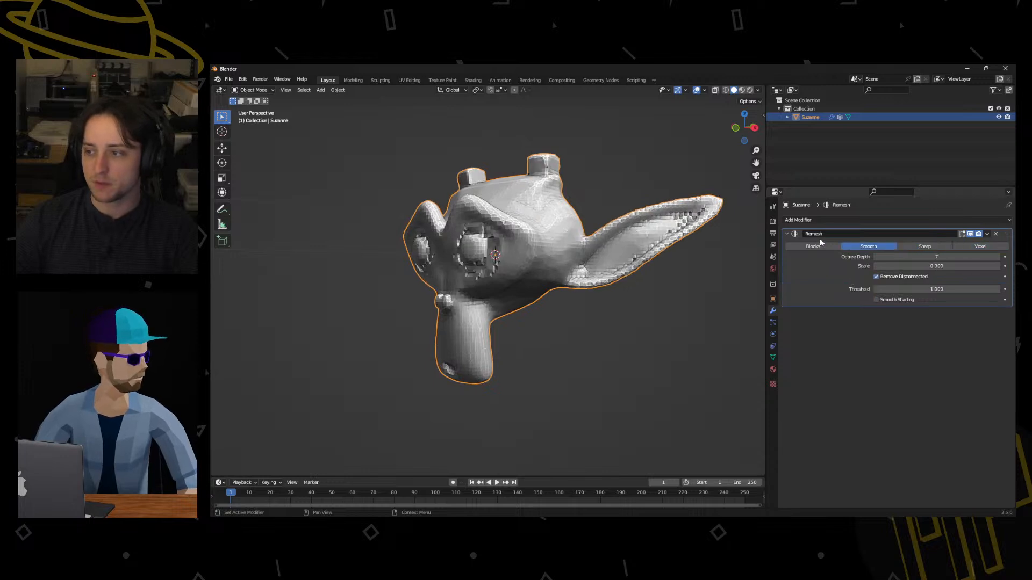
{"action": "left_click", "coordinate": [994, 246]}
{"action": "left_click", "coordinate": [925, 247]}
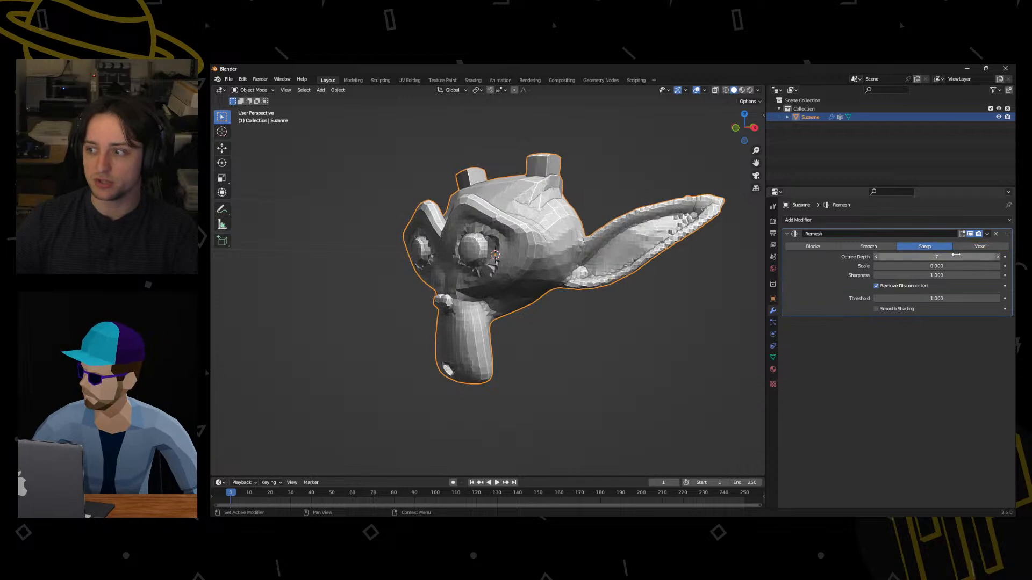
{"action": "left_click", "coordinate": [869, 247]}
{"action": "left_click", "coordinate": [813, 246]}
Set the Blocks remesh octree depth to 8 and look at the monkey's face from the front.
{"action": "left_click", "coordinate": [997, 258]}
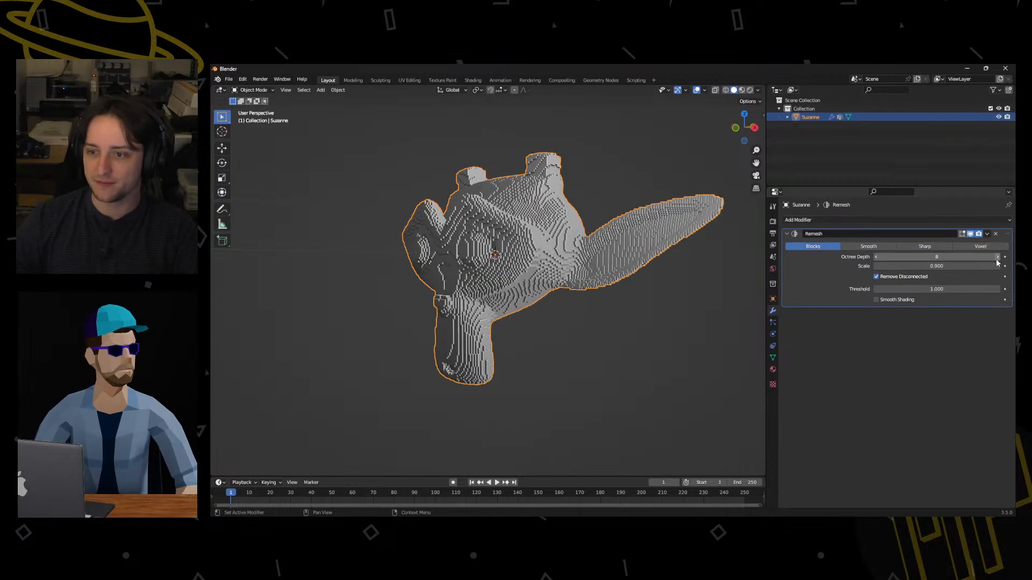
{"action": "middle_click_drag", "start_coordinate": [665, 272], "coordinate": [692, 270]}
{"action": "scroll", "coordinate": [693, 270], "scroll_direction": "up", "scroll_amount": 1}
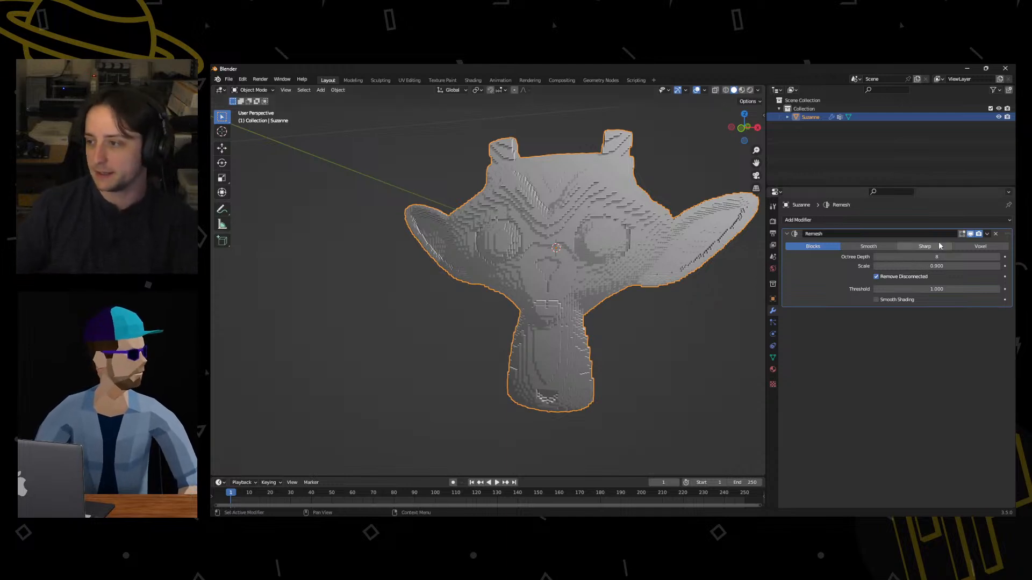
Remove the Remesh modifier from the monkey head and add a Screw modifier in its place.
{"action": "left_click", "coordinate": [994, 234]}
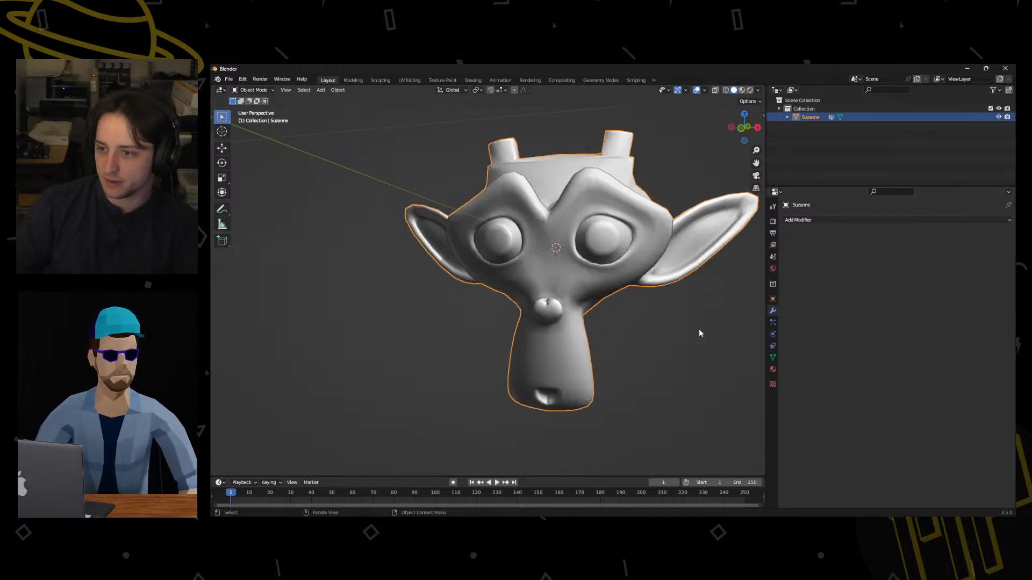
{"action": "left_click", "coordinate": [843, 220]}
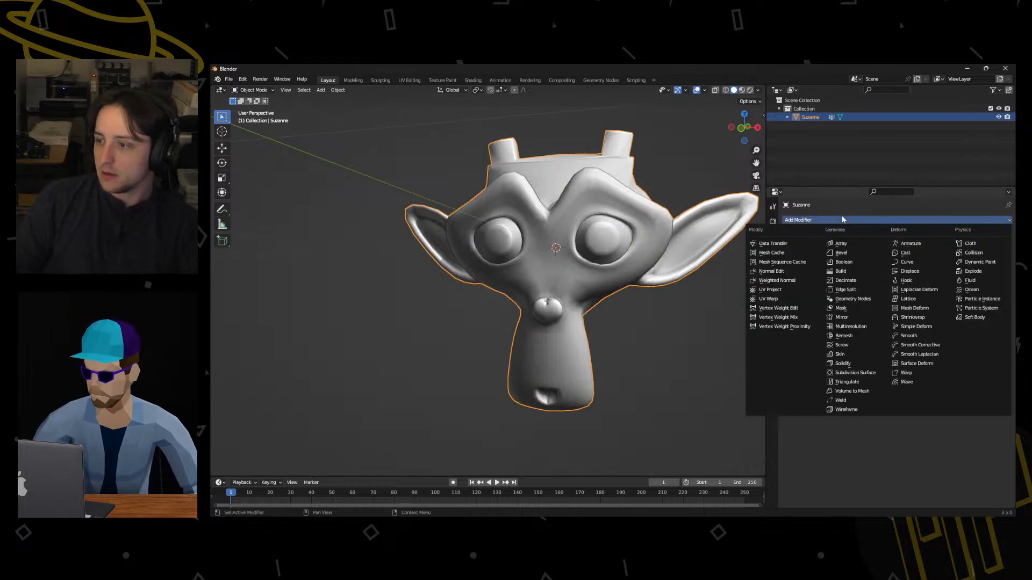
{"action": "left_click", "coordinate": [841, 345]}
{"action": "scroll", "coordinate": [657, 336], "scroll_direction": "down", "scroll_amount": 4}
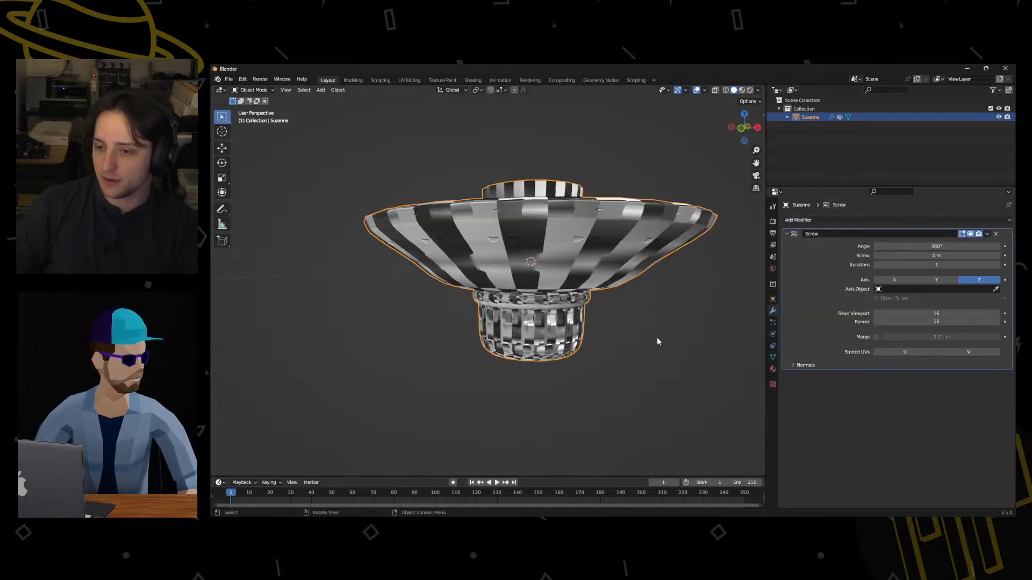
{"action": "middle_click_drag", "start_coordinate": [657, 337], "coordinate": [612, 369]}
{"action": "scroll", "coordinate": [567, 356], "scroll_direction": "down", "scroll_amount": 6}
{"action": "scroll", "coordinate": [613, 368], "scroll_direction": "up", "scroll_amount": 7}
Undo the Screw modifier and delete the monkey head from the scene.
{"action": "key", "text": "ctrl+z"}
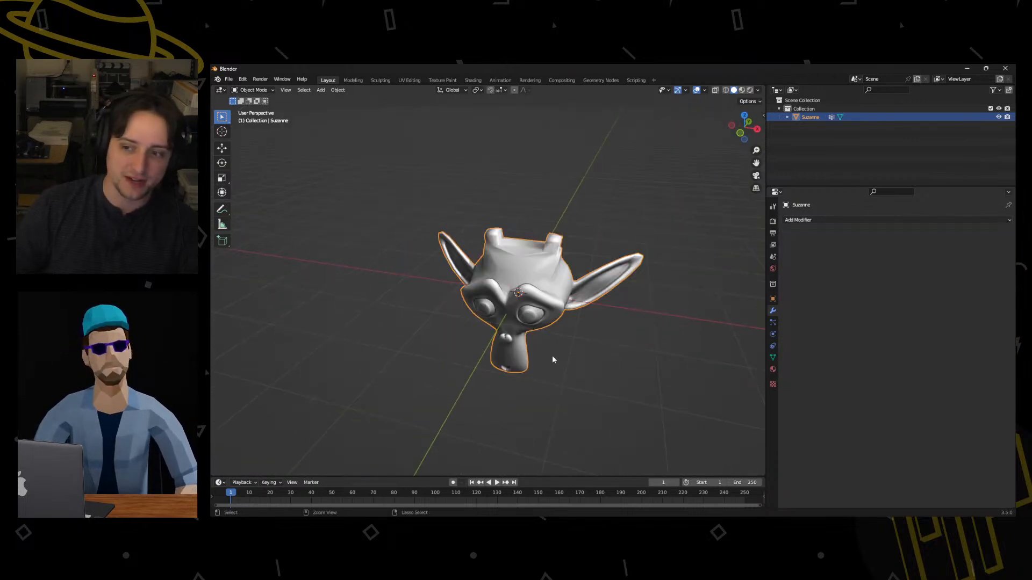
{"action": "scroll", "coordinate": [540, 322], "scroll_direction": "down", "scroll_amount": 2}
{"action": "key", "text": "x"}
{"action": "left_click", "coordinate": [548, 333]}
Add a cube mesh at the world origin.
{"action": "key", "text": "shift+a"}
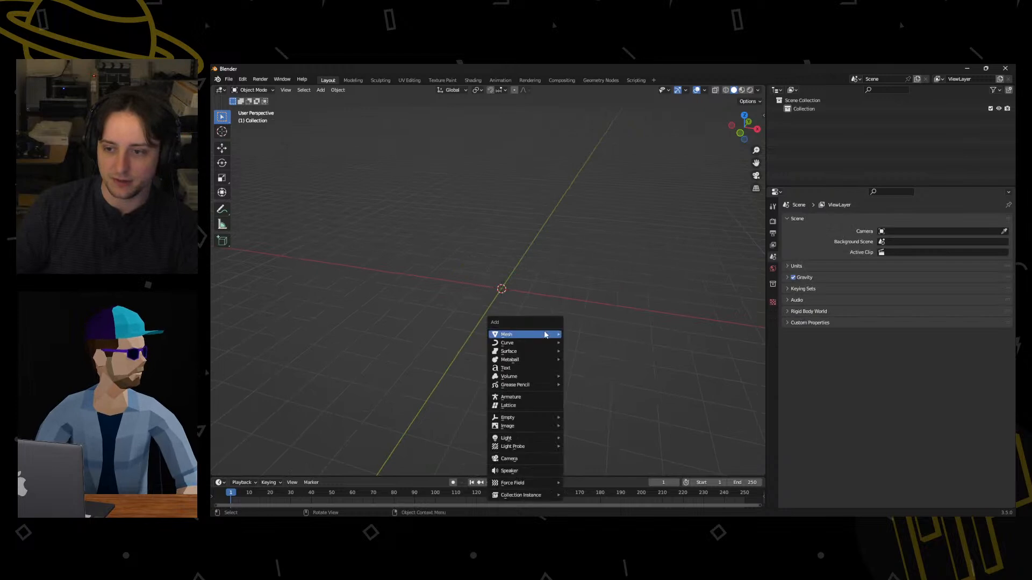
{"action": "mouse_move", "coordinate": [562, 343]}
{"action": "mouse_move", "coordinate": [534, 335]}
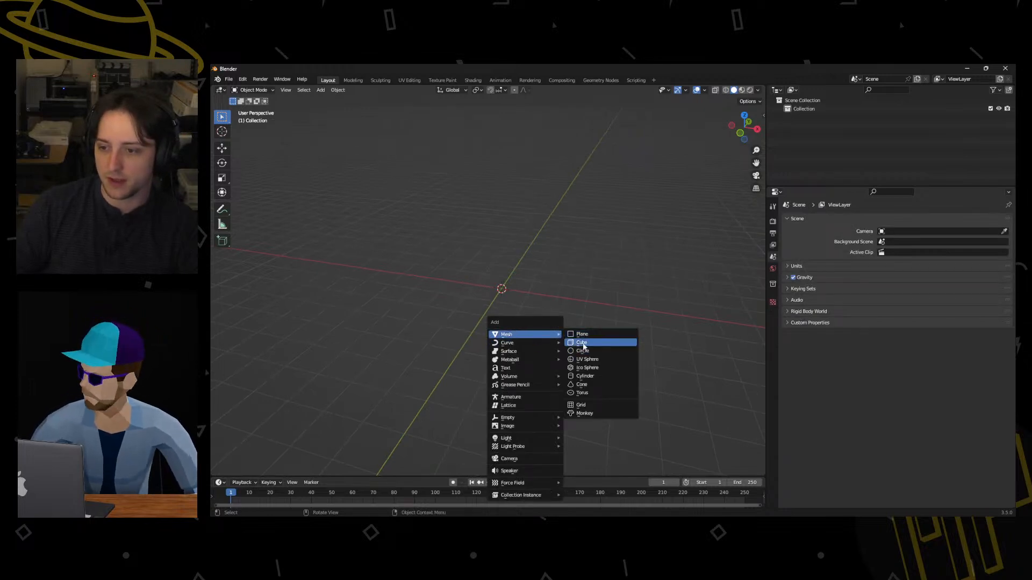
{"action": "left_click", "coordinate": [592, 341]}
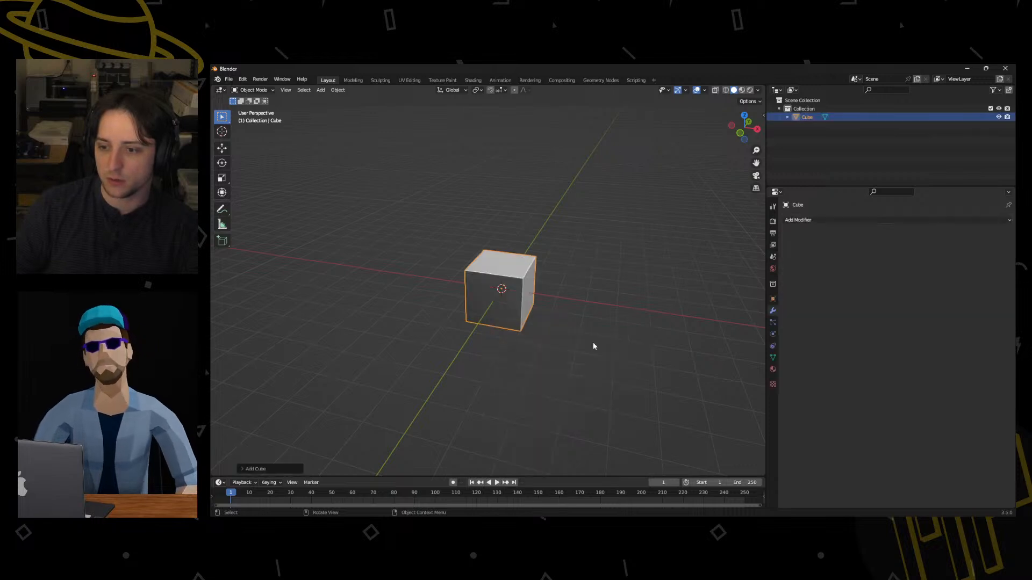
Put the cube into Edit Mode with vertex selection active.
{"action": "key", "text": "ctrl+Tab"}
{"action": "left_click", "coordinate": [581, 279]}
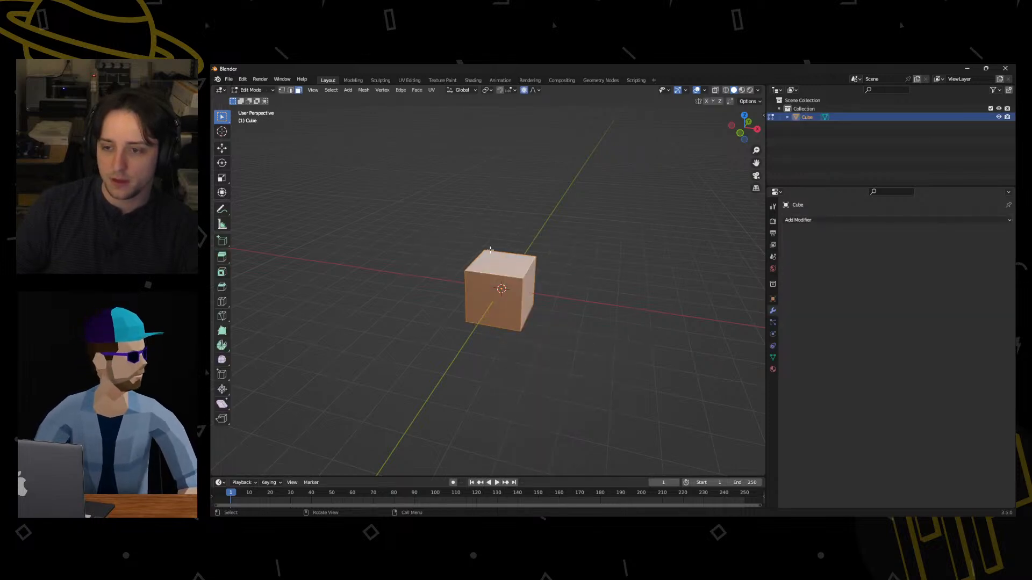
{"action": "key", "text": "ctrl+Tab"}
{"action": "left_click", "coordinate": [546, 254]}
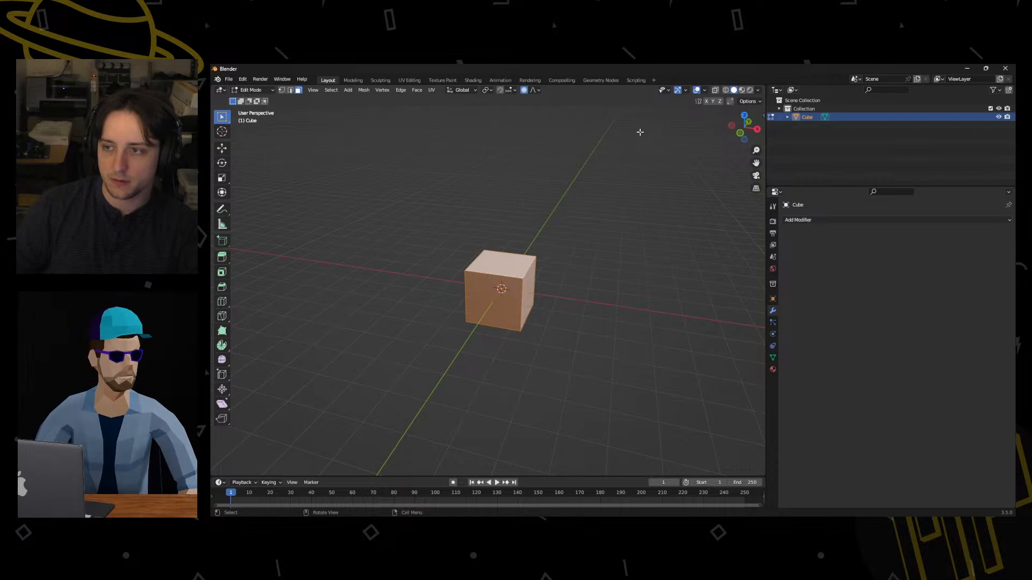
{"action": "key", "text": "1"}
Try deleting the four vertices on one side of the cube to leave a single face.
{"action": "left_click_drag", "start_coordinate": [422, 224], "coordinate": [481, 332]}
{"action": "middle_click_drag", "start_coordinate": [480, 334], "coordinate": [473, 242]}
{"action": "left_click_drag", "start_coordinate": [473, 243], "coordinate": [495, 328]}
{"action": "middle_click_drag", "start_coordinate": [496, 329], "coordinate": [516, 339]}
{"action": "left_click_drag", "start_coordinate": [461, 235], "coordinate": [511, 331]}
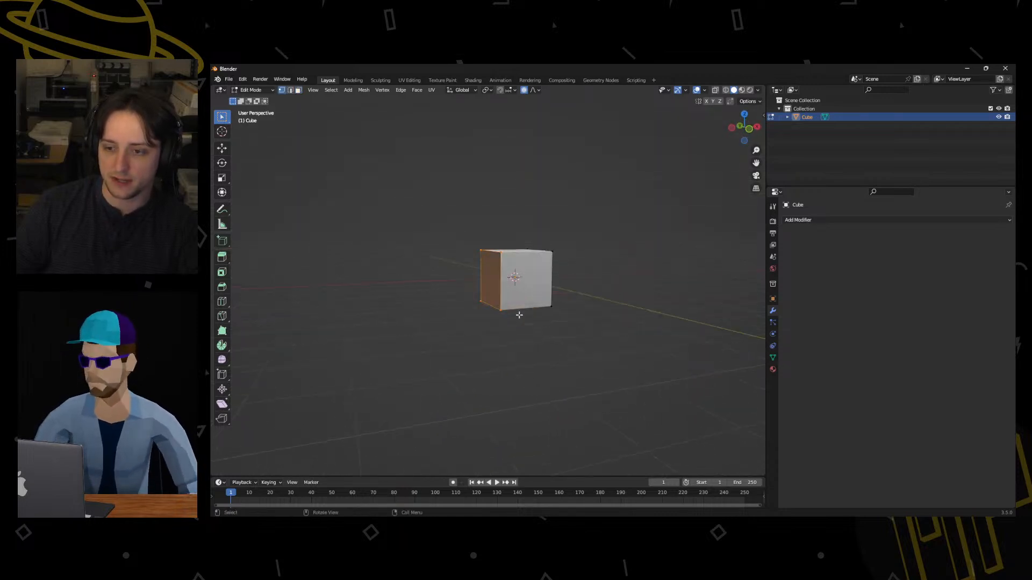
{"action": "key", "text": "x"}
{"action": "left_click", "coordinate": [517, 302]}
Try deleting two vertices of the remaining face to leave a single vertical edge, and select that edge.
{"action": "left_click_drag", "start_coordinate": [547, 232], "coordinate": [576, 319]}
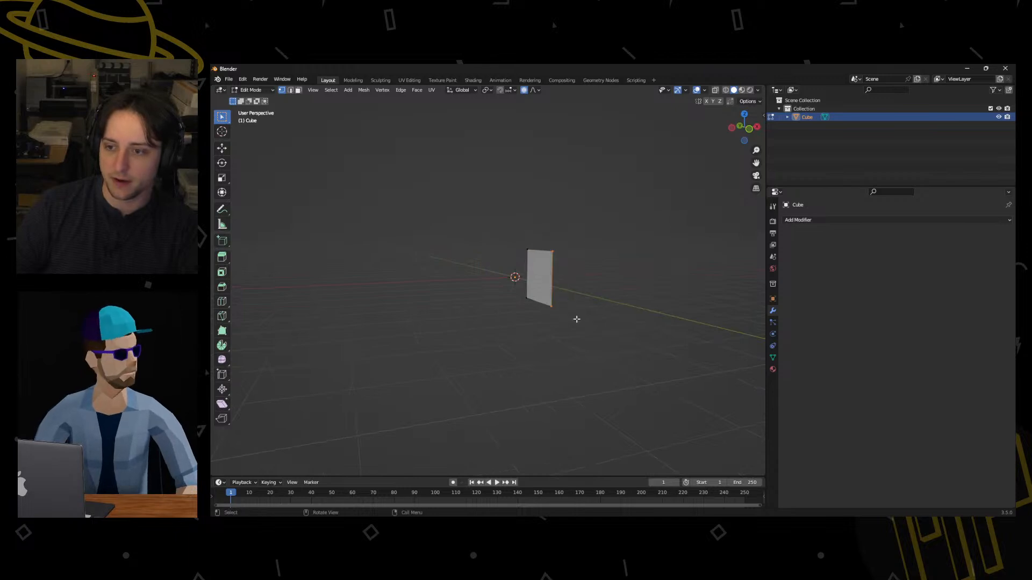
{"action": "key", "text": "x"}
{"action": "left_click", "coordinate": [571, 249]}
{"action": "middle_click_drag", "start_coordinate": [605, 250], "coordinate": [514, 230]}
{"action": "left_click_drag", "start_coordinate": [514, 230], "coordinate": [567, 329]}
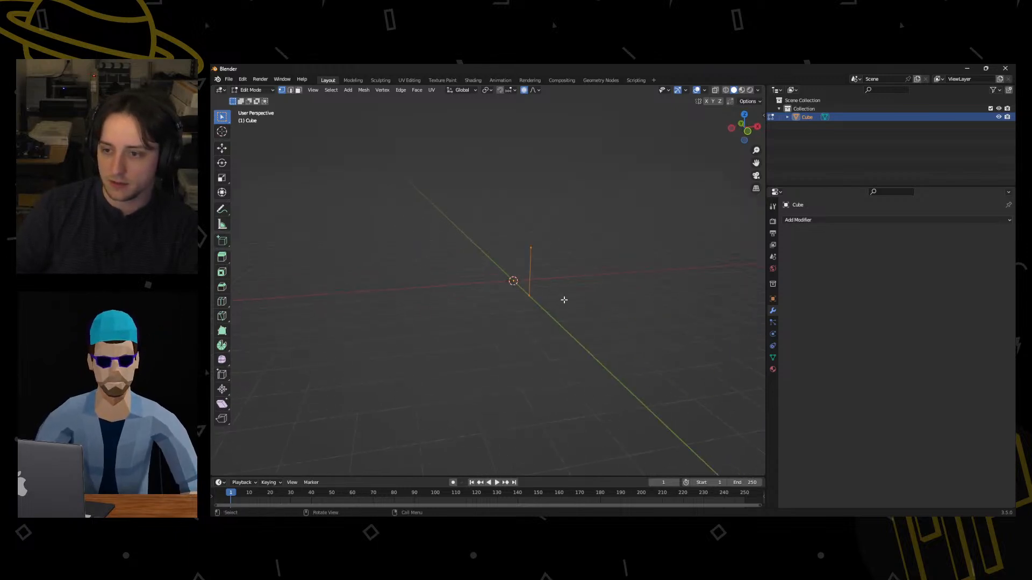
Undo the vertex deletions until the full cube is restored.
{"action": "key", "text": "ctrl+z"}
{"action": "key", "text": "ctrl+z"}
{"action": "key", "text": "ctrl+z"}
{"action": "key", "text": "ctrl+z"}
{"action": "key", "text": "ctrl+z"}
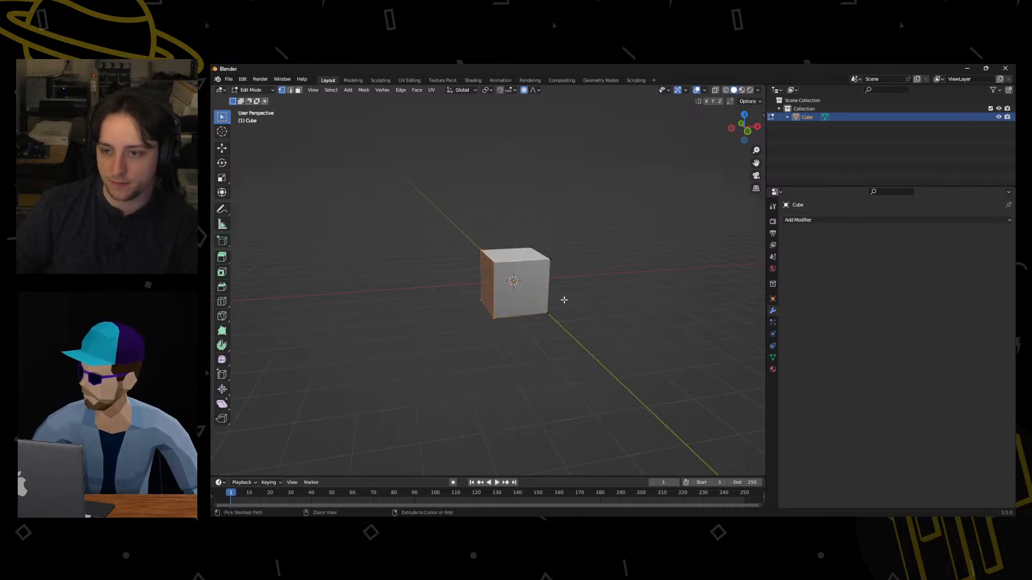
Merge all the cube's vertices at their center and switch to the right orthographic view.
{"action": "key", "text": "m"}
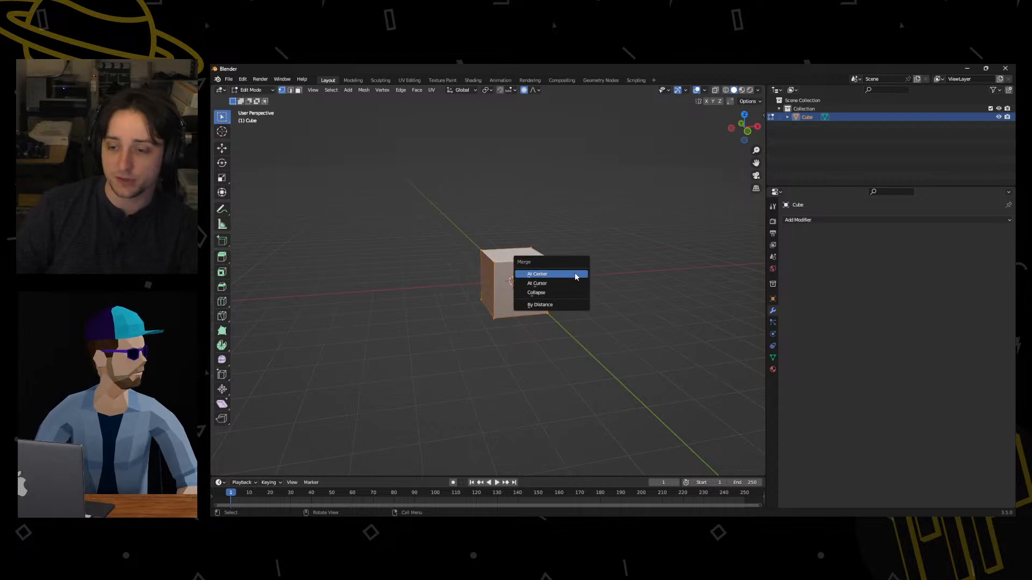
{"action": "left_click", "coordinate": [575, 275]}
{"action": "key", "text": "KP_3"}
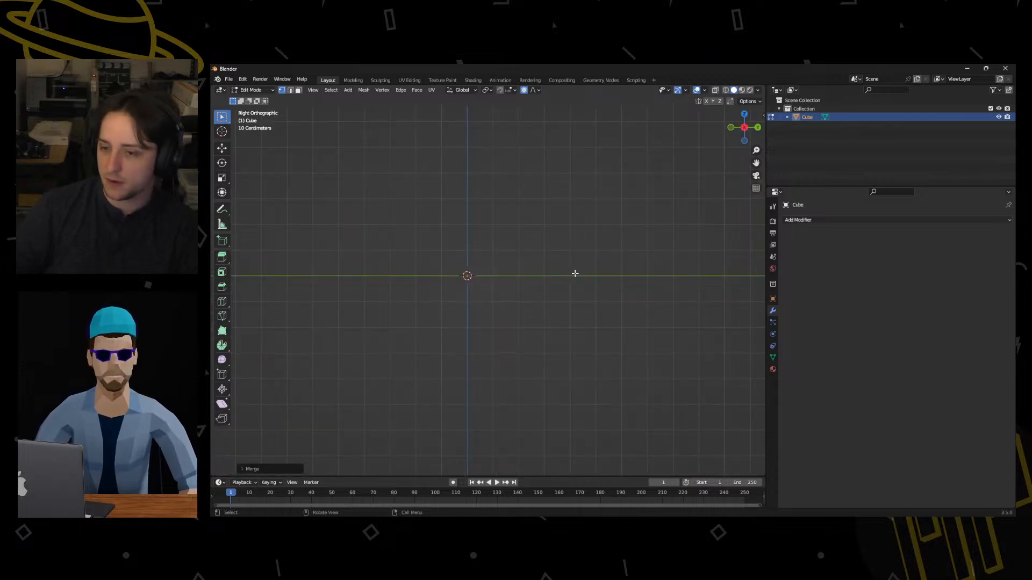
Extrude the merged vertex outward along the Y axis and up in two slanted segments to form a bowl's outer profile.
{"action": "middle_click_drag", "start_coordinate": [575, 274], "coordinate": [528, 351], "text": "shift"}
{"action": "scroll", "coordinate": [500, 266], "scroll_direction": "down", "scroll_amount": 8}
{"action": "key", "text": "e"}
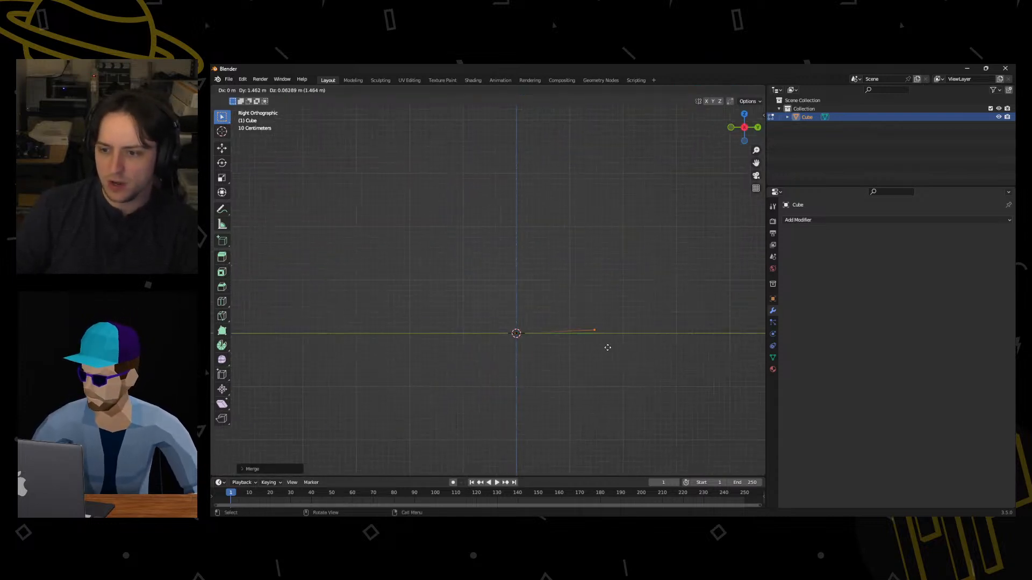
{"action": "left_click", "coordinate": [584, 348]}
{"action": "key", "text": "e"}
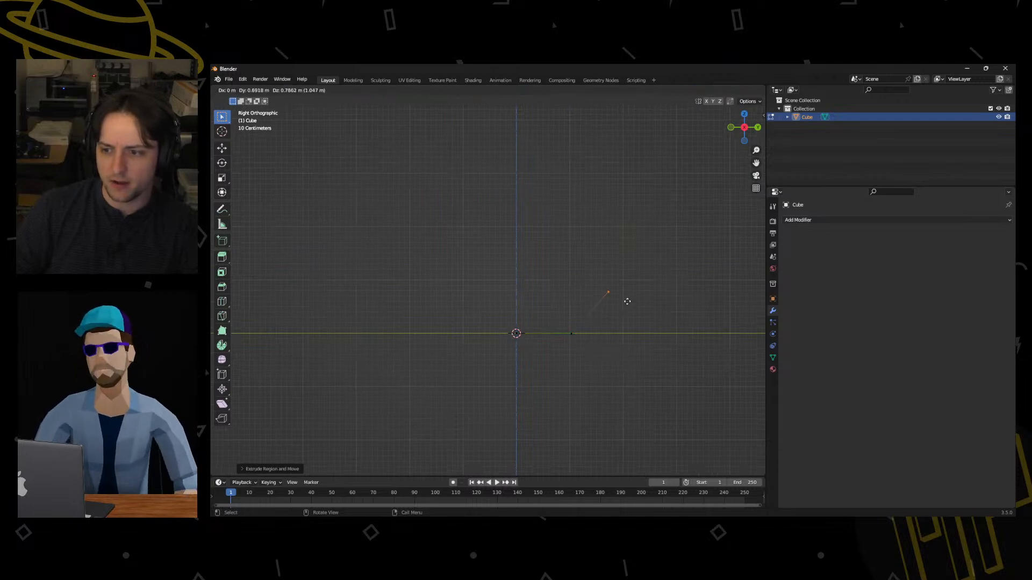
{"action": "left_click", "coordinate": [627, 289]}
{"action": "middle_click_drag", "start_coordinate": [627, 270], "coordinate": [603, 312], "text": "shift"}
{"action": "key", "text": "e"}
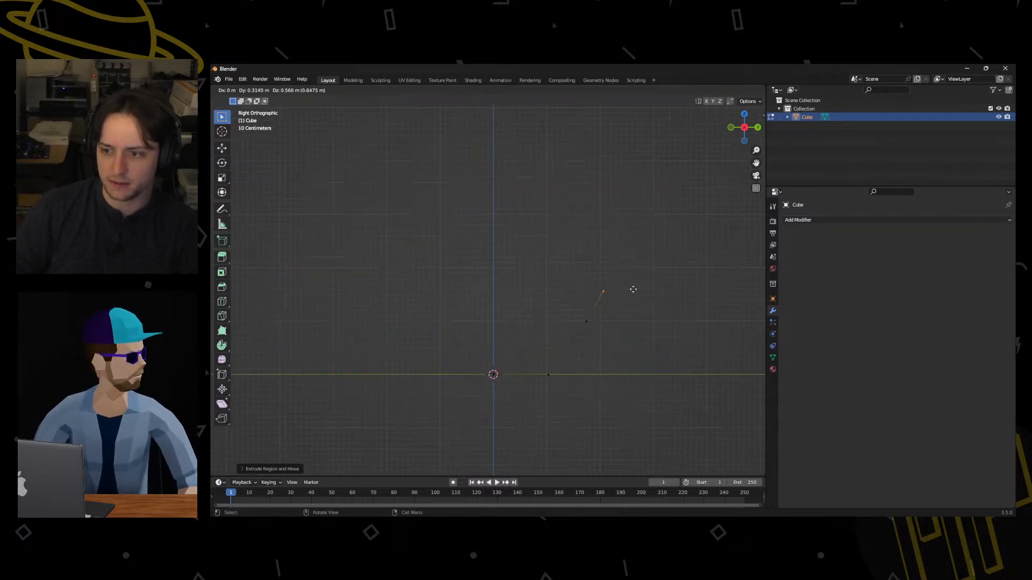
{"action": "left_click", "coordinate": [639, 248]}
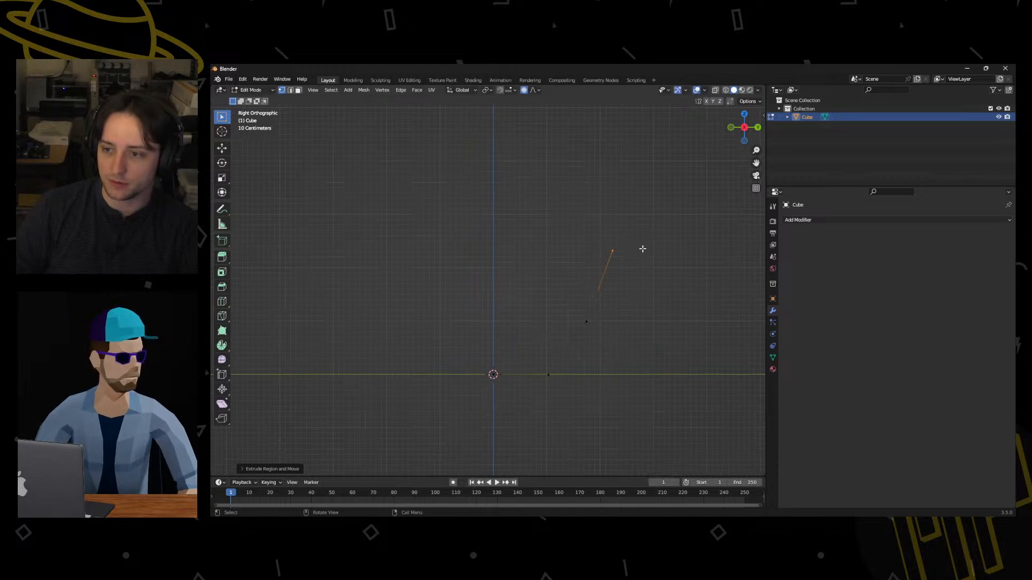
Extrude the profile slightly inward at the rim, back down along the outer wall and across to the Z axis just above the origin.
{"action": "key", "text": "e"}
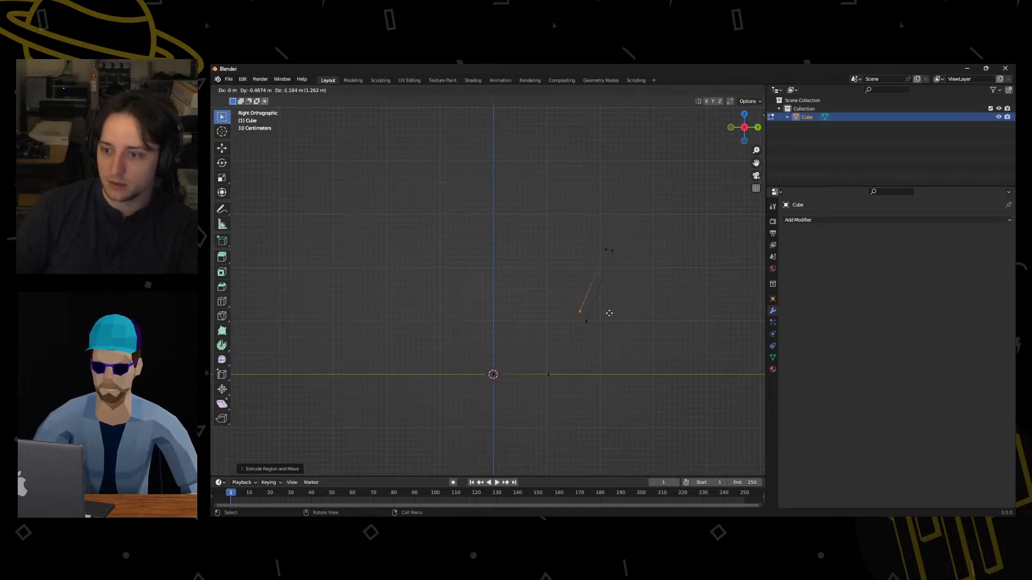
{"action": "left_click", "coordinate": [609, 317]}
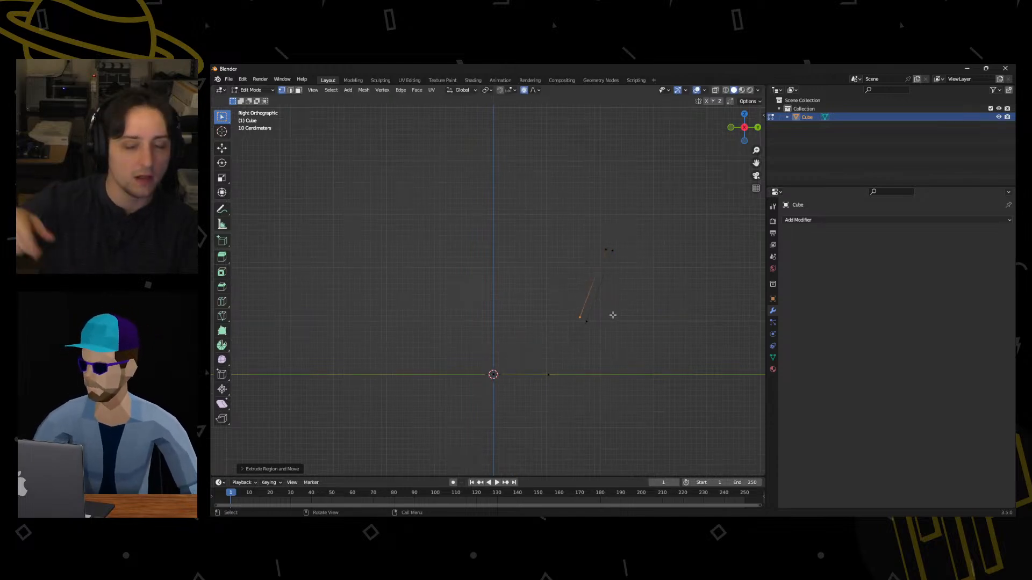
{"action": "scroll", "coordinate": [611, 321], "scroll_direction": "up", "scroll_amount": 1}
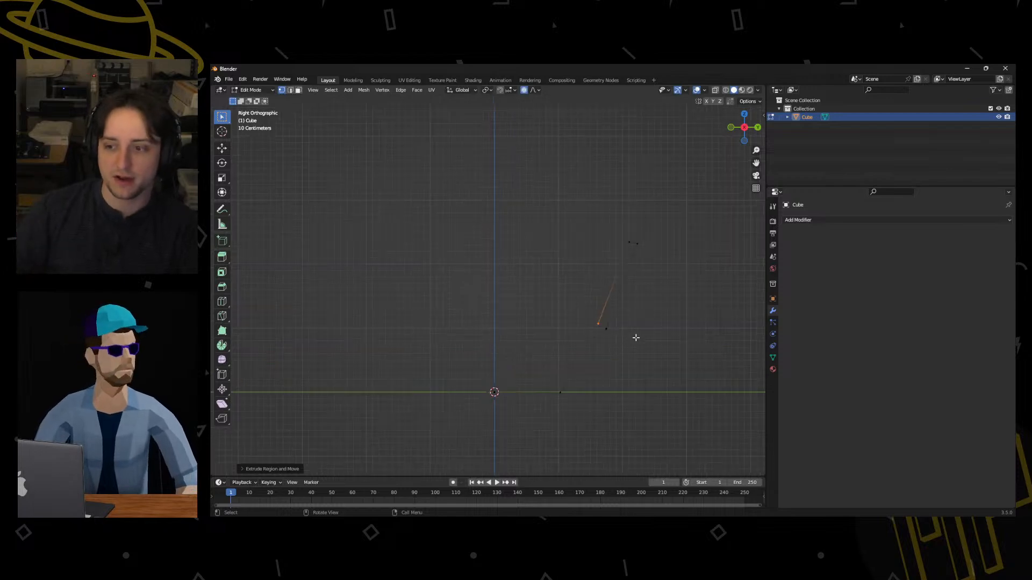
{"action": "key", "text": "e"}
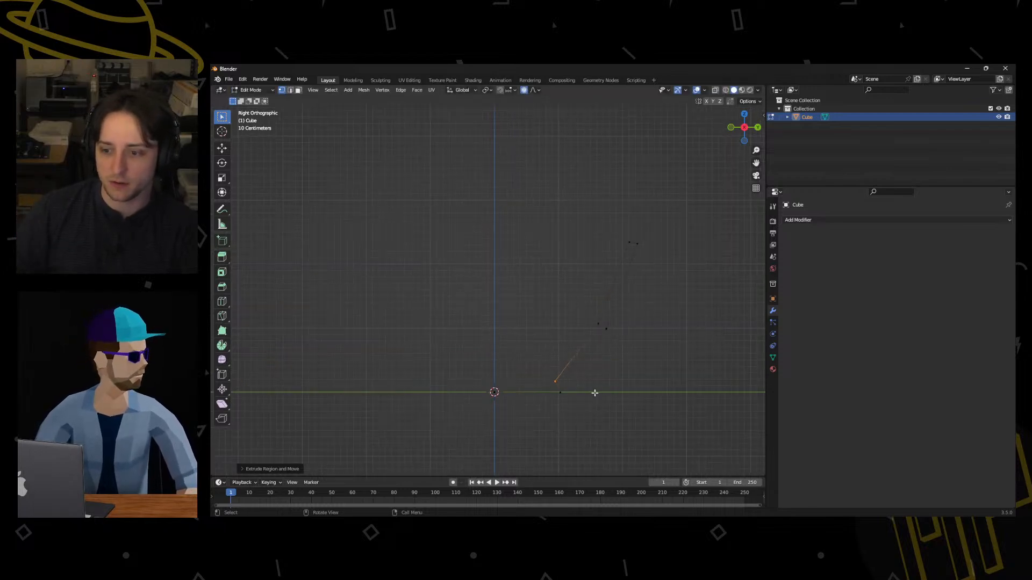
{"action": "left_click", "coordinate": [535, 394]}
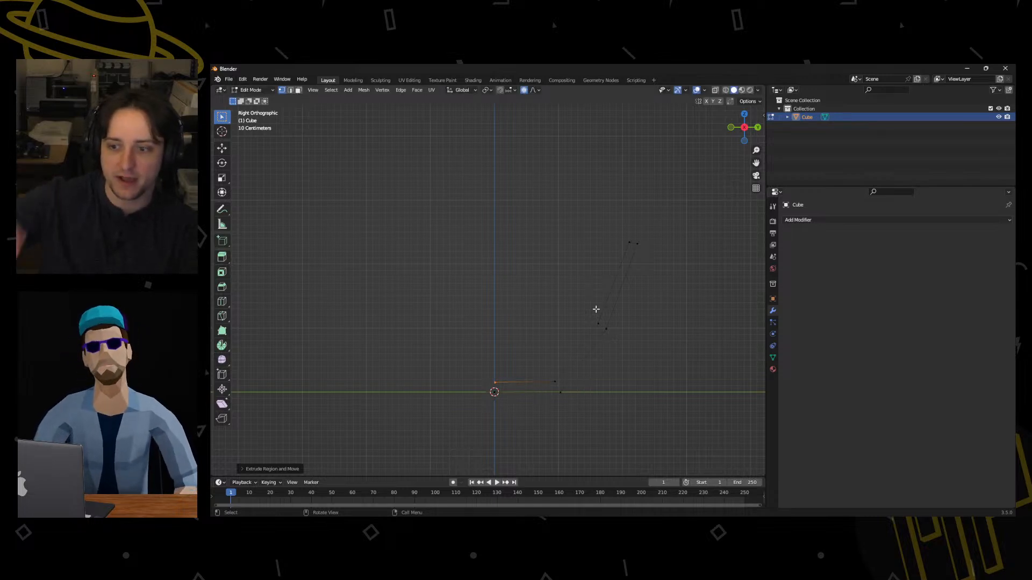
Add a Screw modifier to the profile and return to Object Mode to view the revolved bowl.
{"action": "left_click", "coordinate": [818, 221]}
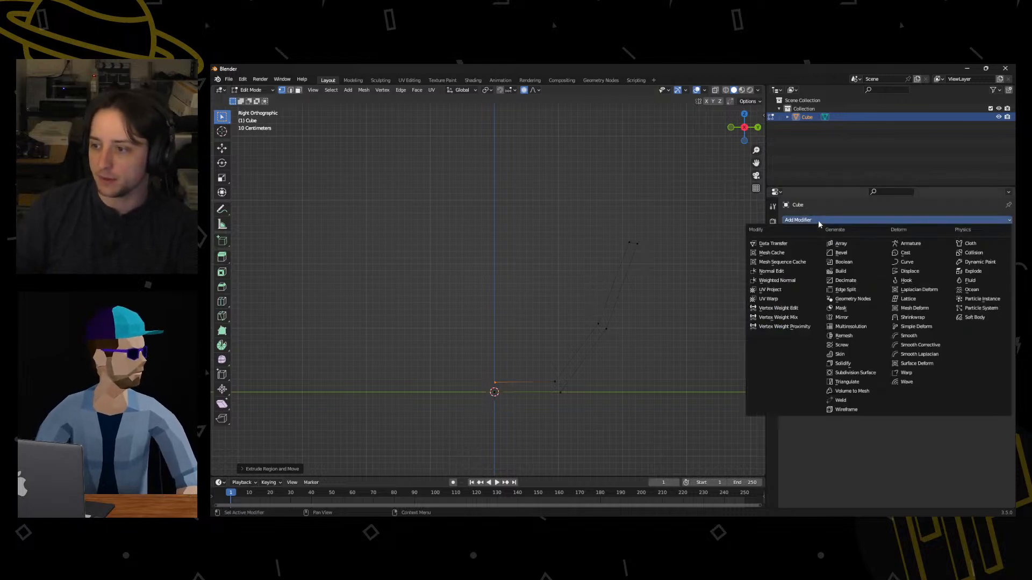
{"action": "left_click", "coordinate": [846, 344]}
{"action": "middle_click_drag", "start_coordinate": [671, 247], "coordinate": [630, 267]}
{"action": "scroll", "coordinate": [646, 262], "scroll_direction": "down", "scroll_amount": 6}
{"action": "key", "text": "ctrl+Tab"}
{"action": "left_click", "coordinate": [571, 269]}
{"action": "middle_click_drag", "start_coordinate": [504, 320], "coordinate": [537, 324]}
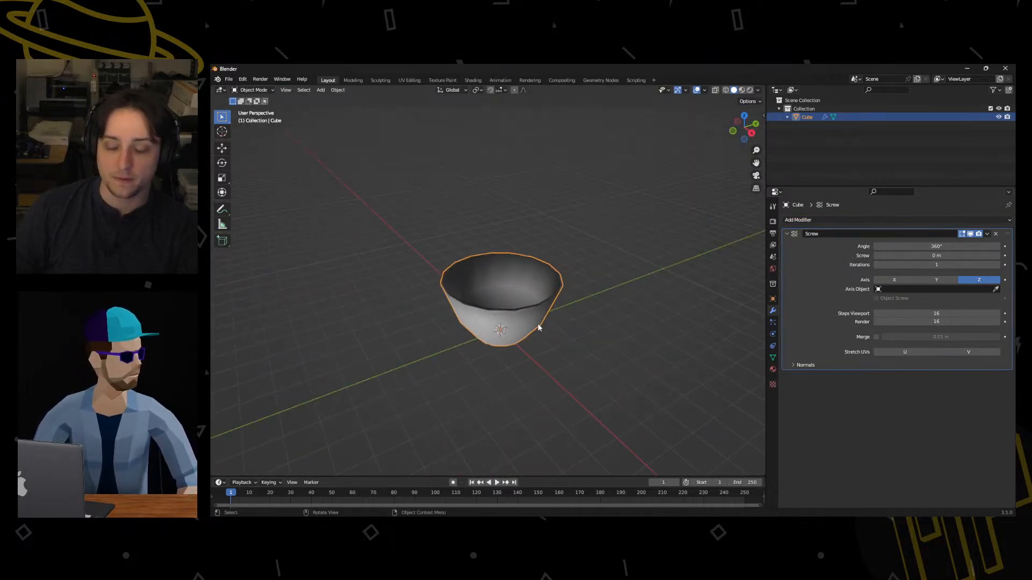
{"action": "middle_click_drag", "start_coordinate": [662, 306], "coordinate": [601, 302]}
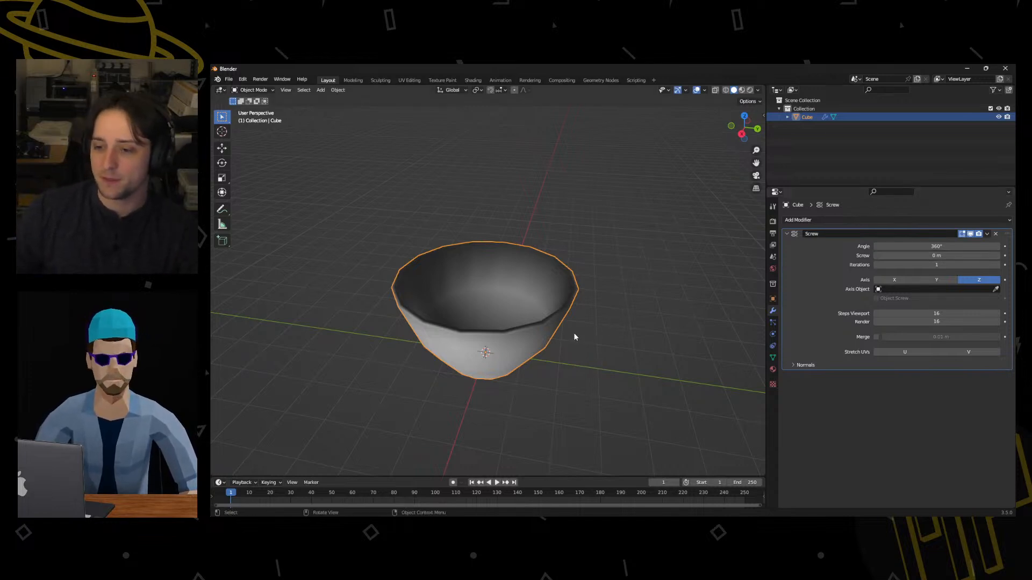
Set the Screw modifier's screw offset to 4.8 m to stretch the bowl into a spiral.
{"action": "scroll", "coordinate": [538, 344], "scroll_direction": "down", "scroll_amount": 3}
{"action": "scroll", "coordinate": [500, 350], "scroll_direction": "up", "scroll_amount": 1}
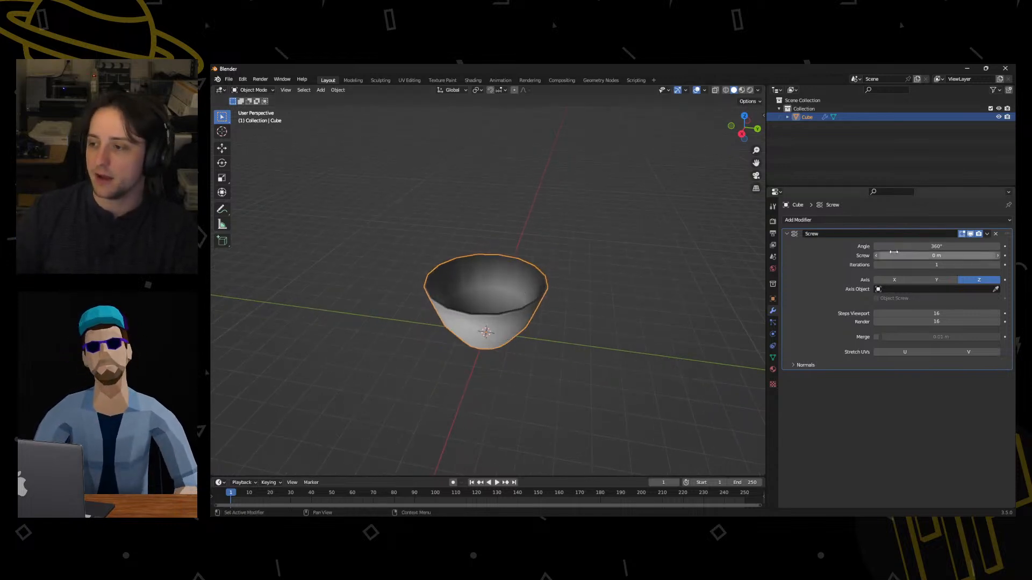
{"action": "left_click_drag", "start_coordinate": [912, 248], "coordinate": [962, 257]}
{"action": "middle_click_drag", "start_coordinate": [557, 310], "coordinate": [549, 278]}
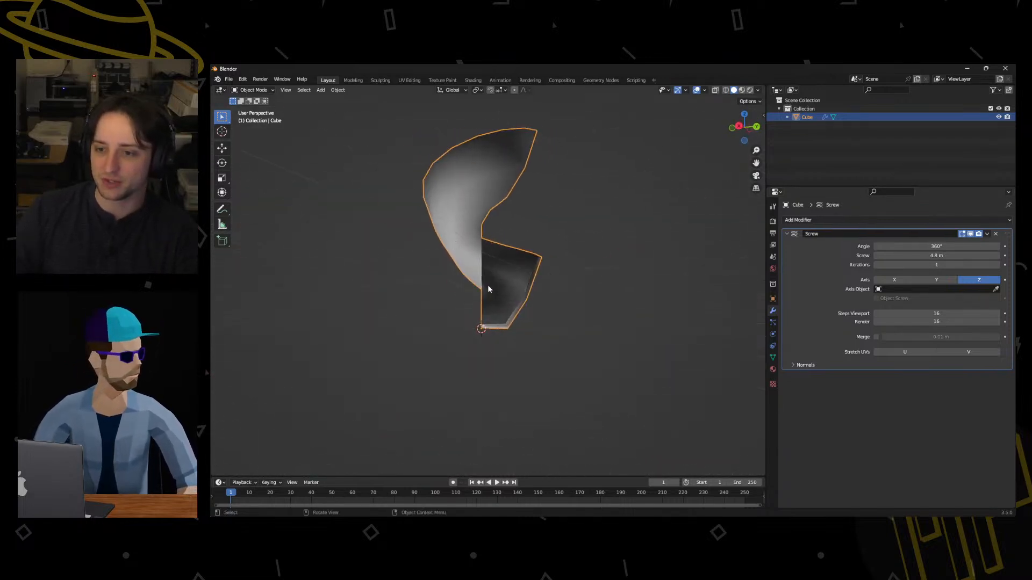
{"action": "middle_click_drag", "start_coordinate": [516, 222], "coordinate": [483, 253]}
Try a negative screw offset of -5.7 m and undo it.
{"action": "left_click_drag", "start_coordinate": [936, 255], "coordinate": [909, 255]}
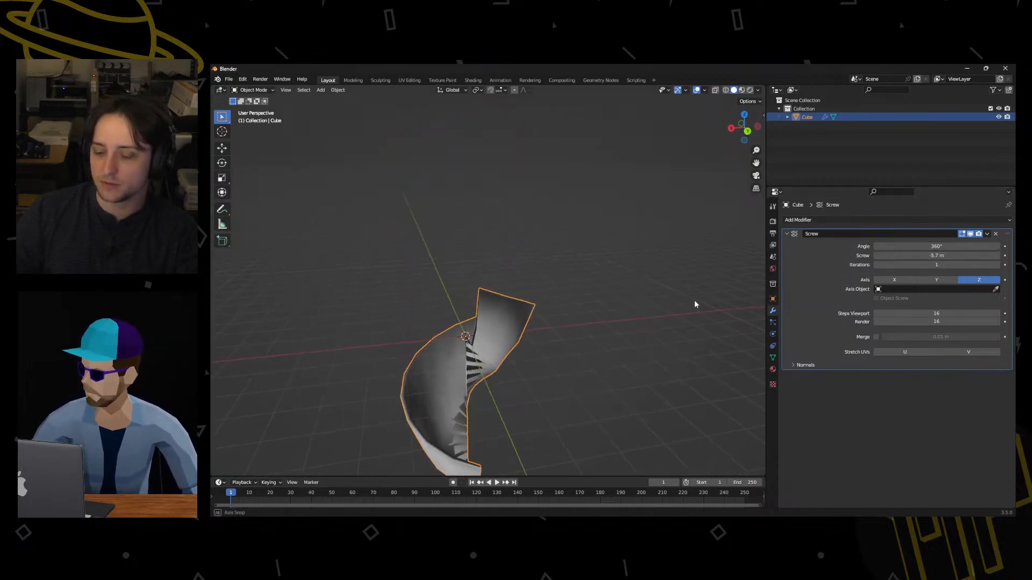
{"action": "middle_click_drag", "start_coordinate": [695, 302], "coordinate": [750, 301]}
{"action": "key", "text": "ctrl+z"}
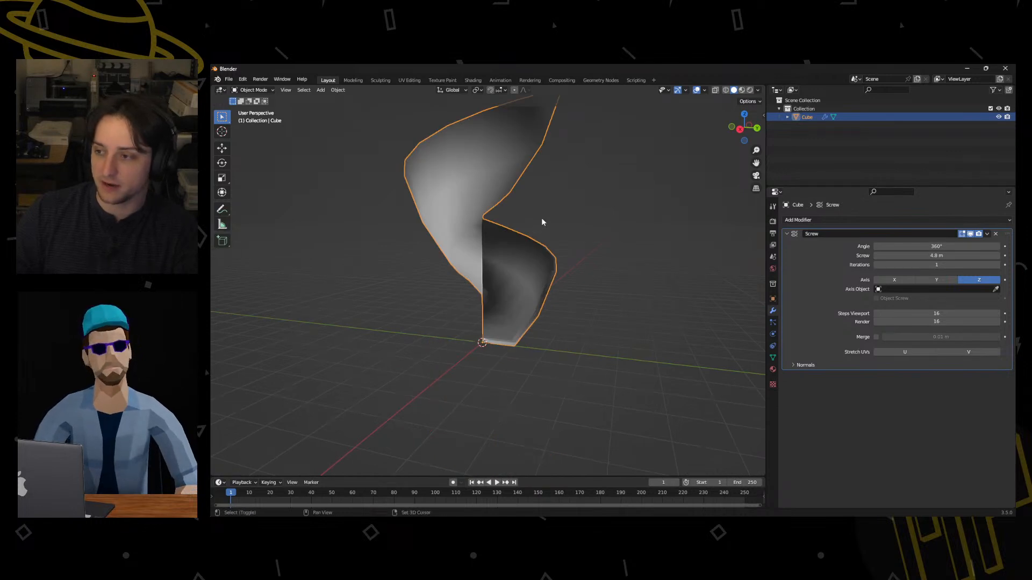
Increase the Screw modifier's iterations to 3.
{"action": "middle_click_drag", "start_coordinate": [542, 219], "coordinate": [549, 231], "text": "shift"}
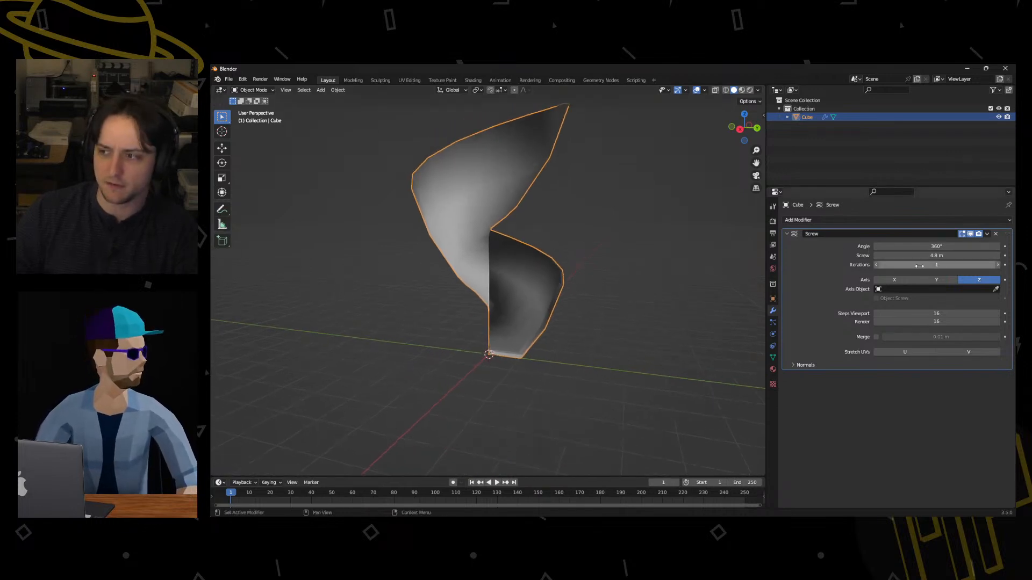
{"action": "left_click", "coordinate": [998, 265]}
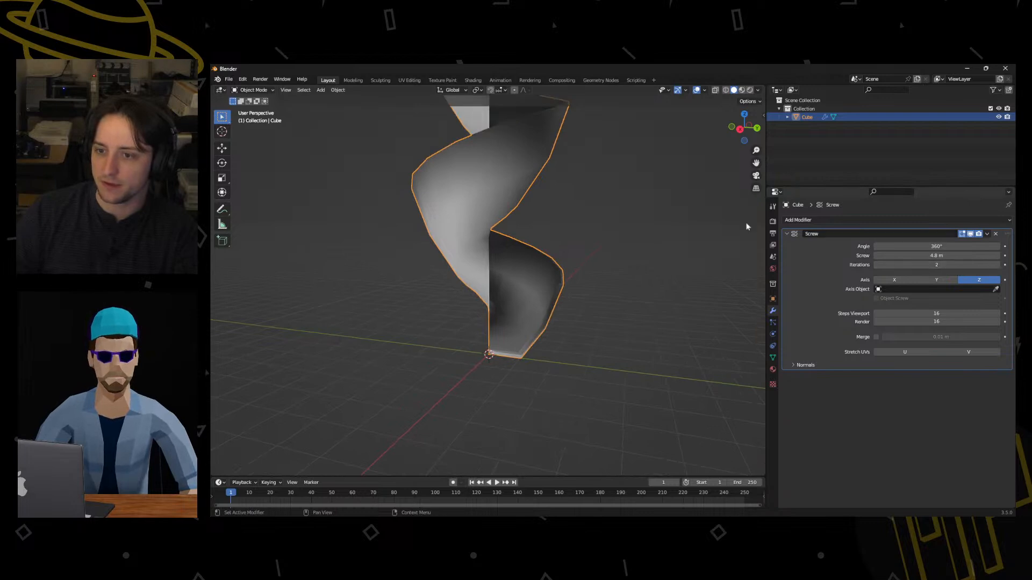
{"action": "middle_click_drag", "start_coordinate": [662, 194], "coordinate": [659, 328], "text": "shift"}
{"action": "scroll", "coordinate": [659, 329], "scroll_direction": "down", "scroll_amount": 5}
{"action": "mouse_move", "coordinate": [576, 325]}
{"action": "middle_mouse_down"}
{"action": "mouse_move", "coordinate": [645, 353]}
{"action": "mouse_move", "coordinate": [590, 320]}
{"action": "mouse_move", "coordinate": [563, 328]}
{"action": "middle_mouse_up"}
{"action": "left_click_drag", "start_coordinate": [939, 267], "coordinate": [965, 267]}
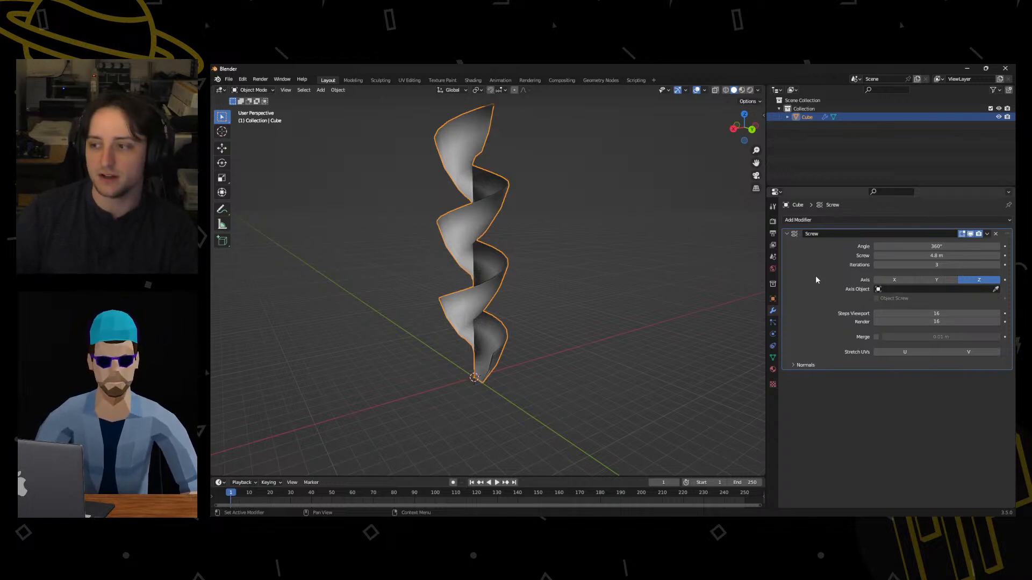
{"action": "middle_click_drag", "start_coordinate": [589, 262], "coordinate": [631, 292]}
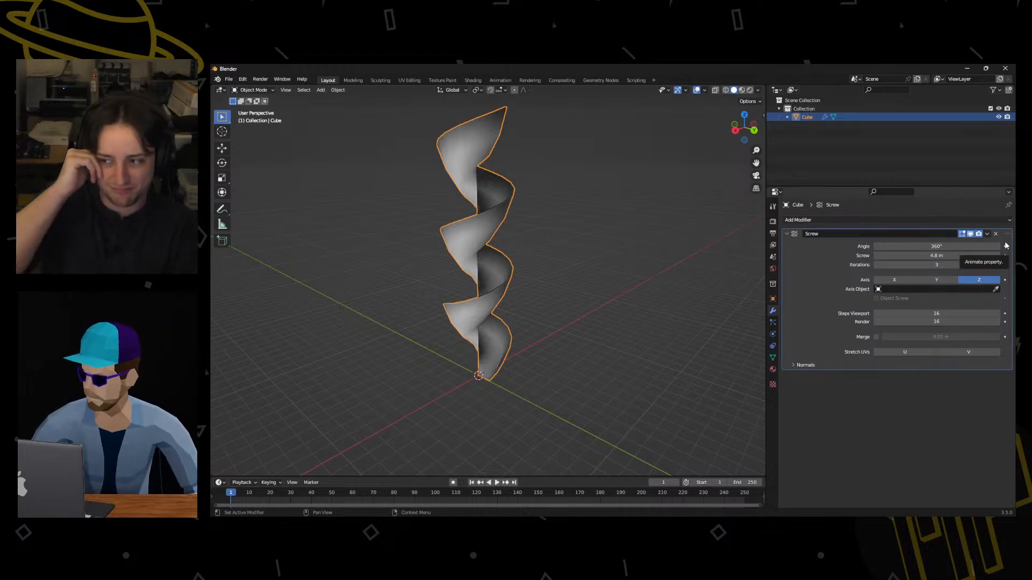
Try removing the Screw modifier, undo the removal, and apply the modifier to the mesh instead.
{"action": "left_click", "coordinate": [957, 221]}
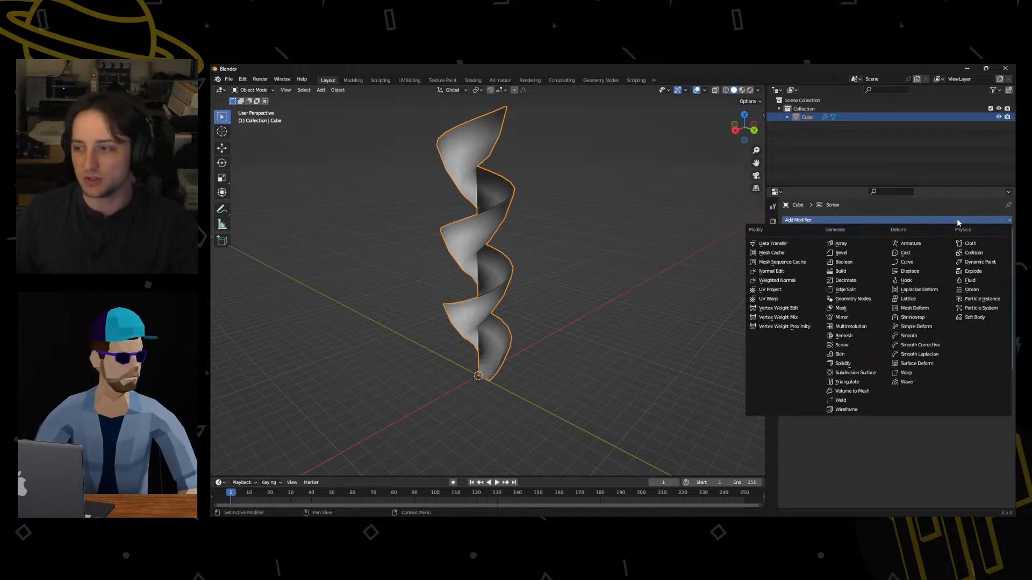
{"action": "left_click", "coordinate": [956, 219]}
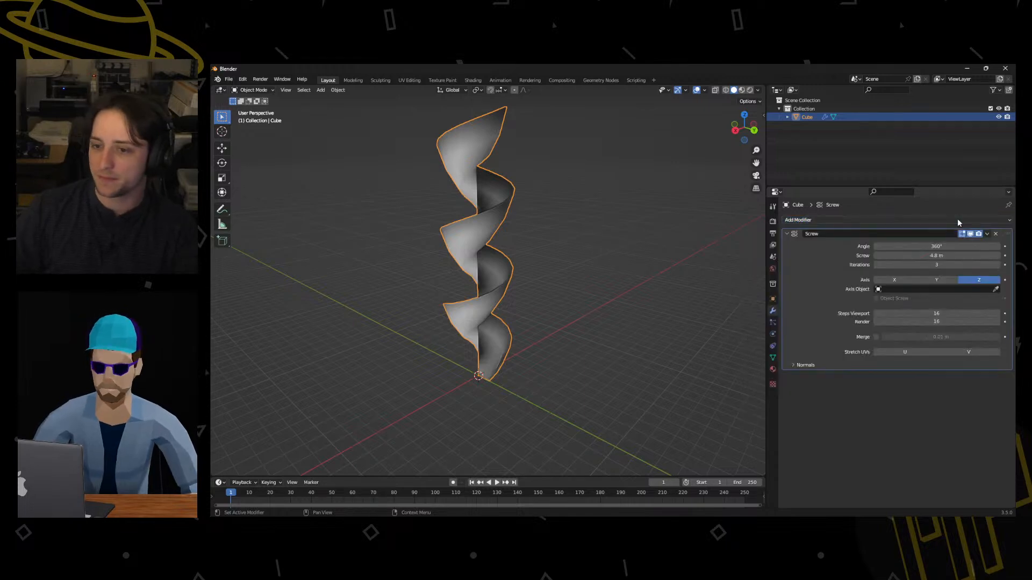
{"action": "middle_click_drag", "start_coordinate": [532, 267], "coordinate": [609, 251]}
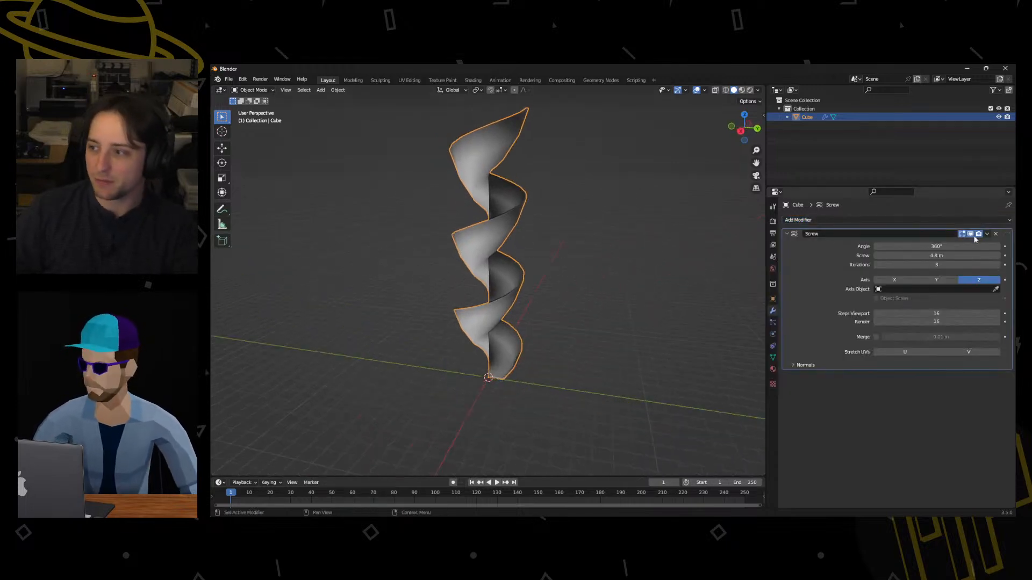
{"action": "left_click", "coordinate": [993, 234]}
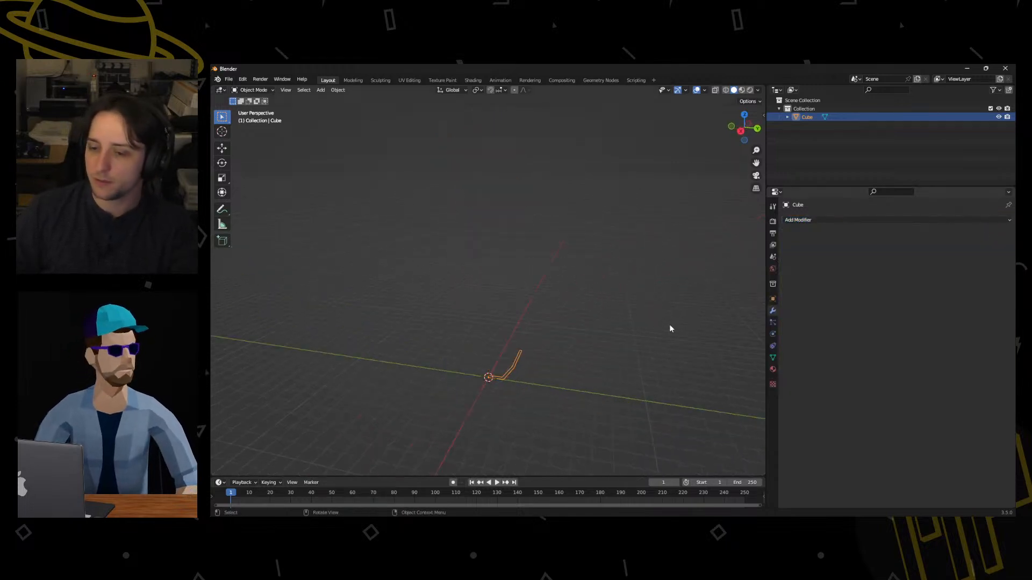
{"action": "key", "text": "ctrl+z"}
{"action": "left_click", "coordinate": [988, 234]}
{"action": "left_click", "coordinate": [985, 241]}
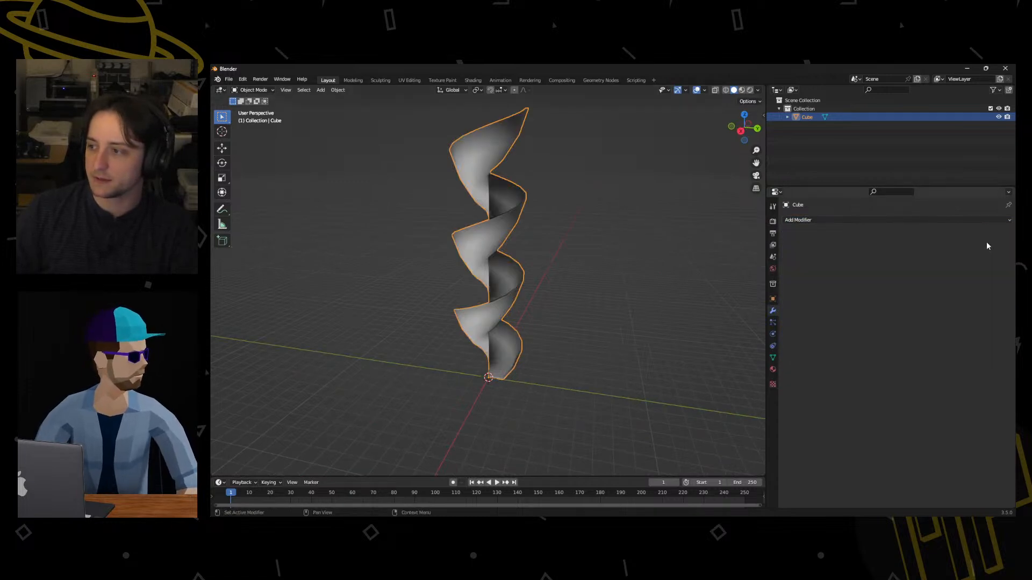
{"action": "left_click", "coordinate": [849, 220]}
{"action": "middle_click_drag", "start_coordinate": [616, 269], "coordinate": [613, 293]}
{"action": "left_click", "coordinate": [921, 220]}
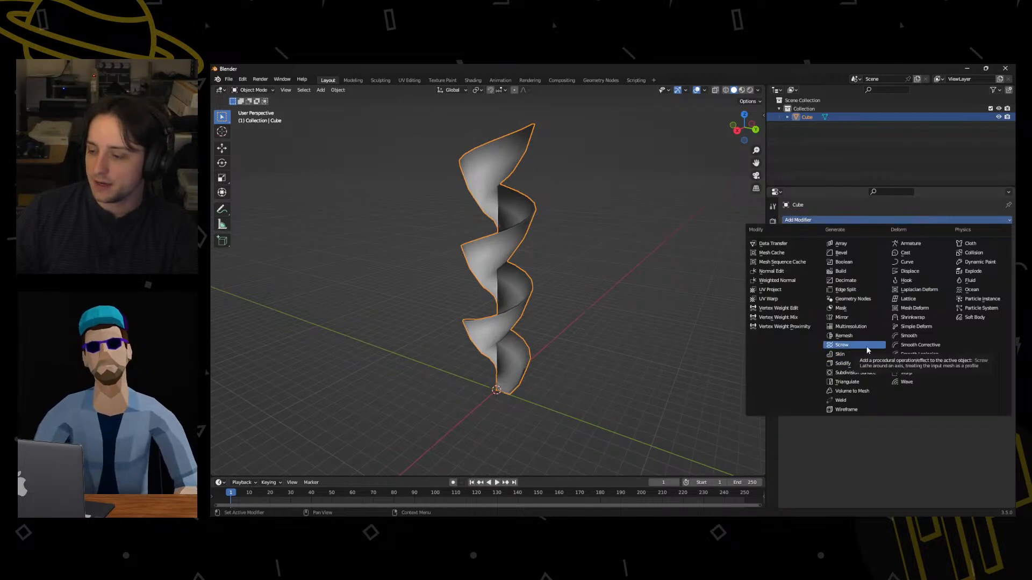
Delete the spiral object from the scene.
{"action": "left_click", "coordinate": [478, 303]}
{"action": "key", "text": "x"}
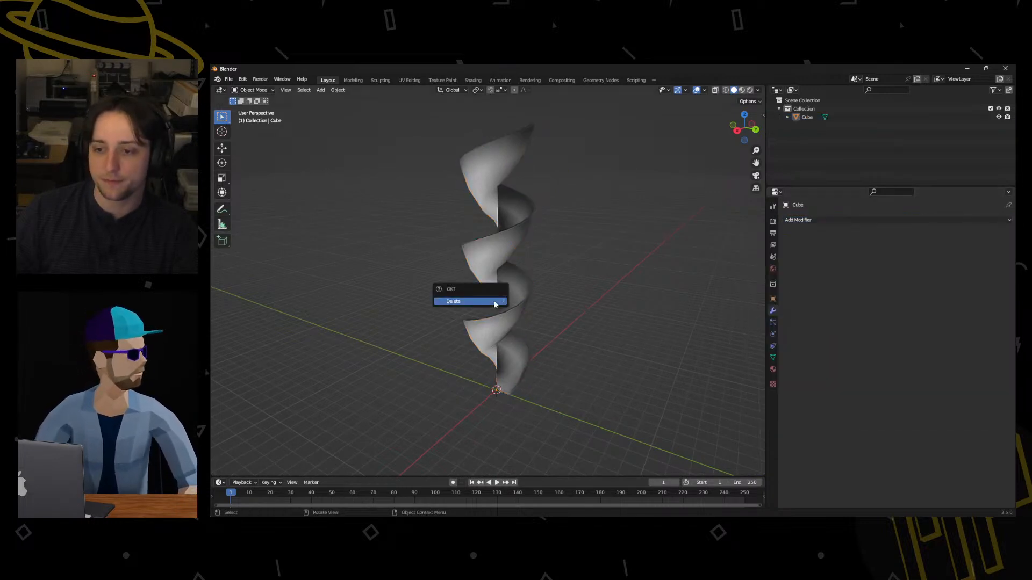
{"action": "left_click", "coordinate": [527, 277]}
{"action": "key", "text": "x"}
{"action": "left_click", "coordinate": [530, 281]}
Add a new cube in the front orthographic view and put it into Edit Mode.
{"action": "key", "text": "KP_1"}
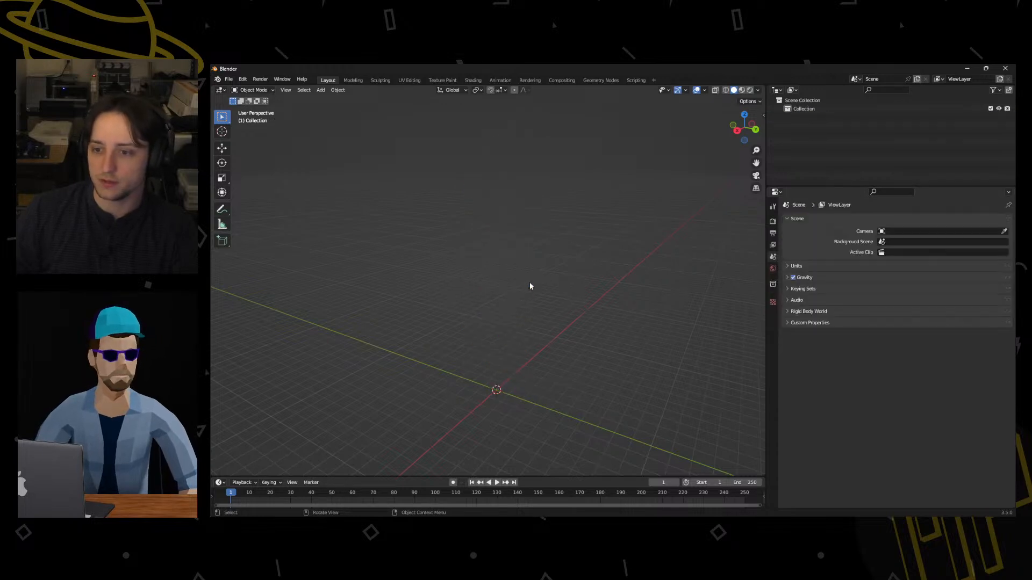
{"action": "key", "text": "shift+a"}
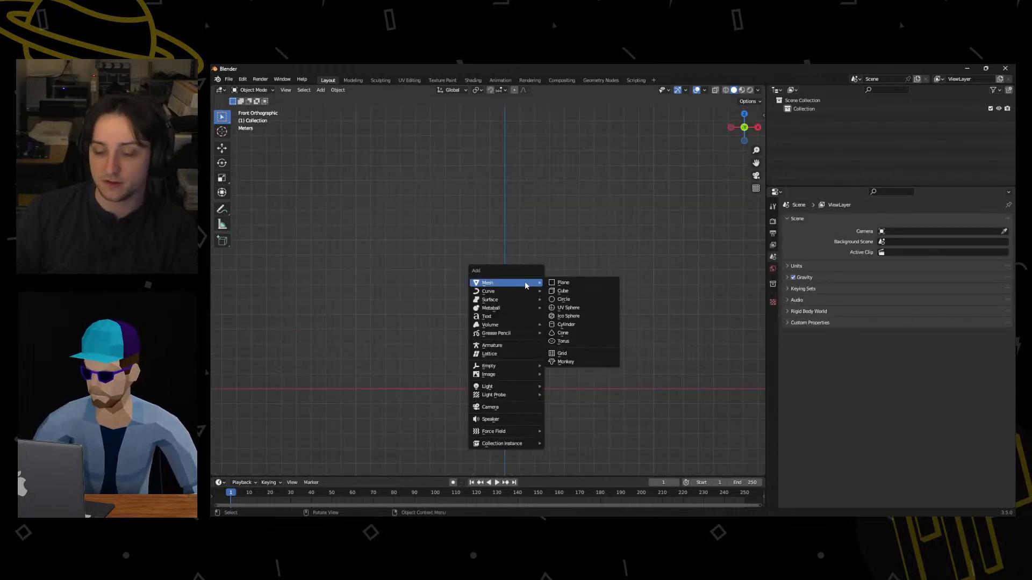
{"action": "left_click", "coordinate": [563, 291]}
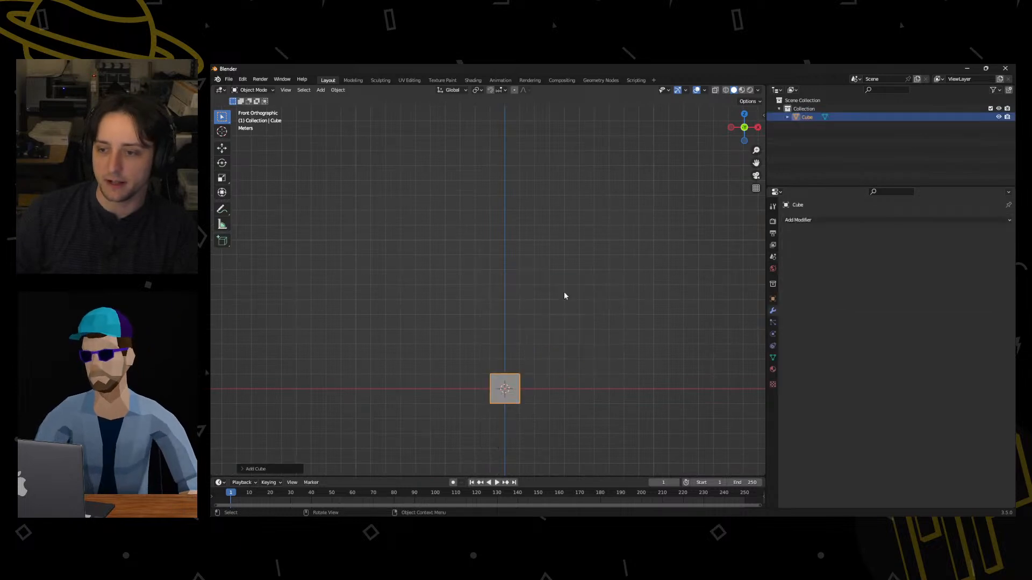
{"action": "key", "text": "ctrl+Tab"}
{"action": "left_click", "coordinate": [652, 363]}
Merge all of the cube's vertices at their center into a single point.
{"action": "middle_click_drag", "start_coordinate": [588, 412], "coordinate": [596, 368], "text": "shift"}
{"action": "scroll", "coordinate": [594, 371], "scroll_direction": "up", "scroll_amount": 2}
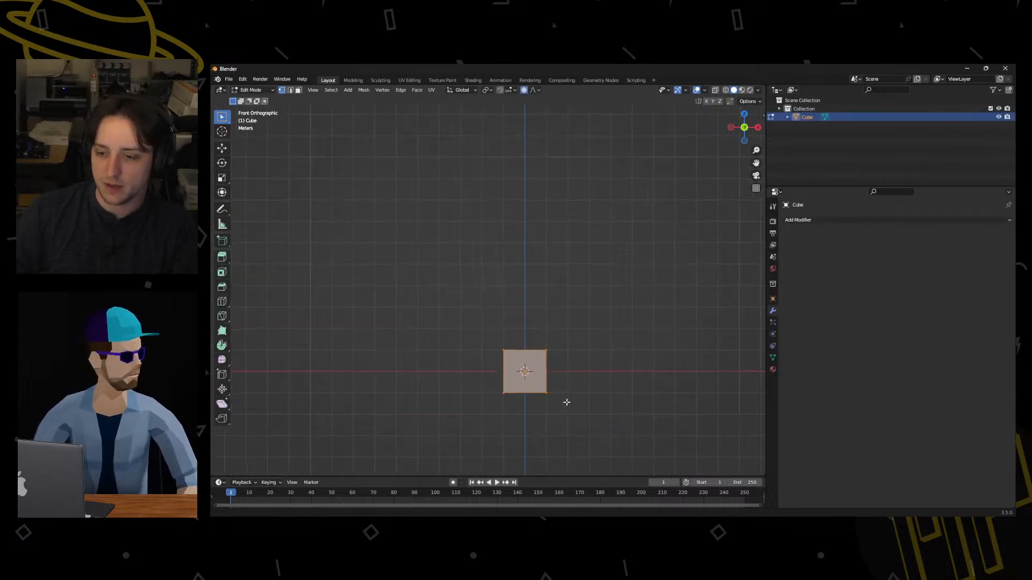
{"action": "middle_click_drag", "start_coordinate": [567, 402], "coordinate": [525, 352], "text": "shift"}
{"action": "scroll", "coordinate": [553, 321], "scroll_direction": "up", "scroll_amount": 2}
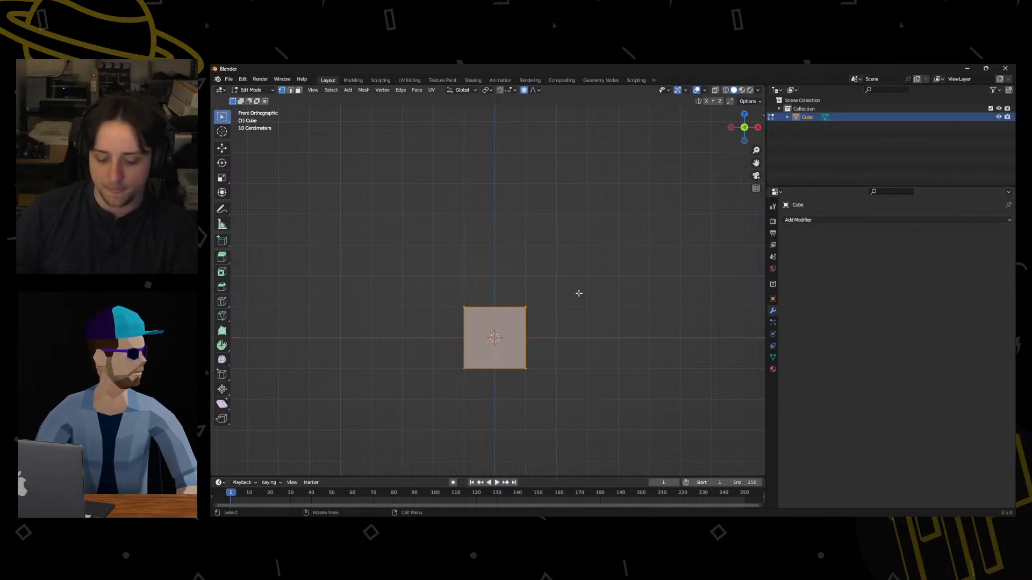
{"action": "key", "text": "m"}
{"action": "key", "text": "m"}
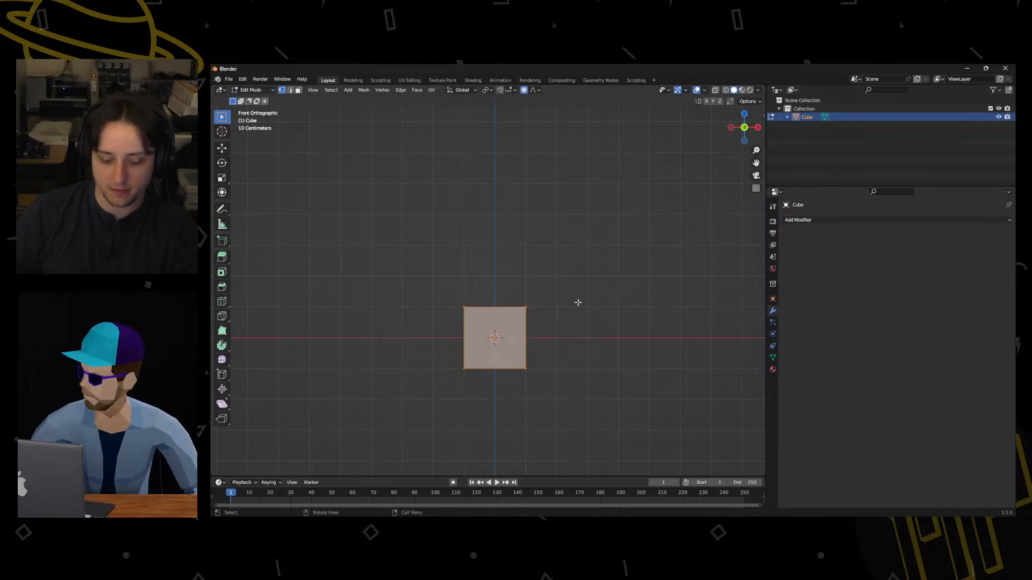
{"action": "key", "text": "m"}
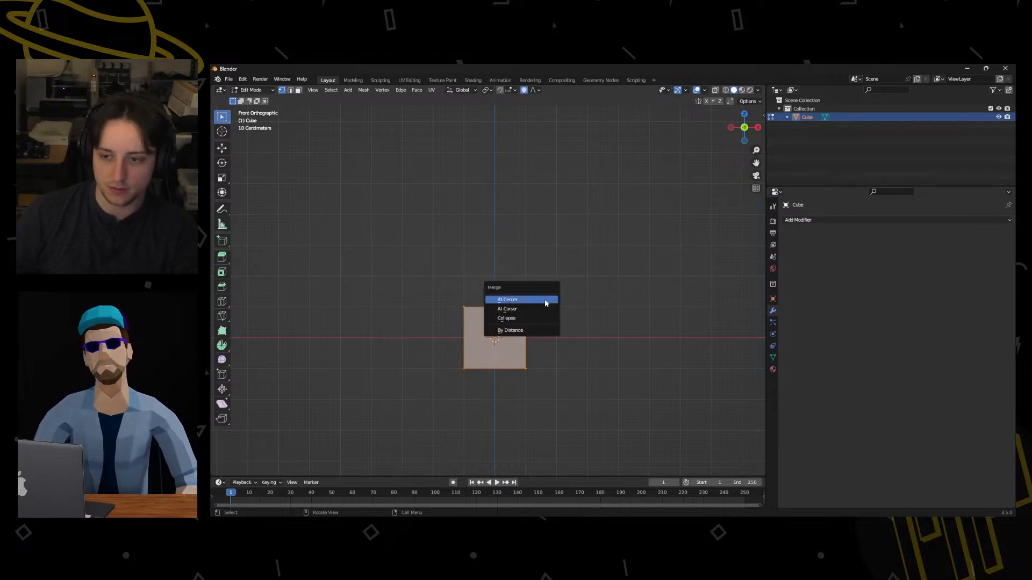
{"action": "left_click", "coordinate": [545, 300]}
Extrude a chain of vertices upward from the merged point to form a zigzag trunk ending near the vertical axis.
{"action": "key", "text": "e"}
{"action": "left_click", "coordinate": [610, 298]}
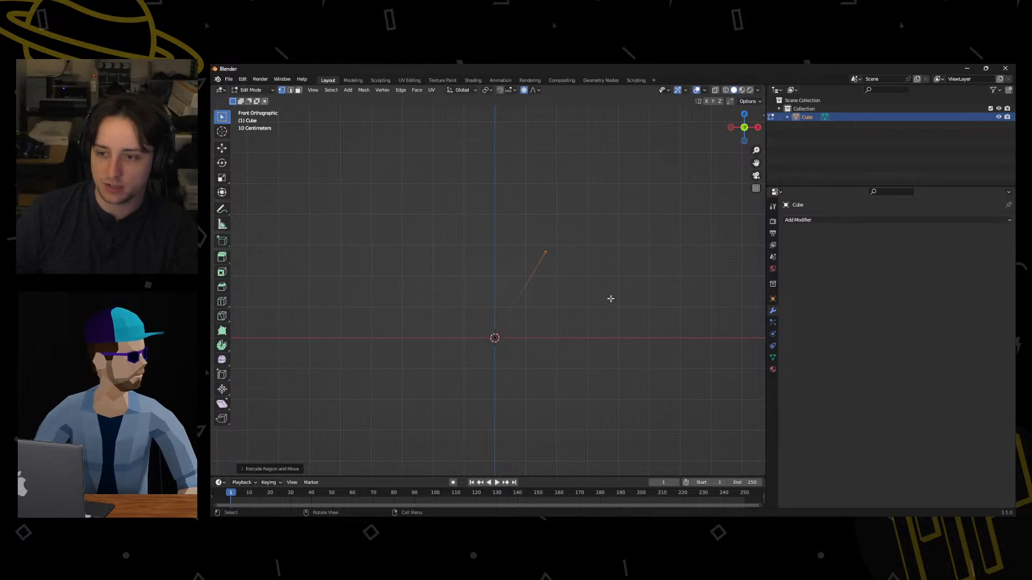
{"action": "key", "text": "e"}
{"action": "left_click", "coordinate": [618, 162]}
{"action": "scroll", "coordinate": [569, 233], "scroll_direction": "up", "scroll_amount": 5, "text": "shift"}
{"action": "key", "text": "e"}
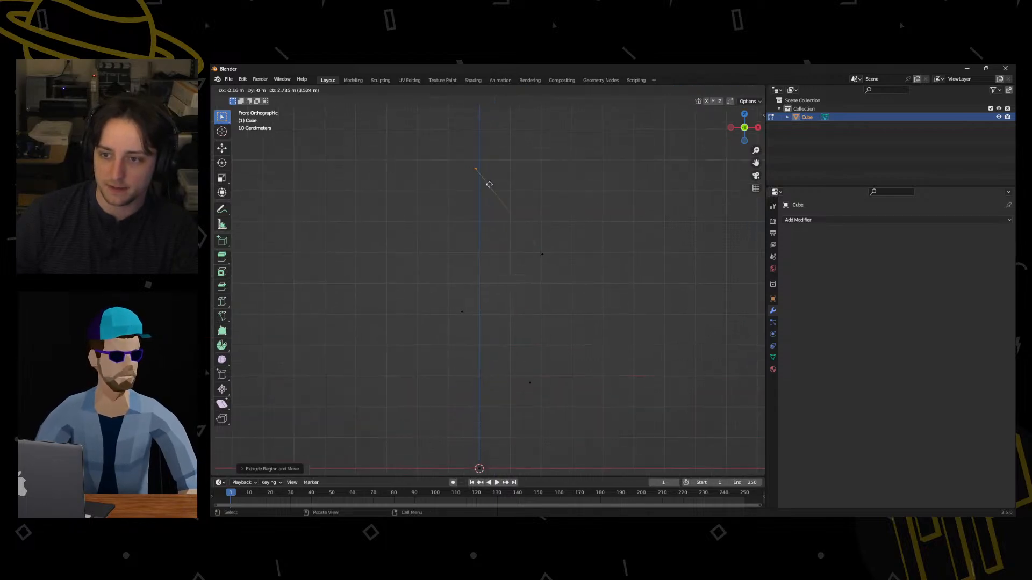
{"action": "left_click", "coordinate": [489, 184]}
Extrude a three-segment branch up and out to the right of the trunk.
{"action": "key", "text": "e"}
{"action": "left_click", "coordinate": [594, 338]}
{"action": "key", "text": "e"}
{"action": "left_click", "coordinate": [596, 300]}
{"action": "key", "text": "e"}
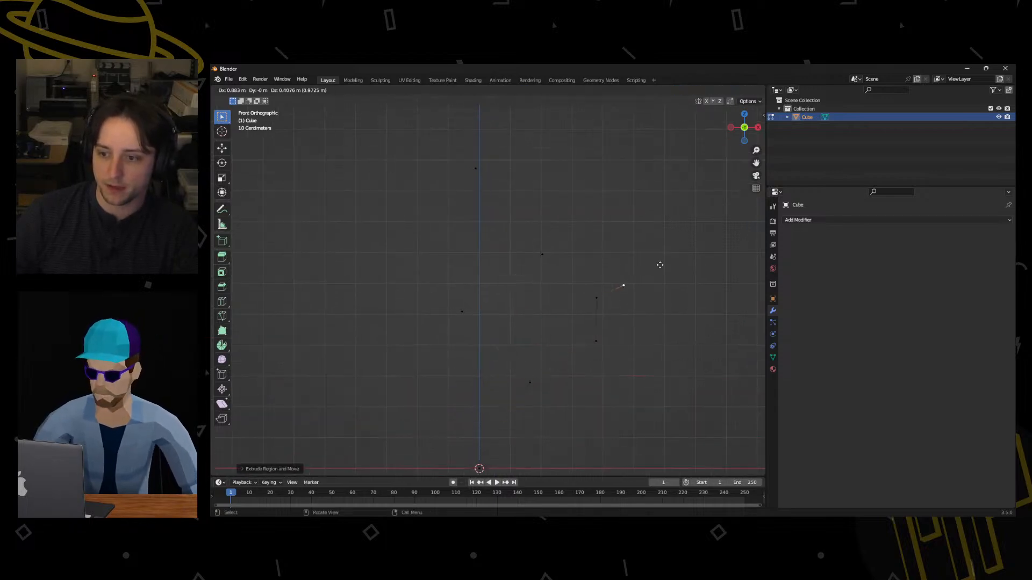
{"action": "left_click", "coordinate": [660, 265]}
Extrude an upper left branch with a short upright twig and an upturned end.
{"action": "key", "text": "e"}
{"action": "left_click", "coordinate": [379, 299]}
{"action": "key", "text": "e"}
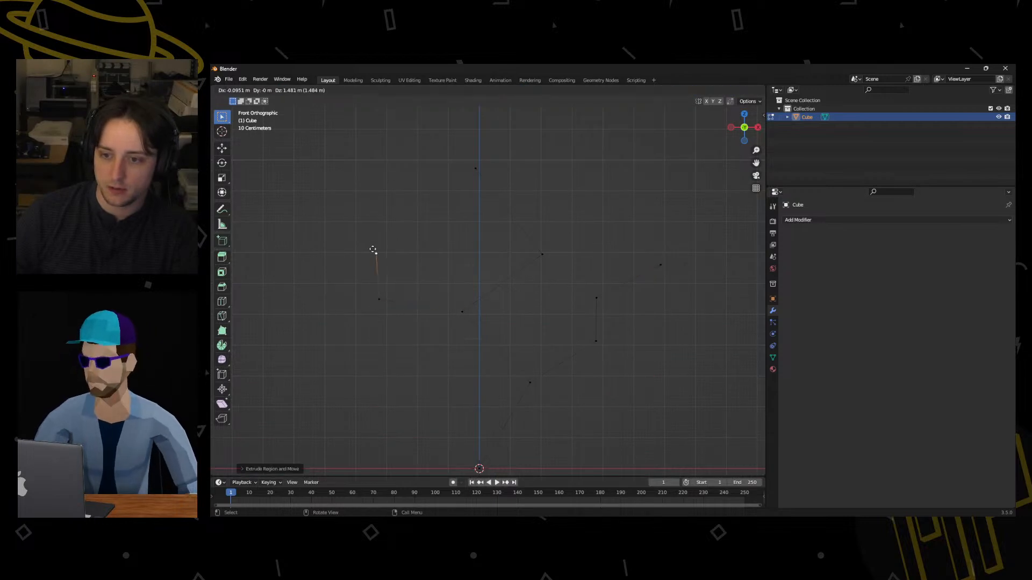
{"action": "left_click", "coordinate": [375, 254]}
{"action": "key", "text": "e"}
{"action": "left_click", "coordinate": [316, 295]}
{"action": "key", "text": "e"}
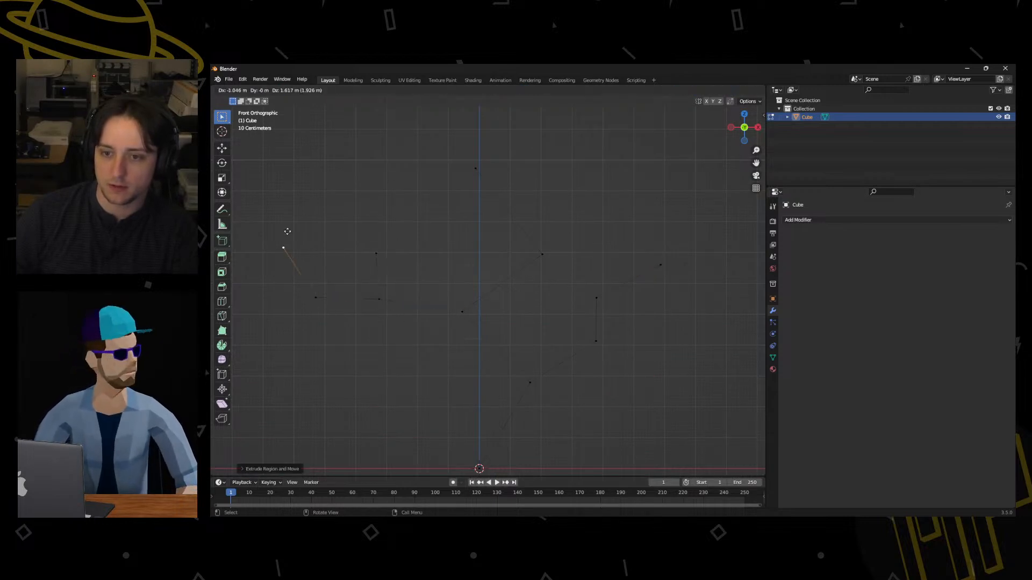
{"action": "left_click", "coordinate": [288, 231]}
Extrude a three-segment lower left branch from the trunk's lowest fork vertex.
{"action": "left_click", "coordinate": [531, 384]}
{"action": "key", "text": "e"}
{"action": "left_click", "coordinate": [395, 399]}
{"action": "key", "text": "e"}
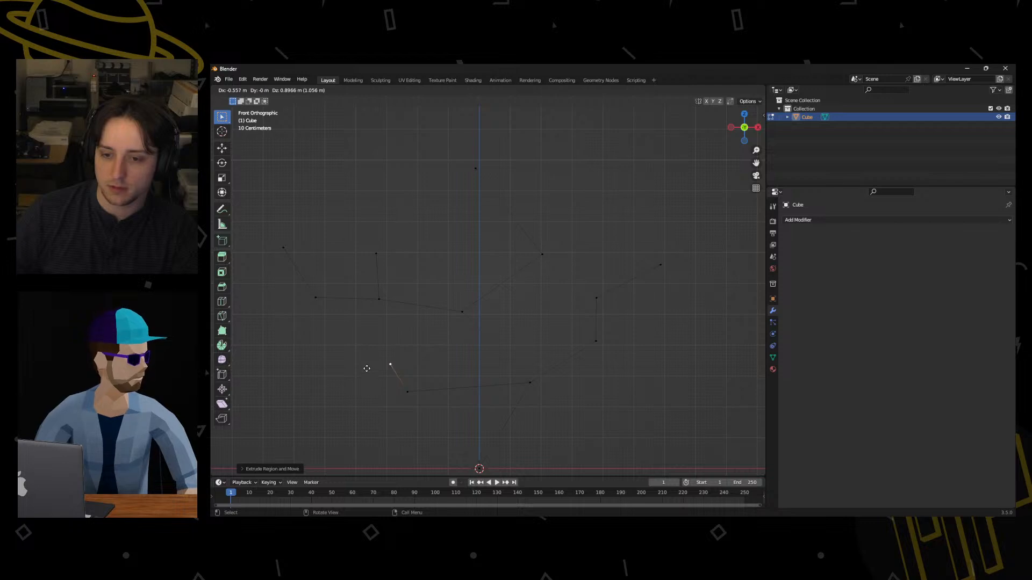
{"action": "left_click", "coordinate": [367, 369]}
{"action": "key", "text": "e"}
{"action": "left_click", "coordinate": [302, 392]}
{"action": "scroll", "coordinate": [438, 410], "scroll_direction": "down", "scroll_amount": 1}
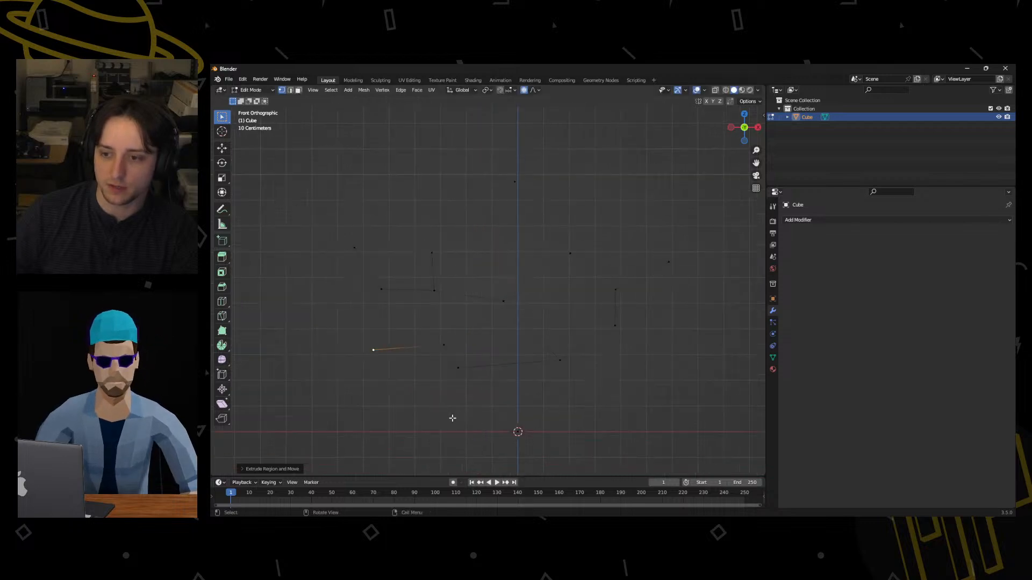
{"action": "left_click", "coordinate": [802, 220]}
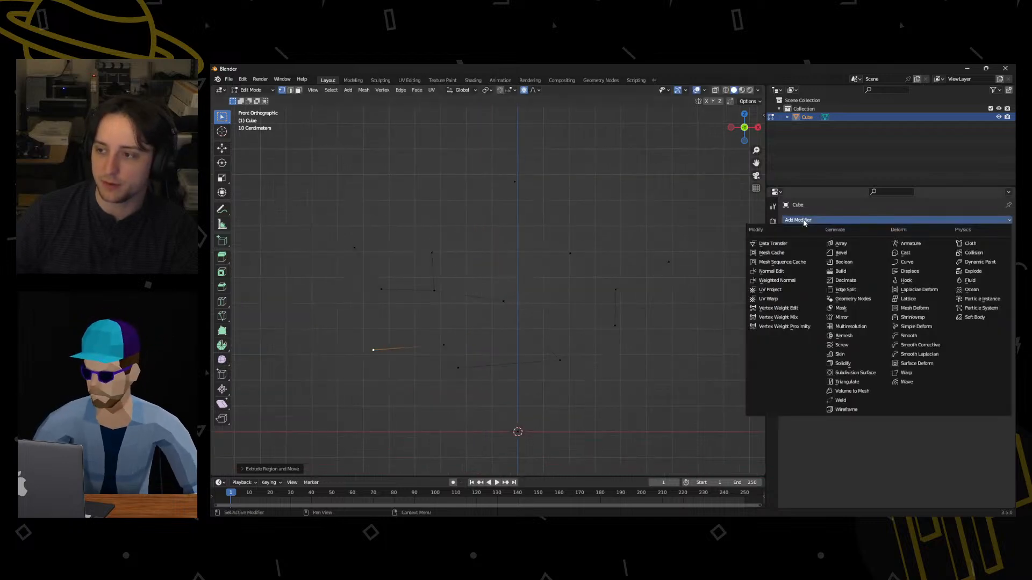
{"action": "left_click", "coordinate": [854, 348]}
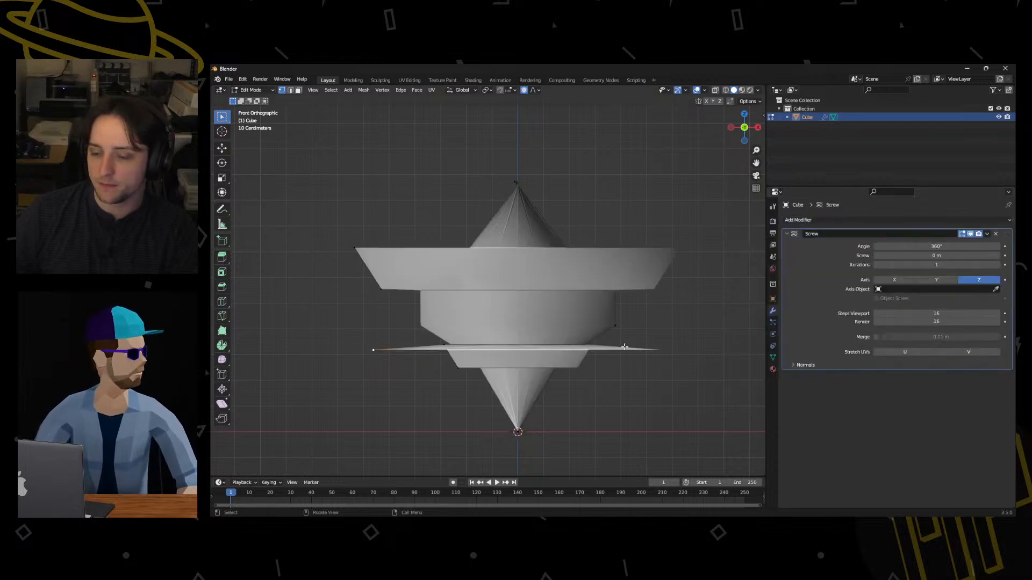
{"action": "left_click", "coordinate": [995, 235]}
Add a Skin modifier to the branching vertex chain and view the generated geometry from several angles.
{"action": "left_click", "coordinate": [993, 221]}
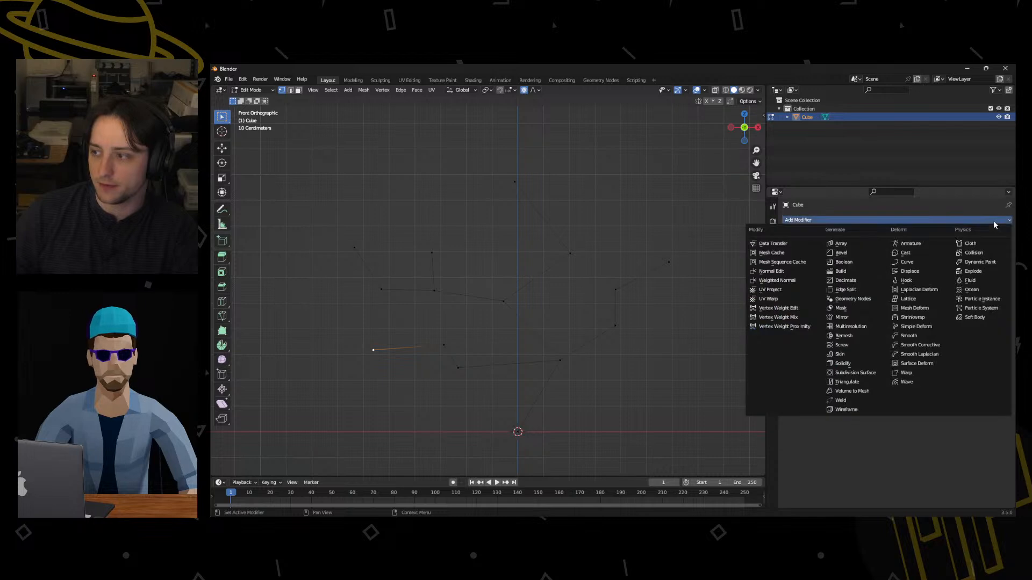
{"action": "left_click", "coordinate": [852, 359]}
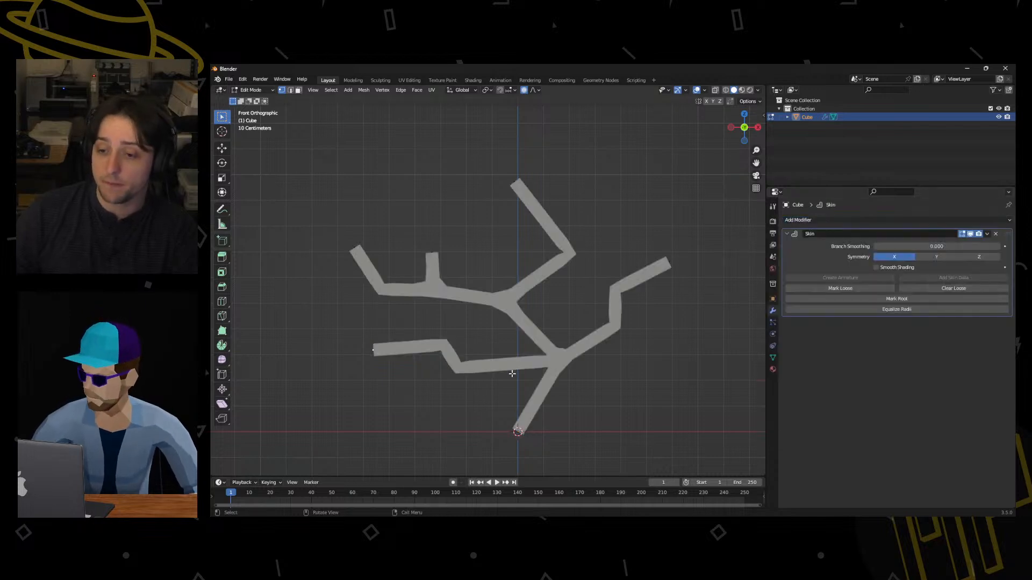
{"action": "middle_click_drag", "start_coordinate": [512, 373], "coordinate": [489, 305]}
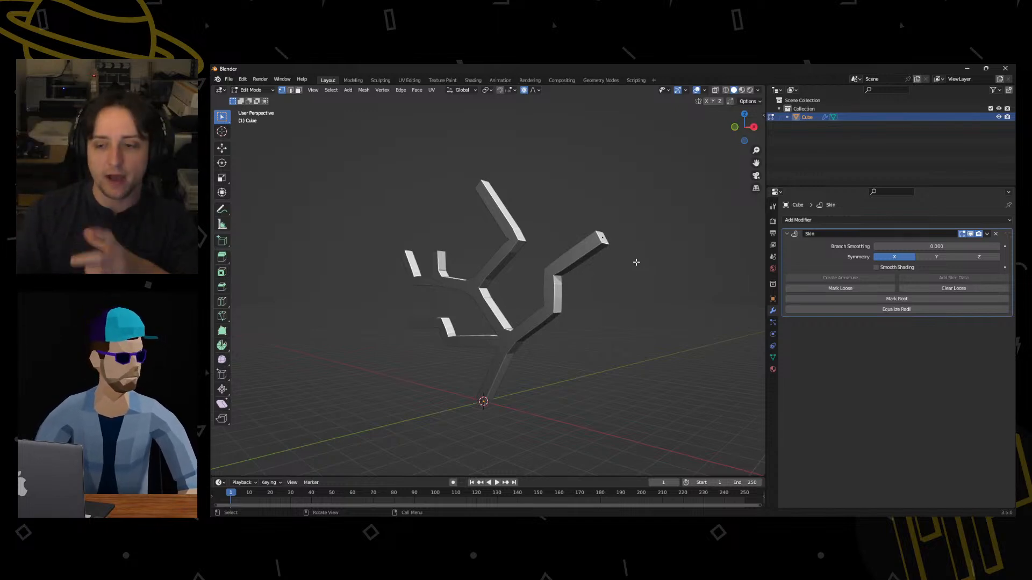
{"action": "middle_click_drag", "start_coordinate": [692, 246], "coordinate": [533, 317]}
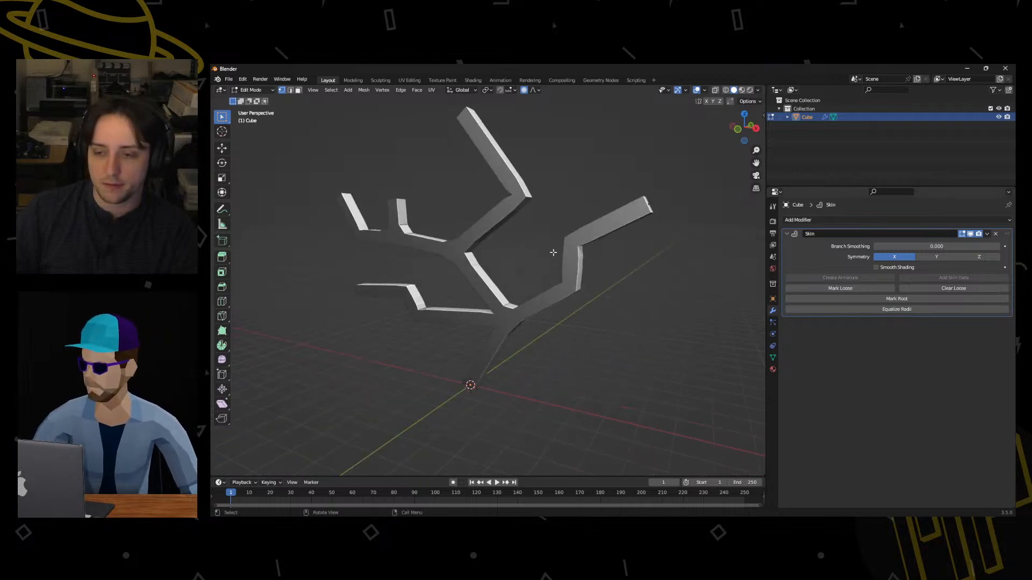
Try to move the end vertex of the right branch.
{"action": "key", "text": "g"}
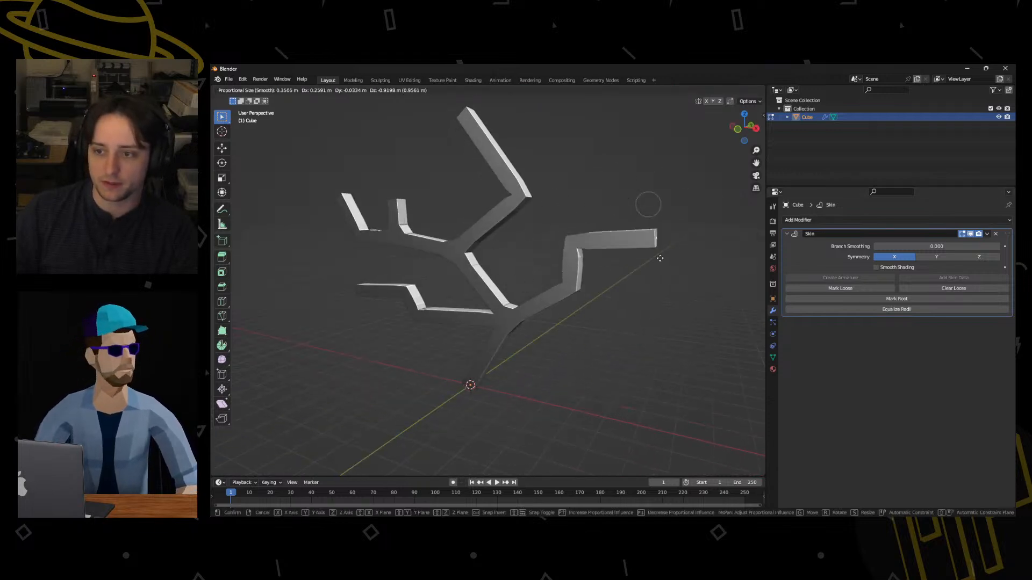
{"action": "left_click", "coordinate": [662, 241]}
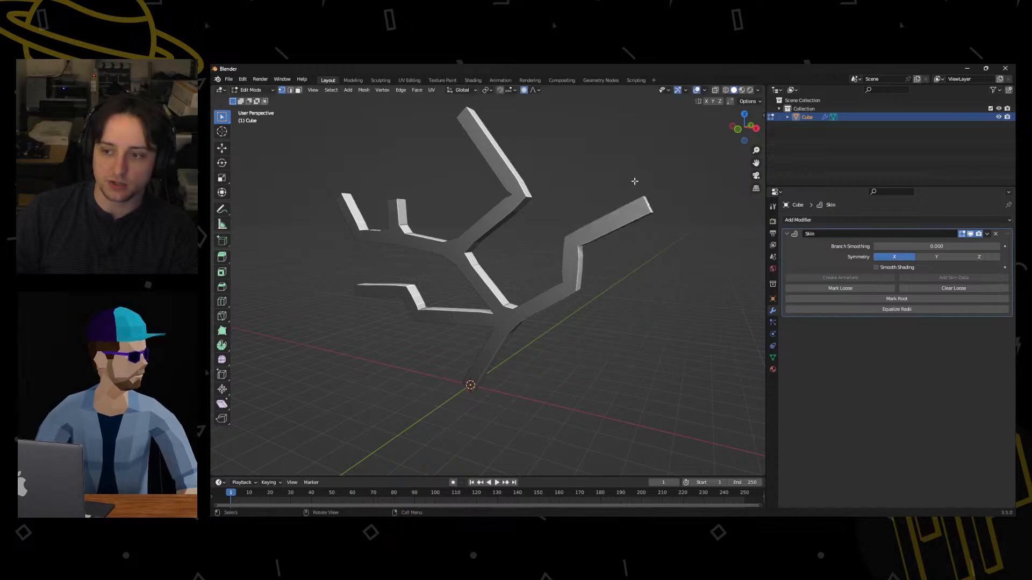
Turn on X-ray display and raise the upper bend vertex of the right branch.
{"action": "left_click", "coordinate": [715, 90]}
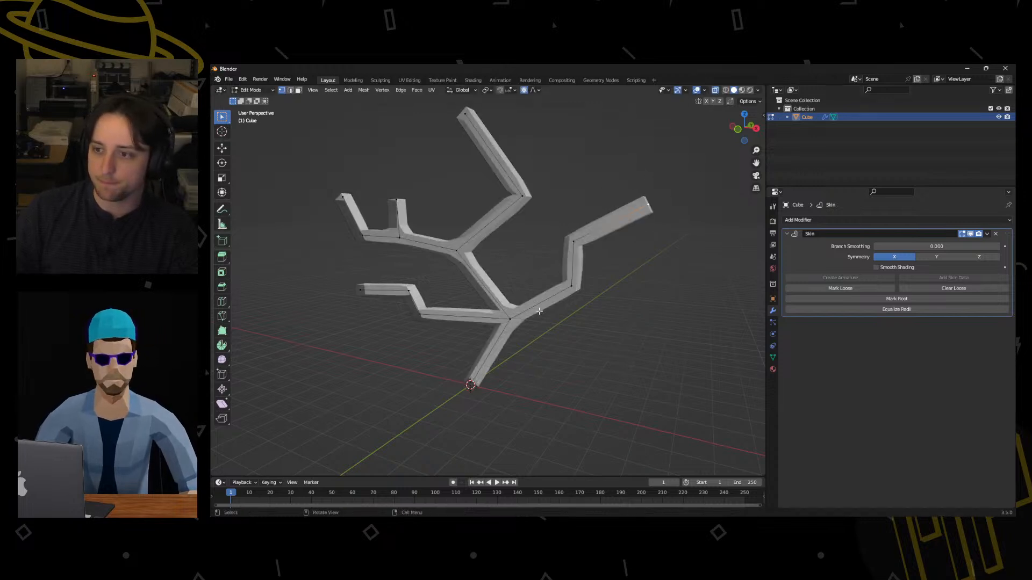
{"action": "middle_click_drag", "start_coordinate": [578, 243], "coordinate": [589, 235]}
{"action": "scroll", "coordinate": [589, 235], "scroll_direction": "up", "scroll_amount": 2}
{"action": "left_click", "coordinate": [608, 221]}
{"action": "key", "text": "g"}
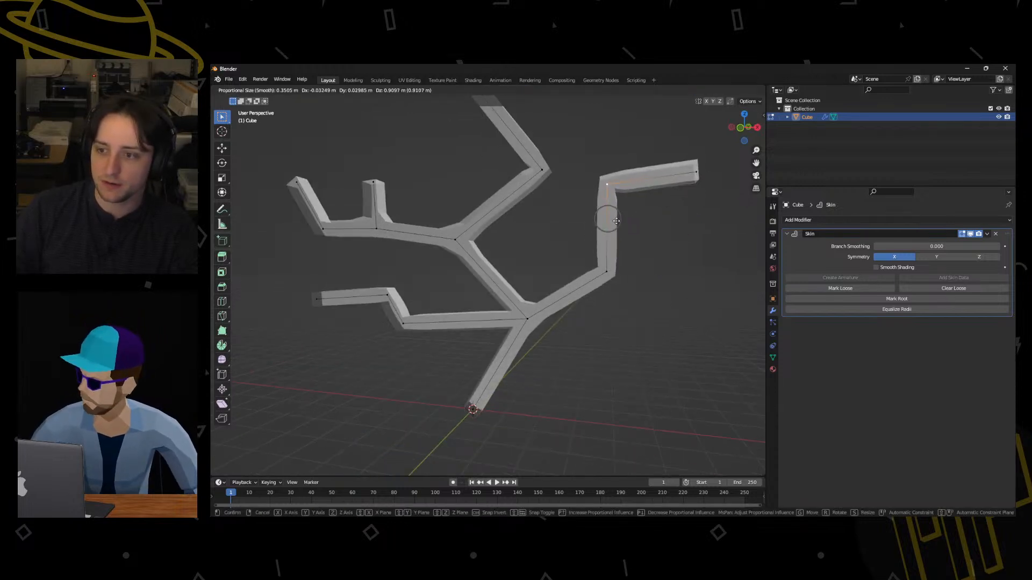
{"action": "left_click", "coordinate": [622, 227]}
Extrude a two-segment offshoot upward from the right branch's upper bend.
{"action": "middle_click_drag", "start_coordinate": [614, 210], "coordinate": [611, 276], "text": "shift"}
{"action": "key", "text": "e"}
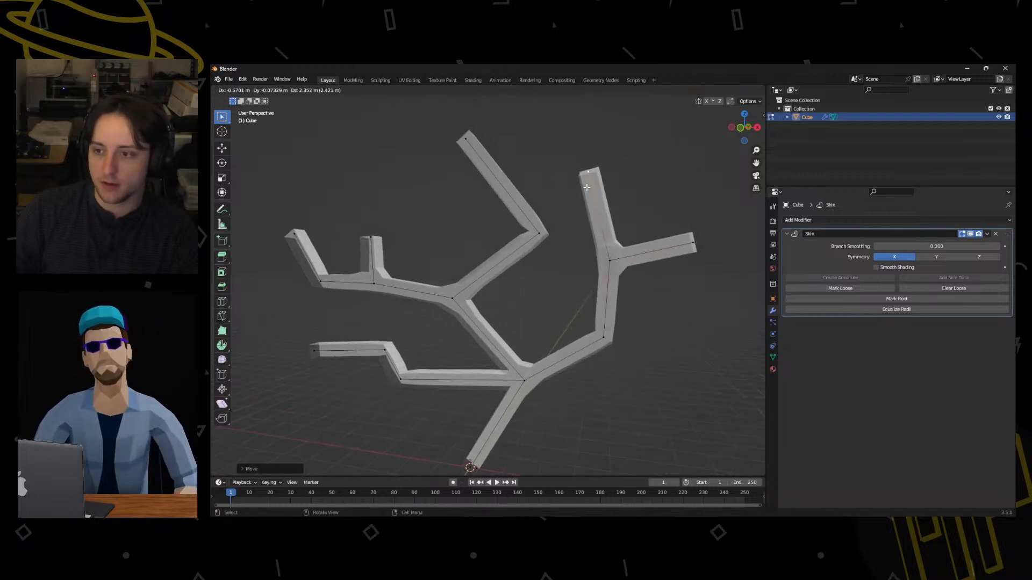
{"action": "left_click", "coordinate": [590, 186]}
{"action": "key", "text": "e"}
{"action": "left_click", "coordinate": [627, 144]}
{"action": "scroll", "coordinate": [602, 283], "scroll_direction": "down", "scroll_amount": 3}
Enlarge the skin radius at the trunk's base vertex to thicken the trunk.
{"action": "left_click", "coordinate": [481, 397]}
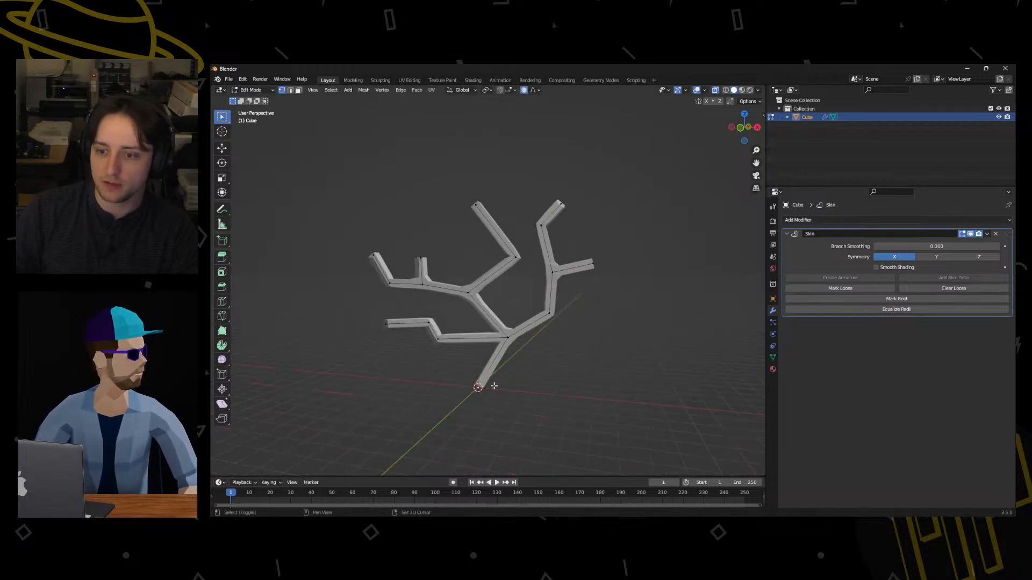
{"action": "middle_click_drag", "start_coordinate": [490, 387], "coordinate": [516, 331], "text": "shift"}
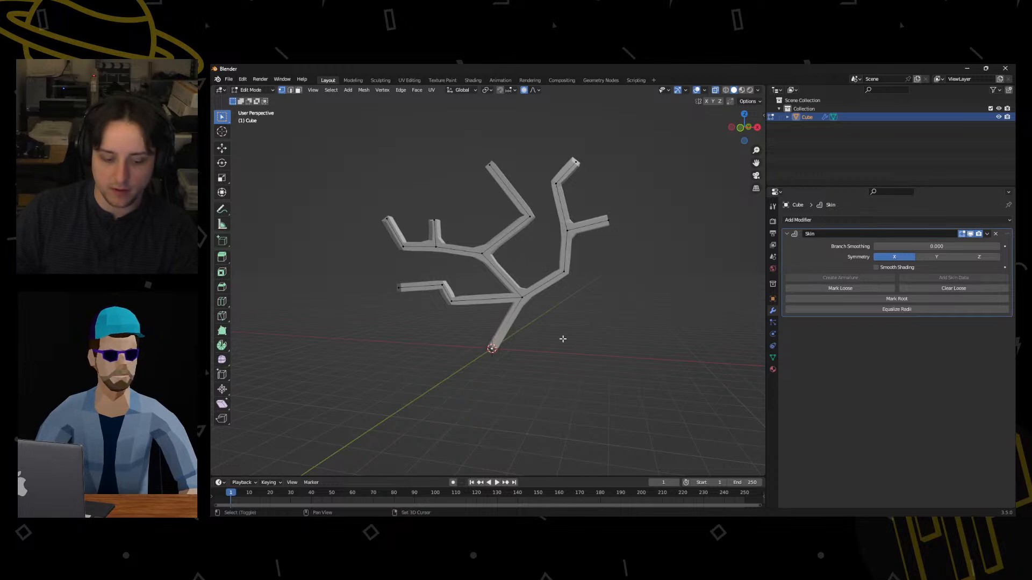
{"action": "key", "text": "shift+a"}
{"action": "key", "text": "ctrl+a"}
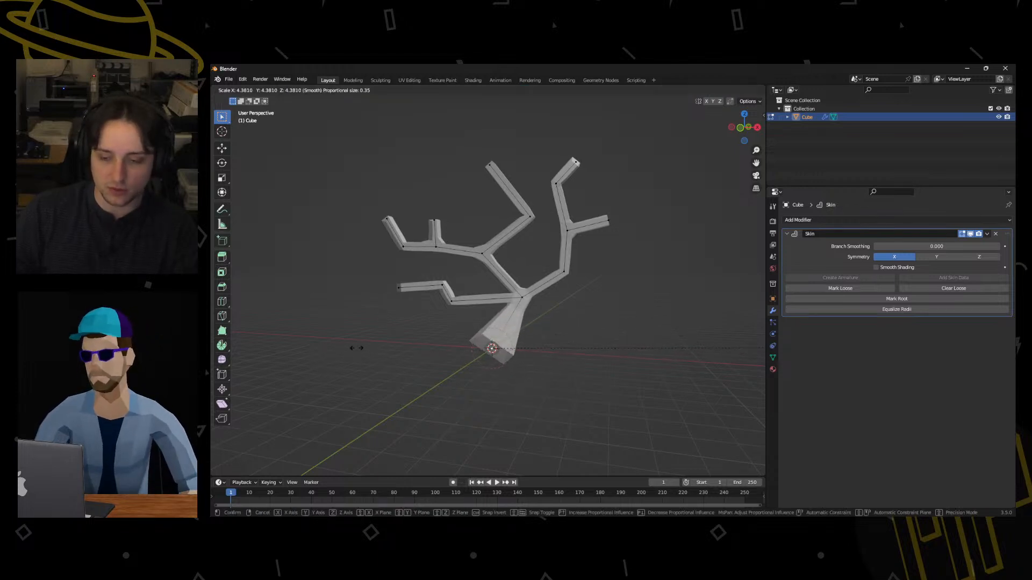
{"action": "left_click", "coordinate": [531, 318]}
Move the trunk's base vertex upward, toward the first fork.
{"action": "middle_click_drag", "start_coordinate": [531, 319], "coordinate": [564, 316]}
{"action": "key", "text": "g"}
{"action": "right_click", "coordinate": [513, 334]}
{"action": "scroll", "coordinate": [580, 329], "scroll_direction": "up", "scroll_amount": 2}
{"action": "key", "text": "g"}
{"action": "left_click", "coordinate": [538, 327]}
Extrude a short segment down from the trunk's base vertex and adjust its end in the front view.
{"action": "key", "text": "e"}
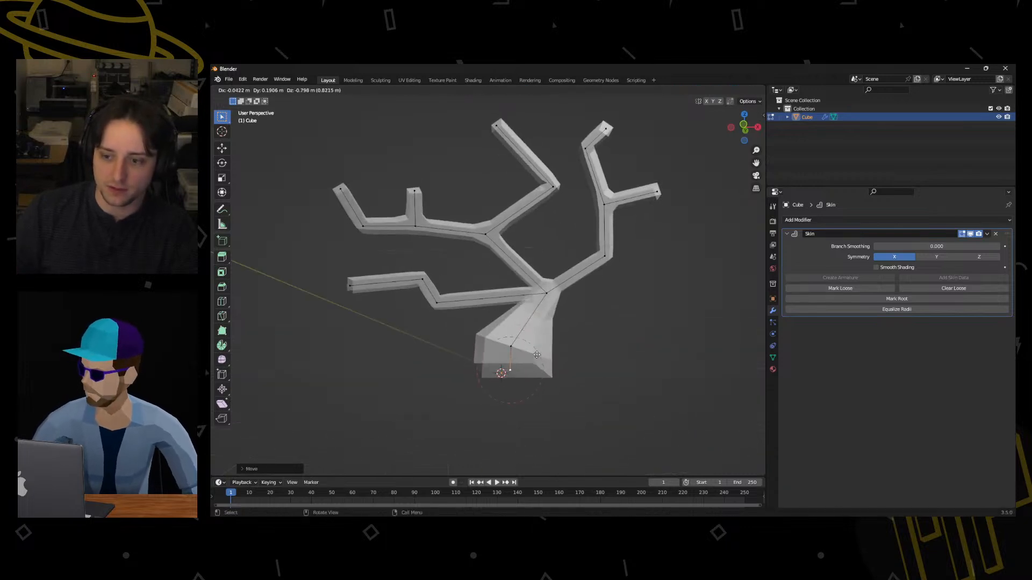
{"action": "left_click", "coordinate": [535, 357]}
{"action": "key", "text": "KP_1"}
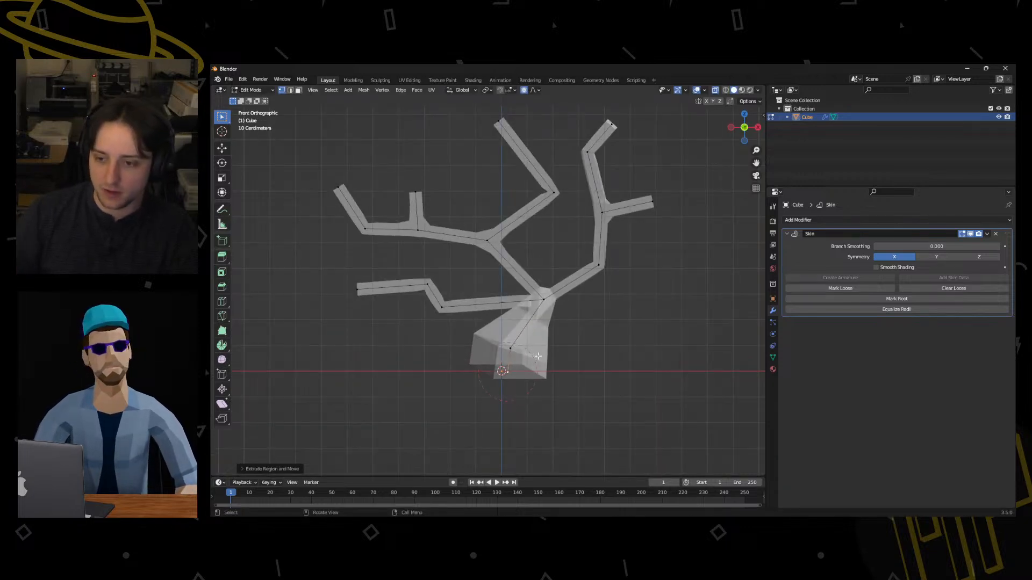
{"action": "key", "text": "g"}
{"action": "left_click", "coordinate": [533, 366]}
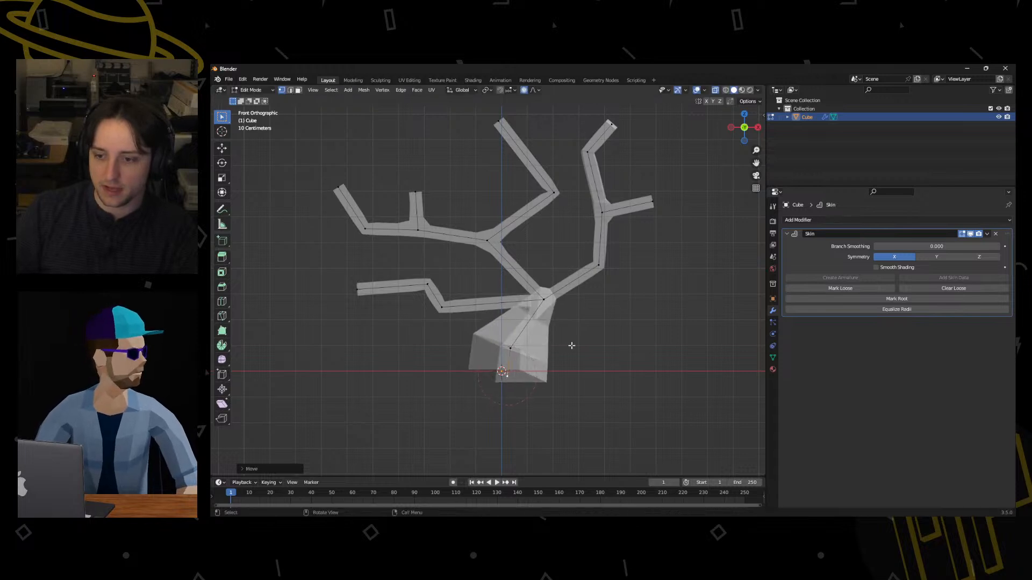
Reduce the skin radius of the trunk's two lowest vertices.
{"action": "middle_click_drag", "start_coordinate": [533, 366], "coordinate": [534, 349]}
{"action": "left_click", "coordinate": [618, 356]}
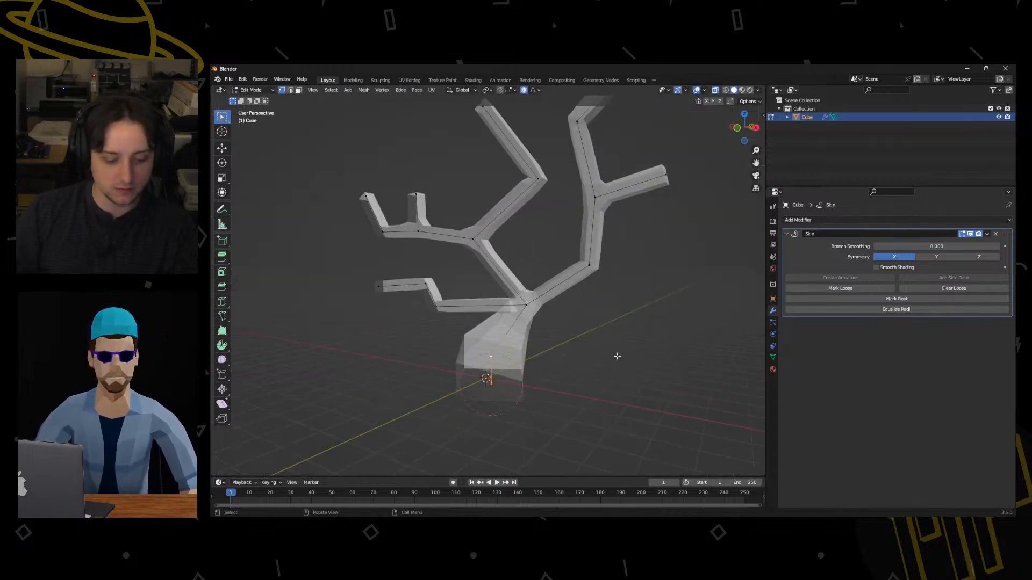
{"action": "key", "text": "s"}
{"action": "left_click", "coordinate": [577, 358]}
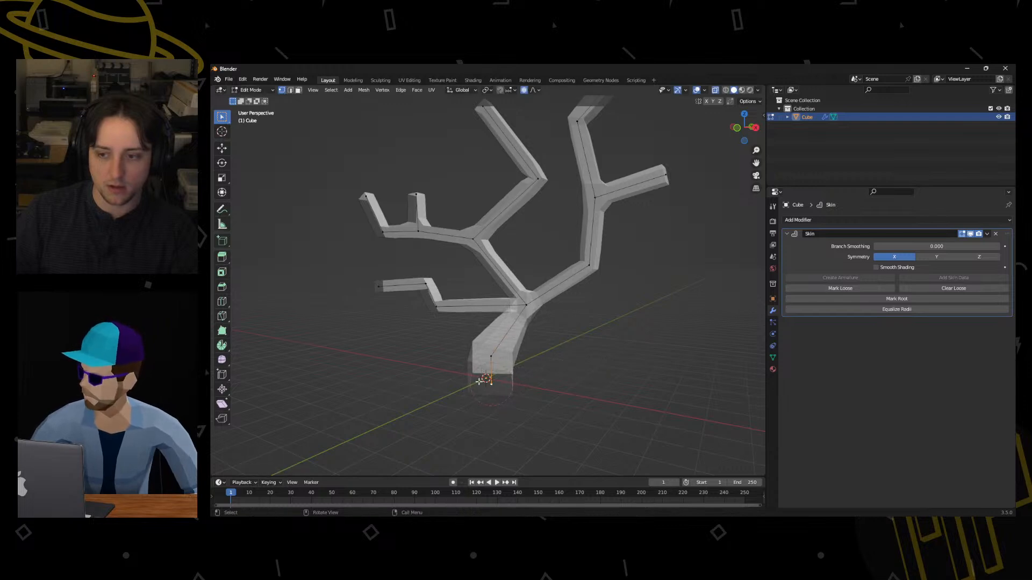
Reposition the trunk's lower vertices to reshape its base.
{"action": "mouse_move", "coordinate": [527, 396]}
{"action": "middle_mouse_down"}
{"action": "mouse_move", "coordinate": [548, 391]}
{"action": "mouse_move", "coordinate": [506, 376]}
{"action": "mouse_move", "coordinate": [555, 346]}
{"action": "mouse_move", "coordinate": [620, 382]}
{"action": "mouse_move", "coordinate": [531, 380]}
{"action": "middle_mouse_up"}
{"action": "key", "text": "g"}
{"action": "left_click", "coordinate": [503, 372]}
{"action": "key", "text": "g"}
{"action": "left_click", "coordinate": [576, 344]}
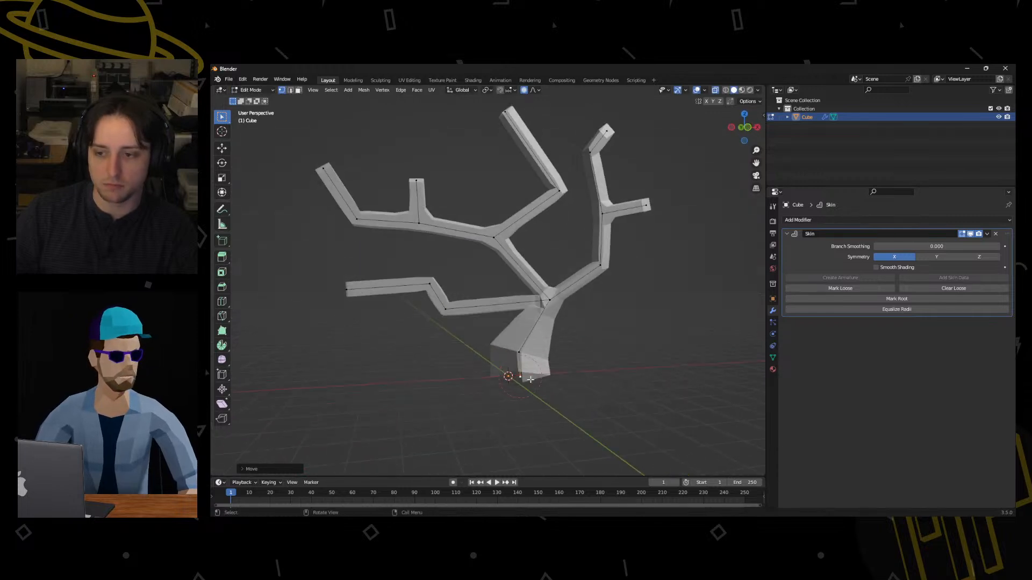
Raise the inner bend of the lower left branch and shift the main fork vertex over the trunk's base.
{"action": "key", "text": "g"}
{"action": "left_click", "coordinate": [457, 295]}
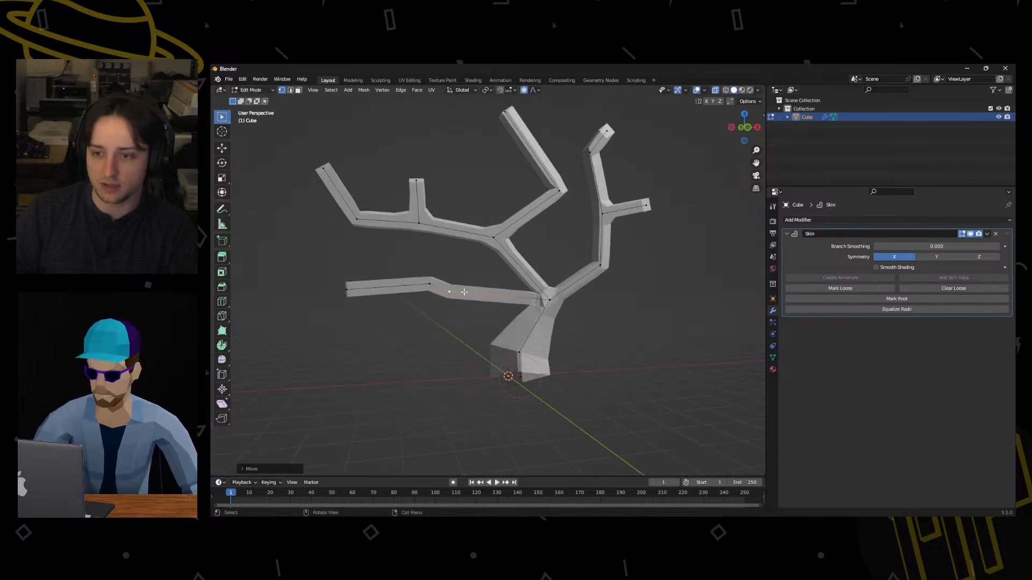
{"action": "middle_click_drag", "start_coordinate": [457, 295], "coordinate": [522, 331]}
{"action": "left_click", "coordinate": [544, 305]}
{"action": "key", "text": "g"}
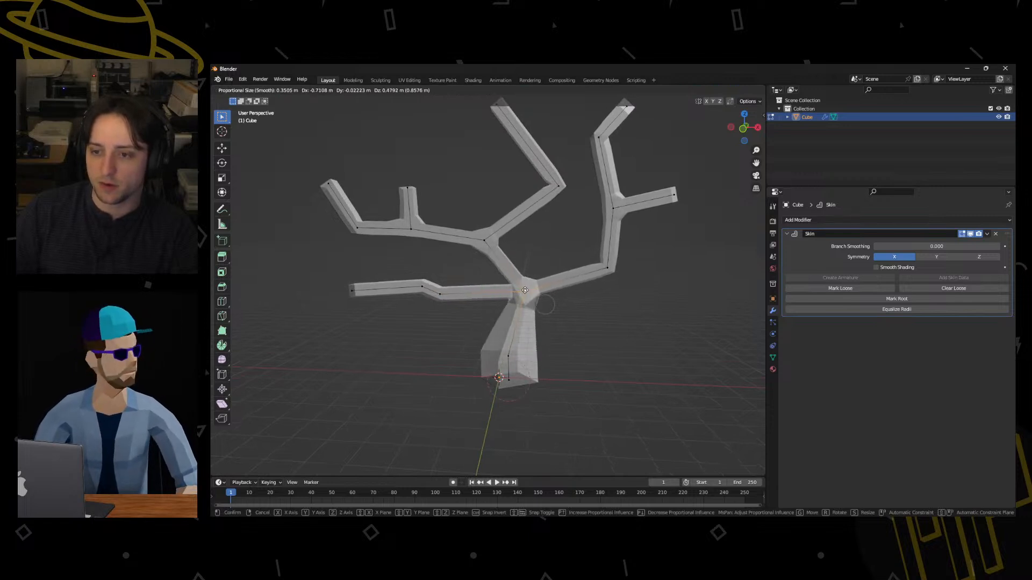
{"action": "left_click", "coordinate": [486, 311]}
Reposition the trunk's main fork vertex in depth and above the trunk base.
{"action": "key", "text": "g"}
{"action": "middle_click_drag", "start_coordinate": [617, 314], "coordinate": [547, 332]}
{"action": "left_click", "coordinate": [595, 309]}
{"action": "key", "text": "g"}
{"action": "left_click", "coordinate": [564, 311]}
Offset vertices of the right and upper central branches in depth to spread the tree out of its flat plane.
{"action": "scroll", "coordinate": [562, 311], "scroll_direction": "down", "scroll_amount": 4}
{"action": "left_click_drag", "start_coordinate": [520, 232], "coordinate": [568, 309]}
{"action": "key", "text": "r"}
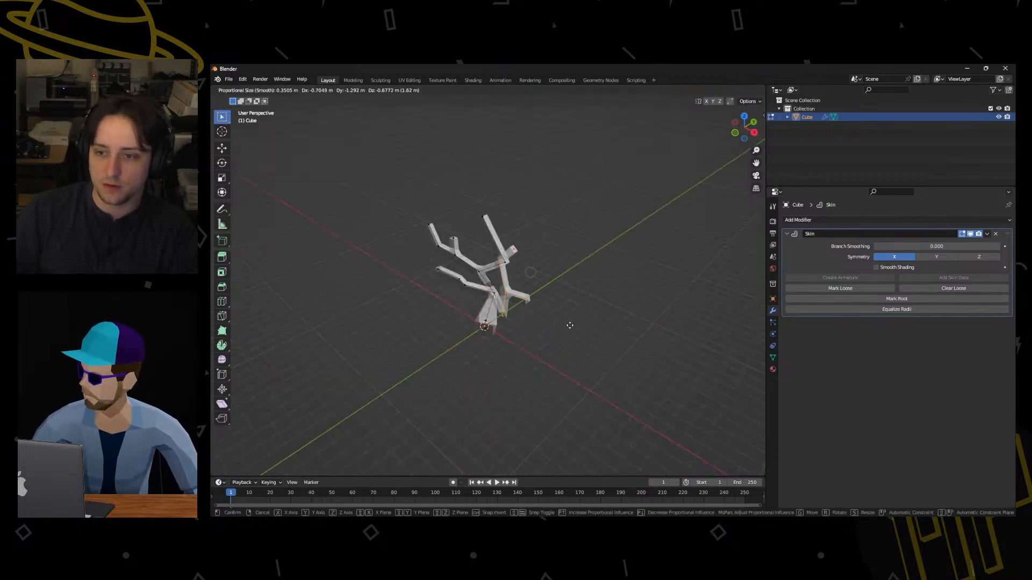
{"action": "left_click", "coordinate": [490, 257]}
{"action": "key", "text": "g"}
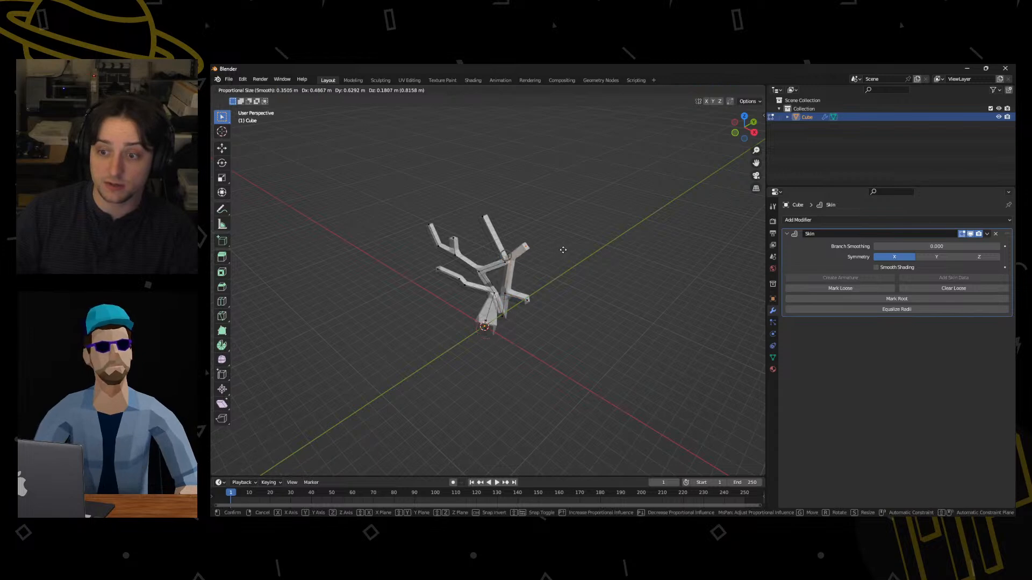
{"action": "left_click", "coordinate": [563, 249]}
{"action": "middle_click_drag", "start_coordinate": [562, 249], "coordinate": [475, 277]}
{"action": "key", "text": "g"}
{"action": "left_click", "coordinate": [613, 261]}
{"action": "key", "text": "g"}
{"action": "left_click", "coordinate": [530, 253]}
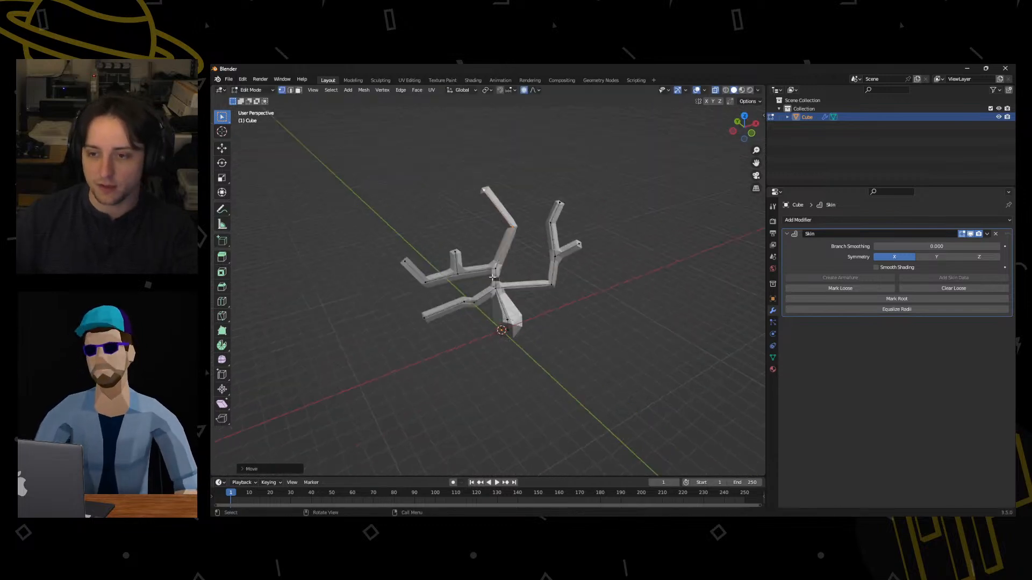
{"action": "middle_click_drag", "start_coordinate": [592, 326], "coordinate": [557, 313]}
{"action": "scroll", "coordinate": [553, 307], "scroll_direction": "up", "scroll_amount": 3}
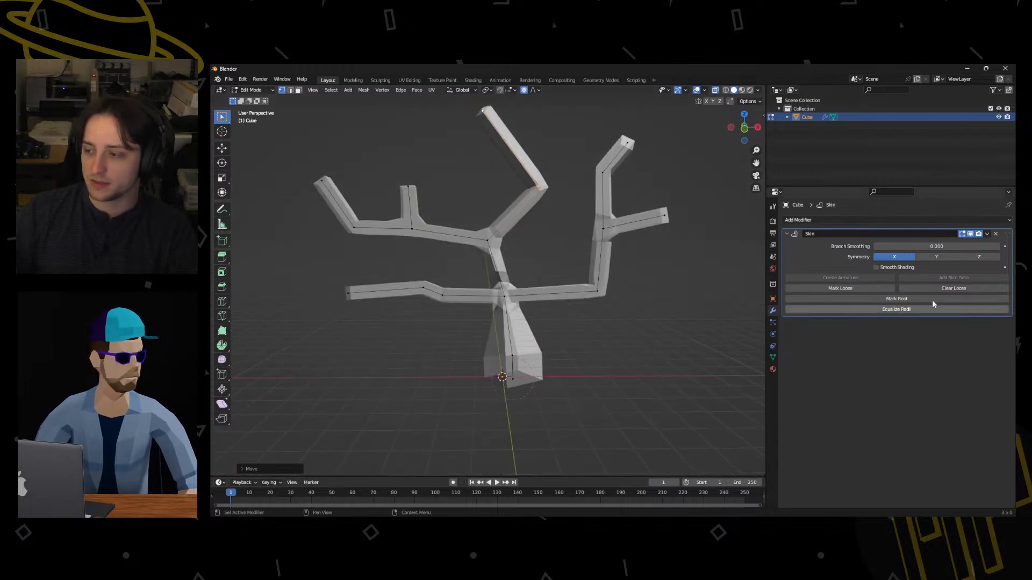
Return to Object Mode and add a Subdivision Surface modifier below the Skin modifier.
{"action": "key", "text": "ctrl+Tab"}
{"action": "left_click", "coordinate": [534, 276]}
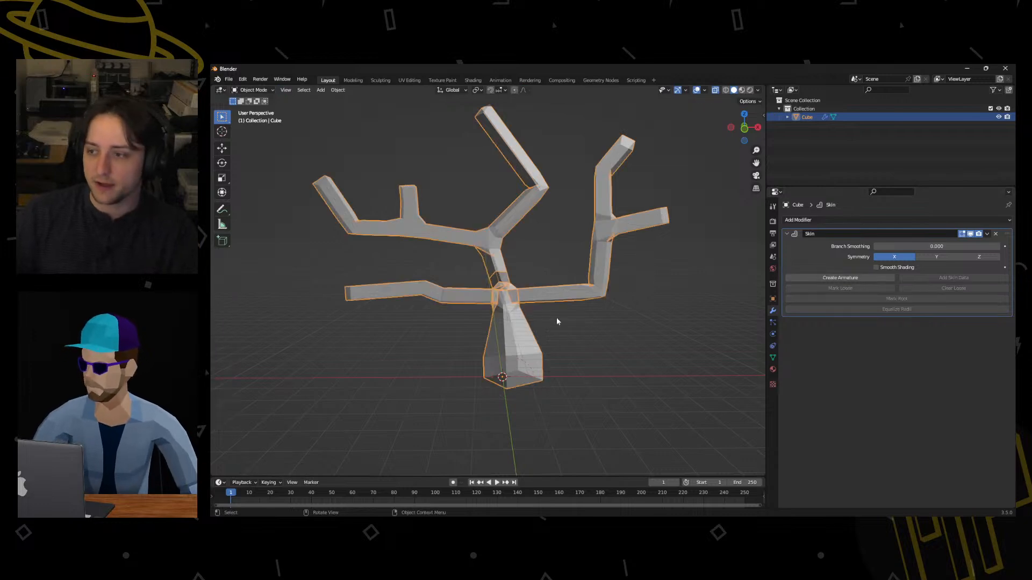
{"action": "left_click", "coordinate": [908, 221]}
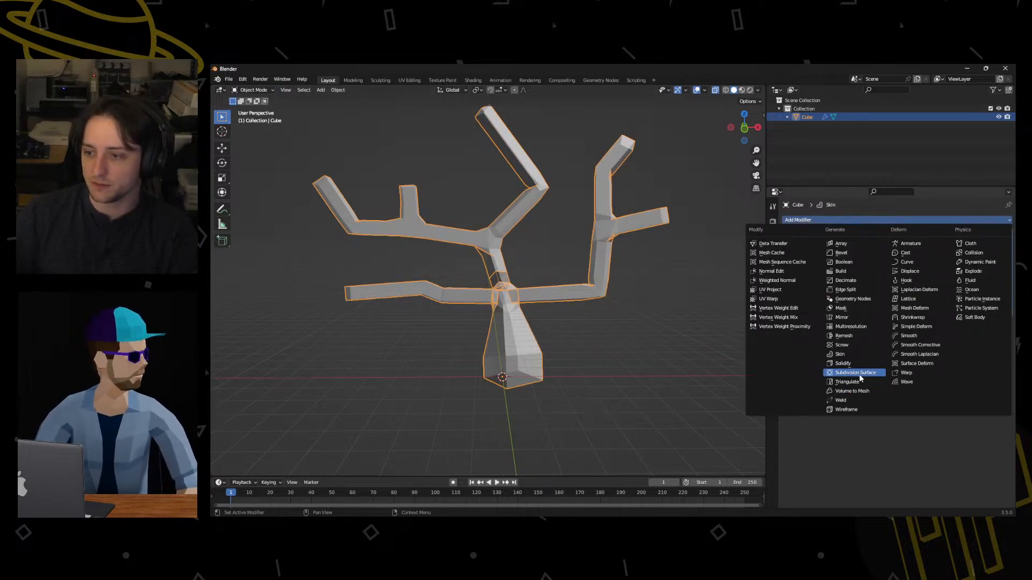
{"action": "left_click", "coordinate": [860, 375]}
In Edit Mode, select the main fork vertex and shift it over the trunk to clean up the branch junction.
{"action": "middle_click_drag", "start_coordinate": [579, 292], "coordinate": [555, 310]}
{"action": "key", "text": "ctrl+Tab"}
{"action": "left_click", "coordinate": [501, 299]}
{"action": "left_click", "coordinate": [501, 299]}
{"action": "key", "text": "g"}
{"action": "left_click", "coordinate": [442, 304]}
{"action": "scroll", "coordinate": [488, 339], "scroll_direction": "up", "scroll_amount": 1}
{"action": "key", "text": "g"}
{"action": "left_click", "coordinate": [534, 293]}
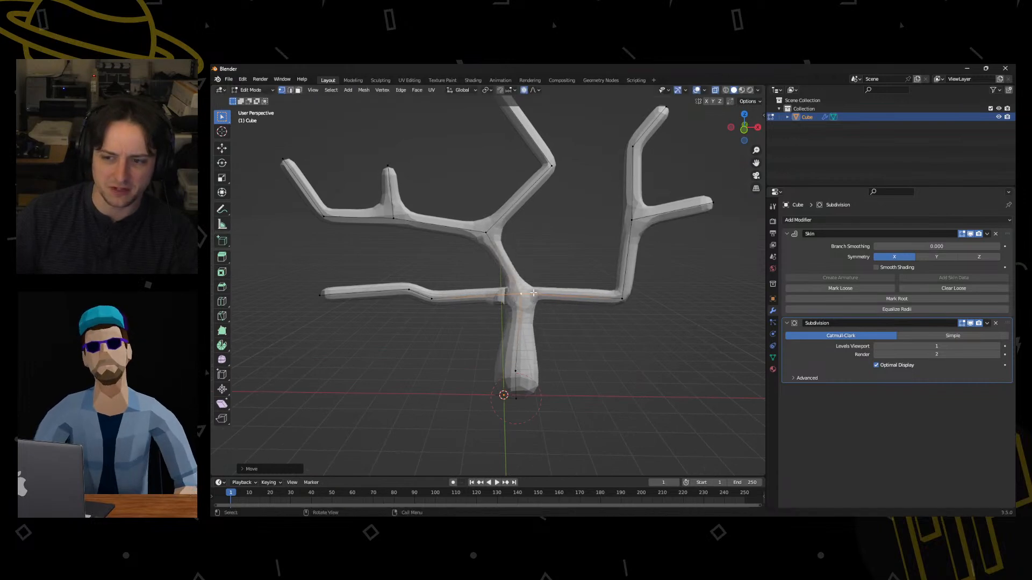
Fine-tune the main fork vertex's position from an angled close-up and return to Object Mode.
{"action": "scroll", "coordinate": [534, 293], "scroll_direction": "up", "scroll_amount": 3}
{"action": "middle_click_drag", "start_coordinate": [581, 287], "coordinate": [605, 329]}
{"action": "key", "text": "g"}
{"action": "left_click", "coordinate": [703, 289]}
{"action": "key", "text": "g"}
{"action": "left_click", "coordinate": [611, 353]}
{"action": "key", "text": "ctrl+Tab"}
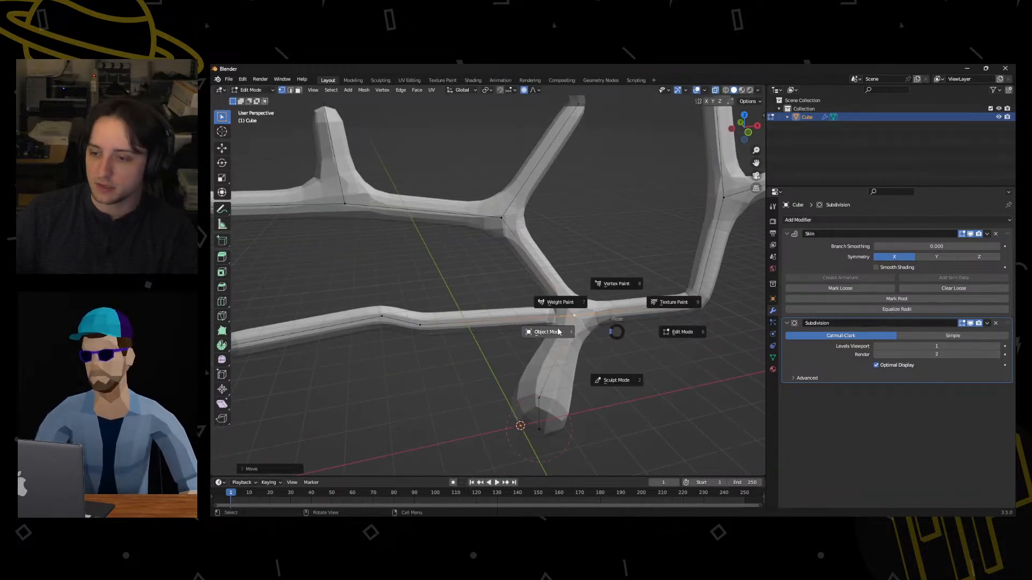
{"action": "left_click", "coordinate": [558, 332]}
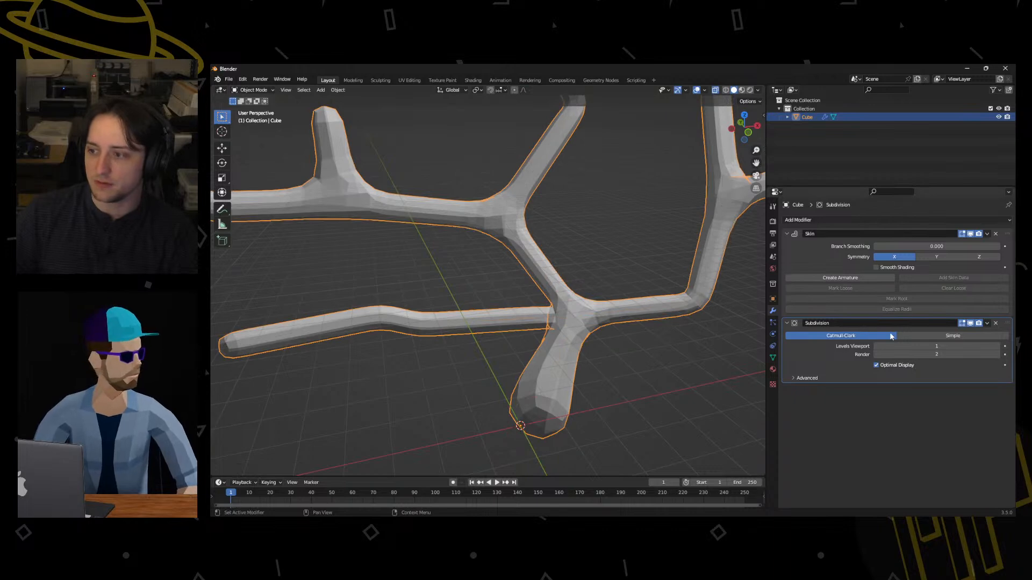
Remove the Subdivision modifier and create an armature from the Skin modifier.
{"action": "left_click", "coordinate": [996, 324]}
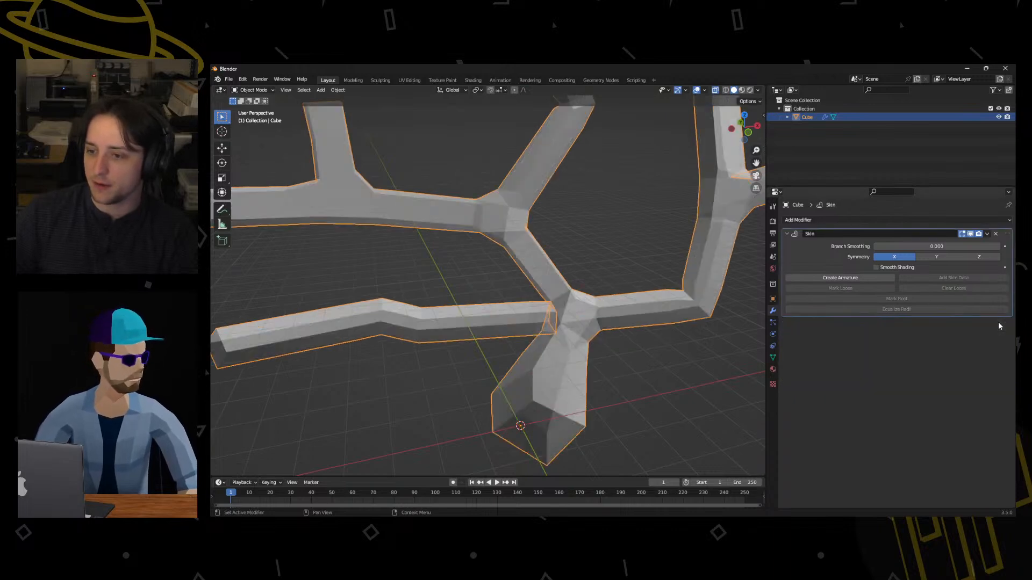
{"action": "scroll", "coordinate": [620, 334], "scroll_direction": "down", "scroll_amount": 5}
{"action": "middle_click_drag", "start_coordinate": [621, 334], "coordinate": [671, 258]}
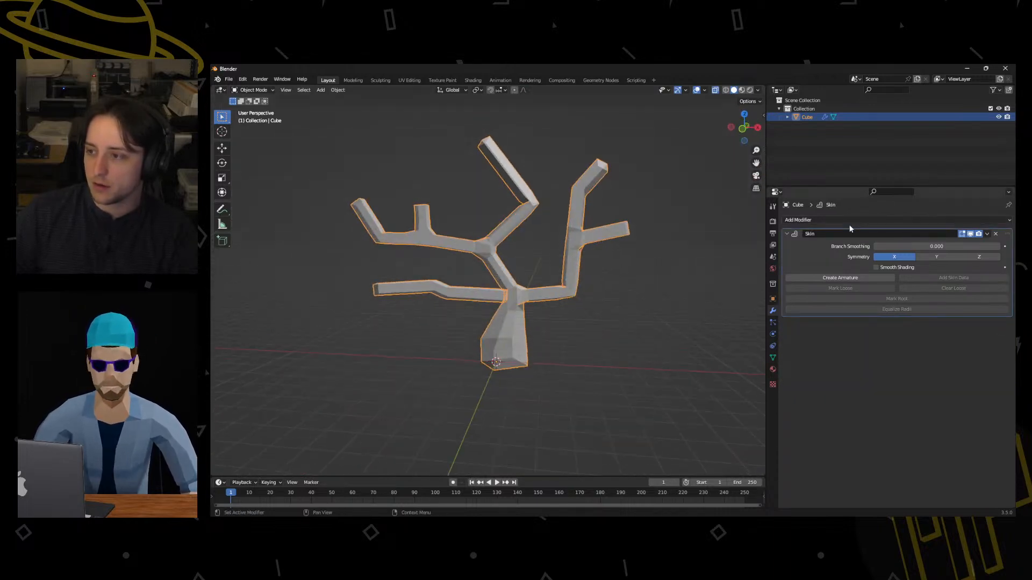
{"action": "left_click", "coordinate": [816, 278]}
{"action": "left_click", "coordinate": [411, 289]}
{"action": "left_click", "coordinate": [411, 288]}
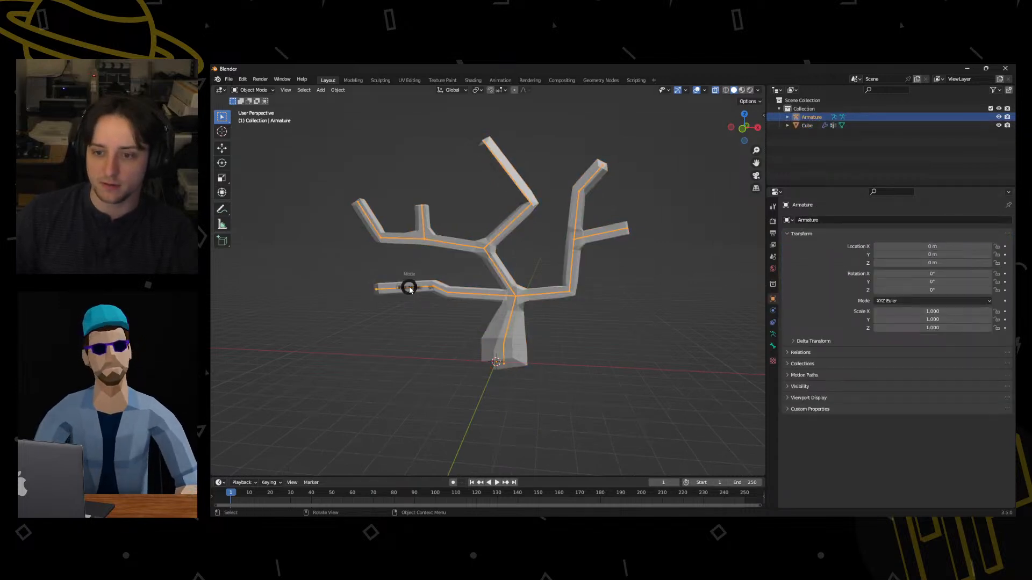
Enter Pose Mode on the armature and try rotating the outer and inner bones of the lower left branch.
{"action": "key", "text": "ctrl+Tab"}
{"action": "left_click", "coordinate": [404, 326]}
{"action": "key", "text": "r"}
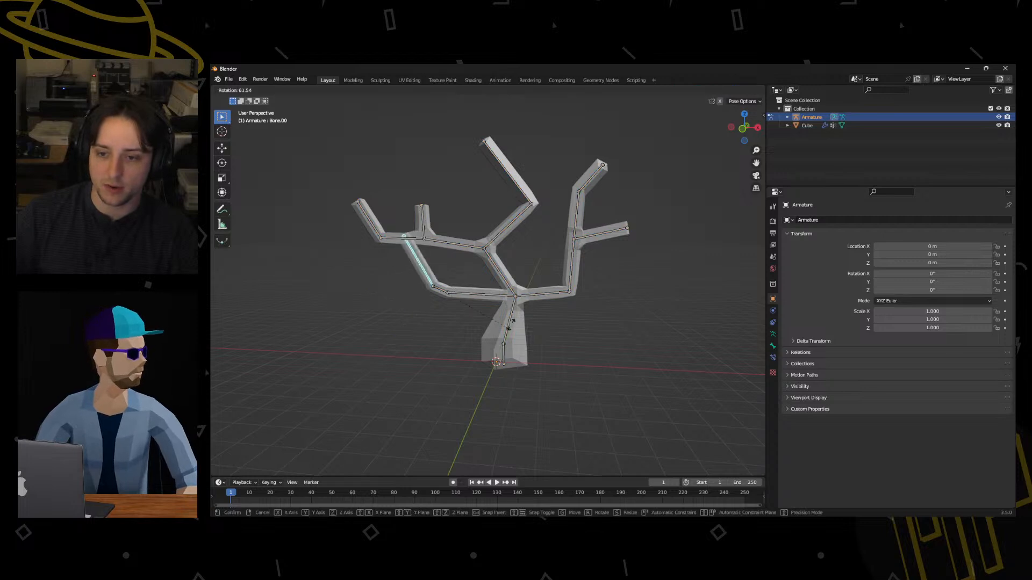
{"action": "key", "text": "Escape"}
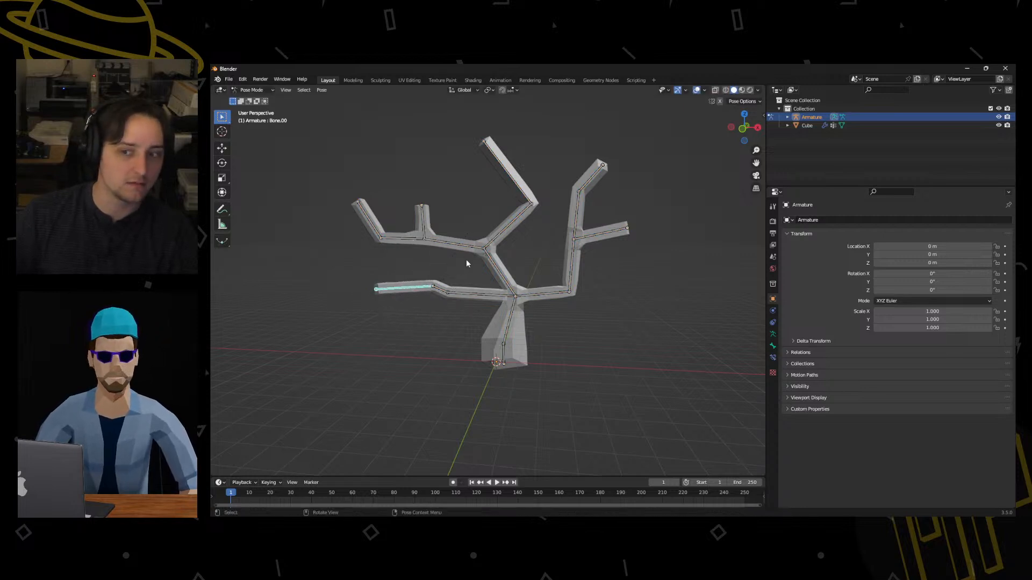
{"action": "left_click", "coordinate": [472, 291]}
{"action": "key", "text": "r"}
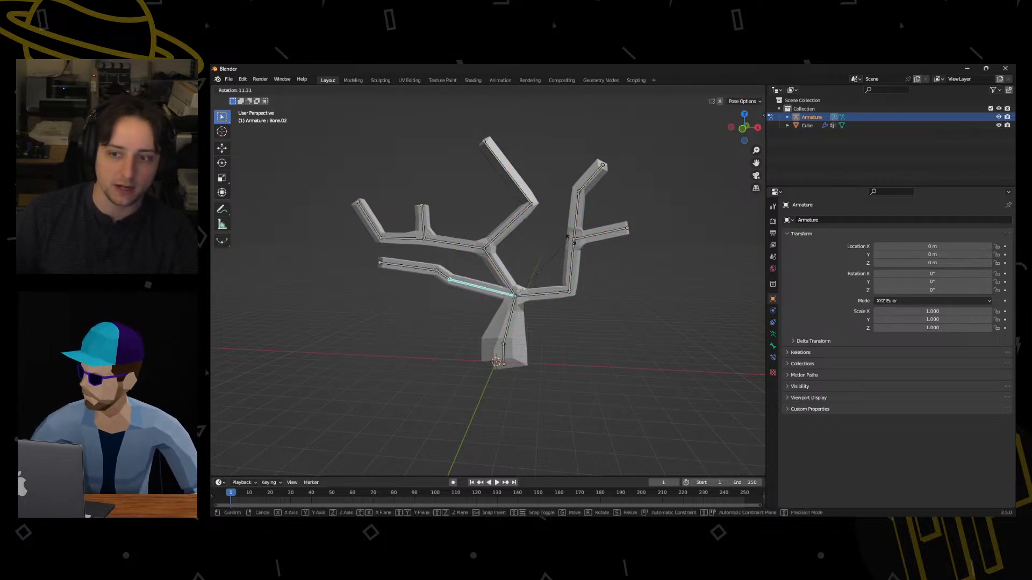
{"action": "right_click", "coordinate": [595, 183]}
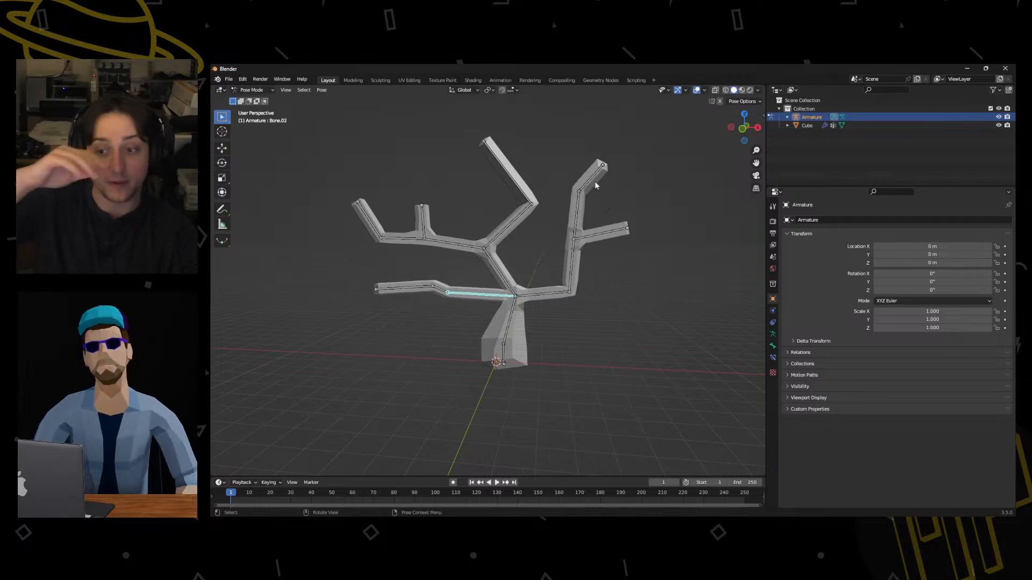
Rotate the inner bone of the lower left branch to swing the whole branch downward.
{"action": "key", "text": "r"}
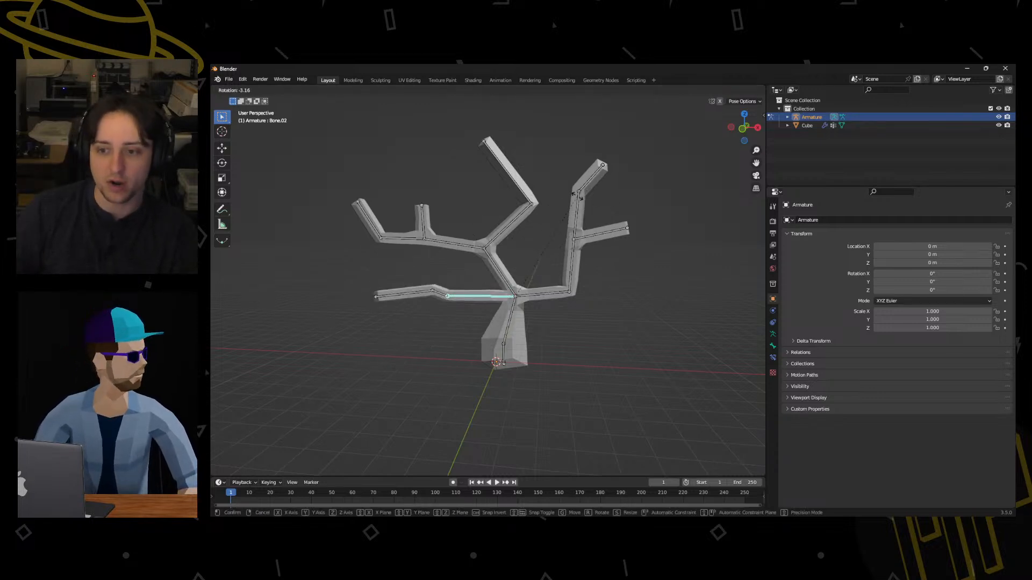
{"action": "left_click", "coordinate": [577, 204]}
{"action": "middle_click_drag", "start_coordinate": [549, 231], "coordinate": [570, 254]}
{"action": "key", "text": "r"}
{"action": "left_click", "coordinate": [601, 285]}
{"action": "key", "text": "r"}
{"action": "left_click", "coordinate": [565, 274]}
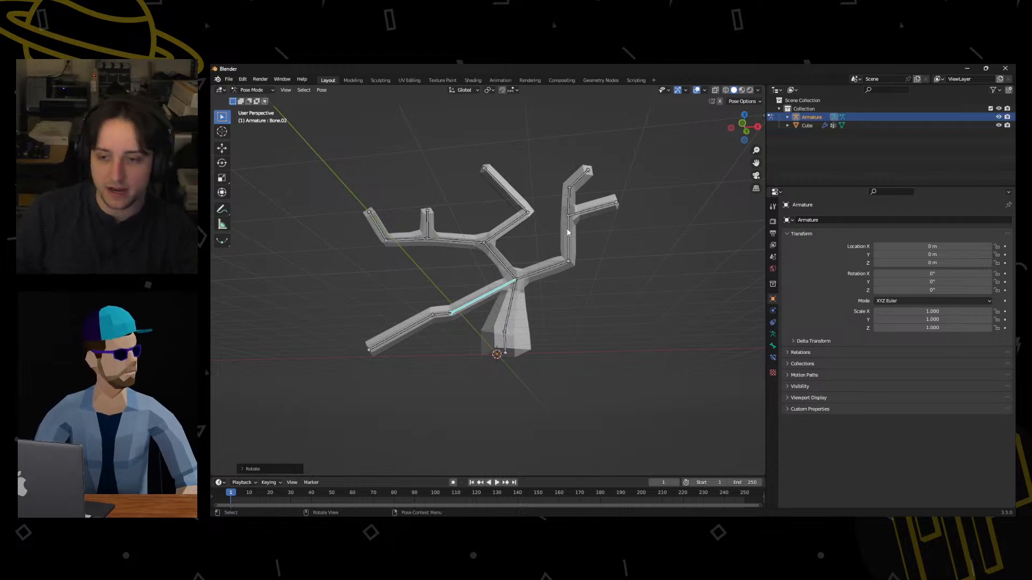
Rotate the lower left branch's inner bone freely with trackball rotation from a side view, raising the branch.
{"action": "middle_click_drag", "start_coordinate": [568, 260], "coordinate": [654, 321]}
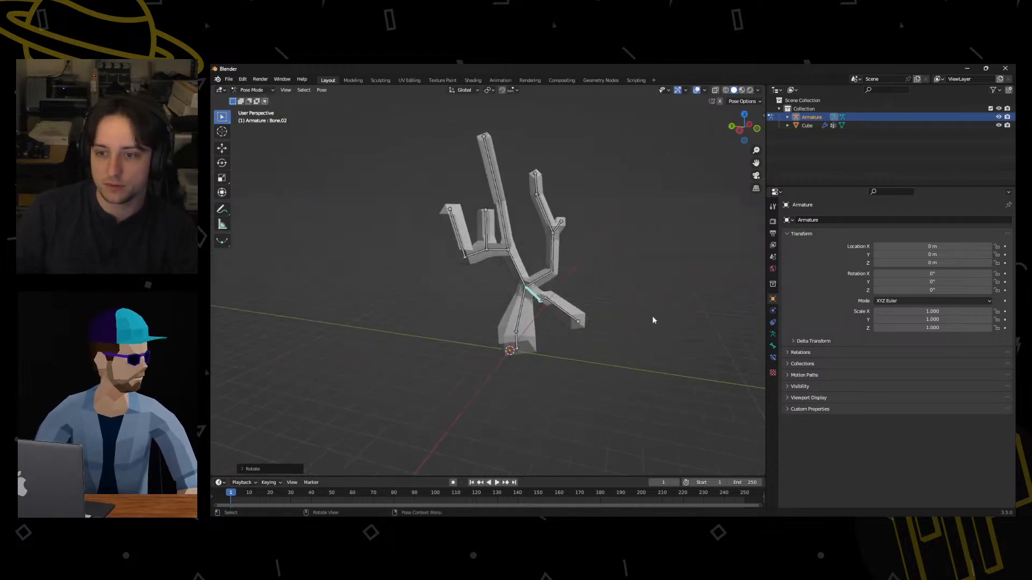
{"action": "key", "text": "r"}
{"action": "key", "text": "r"}
{"action": "left_click", "coordinate": [649, 311]}
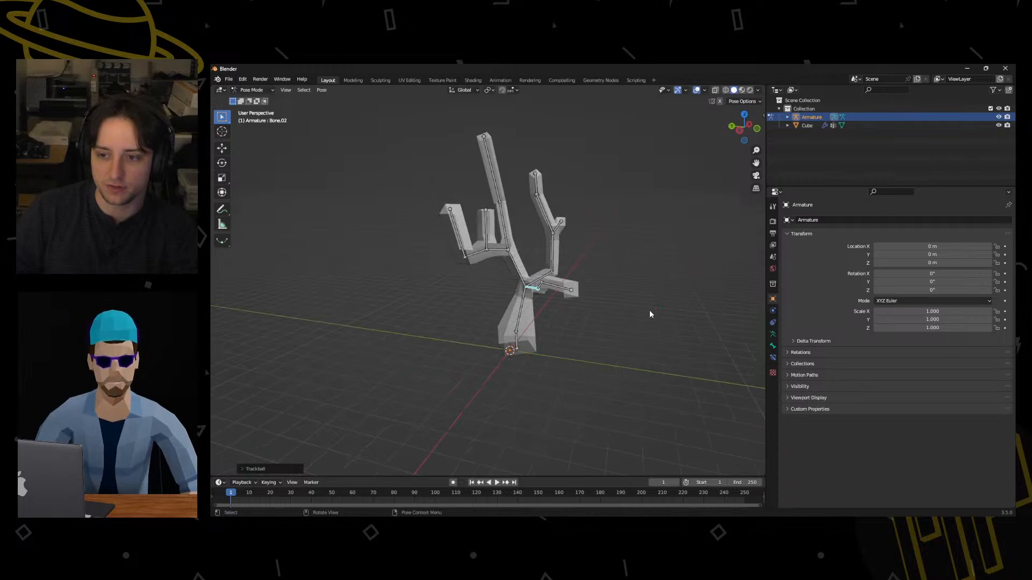
{"action": "key", "text": "r"}
{"action": "left_click", "coordinate": [588, 314]}
{"action": "middle_click_drag", "start_coordinate": [571, 313], "coordinate": [517, 311]}
Try a small rotation of the upper trunk bone and undo it.
{"action": "left_click", "coordinate": [520, 310]}
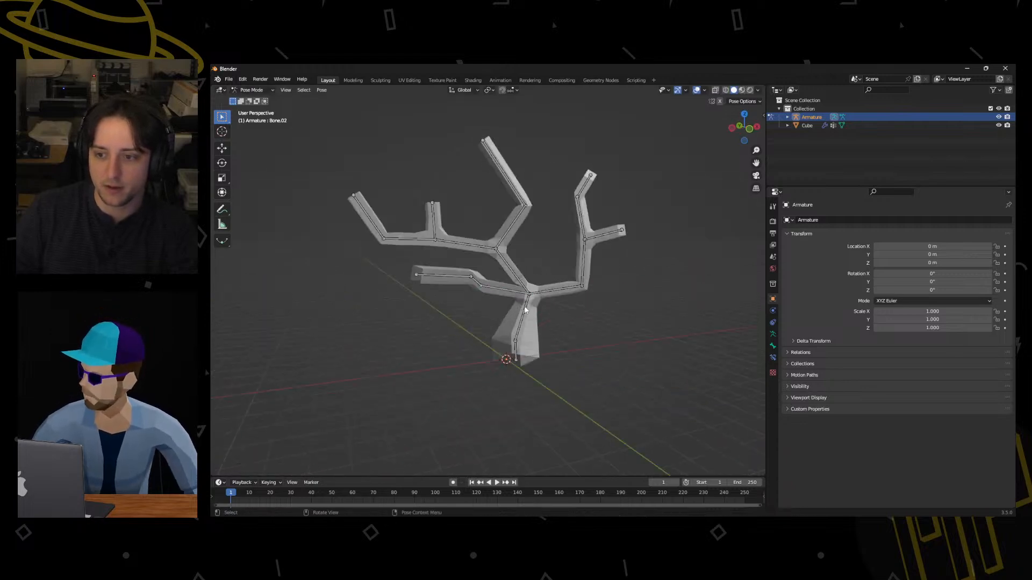
{"action": "key", "text": "r"}
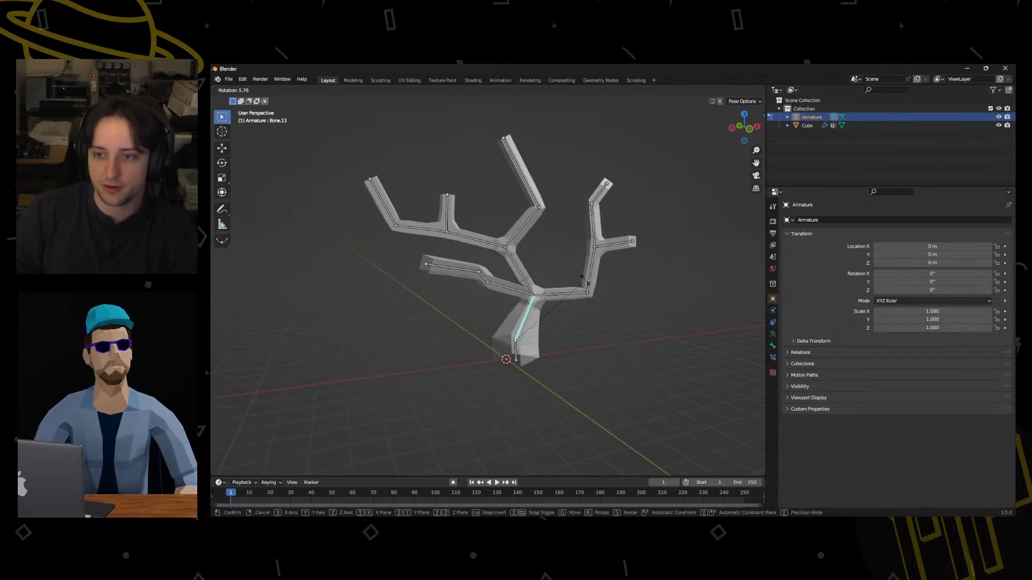
{"action": "left_click", "coordinate": [576, 290]}
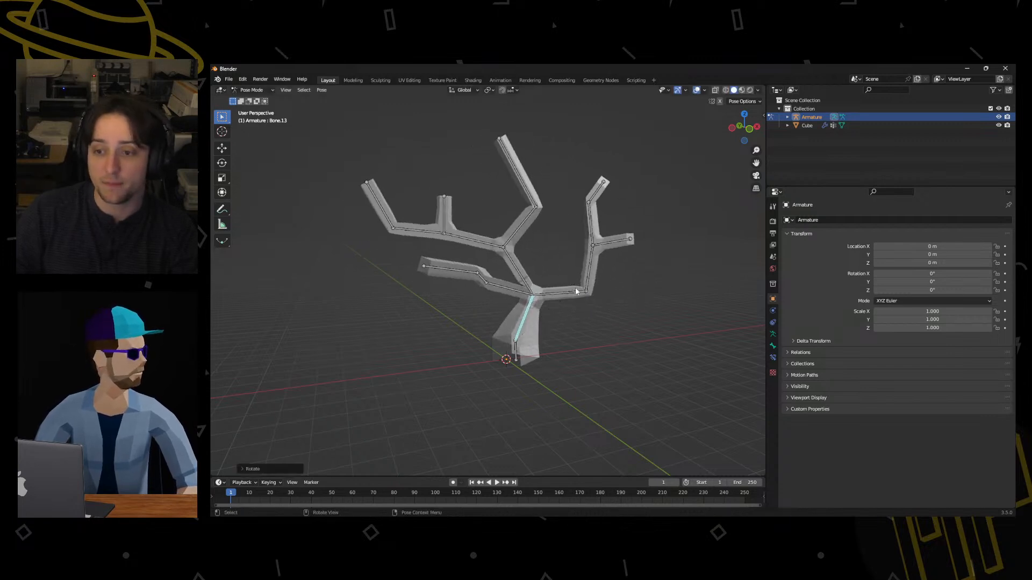
{"action": "key", "text": "ctrl+z"}
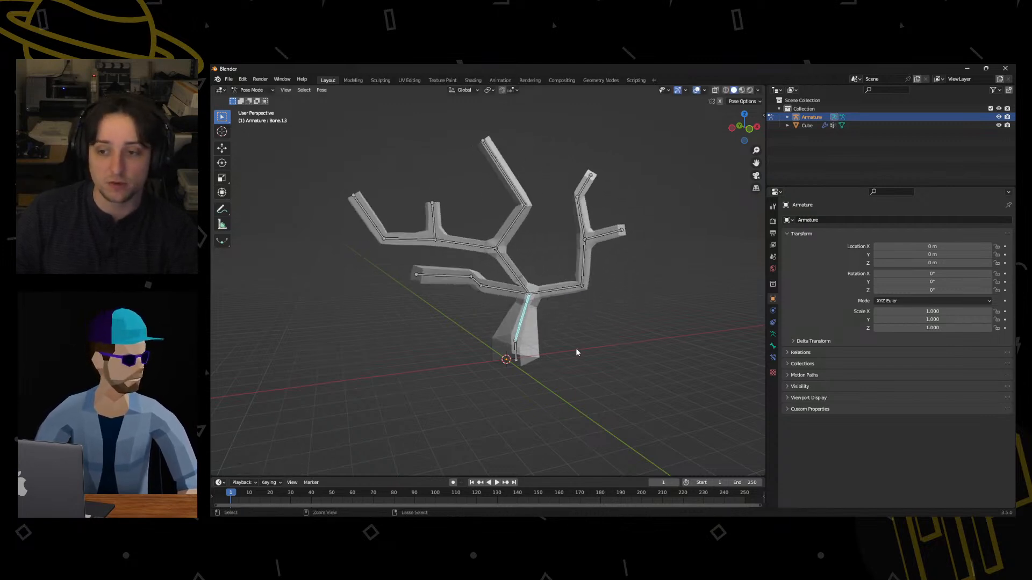
{"action": "left_click", "coordinate": [845, 219]}
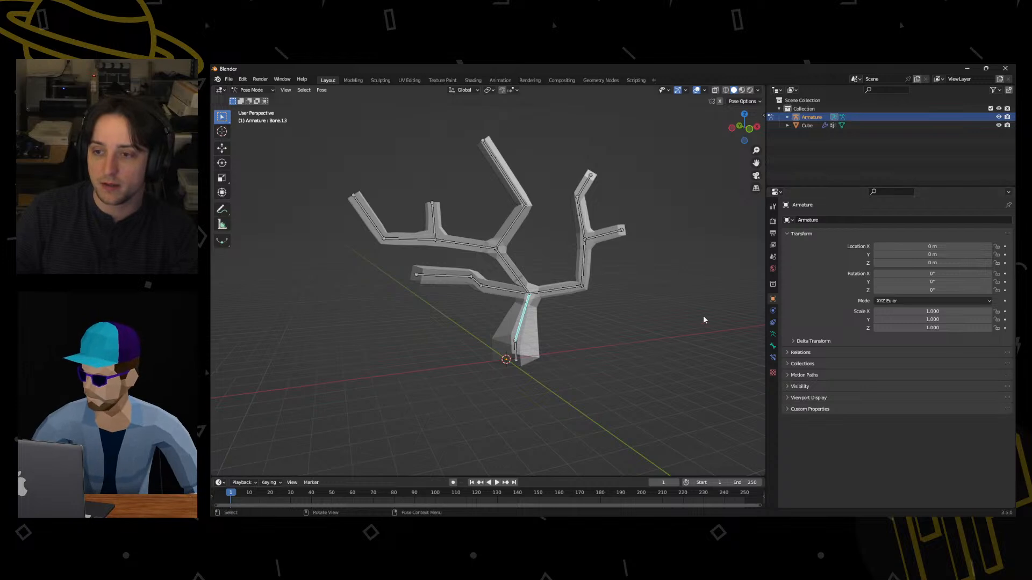
{"action": "middle_click_drag", "start_coordinate": [689, 342], "coordinate": [652, 335]}
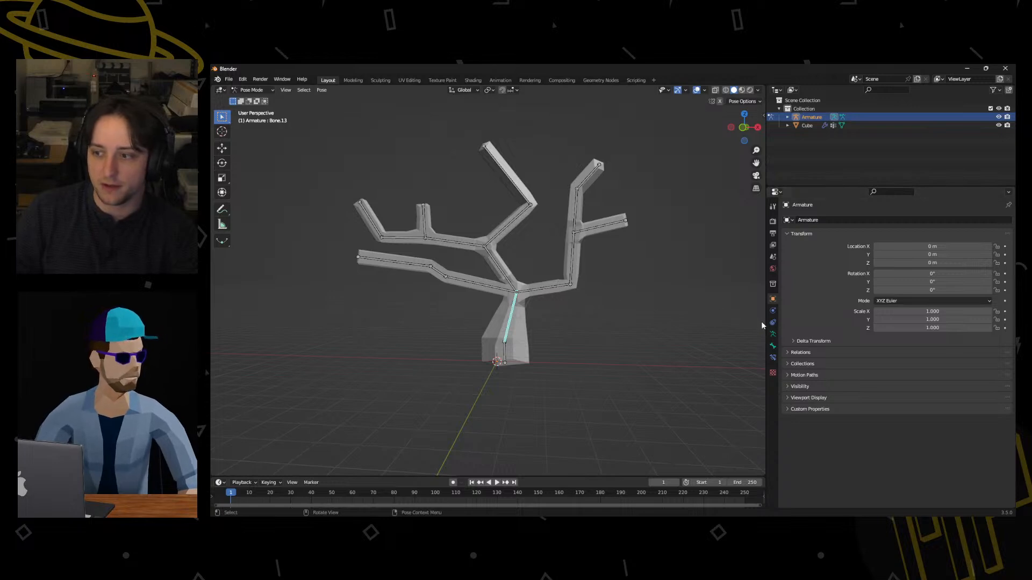
Switch to Object Mode, select the tree mesh and remove its Armature modifier.
{"action": "key", "text": "ctrl+Tab"}
{"action": "left_click", "coordinate": [487, 283]}
{"action": "left_click", "coordinate": [514, 283]}
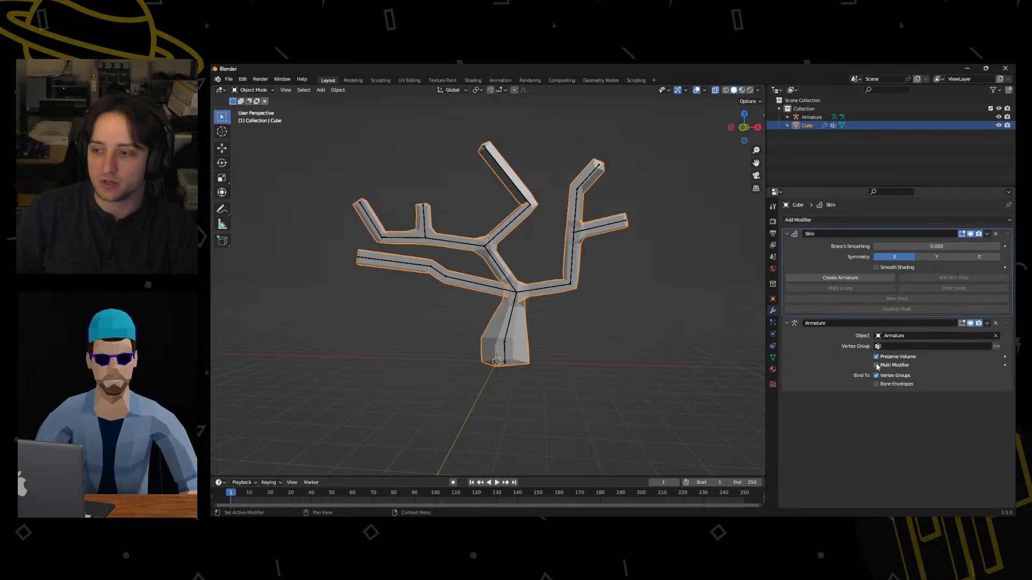
{"action": "left_click", "coordinate": [994, 324]}
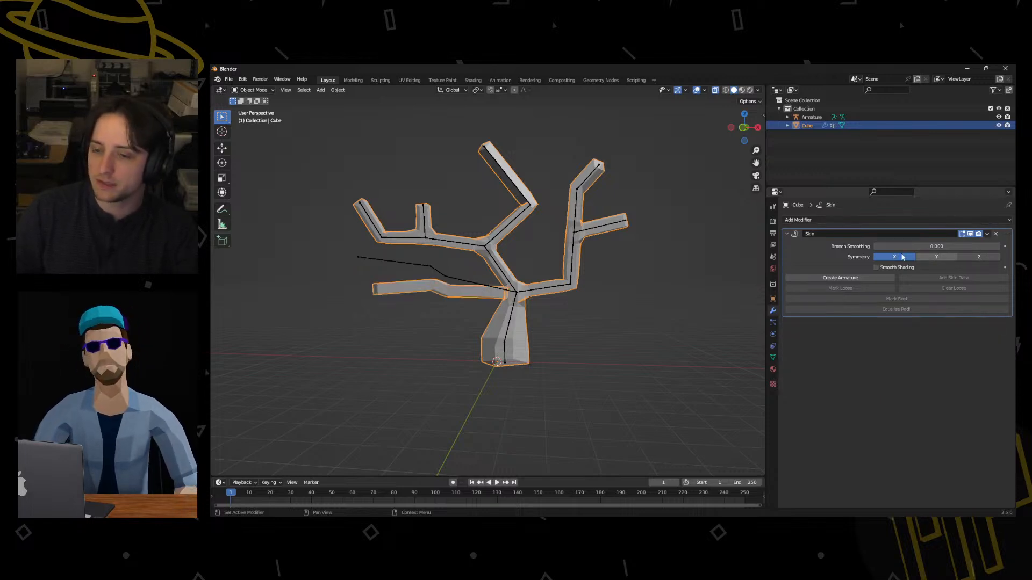
Undo the modifier removals, bone poses and armature creation back to the skinned tree with its Subdivision modifier.
{"action": "left_click", "coordinate": [840, 278]}
{"action": "left_click", "coordinate": [580, 276]}
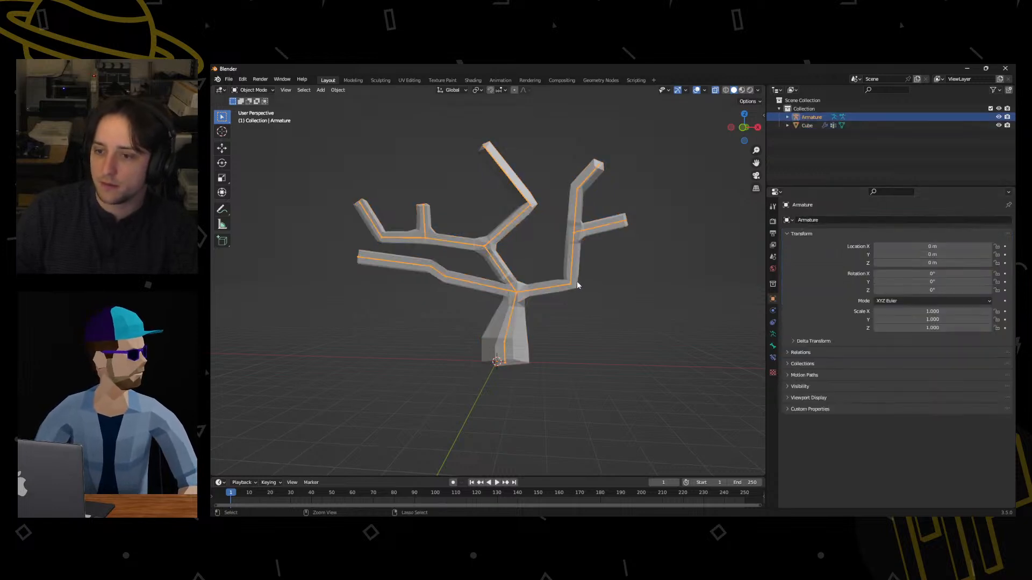
{"action": "key", "text": "ctrl+Tab"}
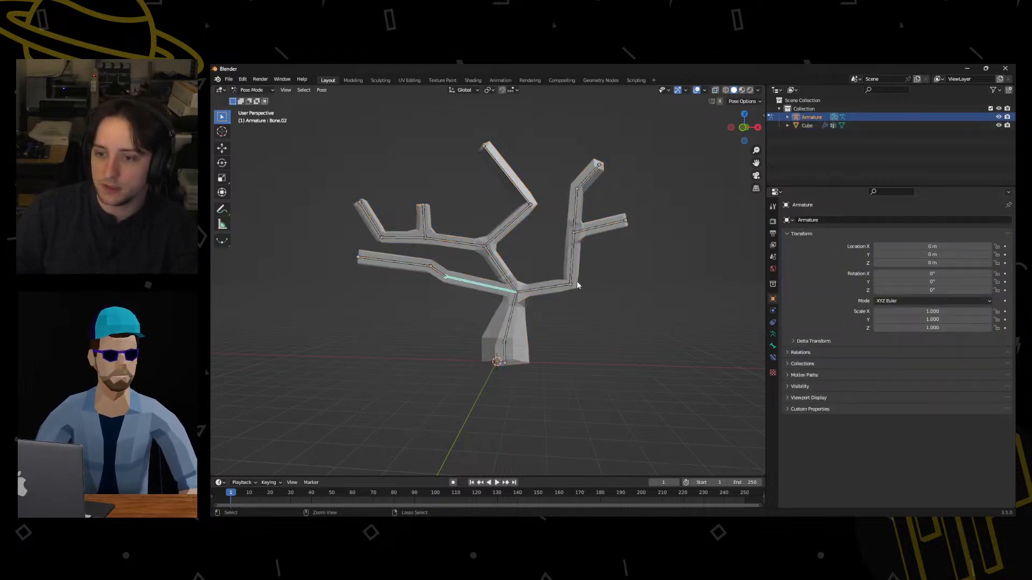
{"action": "key", "text": "ctrl+z"}
{"action": "key", "text": "ctrl+z"}
{"action": "key", "text": "ctrl+z"}
{"action": "key", "text": "ctrl+z"}
{"action": "key", "text": "ctrl+z"}
{"action": "key", "text": "ctrl+z"}
{"action": "key", "text": "ctrl+z"}
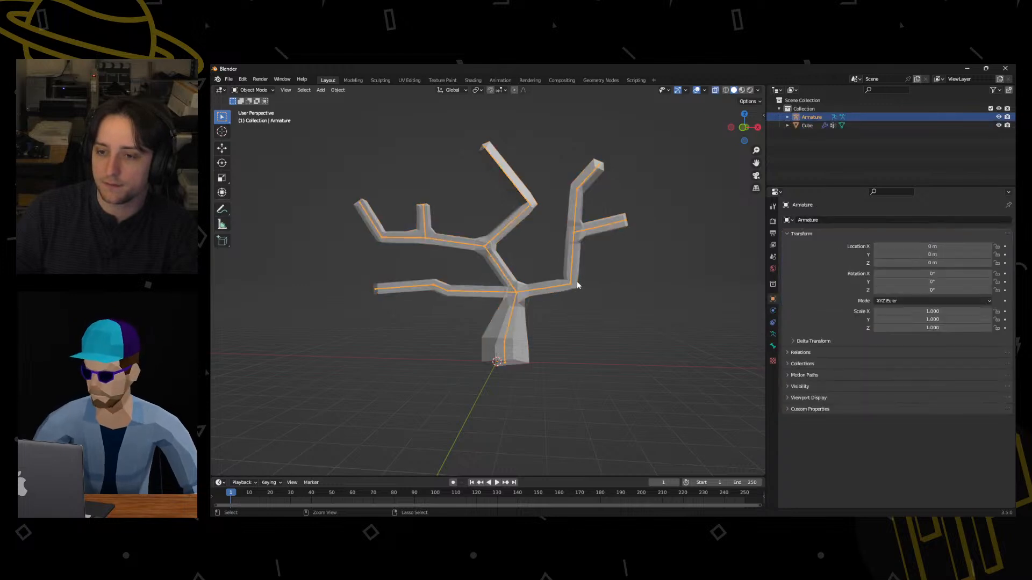
{"action": "key", "text": "ctrl+z"}
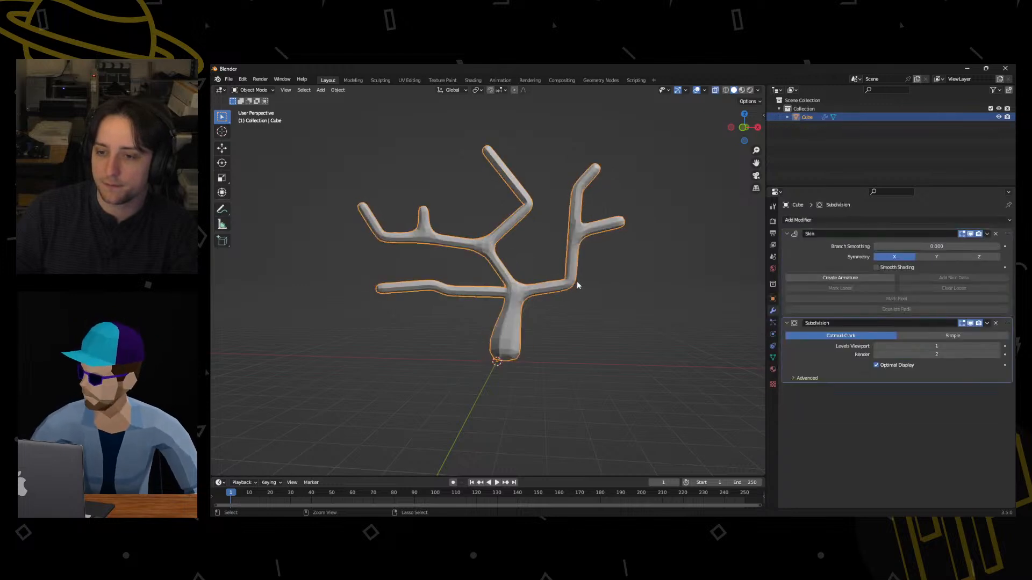
Move the smoothed tree object away from the world origin along the negative X direction.
{"action": "left_click", "coordinate": [829, 220]}
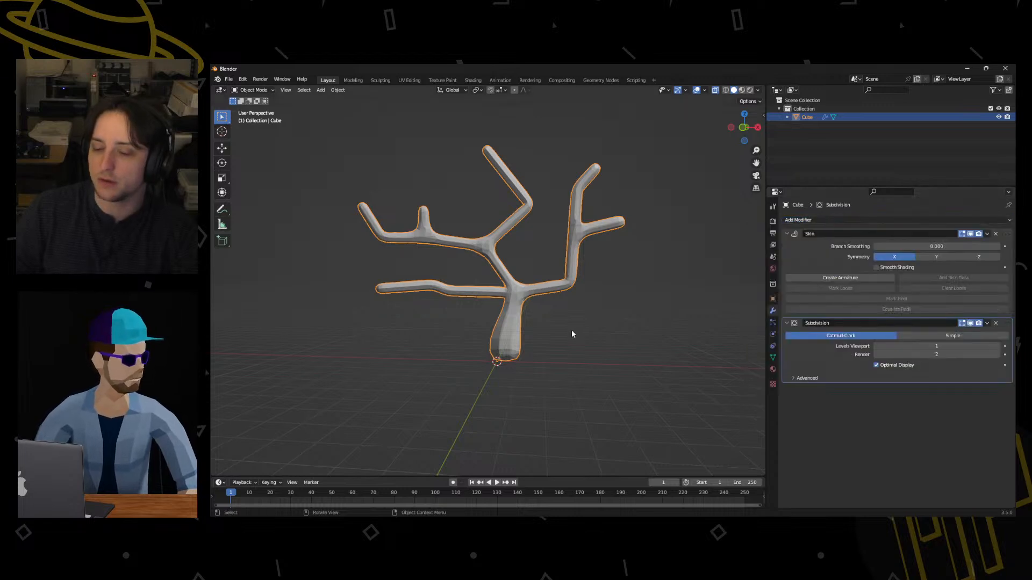
{"action": "middle_click_drag", "start_coordinate": [546, 341], "coordinate": [532, 344]}
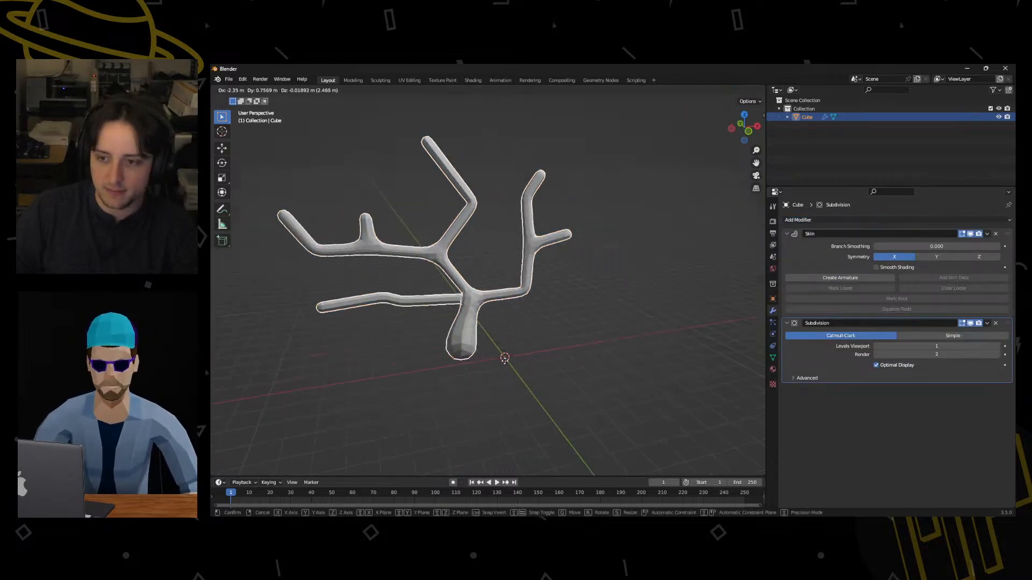
{"action": "key", "text": "g"}
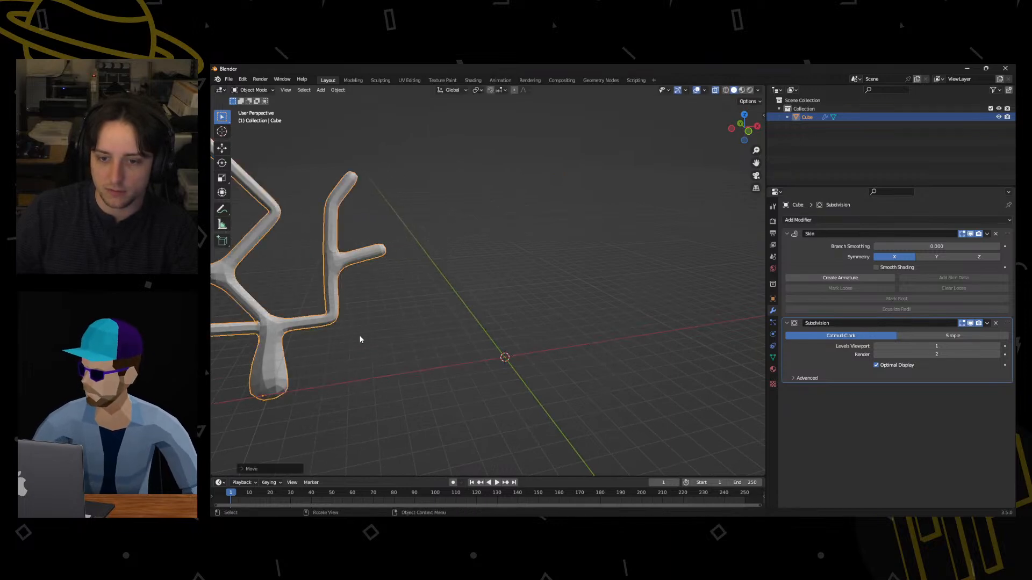
Deselect the tree and add a plane mesh at the world origin.
{"action": "left_click", "coordinate": [481, 326]}
{"action": "middle_click_drag", "start_coordinate": [481, 326], "coordinate": [492, 325]}
{"action": "scroll", "coordinate": [491, 325], "scroll_direction": "up", "scroll_amount": 3}
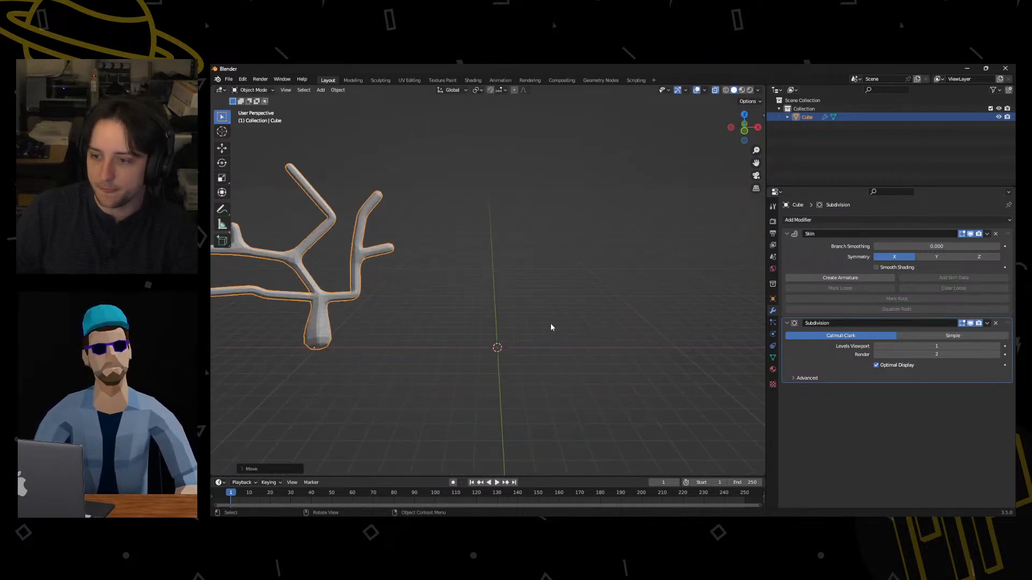
{"action": "key", "text": "shift+s"}
{"action": "key", "text": "Escape"}
{"action": "key", "text": "alt+a"}
{"action": "key", "text": "shift+a"}
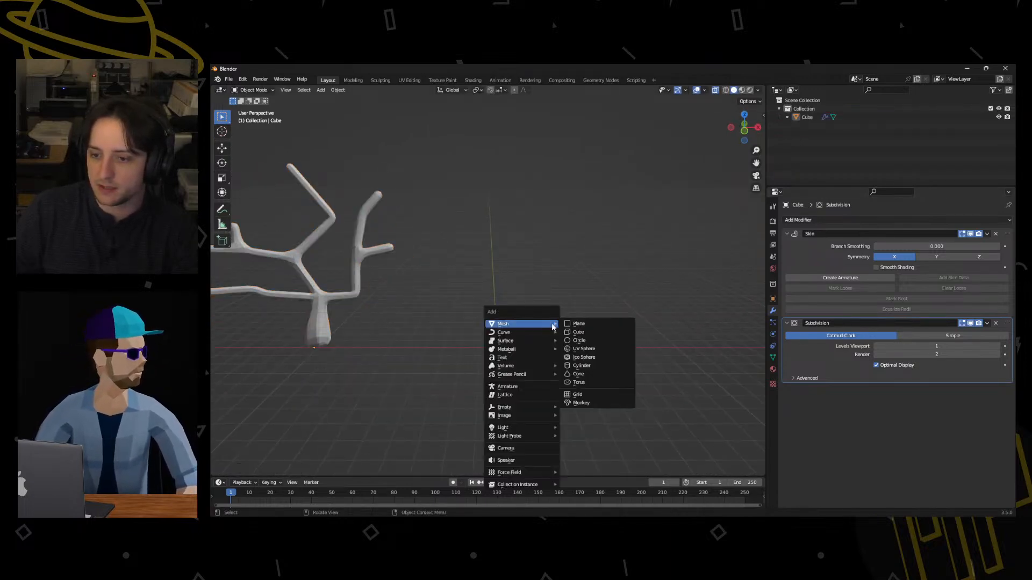
{"action": "left_click", "coordinate": [572, 324]}
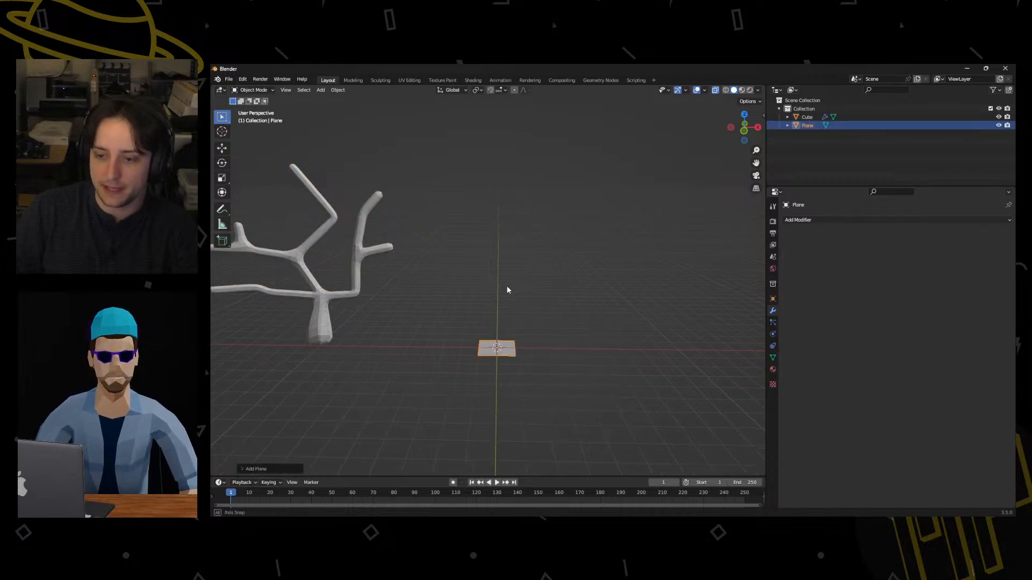
Rotate the new plane upright and raise it above the world origin.
{"action": "middle_click_drag", "start_coordinate": [508, 290], "coordinate": [520, 330]}
{"action": "key", "text": "r"}
{"action": "left_click", "coordinate": [473, 270]}
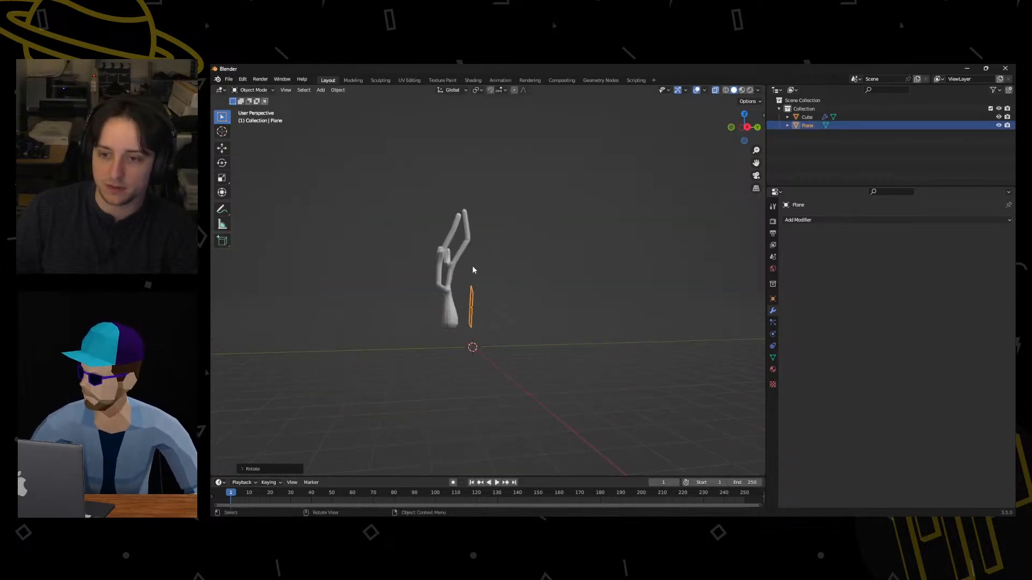
{"action": "middle_click_drag", "start_coordinate": [472, 270], "coordinate": [534, 284]}
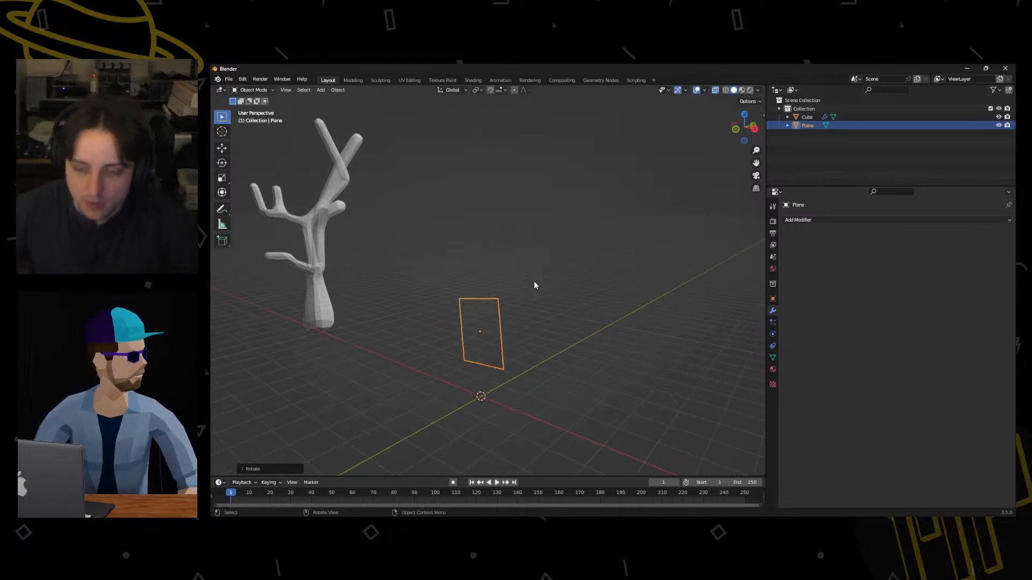
Turn and tilt the upright plane with free trackball rotations until it leans at an oblique angle beside the tree.
{"action": "middle_click_drag", "start_coordinate": [529, 290], "coordinate": [480, 280]}
{"action": "key", "text": "z"}
{"action": "key", "text": "r"}
{"action": "key", "text": "r"}
{"action": "left_click", "coordinate": [473, 284]}
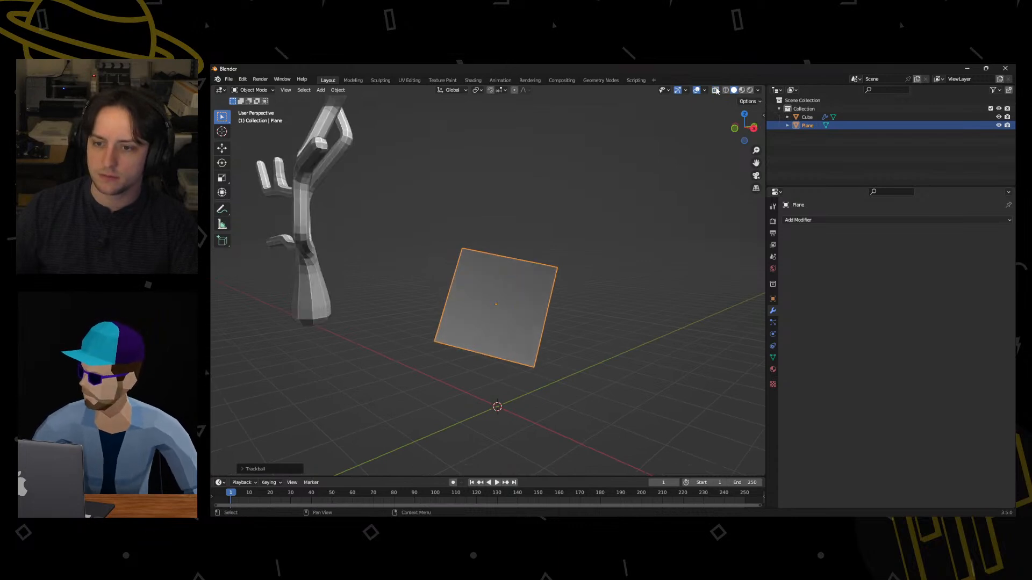
{"action": "middle_click_drag", "start_coordinate": [577, 207], "coordinate": [583, 228]}
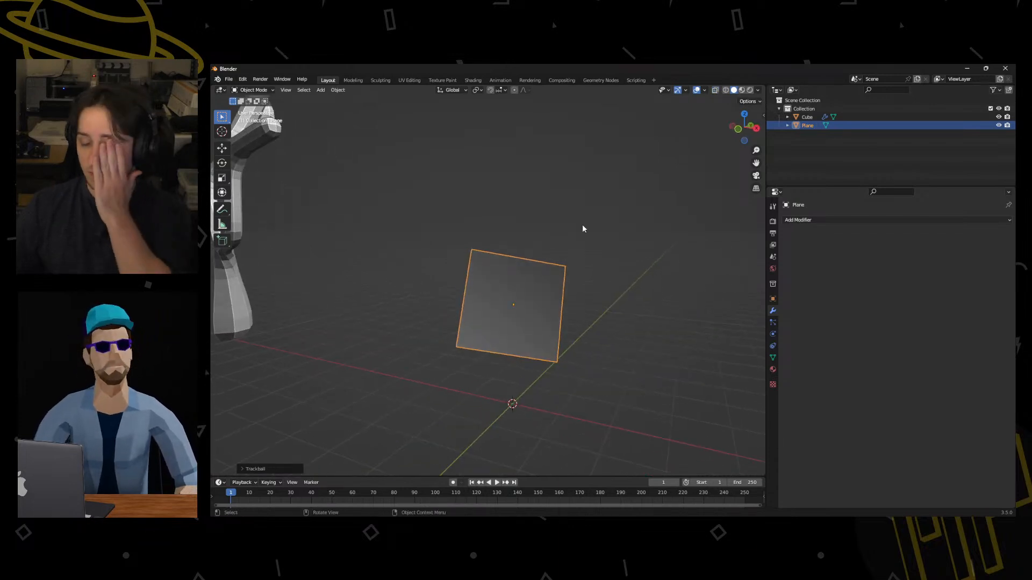
{"action": "left_click", "coordinate": [589, 295]}
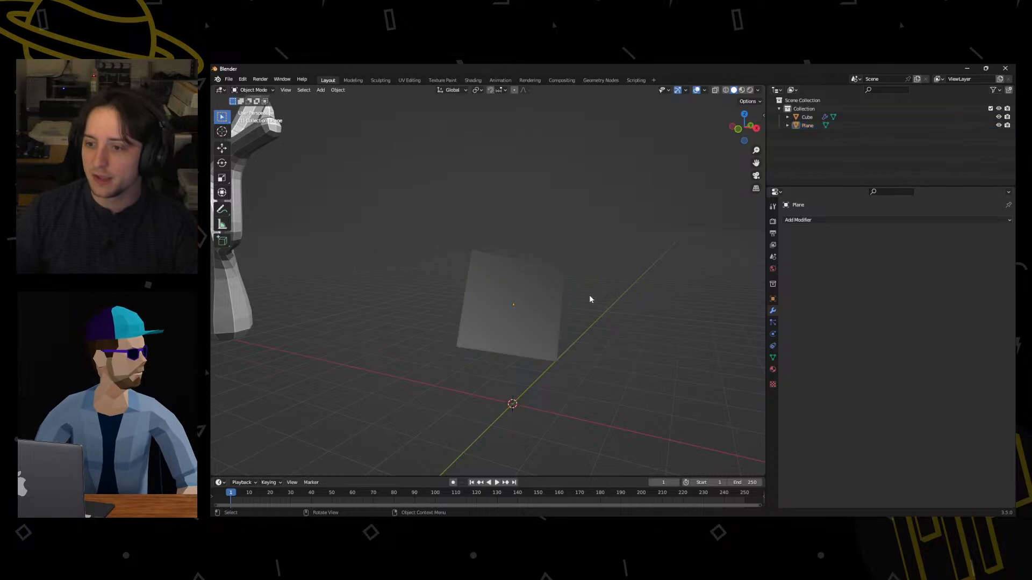
{"action": "key", "text": "ctrl+z"}
{"action": "middle_click_drag", "start_coordinate": [637, 296], "coordinate": [583, 285]}
{"action": "key", "text": "r"}
{"action": "key", "text": "r"}
{"action": "left_click", "coordinate": [537, 286]}
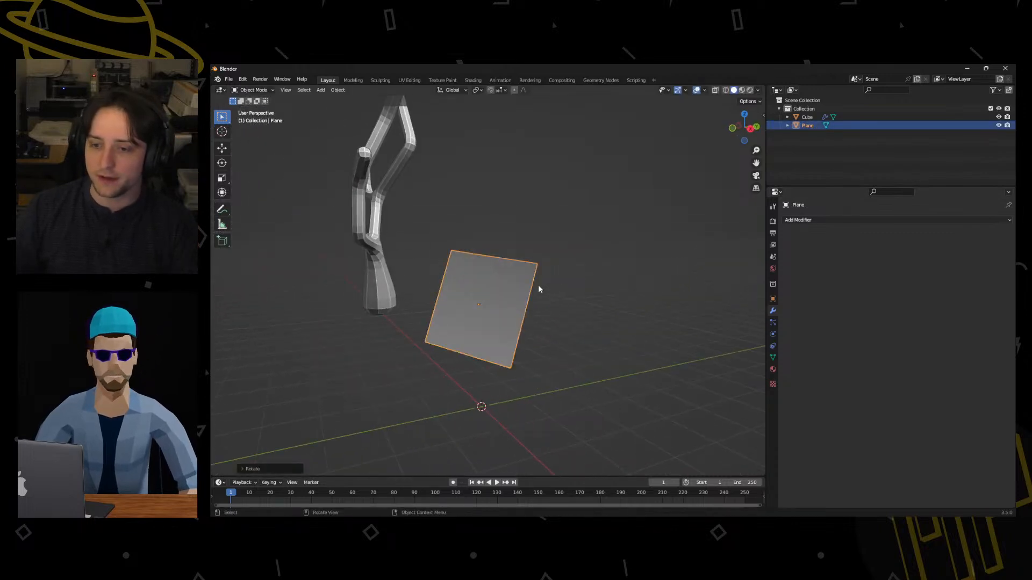
{"action": "key", "text": "r"}
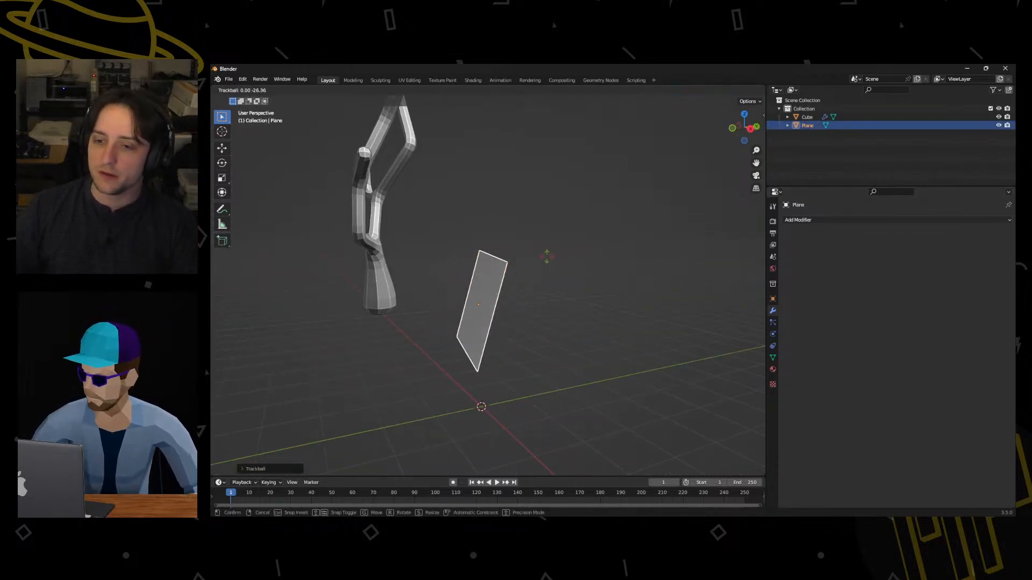
{"action": "left_click", "coordinate": [543, 256]}
Review the available modifiers and examine the tilted plane's thickness edge-on from several angles.
{"action": "left_click", "coordinate": [806, 221]}
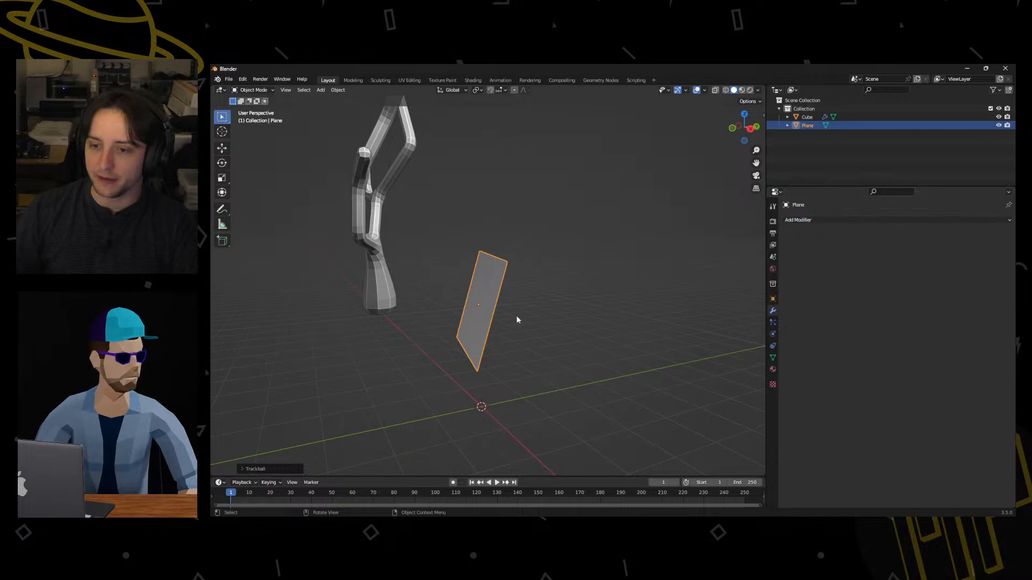
{"action": "left_click", "coordinate": [831, 220]}
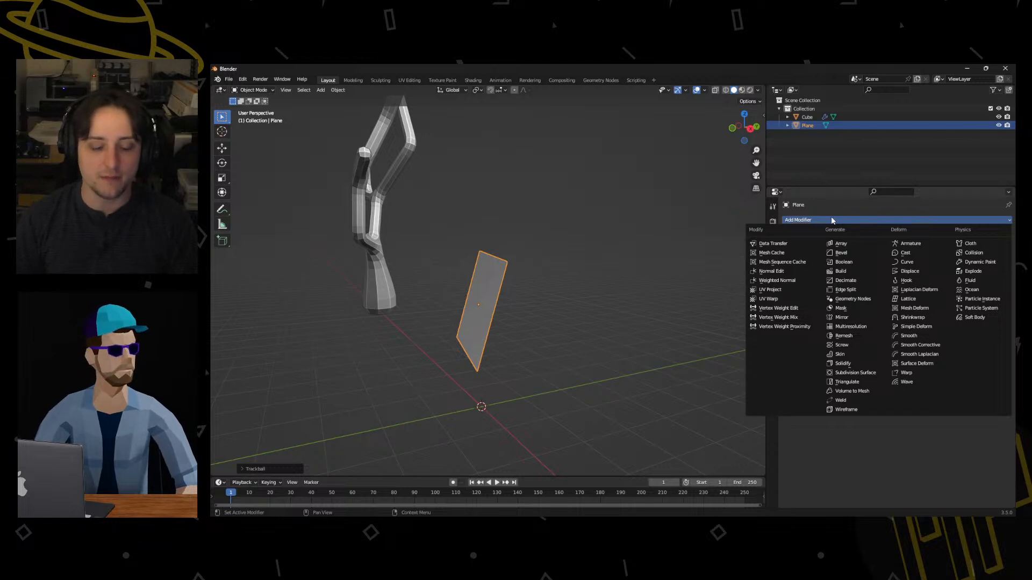
{"action": "left_click", "coordinate": [543, 286]}
{"action": "middle_click_drag", "start_coordinate": [535, 287], "coordinate": [520, 284]}
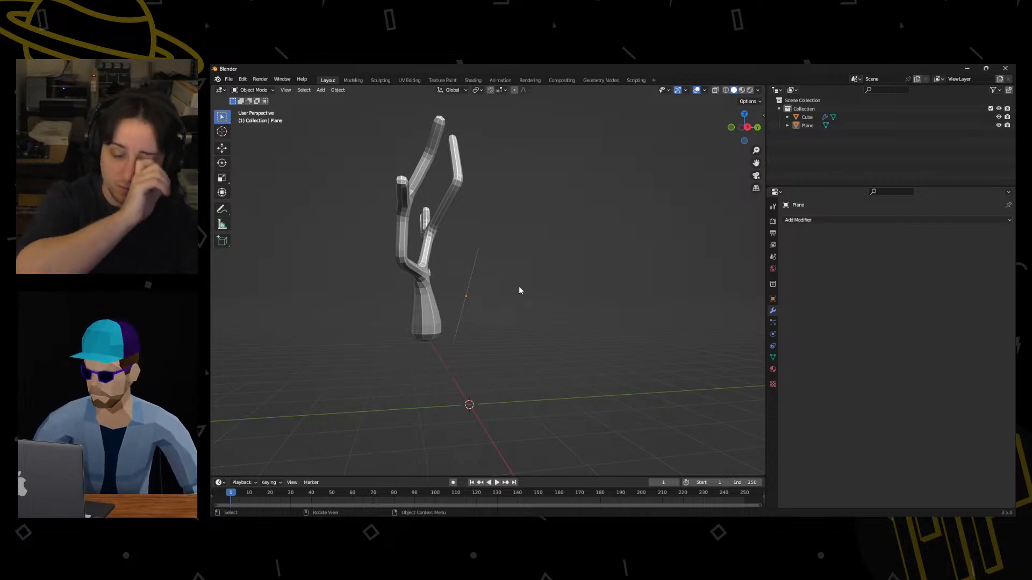
{"action": "mouse_move", "coordinate": [509, 321]}
{"action": "middle_mouse_down"}
{"action": "mouse_move", "coordinate": [521, 295]}
{"action": "mouse_move", "coordinate": [563, 315]}
{"action": "mouse_move", "coordinate": [544, 341]}
{"action": "mouse_move", "coordinate": [517, 325]}
{"action": "middle_mouse_up"}
{"action": "middle_click_drag", "start_coordinate": [503, 313], "coordinate": [506, 313]}
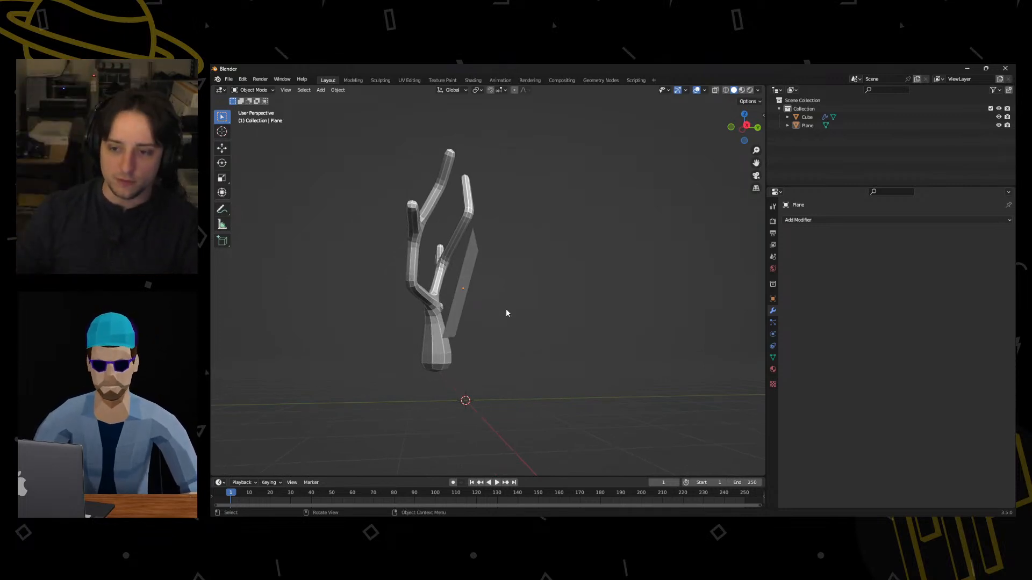
{"action": "middle_click_drag", "start_coordinate": [506, 312], "coordinate": [483, 301]}
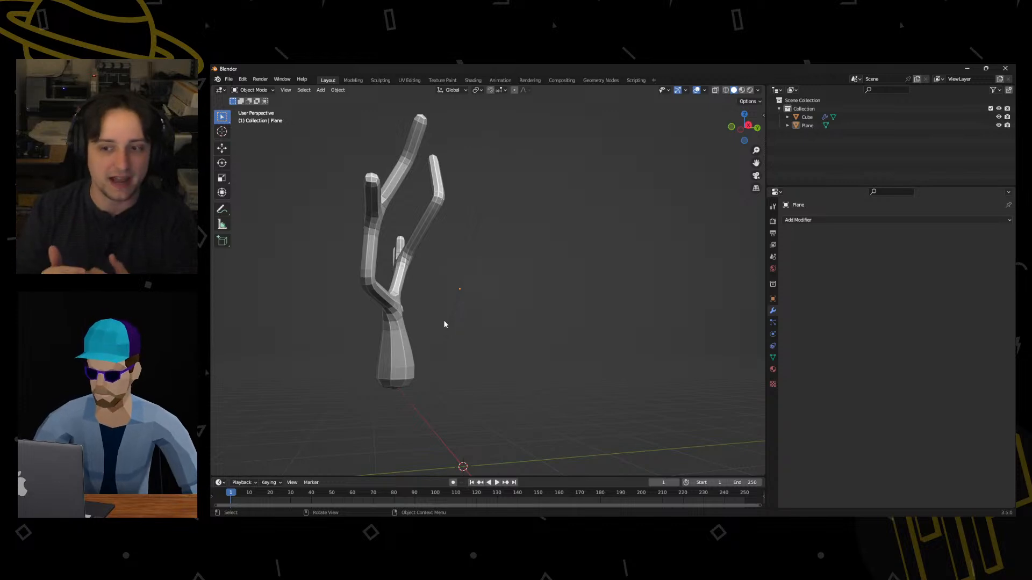
{"action": "middle_click_drag", "start_coordinate": [444, 324], "coordinate": [461, 328]}
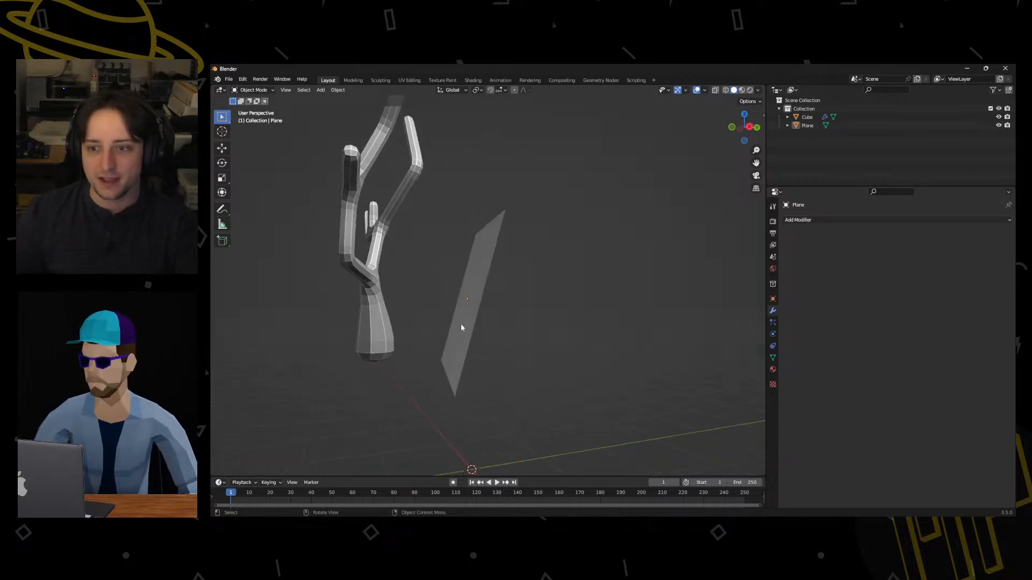
Add a Solidify modifier to the plane and set its thickness to 0.08 m.
{"action": "left_click", "coordinate": [805, 220]}
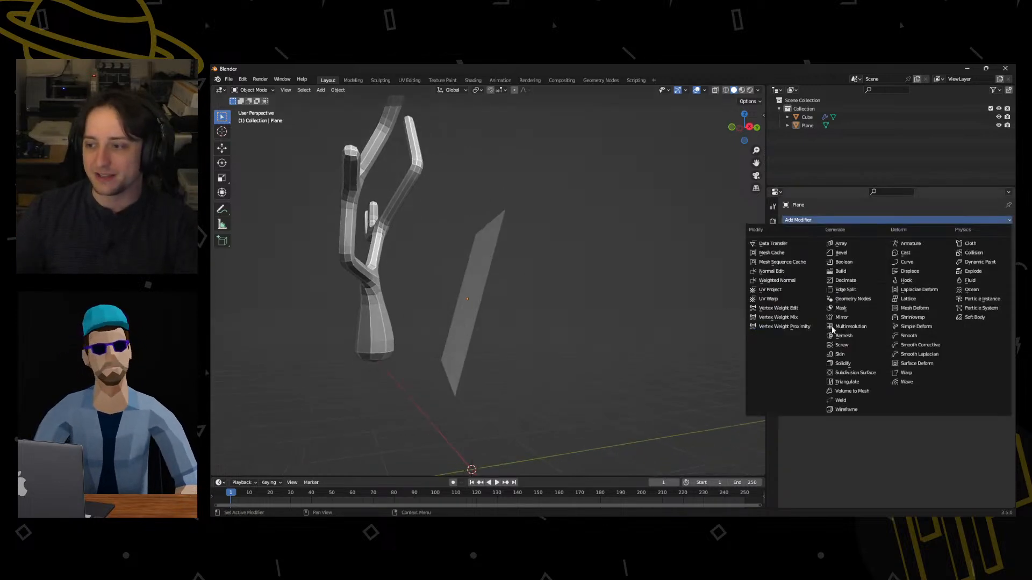
{"action": "left_click", "coordinate": [857, 364]}
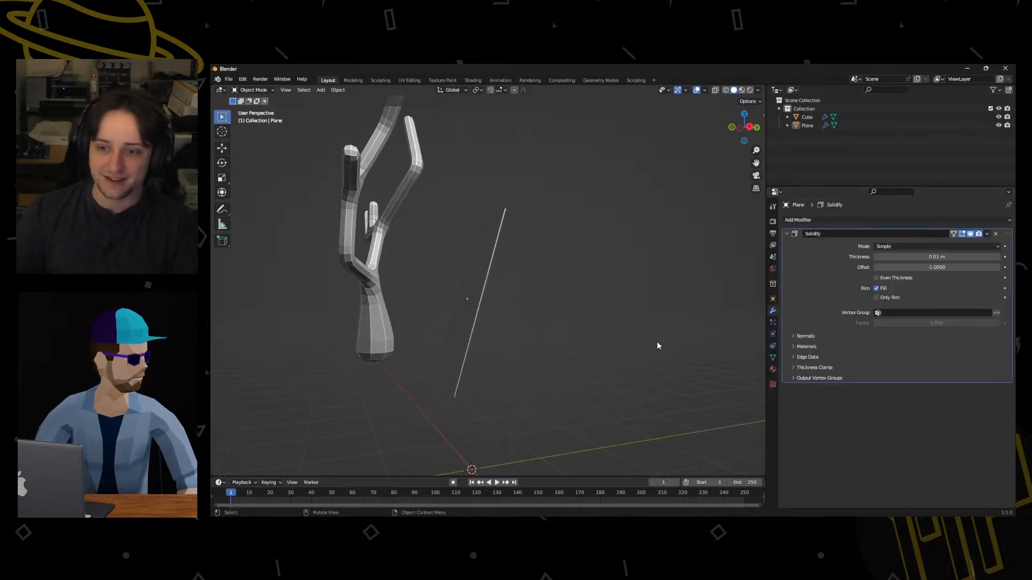
{"action": "middle_click_drag", "start_coordinate": [657, 344], "coordinate": [565, 310]}
{"action": "scroll", "coordinate": [554, 311], "scroll_direction": "up", "scroll_amount": 3}
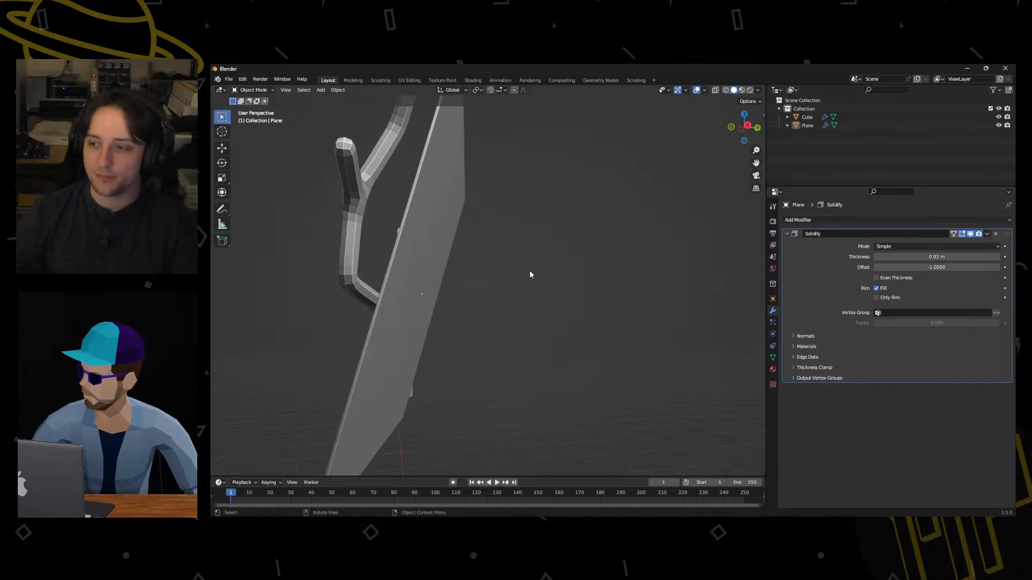
{"action": "middle_click_drag", "start_coordinate": [530, 274], "coordinate": [430, 296]}
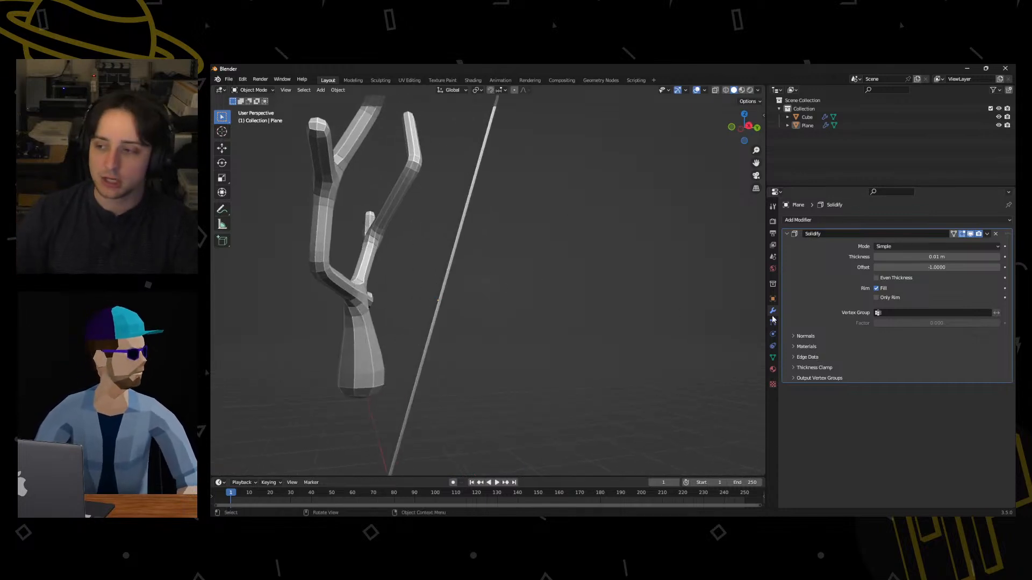
{"action": "middle_click_drag", "start_coordinate": [480, 296], "coordinate": [513, 244]}
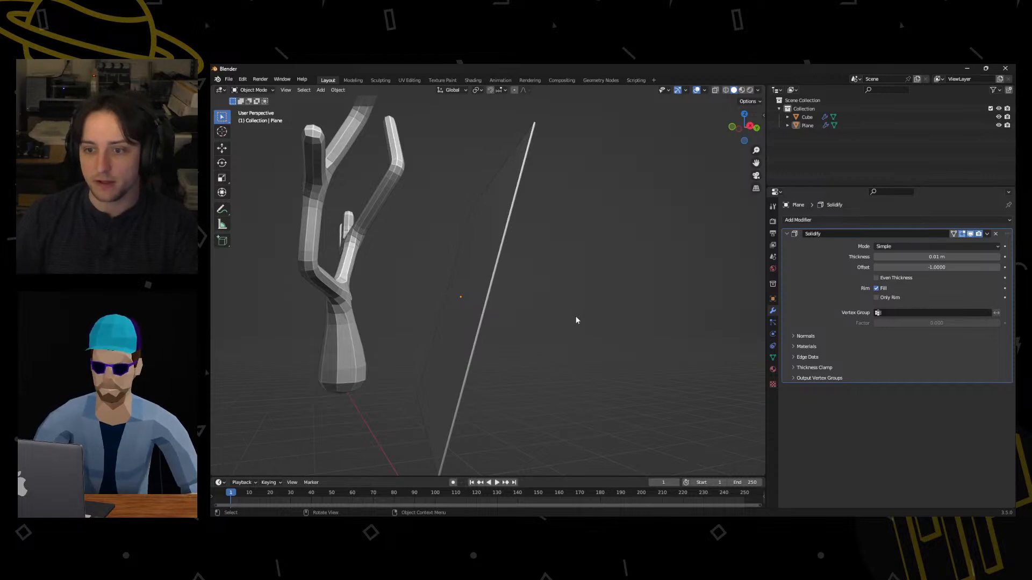
{"action": "left_click", "coordinate": [821, 220]}
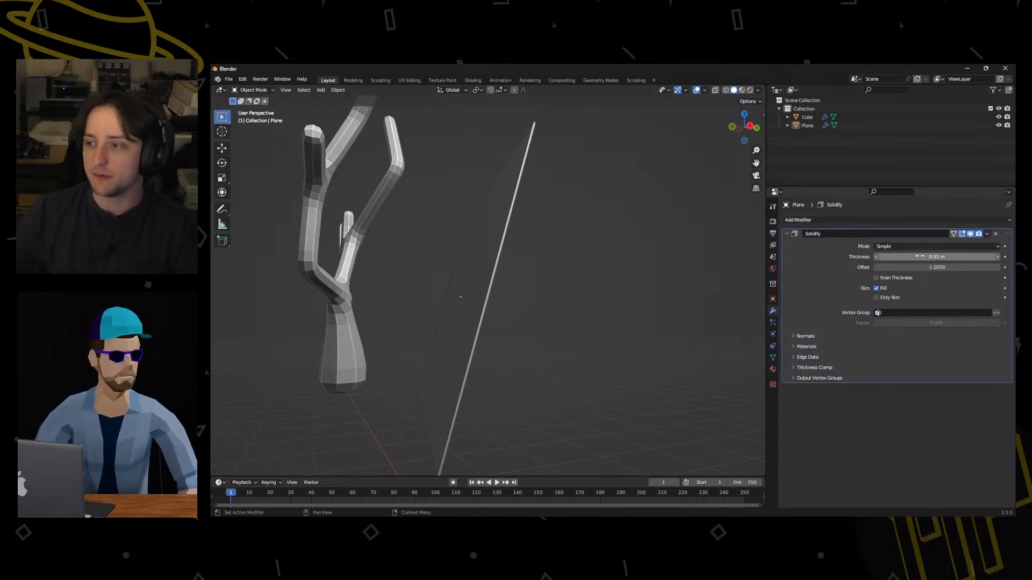
{"action": "left_click_drag", "start_coordinate": [915, 258], "coordinate": [875, 267]}
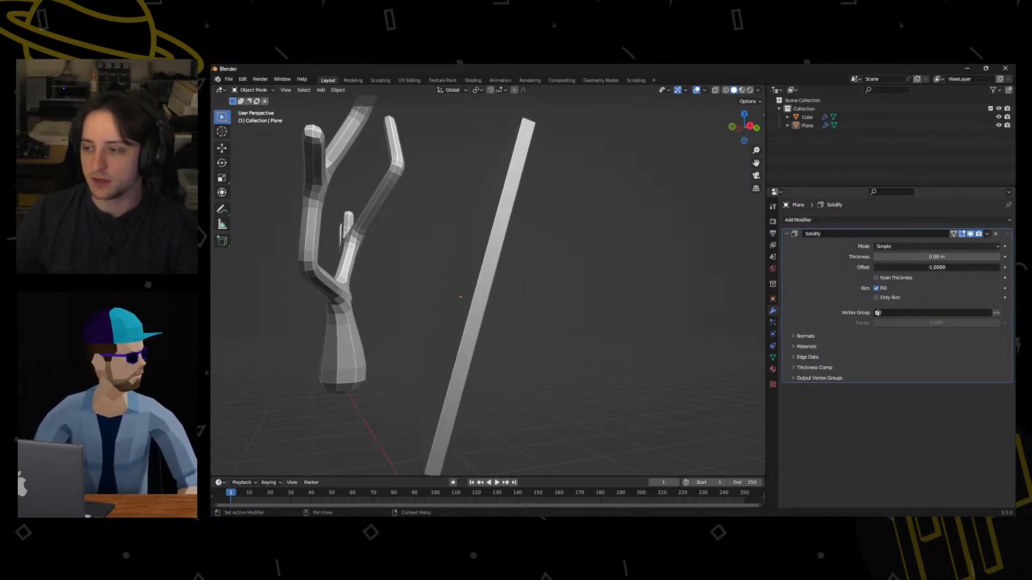
Toggle the Solidify modifier's Fill and Only Rim options to compare their effect, restoring each to its original state.
{"action": "left_click", "coordinate": [876, 288]}
{"action": "left_click", "coordinate": [876, 288]}
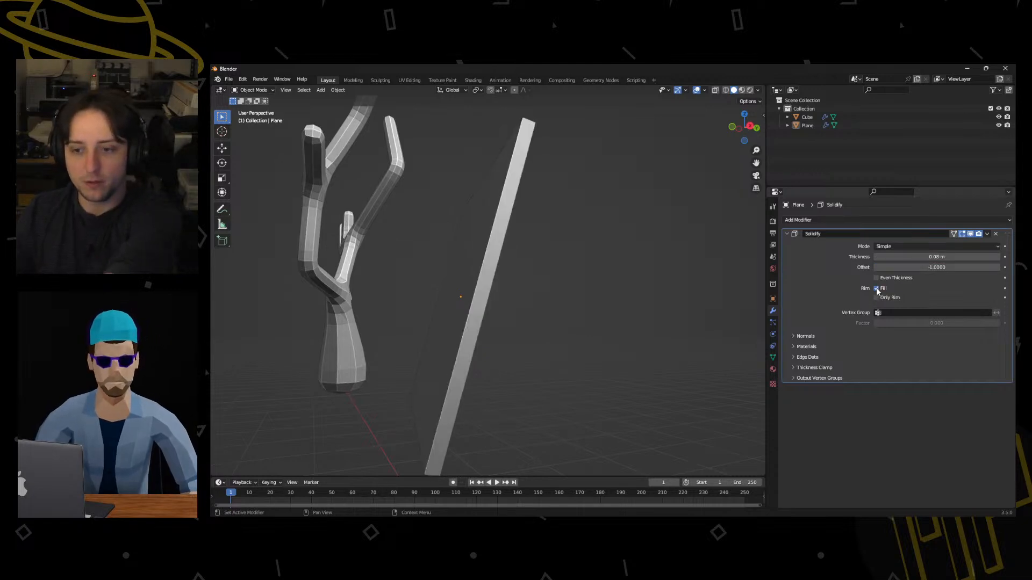
{"action": "left_click", "coordinate": [876, 297]}
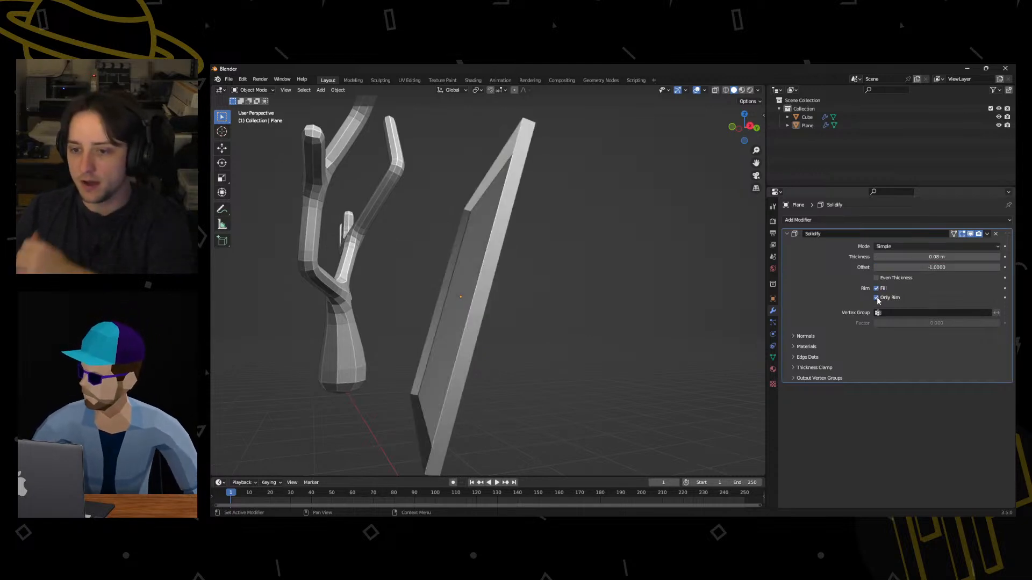
{"action": "middle_click_drag", "start_coordinate": [688, 328], "coordinate": [561, 336]}
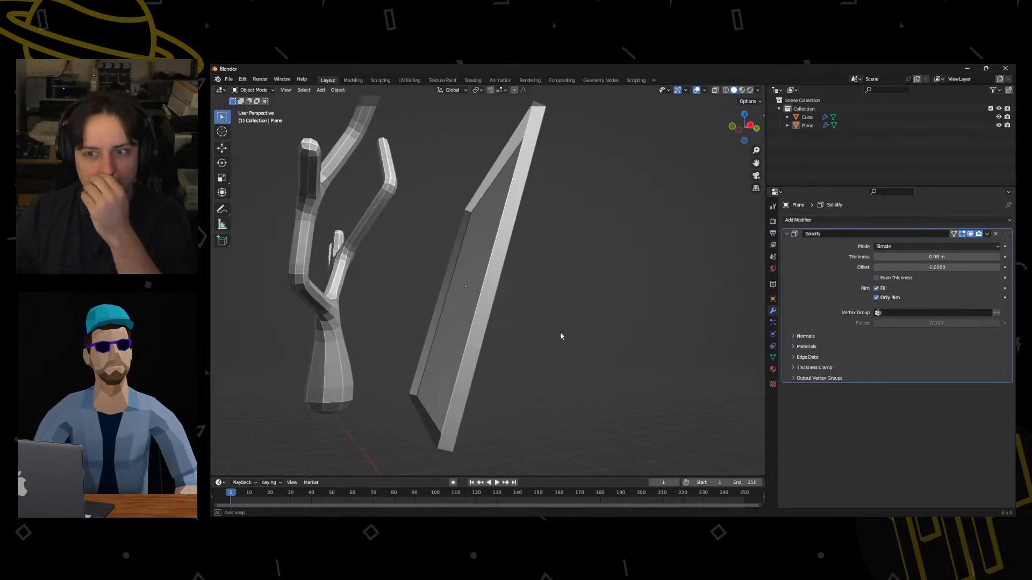
{"action": "left_click", "coordinate": [877, 297]}
{"action": "left_click", "coordinate": [876, 278]}
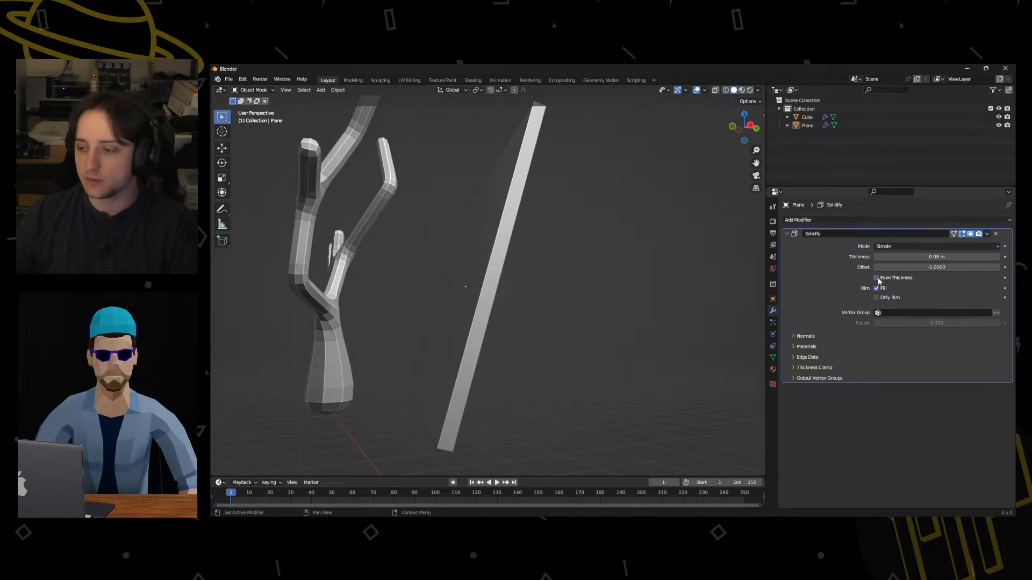
Examine the Solidify modifier's Normals, Materials, Edge Data, Thickness Clamp and Output Vertex Groups settings.
{"action": "left_click", "coordinate": [813, 333]}
{"action": "left_click", "coordinate": [813, 333]}
{"action": "left_click", "coordinate": [812, 349]}
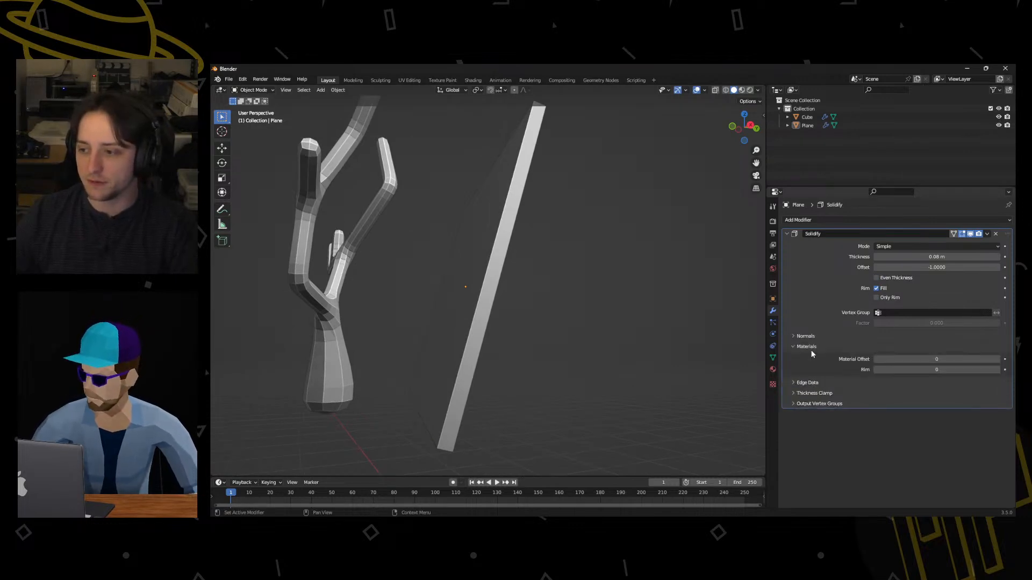
{"action": "left_click", "coordinate": [808, 345]}
{"action": "left_click", "coordinate": [807, 356]}
{"action": "left_click", "coordinate": [808, 357]}
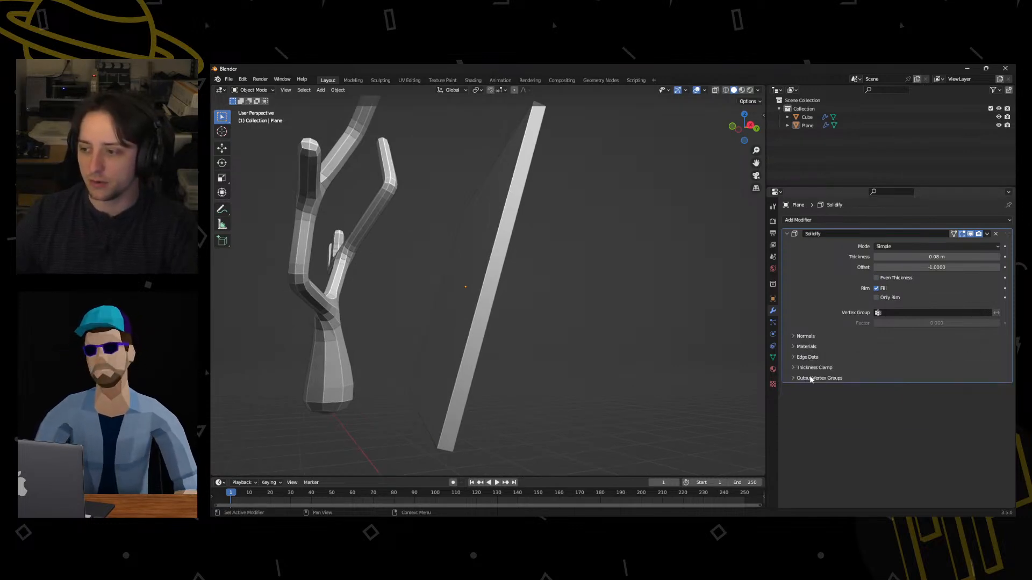
{"action": "left_click", "coordinate": [801, 368]}
{"action": "left_click", "coordinate": [801, 368]}
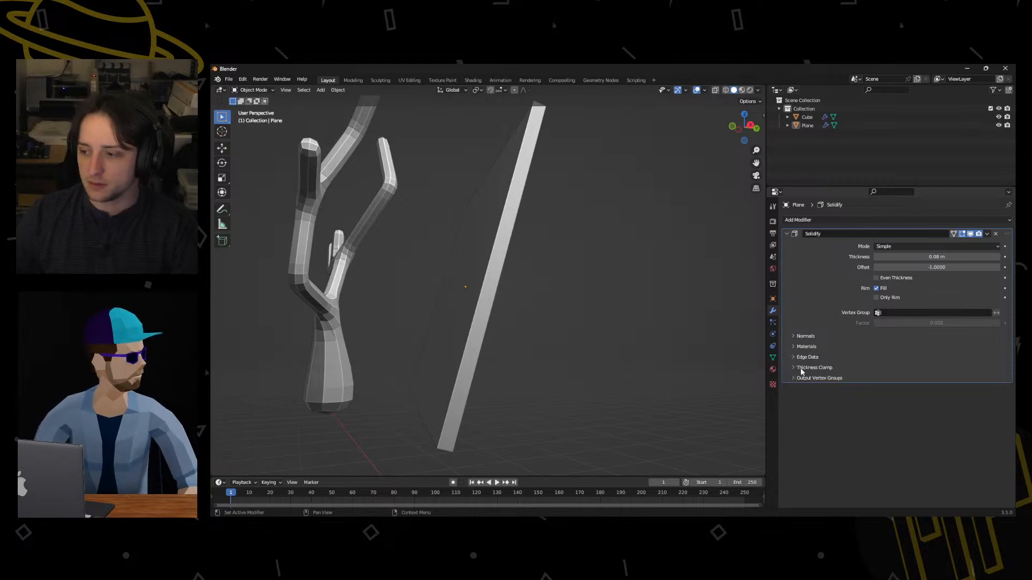
{"action": "left_click", "coordinate": [806, 356]}
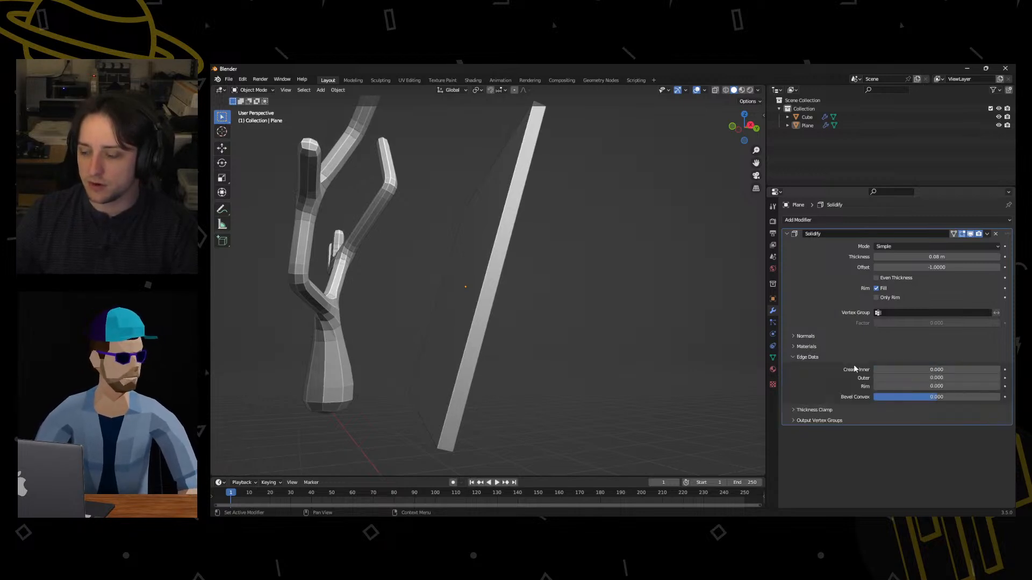
{"action": "left_click", "coordinate": [808, 358]}
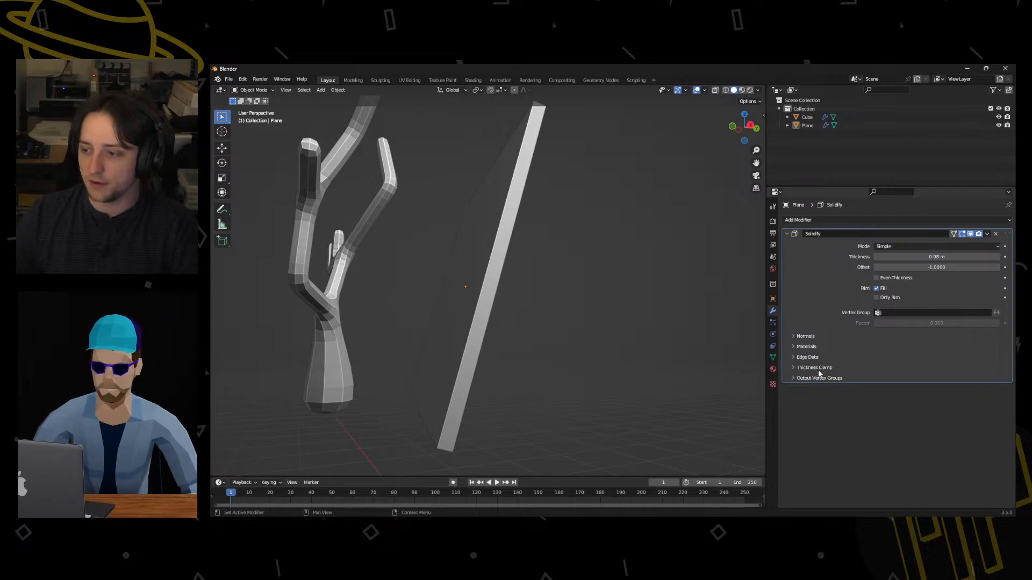
{"action": "left_click", "coordinate": [806, 369]}
{"action": "left_click", "coordinate": [805, 368]}
{"action": "left_click", "coordinate": [813, 378]}
{"action": "left_click", "coordinate": [812, 377]}
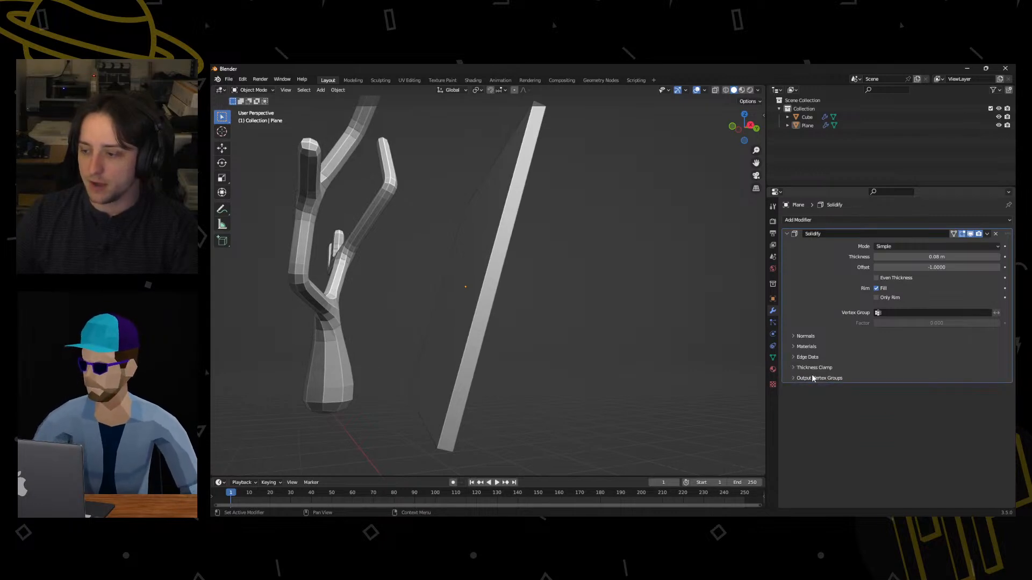
{"action": "left_click", "coordinate": [813, 378]}
{"action": "left_click", "coordinate": [828, 379]}
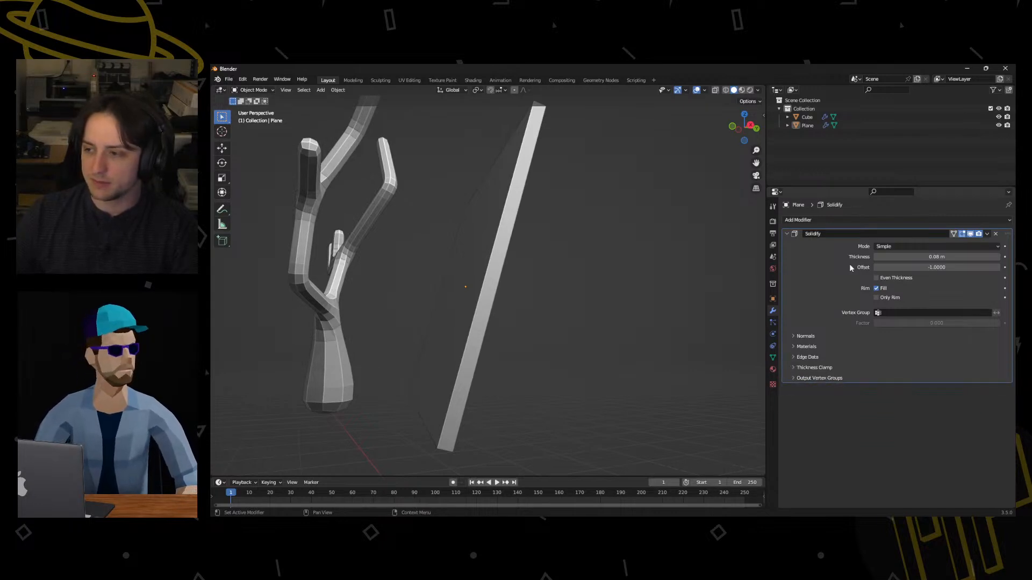
Set the plane's Solidify modifier mode to Complex and its thickness to 0.27 m.
{"action": "left_click", "coordinate": [891, 247]}
{"action": "left_click", "coordinate": [891, 247]}
{"action": "left_click", "coordinate": [891, 247]}
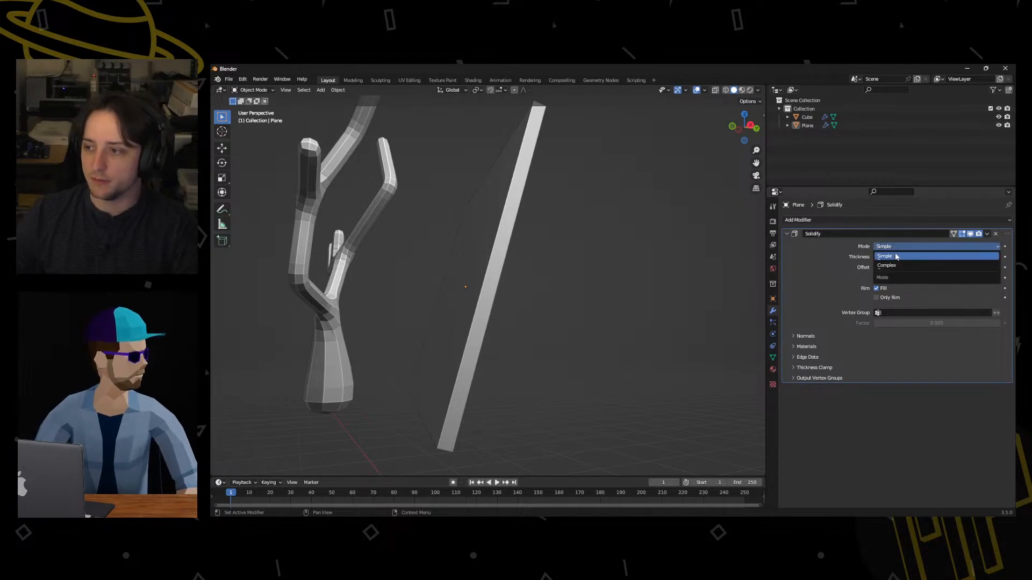
{"action": "left_click", "coordinate": [891, 265]}
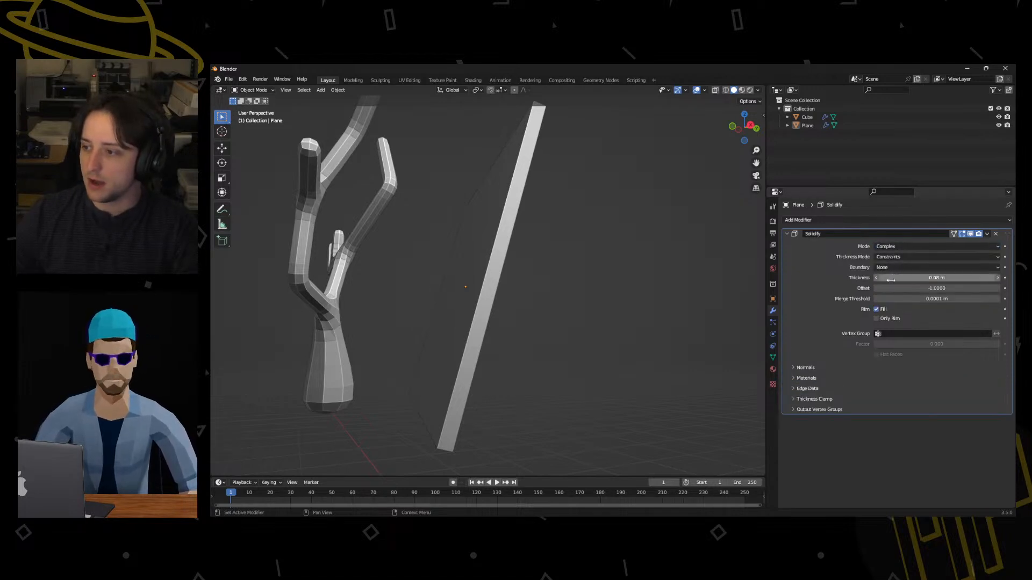
{"action": "middle_click_drag", "start_coordinate": [694, 353], "coordinate": [654, 389]}
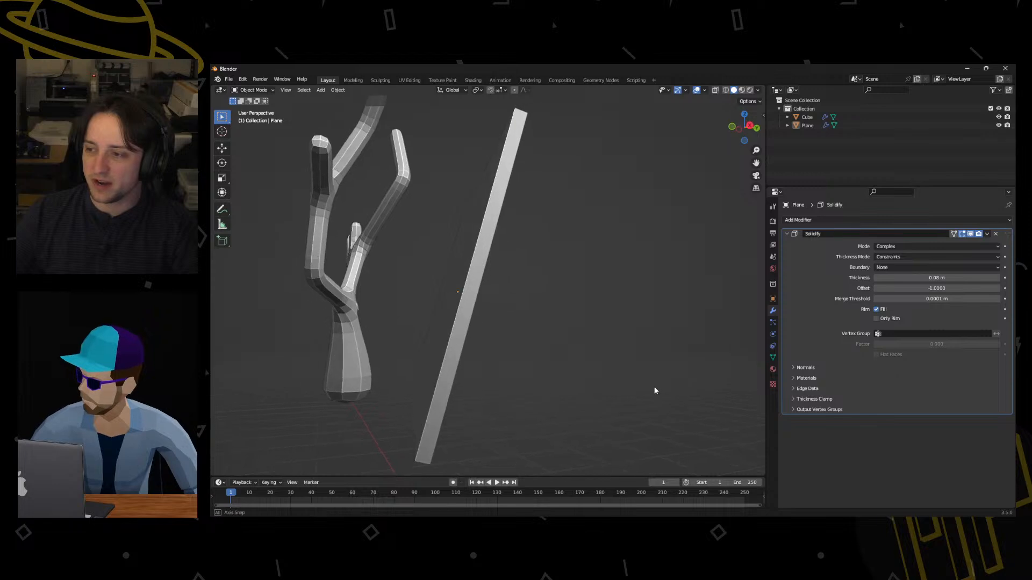
{"action": "mouse_move", "coordinate": [904, 282]}
{"action": "left_mouse_down"}
{"action": "mouse_move", "coordinate": [951, 281]}
{"action": "mouse_move", "coordinate": [903, 280]}
{"action": "left_mouse_up"}
{"action": "left_click", "coordinate": [902, 280]}
{"action": "key", "text": "Return"}
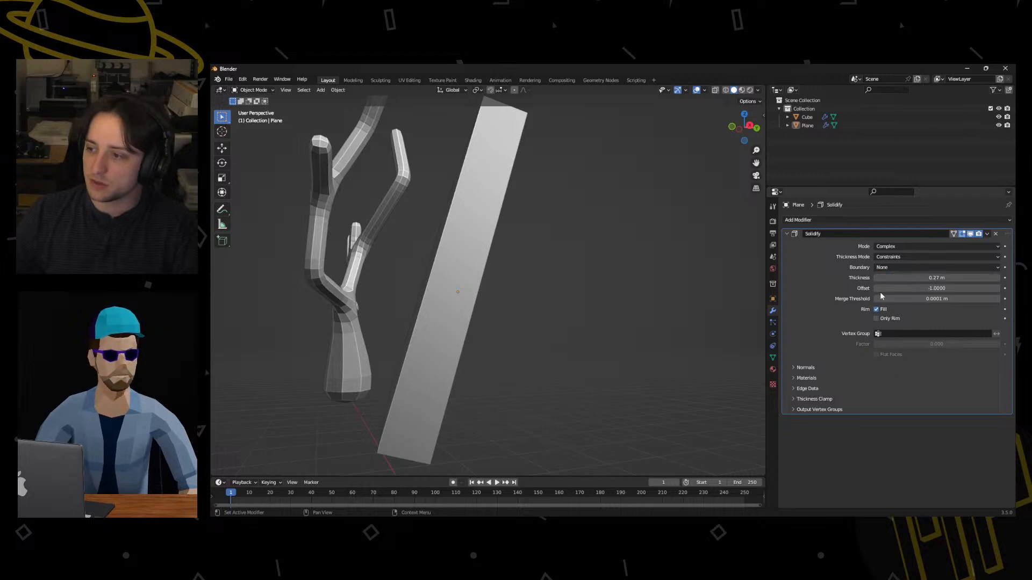
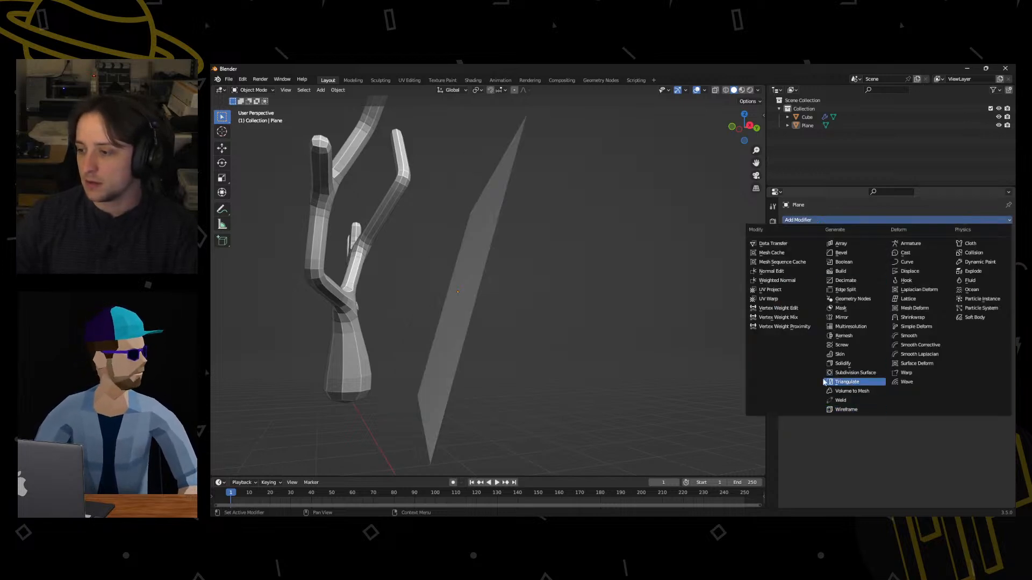
Select the Skin modifier tree and collapse its Skin modifier settings to focus on the Subdivision modifier.
{"action": "left_click", "coordinate": [322, 311]}
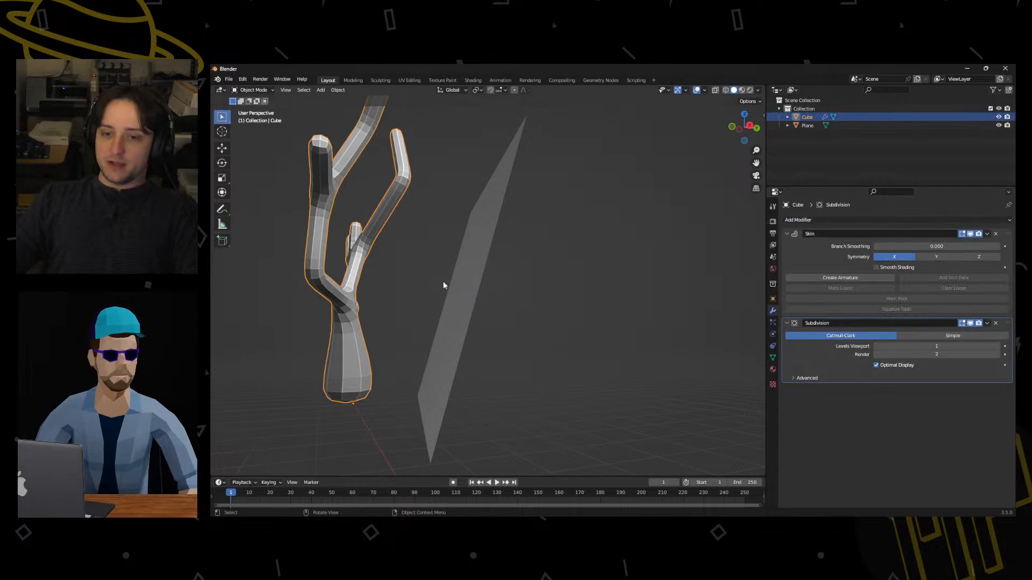
{"action": "middle_click_drag", "start_coordinate": [534, 308], "coordinate": [575, 340]}
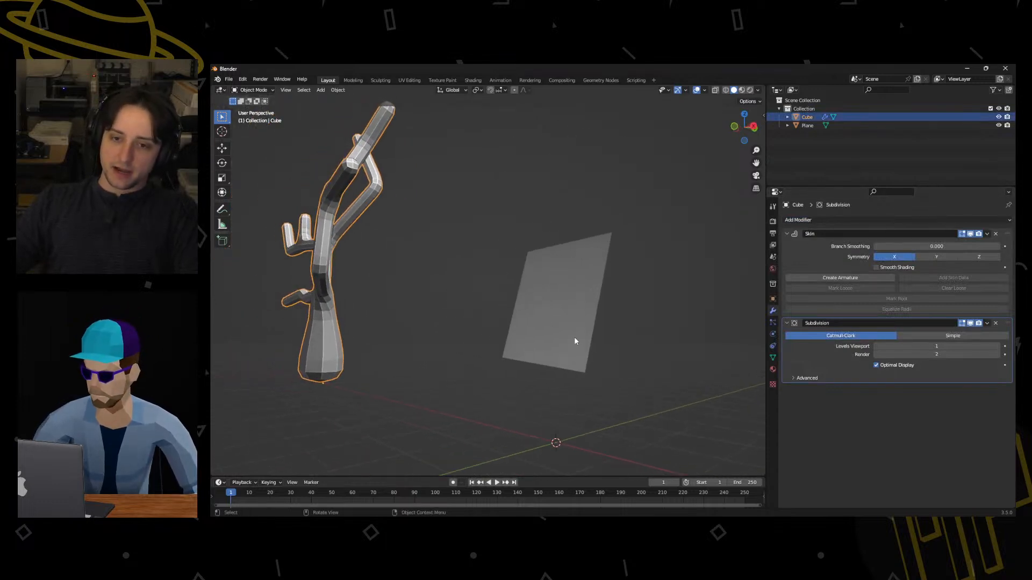
{"action": "scroll", "coordinate": [648, 338], "scroll_direction": "down", "scroll_amount": 4}
{"action": "middle_click_drag", "start_coordinate": [478, 318], "coordinate": [709, 301]}
{"action": "scroll", "coordinate": [594, 307], "scroll_direction": "up", "scroll_amount": 1}
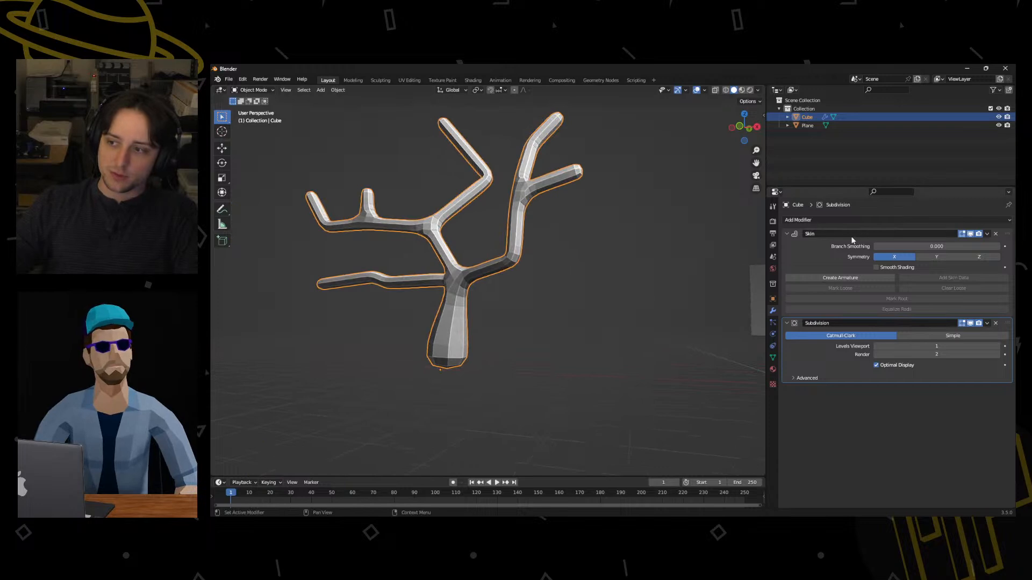
{"action": "left_click", "coordinate": [787, 234]}
{"action": "middle_click_drag", "start_coordinate": [447, 293], "coordinate": [535, 292], "text": "shift"}
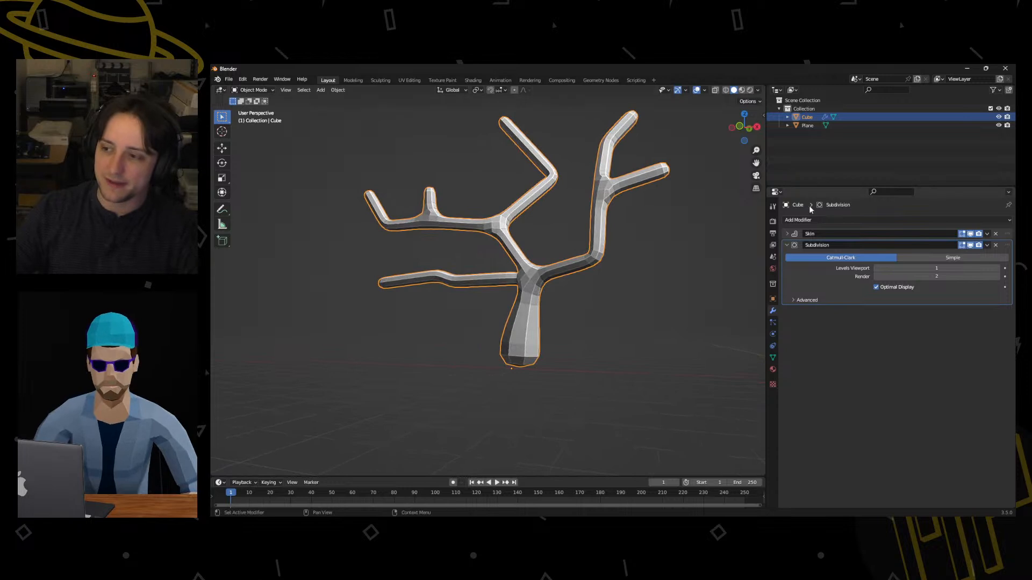
{"action": "scroll", "coordinate": [533, 323], "scroll_direction": "up", "scroll_amount": 4}
{"action": "scroll", "coordinate": [543, 319], "scroll_direction": "down", "scroll_amount": 2}
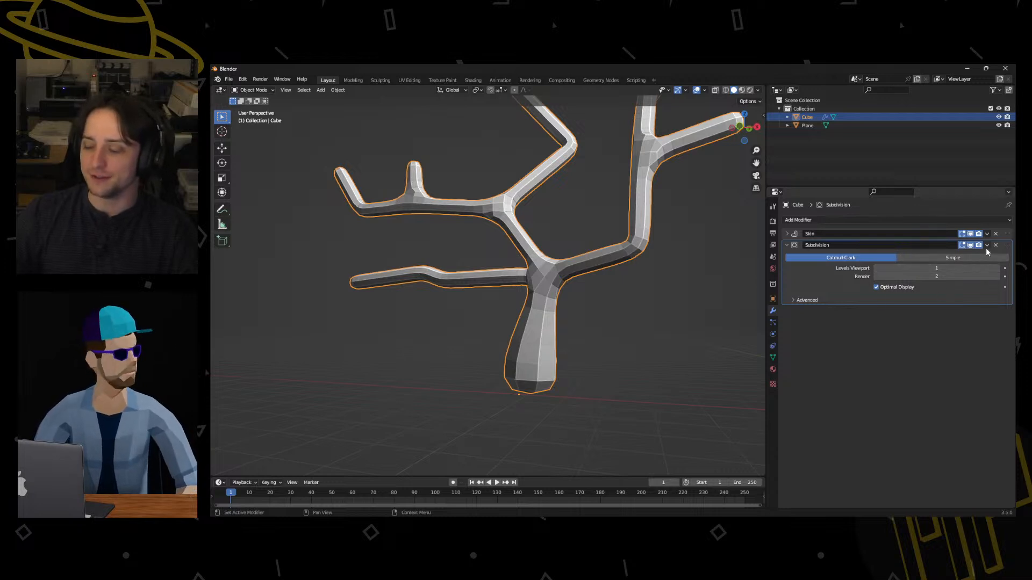
Compare the Subdivision modifier's Simple and Catmull-Clark types on the tree, finishing on Catmull-Clark.
{"action": "left_click", "coordinate": [907, 259]}
{"action": "left_click", "coordinate": [840, 258]}
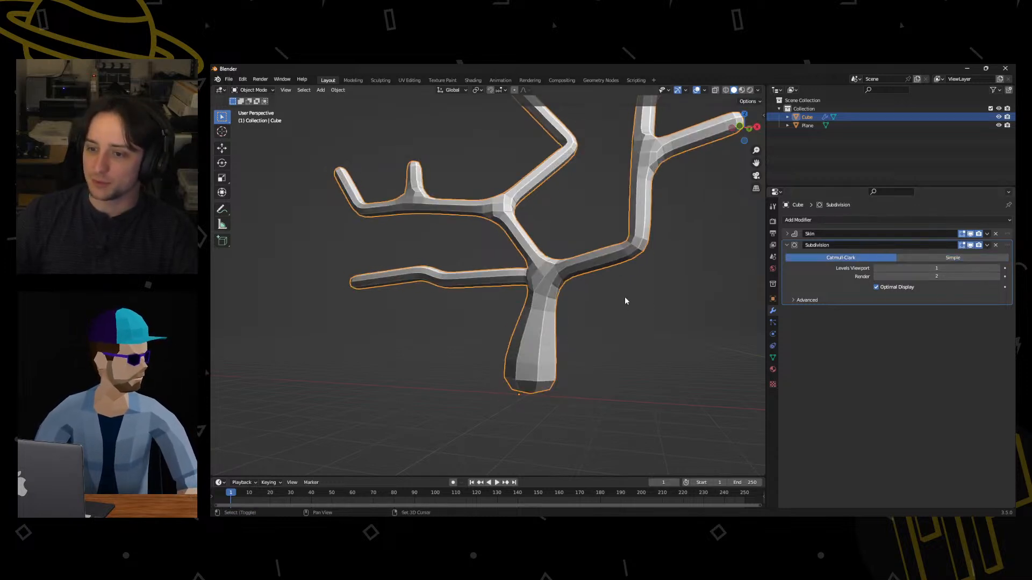
{"action": "middle_click_drag", "start_coordinate": [625, 296], "coordinate": [570, 328]}
{"action": "left_click", "coordinate": [946, 258]}
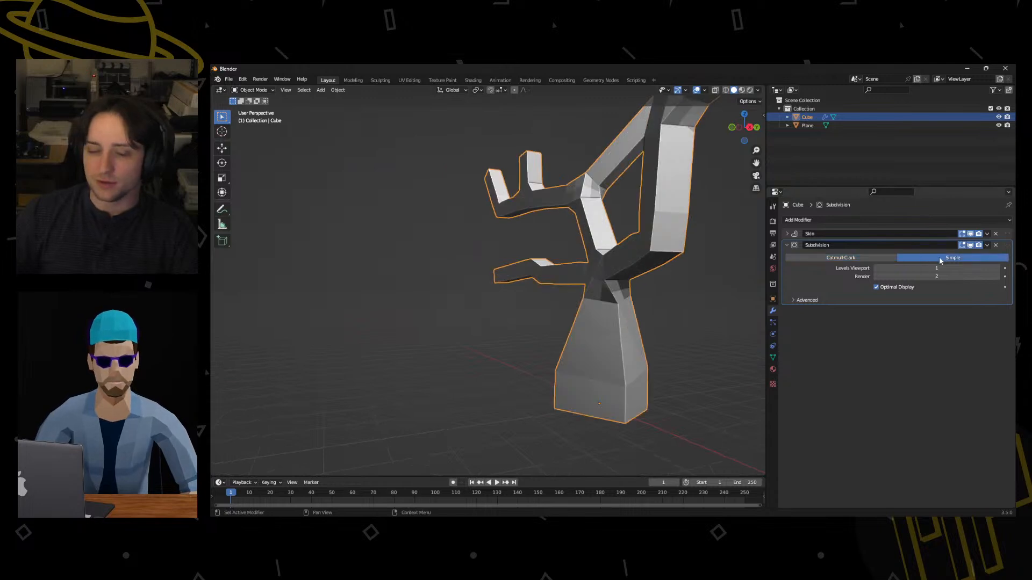
{"action": "left_click", "coordinate": [860, 258]}
{"action": "left_click", "coordinate": [920, 259]}
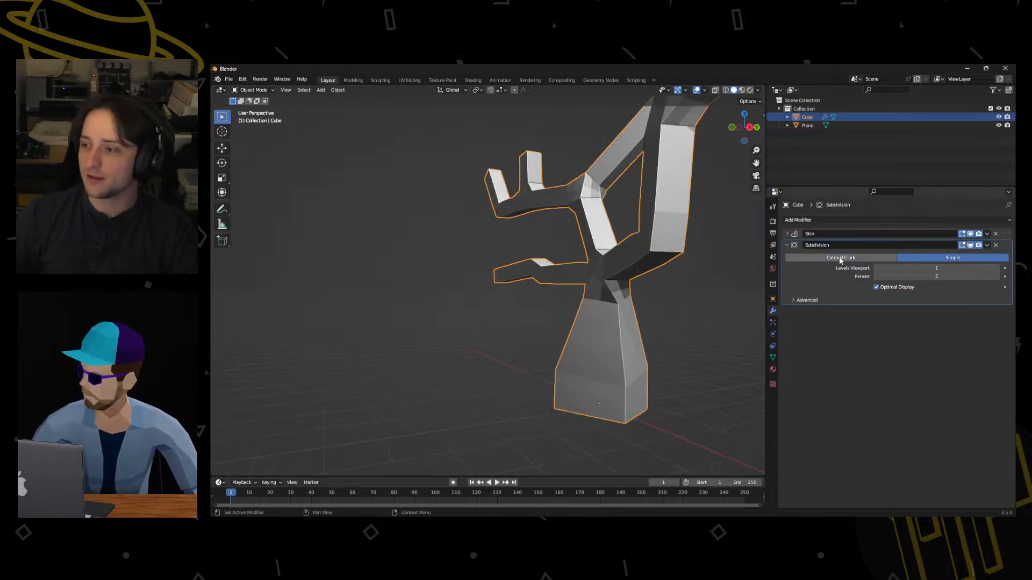
{"action": "left_click", "coordinate": [840, 259]}
{"action": "middle_click_drag", "start_coordinate": [470, 282], "coordinate": [568, 316]}
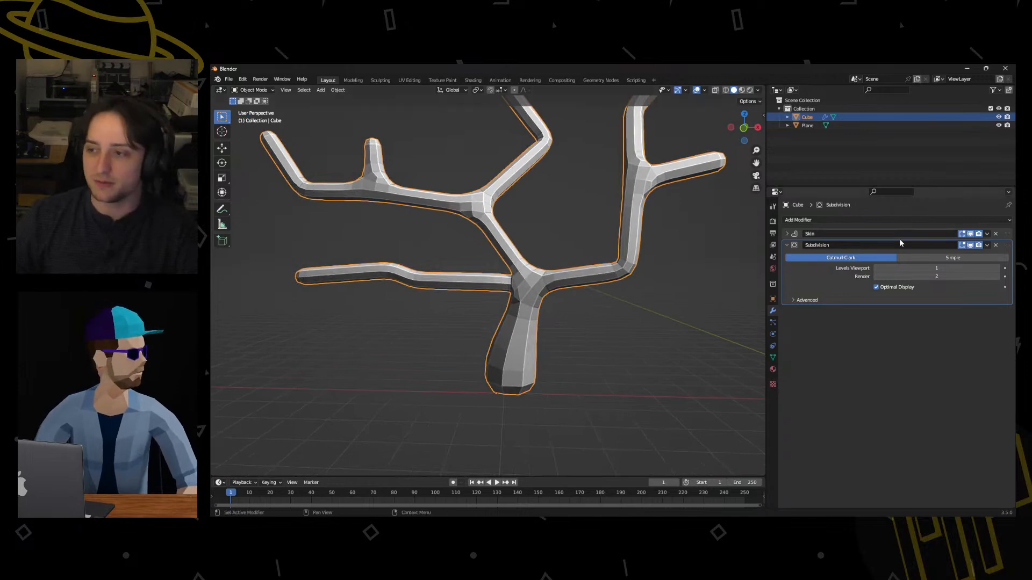
Toggle the Subdivision modifier's viewport display repeatedly to compare the tree with and without subdivision.
{"action": "left_click", "coordinate": [971, 246]}
{"action": "left_click", "coordinate": [971, 246]}
{"action": "left_click", "coordinate": [971, 246]}
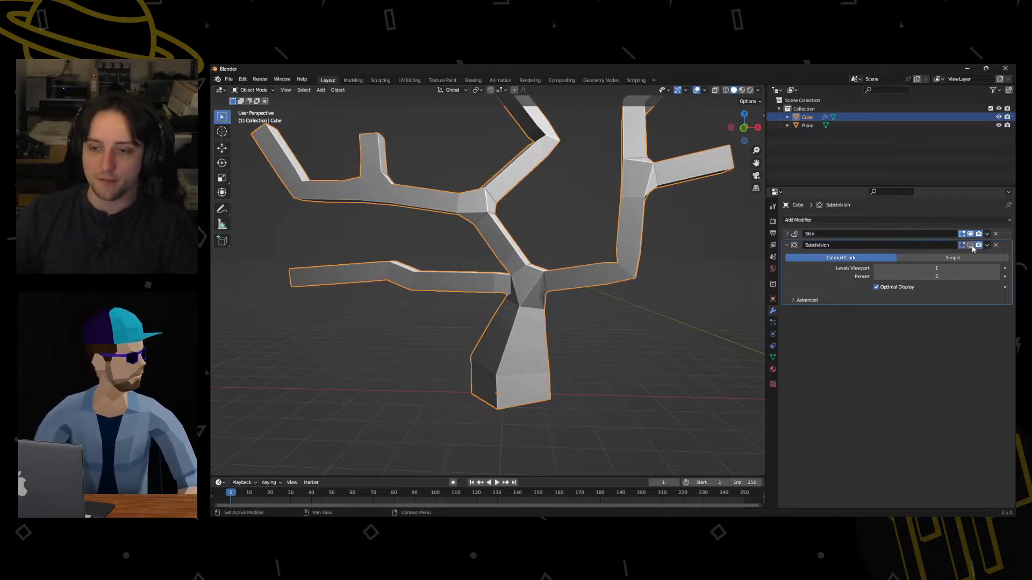
{"action": "left_click", "coordinate": [972, 246]}
{"action": "left_click", "coordinate": [971, 246]}
{"action": "left_click", "coordinate": [971, 246]}
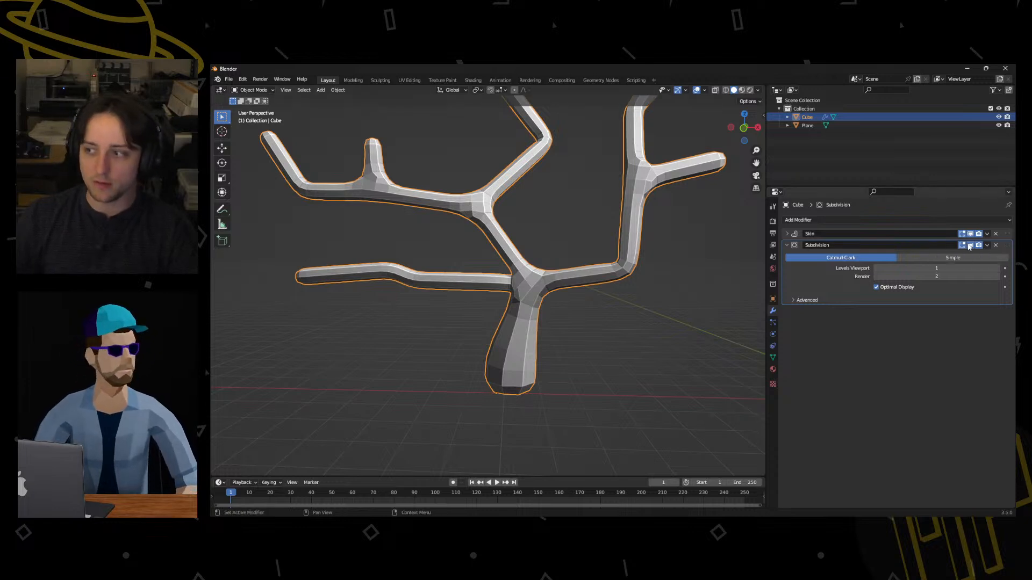
Hide the Subdivision modifier in the viewport, examine the branch junctions up close, and show the modifier again.
{"action": "left_click", "coordinate": [972, 246]}
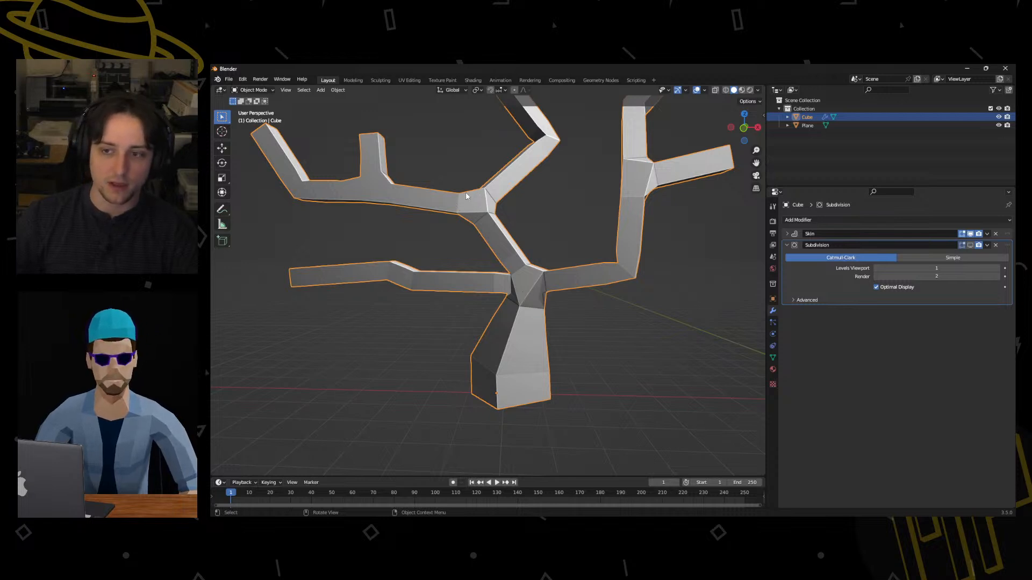
{"action": "scroll", "coordinate": [466, 193], "scroll_direction": "up", "scroll_amount": 2}
{"action": "middle_click_drag", "start_coordinate": [448, 171], "coordinate": [484, 263], "text": "shift"}
{"action": "scroll", "coordinate": [487, 199], "scroll_direction": "up", "scroll_amount": 2}
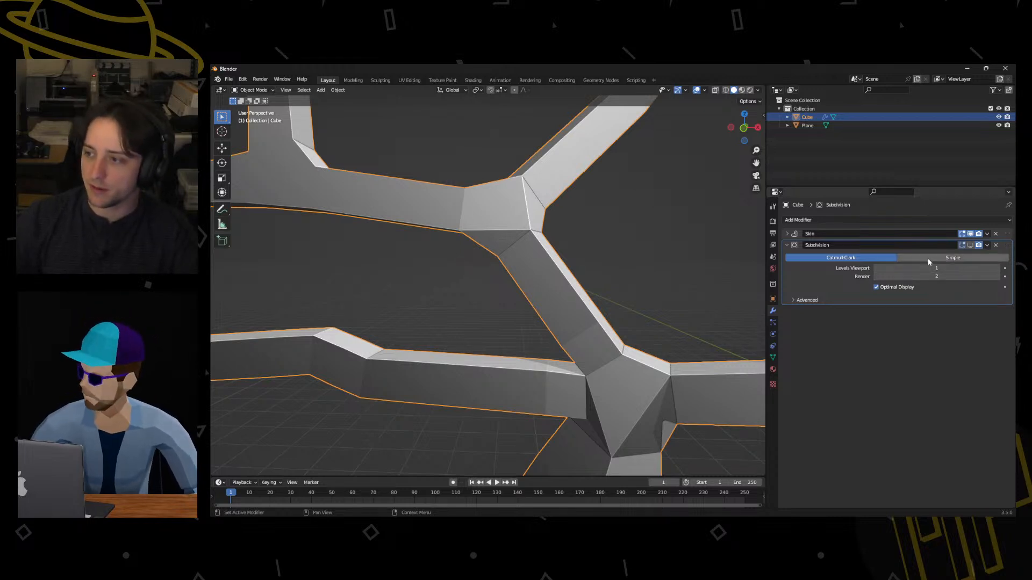
{"action": "left_click", "coordinate": [971, 246]}
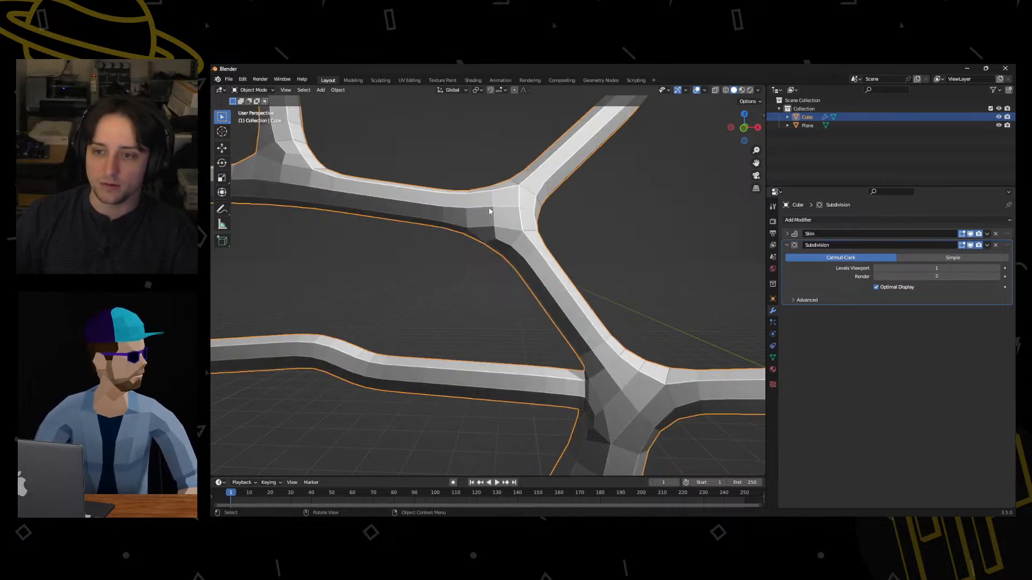
{"action": "scroll", "coordinate": [572, 366], "scroll_direction": "down", "scroll_amount": 2}
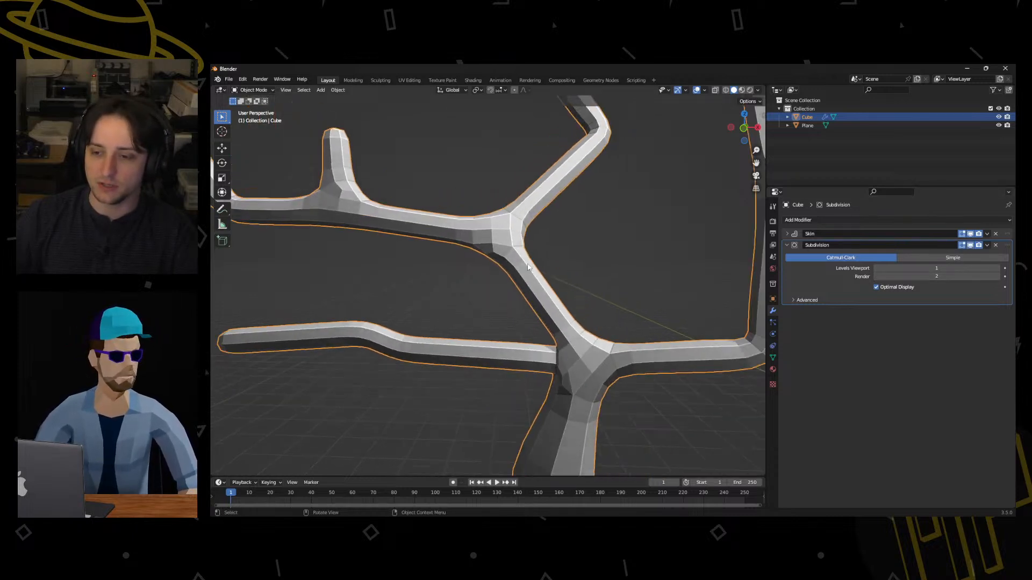
{"action": "scroll", "coordinate": [402, 185], "scroll_direction": "up", "scroll_amount": 2}
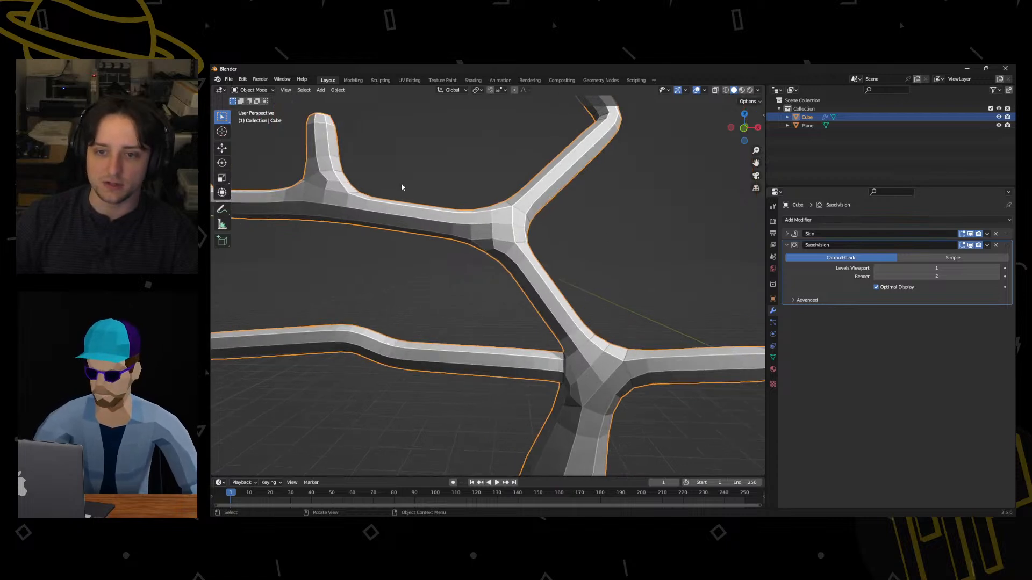
Try to smooth the tree's surface with the Shade Smooth command.
{"action": "right_click", "coordinate": [490, 256]}
{"action": "left_click", "coordinate": [491, 256]}
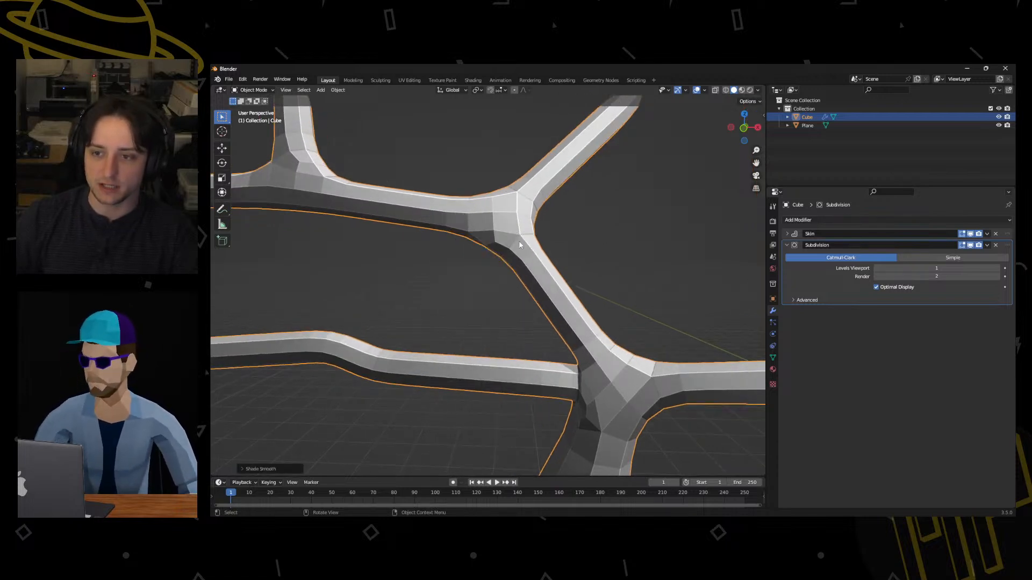
{"action": "right_click", "coordinate": [525, 234]}
{"action": "left_click", "coordinate": [525, 234]}
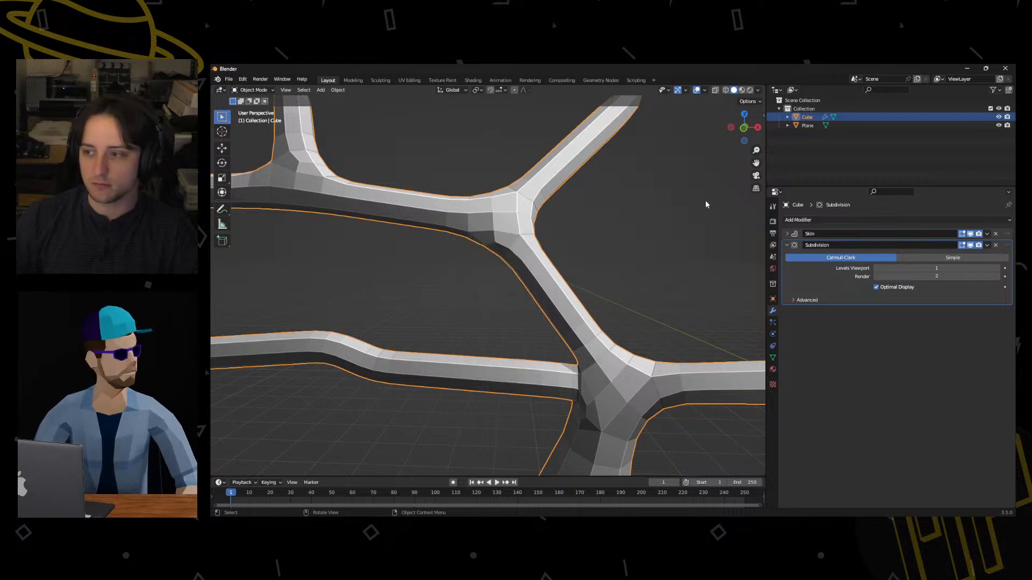
Expand the Skin modifier and switch Smooth Shading on and back off to compare the tree's surface.
{"action": "left_click", "coordinate": [705, 200]}
{"action": "left_click", "coordinate": [787, 233]}
{"action": "left_click", "coordinate": [912, 269]}
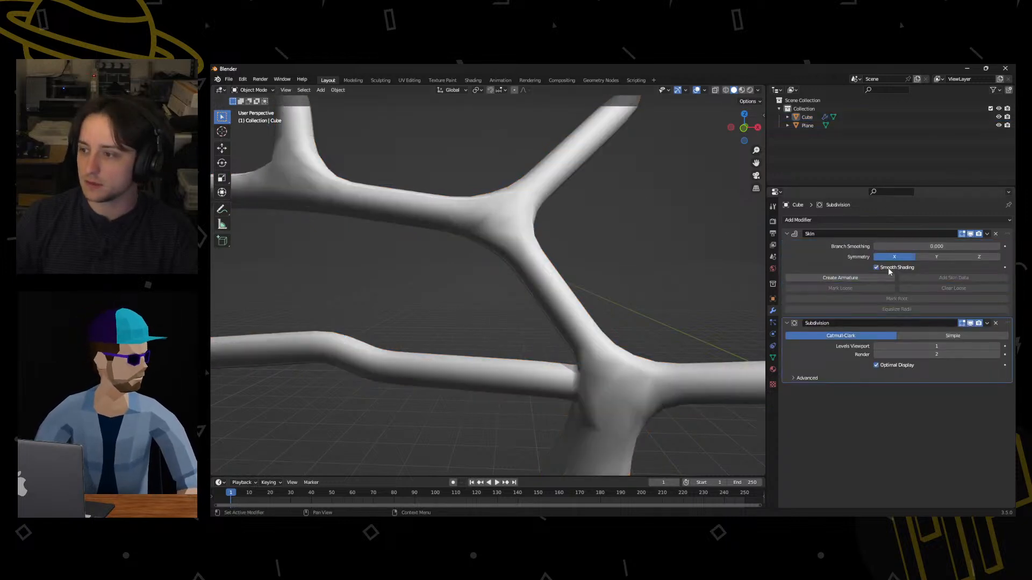
{"action": "left_click", "coordinate": [877, 267]}
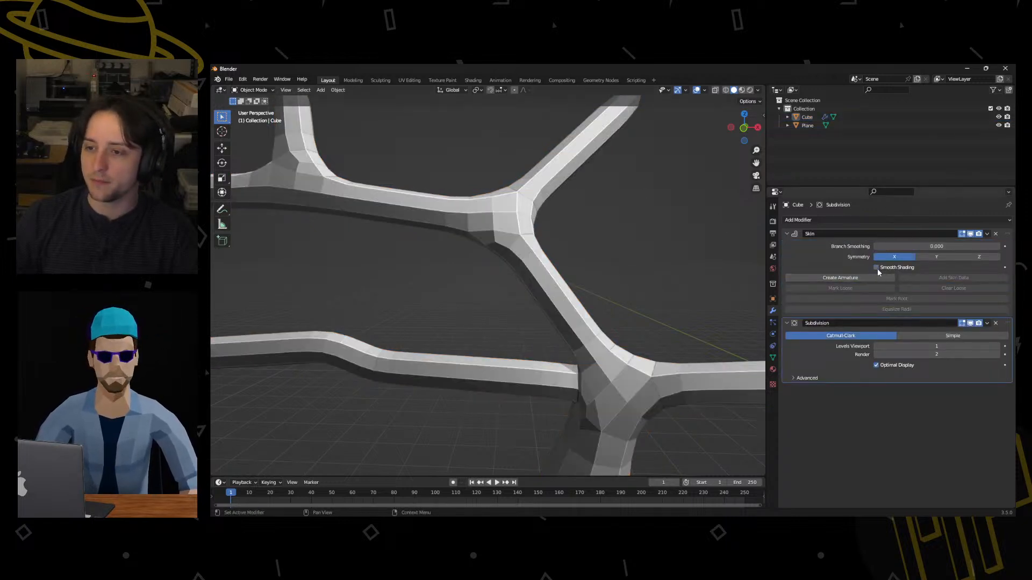
{"action": "left_click", "coordinate": [550, 211]}
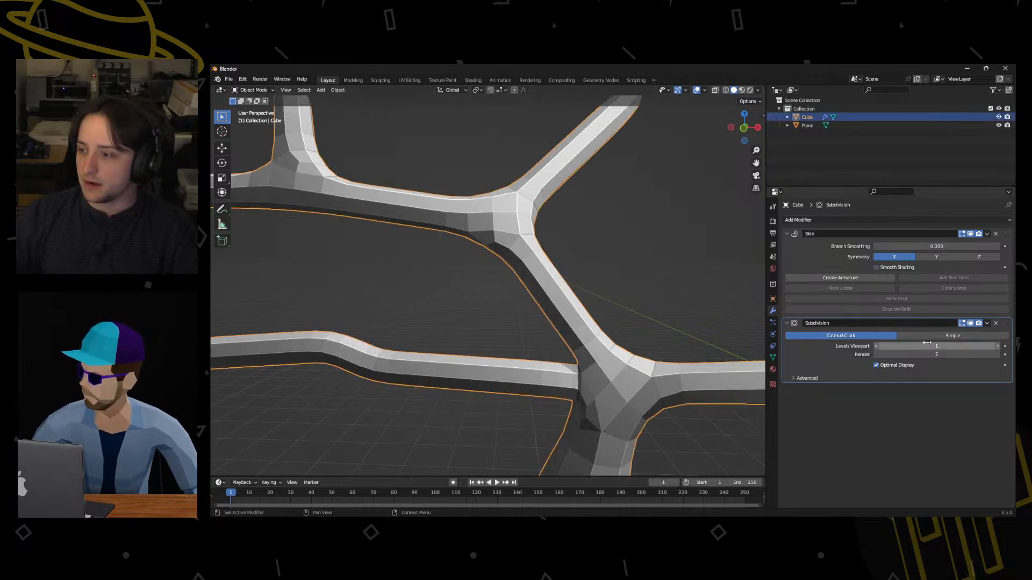
Raise the tree's Subdivision viewport levels to 3 and check the smoother shape.
{"action": "left_click", "coordinate": [998, 347]}
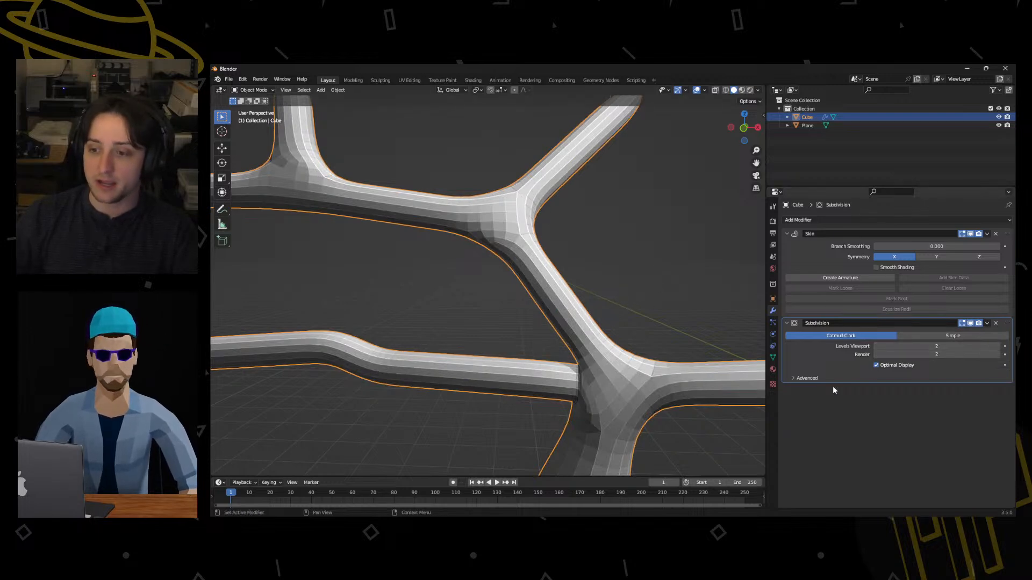
{"action": "left_click", "coordinate": [998, 347]}
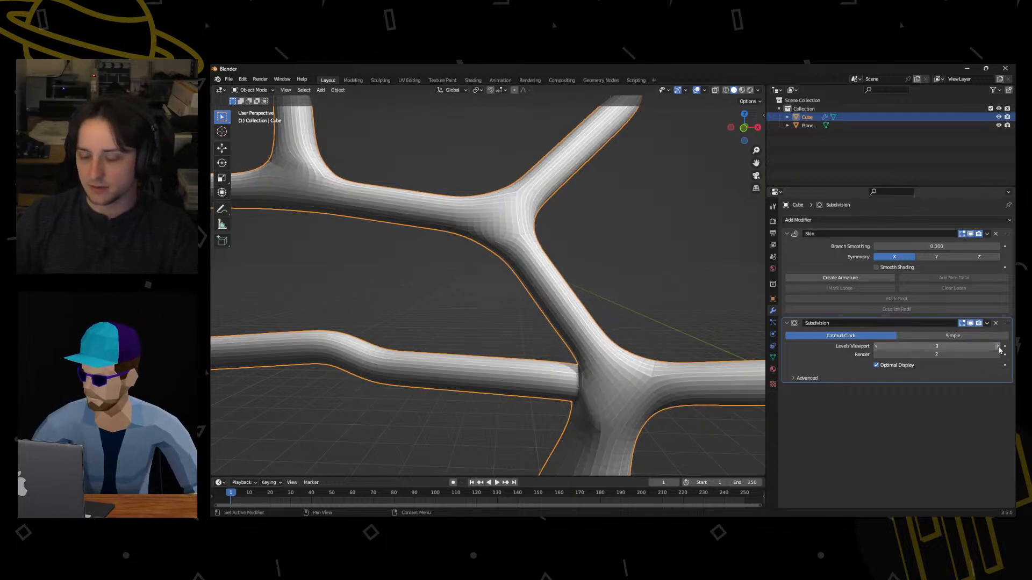
{"action": "scroll", "coordinate": [587, 374], "scroll_direction": "down", "scroll_amount": 5}
{"action": "middle_click_drag", "start_coordinate": [586, 374], "coordinate": [495, 367]}
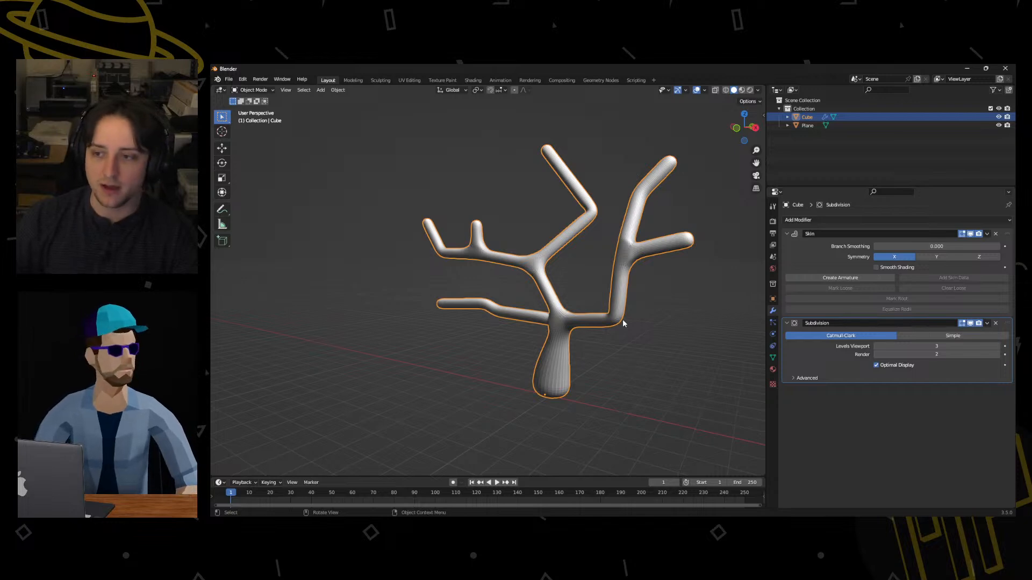
Put the tree into Edit Mode and enable X-ray to expose the vertices and edges inside the skin.
{"action": "key", "text": "ctrl+Tab"}
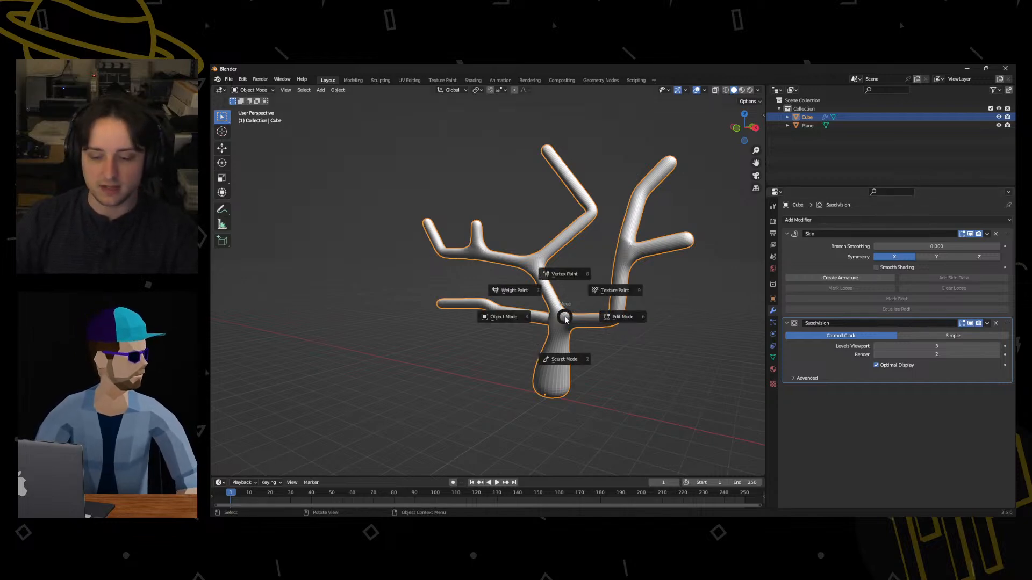
{"action": "left_click", "coordinate": [621, 316]}
{"action": "scroll", "coordinate": [526, 253], "scroll_direction": "up", "scroll_amount": 4}
{"action": "scroll", "coordinate": [634, 345], "scroll_direction": "down", "scroll_amount": 3}
{"action": "scroll", "coordinate": [635, 346], "scroll_direction": "down", "scroll_amount": 3}
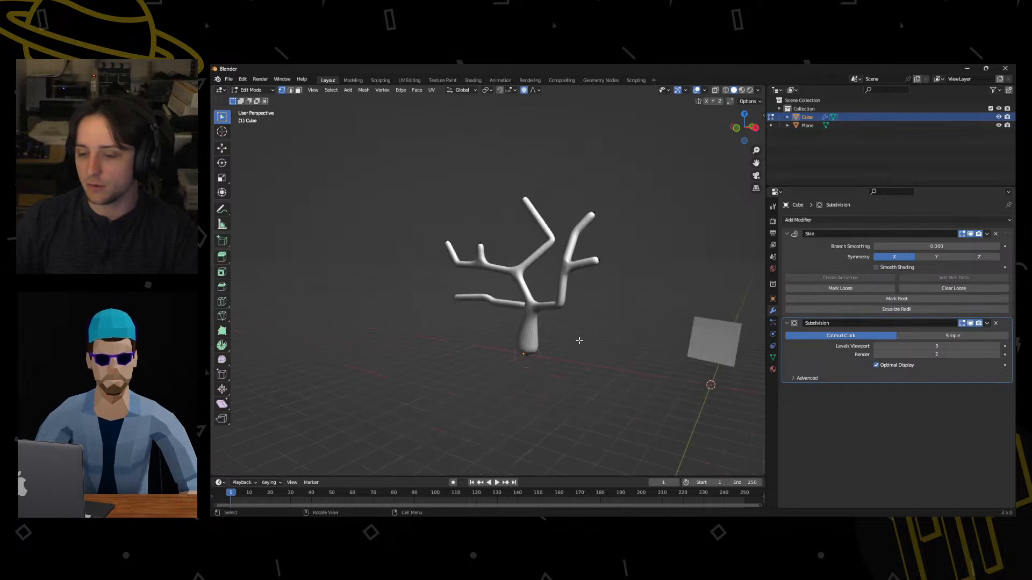
{"action": "scroll", "coordinate": [575, 341], "scroll_direction": "up", "scroll_amount": 5}
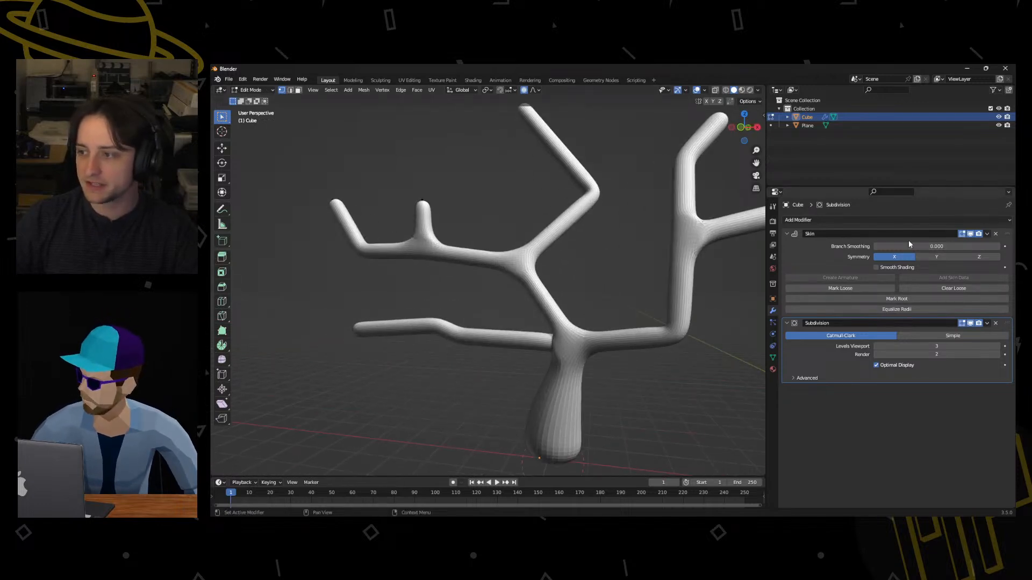
{"action": "left_click", "coordinate": [796, 245]}
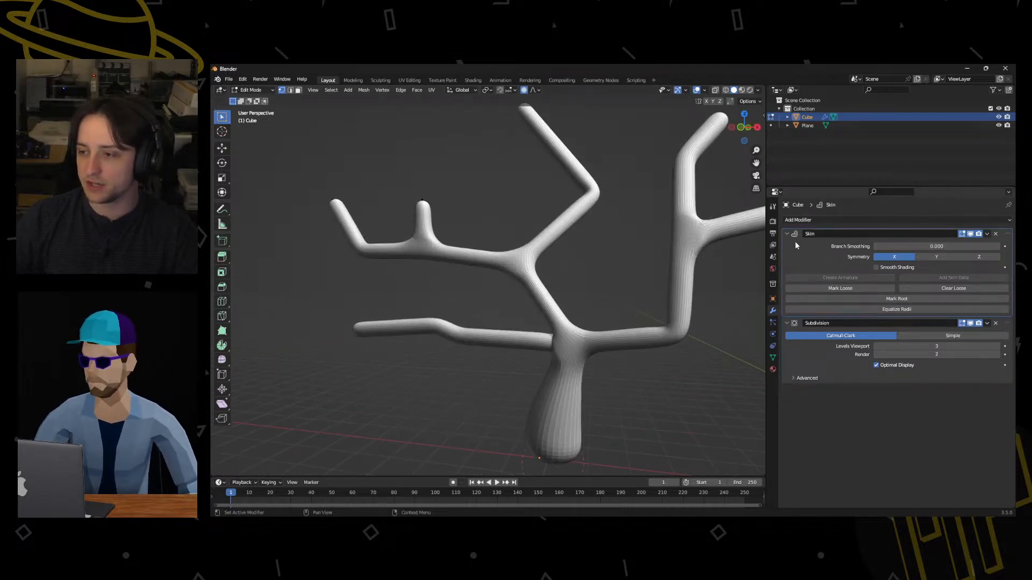
{"action": "left_click", "coordinate": [706, 101]}
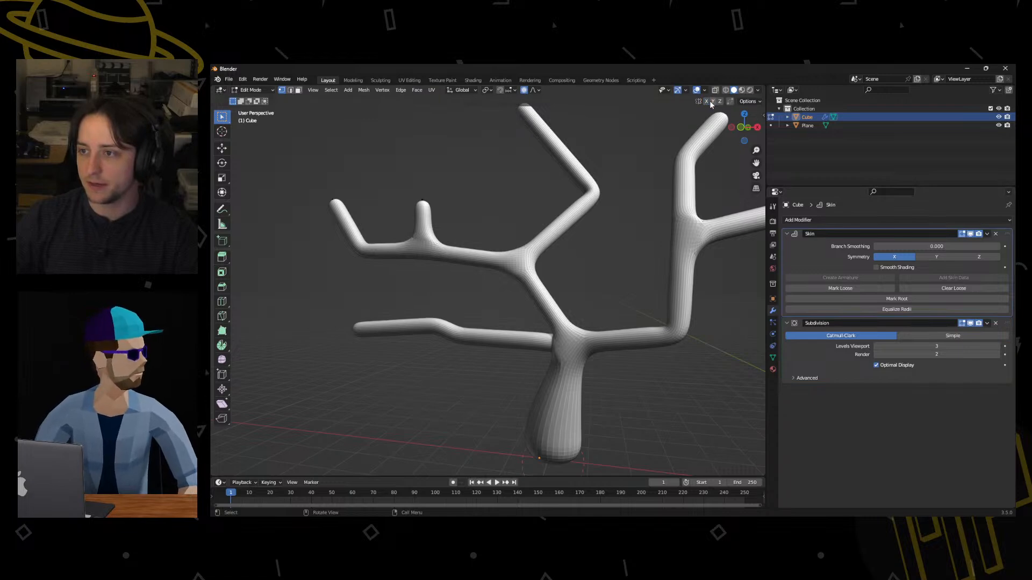
{"action": "left_click", "coordinate": [714, 90]}
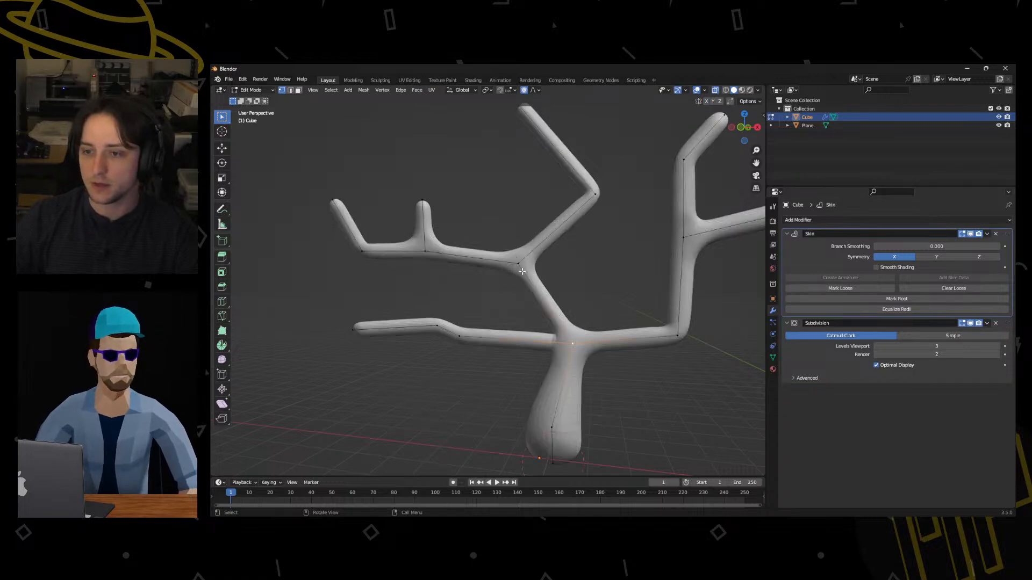
Shift the vertex at the left branch's upper fork slightly up and right, and reorder the modifiers with Subdivision above Skin.
{"action": "left_click_drag", "start_coordinate": [519, 265], "coordinate": [536, 253]}
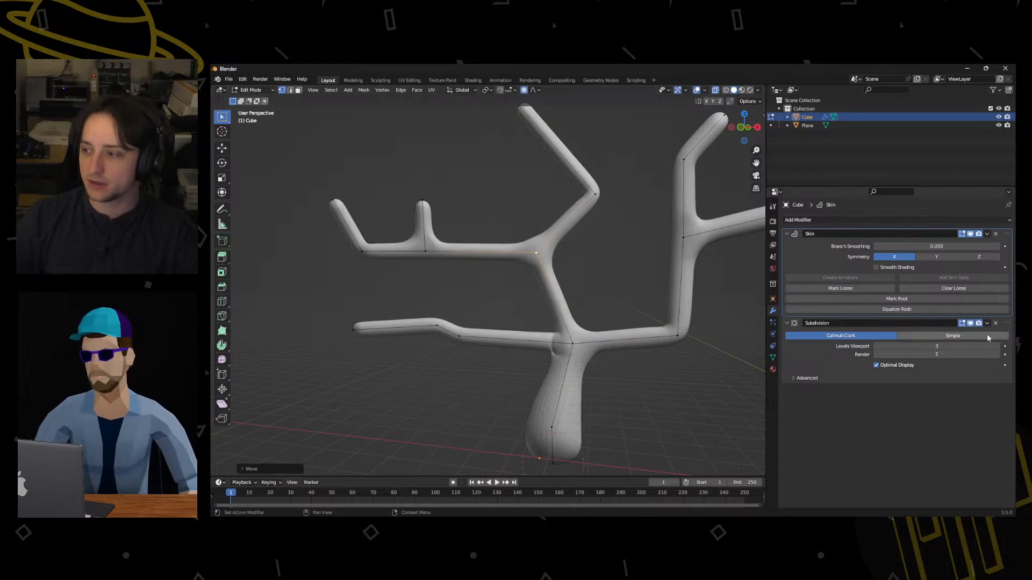
{"action": "left_click_drag", "start_coordinate": [1007, 324], "coordinate": [1011, 233]}
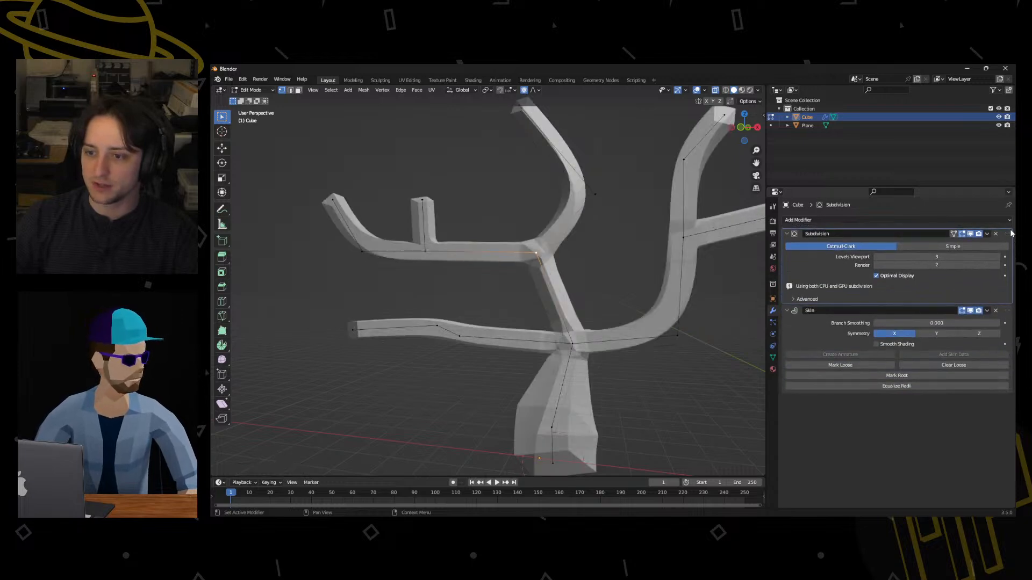
Pull the bend vertex near the tip of the upper left branch down and outward, keeping the tree in Edit Mode.
{"action": "left_click", "coordinate": [363, 250]}
{"action": "key", "text": "g"}
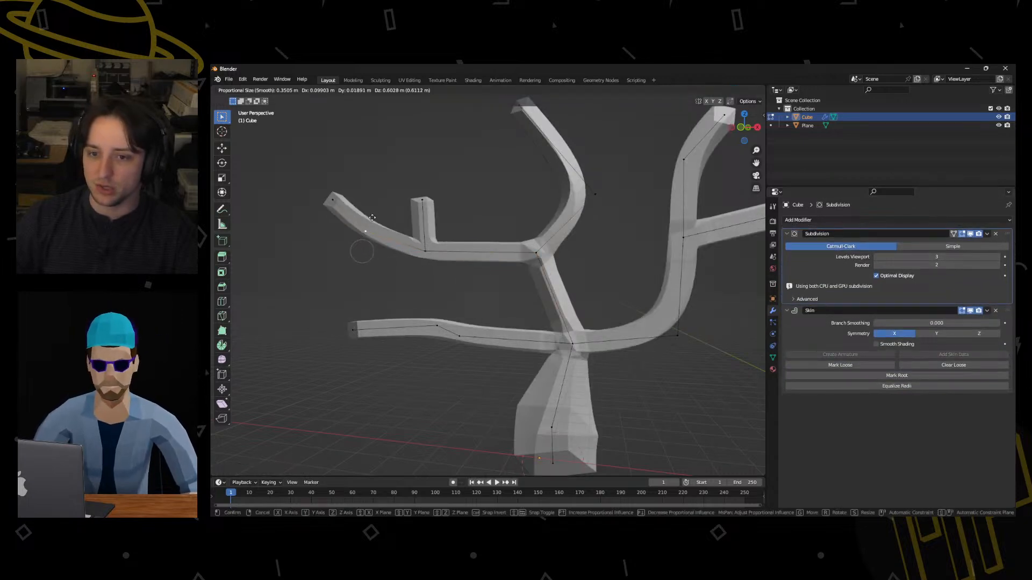
{"action": "left_click", "coordinate": [331, 273]}
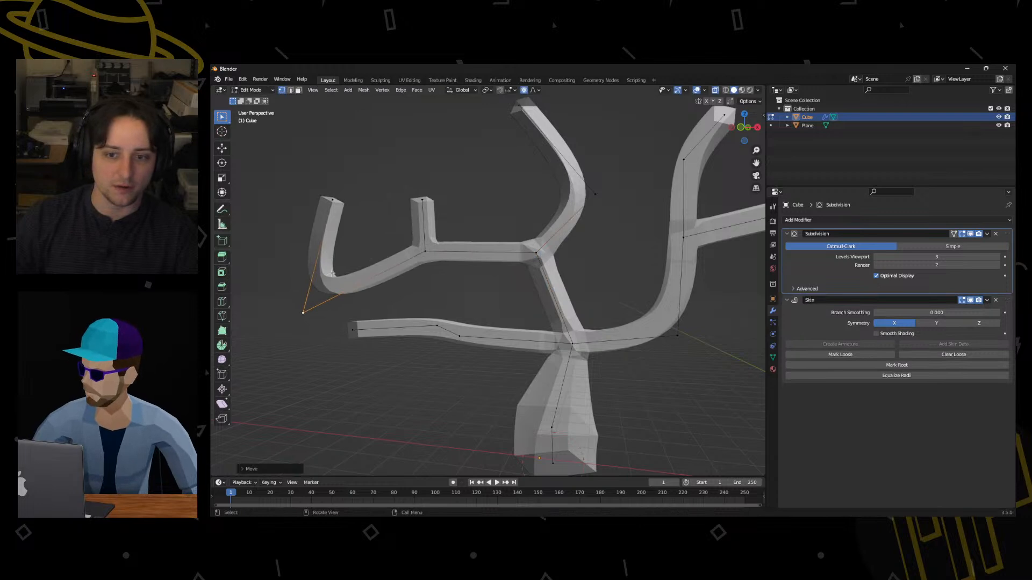
{"action": "key", "text": "ctrl+Tab"}
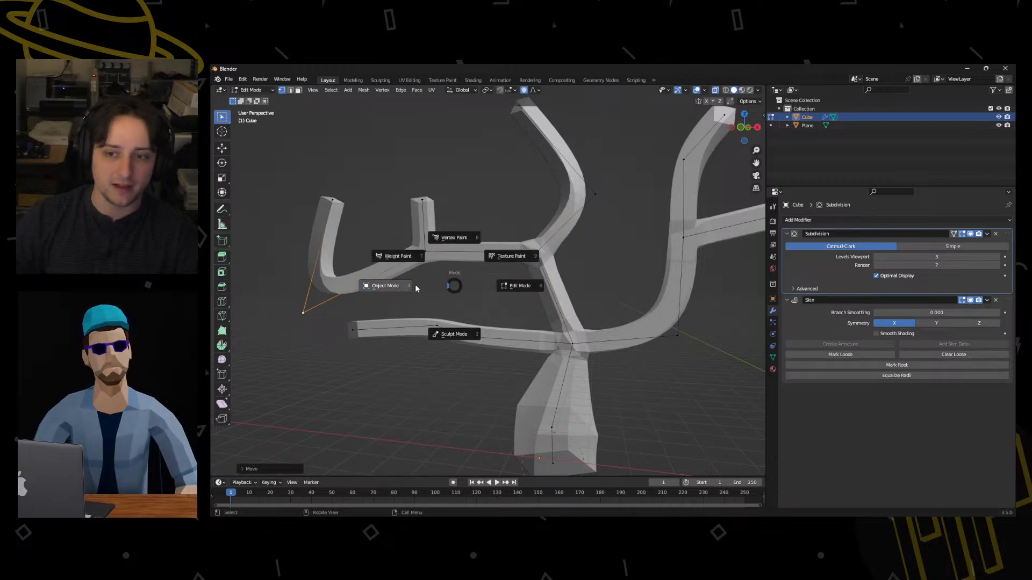
{"action": "left_click", "coordinate": [407, 277]}
{"action": "key", "text": "ctrl+Tab"}
{"action": "left_click", "coordinate": [468, 271]}
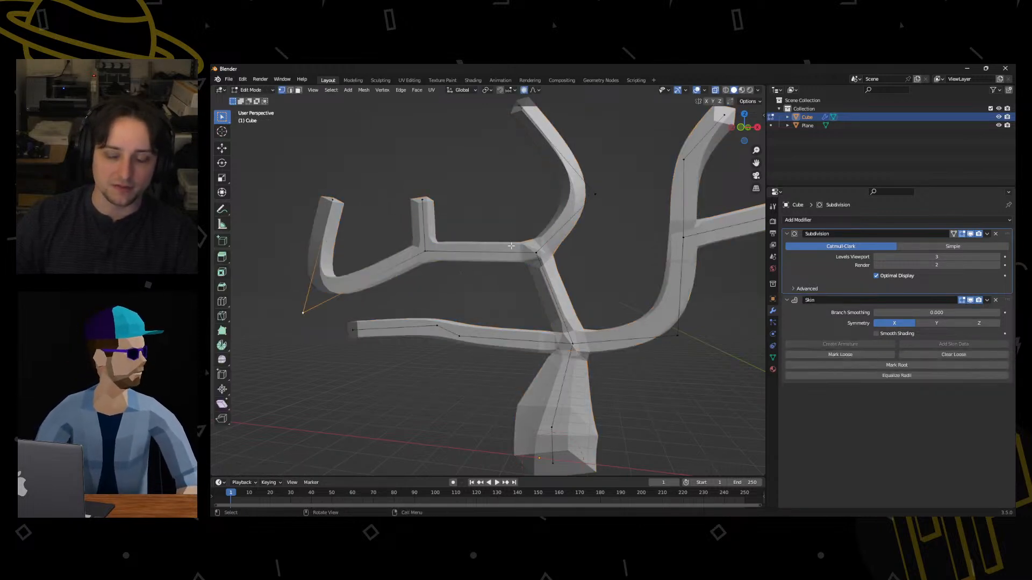
Reshape the lower left branch into a wave by raising its outer middle vertex and lowering the inner one.
{"action": "middle_click_drag", "start_coordinate": [332, 299], "coordinate": [394, 296], "text": "shift"}
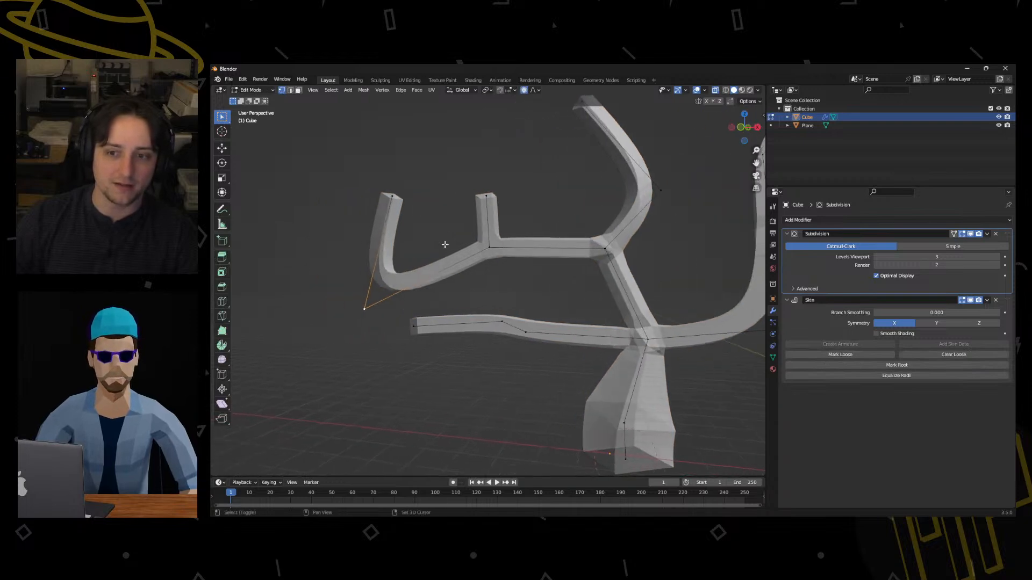
{"action": "left_click", "coordinate": [503, 324]}
{"action": "key", "text": "g"}
{"action": "left_click", "coordinate": [512, 267]}
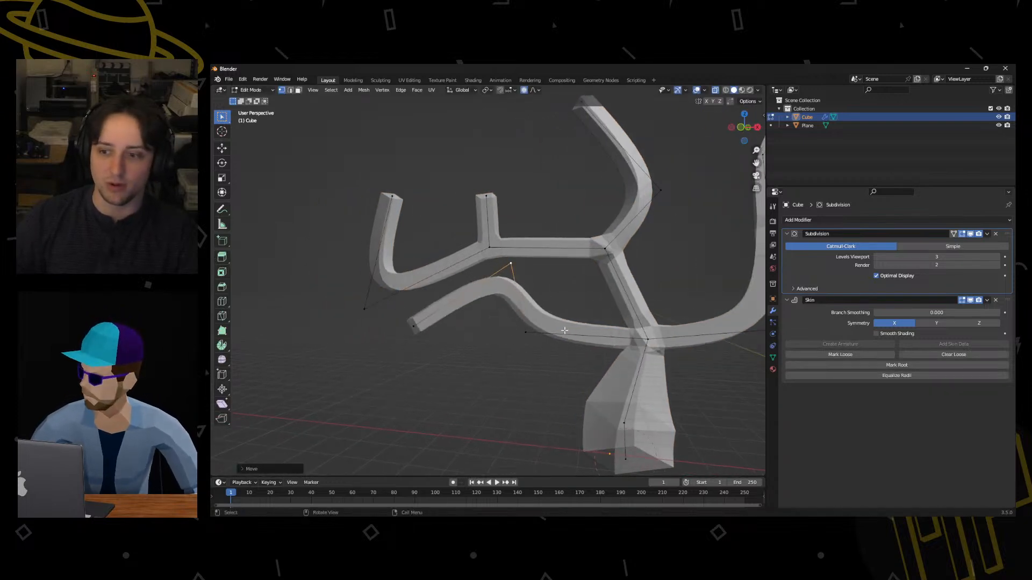
{"action": "left_click", "coordinate": [532, 338]}
{"action": "key", "text": "g"}
{"action": "left_click", "coordinate": [557, 395]}
Reposition the junction vertex above the trunk from both the front and side views.
{"action": "left_click", "coordinate": [648, 340]}
{"action": "key", "text": "g"}
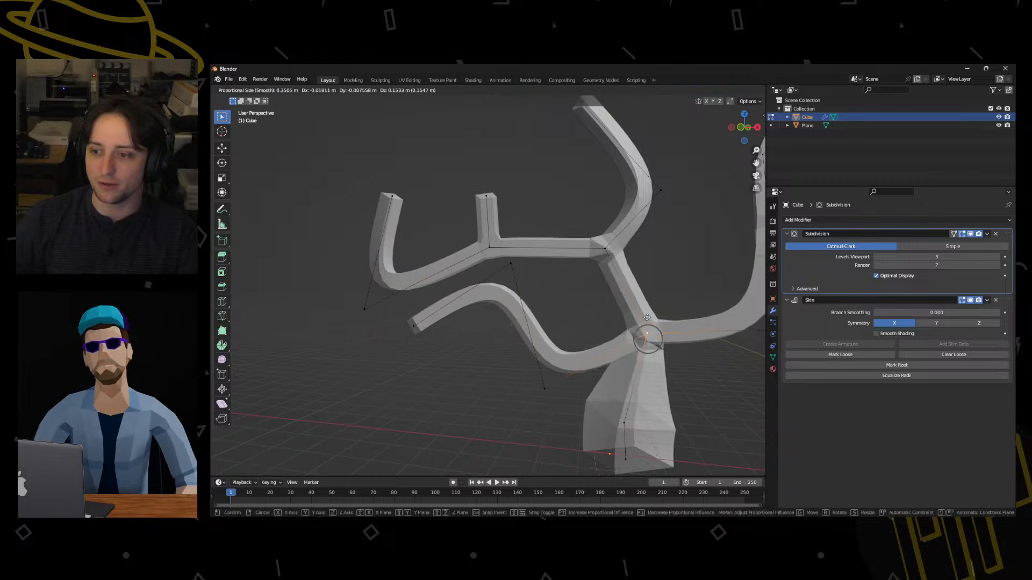
{"action": "left_click", "coordinate": [647, 296]}
{"action": "middle_click_drag", "start_coordinate": [646, 296], "coordinate": [569, 417]}
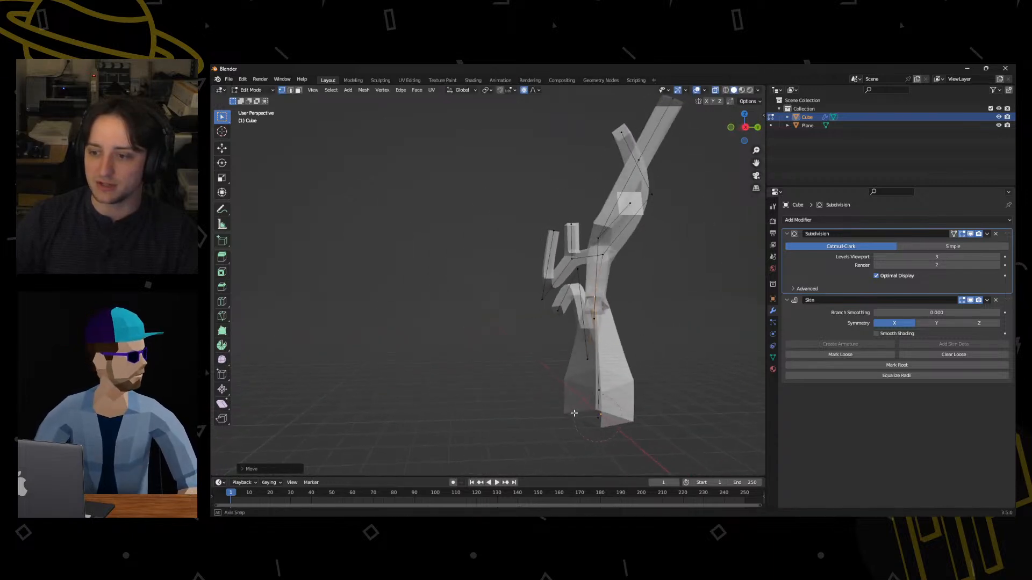
{"action": "key", "text": "g"}
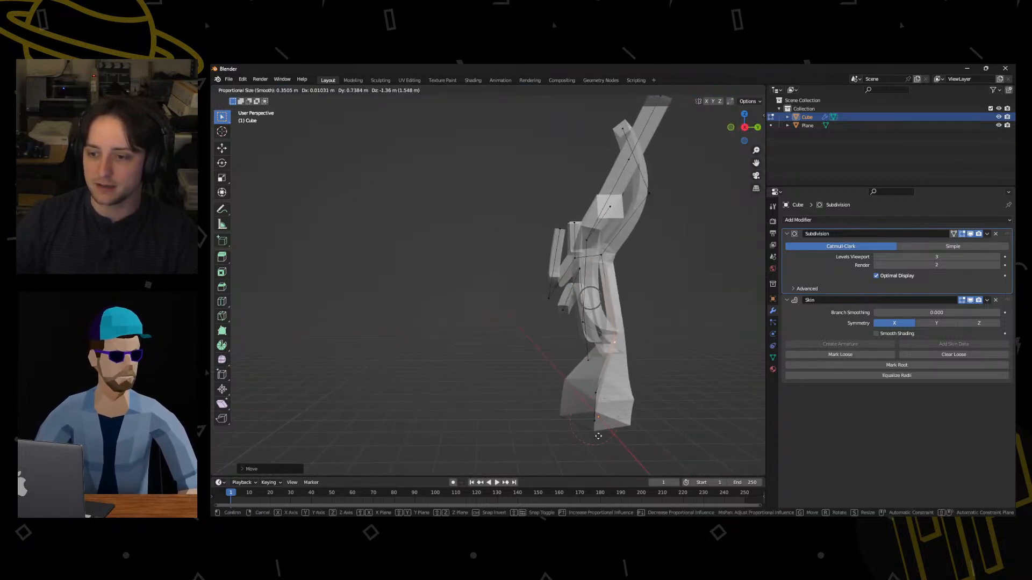
{"action": "left_click", "coordinate": [512, 380]}
{"action": "middle_click_drag", "start_coordinate": [513, 380], "coordinate": [615, 380]}
{"action": "scroll", "coordinate": [621, 377], "scroll_direction": "up", "scroll_amount": 3}
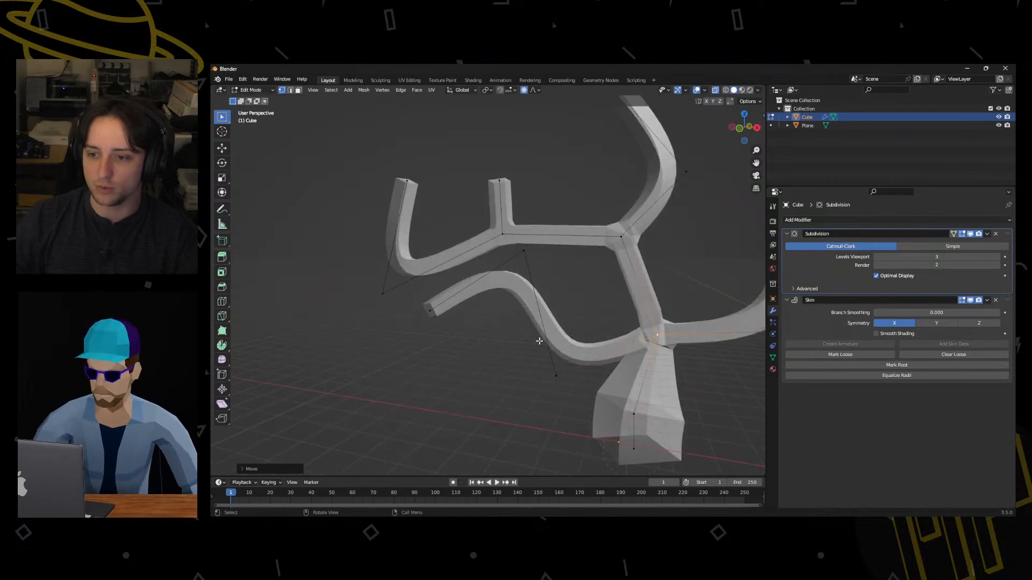
Return the tree to Object Mode and reorder the modifiers with Subdivision below Skin.
{"action": "key", "text": "Tab"}
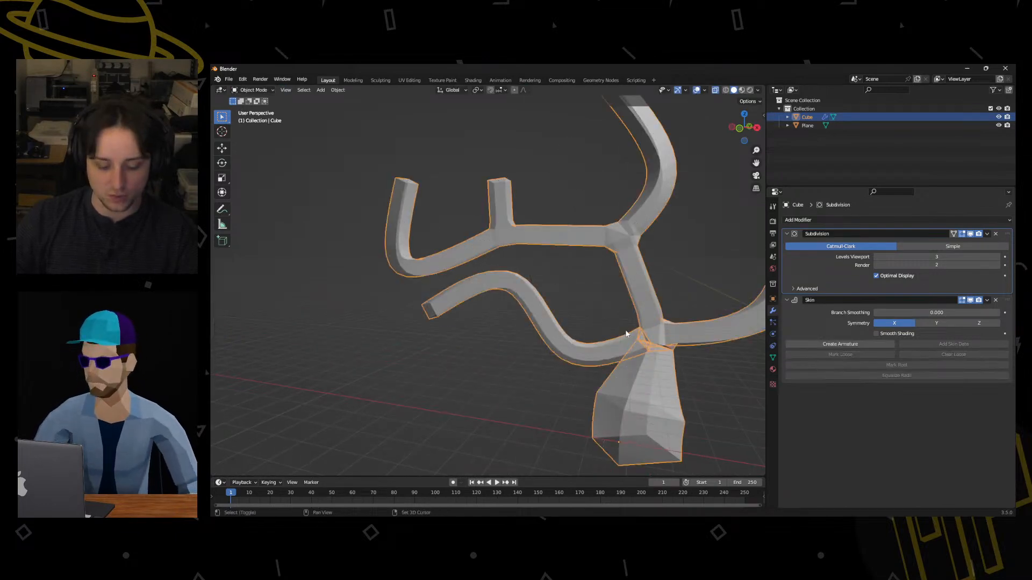
{"action": "middle_click_drag", "start_coordinate": [627, 334], "coordinate": [557, 274]}
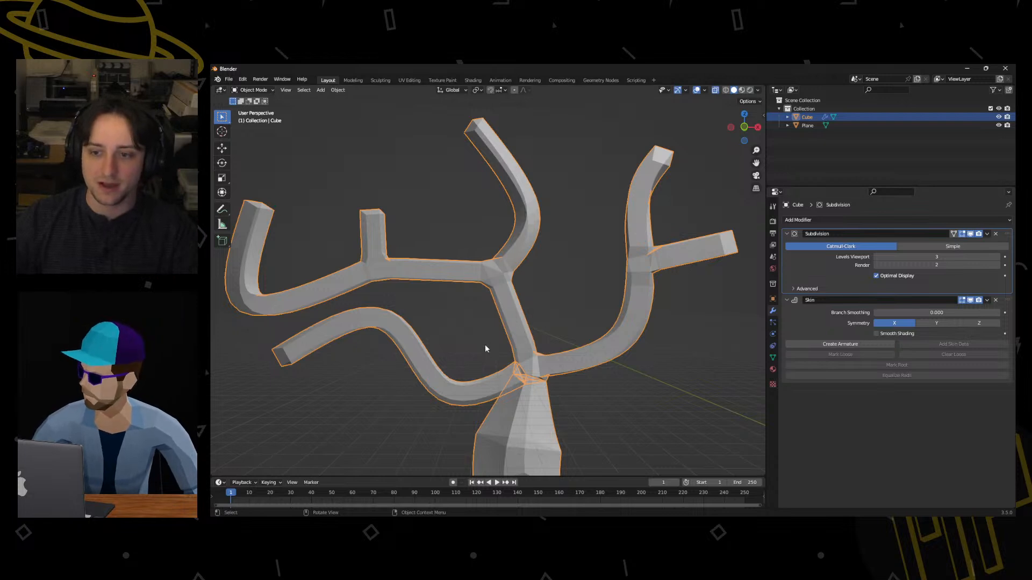
{"action": "scroll", "coordinate": [482, 333], "scroll_direction": "down", "scroll_amount": 4}
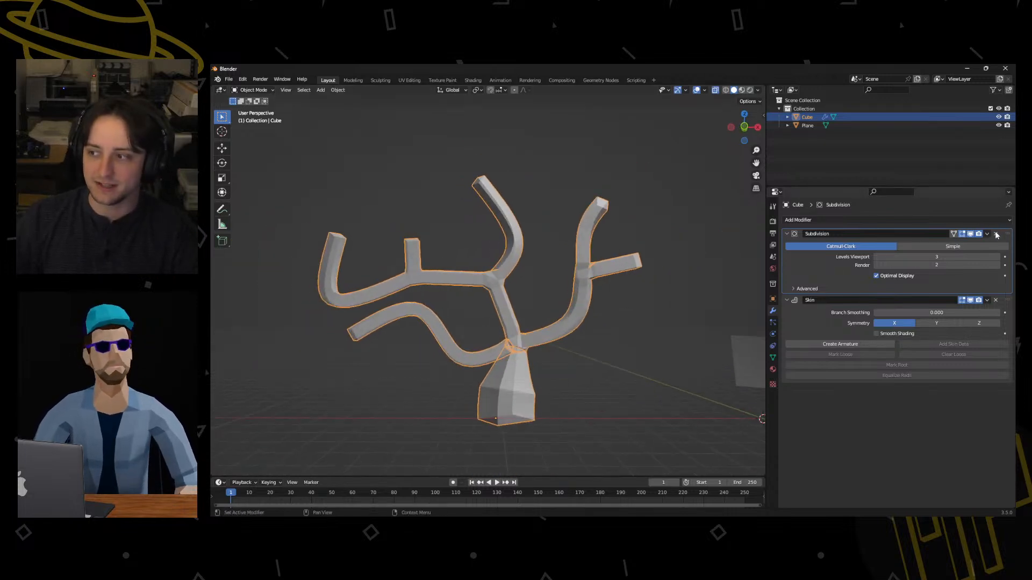
{"action": "left_click_drag", "start_coordinate": [996, 235], "coordinate": [1007, 324]}
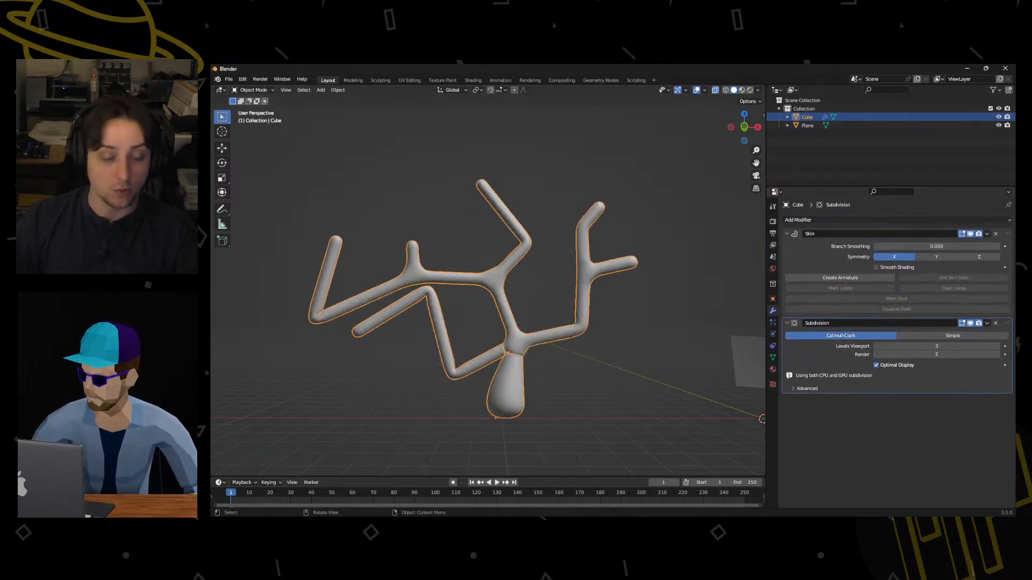
{"action": "scroll", "coordinate": [540, 363], "scroll_direction": "up", "scroll_amount": 3}
{"action": "scroll", "coordinate": [541, 364], "scroll_direction": "down", "scroll_amount": 5}
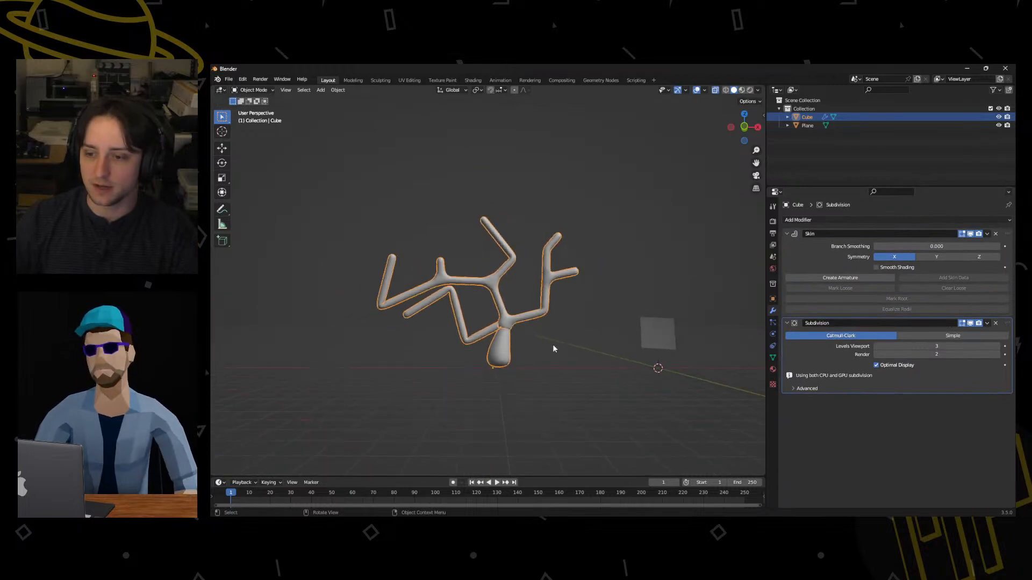
{"action": "scroll", "coordinate": [613, 356], "scroll_direction": "up", "scroll_amount": 3}
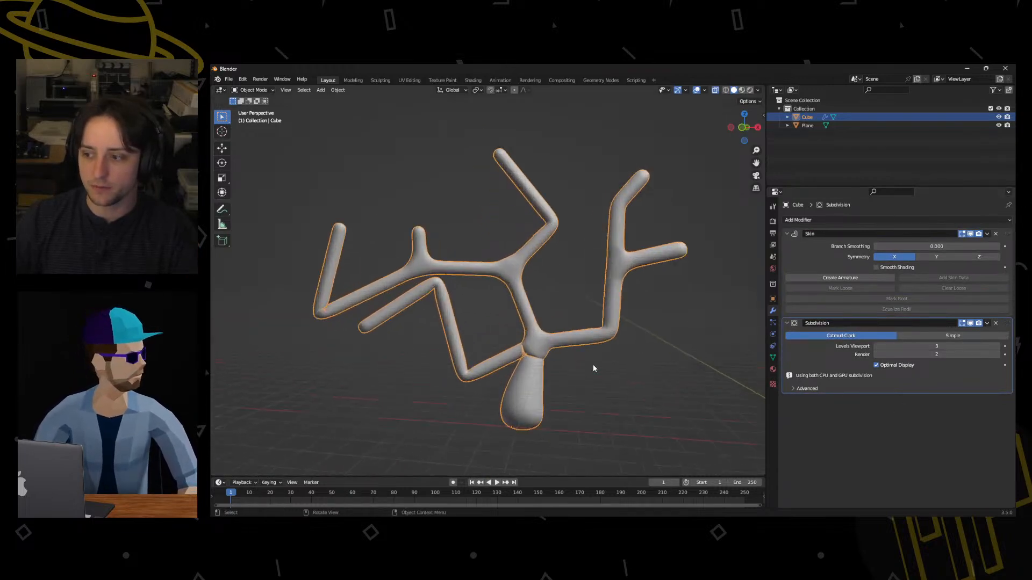
{"action": "scroll", "coordinate": [596, 369], "scroll_direction": "down", "scroll_amount": 2}
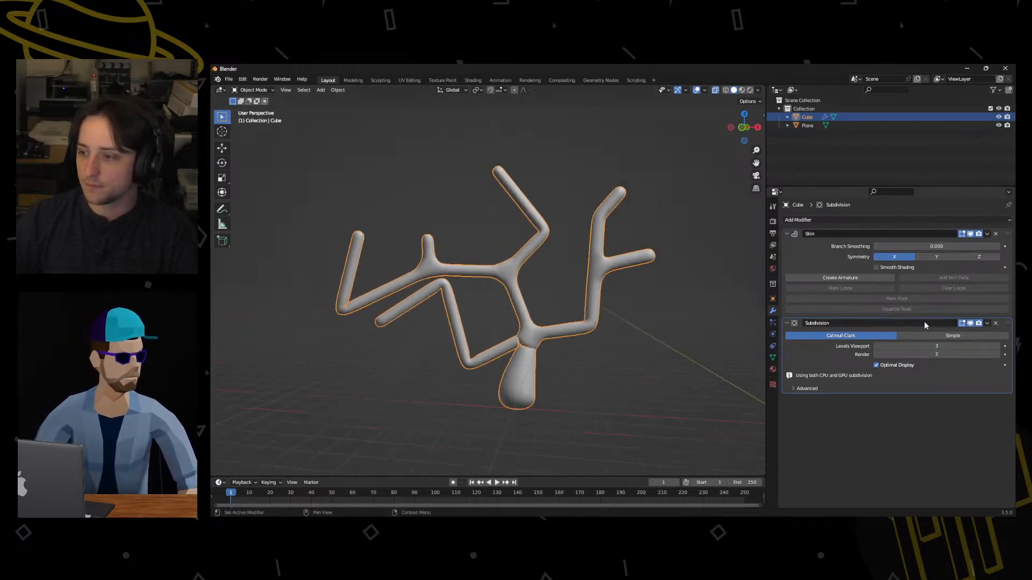
Expand Subdivision's Advanced settings, lower the viewport levels to 2 and on to 1, and collapse the modifier.
{"action": "left_click", "coordinate": [814, 390]}
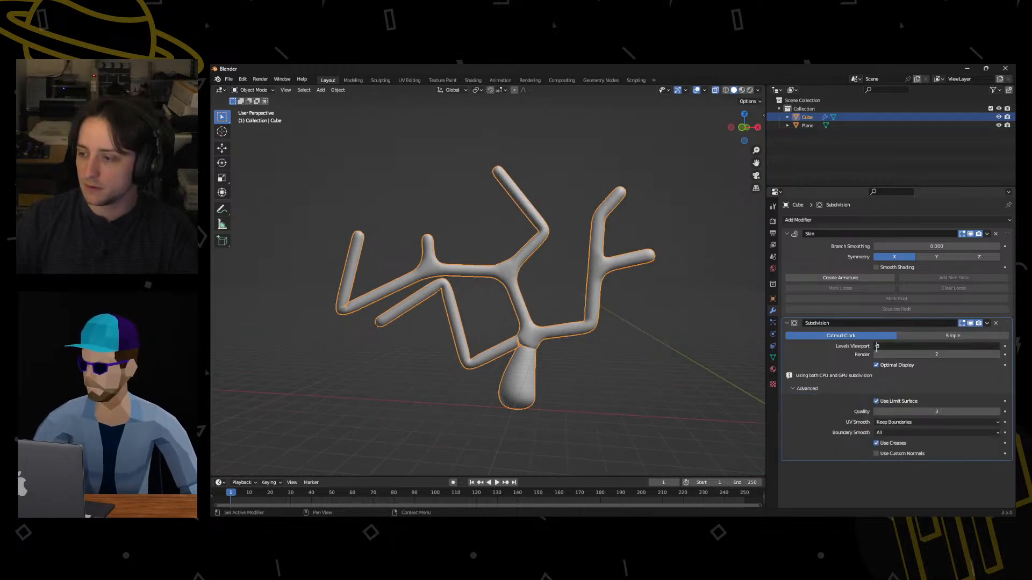
{"action": "key", "text": "Return"}
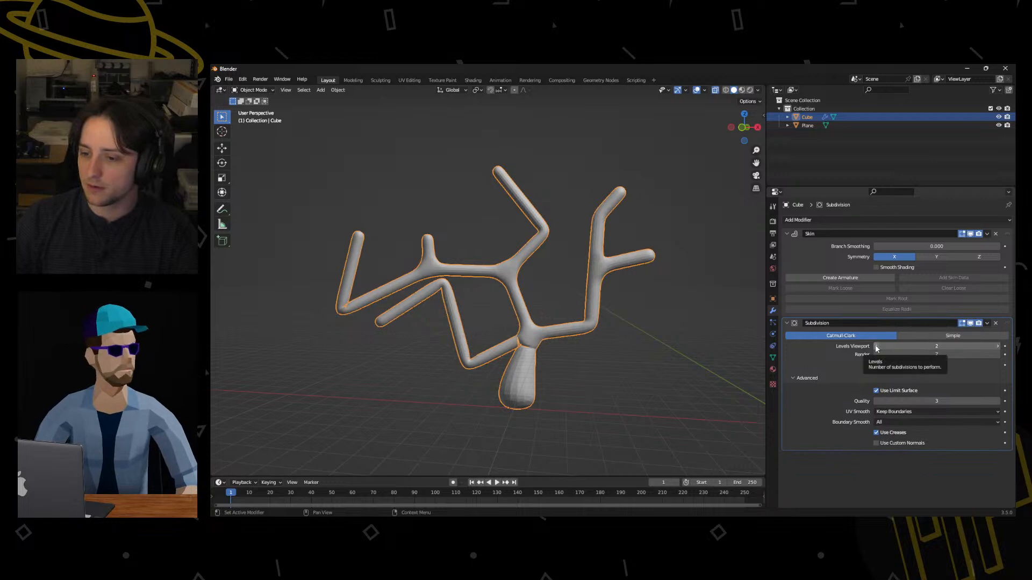
{"action": "scroll", "coordinate": [710, 341], "scroll_direction": "up", "scroll_amount": 2}
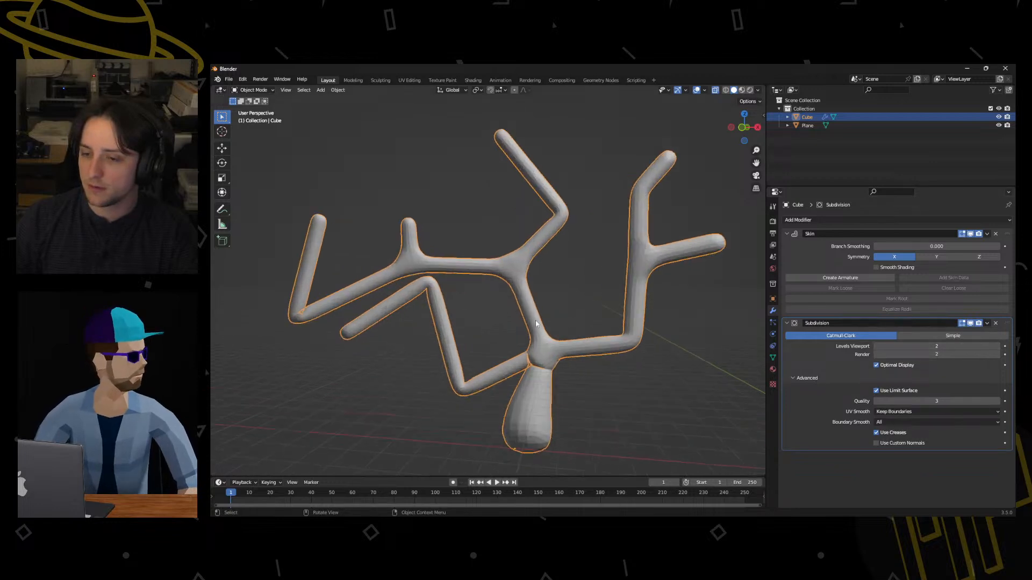
{"action": "left_click", "coordinate": [877, 346]}
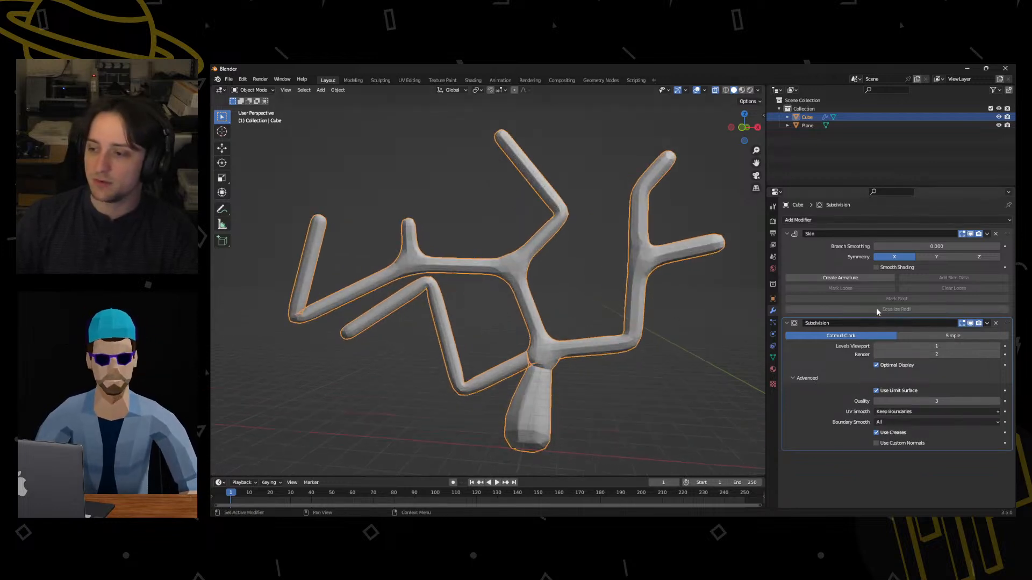
{"action": "left_click", "coordinate": [789, 324]}
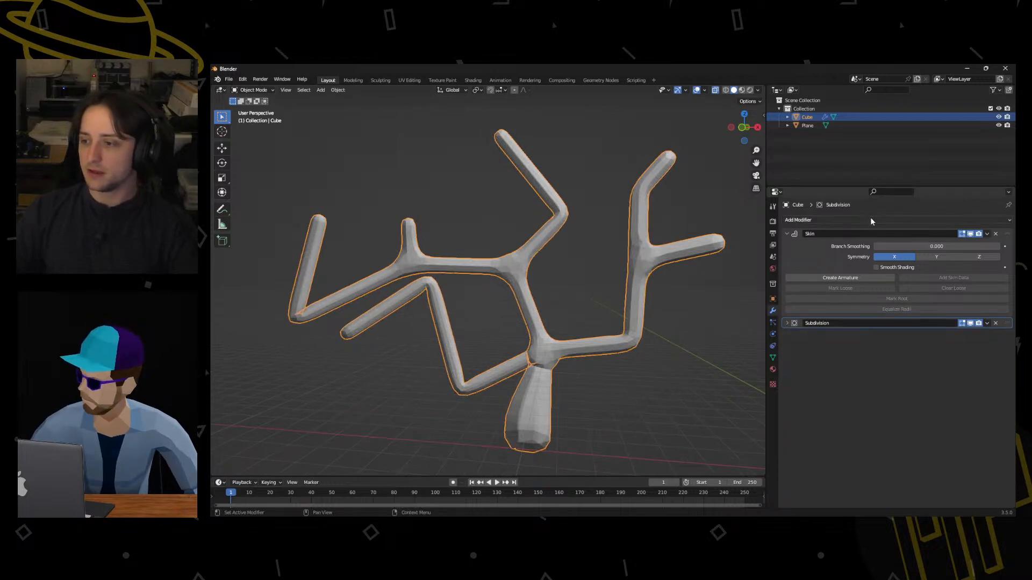
{"action": "left_click", "coordinate": [870, 220]}
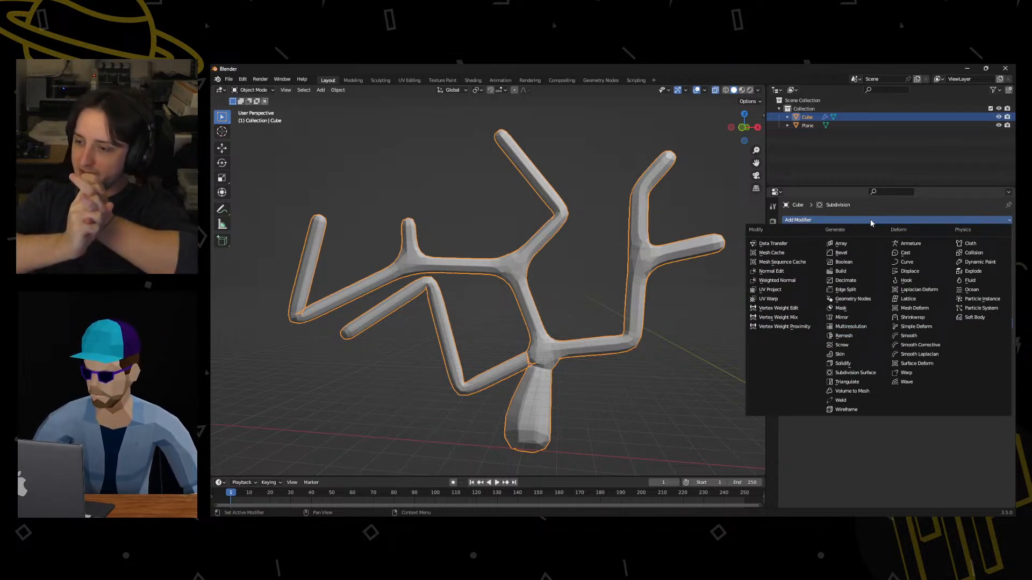
{"action": "left_click", "coordinate": [839, 354]}
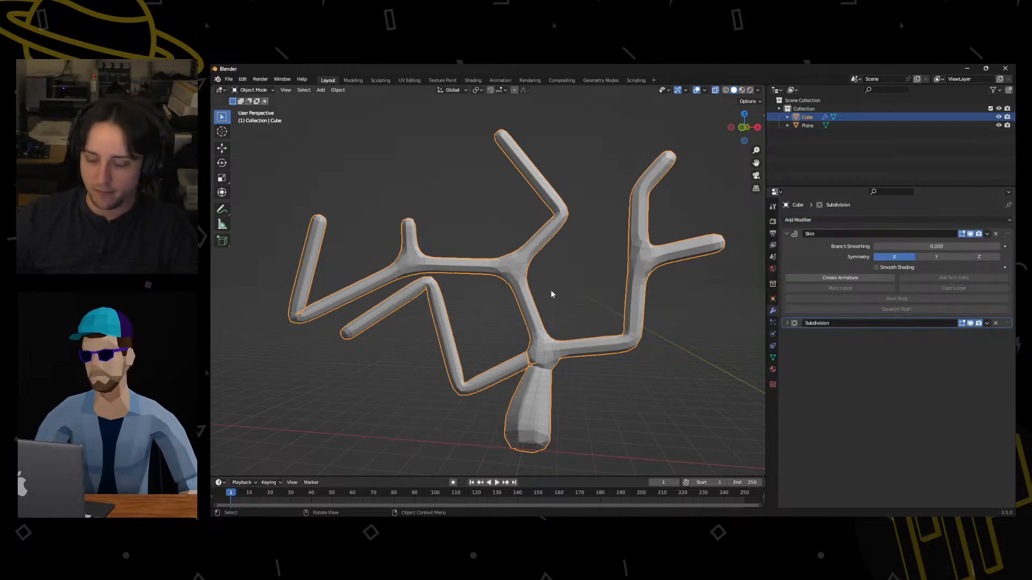
{"action": "scroll", "coordinate": [575, 312], "scroll_direction": "down", "scroll_amount": 4}
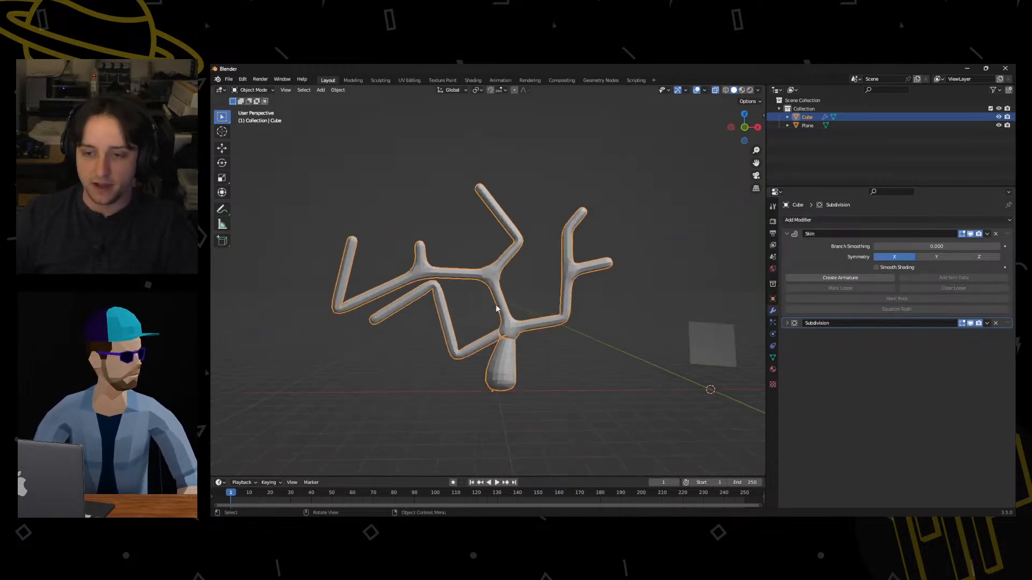
{"action": "right_click", "coordinate": [498, 287]}
Apply the Skin and Subdivision modifiers to turn the tree into real mesh geometry.
{"action": "left_click", "coordinate": [987, 233]}
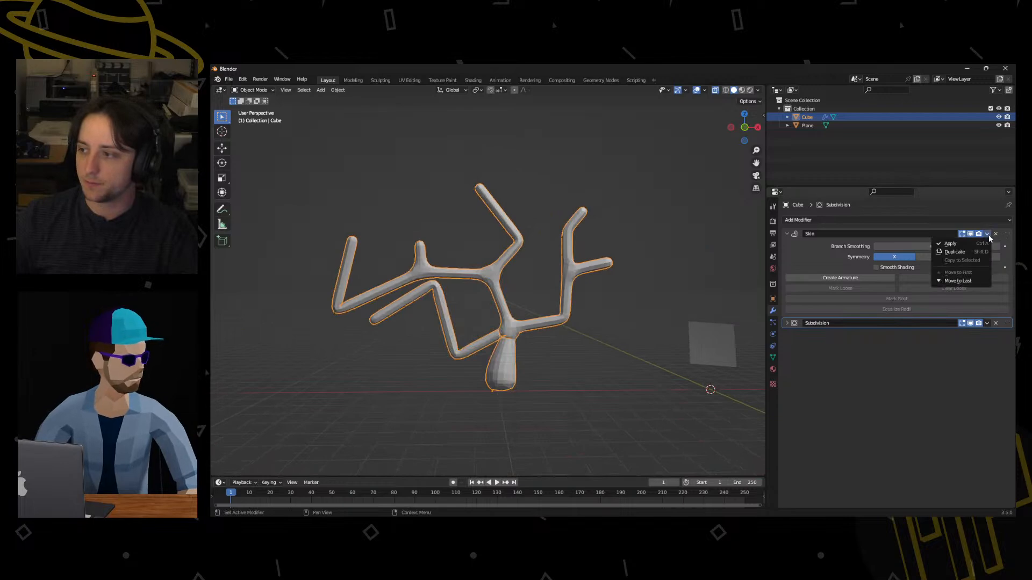
{"action": "left_click", "coordinate": [983, 243]}
{"action": "left_click", "coordinate": [987, 234]}
{"action": "left_click", "coordinate": [984, 243]}
Put the tree into Edit Mode and examine the vertices and edges of its applied mesh.
{"action": "scroll", "coordinate": [521, 272], "scroll_direction": "up", "scroll_amount": 4}
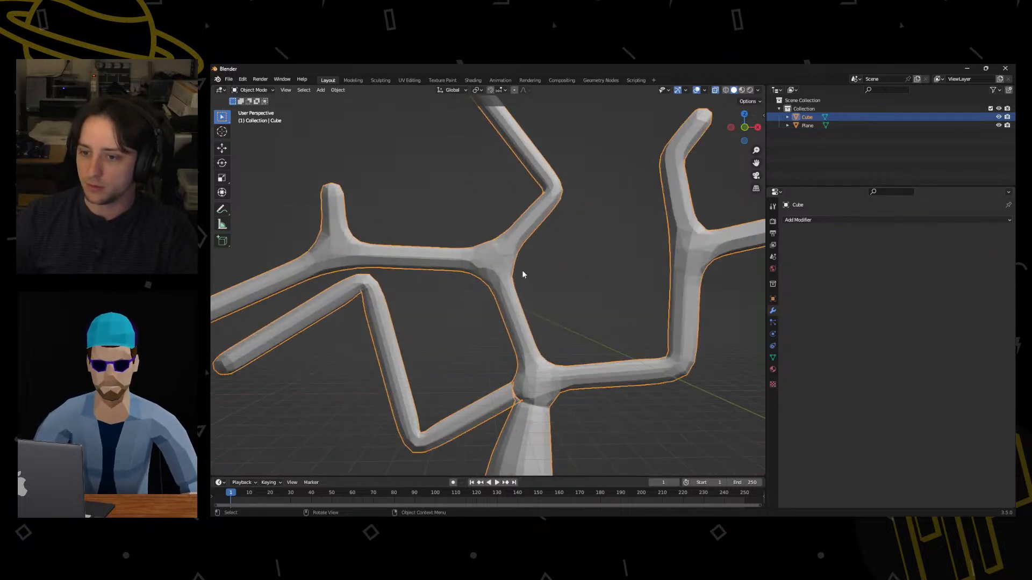
{"action": "key", "text": "ctrl+Tab"}
{"action": "left_click", "coordinate": [584, 250]}
{"action": "middle_click_drag", "start_coordinate": [575, 257], "coordinate": [529, 309]}
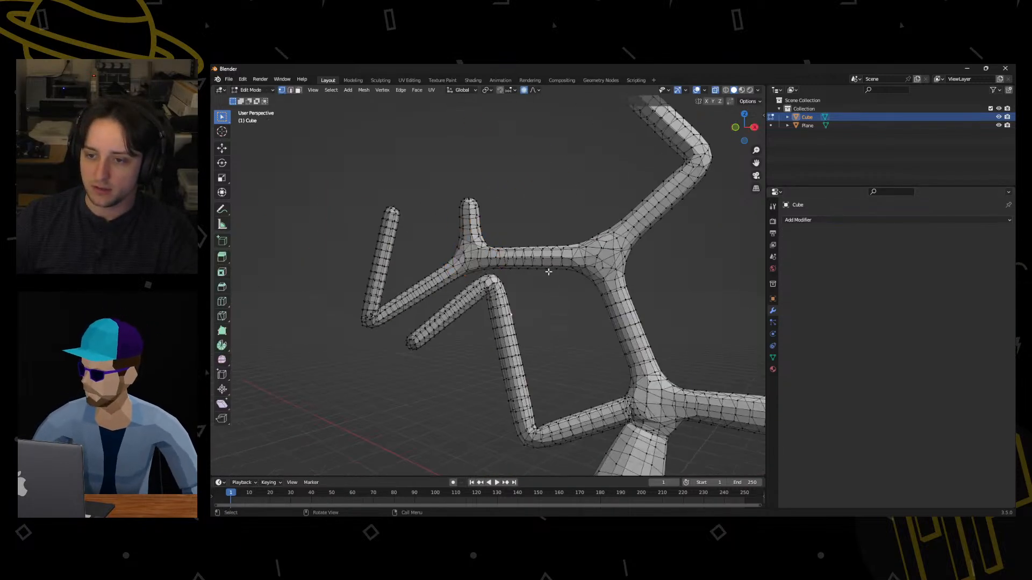
{"action": "middle_click_drag", "start_coordinate": [501, 254], "coordinate": [514, 266], "text": "shift"}
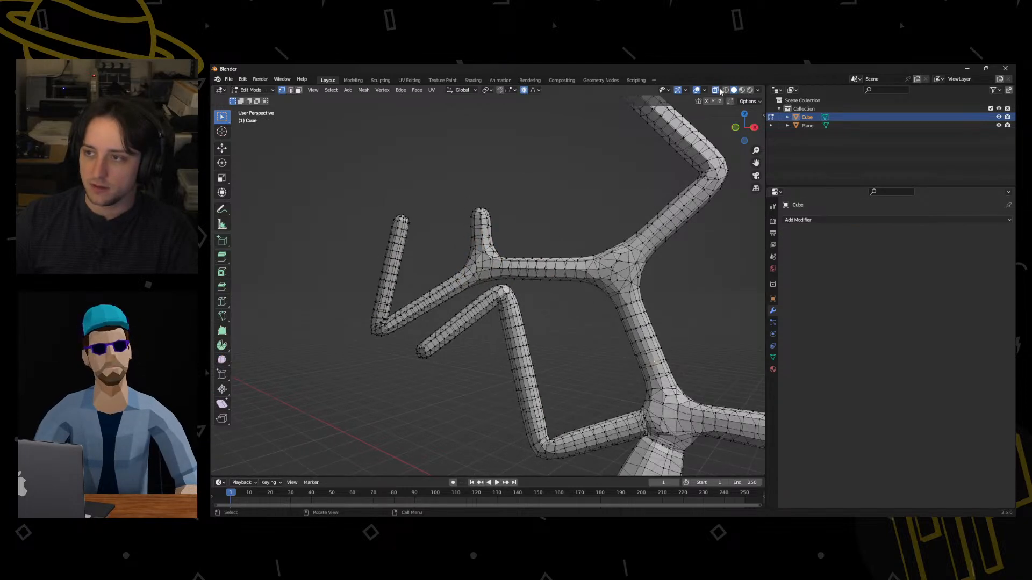
Hide the viewport overlays to view the tree's bare surface, show them again and return to its mesh in Edit Mode.
{"action": "left_click", "coordinate": [697, 90]}
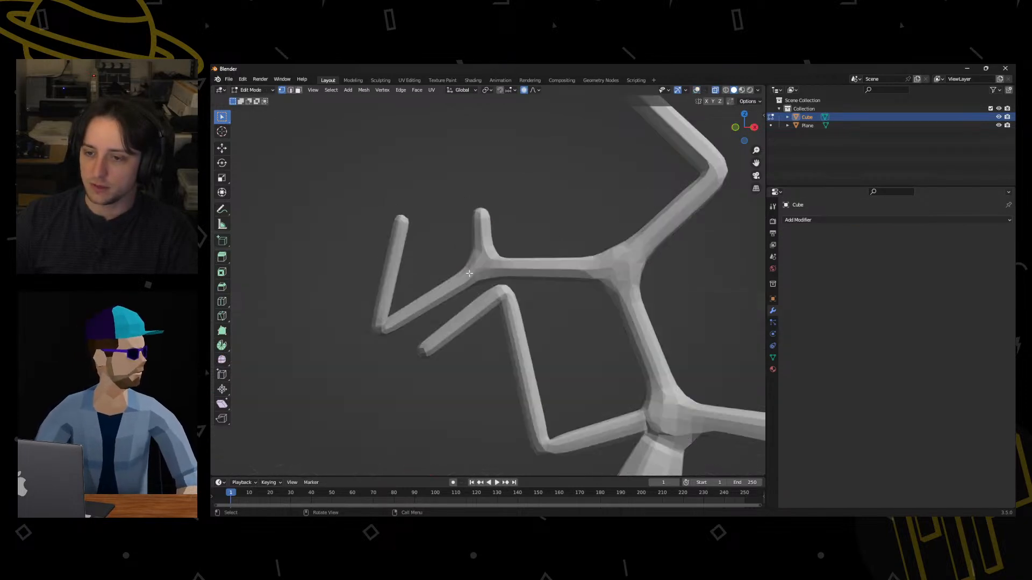
{"action": "middle_click_drag", "start_coordinate": [532, 268], "coordinate": [499, 272]}
{"action": "key", "text": "ctrl+Tab"}
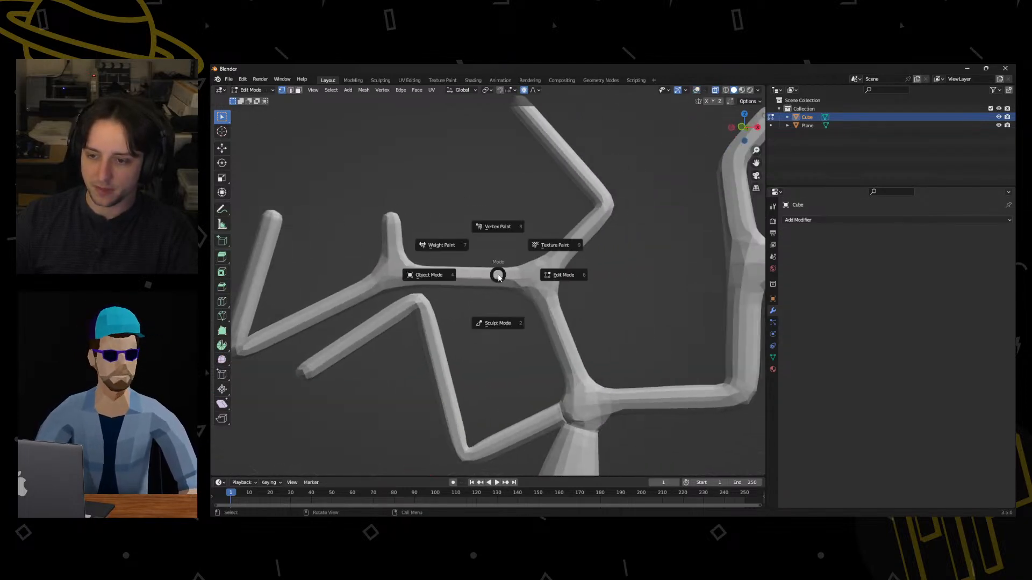
{"action": "left_click", "coordinate": [540, 275]}
{"action": "key", "text": "ctrl+Tab"}
{"action": "left_click", "coordinate": [589, 246]}
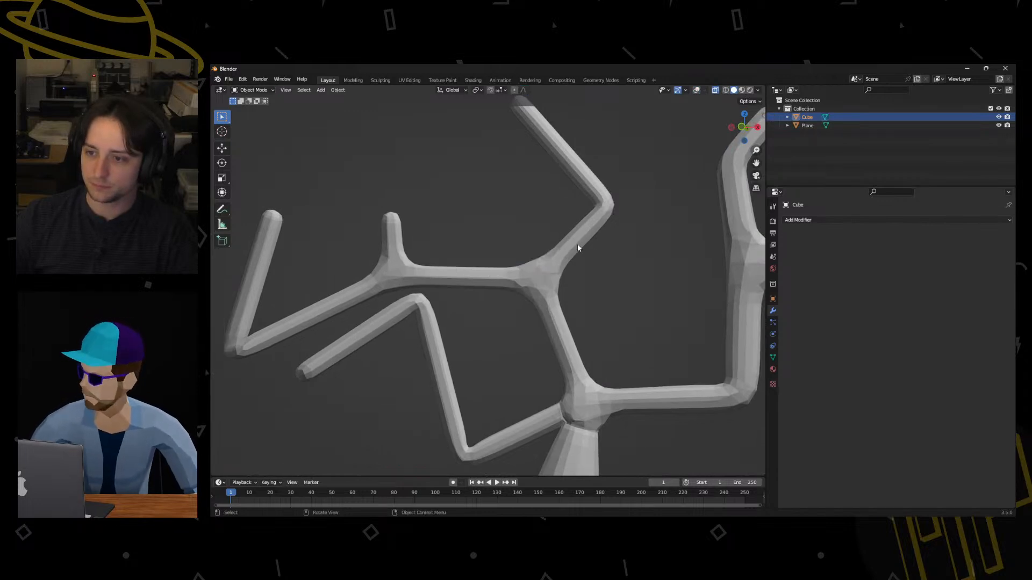
{"action": "left_click", "coordinate": [697, 90]}
{"action": "key", "text": "Tab"}
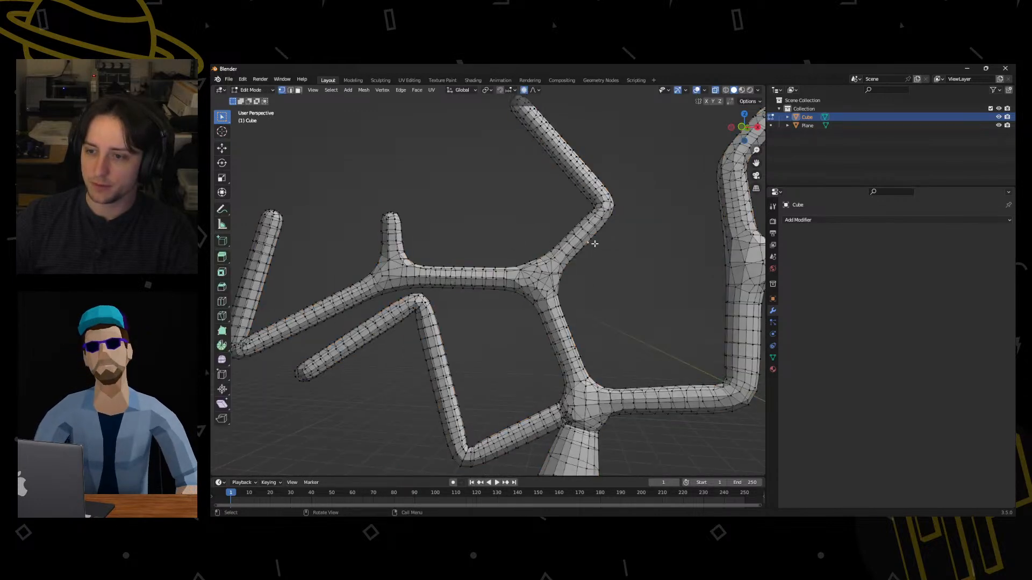
Turn off X-ray and examine the faces of the tree's applied mesh around its branch forks and the short side branch.
{"action": "left_click", "coordinate": [714, 90]}
{"action": "middle_click_drag", "start_coordinate": [640, 323], "coordinate": [507, 326]}
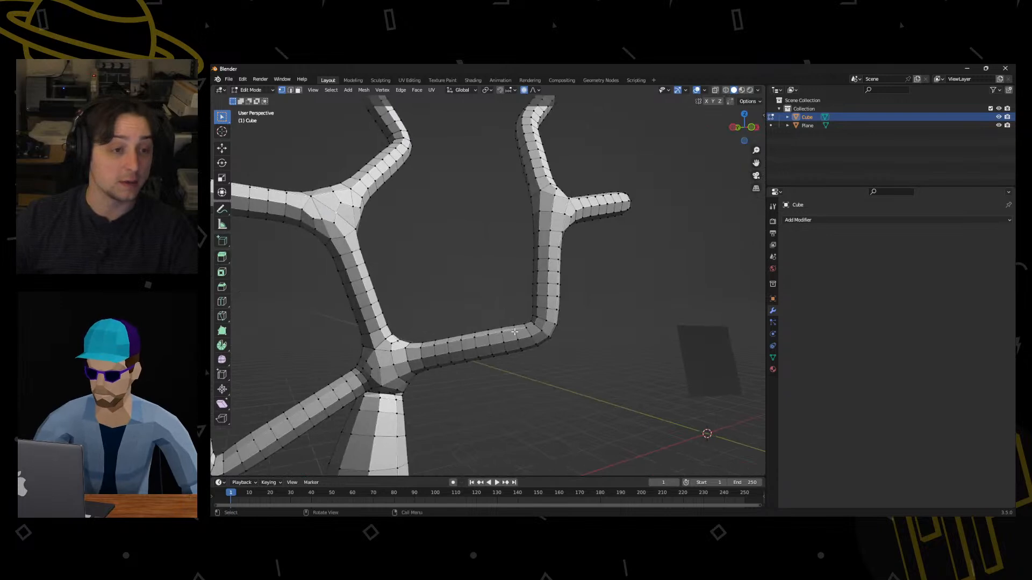
{"action": "scroll", "coordinate": [510, 328], "scroll_direction": "up", "scroll_amount": 2}
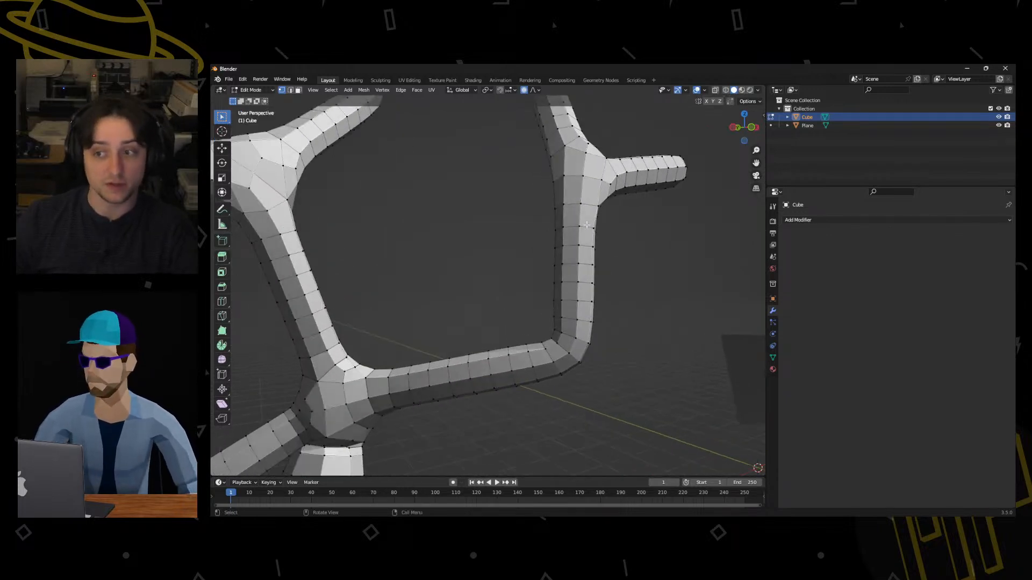
{"action": "middle_click_drag", "start_coordinate": [587, 225], "coordinate": [499, 353], "text": "shift"}
{"action": "middle_click_drag", "start_coordinate": [647, 301], "coordinate": [533, 300]}
{"action": "scroll", "coordinate": [615, 307], "scroll_direction": "down", "scroll_amount": 4}
{"action": "scroll", "coordinate": [546, 354], "scroll_direction": "up", "scroll_amount": 3}
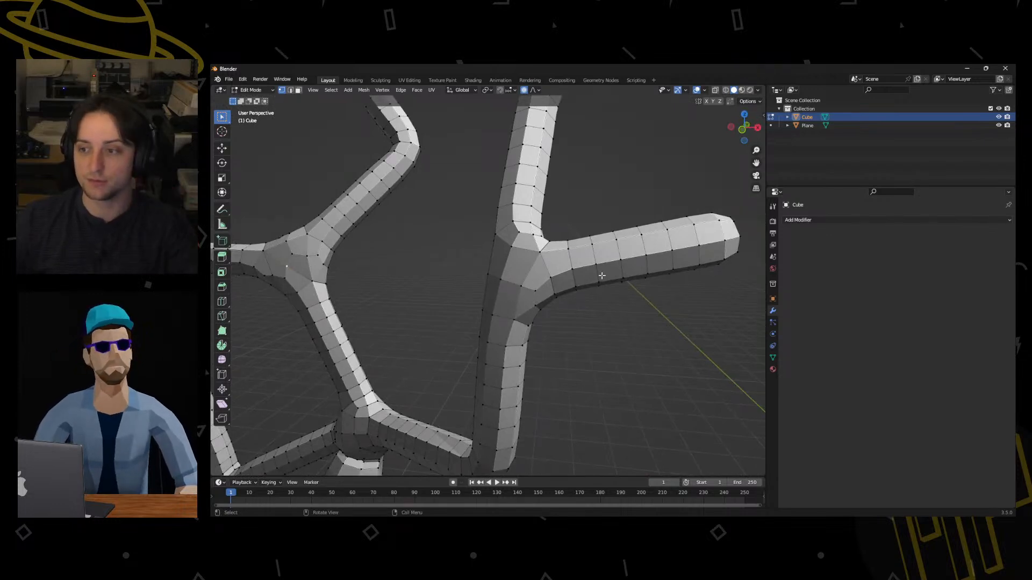
{"action": "middle_click_drag", "start_coordinate": [632, 269], "coordinate": [591, 271]}
Select the tree's whole mesh, add a Triangulate modifier, and switch to Object Mode to inspect the side branch.
{"action": "key", "text": "a"}
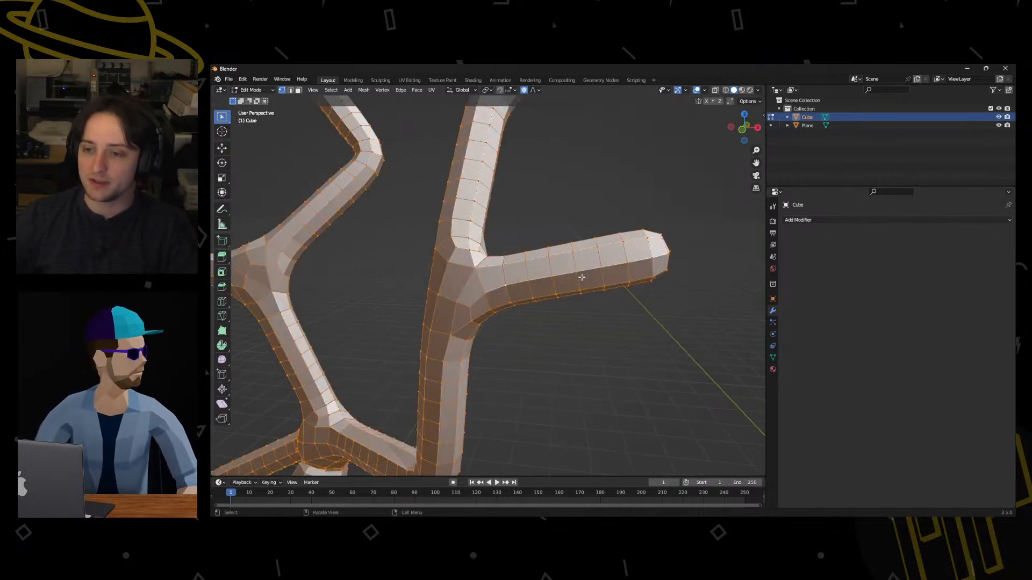
{"action": "left_click", "coordinate": [804, 220]}
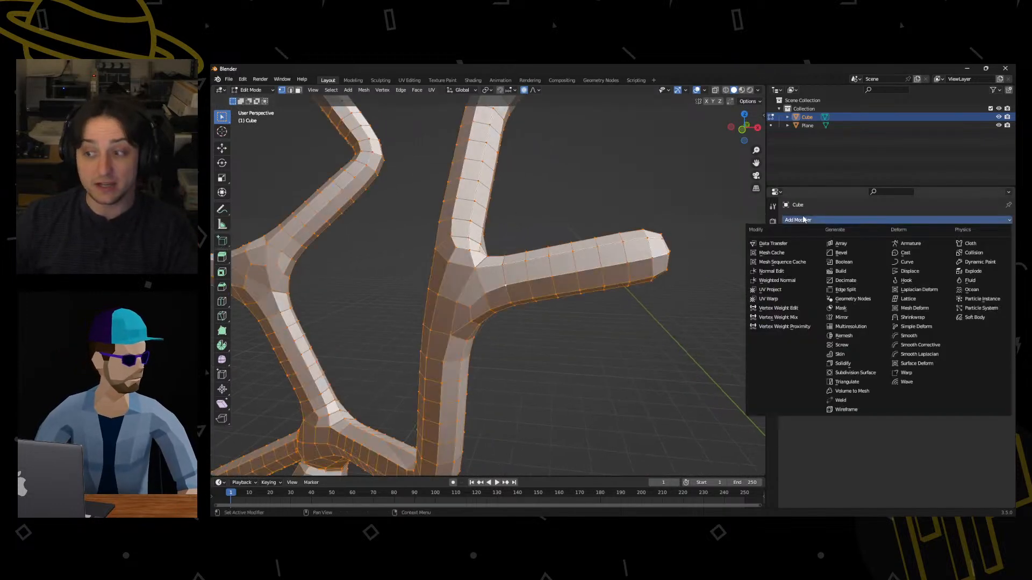
{"action": "left_click", "coordinate": [880, 383]}
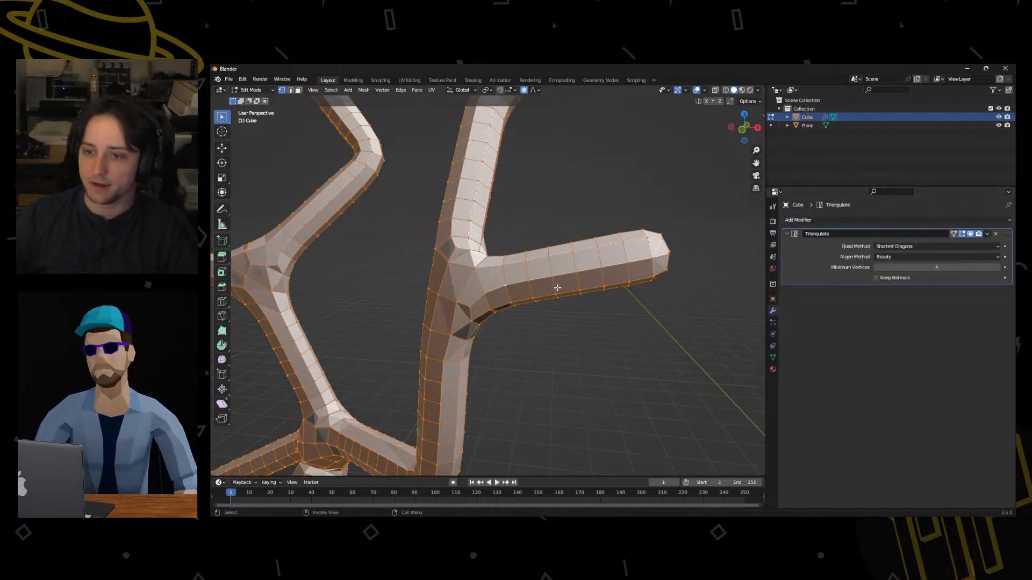
{"action": "middle_click_drag", "start_coordinate": [569, 288], "coordinate": [510, 295]}
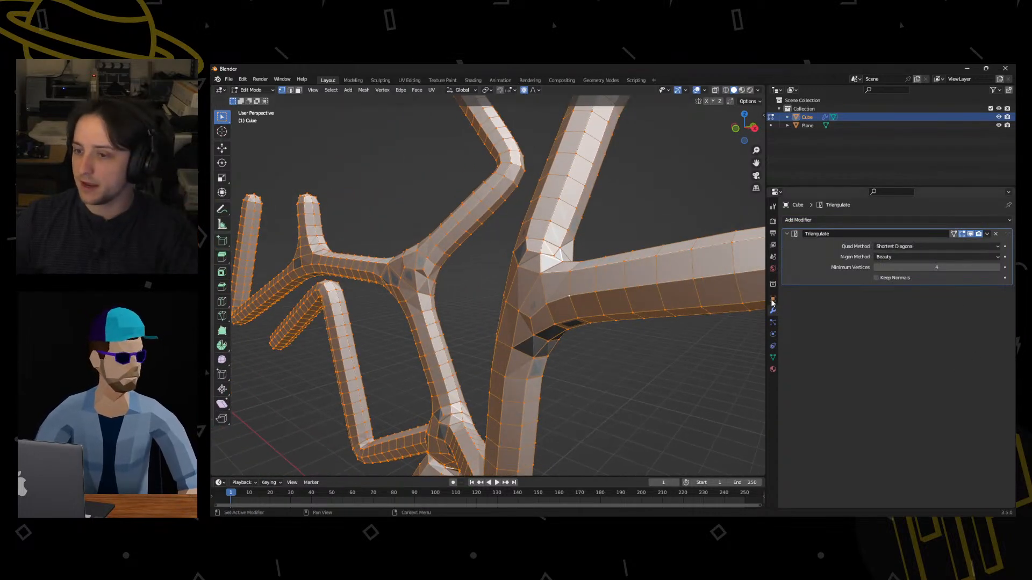
{"action": "key", "text": "ctrl+Tab"}
{"action": "left_click", "coordinate": [655, 323]}
{"action": "middle_click_drag", "start_coordinate": [548, 299], "coordinate": [602, 283]}
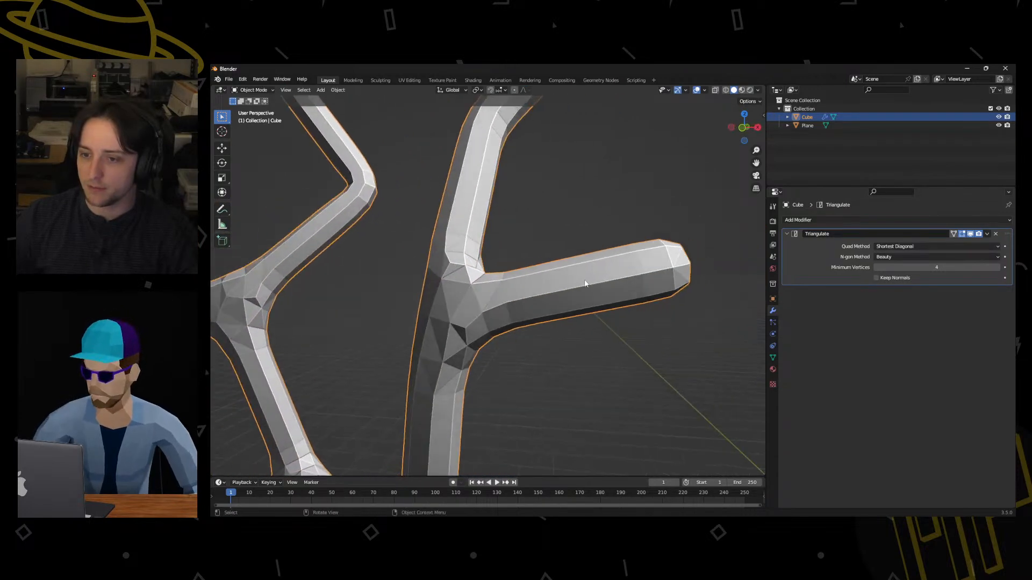
Check the N-gon Method options, keep Beauty, apply the Triangulate modifier, and reopen the tree in Edit Mode.
{"action": "left_click", "coordinate": [943, 256]}
{"action": "left_click", "coordinate": [938, 256]}
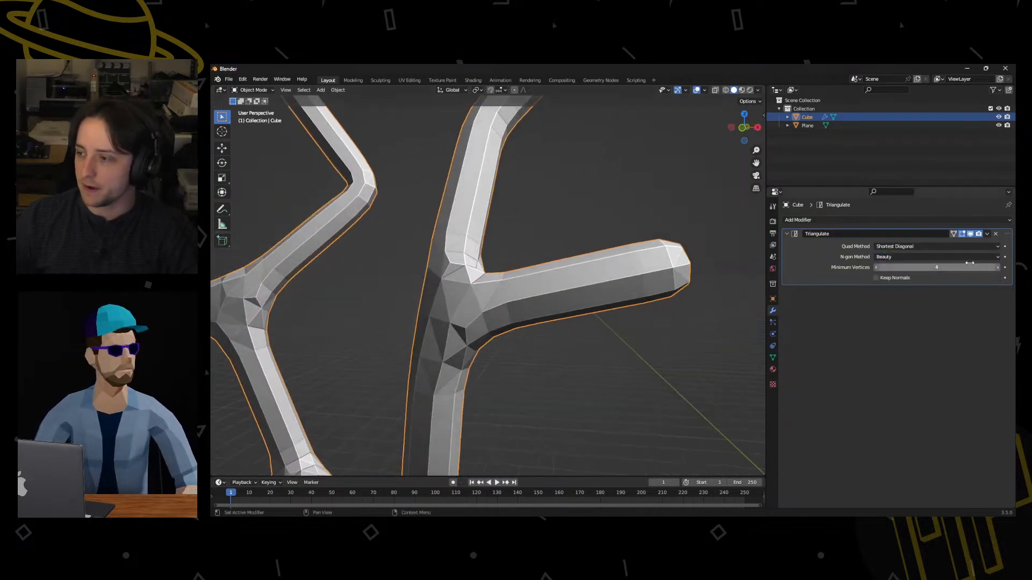
{"action": "left_click", "coordinate": [985, 234]}
{"action": "left_click", "coordinate": [957, 241]}
{"action": "key", "text": "Tab"}
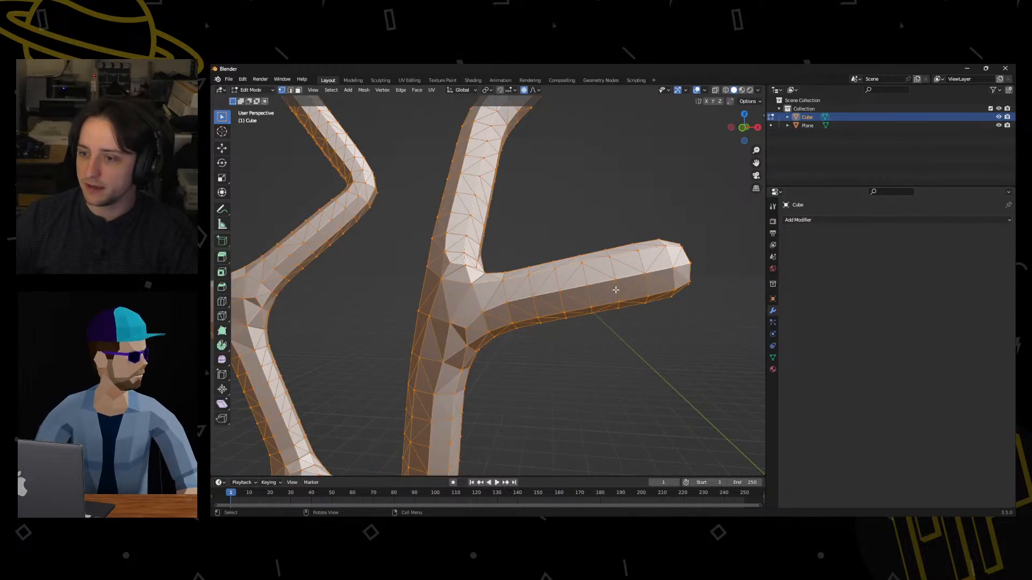
Deselect the mesh and pull several vertices along the short side branch with proportional editing to deform the triangulated surface.
{"action": "middle_click_drag", "start_coordinate": [539, 288], "coordinate": [597, 285]}
{"action": "key", "text": "alt+a"}
{"action": "key", "text": "g"}
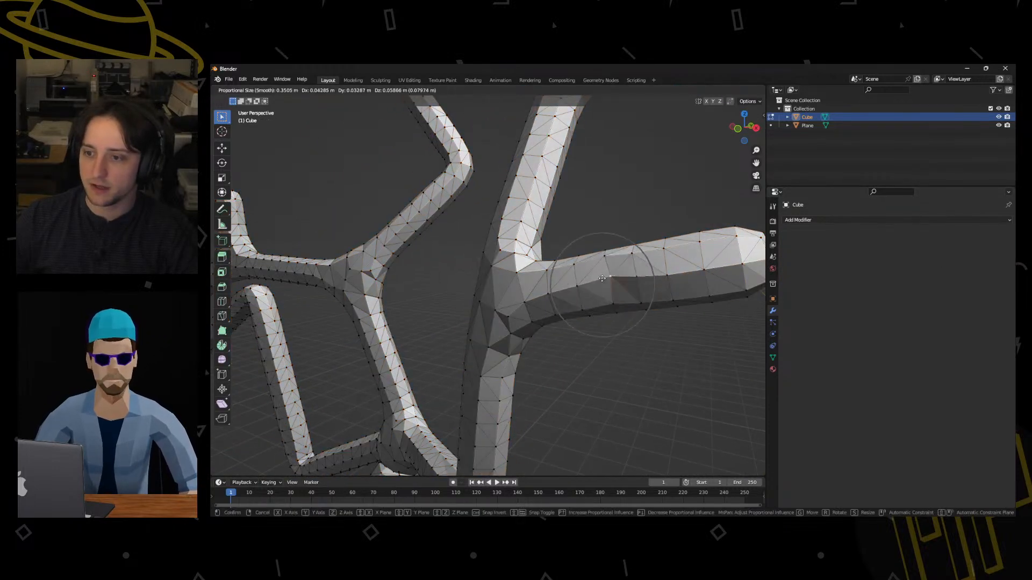
{"action": "left_click", "coordinate": [567, 316]}
{"action": "middle_click_drag", "start_coordinate": [674, 307], "coordinate": [586, 322]}
{"action": "key", "text": "g"}
{"action": "left_click", "coordinate": [579, 325]}
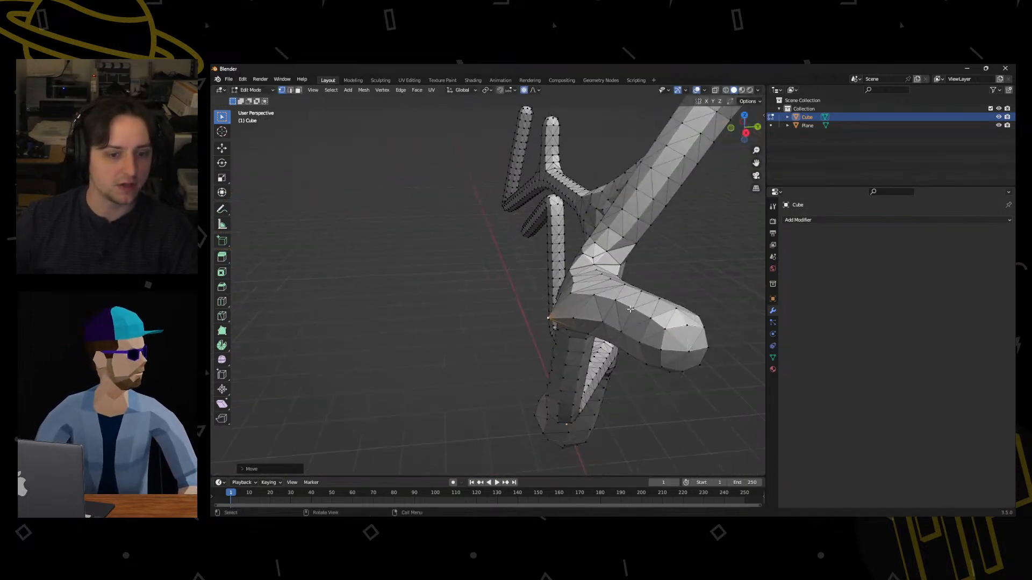
{"action": "middle_click_drag", "start_coordinate": [575, 357], "coordinate": [600, 312]}
{"action": "key", "text": "g"}
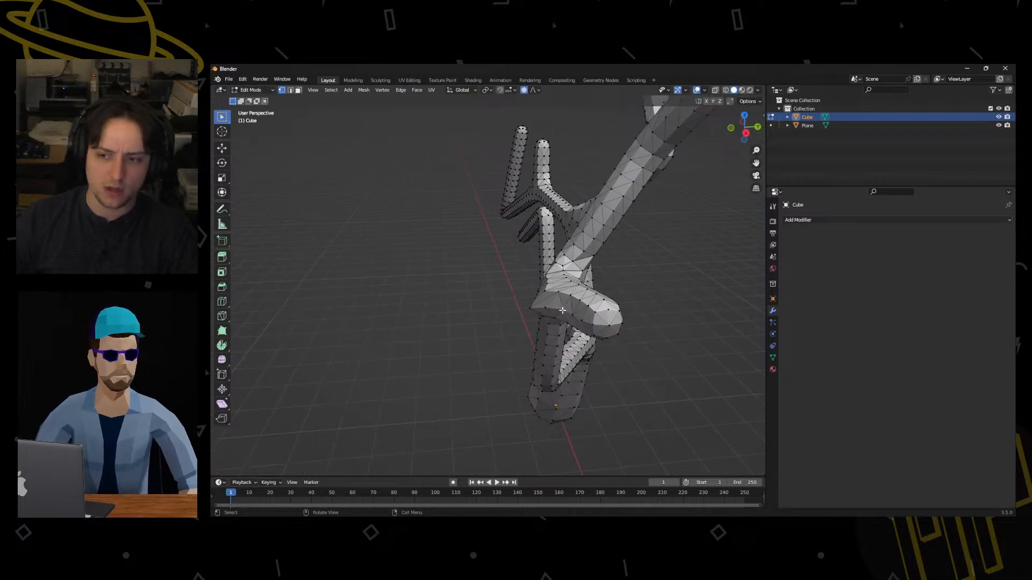
{"action": "left_click", "coordinate": [539, 306]}
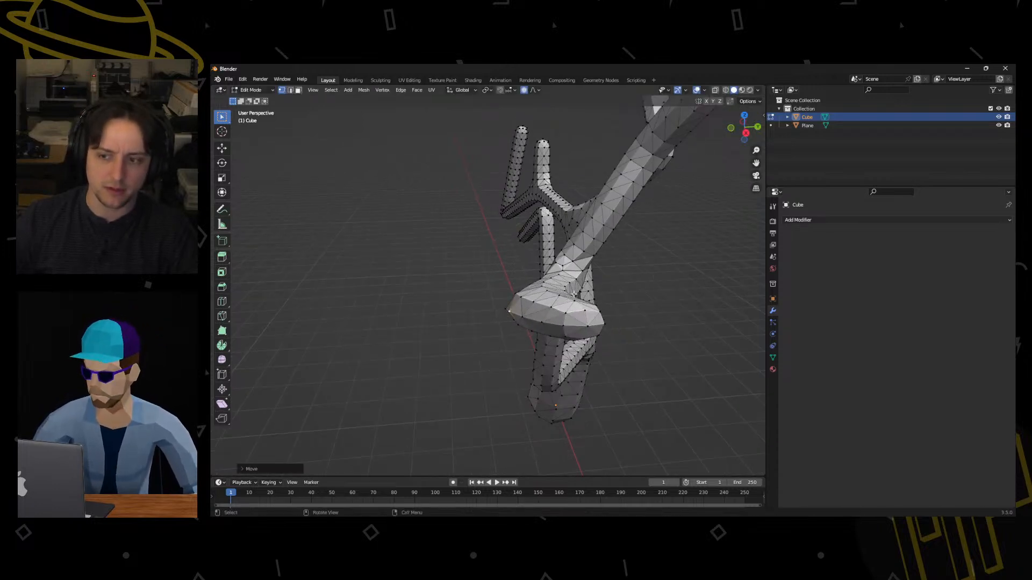
{"action": "key", "text": "g"}
{"action": "left_click", "coordinate": [541, 283]}
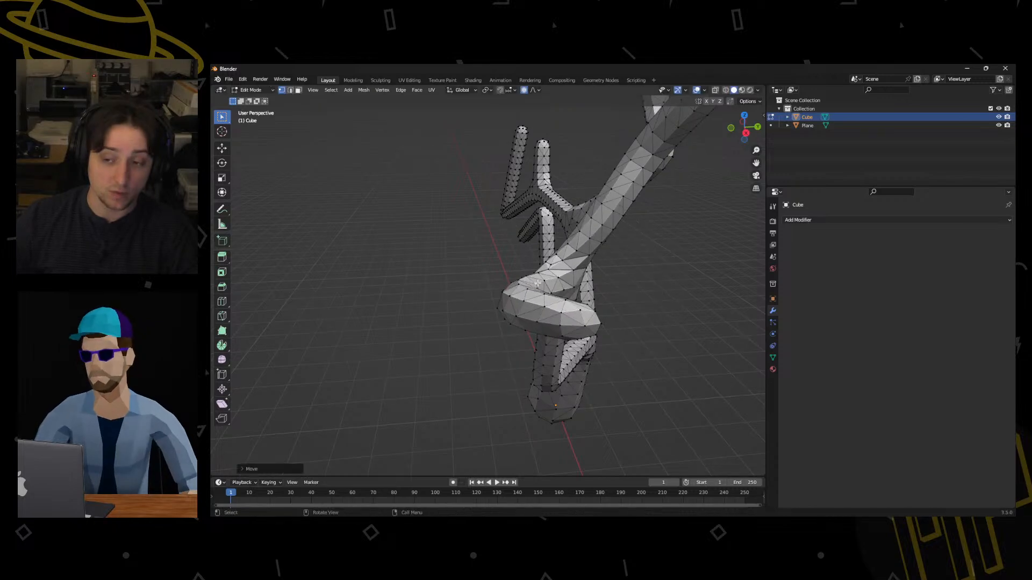
Move more vertices near the short side branch's end with proportional editing, stretching and bending it further.
{"action": "middle_click_drag", "start_coordinate": [625, 321], "coordinate": [644, 309]}
{"action": "left_click", "coordinate": [603, 321]}
{"action": "key", "text": "g"}
{"action": "left_click", "coordinate": [614, 324]}
{"action": "left_click", "coordinate": [601, 317]}
{"action": "key", "text": "g"}
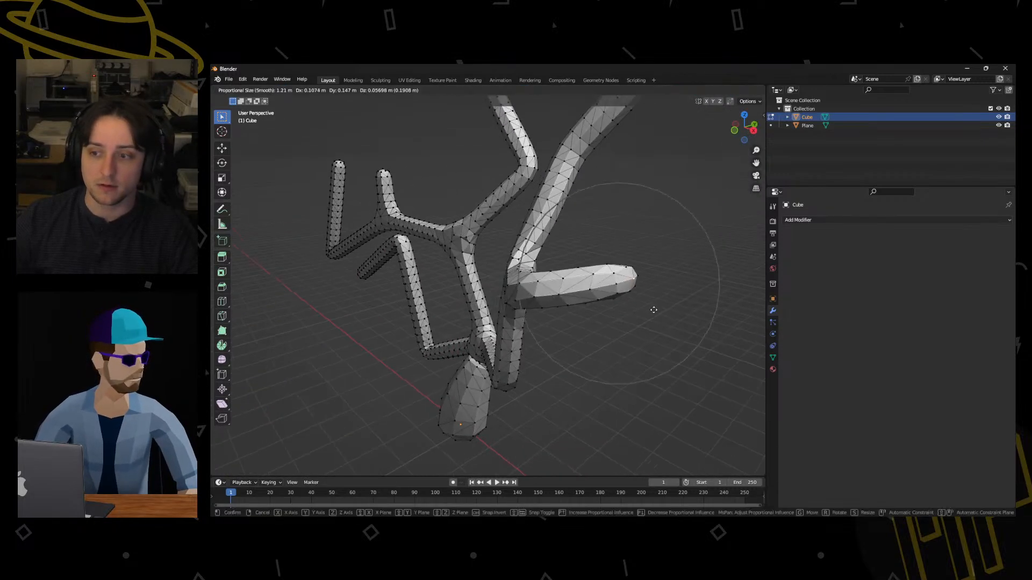
{"action": "left_click", "coordinate": [668, 306]}
Examine the whole reshaped tree and view it in Object Mode.
{"action": "middle_click_drag", "start_coordinate": [580, 319], "coordinate": [486, 347]}
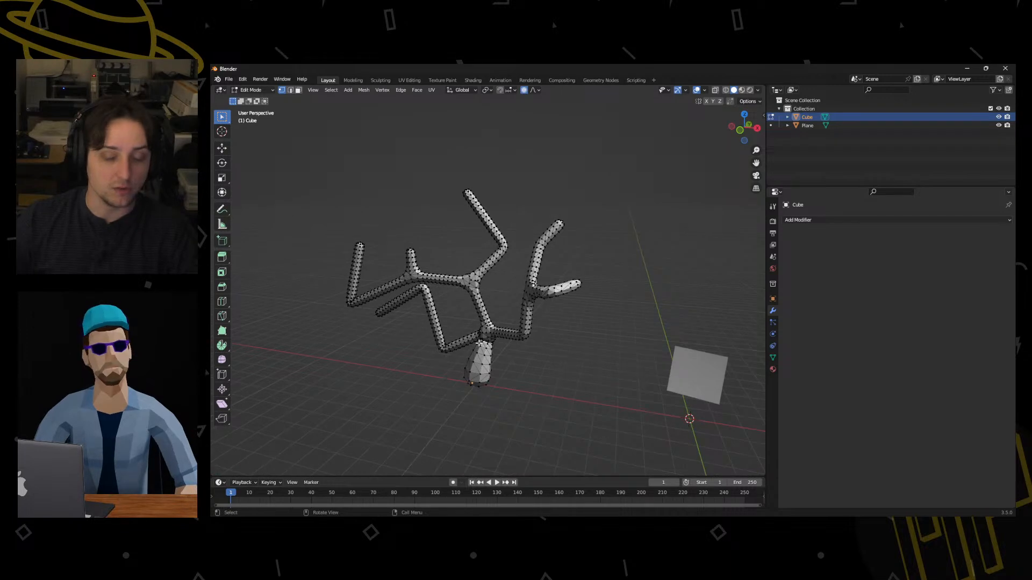
{"action": "scroll", "coordinate": [517, 316], "scroll_direction": "up", "scroll_amount": 3}
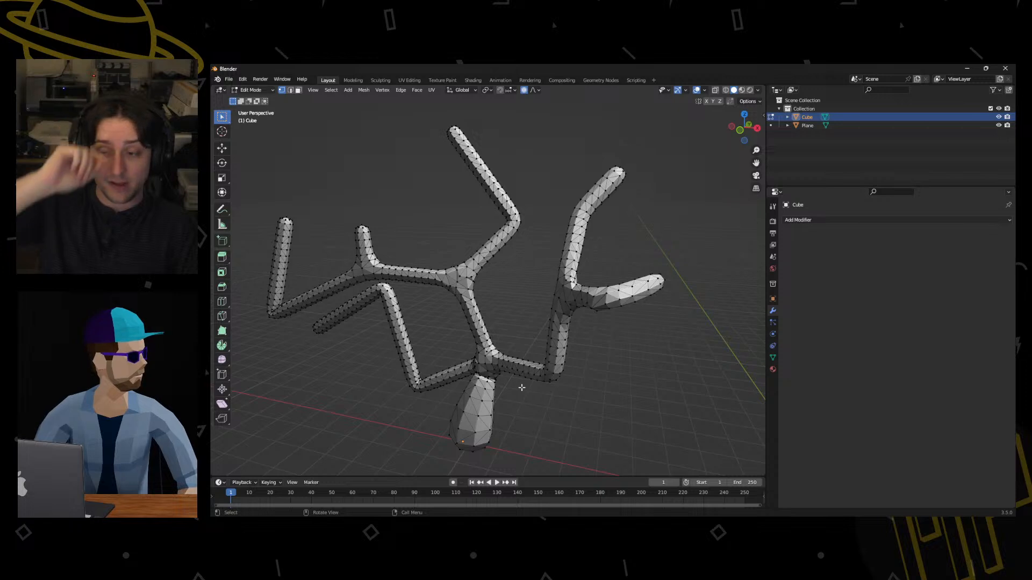
{"action": "key", "text": "ctrl+Tab"}
{"action": "left_click", "coordinate": [548, 326]}
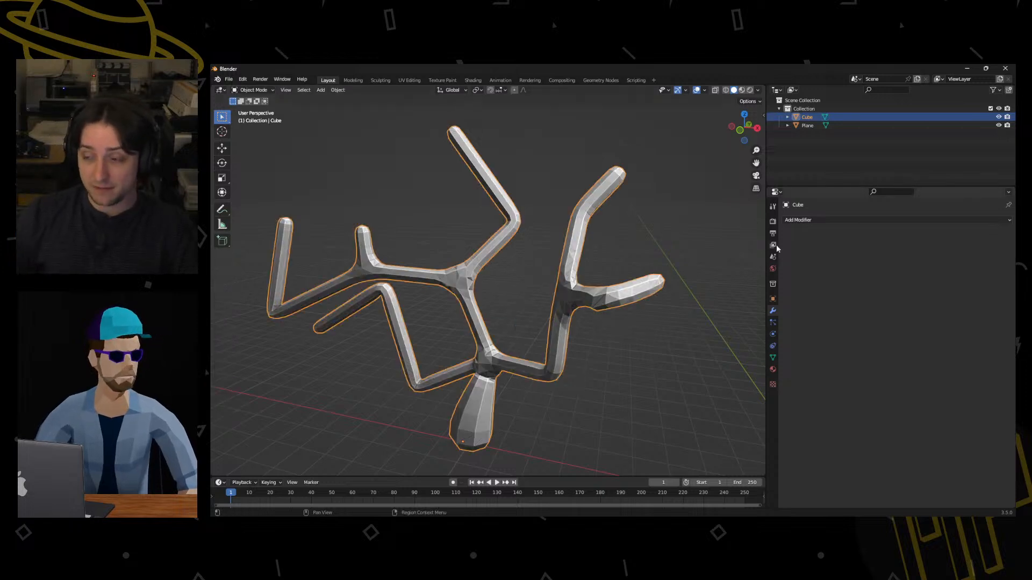
Return to Edit Mode and undo the branch moves and the applied Triangulate modifier, back to the fully selected quad mesh.
{"action": "key", "text": "Tab"}
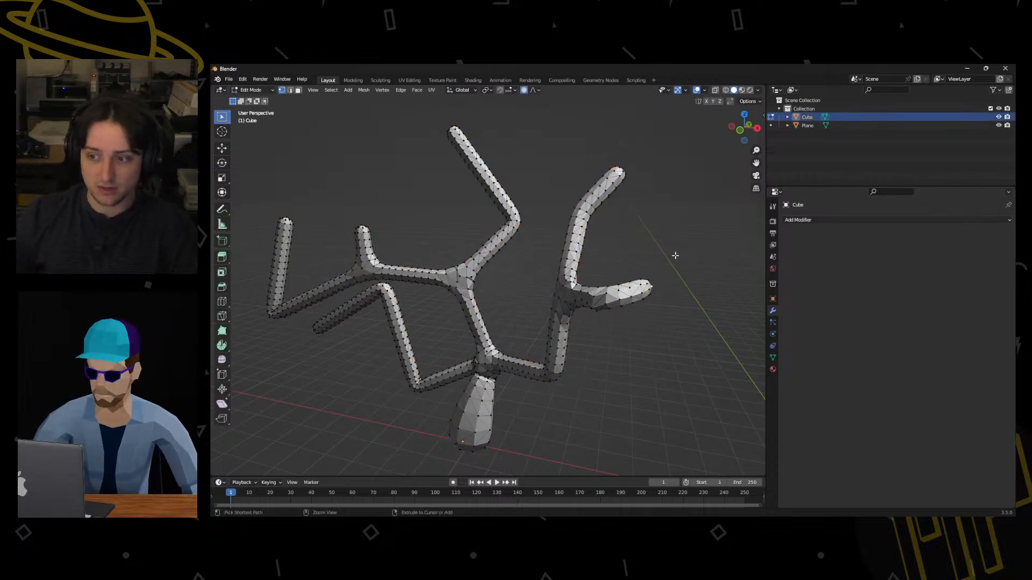
{"action": "key", "text": "ctrl+z"}
{"action": "key", "text": "ctrl+z"}
{"action": "key", "text": "ctrl+z"}
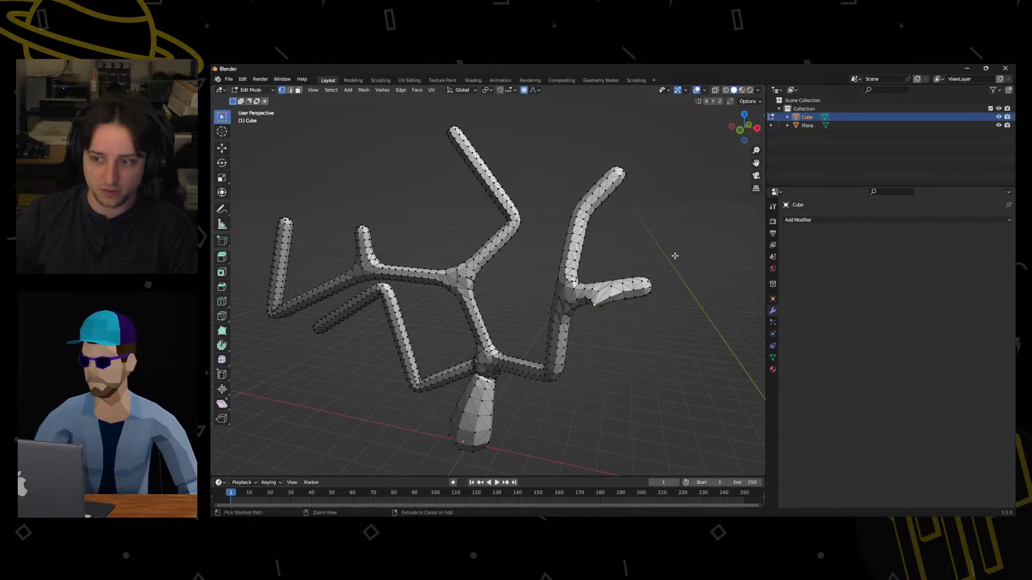
{"action": "key", "text": "ctrl+z"}
{"action": "key", "text": "a"}
{"action": "key", "text": "ctrl+z"}
{"action": "key", "text": "ctrl+z"}
{"action": "key", "text": "ctrl+z"}
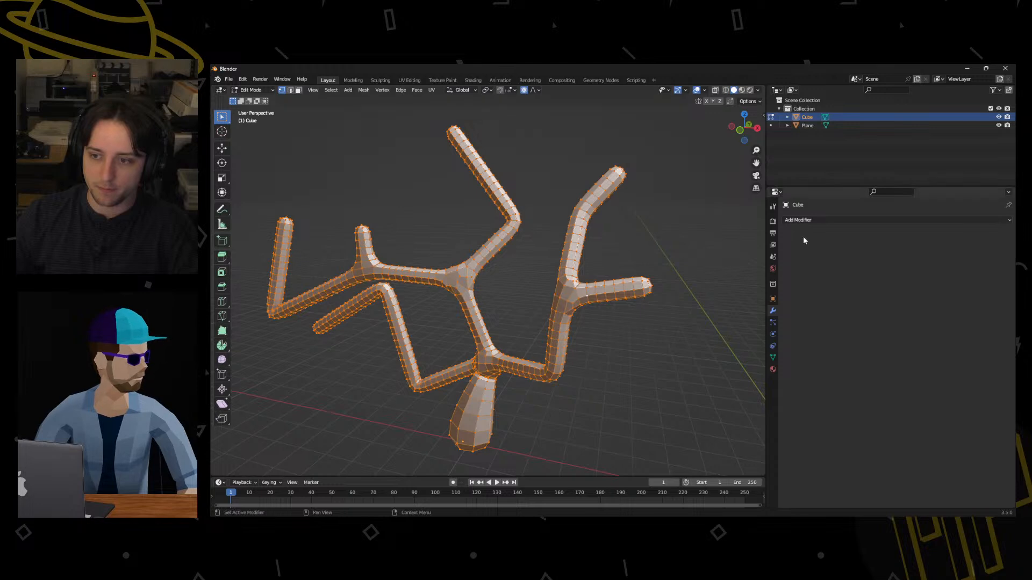
Add a Volume to Mesh modifier to the tree, look over its settings, and remove it.
{"action": "left_click", "coordinate": [816, 221]}
{"action": "key", "text": "Escape"}
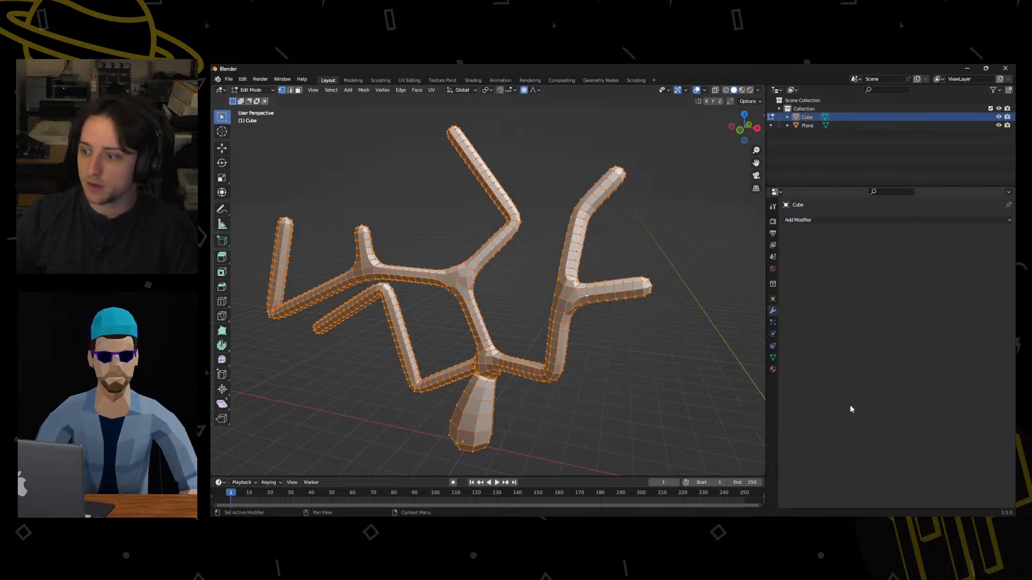
{"action": "left_click", "coordinate": [805, 222]}
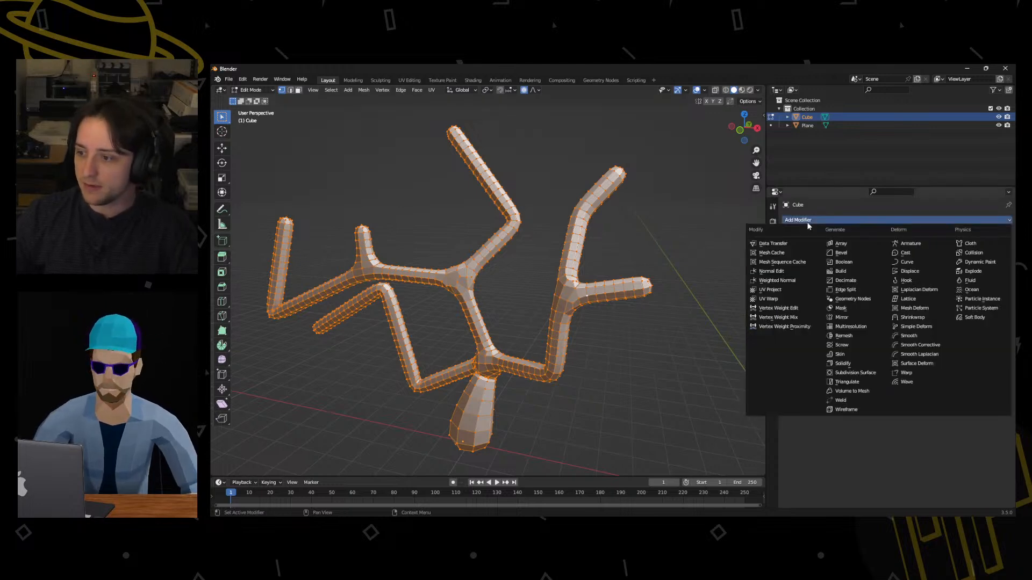
{"action": "left_click", "coordinate": [840, 396]}
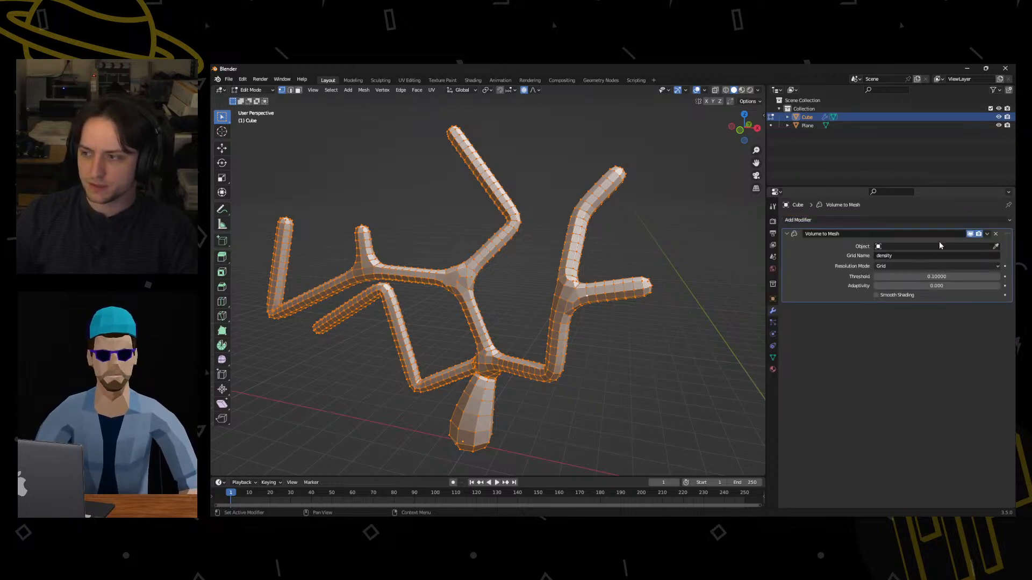
{"action": "left_click", "coordinate": [995, 234]}
Add a Weld modifier to the tree, check its Mode and Vertex Group options, and remove it.
{"action": "left_click", "coordinate": [905, 220]}
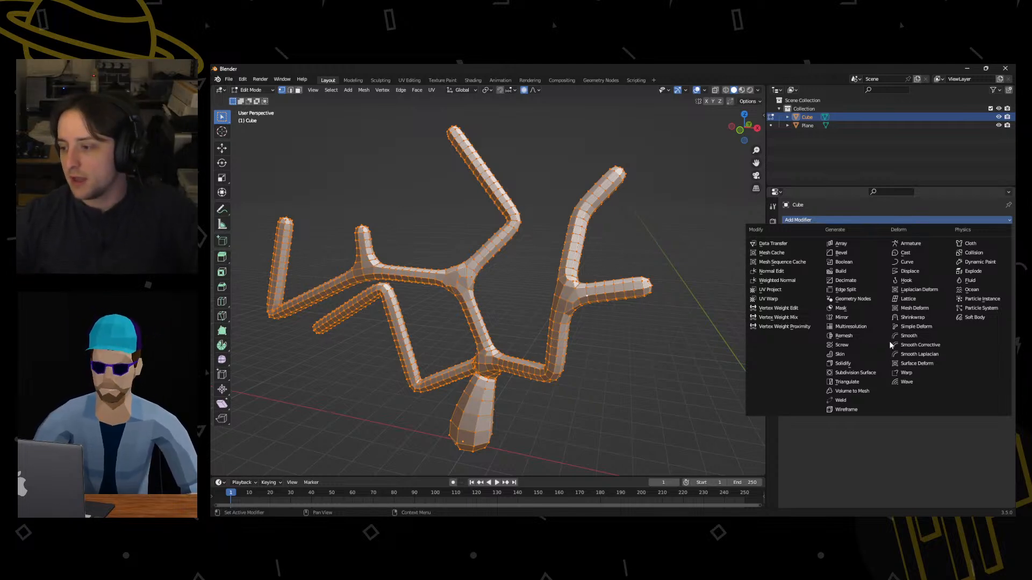
{"action": "left_click", "coordinate": [867, 401]}
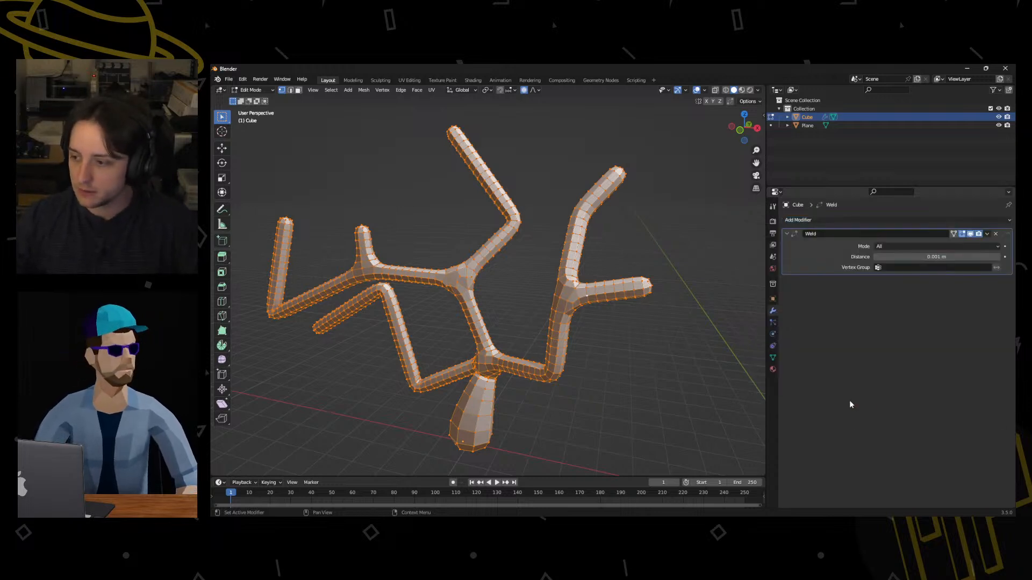
{"action": "left_click", "coordinate": [888, 247]}
{"action": "left_click", "coordinate": [888, 247]}
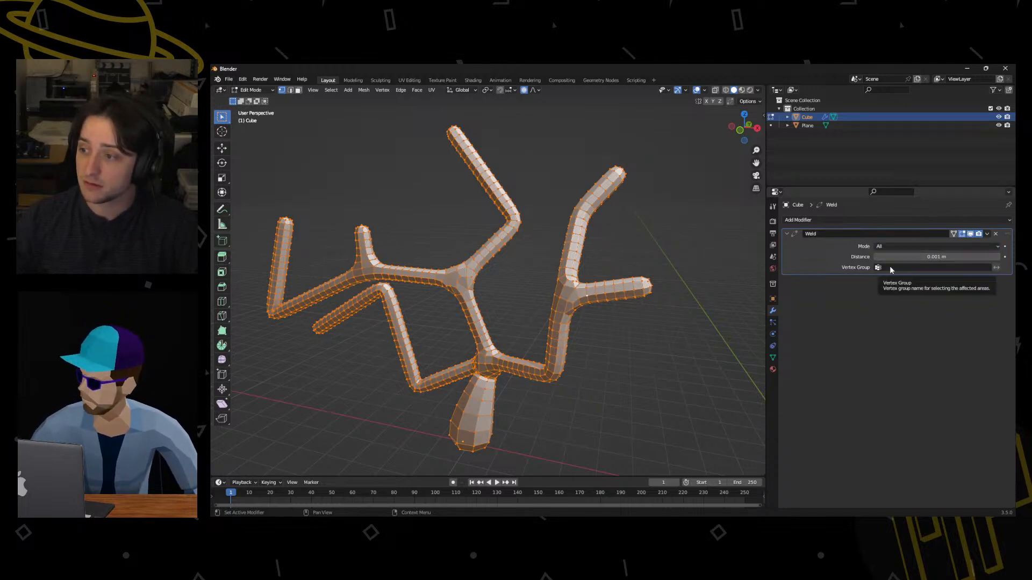
{"action": "left_click", "coordinate": [889, 267]}
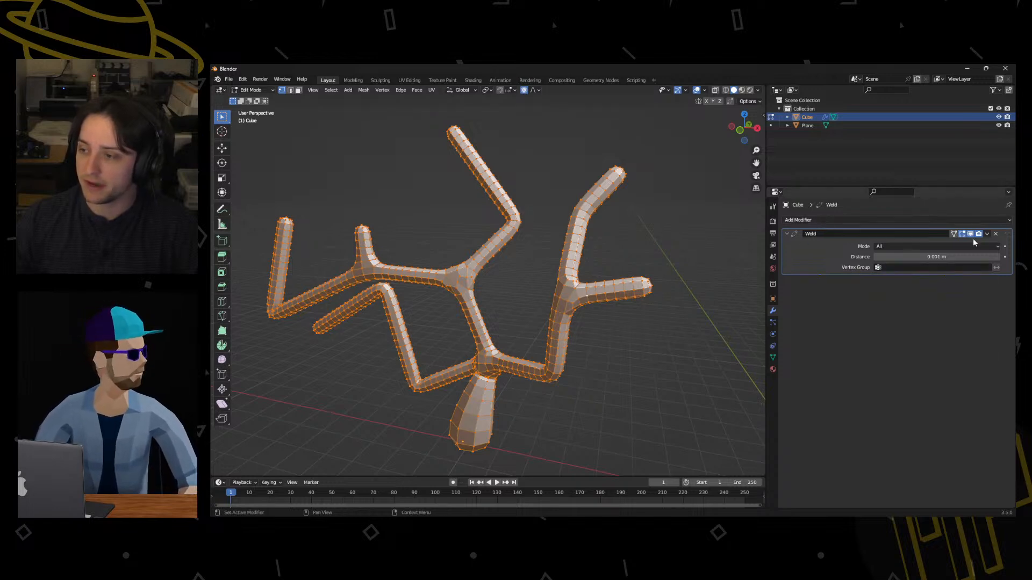
{"action": "left_click", "coordinate": [994, 235]}
Add a Wireframe modifier to the tree, switch to Object Mode, and deselect the tree to inspect its struts up close.
{"action": "left_click", "coordinate": [982, 221]}
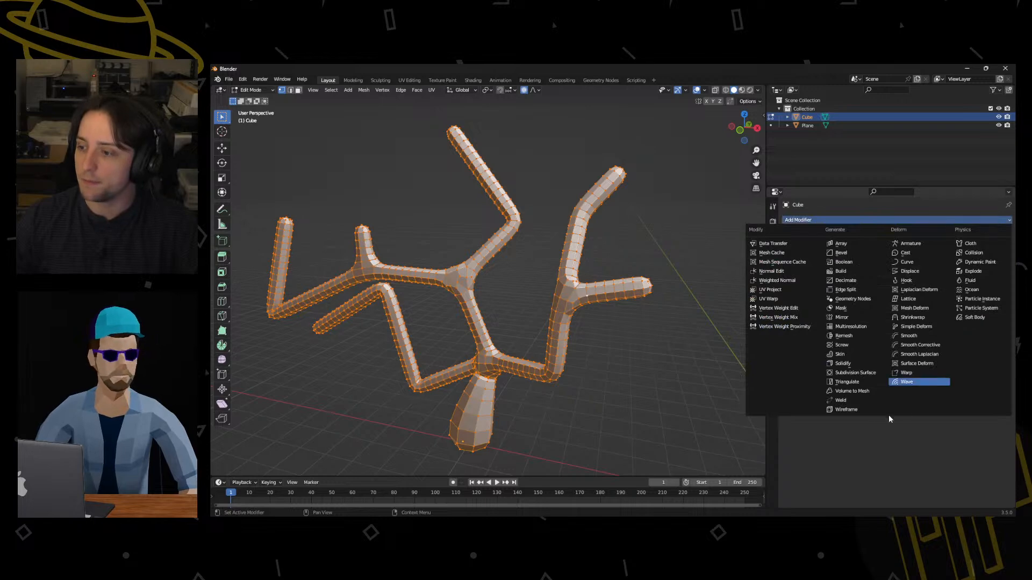
{"action": "left_click", "coordinate": [836, 410]}
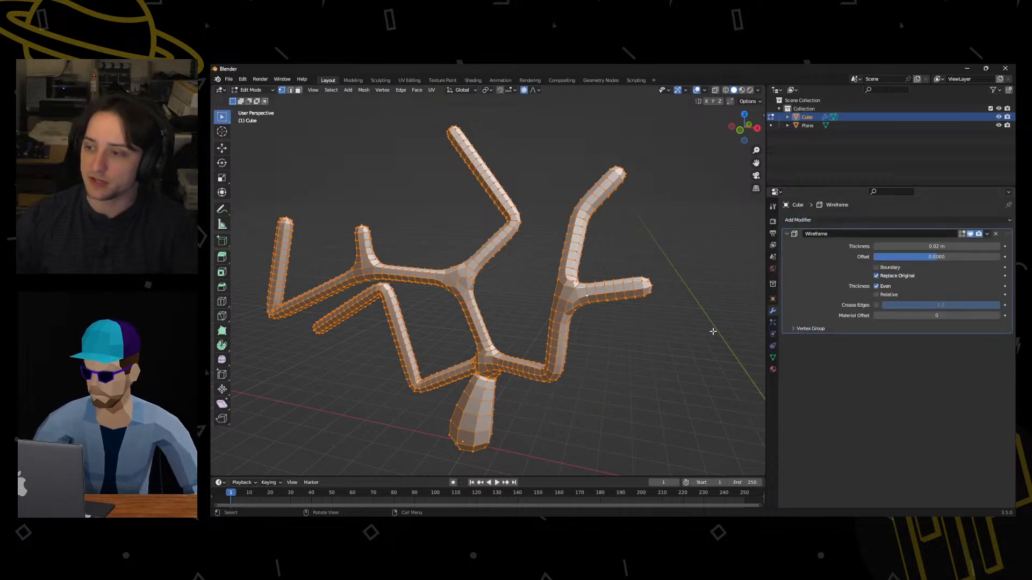
{"action": "key", "text": "Tab"}
{"action": "middle_click_drag", "start_coordinate": [643, 306], "coordinate": [564, 408]}
{"action": "key", "text": "alt+a"}
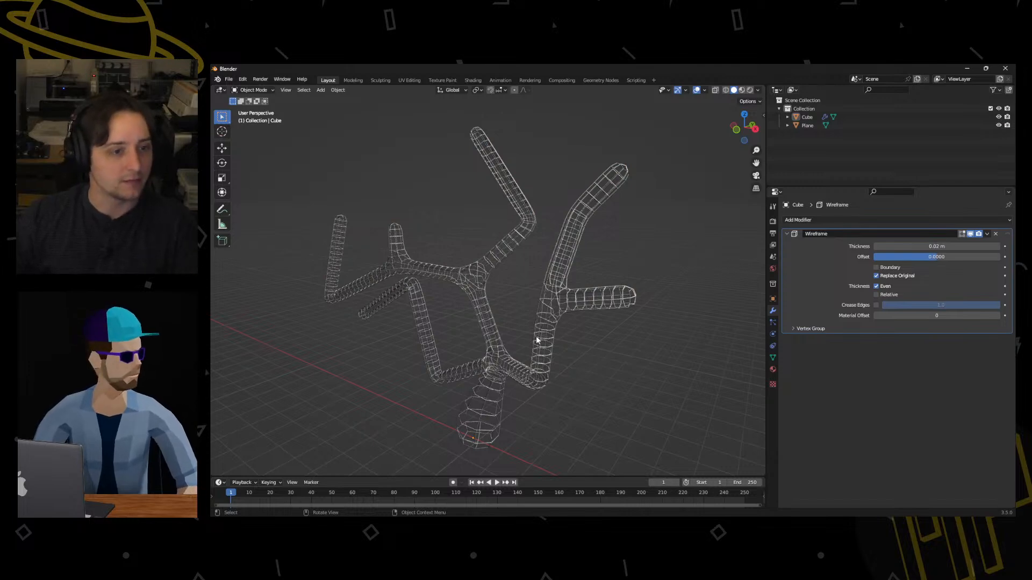
{"action": "middle_click_drag", "start_coordinate": [546, 338], "coordinate": [456, 291]}
{"action": "scroll", "coordinate": [618, 315], "scroll_direction": "up", "scroll_amount": 12}
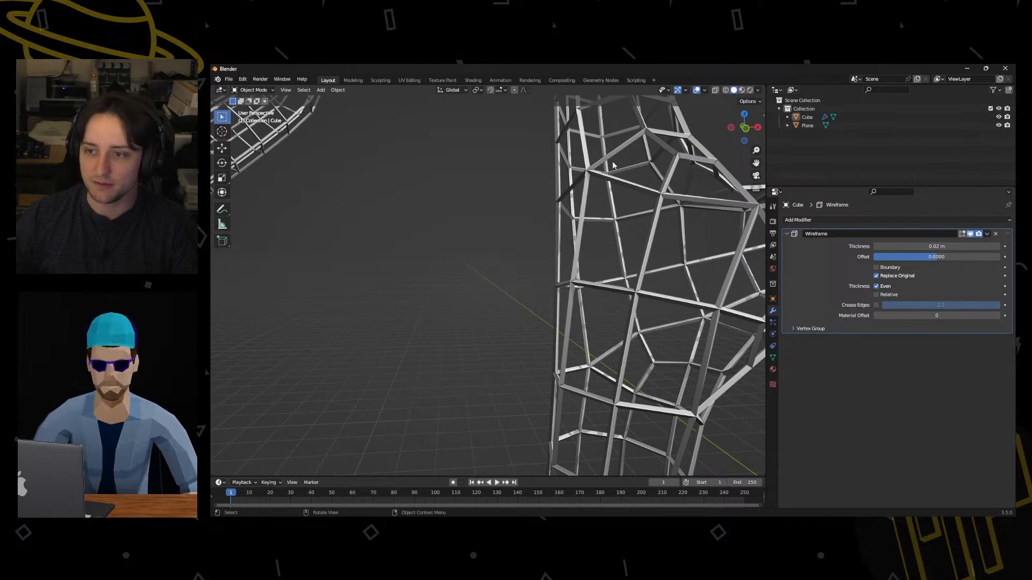
{"action": "scroll", "coordinate": [613, 165], "scroll_direction": "down", "scroll_amount": 14}
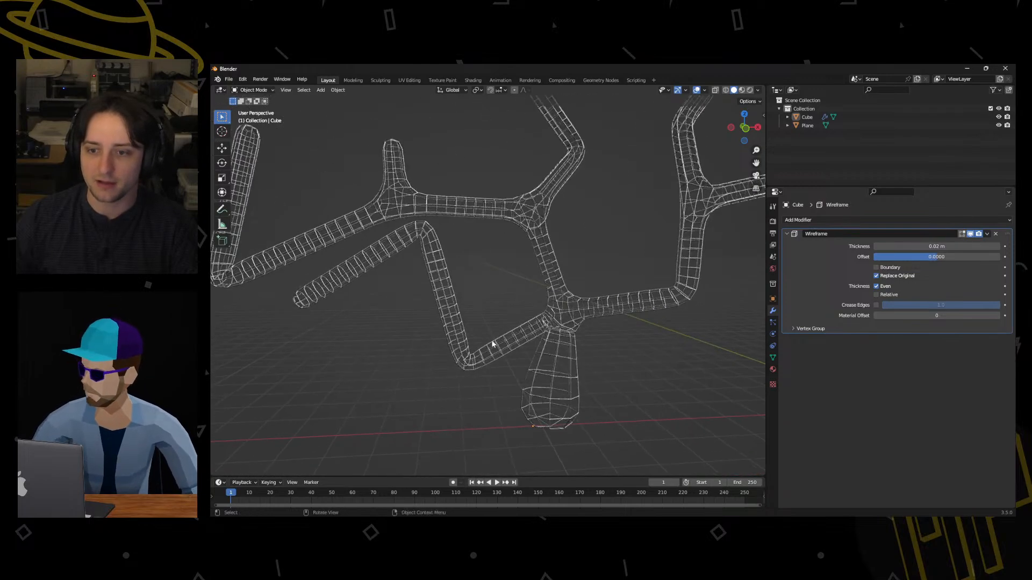
{"action": "middle_click_drag", "start_coordinate": [587, 413], "coordinate": [543, 375]}
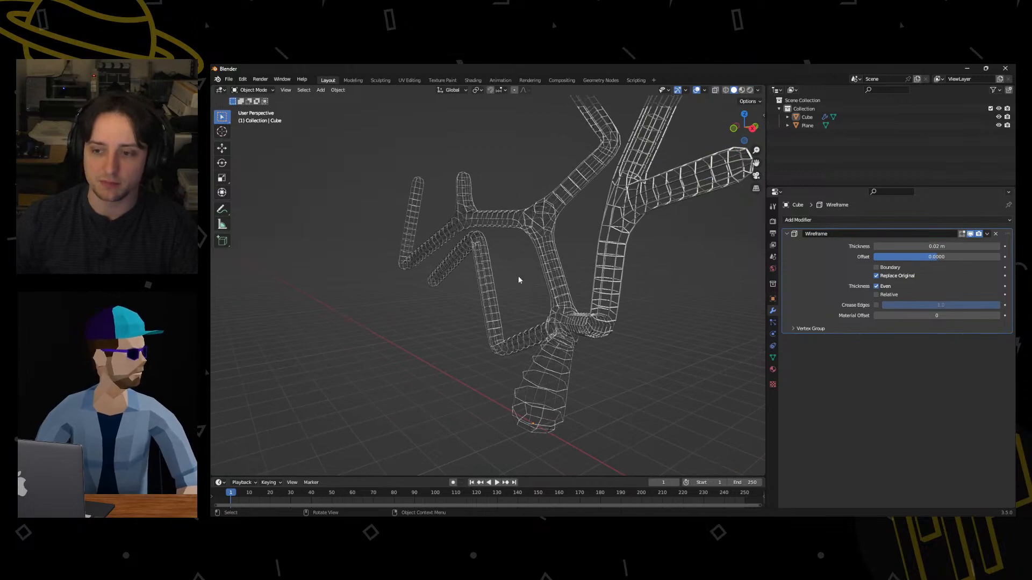
Toggle the Wireframe modifier's Even thickness and Boundary options off and on to compare their effect on the tree's struts.
{"action": "middle_click_drag", "start_coordinate": [575, 317], "coordinate": [482, 299]}
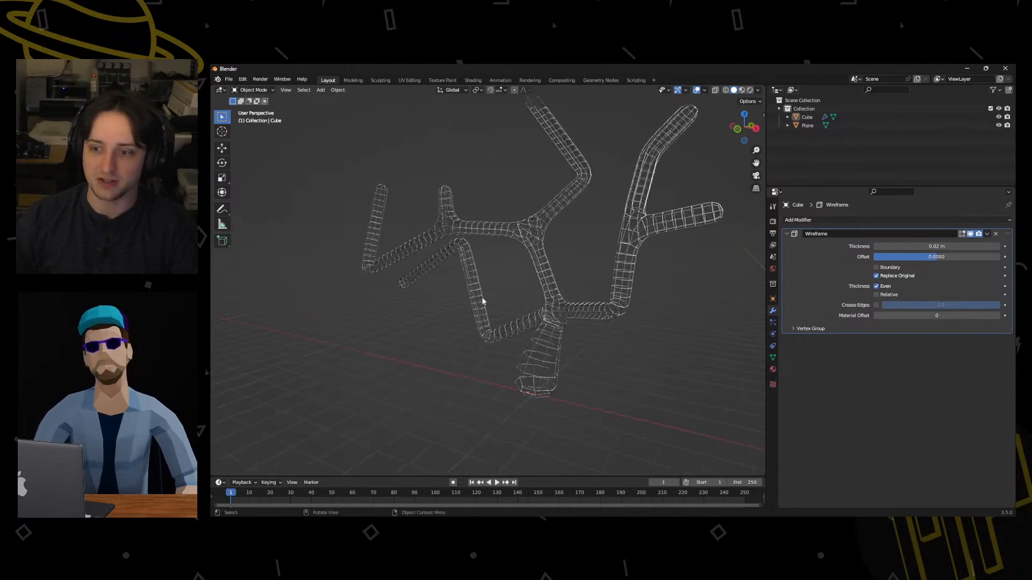
{"action": "middle_click_drag", "start_coordinate": [519, 260], "coordinate": [482, 269]}
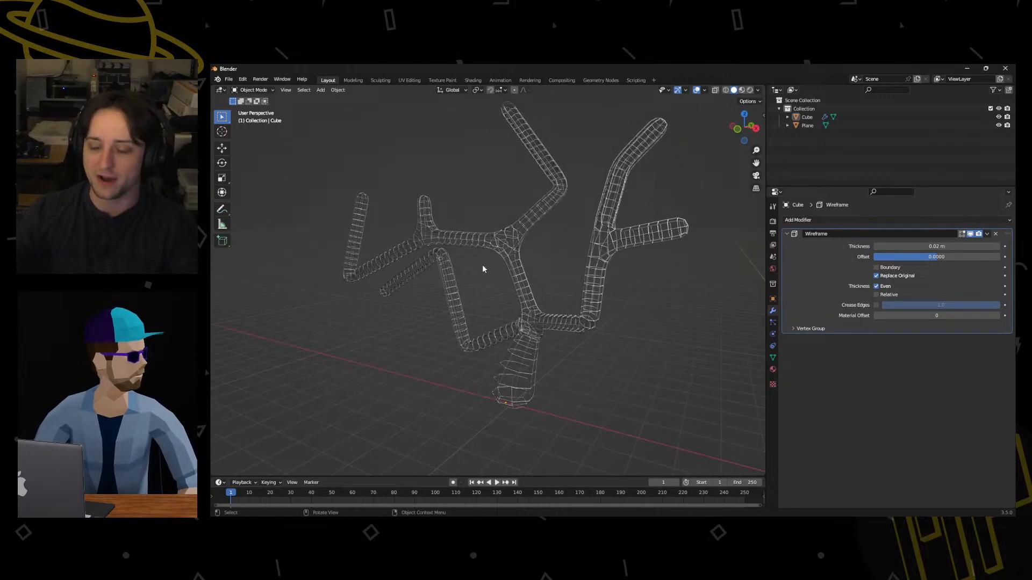
{"action": "left_click", "coordinate": [882, 269]}
{"action": "left_click", "coordinate": [877, 288]}
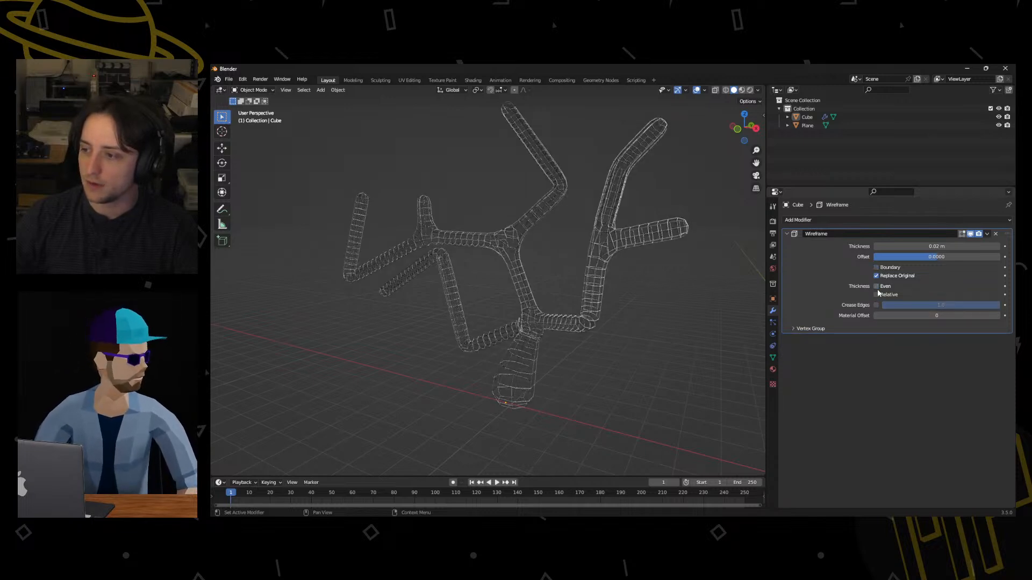
{"action": "left_click", "coordinate": [877, 287]}
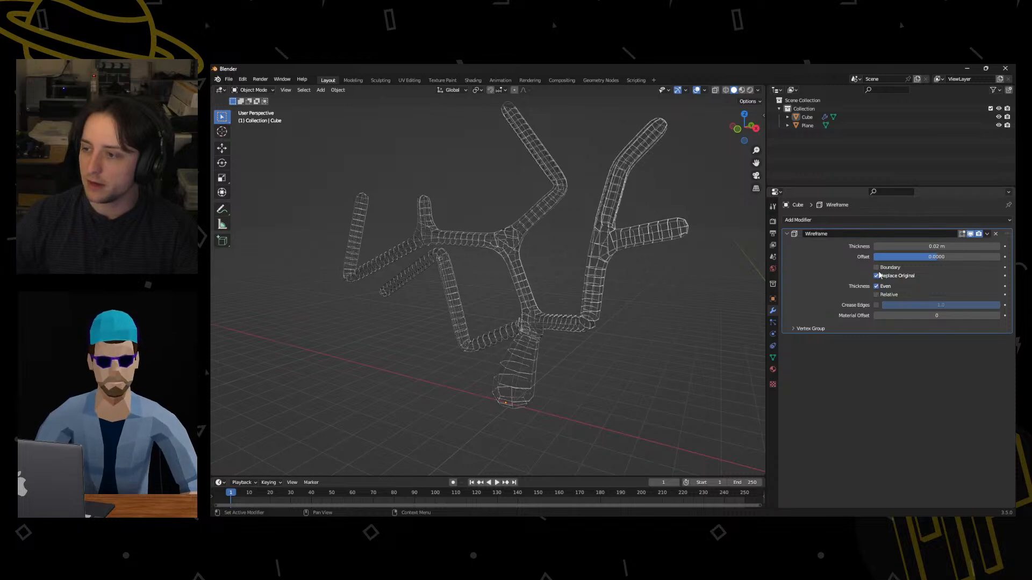
{"action": "left_click", "coordinate": [876, 268]}
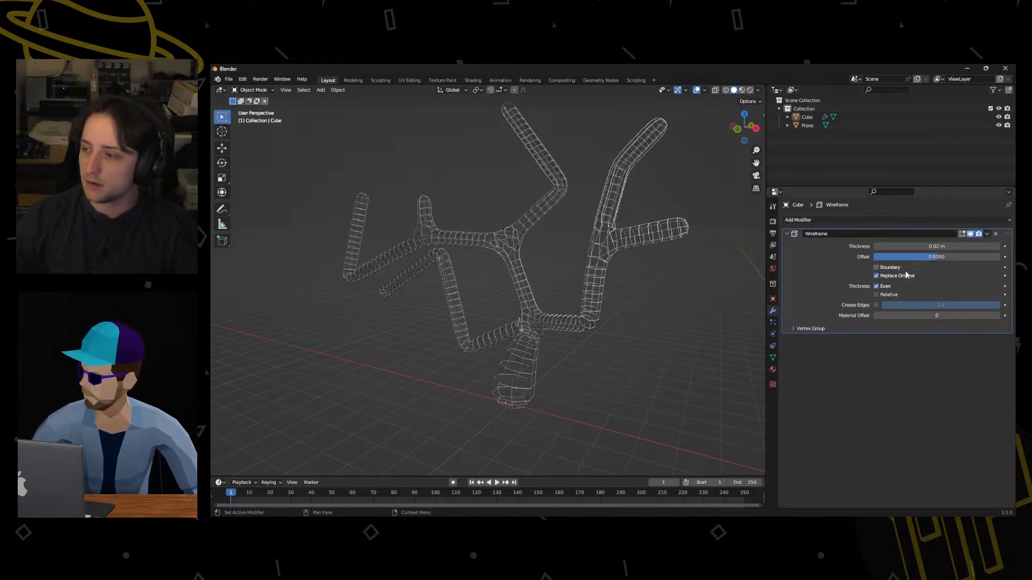
{"action": "left_click", "coordinate": [878, 269]}
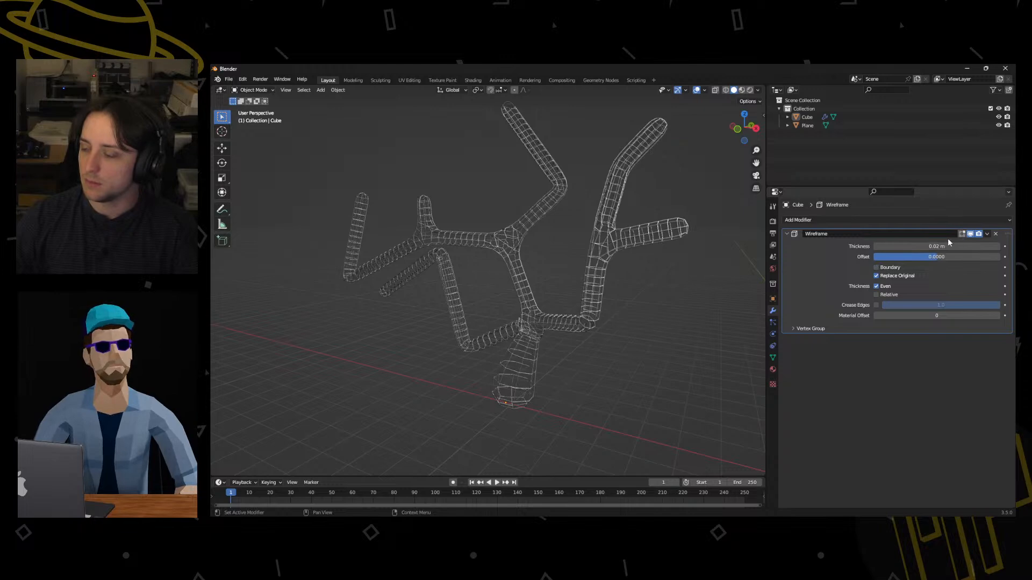
Check the Wireframe modifier's Vertex Group and Crease Edges options, and set the thickness to 0.024 m.
{"action": "scroll", "coordinate": [630, 283], "scroll_direction": "up", "scroll_amount": 5}
{"action": "left_click", "coordinate": [808, 329]}
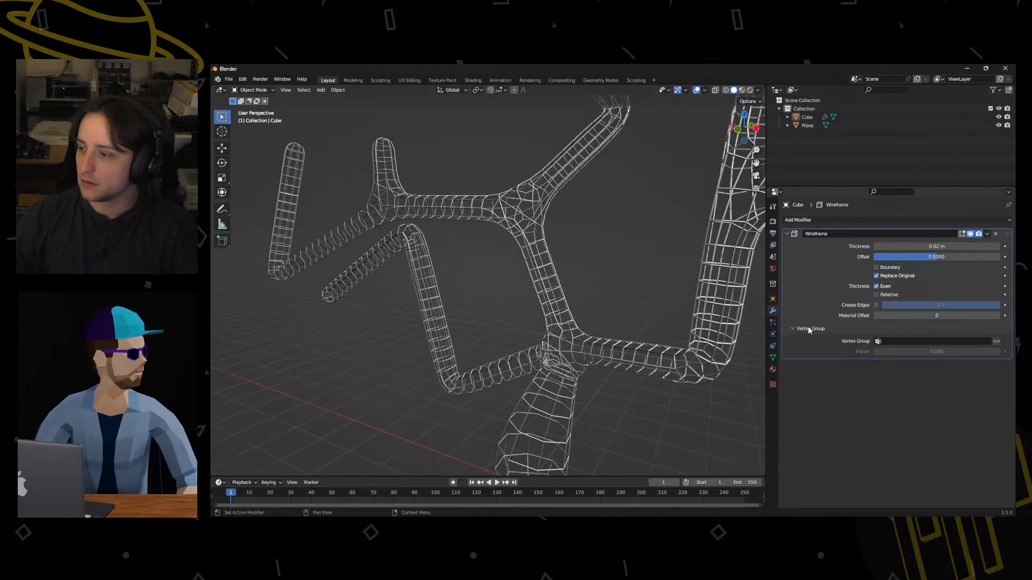
{"action": "left_click", "coordinate": [876, 305]}
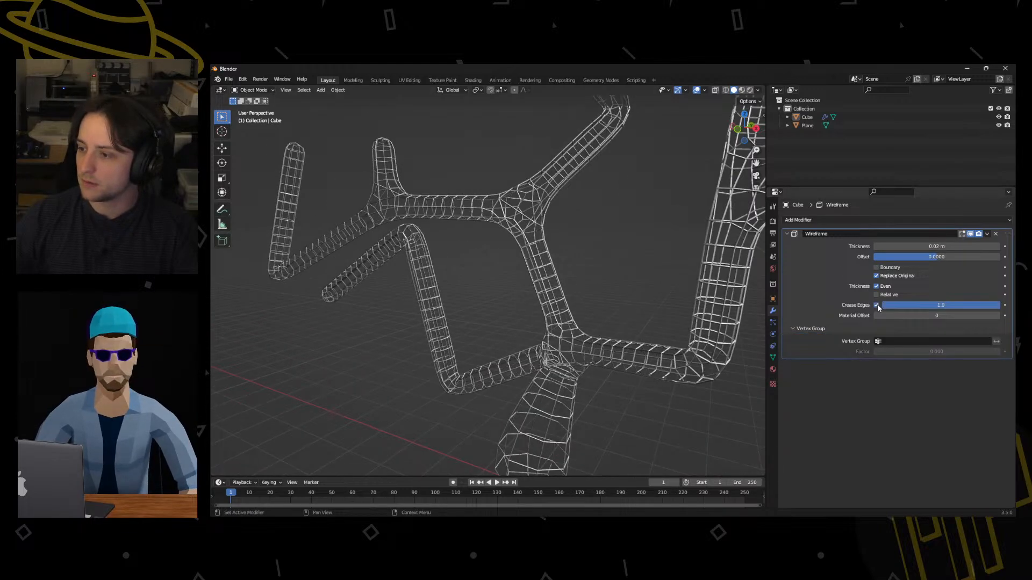
{"action": "left_click", "coordinate": [877, 305]}
{"action": "left_click_drag", "start_coordinate": [917, 247], "coordinate": [935, 246]}
{"action": "left_click_drag", "start_coordinate": [936, 246], "coordinate": [921, 246]}
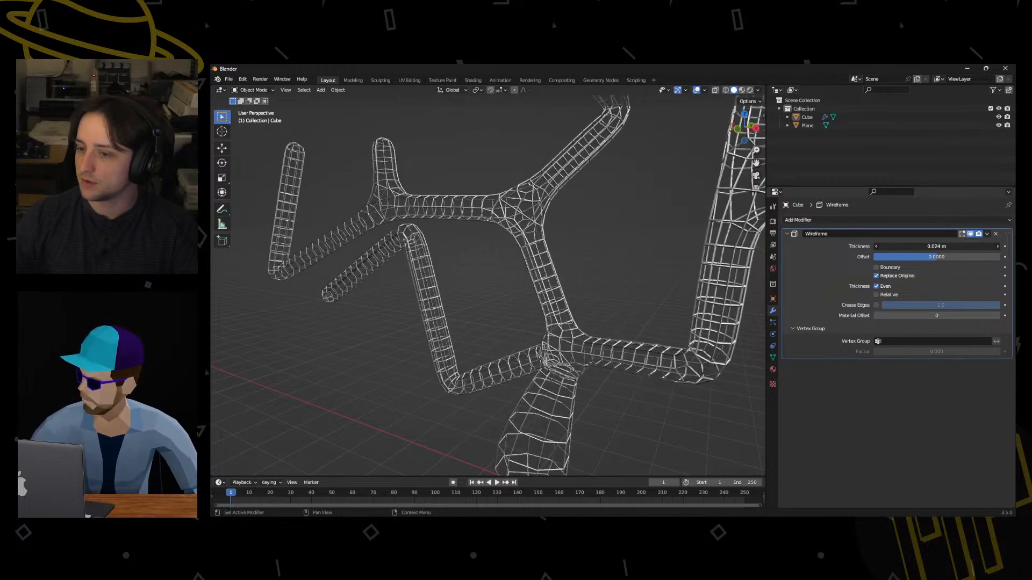
Duplicate the wireframe tree in place and remove the Wireframe modifier from the copy.
{"action": "left_click", "coordinate": [705, 290]}
{"action": "key", "text": "shift+d"}
{"action": "key", "text": "Escape"}
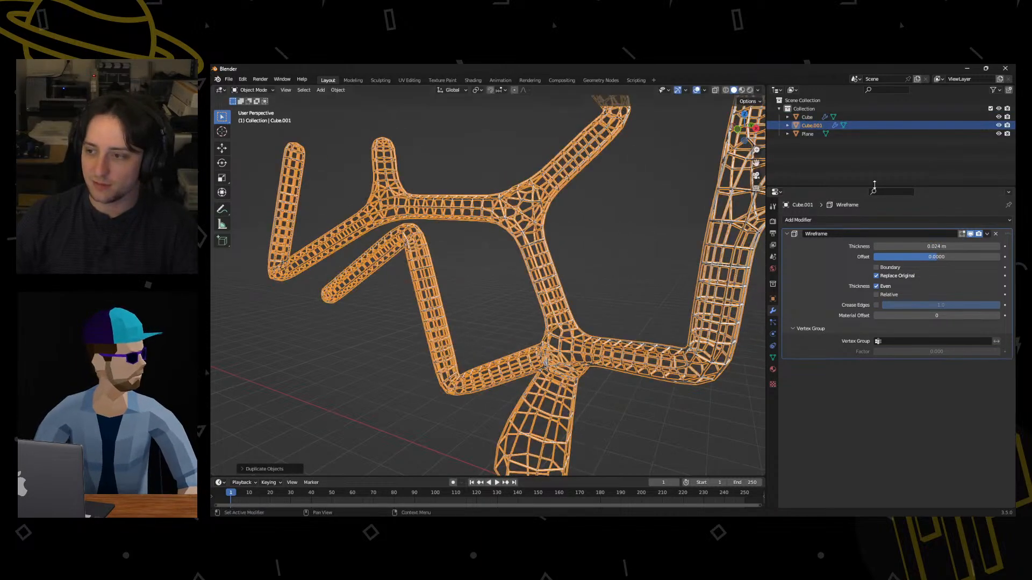
{"action": "left_click", "coordinate": [996, 235]}
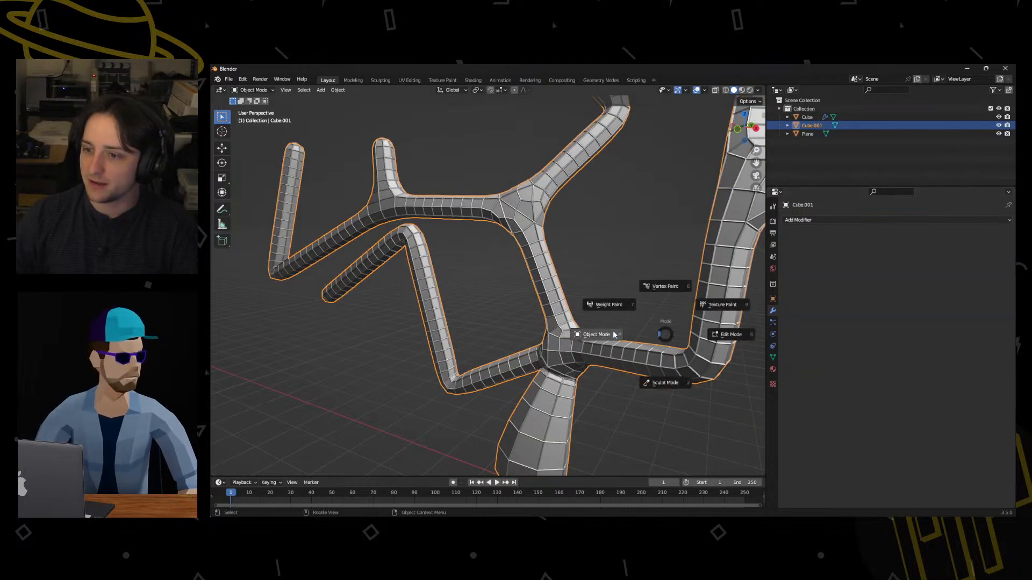
Deselect the tree copy and examine up close how the wireframe struts frame its solid faces.
{"action": "middle_click_drag", "start_coordinate": [611, 333], "coordinate": [547, 331]}
{"action": "scroll", "coordinate": [463, 338], "scroll_direction": "down", "scroll_amount": 5}
{"action": "scroll", "coordinate": [417, 332], "scroll_direction": "up", "scroll_amount": 5}
{"action": "left_click", "coordinate": [574, 242]}
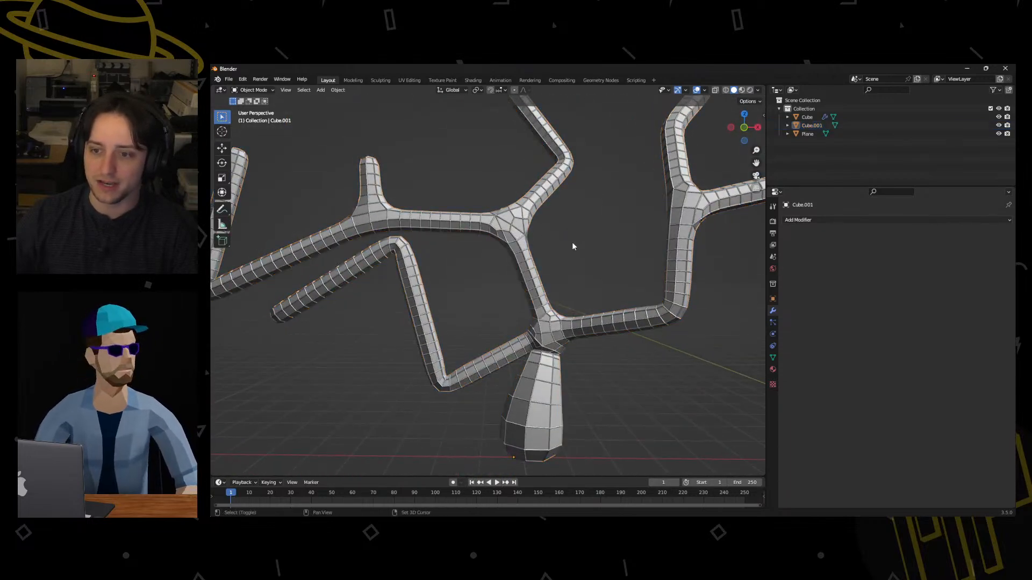
{"action": "middle_click_drag", "start_coordinate": [574, 244], "coordinate": [492, 236]}
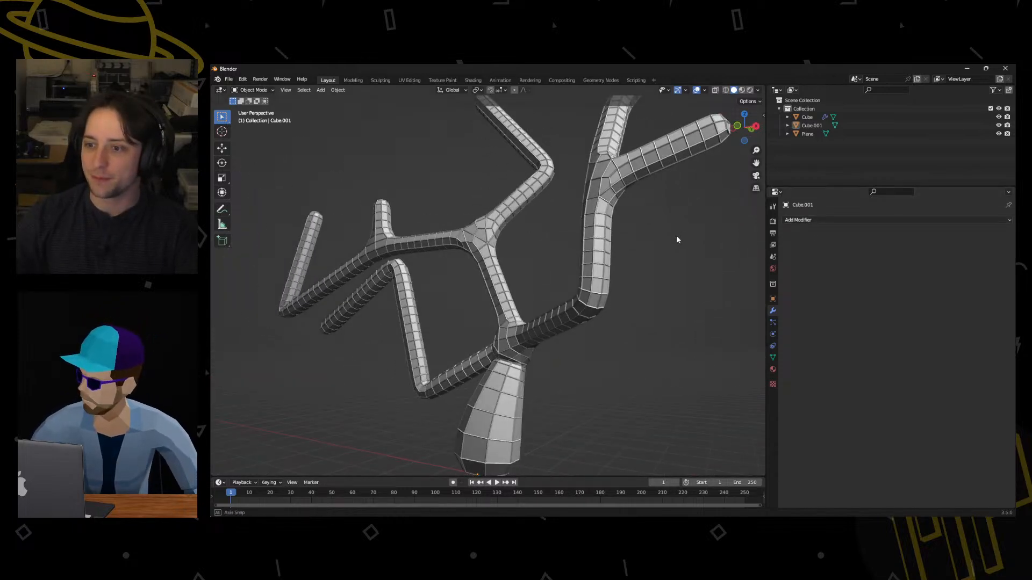
{"action": "middle_click_drag", "start_coordinate": [675, 237], "coordinate": [627, 278]}
{"action": "scroll", "coordinate": [627, 301], "scroll_direction": "up", "scroll_amount": 5}
{"action": "scroll", "coordinate": [627, 328], "scroll_direction": "up", "scroll_amount": 4}
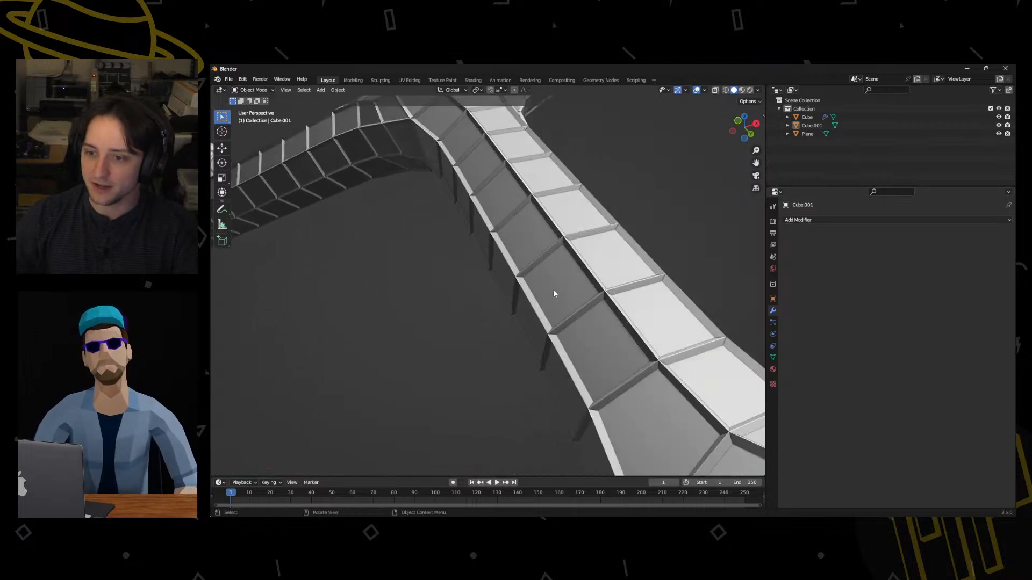
{"action": "scroll", "coordinate": [581, 254], "scroll_direction": "down", "scroll_amount": 10}
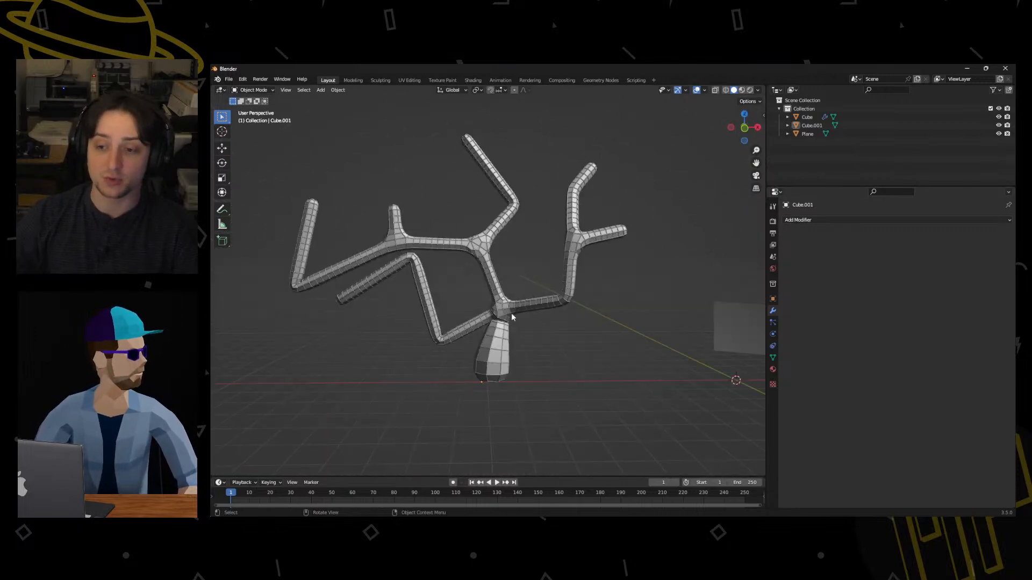
Add a Cast modifier from the Deform group to the tree copy and set its shape to Cylinder.
{"action": "left_click", "coordinate": [797, 219]}
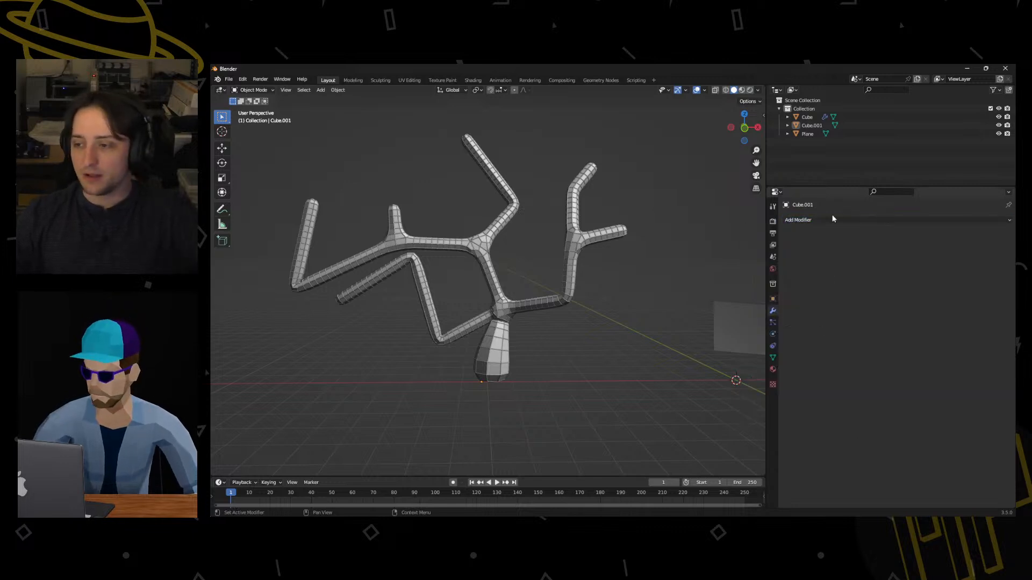
{"action": "left_click", "coordinate": [832, 220]}
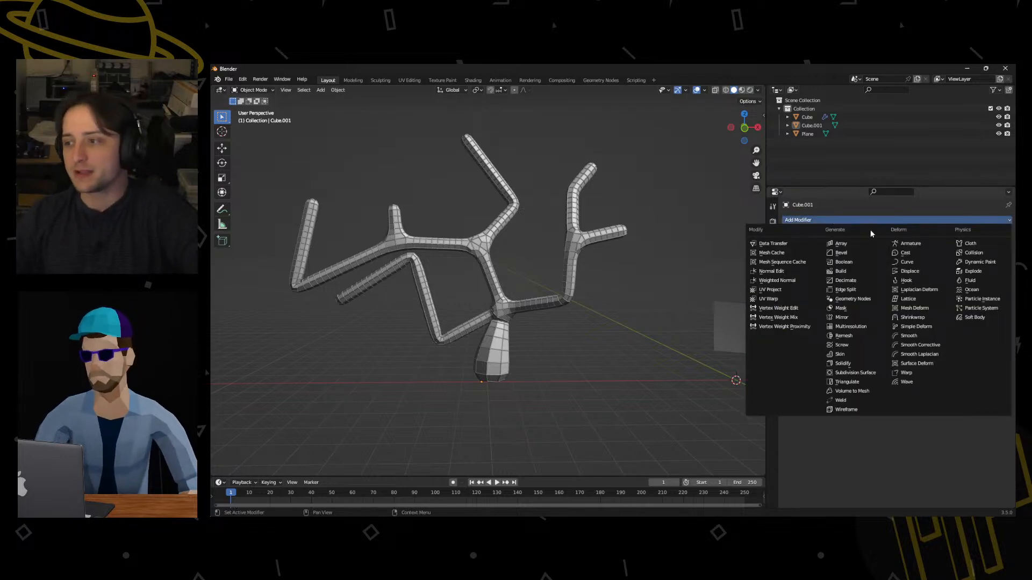
{"action": "key", "text": "Escape"}
{"action": "left_click", "coordinate": [898, 219]}
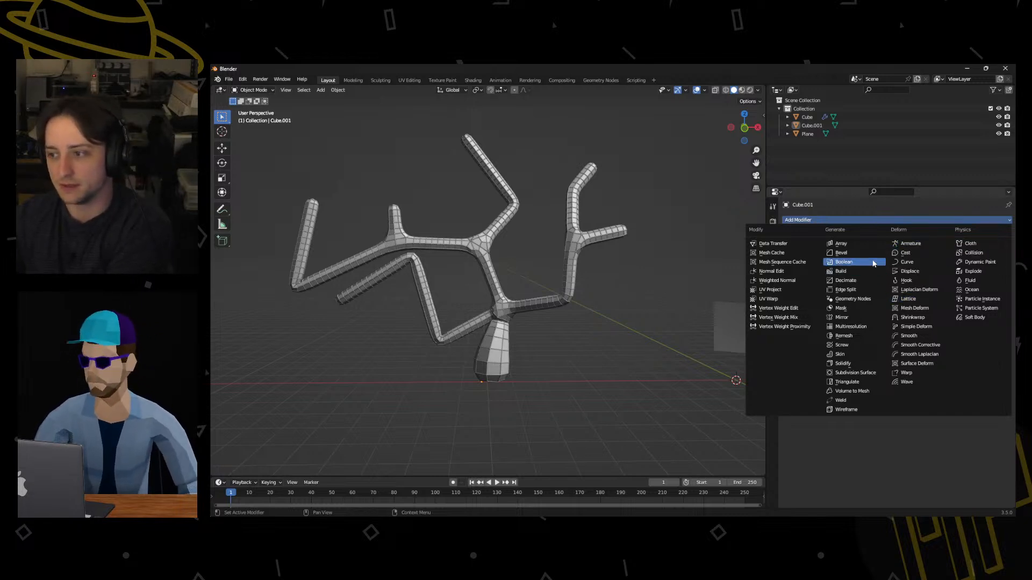
{"action": "left_click", "coordinate": [905, 252]}
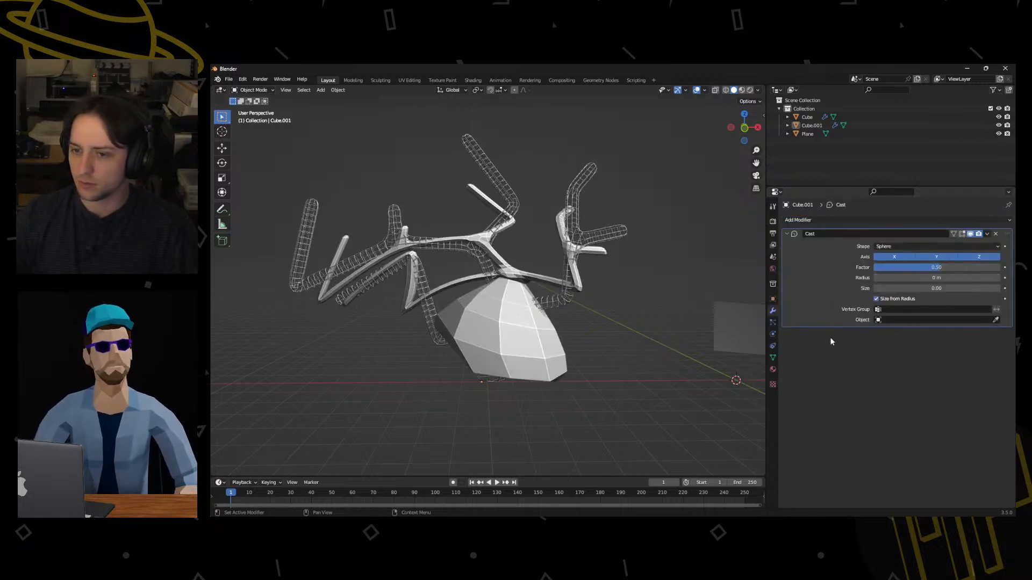
{"action": "middle_click_drag", "start_coordinate": [687, 318], "coordinate": [634, 298], "text": "shift"}
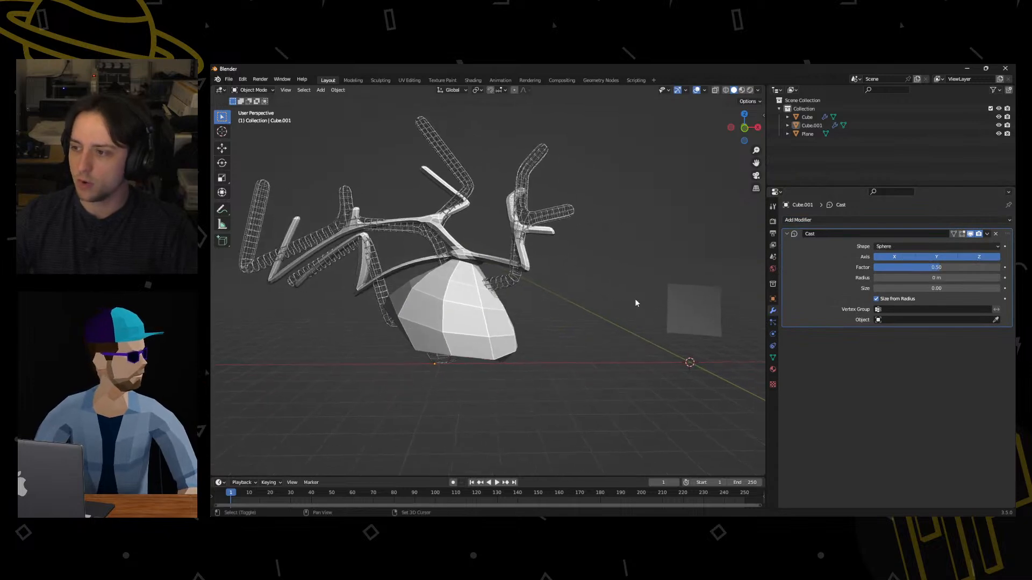
{"action": "left_click", "coordinate": [931, 245]}
{"action": "left_click", "coordinate": [896, 269]}
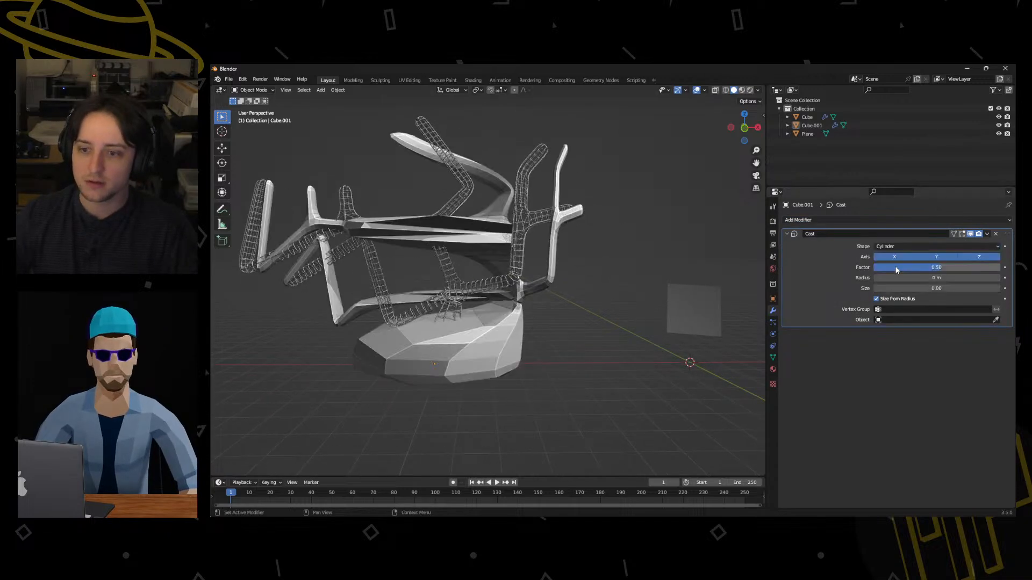
{"action": "middle_click_drag", "start_coordinate": [618, 269], "coordinate": [581, 277]}
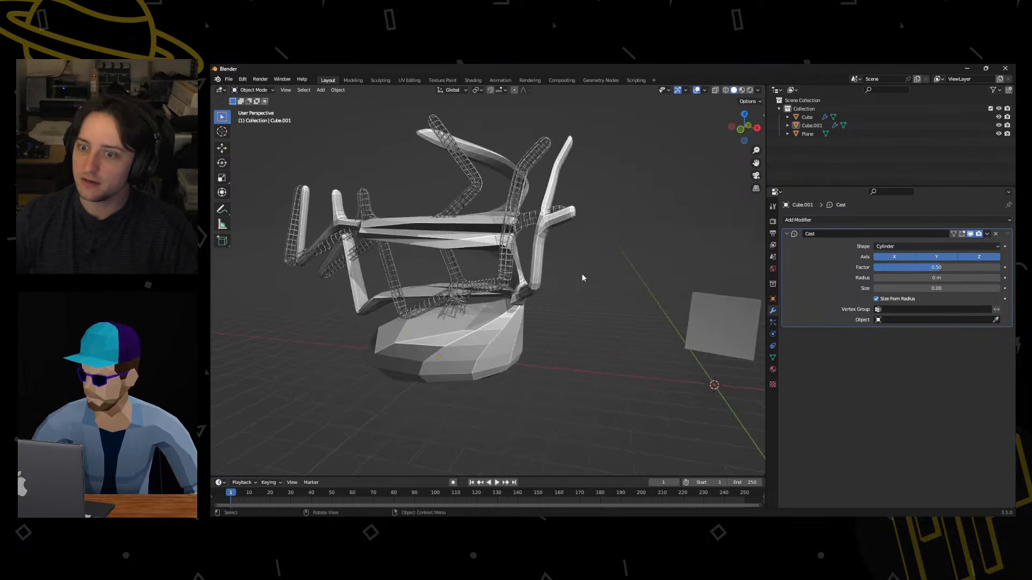
Hide the original wireframe tree and set its Wireframe thickness to 0.111 m and offset to -0.4211.
{"action": "left_click", "coordinate": [475, 296]}
{"action": "key", "text": "h"}
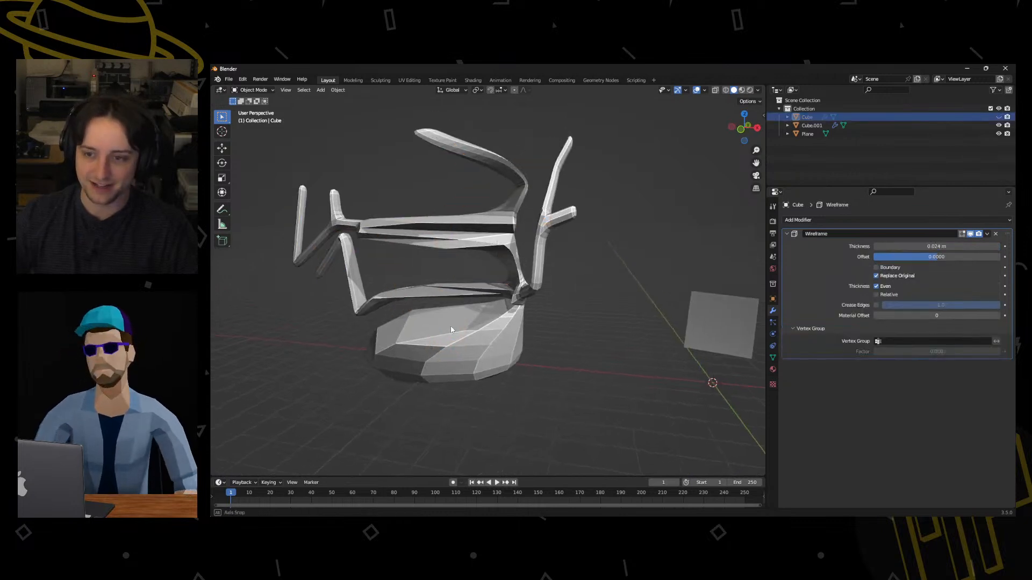
{"action": "middle_click_drag", "start_coordinate": [450, 324], "coordinate": [483, 322]}
{"action": "left_click_drag", "start_coordinate": [936, 258], "coordinate": [910, 259]}
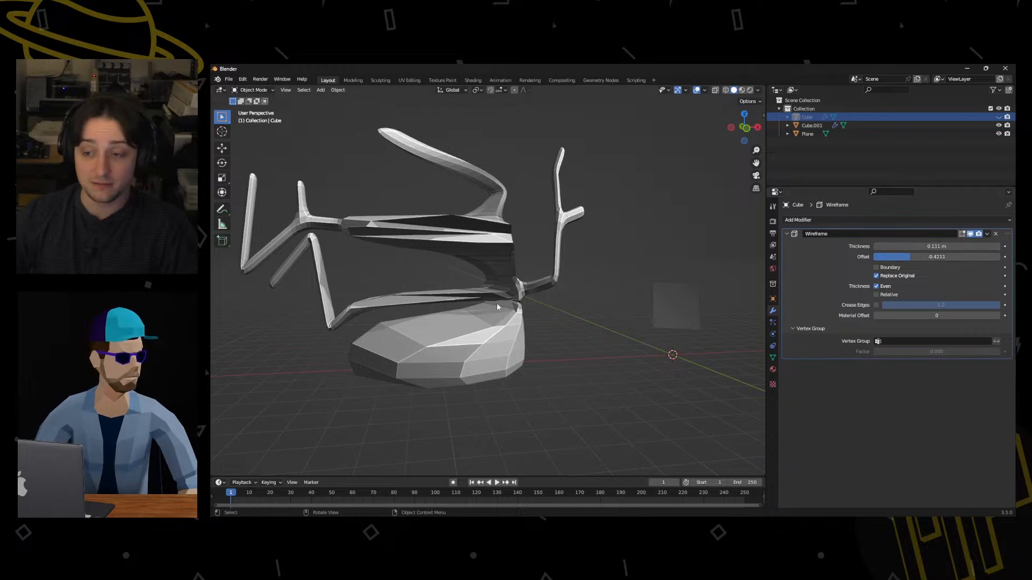
{"action": "middle_click_drag", "start_coordinate": [496, 304], "coordinate": [531, 316]}
Set the copy's Cast factor to 0.30, radius to 3.5 m and size to 2.90, and try the Cuboid shape with radius 8.3 m and size 2.10.
{"action": "left_click", "coordinate": [531, 317]}
{"action": "left_click_drag", "start_coordinate": [936, 267], "coordinate": [965, 277]}
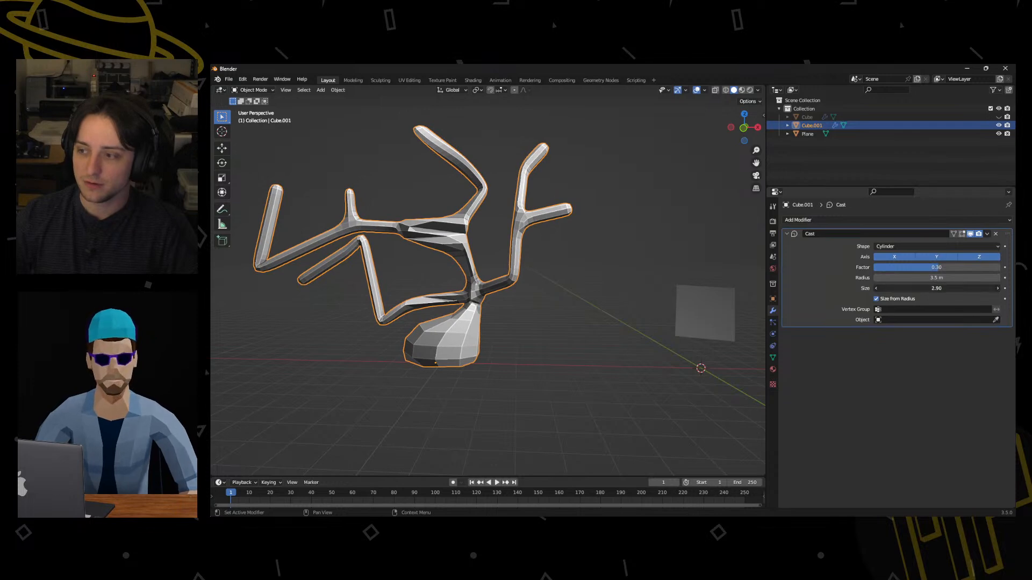
{"action": "left_click", "coordinate": [908, 246]}
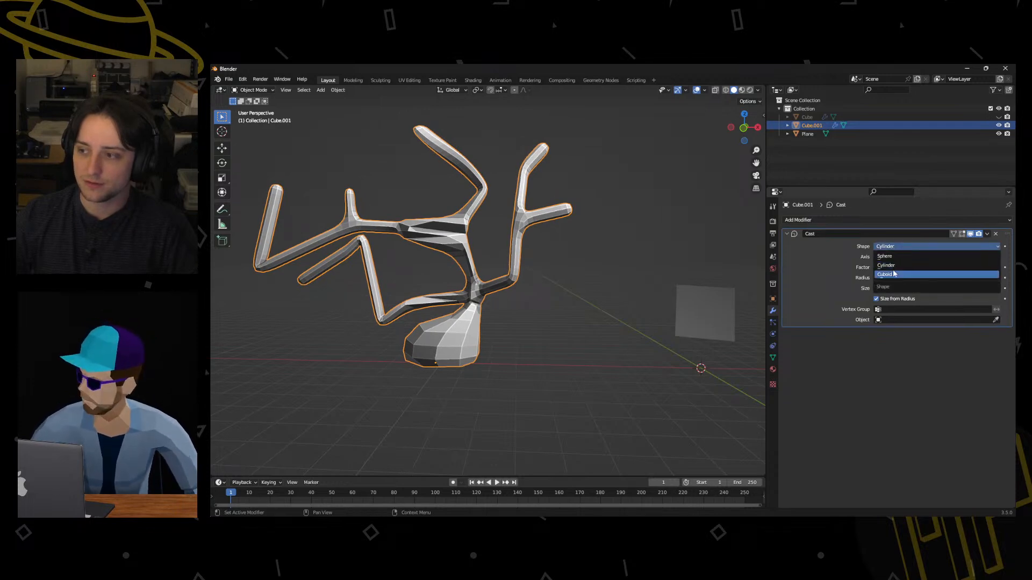
{"action": "left_click", "coordinate": [895, 274]}
{"action": "left_click_drag", "start_coordinate": [910, 267], "coordinate": [968, 278]}
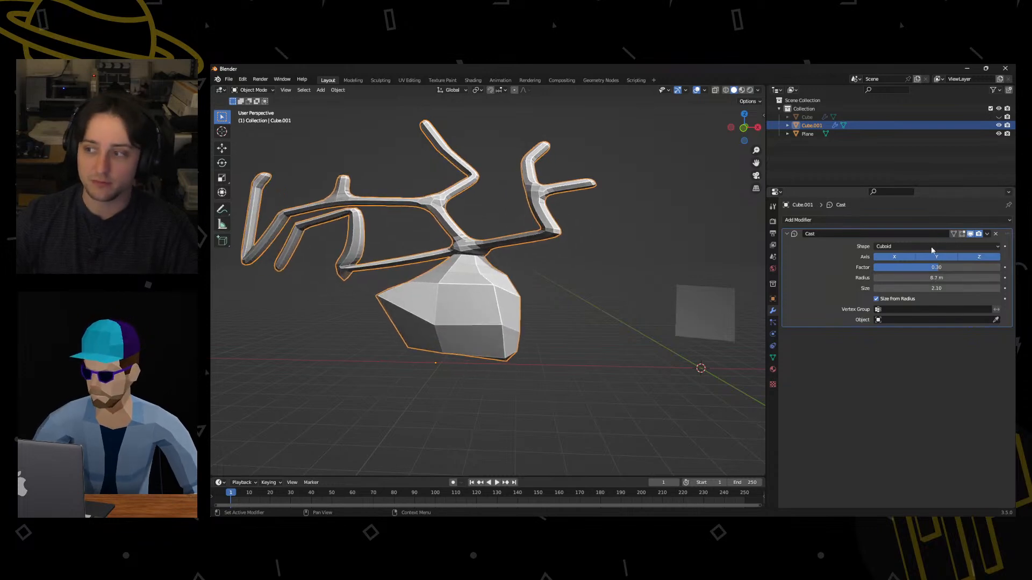
Replace the copy's Cast modifier with a Curve modifier and try to pick the tree itself as its curve object.
{"action": "left_click", "coordinate": [997, 235]}
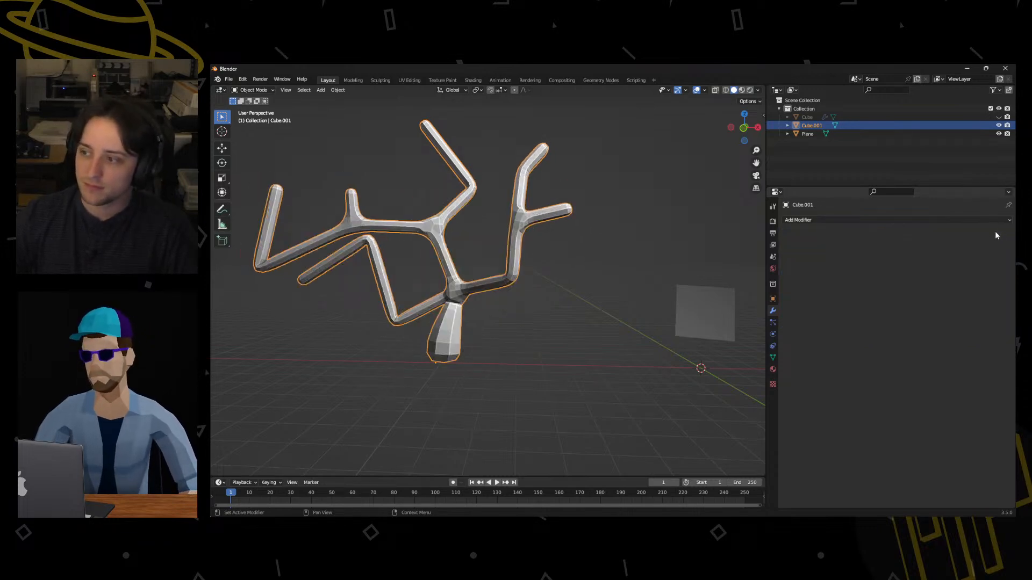
{"action": "left_click", "coordinate": [986, 220]}
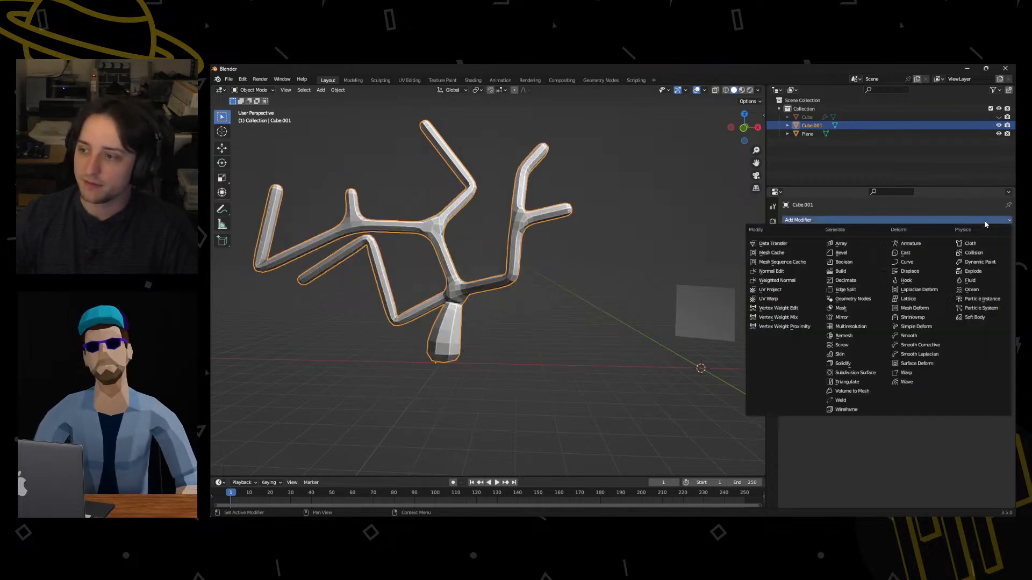
{"action": "left_click", "coordinate": [920, 261]}
{"action": "middle_click_drag", "start_coordinate": [593, 292], "coordinate": [704, 264]}
{"action": "left_click", "coordinate": [995, 246]}
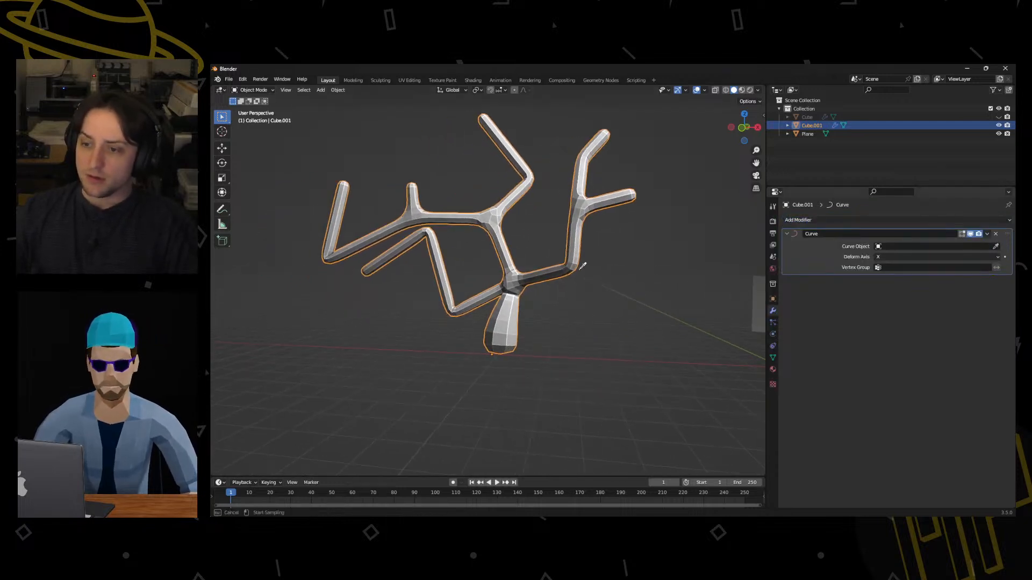
{"action": "left_click", "coordinate": [561, 269]}
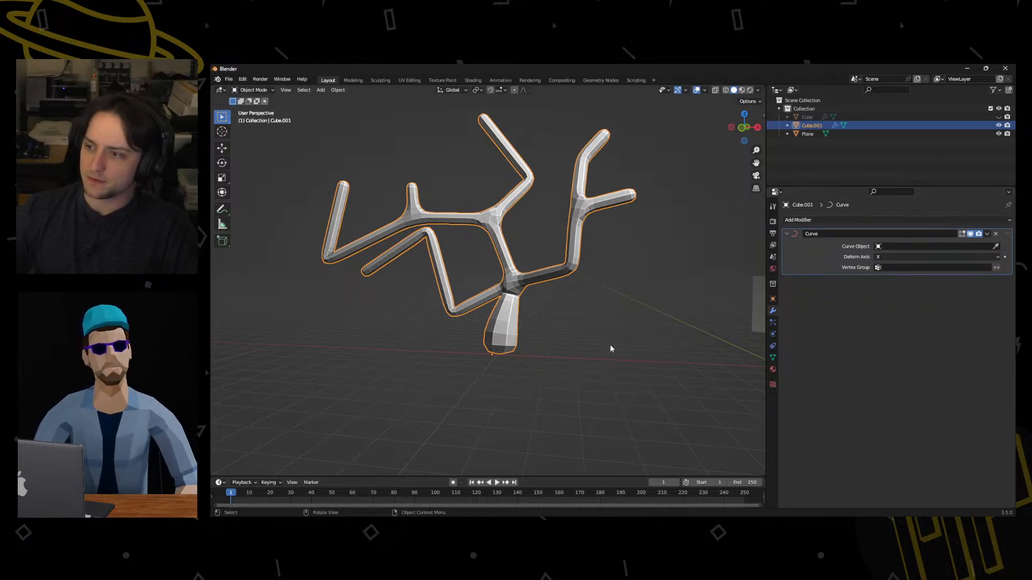
Add a Bezier curve, move it beside the tree's lower branch above the trunk, and rotate it freely.
{"action": "middle_click_drag", "start_coordinate": [610, 344], "coordinate": [531, 357]}
{"action": "key", "text": "shift+a"}
{"action": "mouse_move", "coordinate": [524, 355]}
{"action": "left_click", "coordinate": [575, 354]}
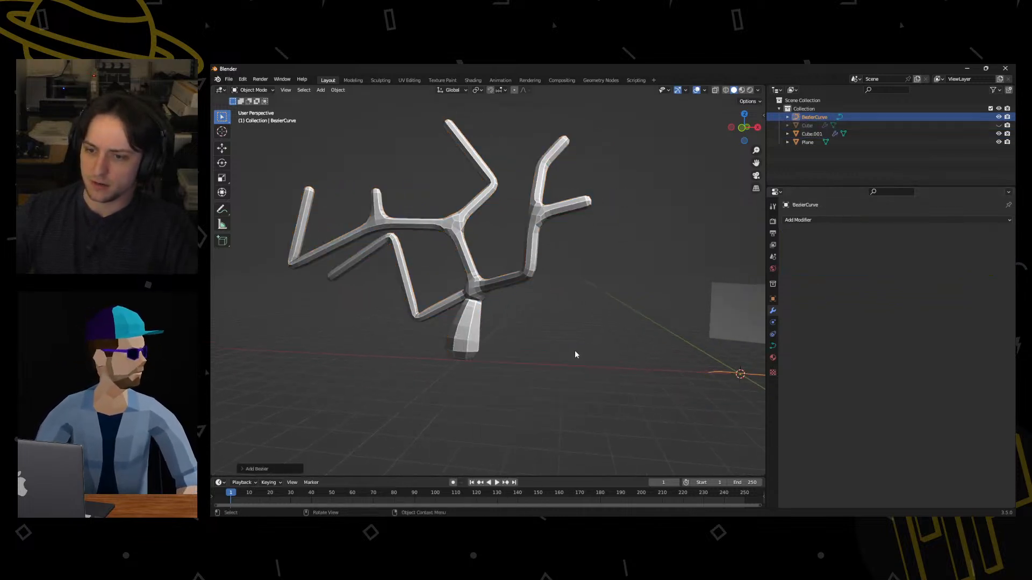
{"action": "key", "text": "g"}
{"action": "left_click", "coordinate": [437, 303]}
{"action": "key", "text": "r"}
{"action": "key", "text": "r"}
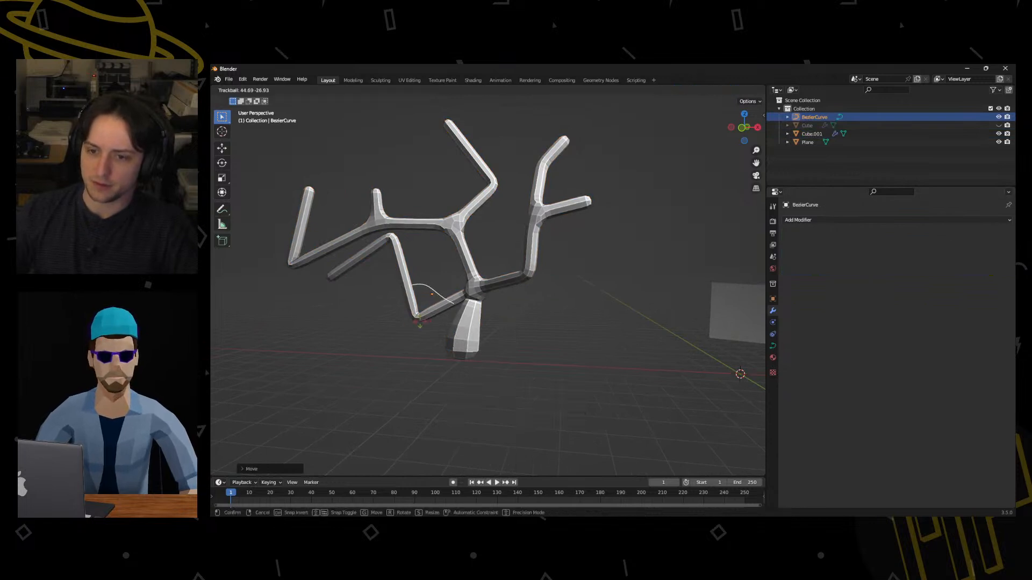
{"action": "left_click", "coordinate": [481, 295]}
Select the tree copy and assign the Bezier curve as its Curve modifier's curve object.
{"action": "left_click", "coordinate": [482, 291]}
{"action": "left_click", "coordinate": [997, 245]}
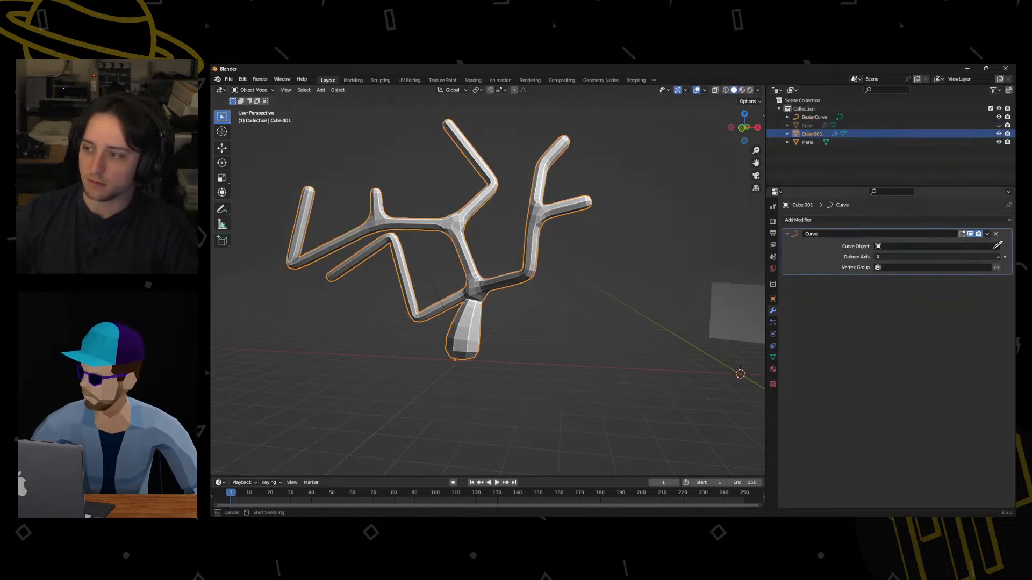
{"action": "left_click", "coordinate": [437, 277]}
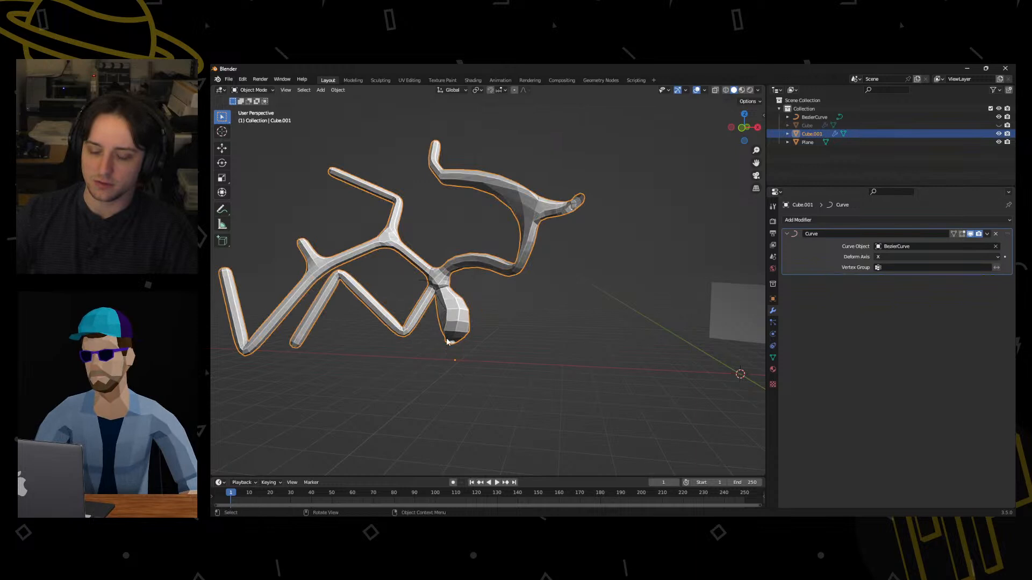
{"action": "key", "text": "ctrl+Tab"}
{"action": "left_click", "coordinate": [447, 303]}
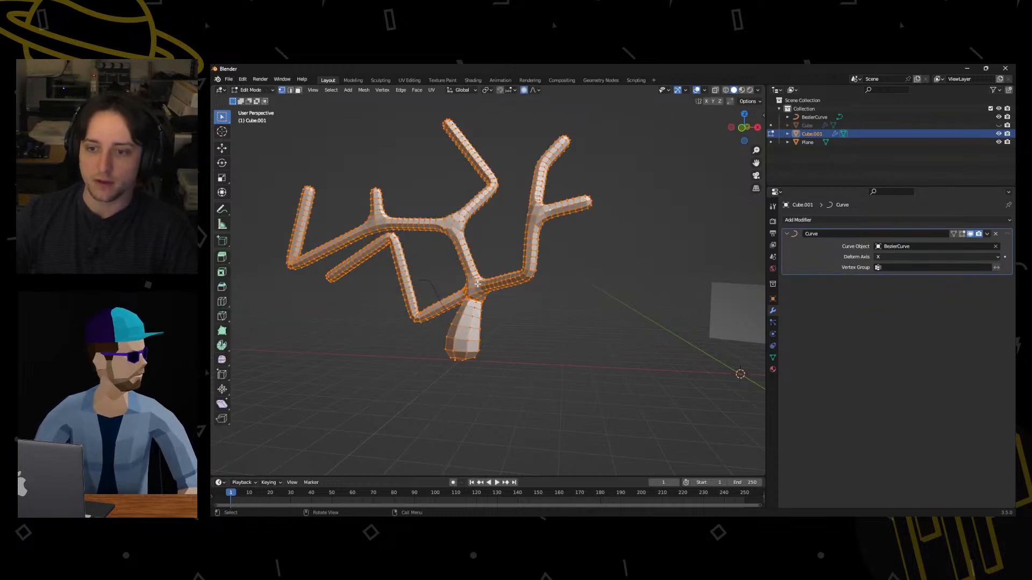
{"action": "key", "text": "ctrl+Tab"}
{"action": "left_click", "coordinate": [419, 283]}
Edit the Bezier curve, moving one end control point far out above the ground plane and the point near the trunk about 2.1 m.
{"action": "left_click", "coordinate": [425, 283]}
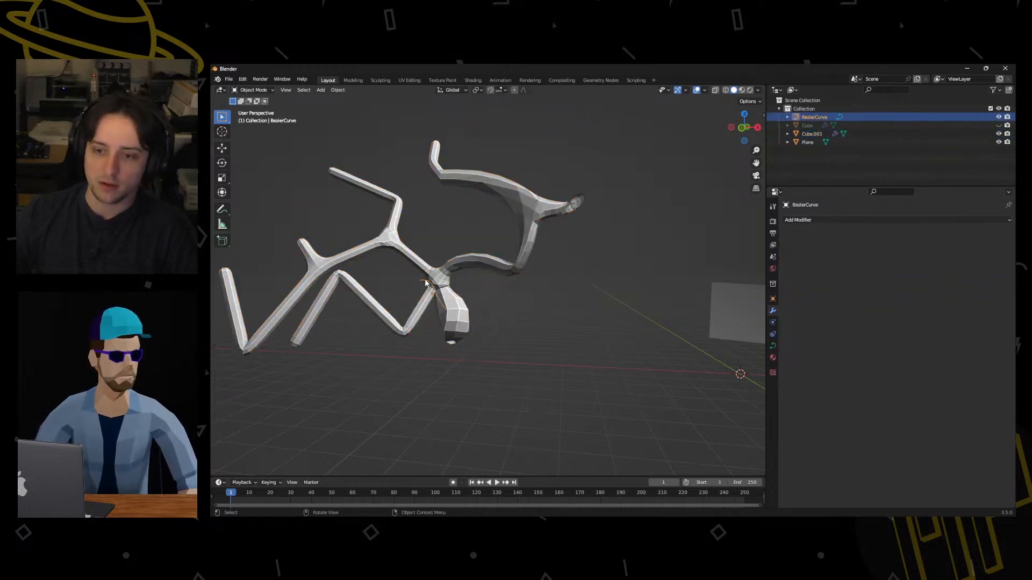
{"action": "key", "text": "ctrl+Tab"}
{"action": "left_click", "coordinate": [430, 283]}
{"action": "key", "text": "g"}
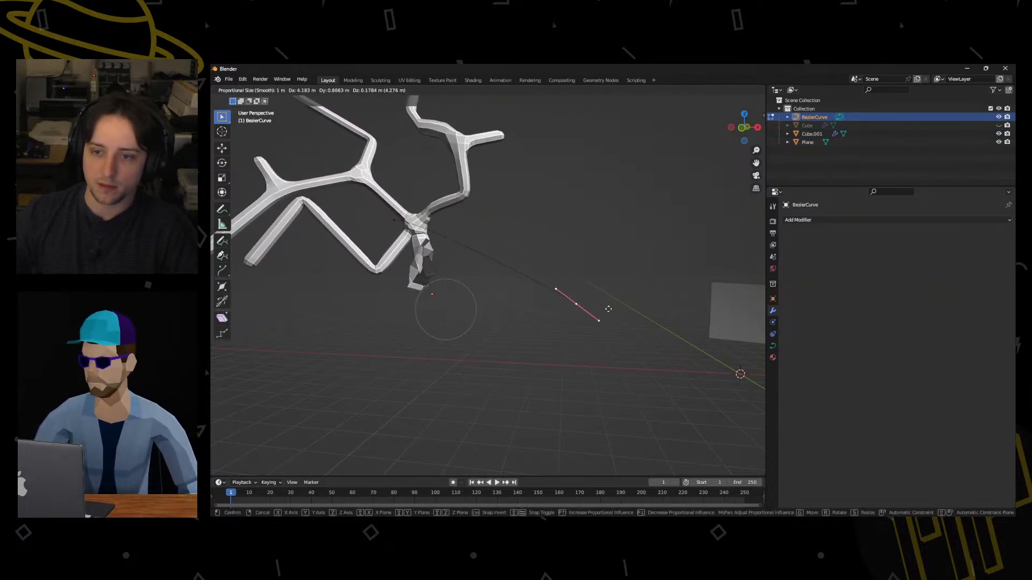
{"action": "left_click", "coordinate": [638, 162]}
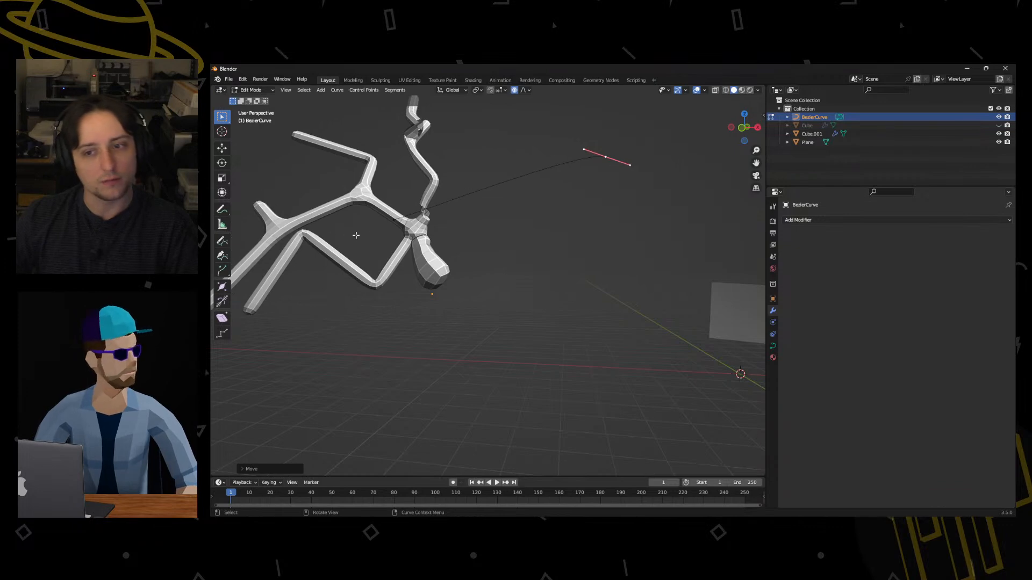
{"action": "key", "text": "g"}
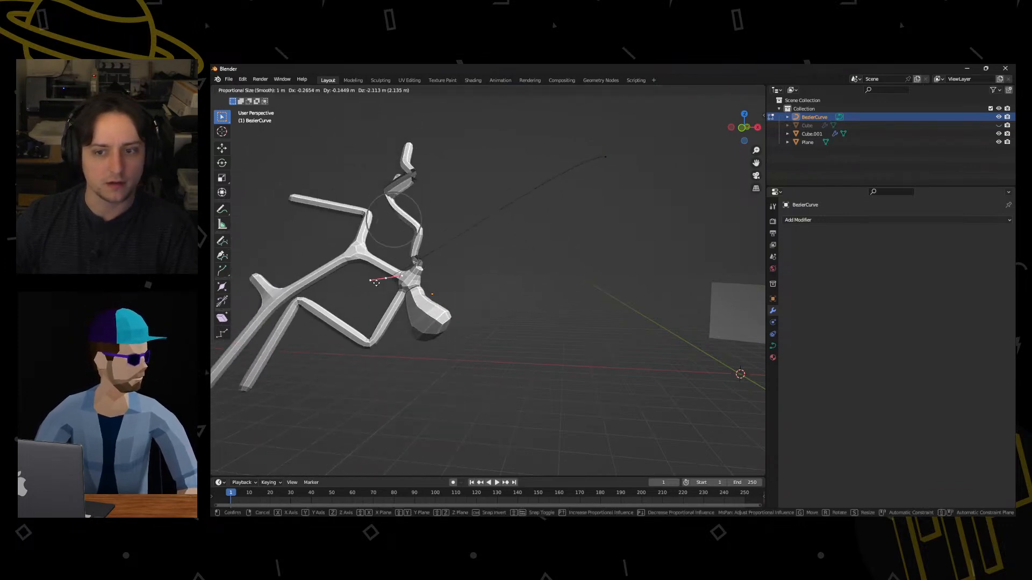
{"action": "left_click", "coordinate": [377, 283]}
Try a free rotation of the curve's control point near the trunk, and undo it.
{"action": "key", "text": "r"}
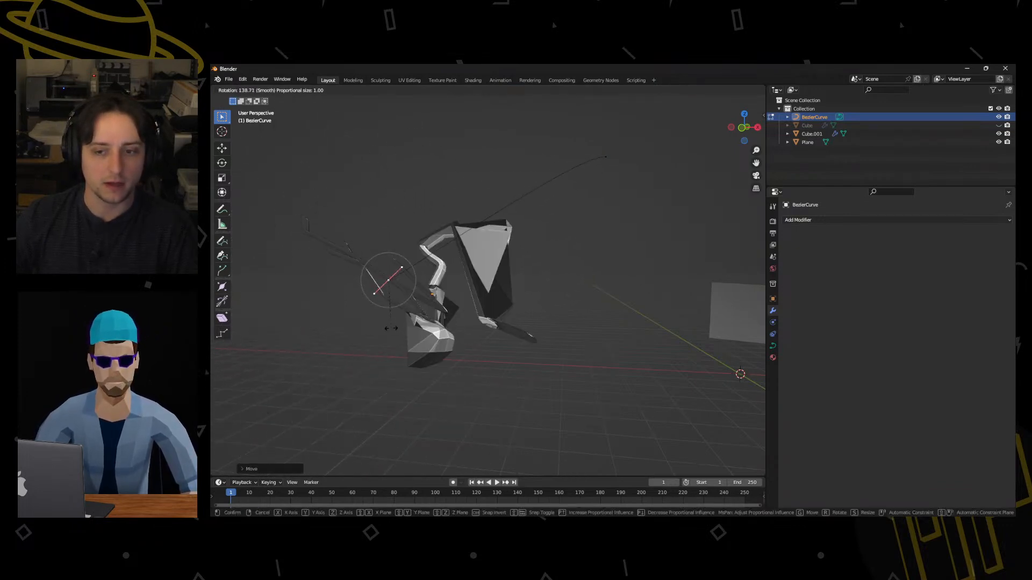
{"action": "left_click", "coordinate": [458, 265]}
{"action": "key", "text": "ctrl+z"}
Add a Curve modifier to the Bezier curve itself and remove it again.
{"action": "middle_click_drag", "start_coordinate": [435, 281], "coordinate": [558, 294], "text": "shift"}
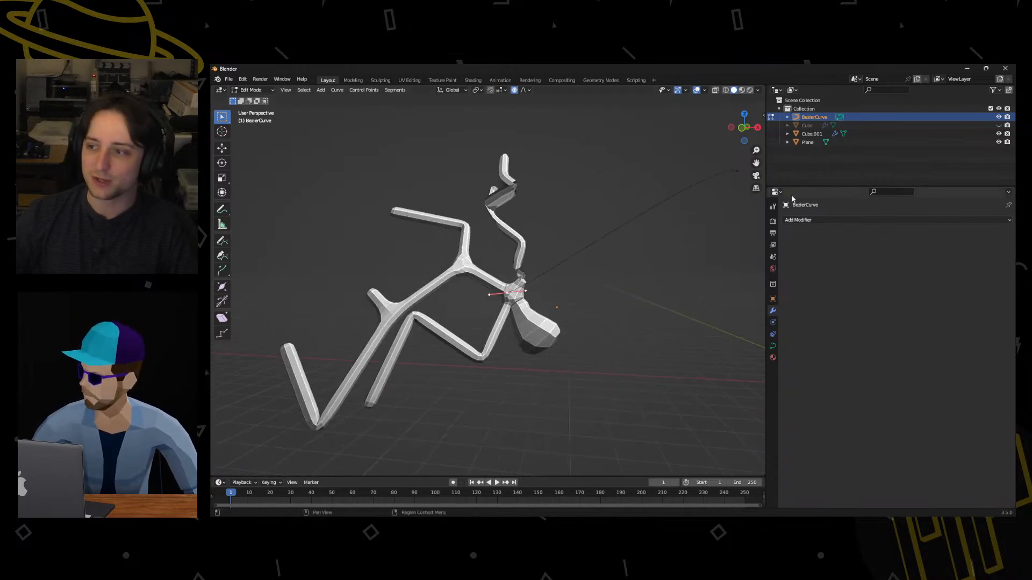
{"action": "left_click", "coordinate": [799, 220]}
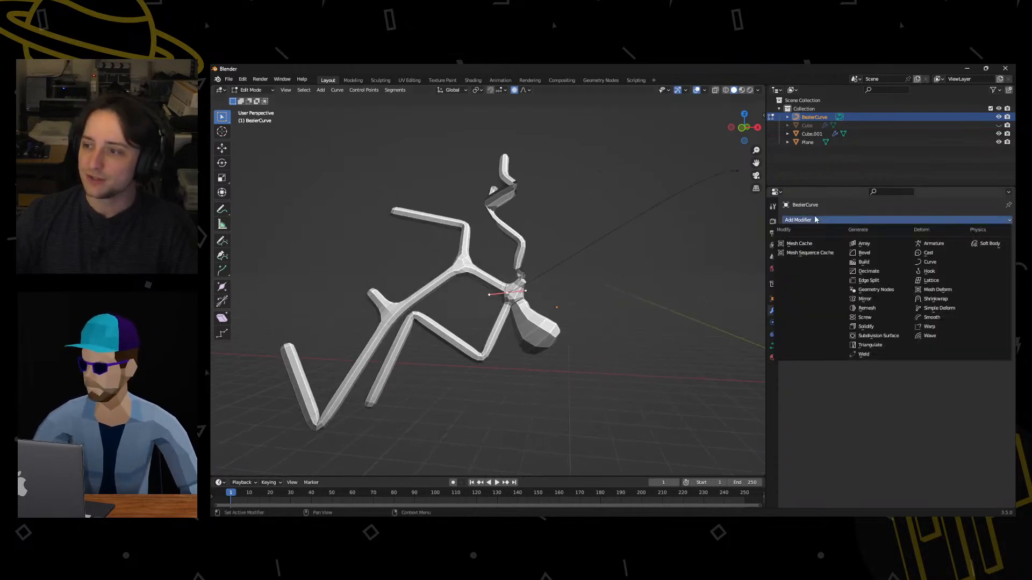
{"action": "left_click", "coordinate": [930, 263]}
{"action": "left_click", "coordinate": [995, 233]}
Return to Object Mode, remove the tree copy's Curve modifier and delete the Bezier curve.
{"action": "key", "text": "ctrl+Tab"}
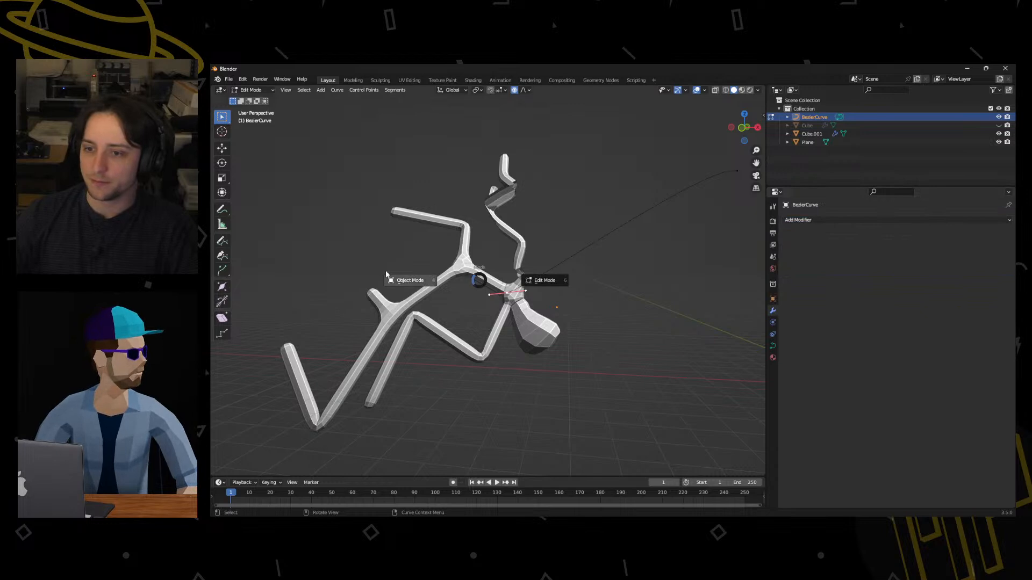
{"action": "left_click", "coordinate": [387, 274]}
{"action": "left_click_drag", "start_coordinate": [463, 270], "coordinate": [474, 272]}
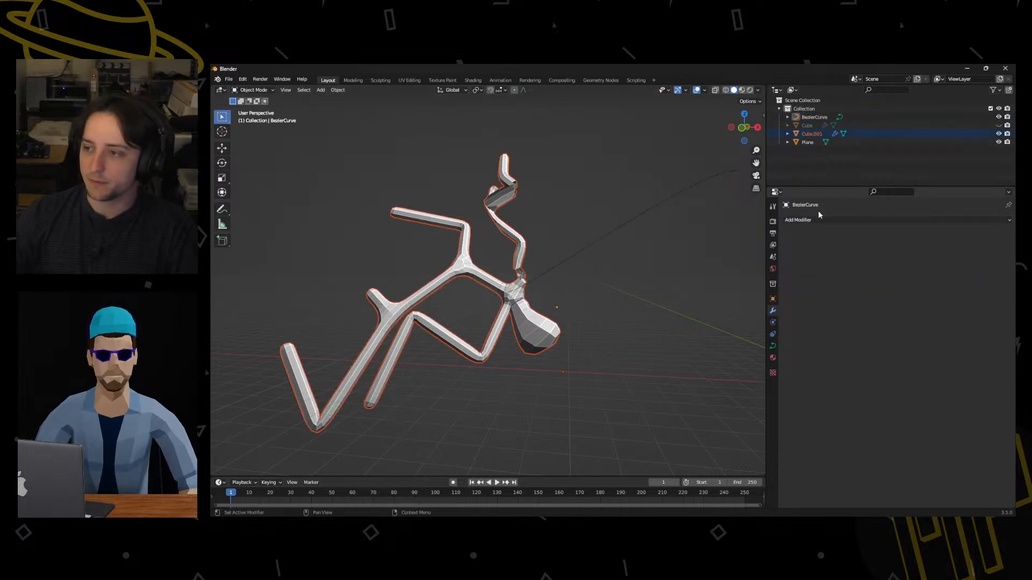
{"action": "left_click", "coordinate": [516, 329]}
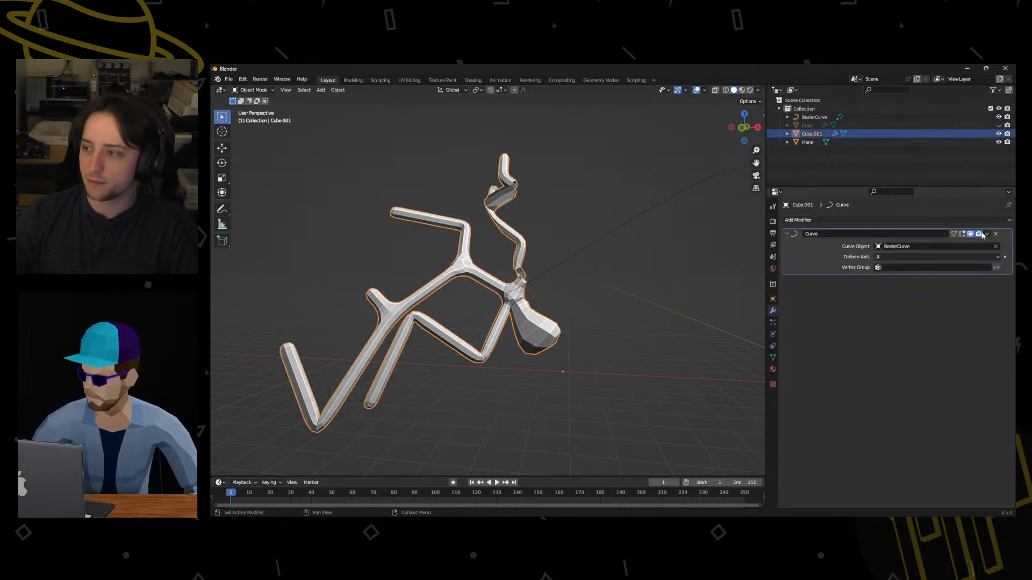
{"action": "left_click", "coordinate": [995, 234]}
{"action": "left_click", "coordinate": [694, 183]}
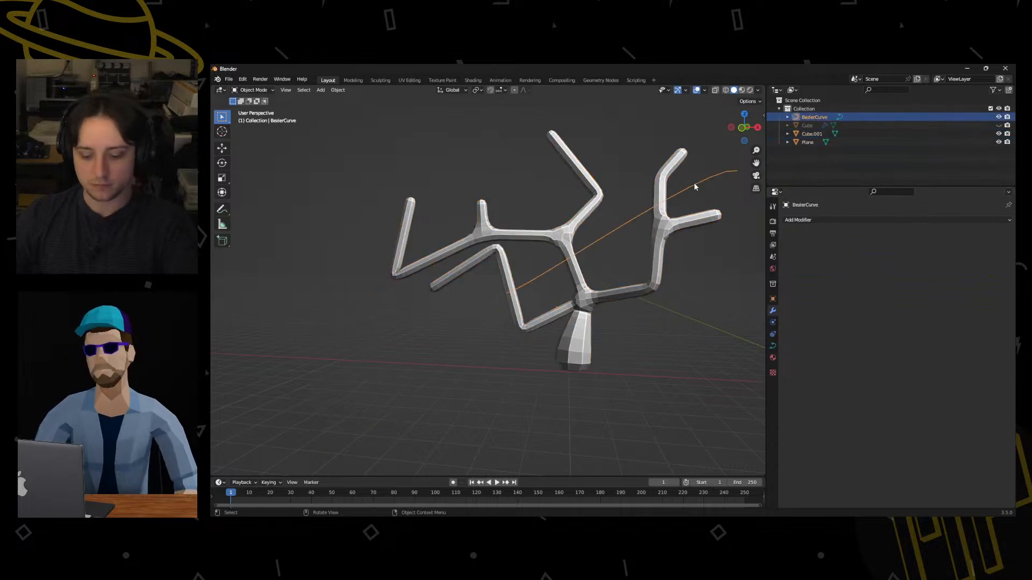
{"action": "key", "text": "Delete"}
Add a Displace modifier to the tree copy and set its midlevel to 0.898.
{"action": "left_click", "coordinate": [675, 241]}
{"action": "left_click", "coordinate": [892, 221]}
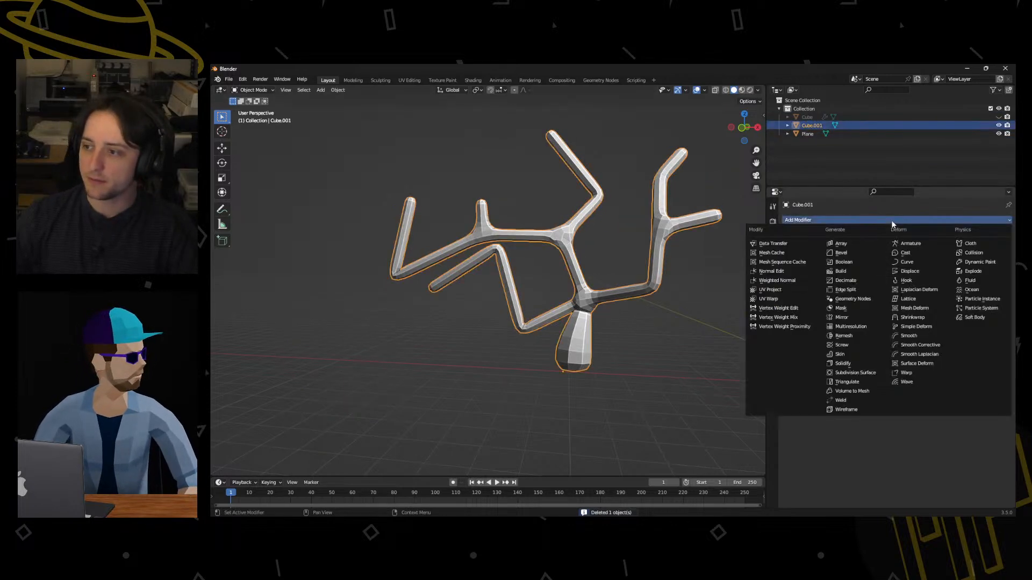
{"action": "left_click", "coordinate": [909, 272]}
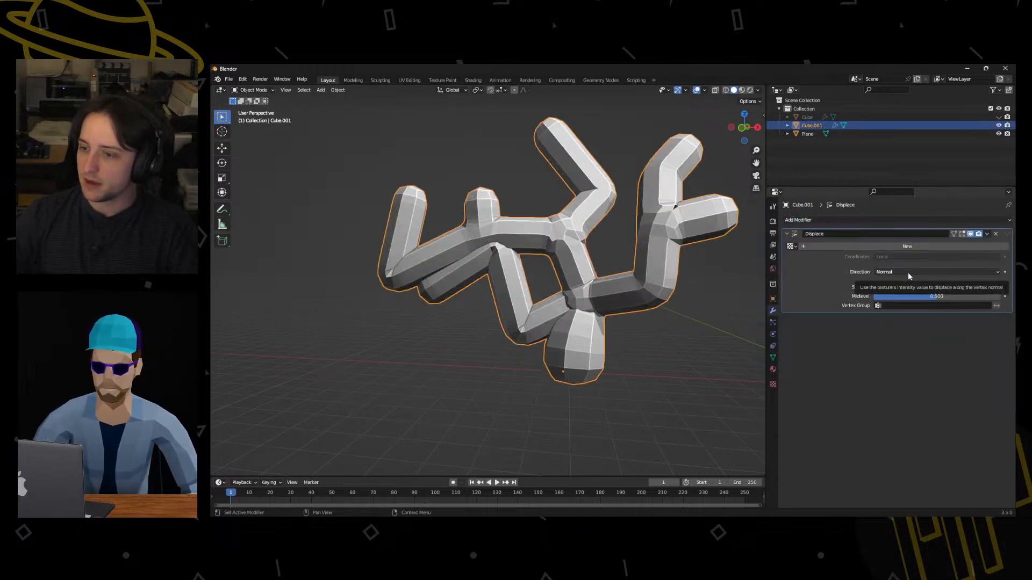
{"action": "left_click_drag", "start_coordinate": [914, 296], "coordinate": [987, 296]}
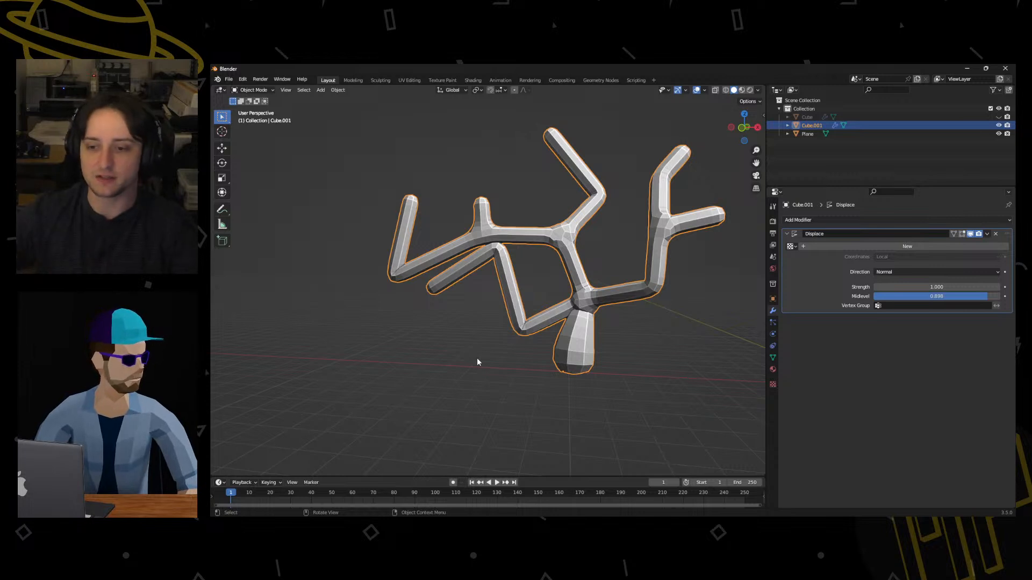
Create a new texture for the Displace modifier and set the texture type to Clouds.
{"action": "left_click", "coordinate": [793, 248]}
{"action": "left_click", "coordinate": [803, 251]}
{"action": "left_click", "coordinate": [794, 251]}
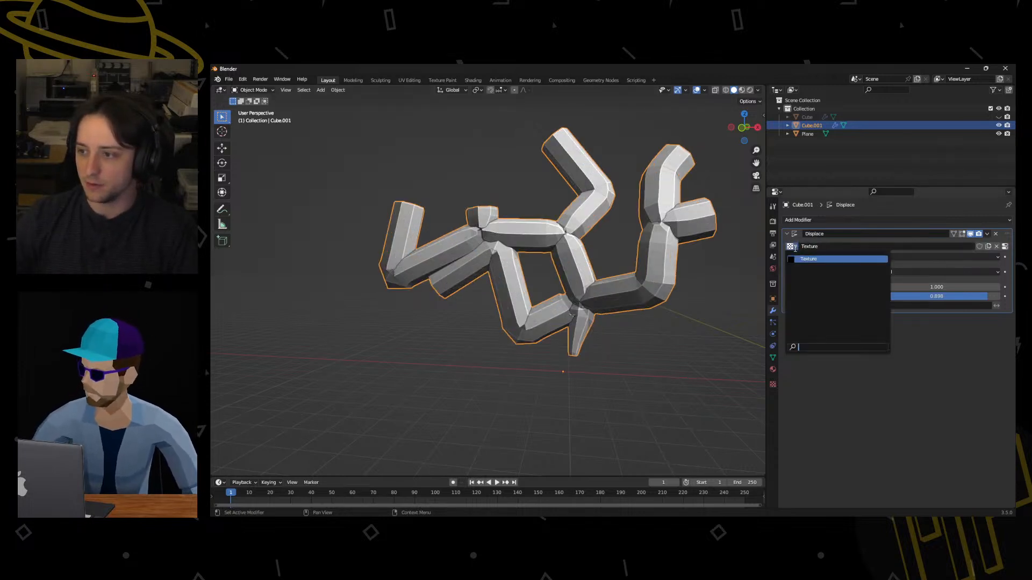
{"action": "left_click", "coordinate": [797, 258]}
{"action": "left_click", "coordinate": [773, 384]}
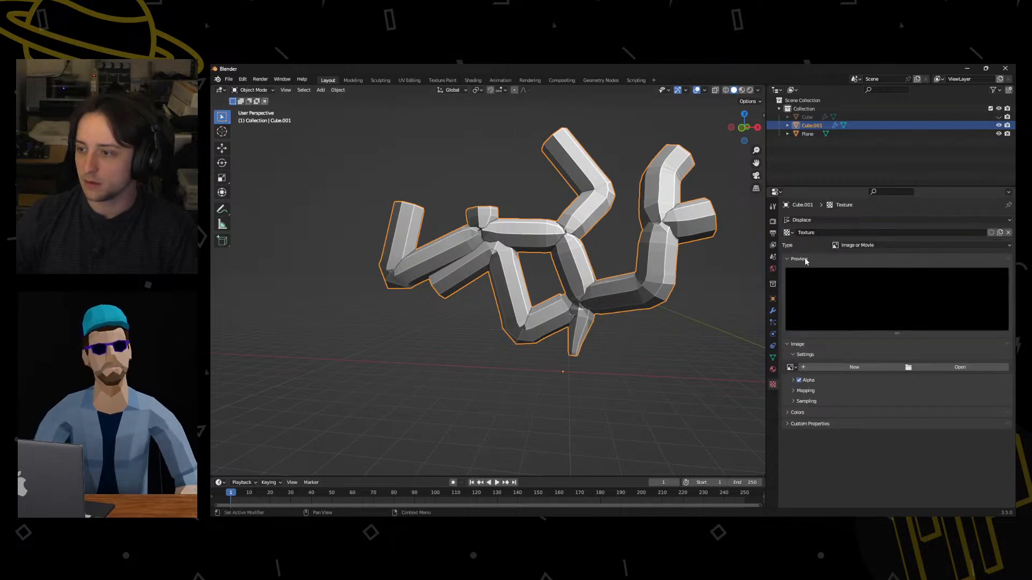
{"action": "left_click", "coordinate": [868, 245]}
{"action": "left_click", "coordinate": [869, 274]}
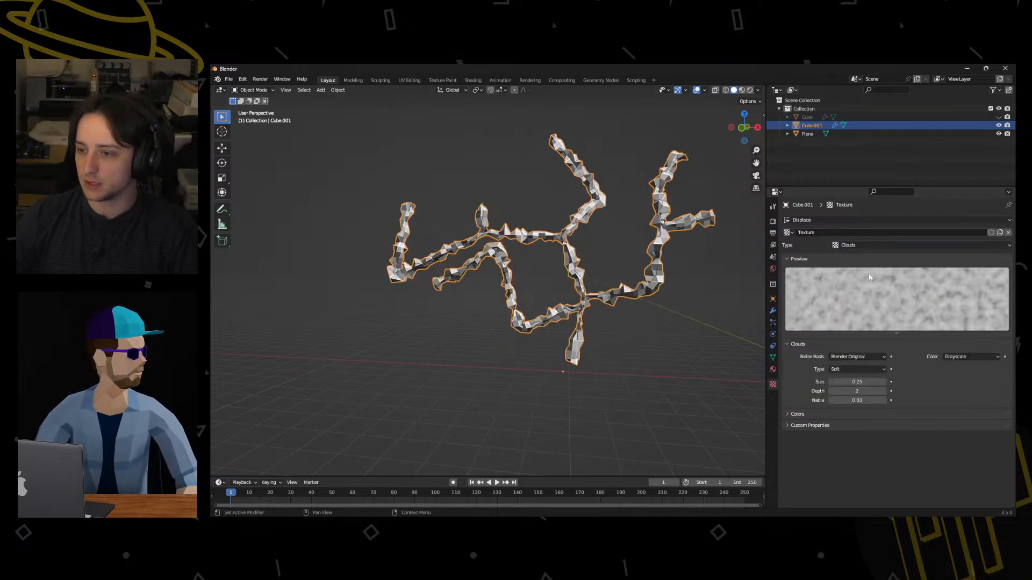
Set the Clouds texture's size to 0.30.
{"action": "scroll", "coordinate": [613, 286], "scroll_direction": "up", "scroll_amount": 4}
{"action": "middle_click_drag", "start_coordinate": [555, 288], "coordinate": [487, 299], "text": "shift"}
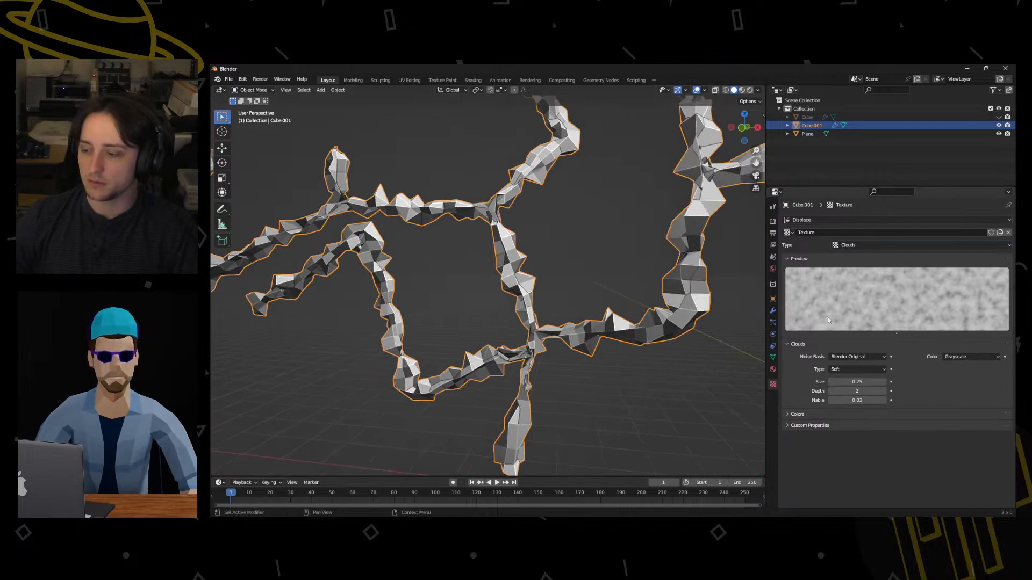
{"action": "left_click_drag", "start_coordinate": [856, 381], "coordinate": [940, 382]}
Subdivide the tree copy's whole mesh in Edit Mode and apply Shade Smooth to the object.
{"action": "key", "text": "ctrl+Tab"}
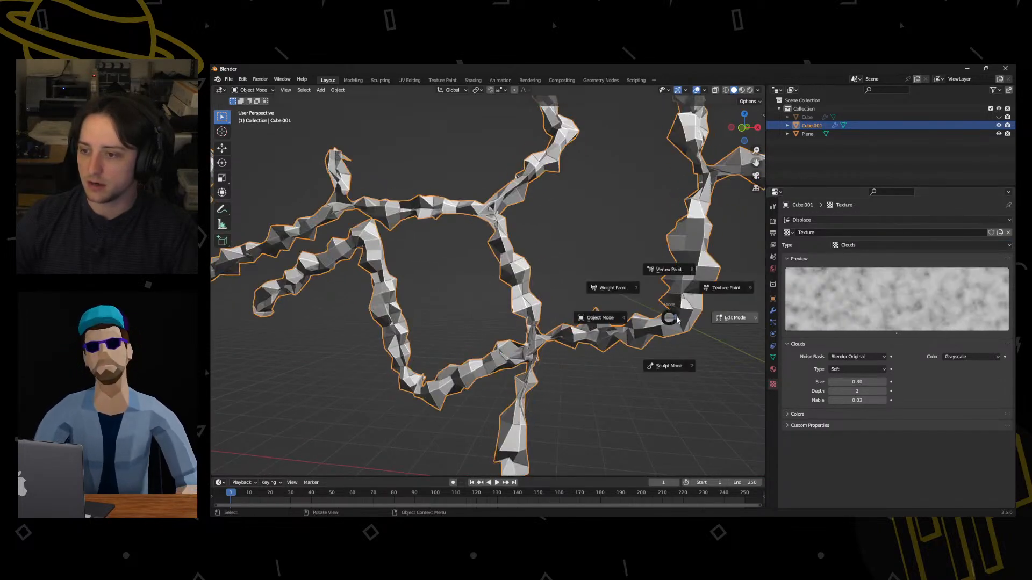
{"action": "left_click", "coordinate": [712, 319]}
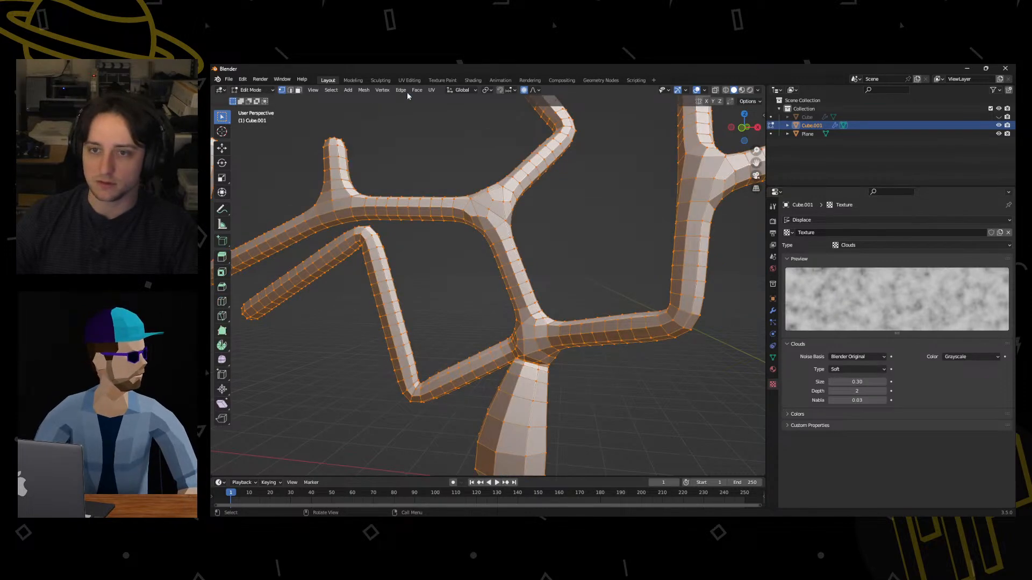
{"action": "right_click", "coordinate": [508, 254]}
{"action": "key", "text": "Tab"}
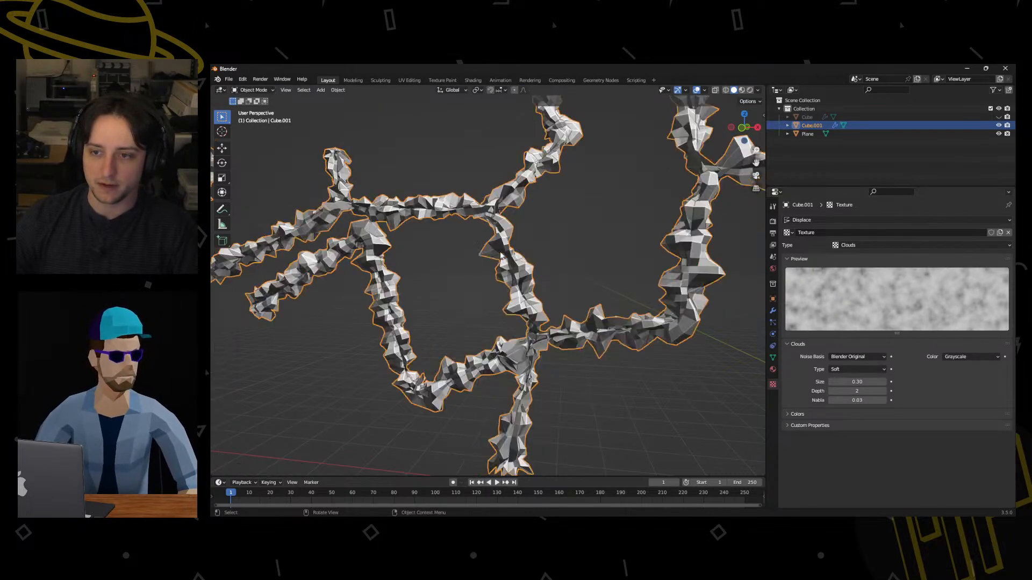
{"action": "right_click", "coordinate": [670, 300]}
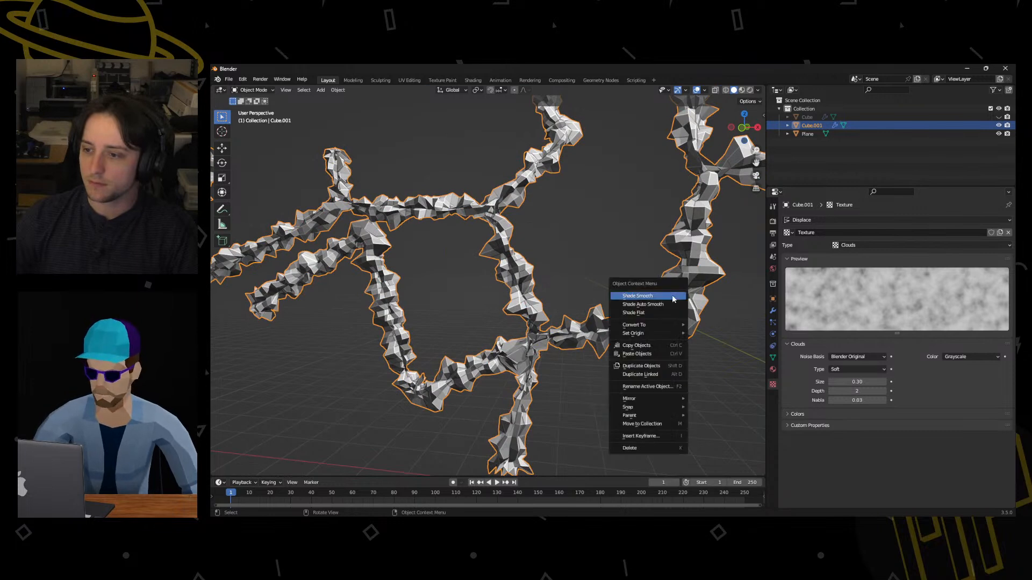
{"action": "left_click", "coordinate": [672, 297]}
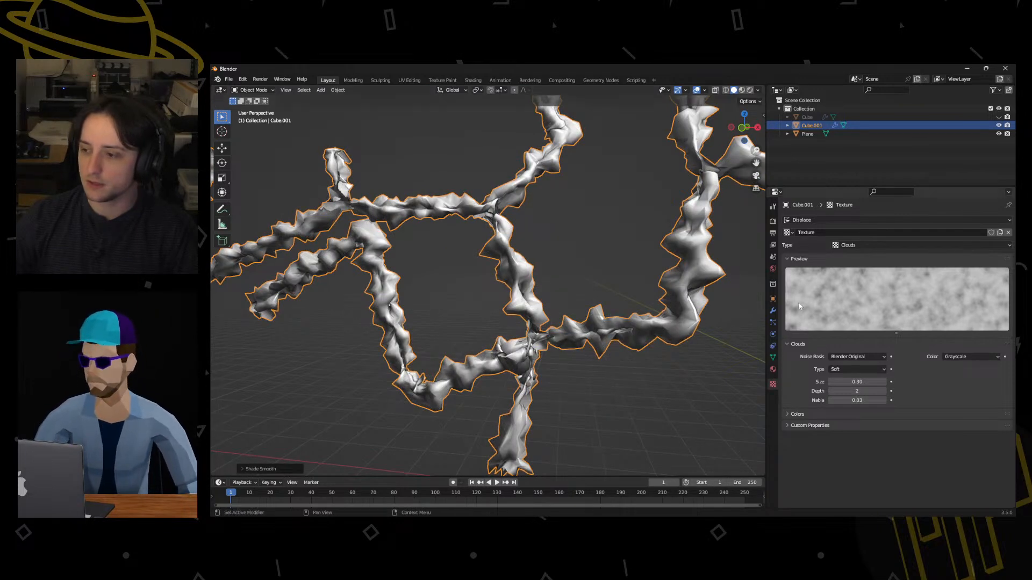
Set the tree copy's Displace strength to 0.200.
{"action": "left_click", "coordinate": [773, 311]}
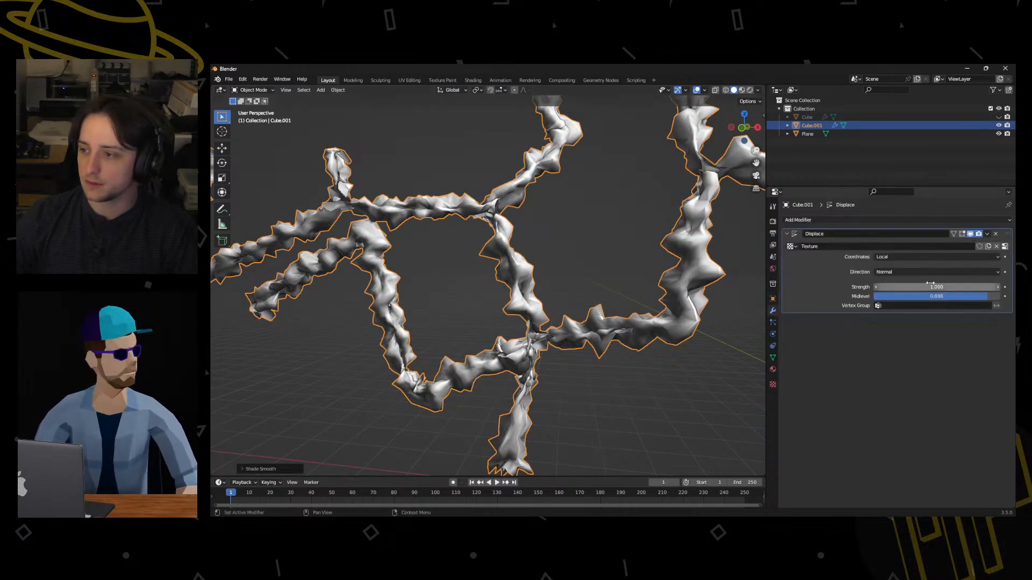
{"action": "mouse_move", "coordinate": [937, 287]}
{"action": "left_mouse_down"}
{"action": "mouse_move", "coordinate": [909, 287]}
{"action": "mouse_move", "coordinate": [936, 287]}
{"action": "left_mouse_up"}
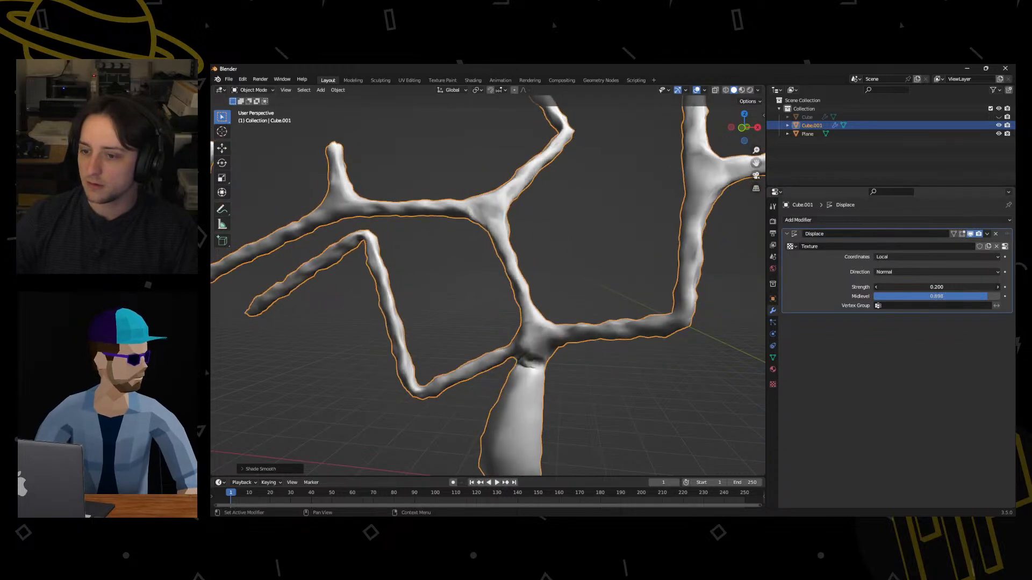
{"action": "middle_click_drag", "start_coordinate": [710, 389], "coordinate": [725, 390]}
{"action": "middle_click_drag", "start_coordinate": [666, 382], "coordinate": [590, 368]}
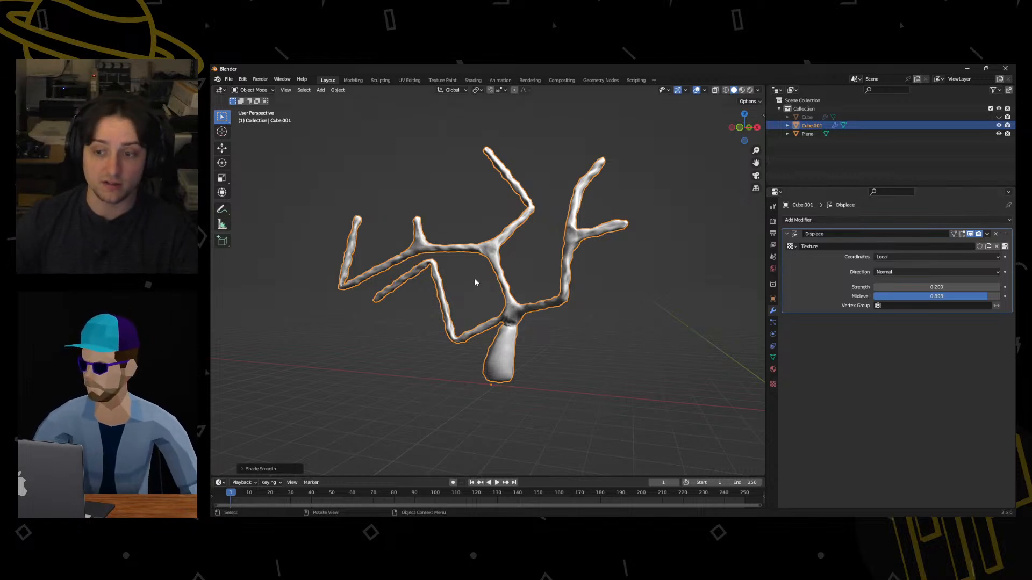
{"action": "middle_click_drag", "start_coordinate": [474, 280], "coordinate": [456, 301]}
{"action": "scroll", "coordinate": [430, 334], "scroll_direction": "up", "scroll_amount": 4}
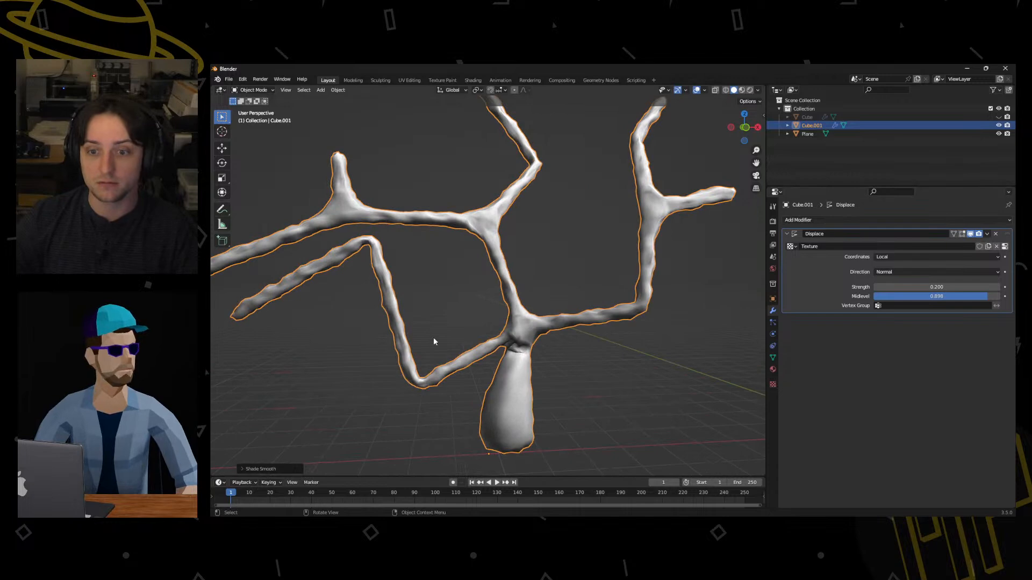
{"action": "middle_click_drag", "start_coordinate": [520, 337], "coordinate": [582, 364]}
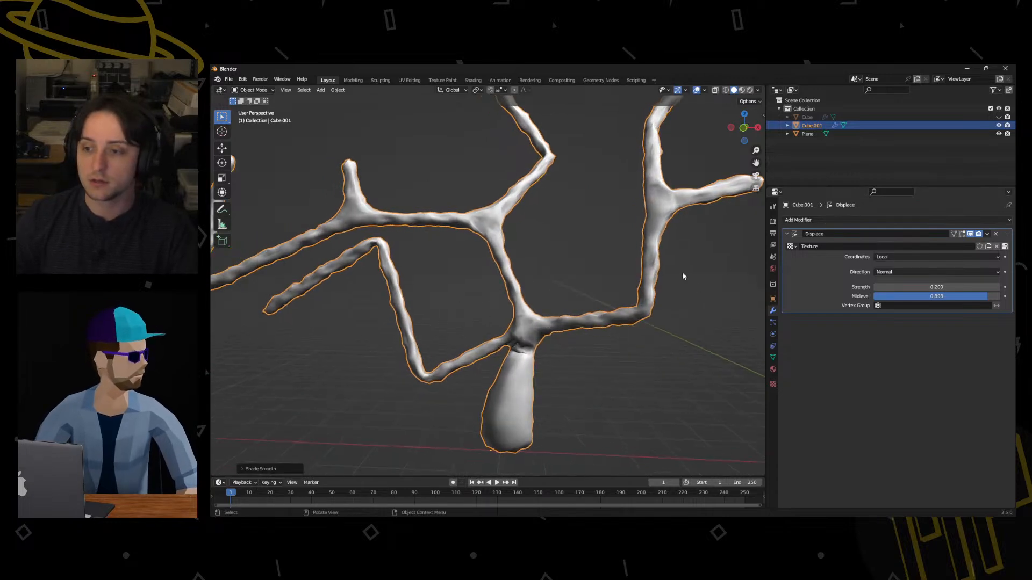
Replace the tree copy's Displace modifier with a Wave modifier.
{"action": "left_click", "coordinate": [862, 219]}
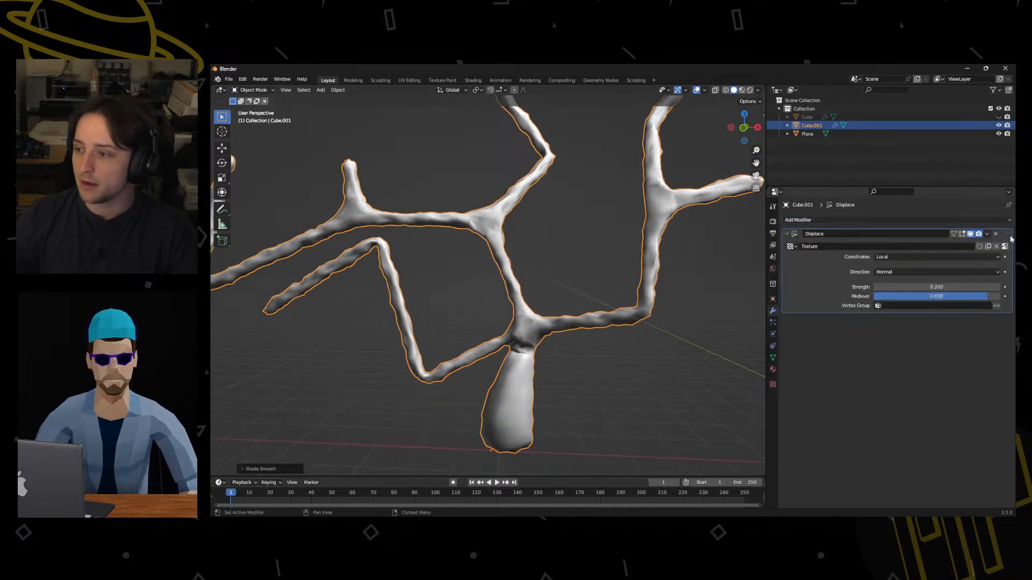
{"action": "left_click", "coordinate": [1005, 236]}
{"action": "left_click", "coordinate": [994, 220]}
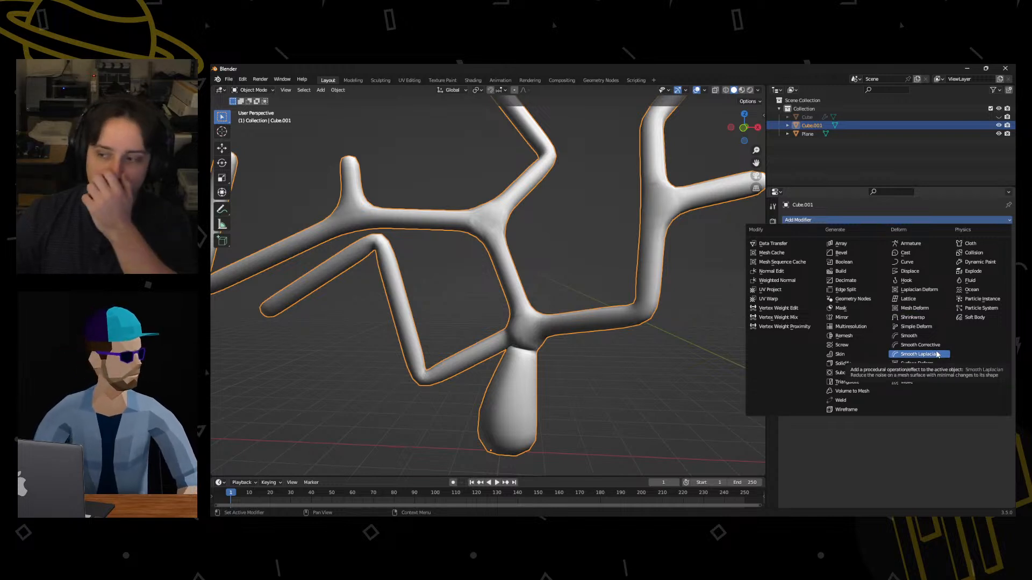
{"action": "left_click", "coordinate": [927, 382]}
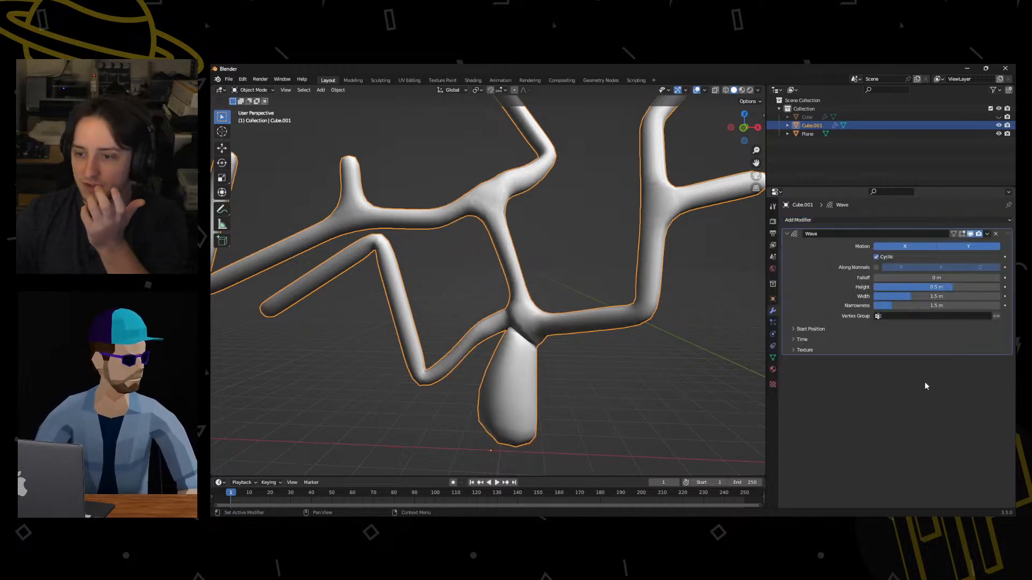
Play the animation to preview the Wave deformation on the whole tree, and stop playback.
{"action": "left_click", "coordinate": [497, 482]}
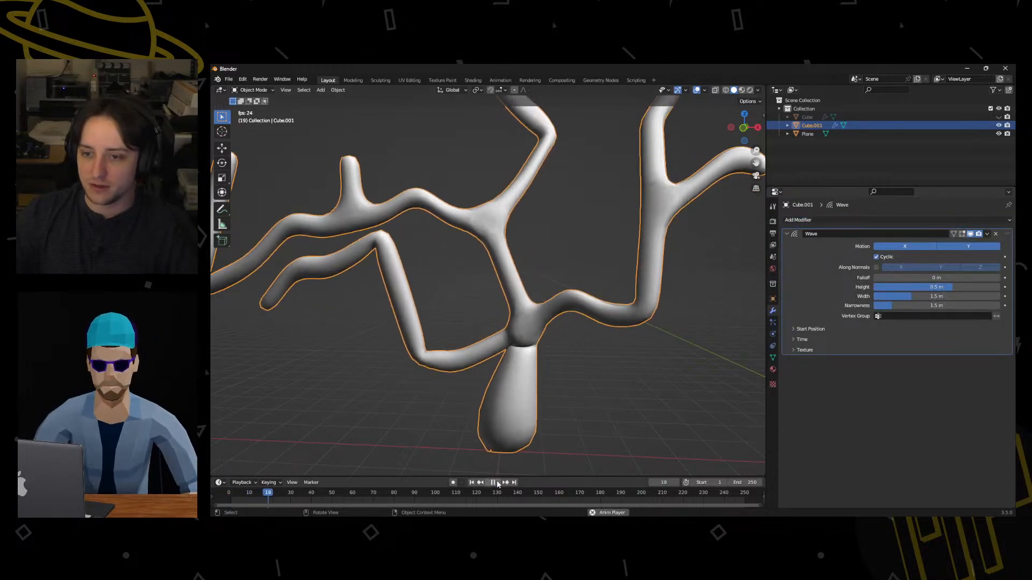
{"action": "scroll", "coordinate": [517, 357], "scroll_direction": "down", "scroll_amount": 4}
{"action": "middle_click_drag", "start_coordinate": [517, 357], "coordinate": [473, 334]}
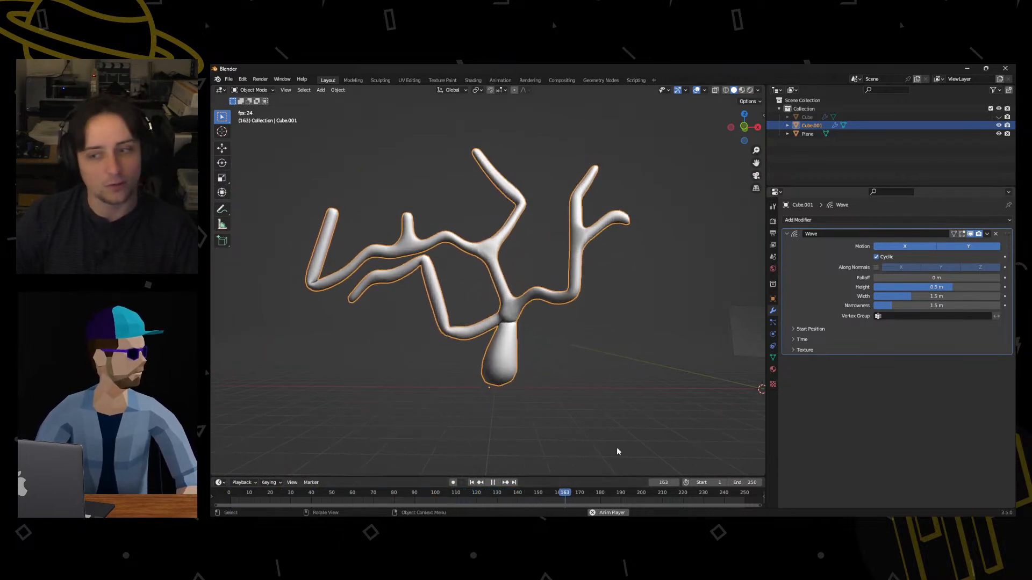
{"action": "left_click", "coordinate": [492, 482]}
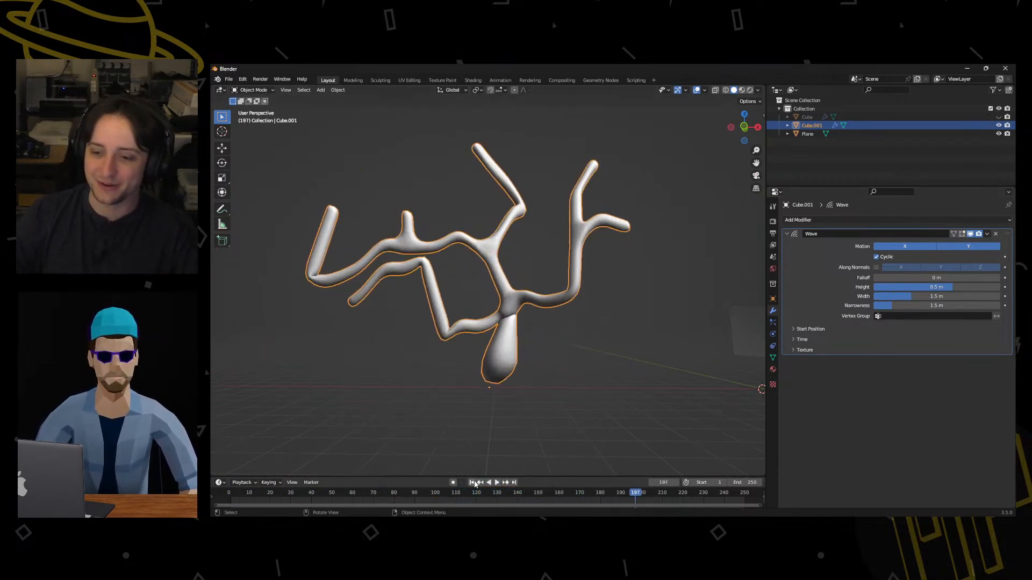
Return the animation to its first frame and remove the Wave modifier from the tree copy.
{"action": "left_click", "coordinate": [473, 483]}
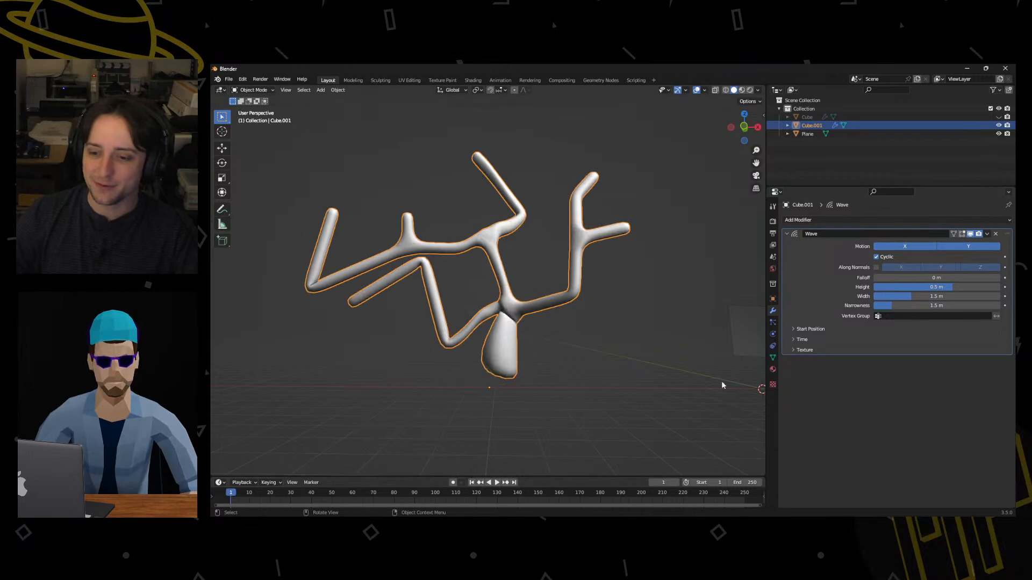
{"action": "left_click", "coordinate": [997, 234]}
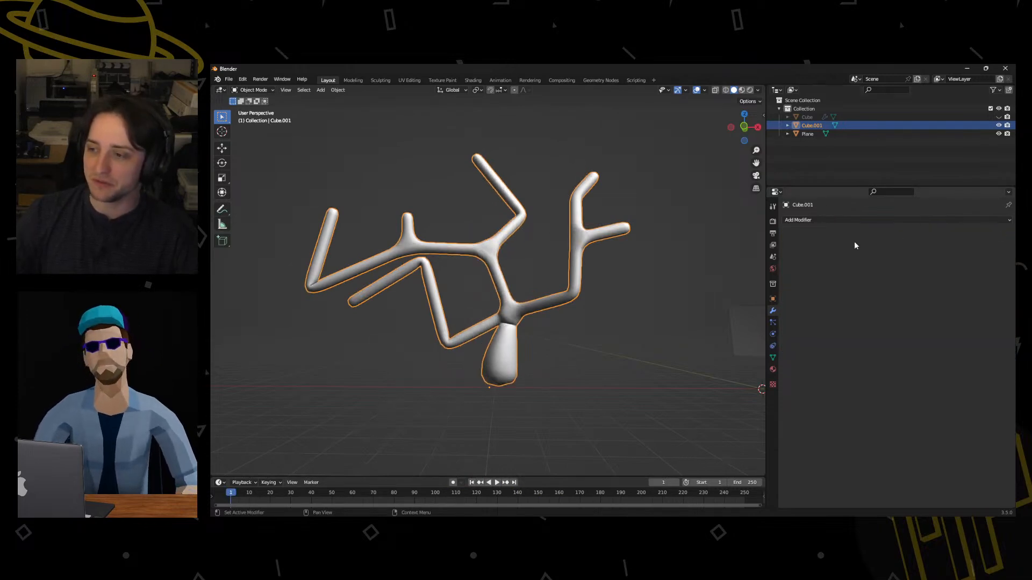
Try a Warp modifier on the tree copy and remove it.
{"action": "left_click", "coordinate": [827, 220]}
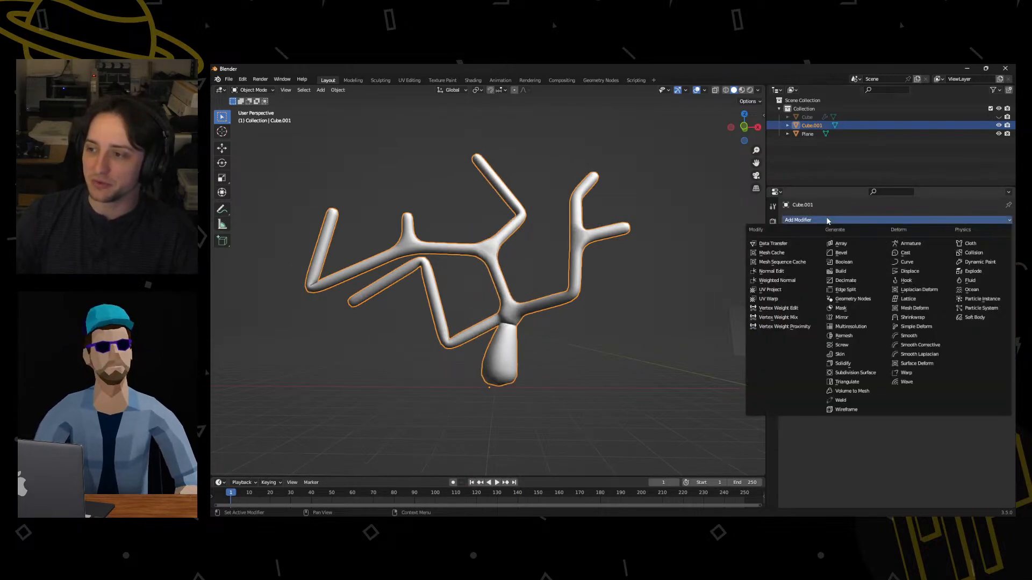
{"action": "left_click", "coordinate": [916, 375]}
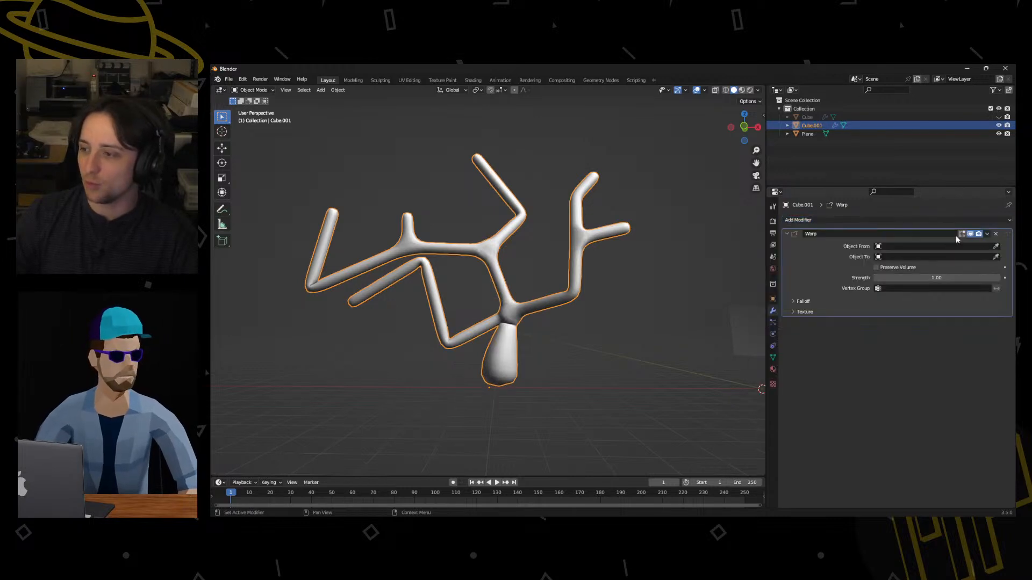
{"action": "left_click", "coordinate": [996, 233]}
Open the list of available modifiers for the tree copy and look through its Deform and Generate types.
{"action": "left_click", "coordinate": [977, 220]}
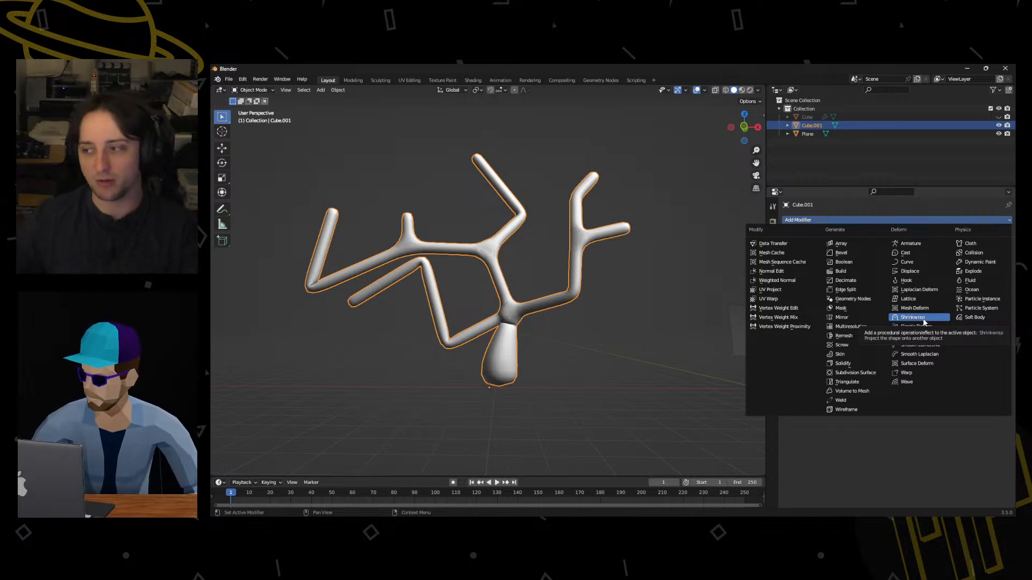
{"action": "key", "text": "Escape"}
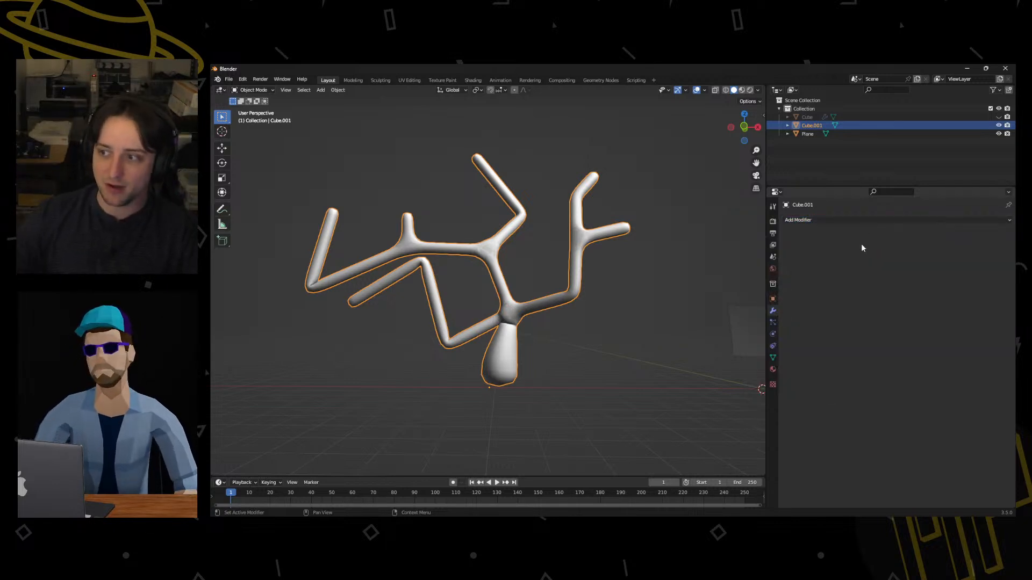
{"action": "left_click", "coordinate": [844, 218]}
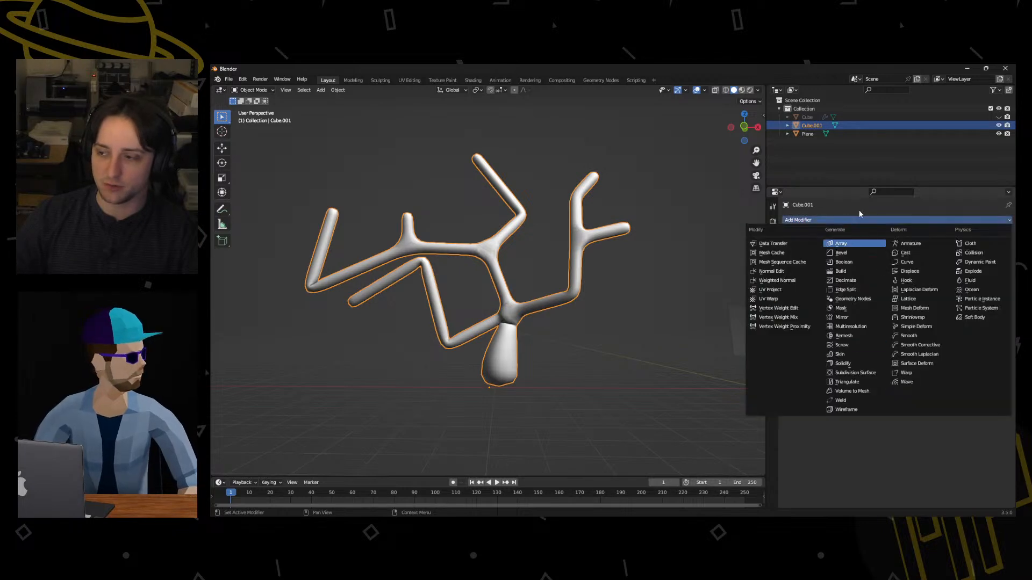